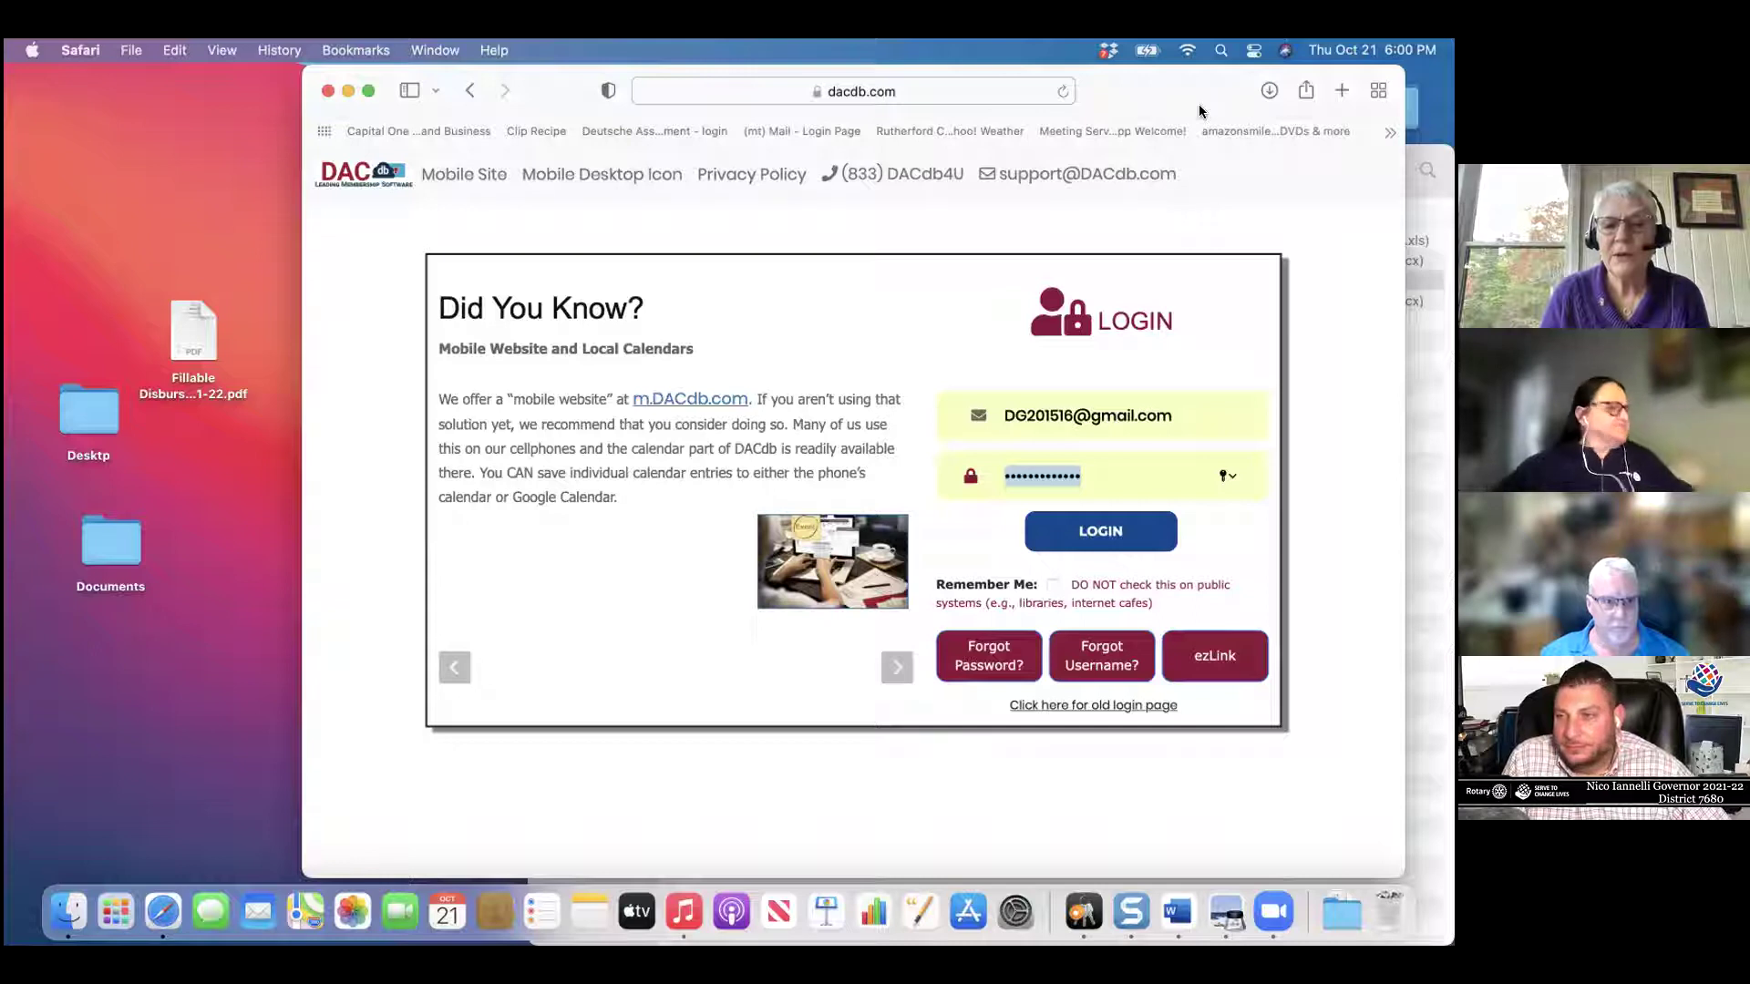
Sign in with Remember Me checked and the club number, then expand the browser to full screen
click(1052, 585)
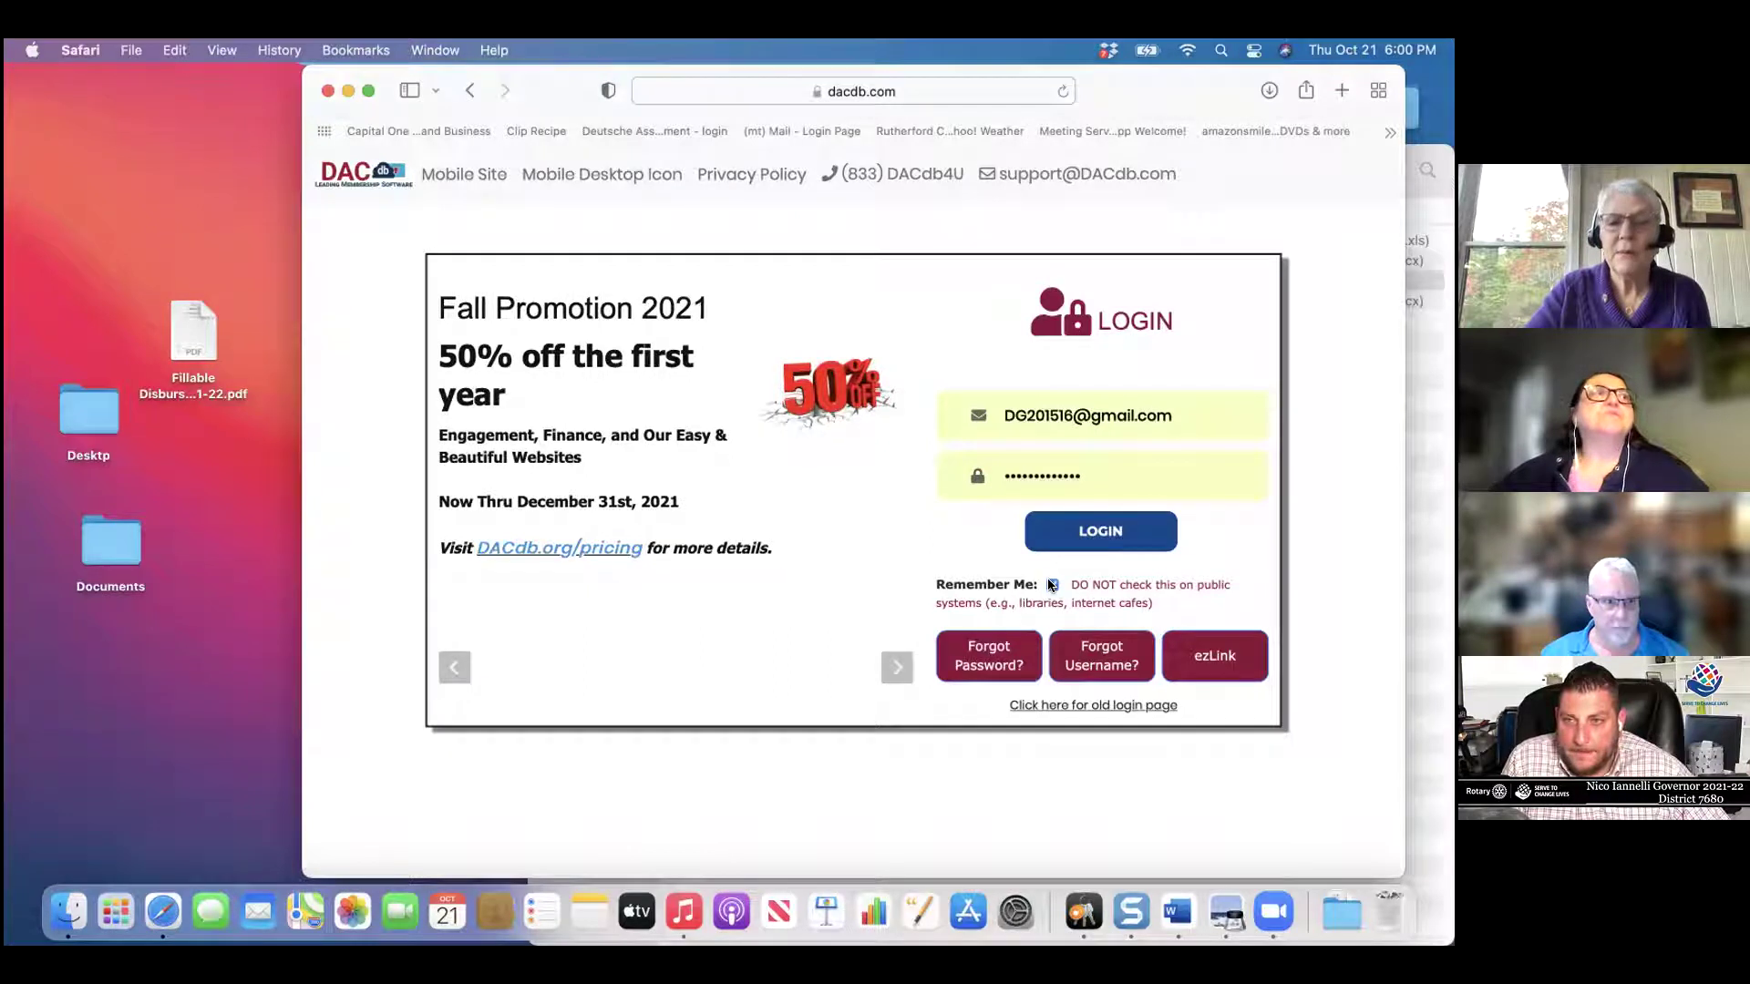
click(1079, 531)
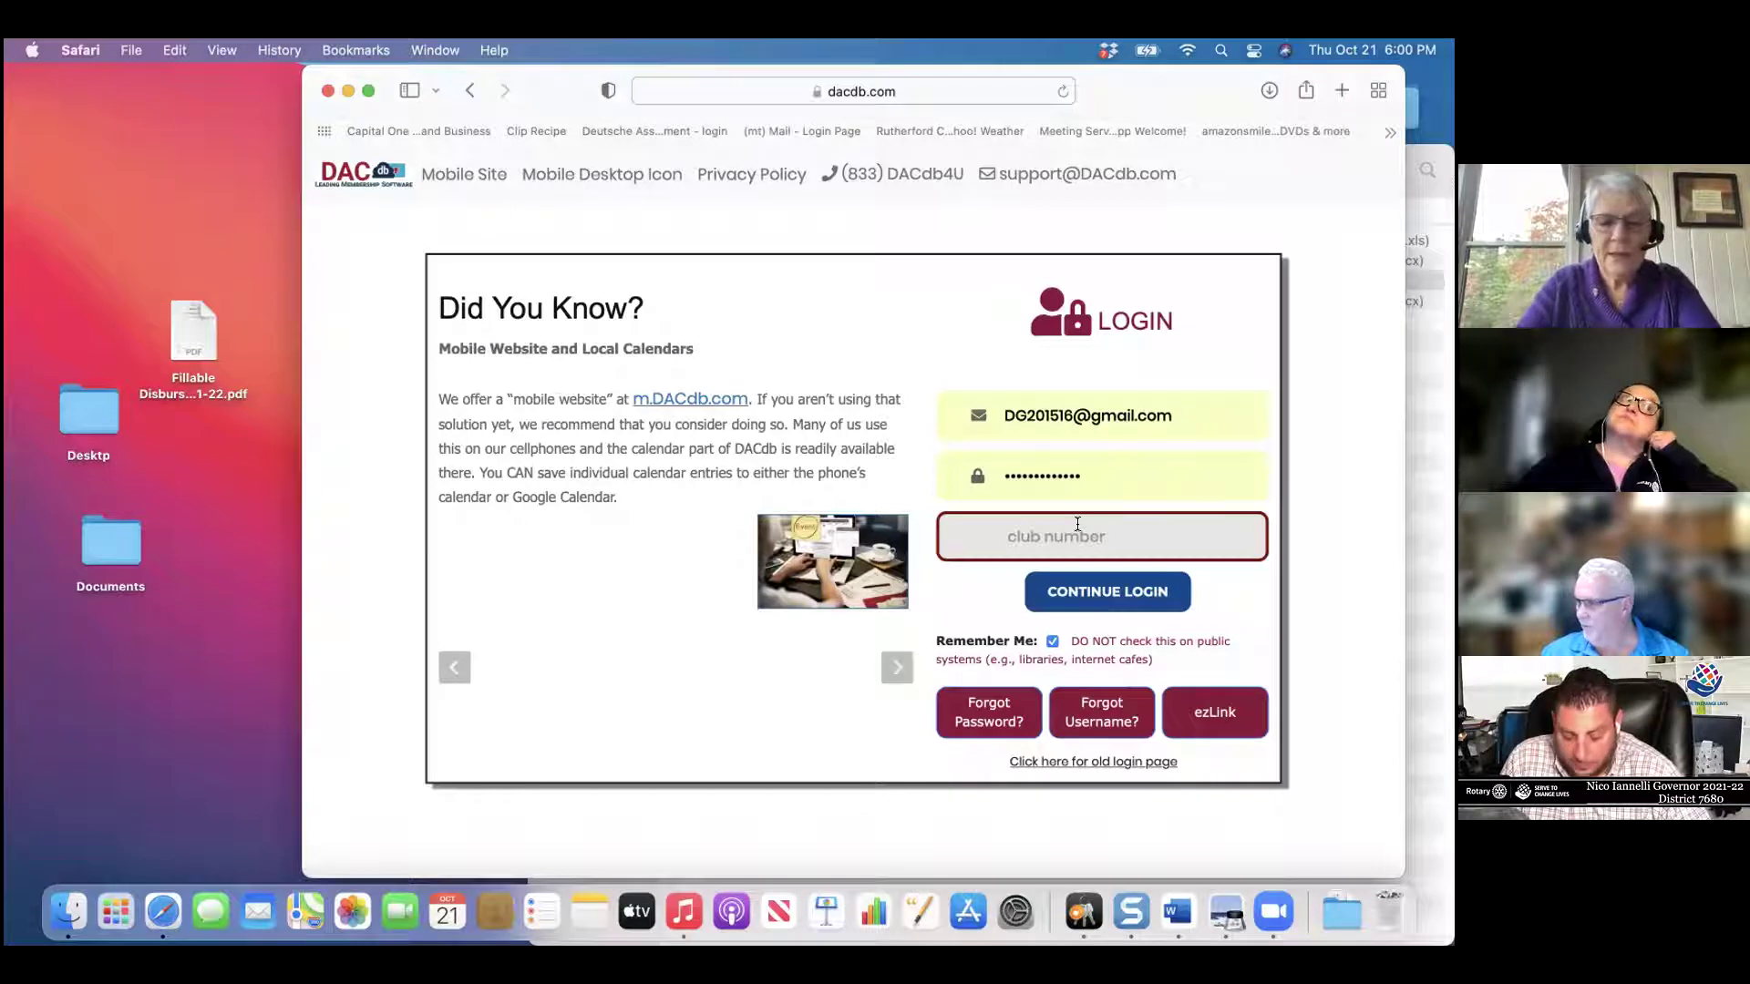
click(1078, 524)
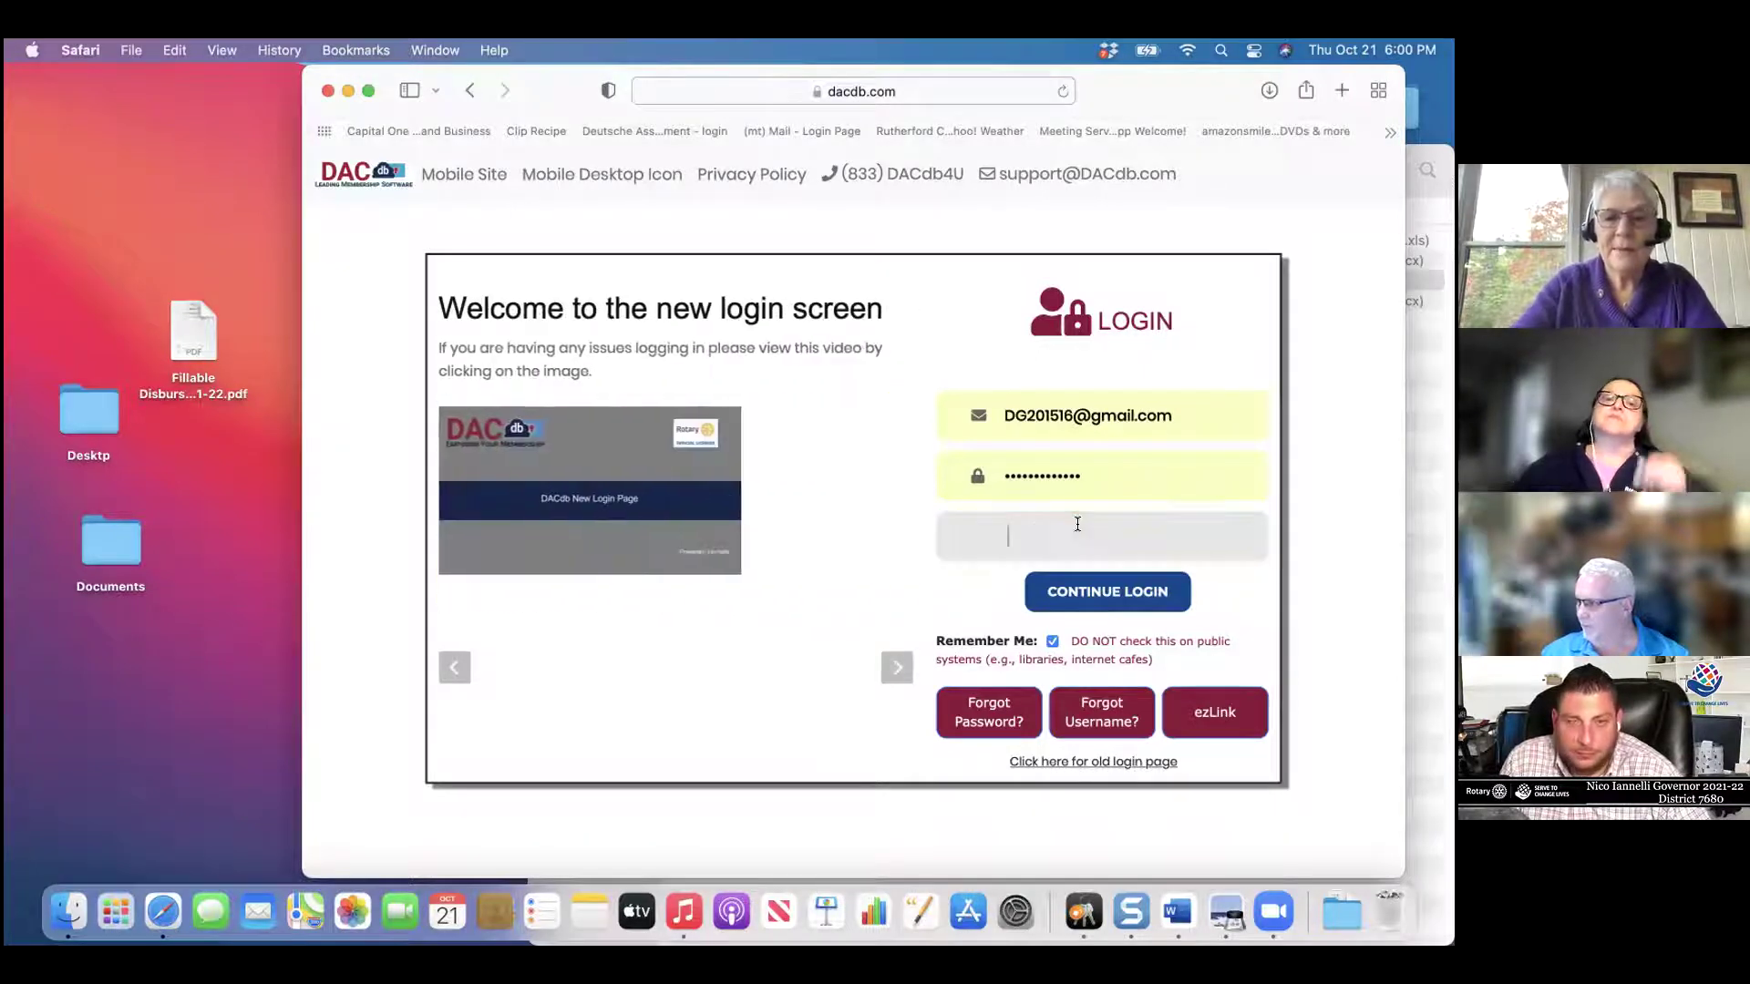
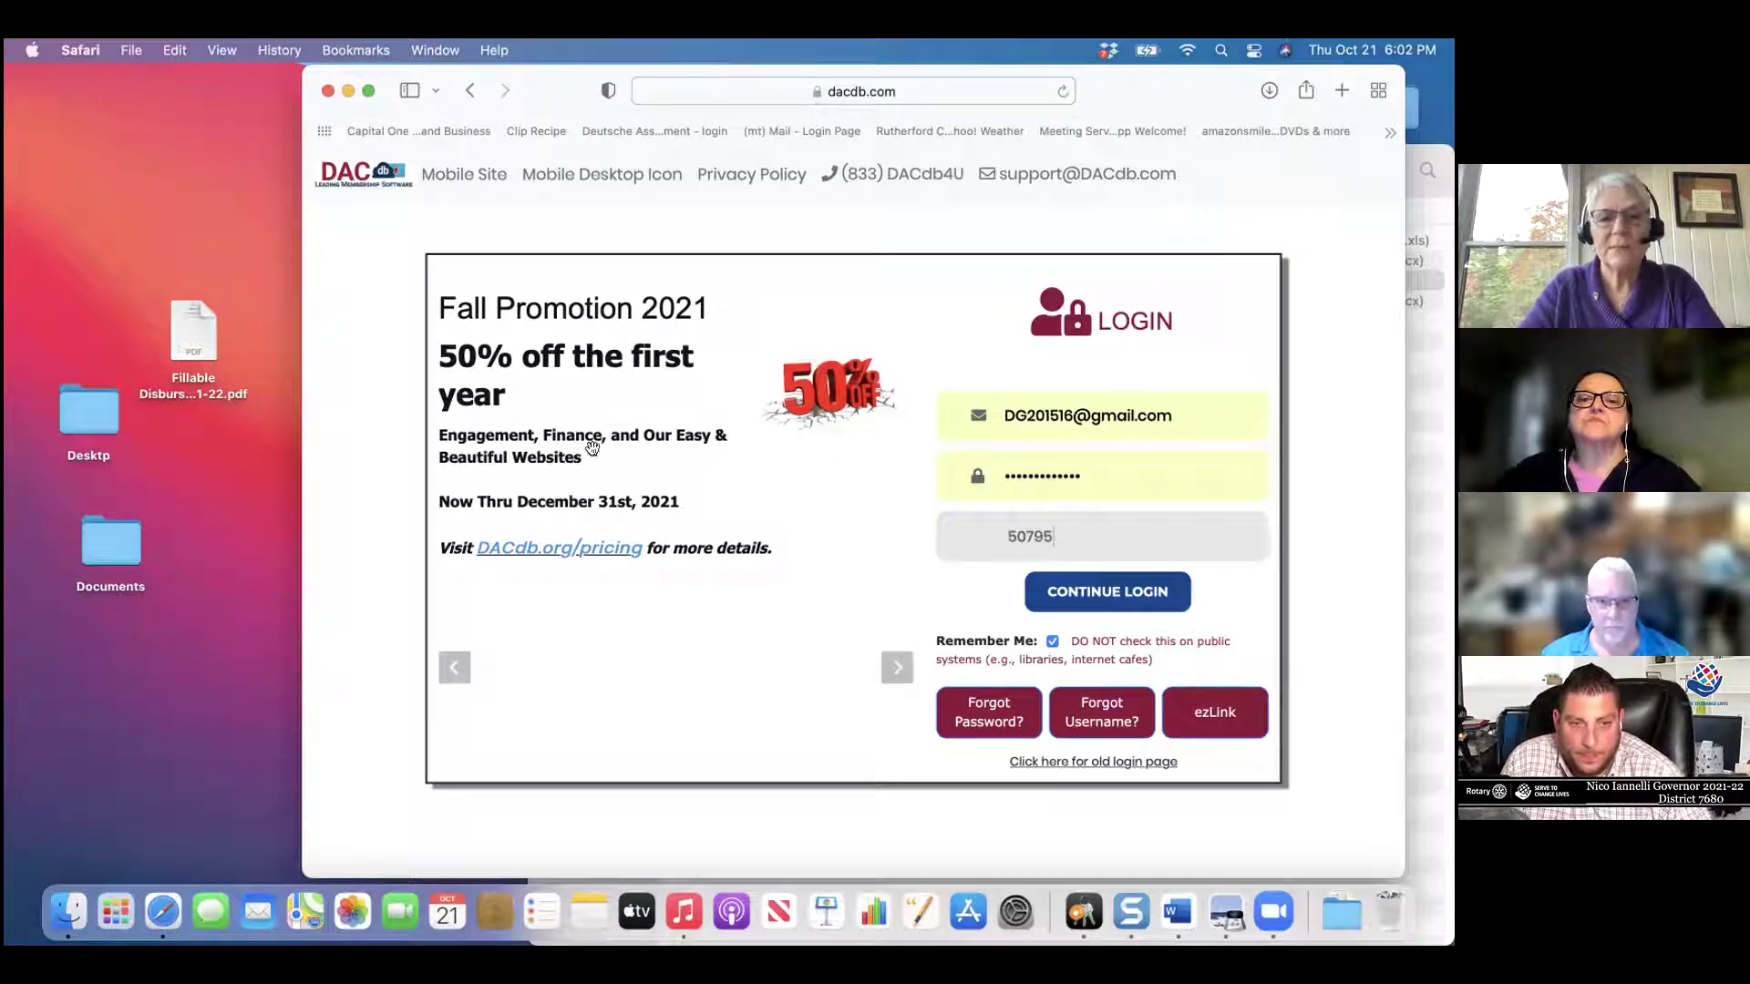
click(1130, 599)
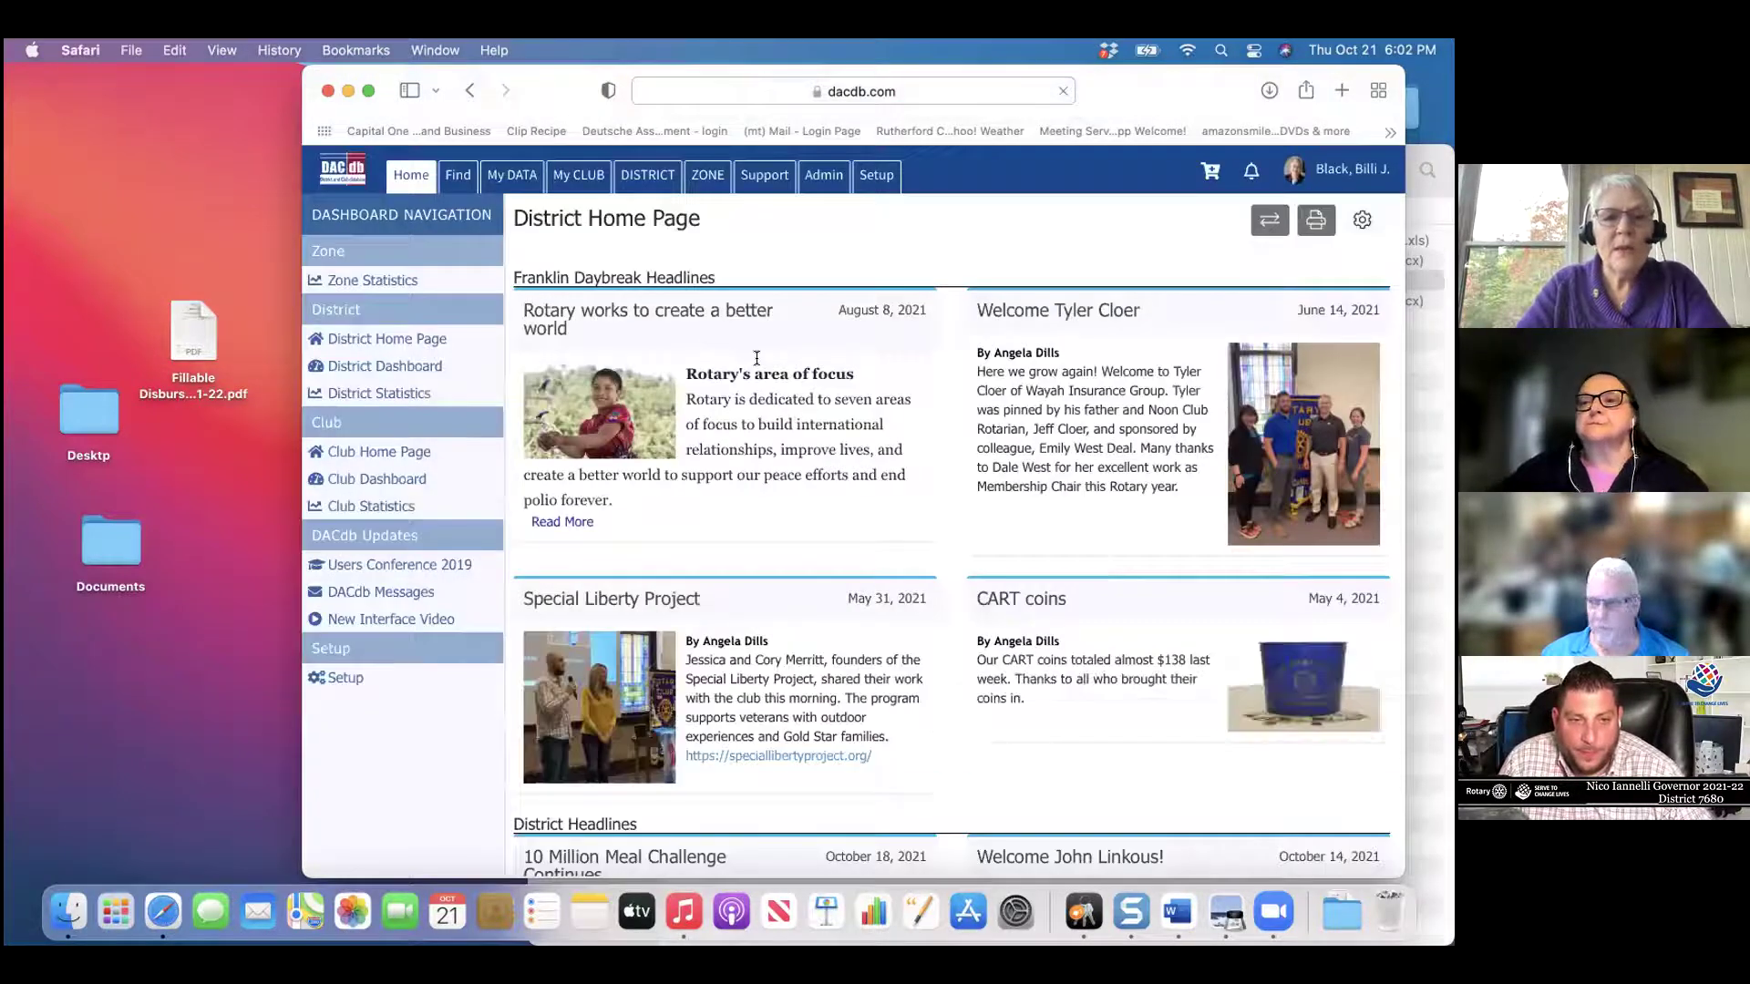
click(368, 90)
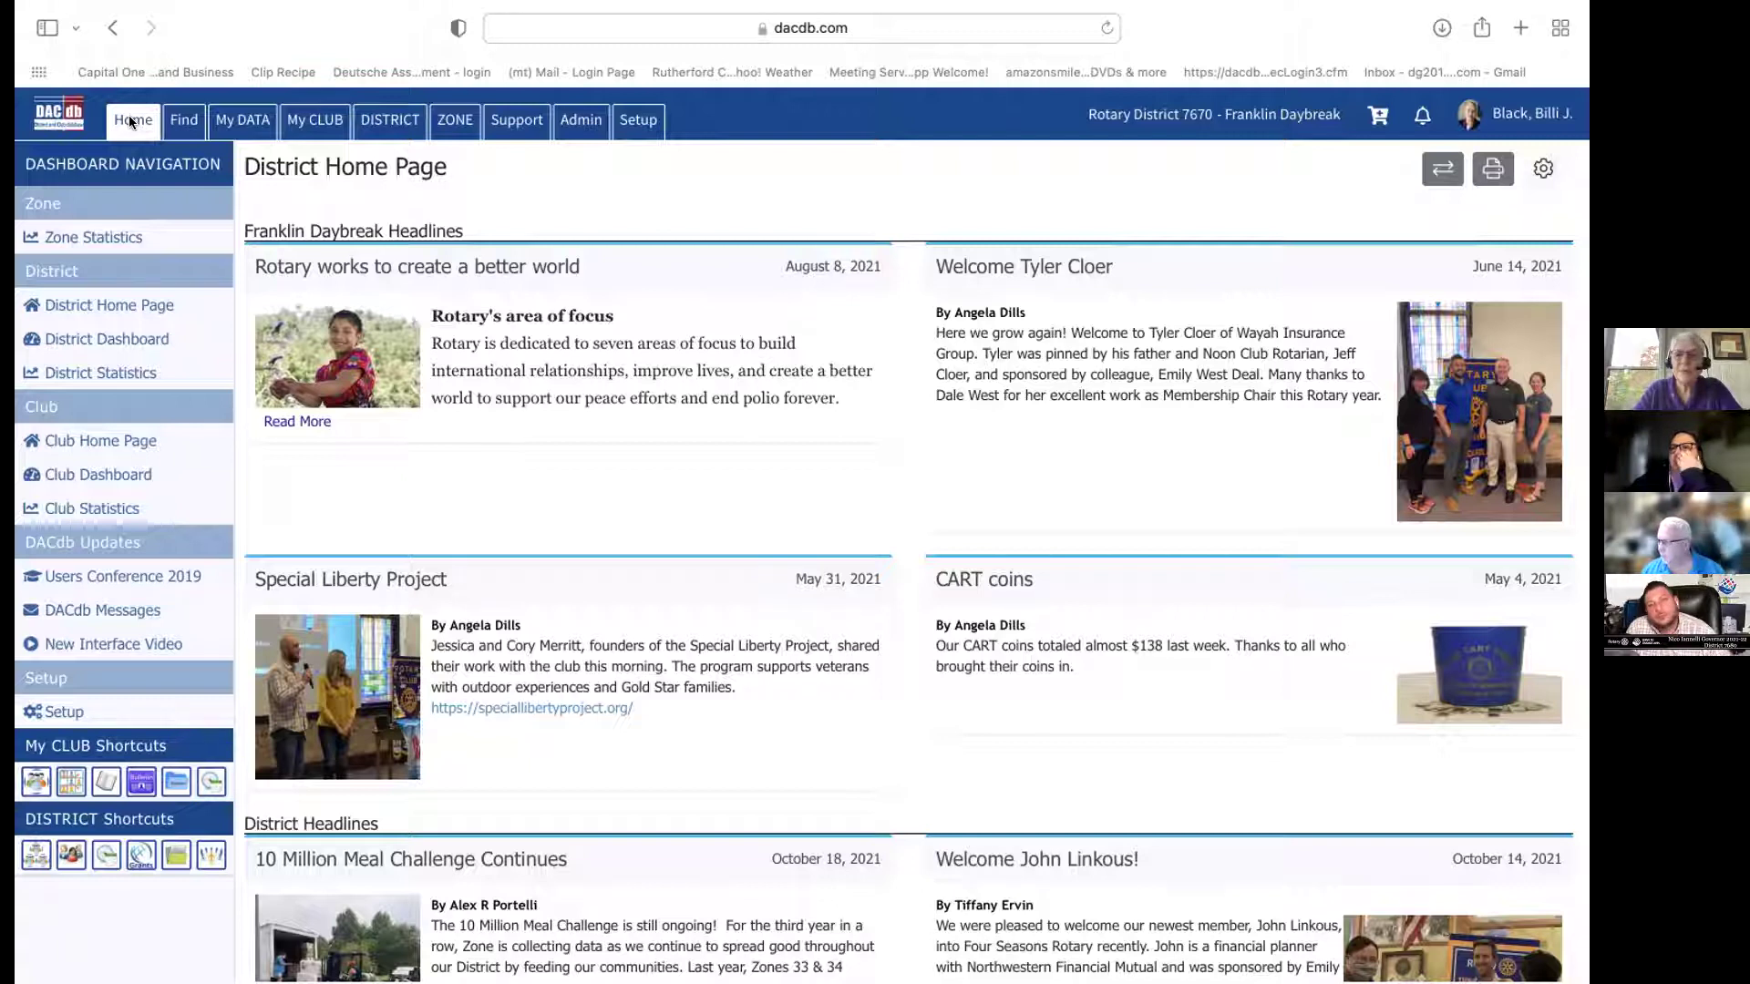
Open the District Home stories configuration: 6 months, limit 12, 2 columns
click(1540, 169)
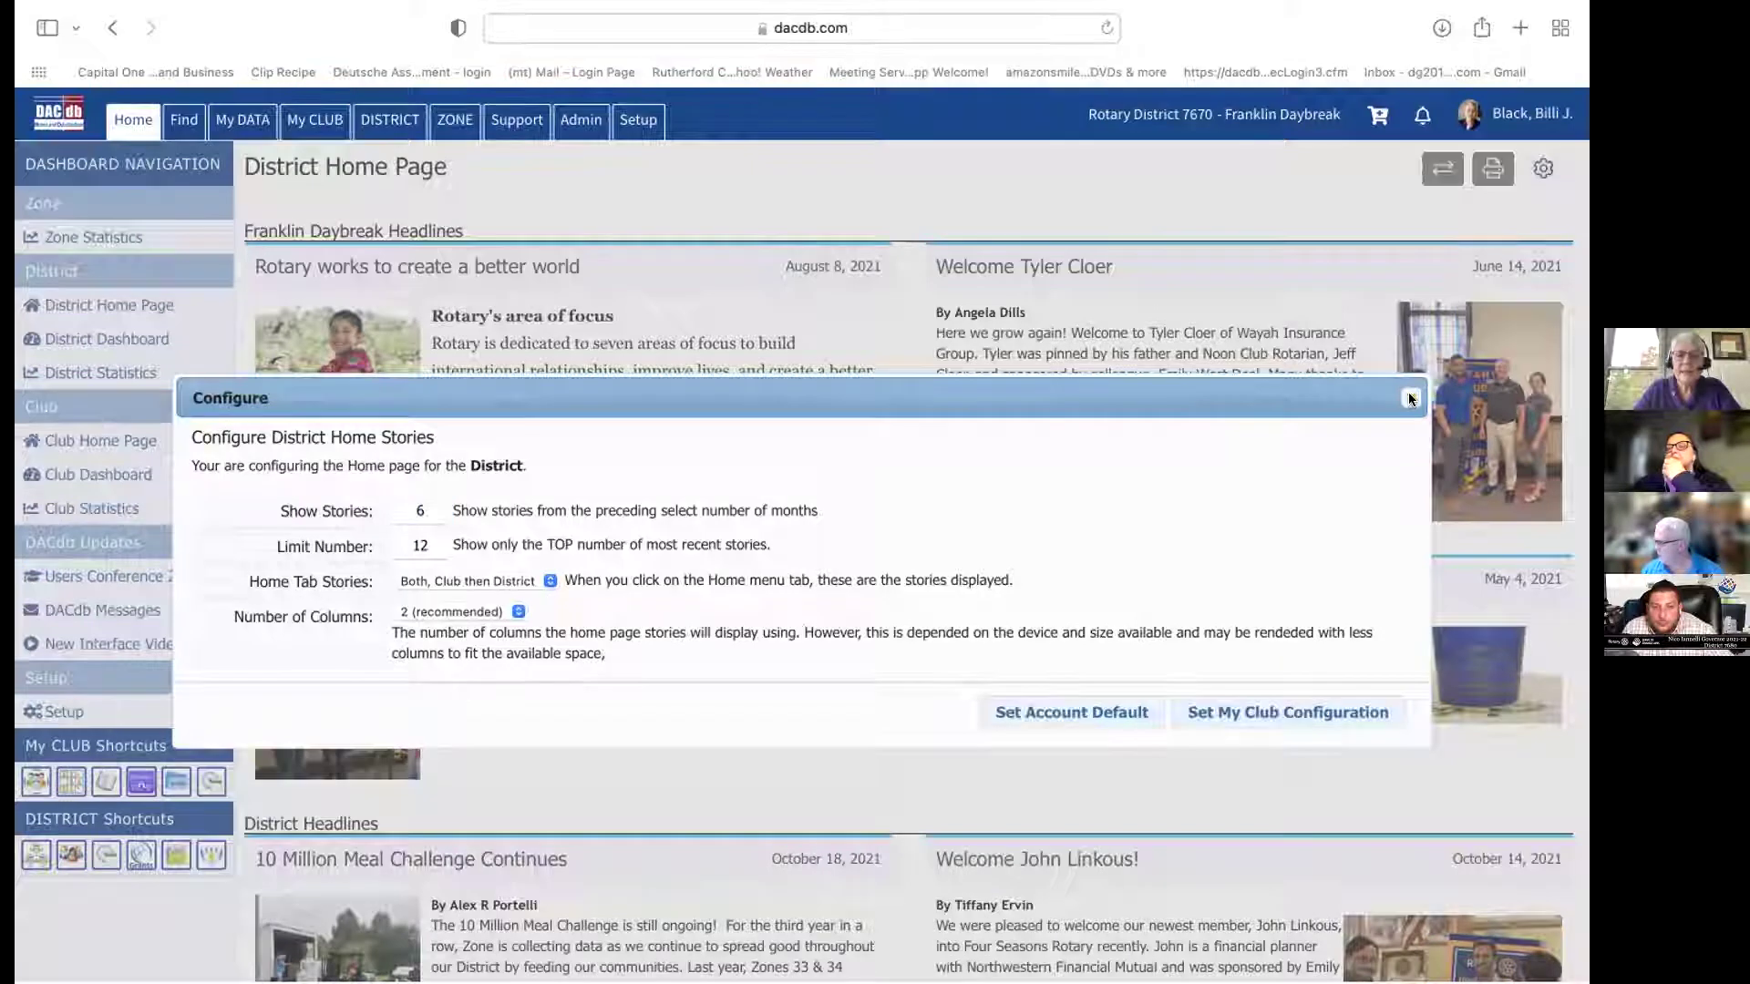
Close the stories configuration unchanged and scroll down to the District Headlines section
click(1410, 400)
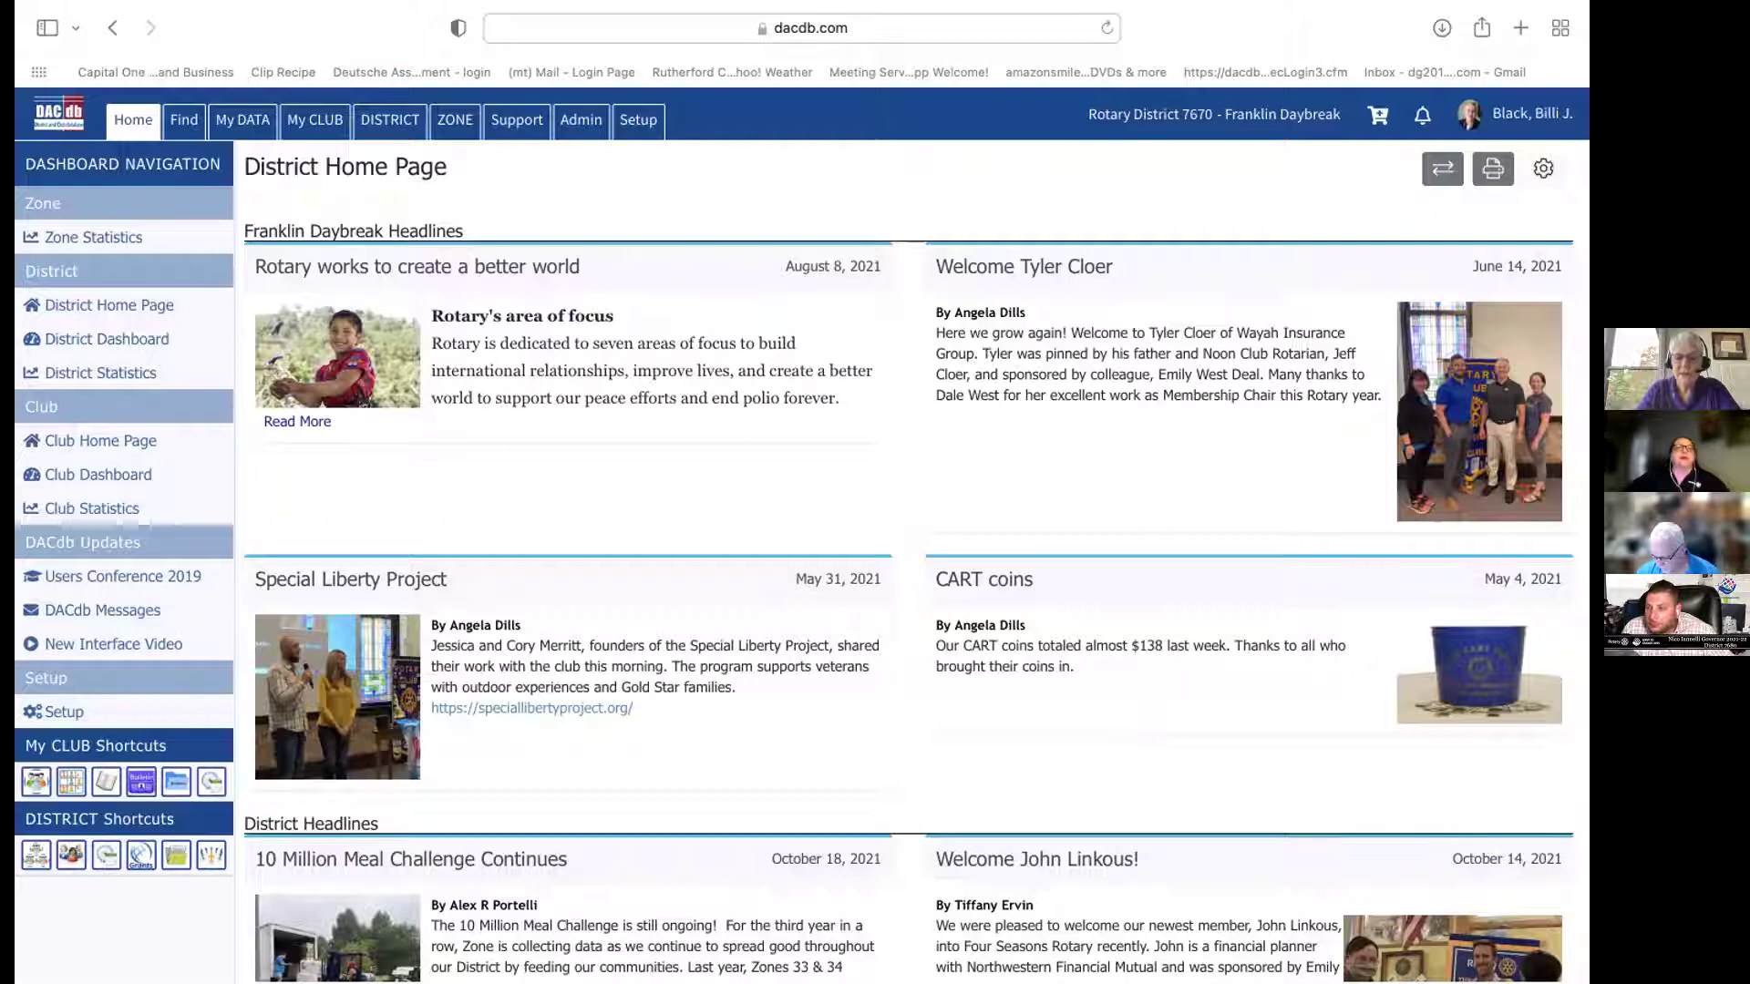
scroll(1150, 727, down, 3)
scroll(424, 663, down, 5)
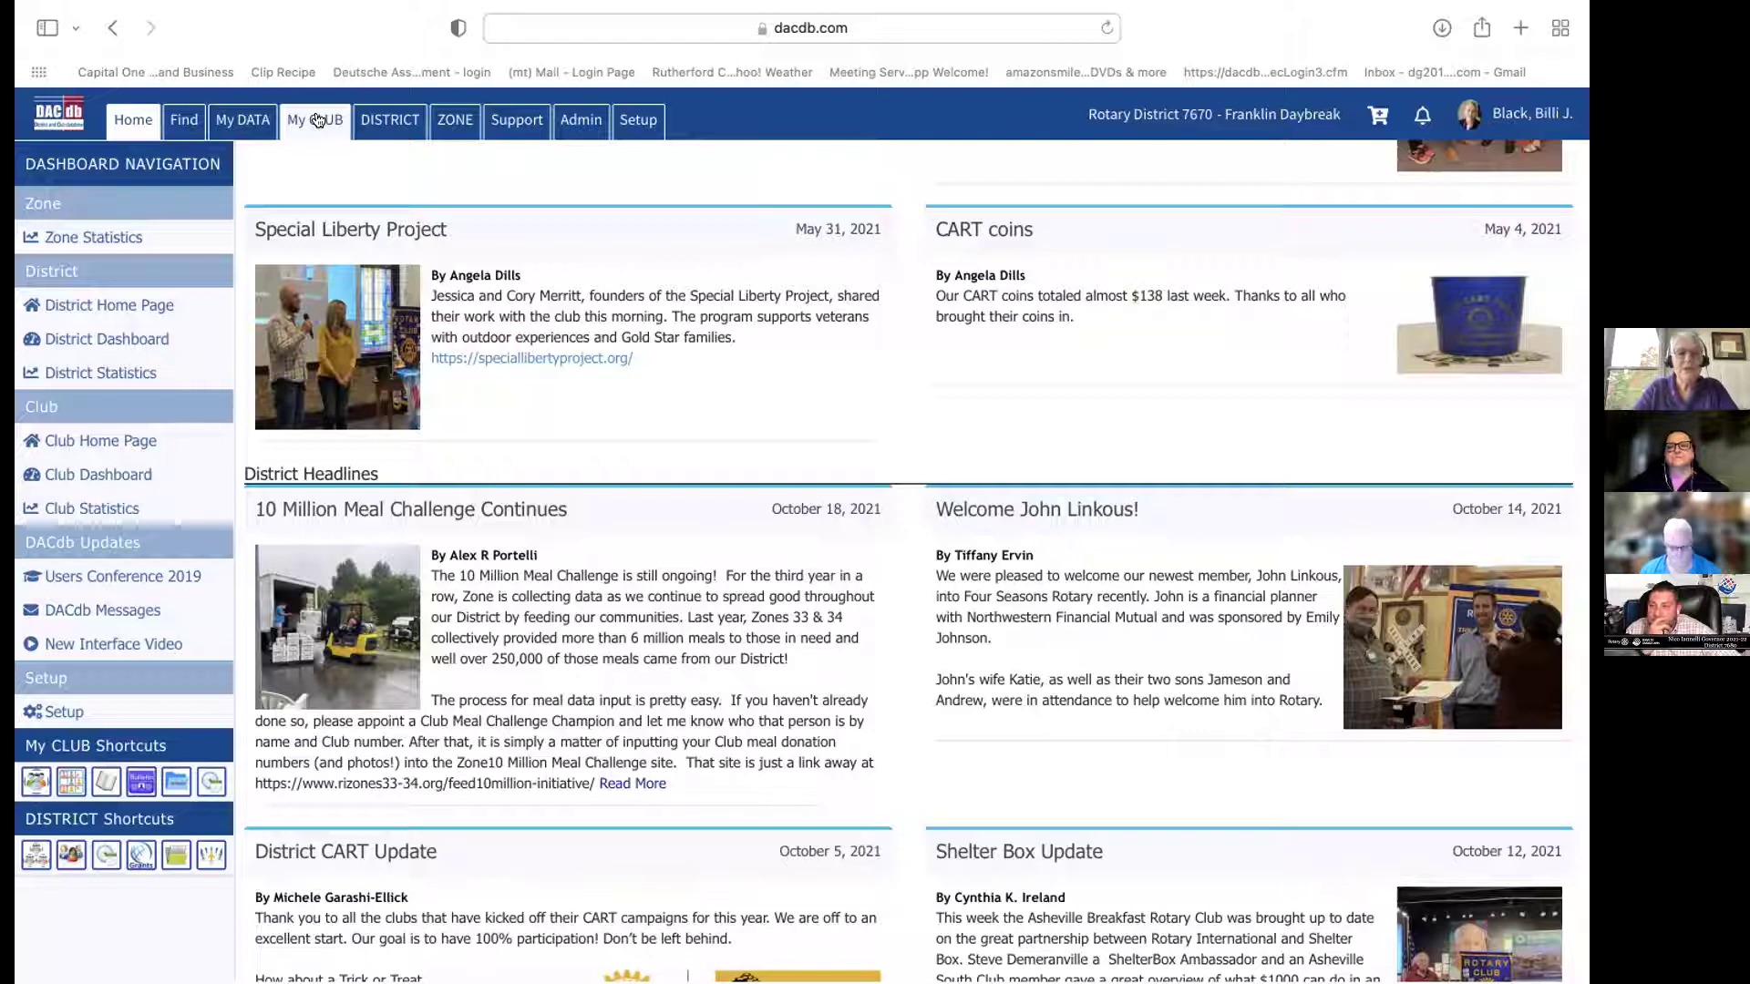
Move Websites, FindMember, Area and ClubFilesNew to Available Icons on My CLUB and save the configuration
click(317, 119)
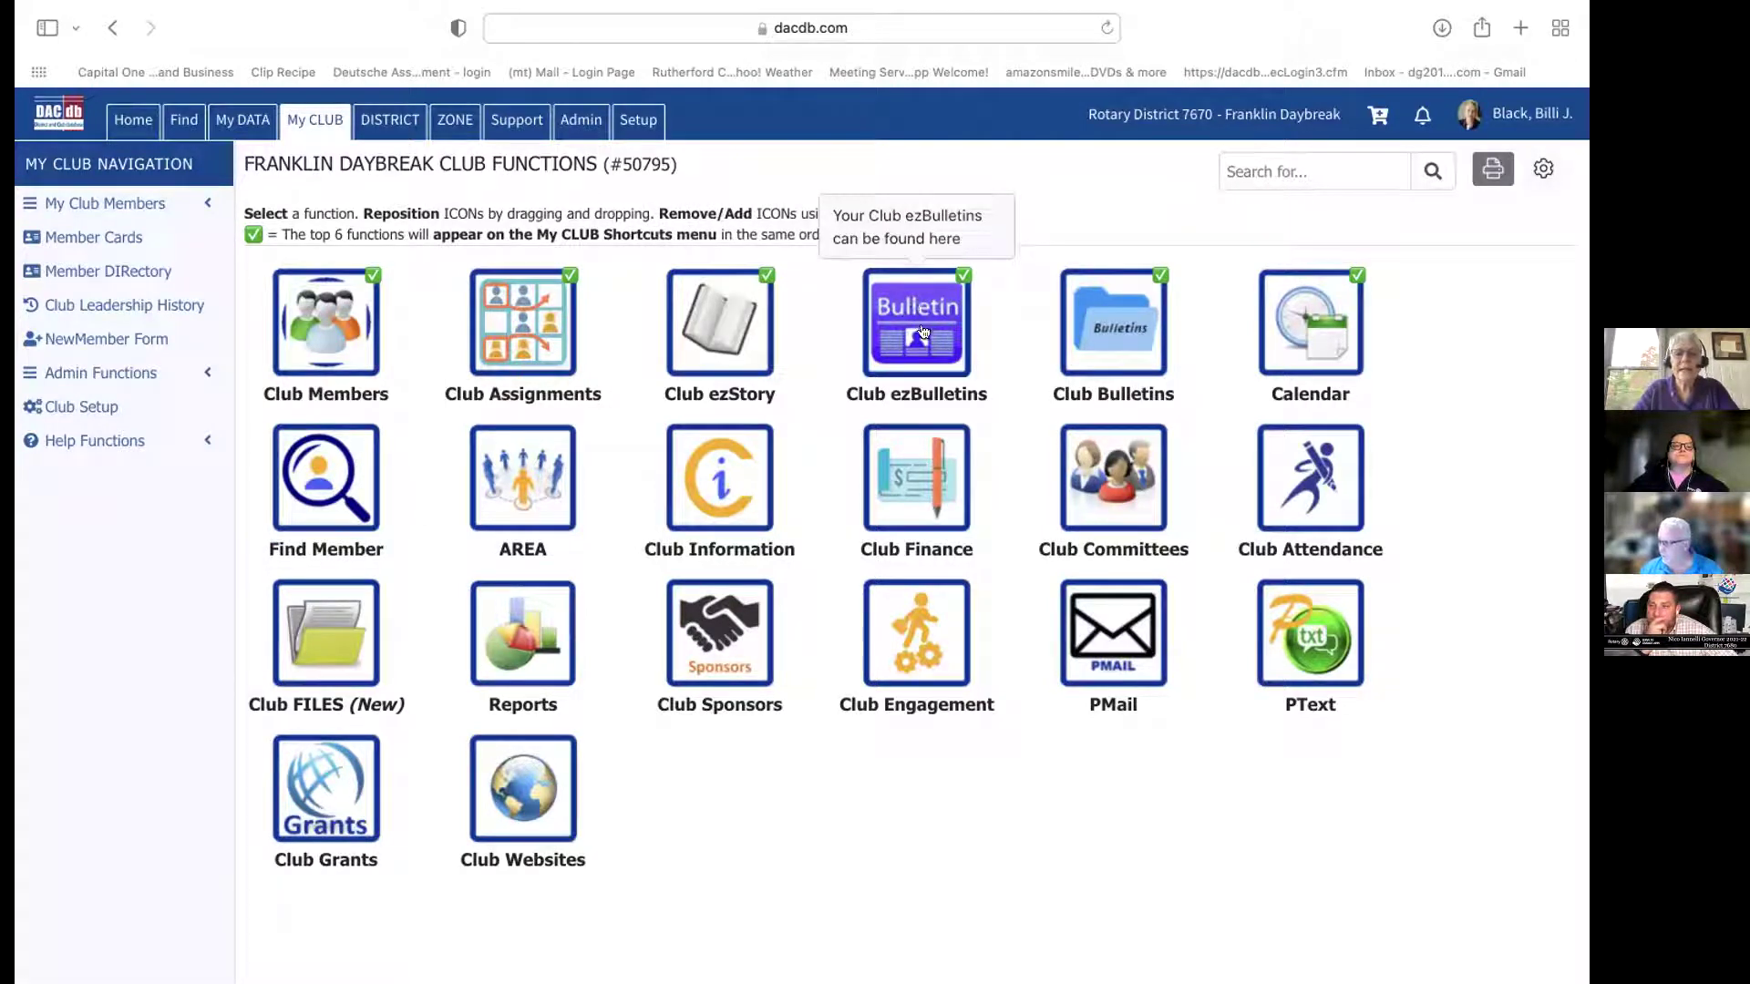
click(1539, 172)
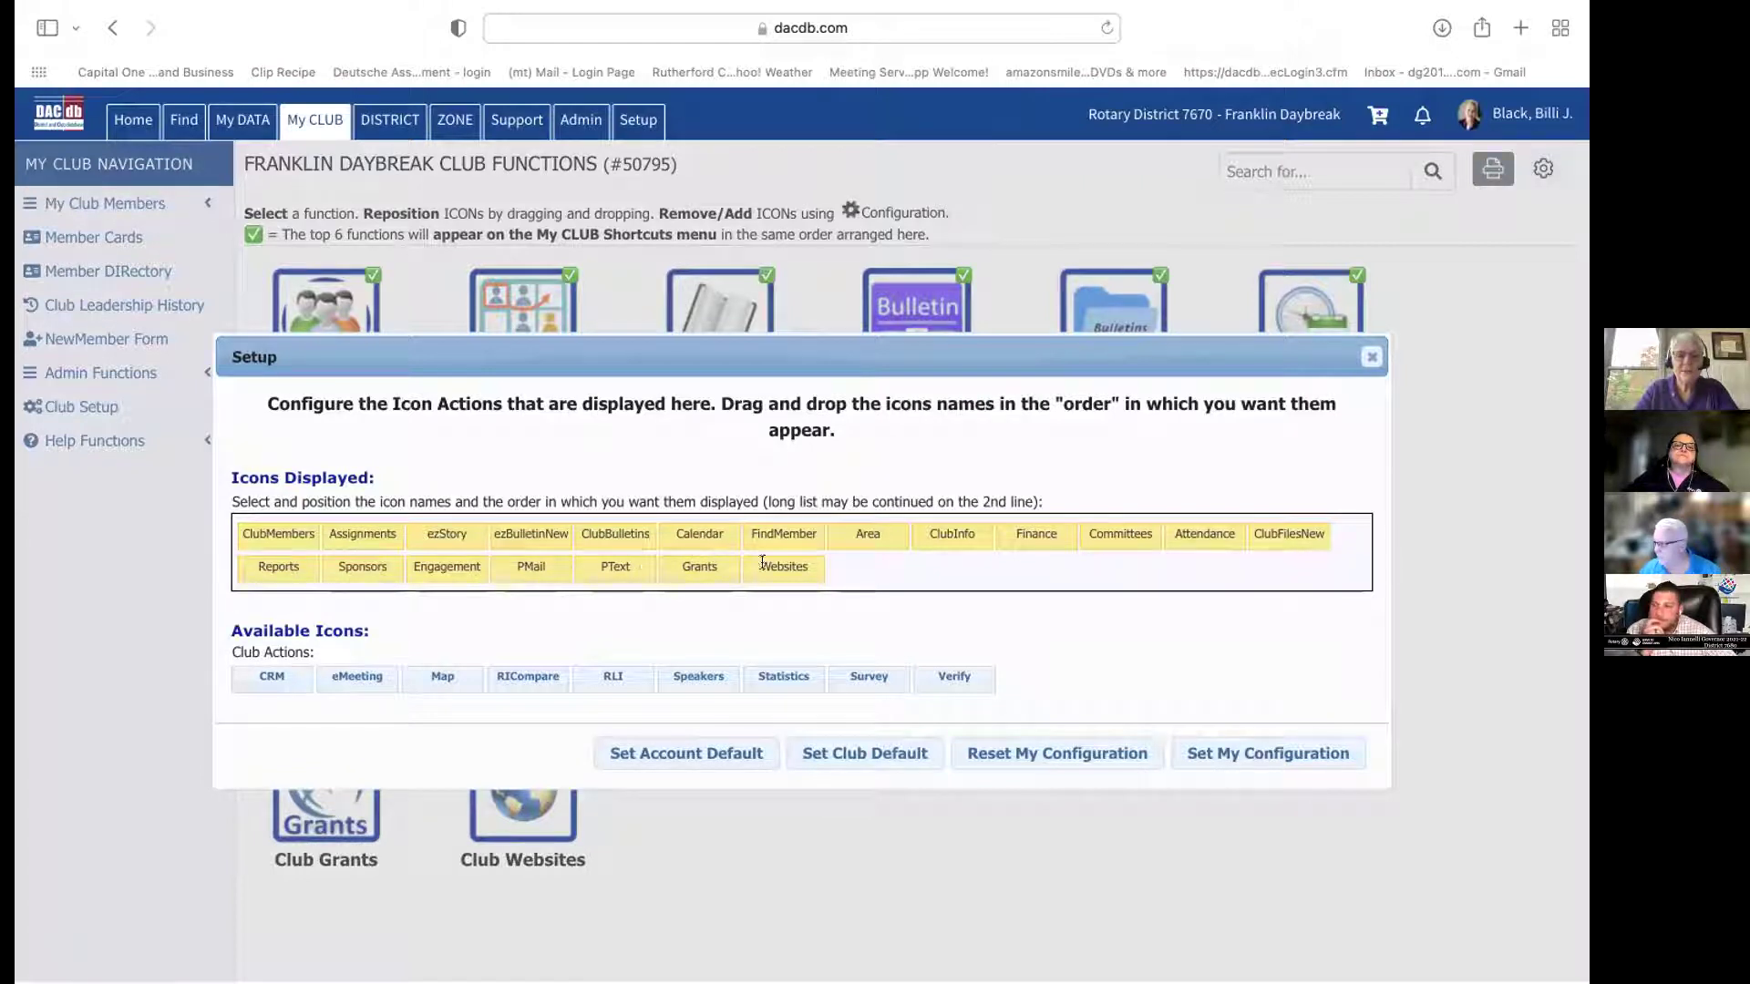
drag(787, 562, 1085, 675)
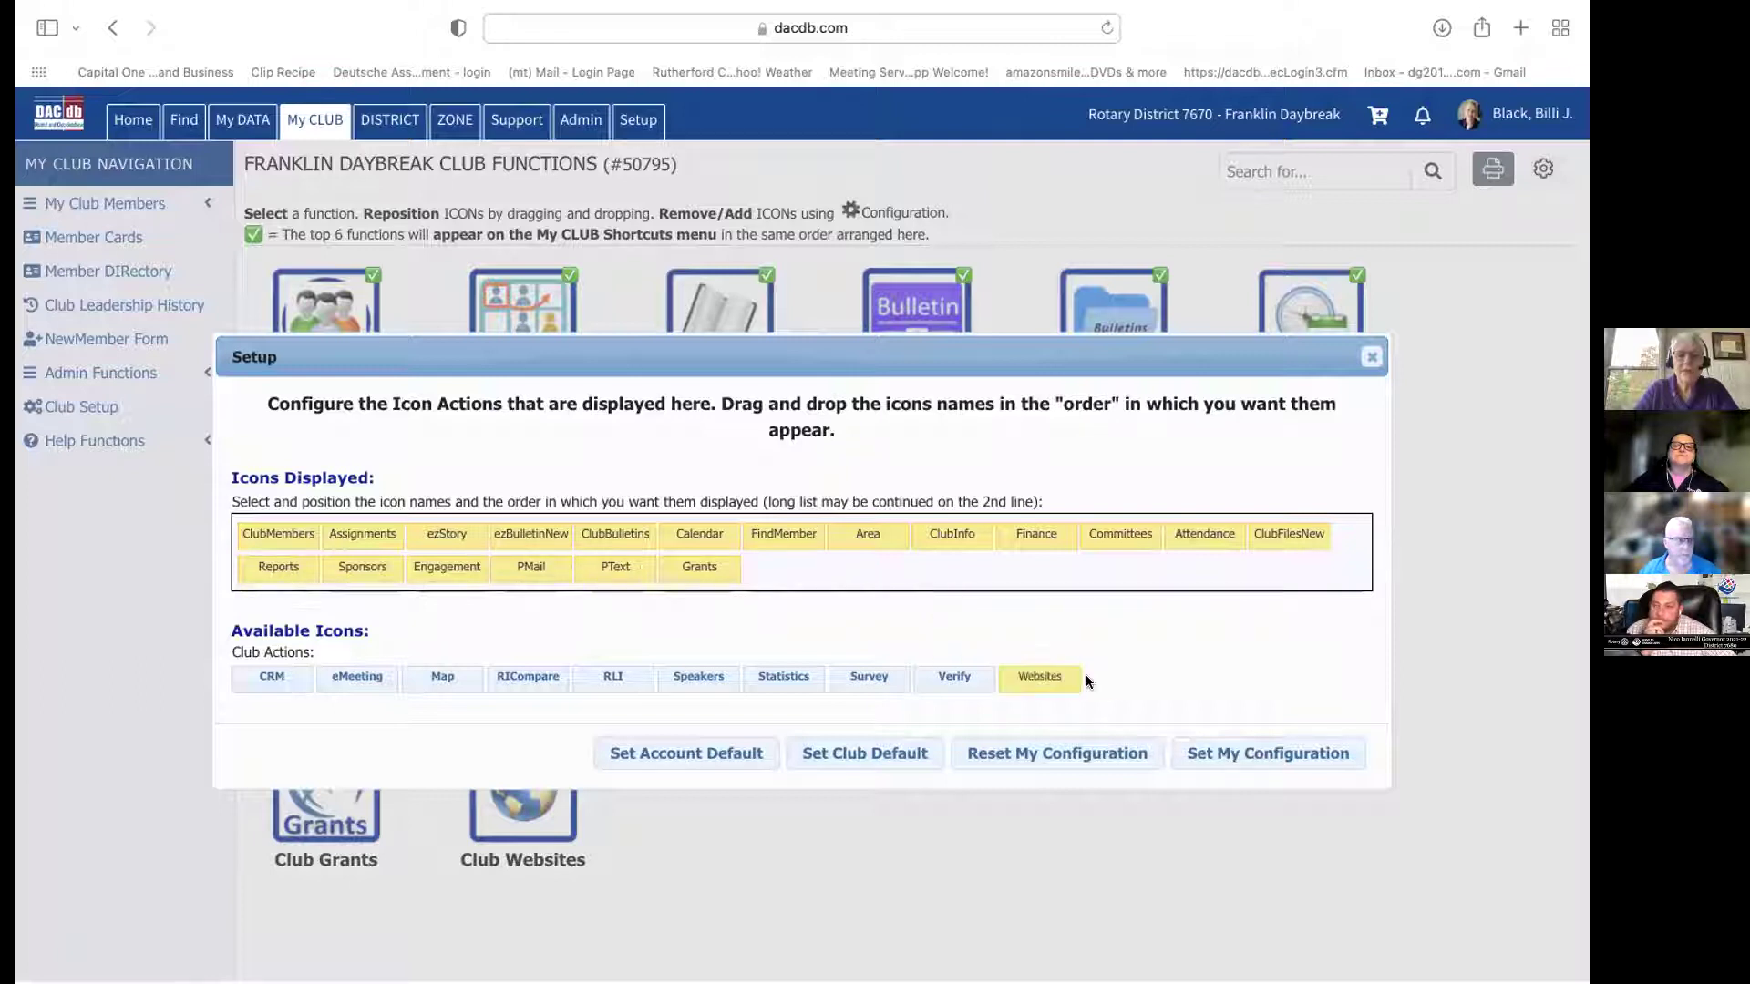
drag(822, 534, 1192, 647)
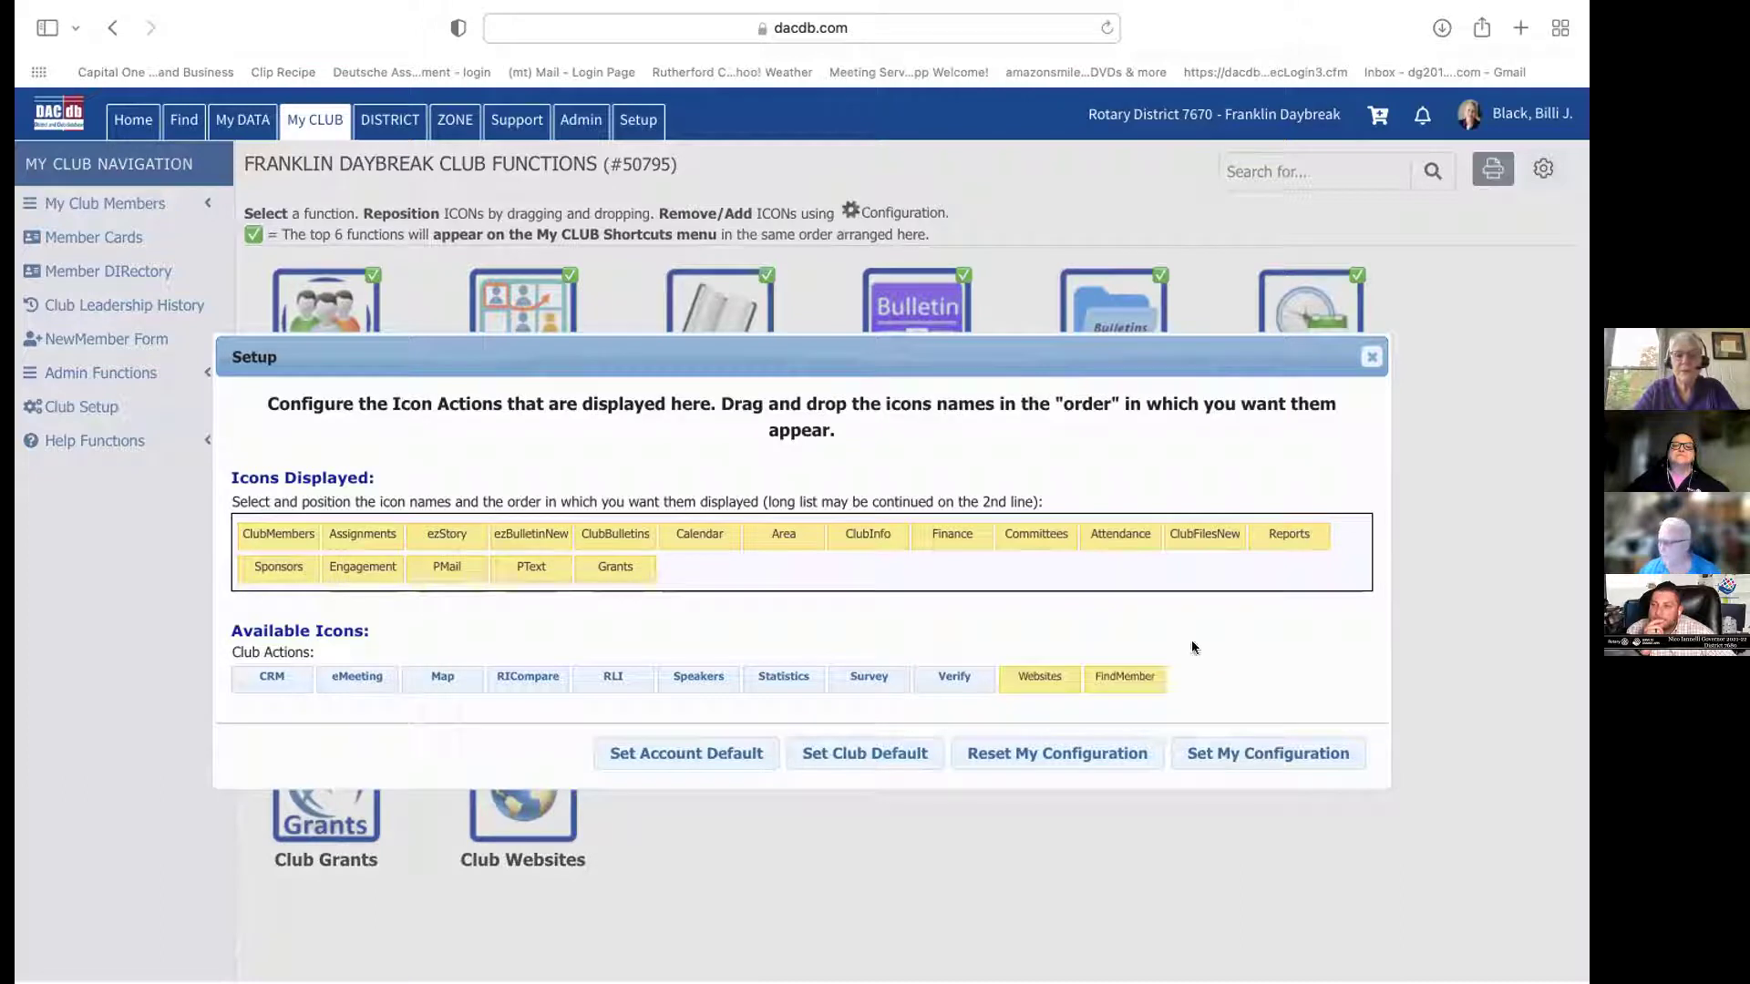
drag(796, 533, 1275, 669)
drag(1145, 542, 1285, 702)
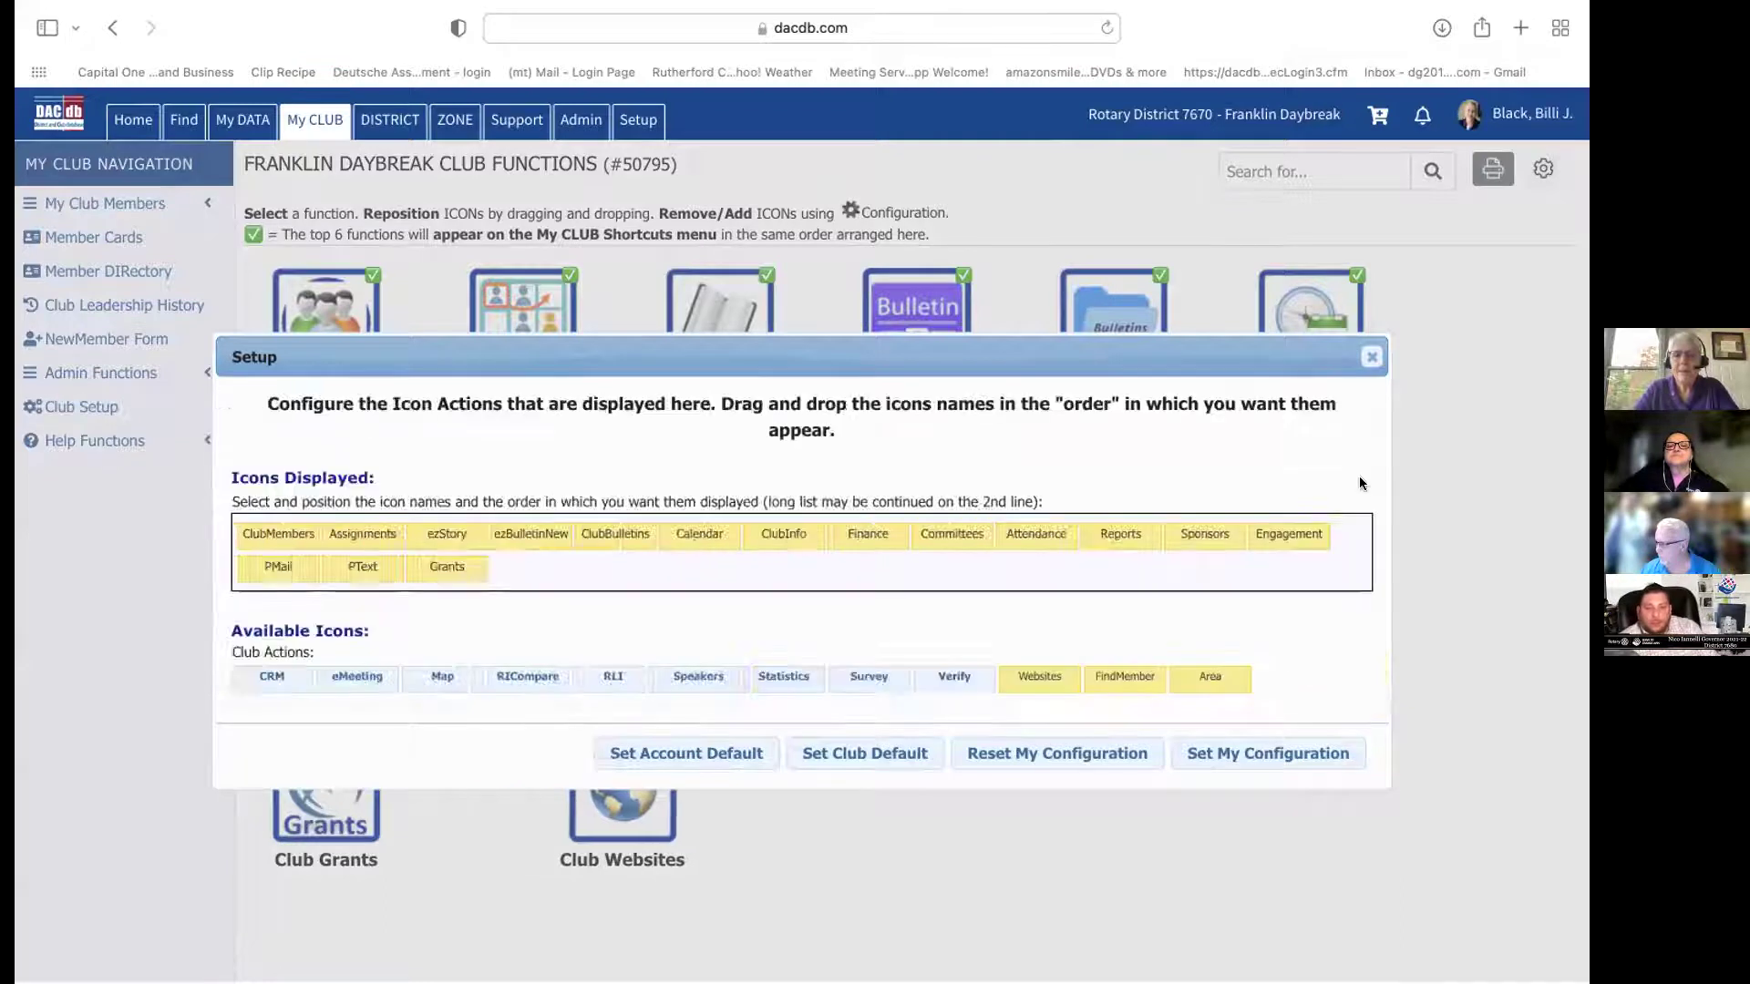
click(1240, 753)
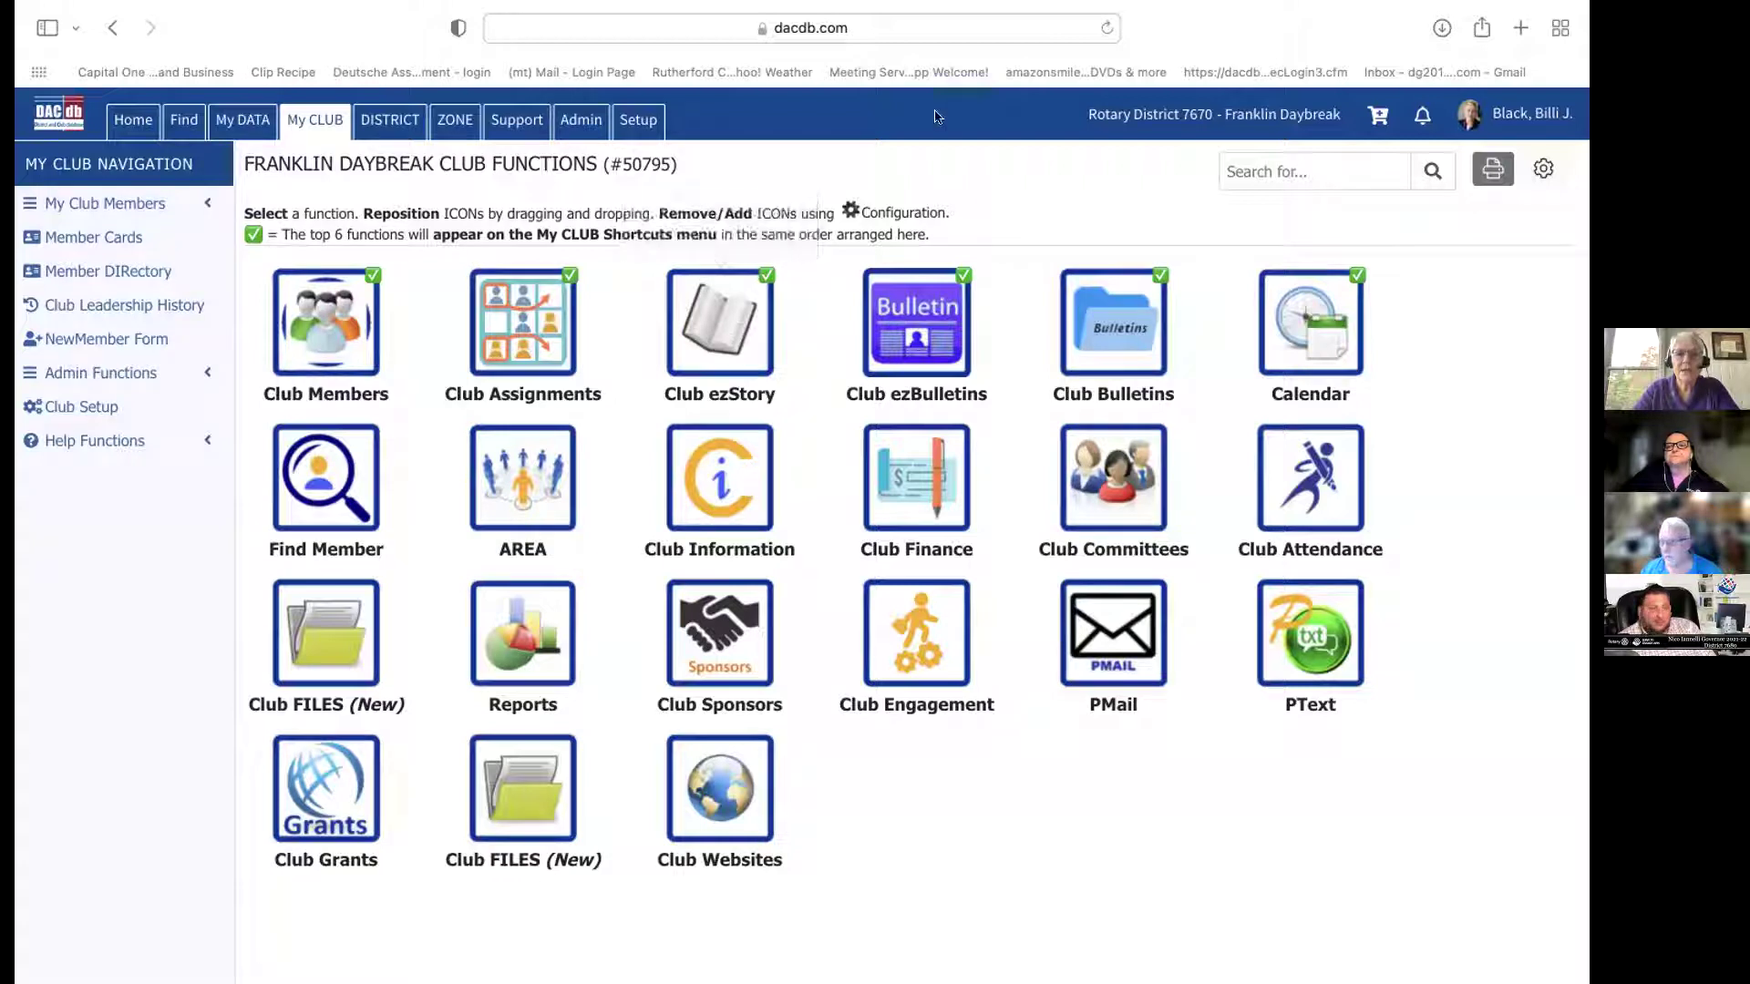
Open the Club Franklin Daybreak ezStories list with its draft and published stories
click(727, 322)
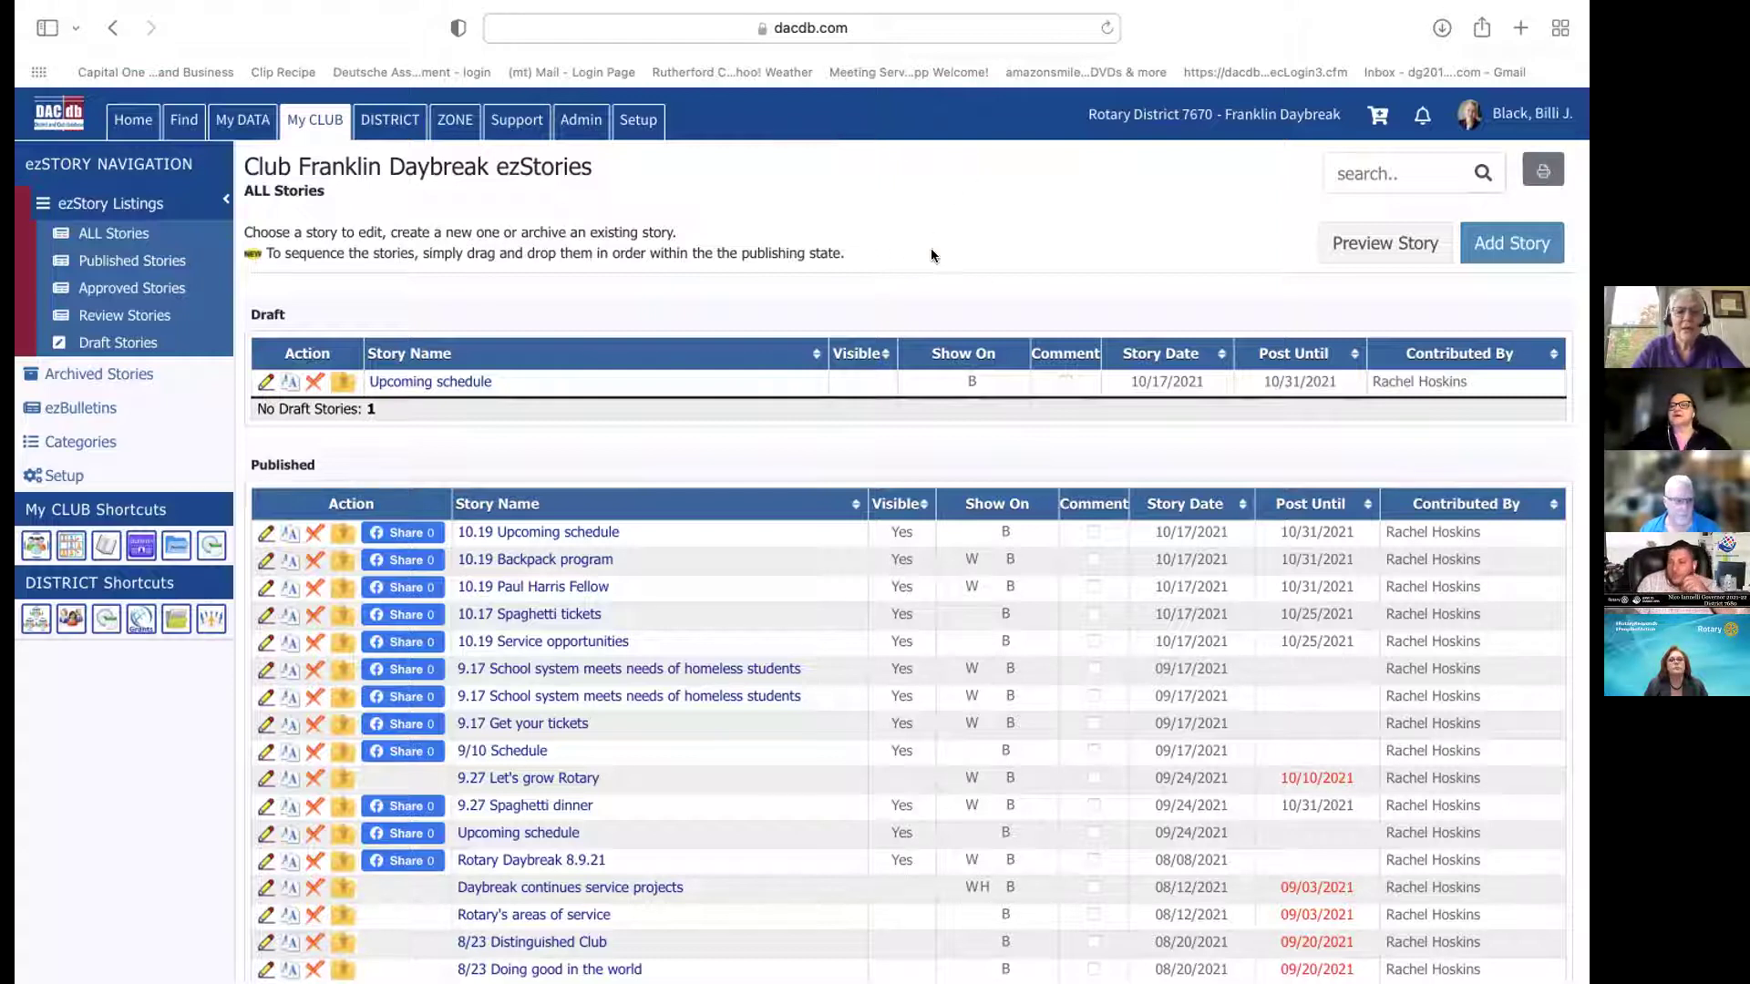
Start a new club story with name and headline 'Rotary Clubs Work'
click(1503, 252)
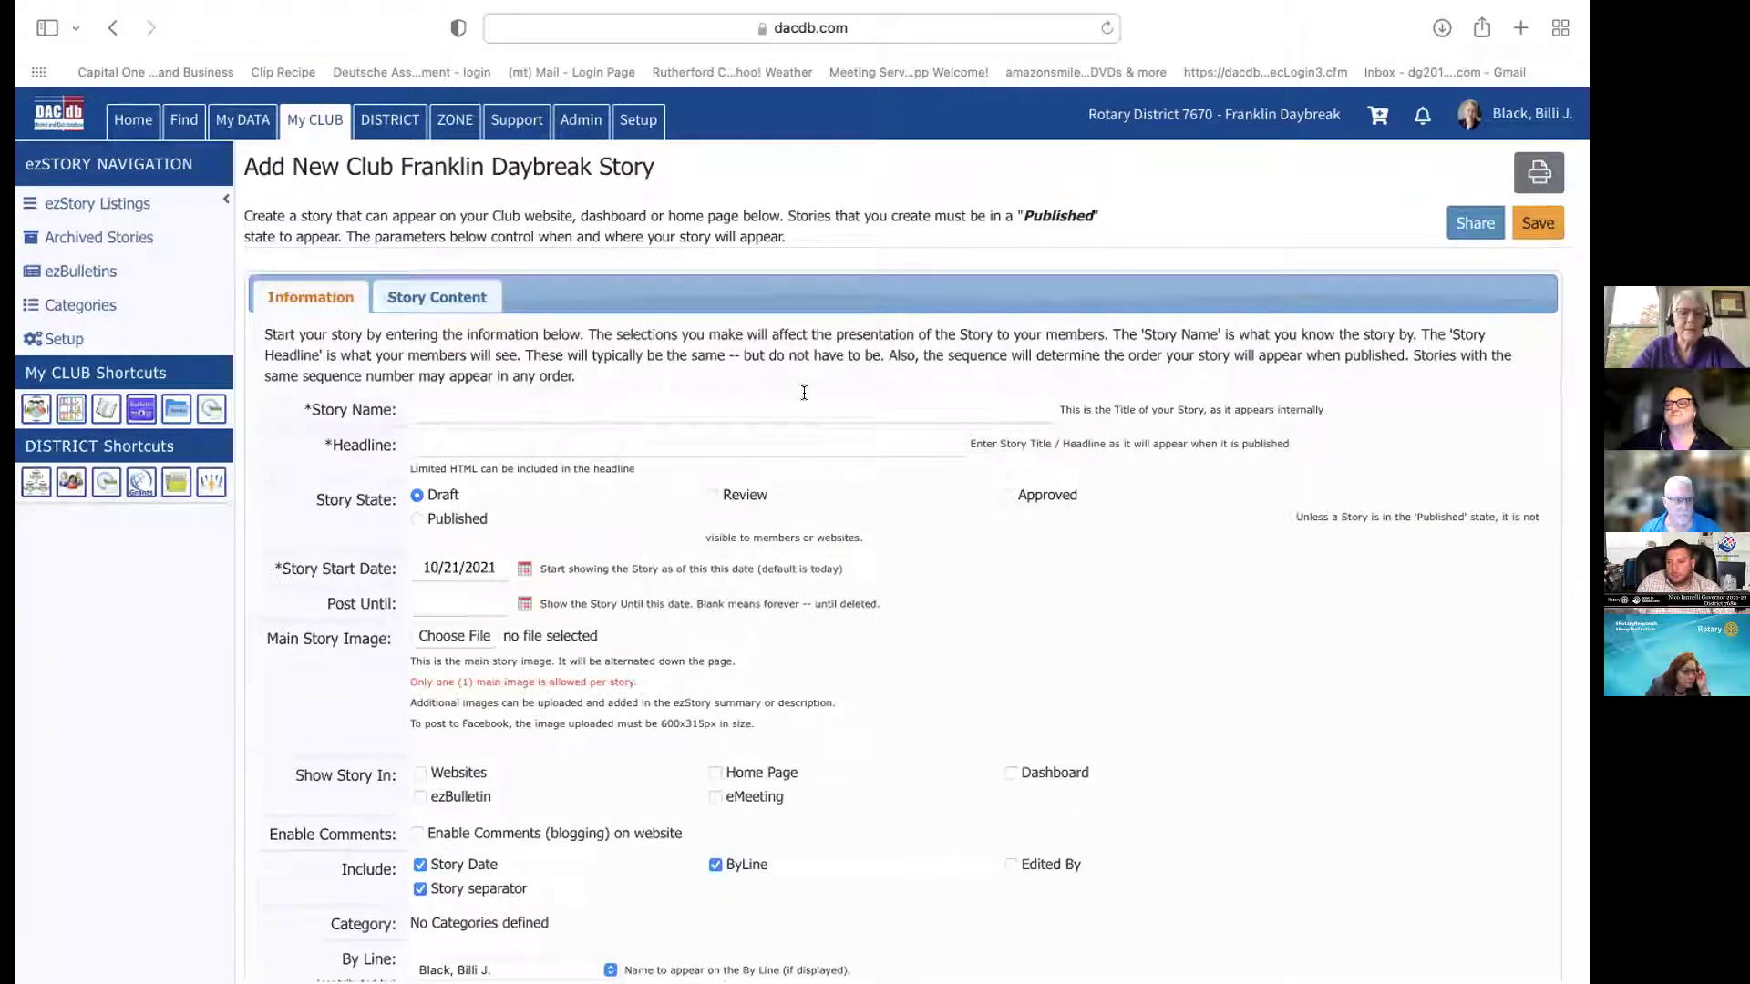
click(638, 404)
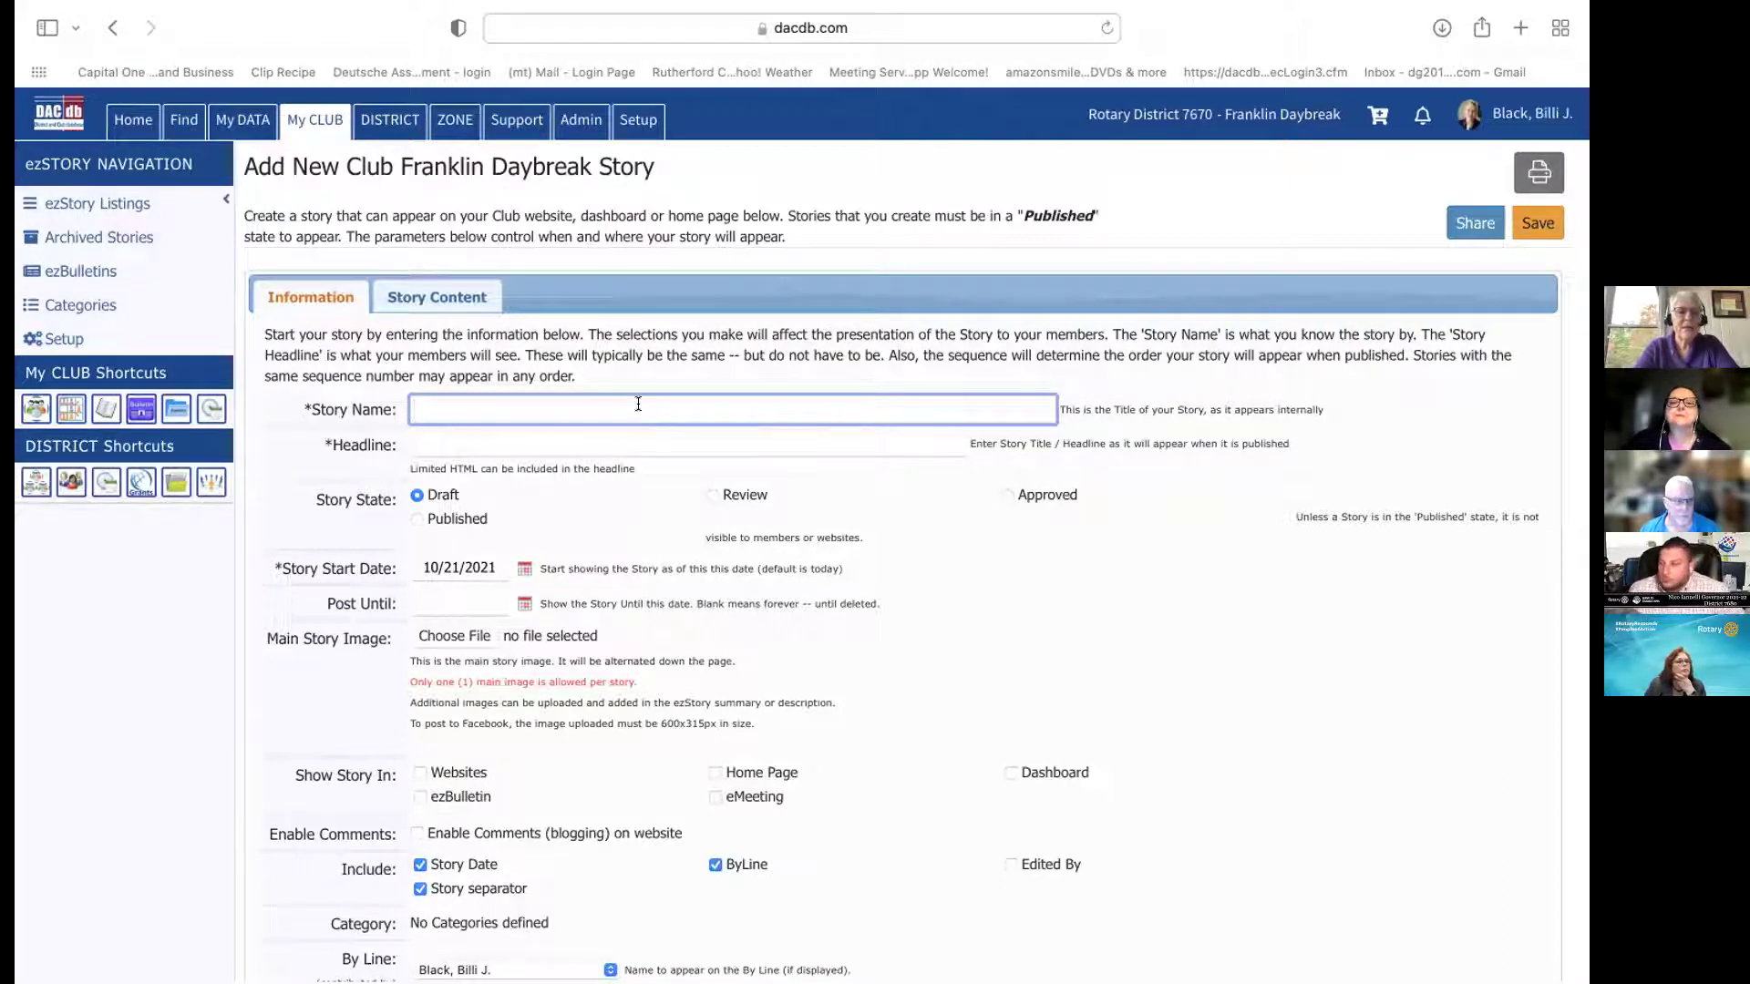
text(Rotary Clubs Work)
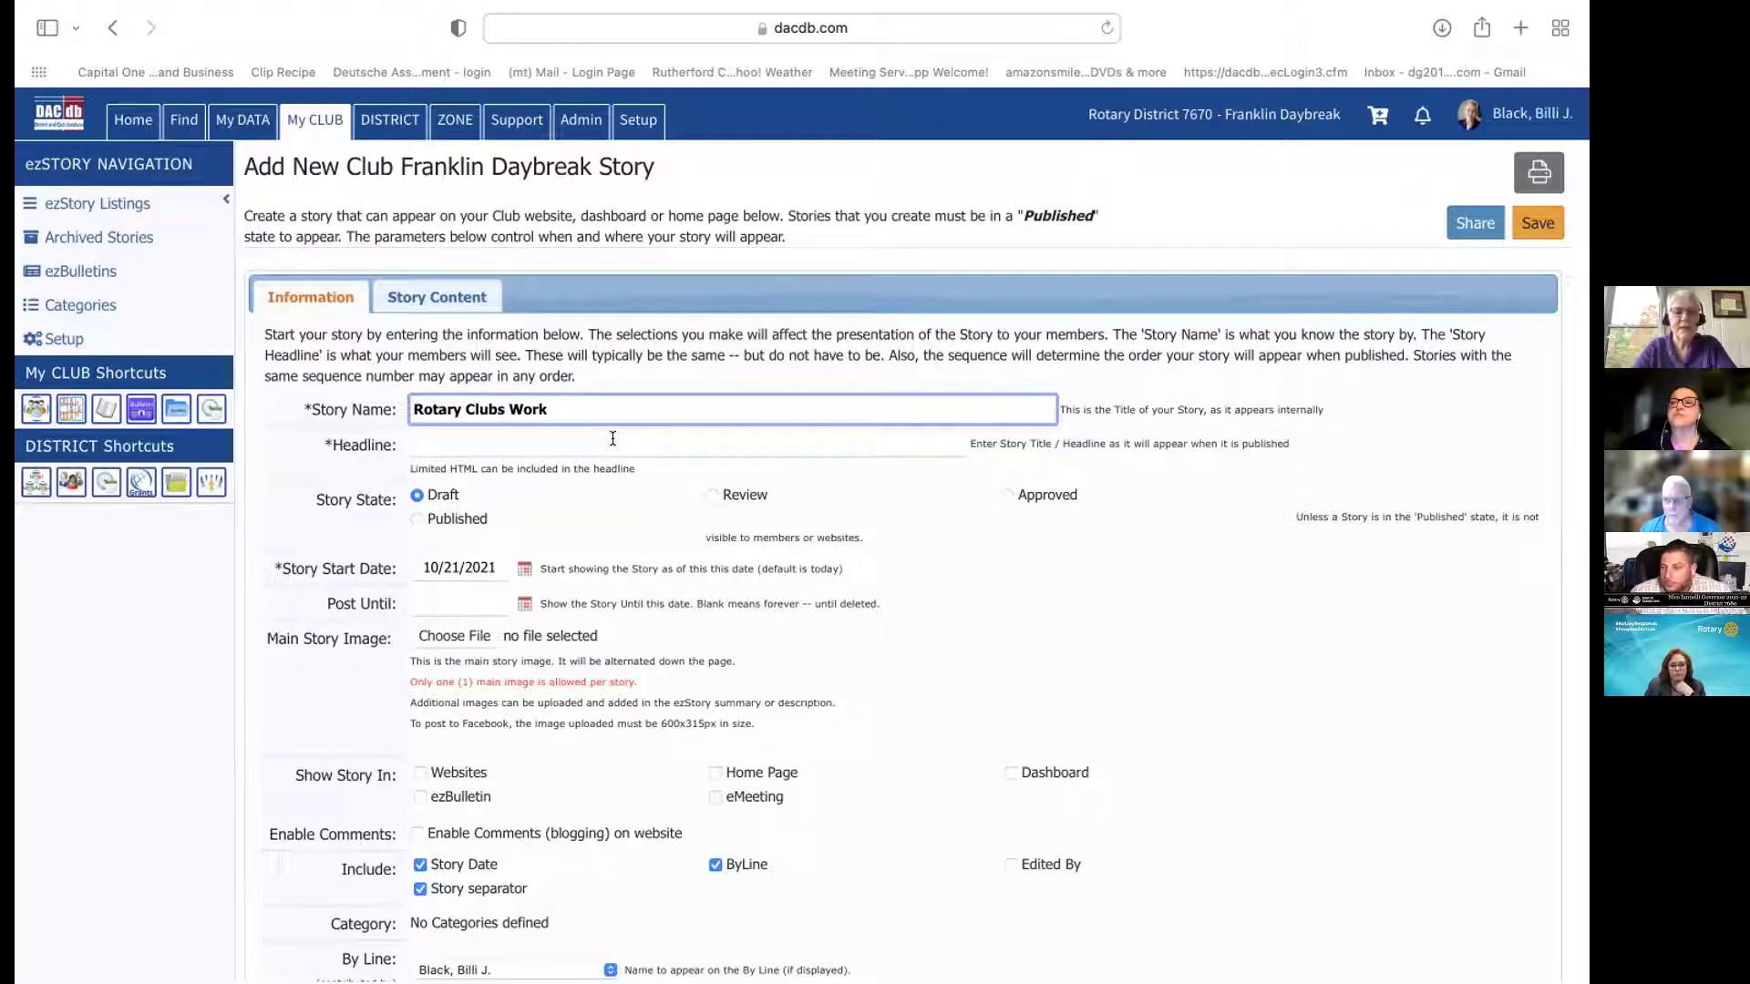
key(Tab)
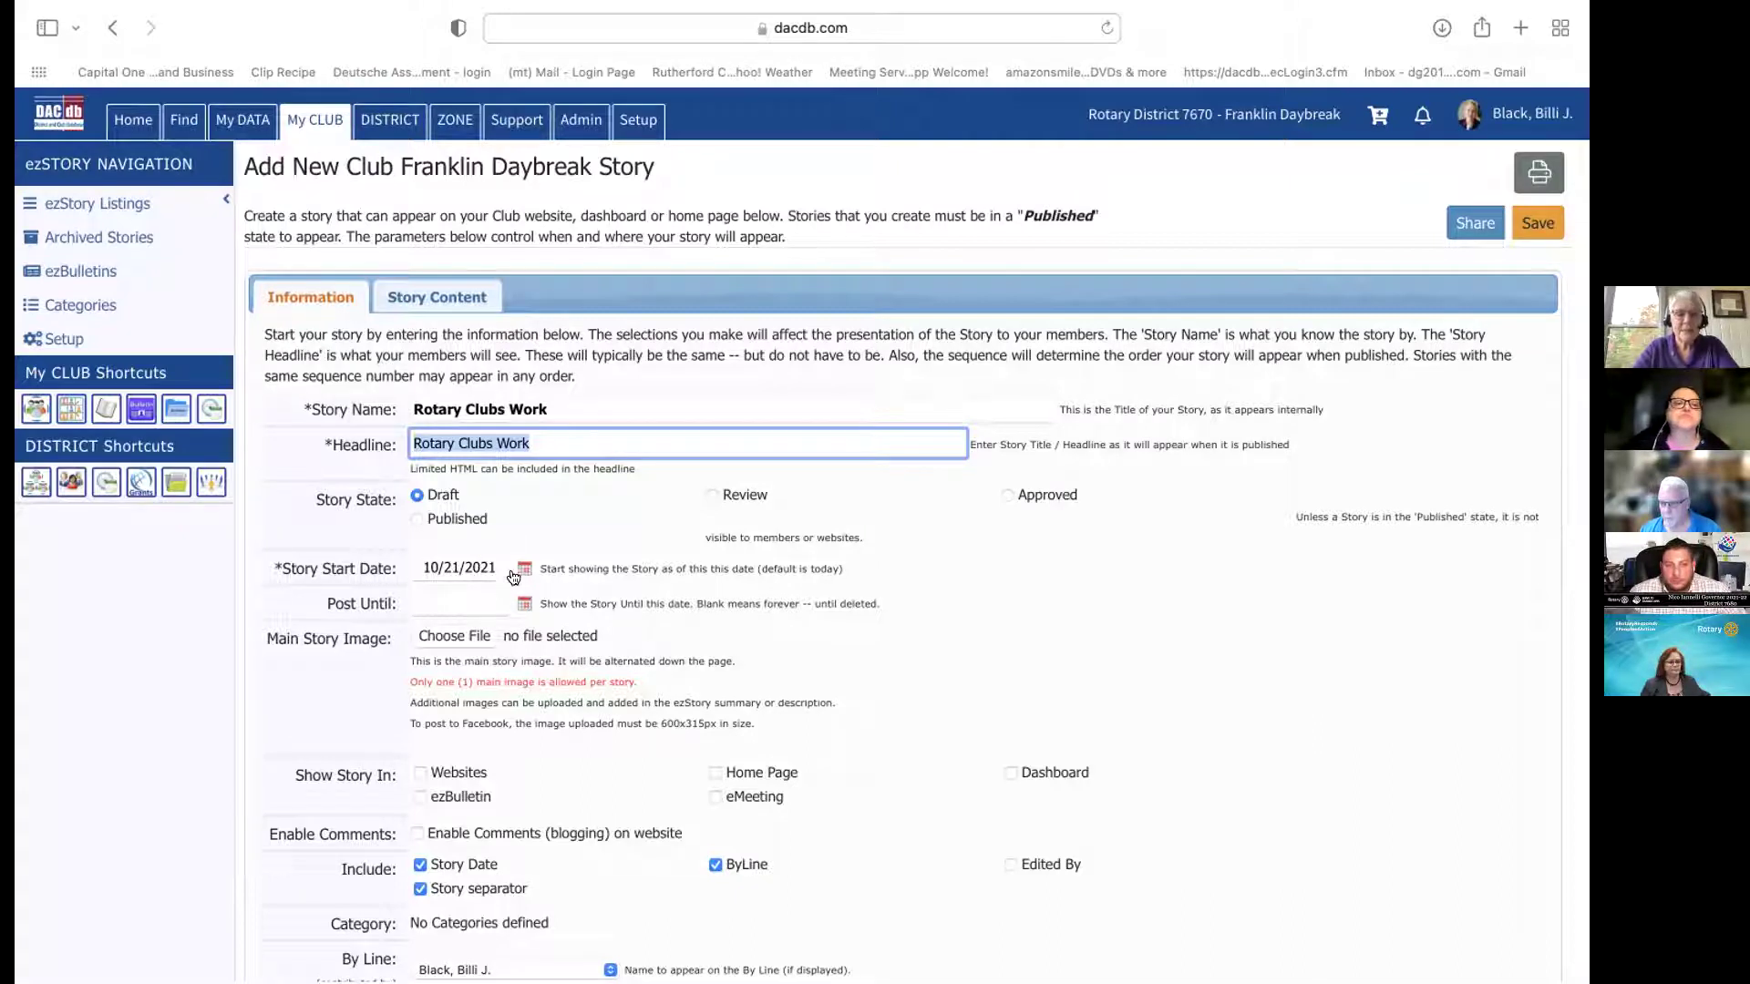
click(523, 569)
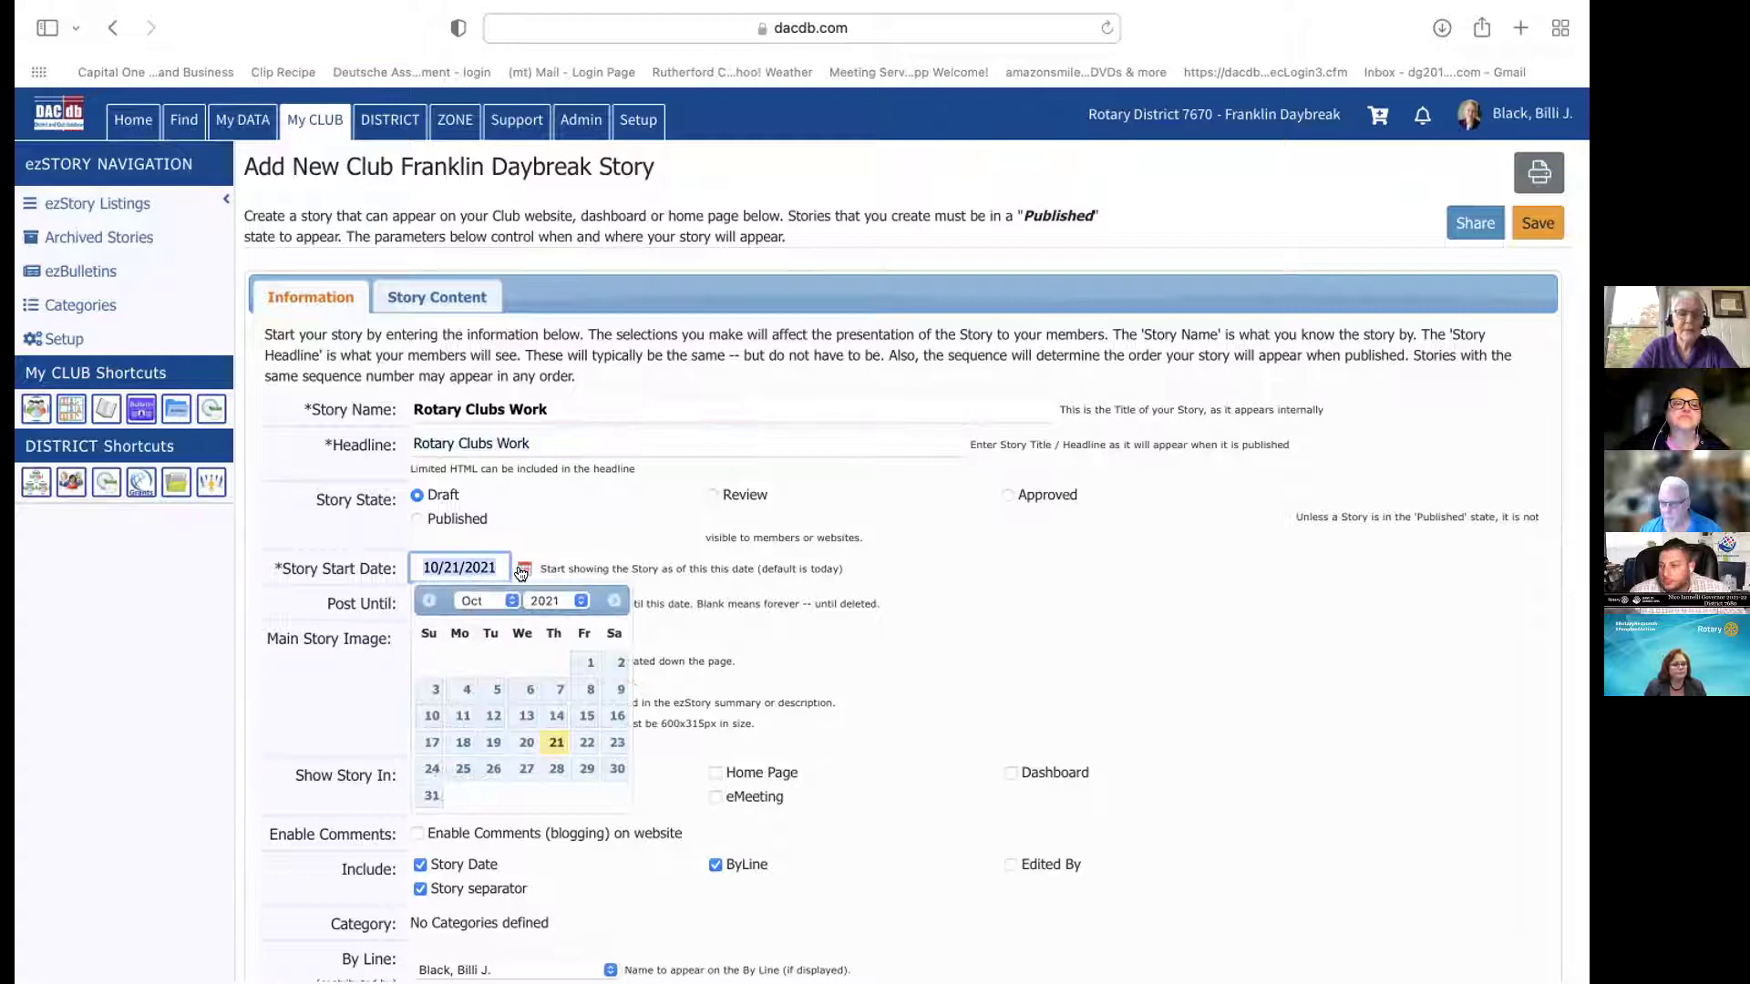
Set the story start date to 10/21/2021, typing it into the Story Start Date field
click(556, 716)
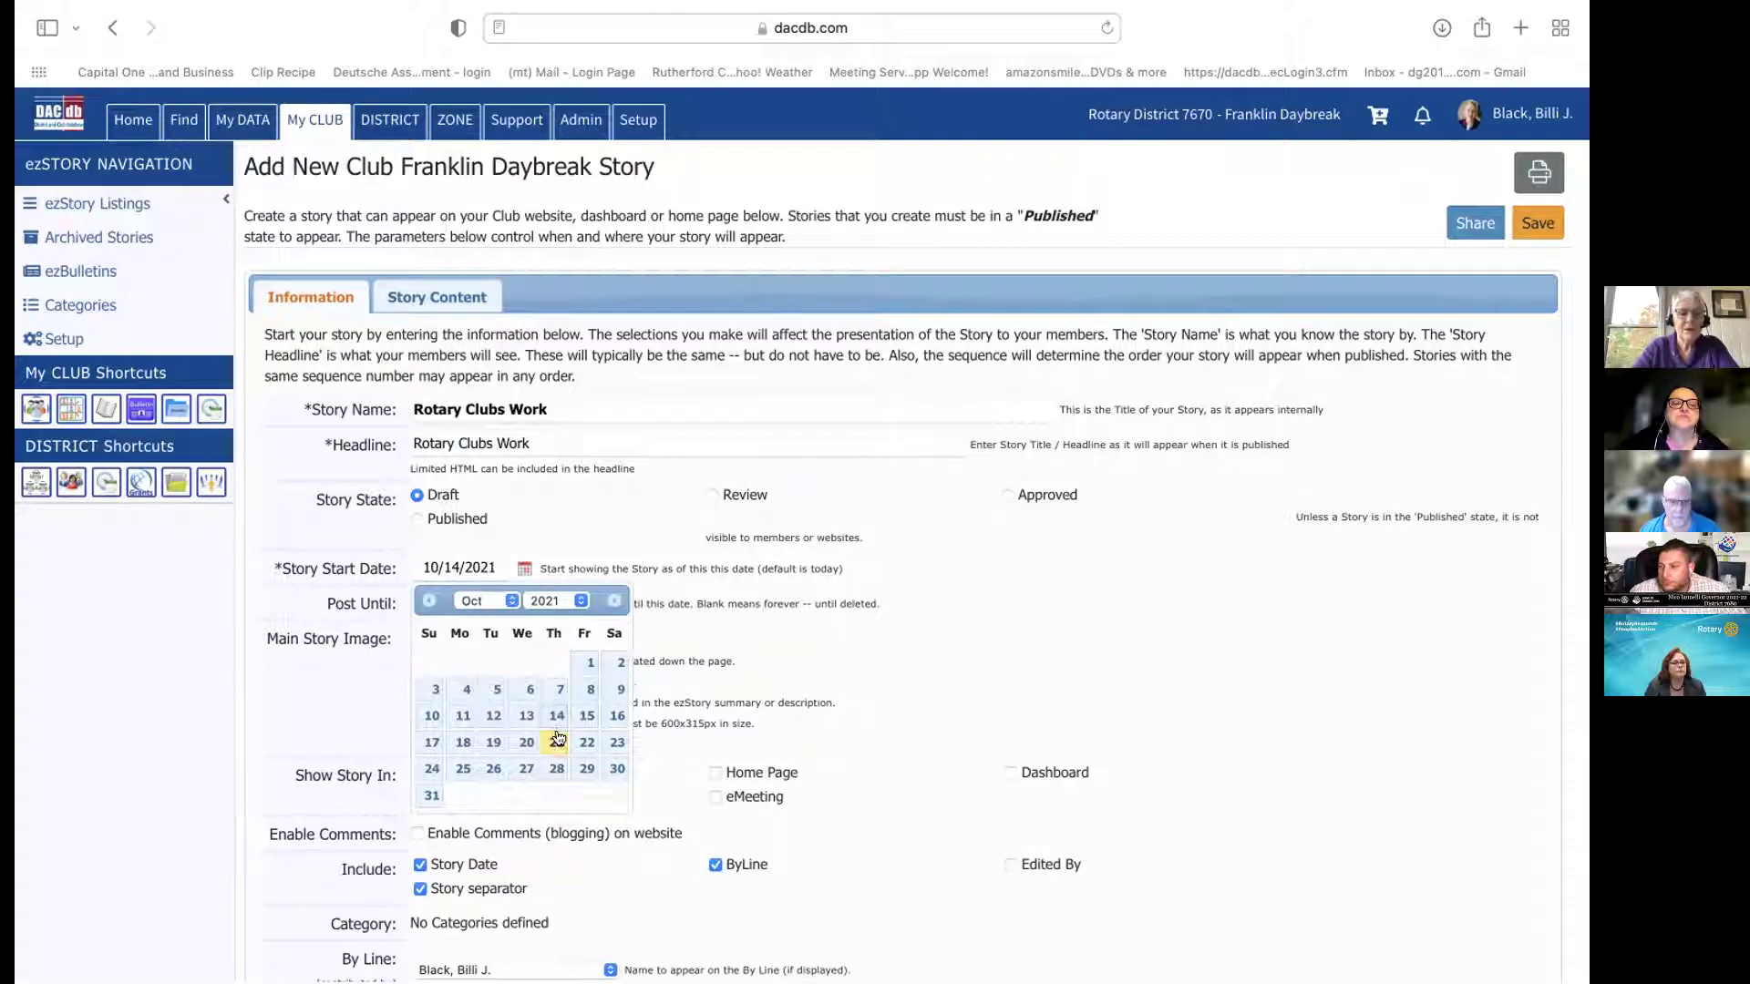
click(555, 768)
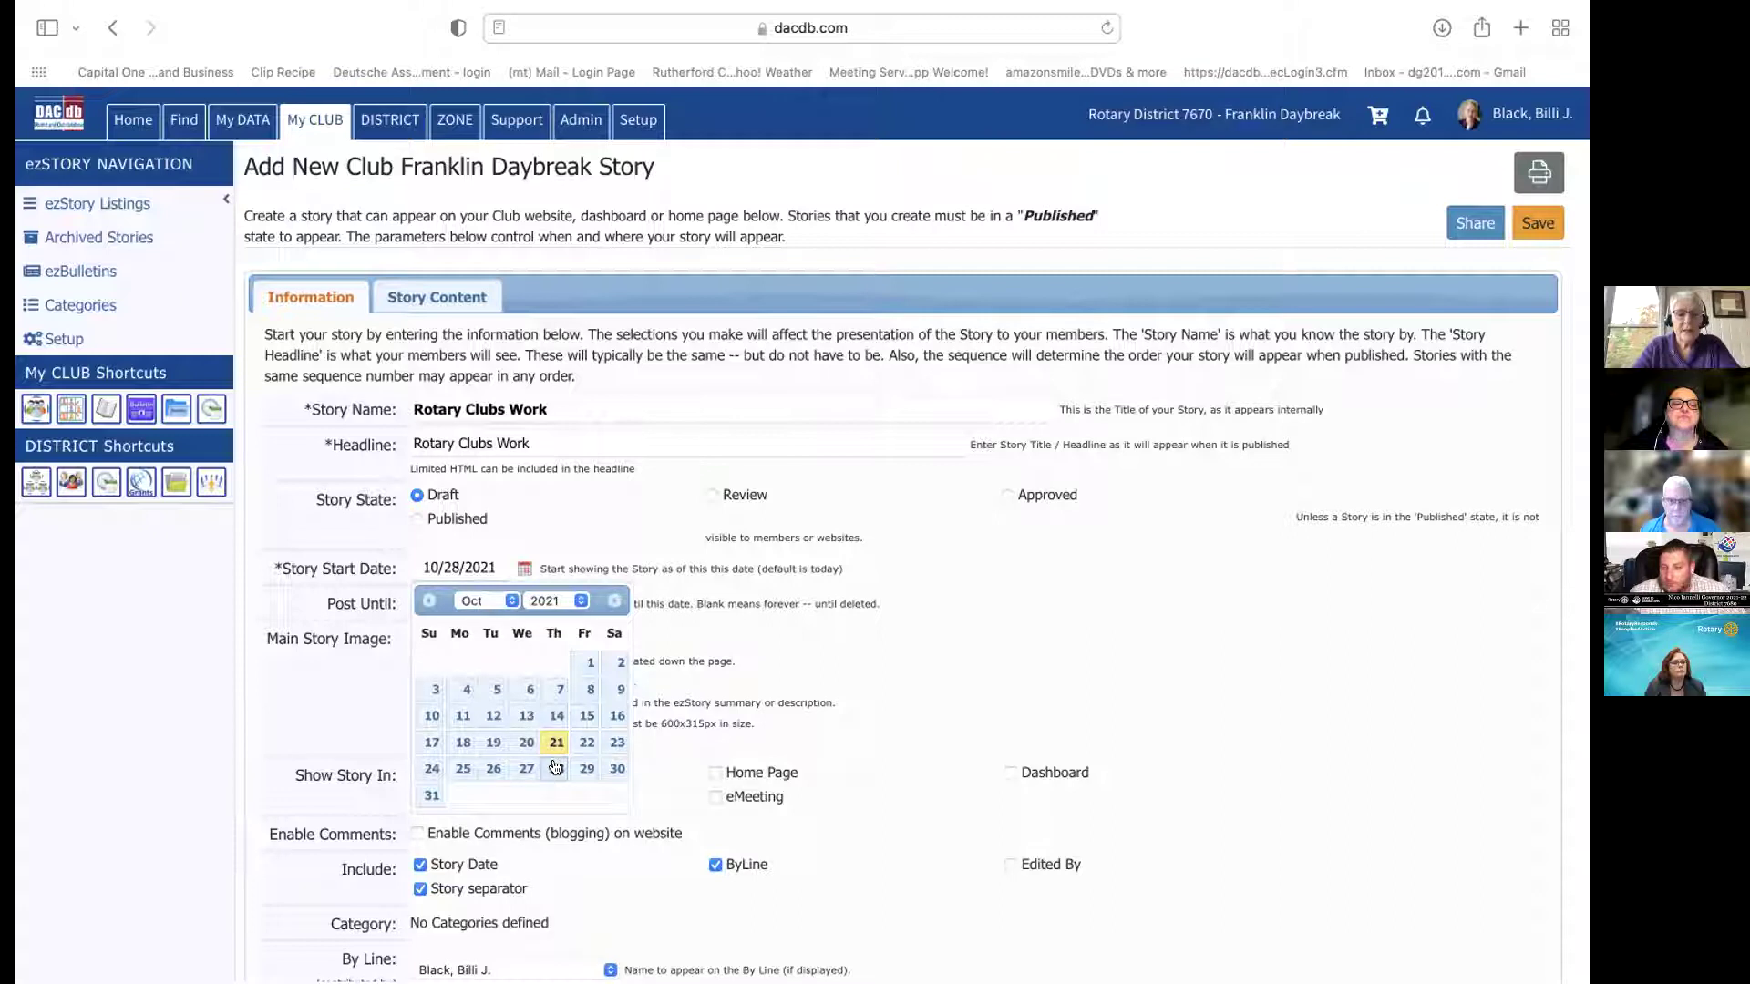
click(554, 741)
click(509, 602)
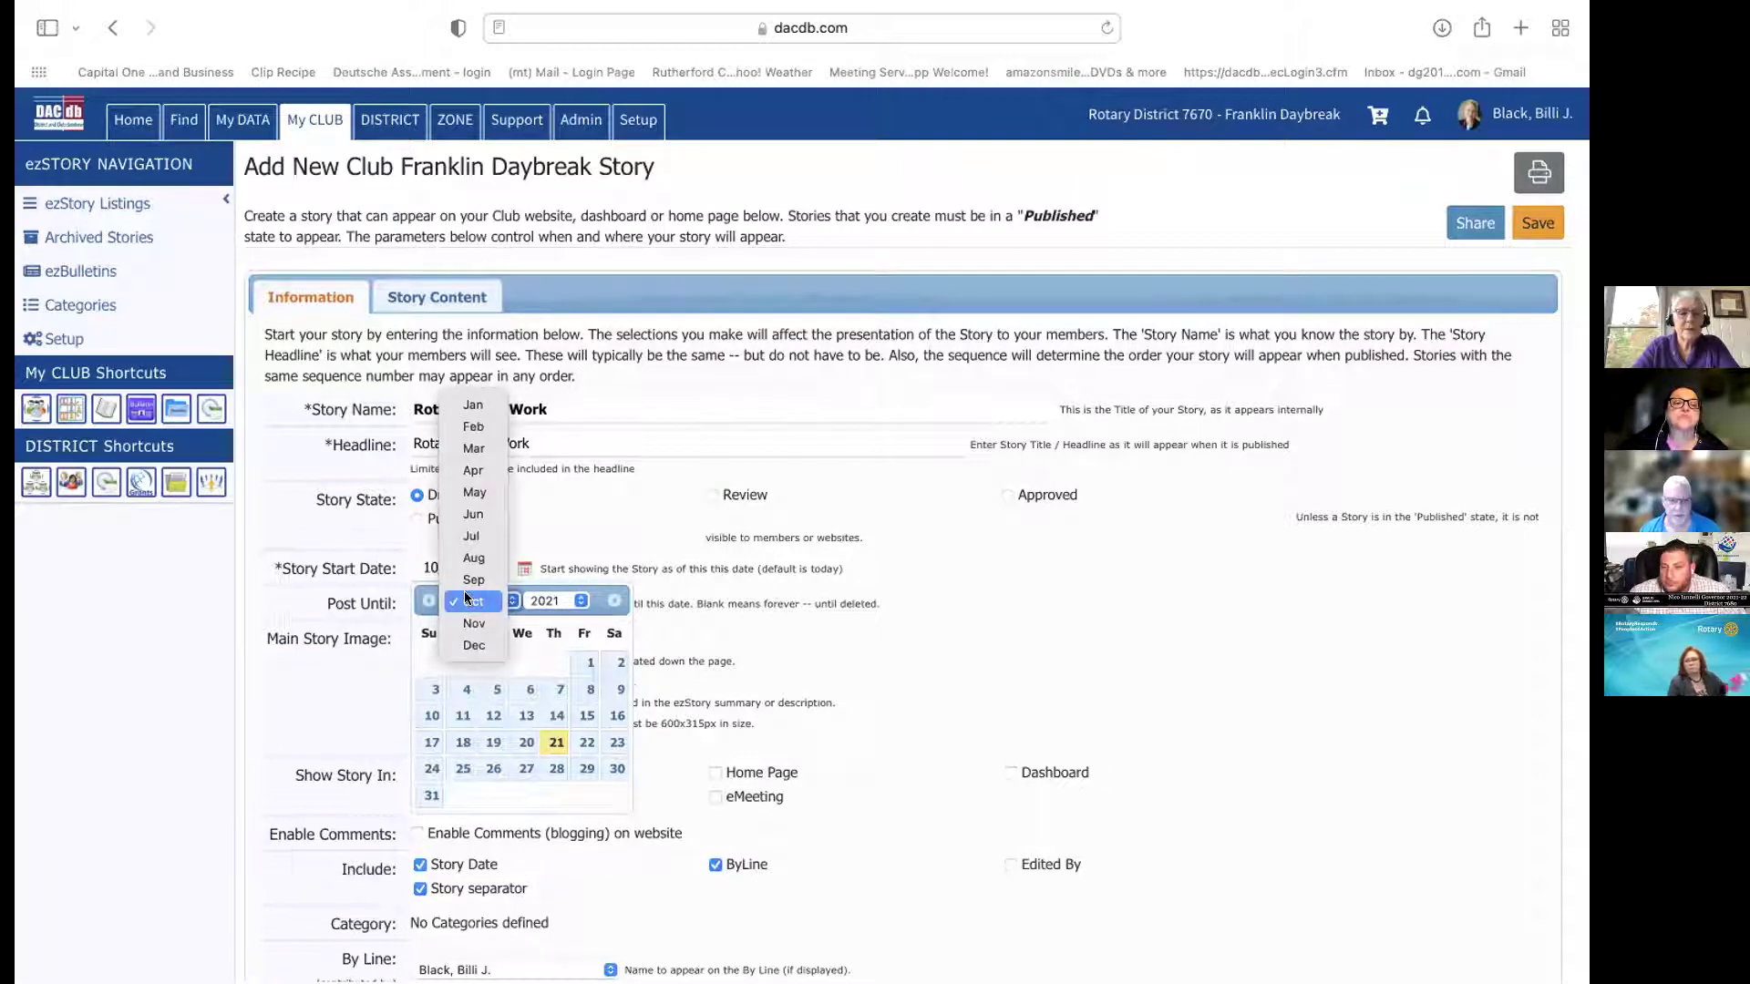
click(478, 600)
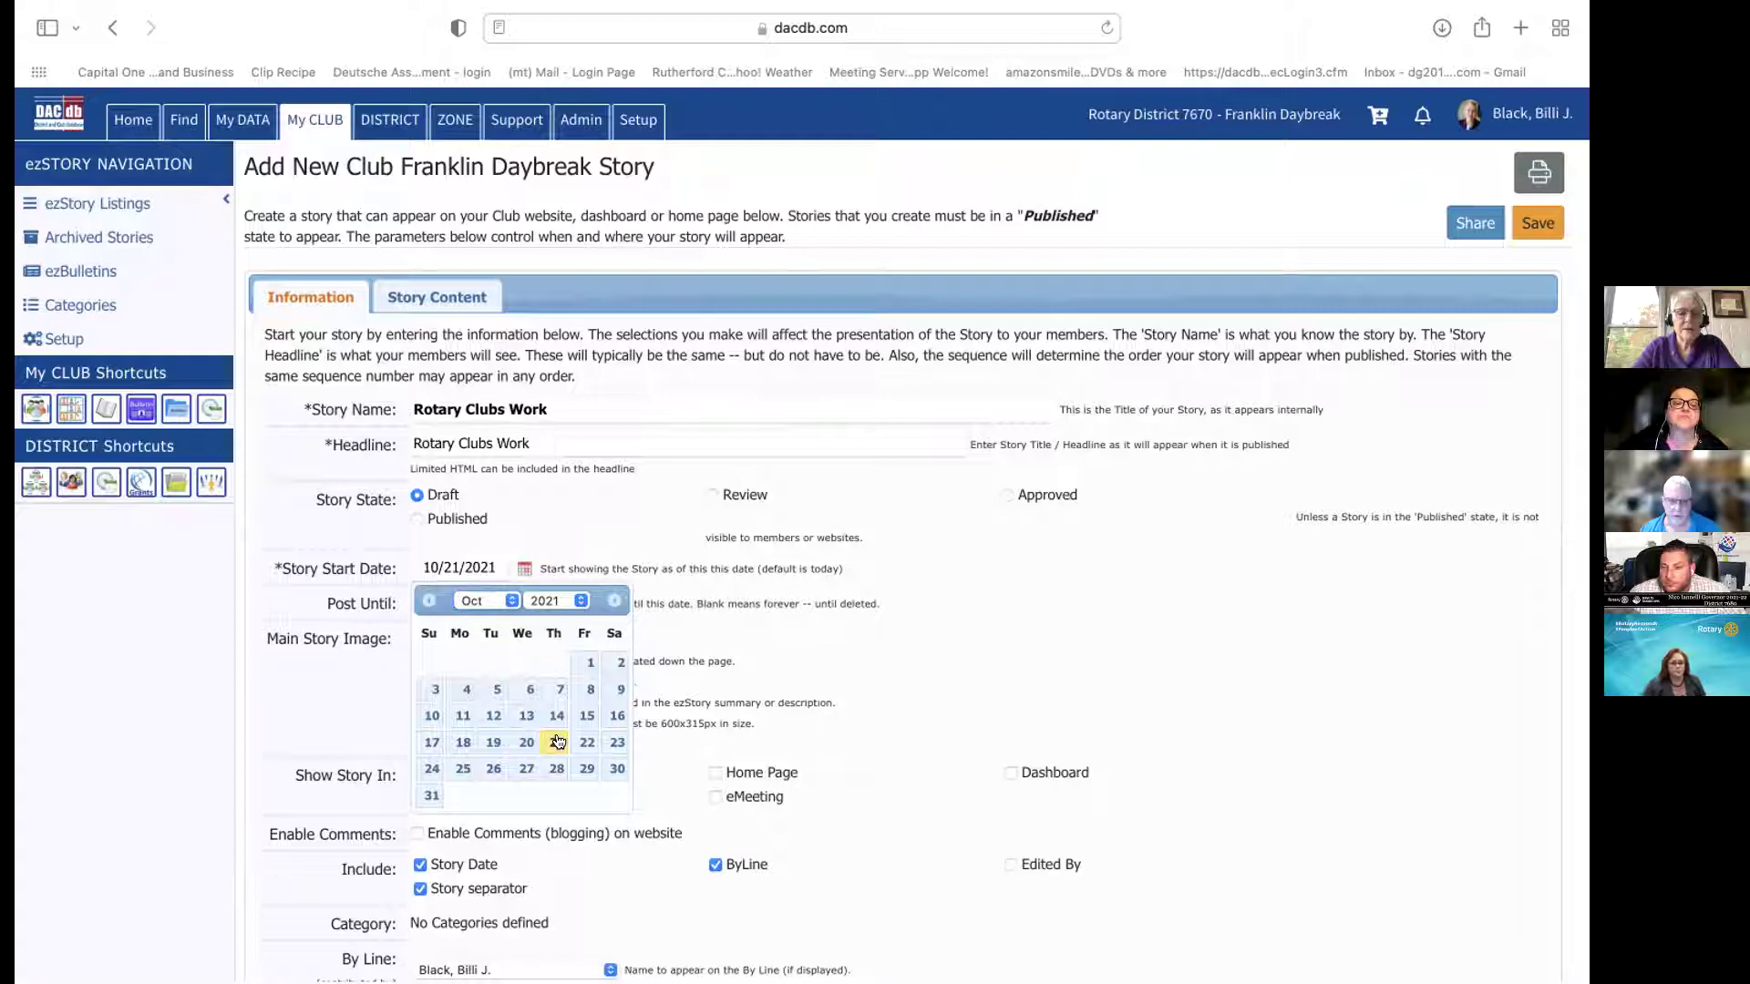
click(910, 638)
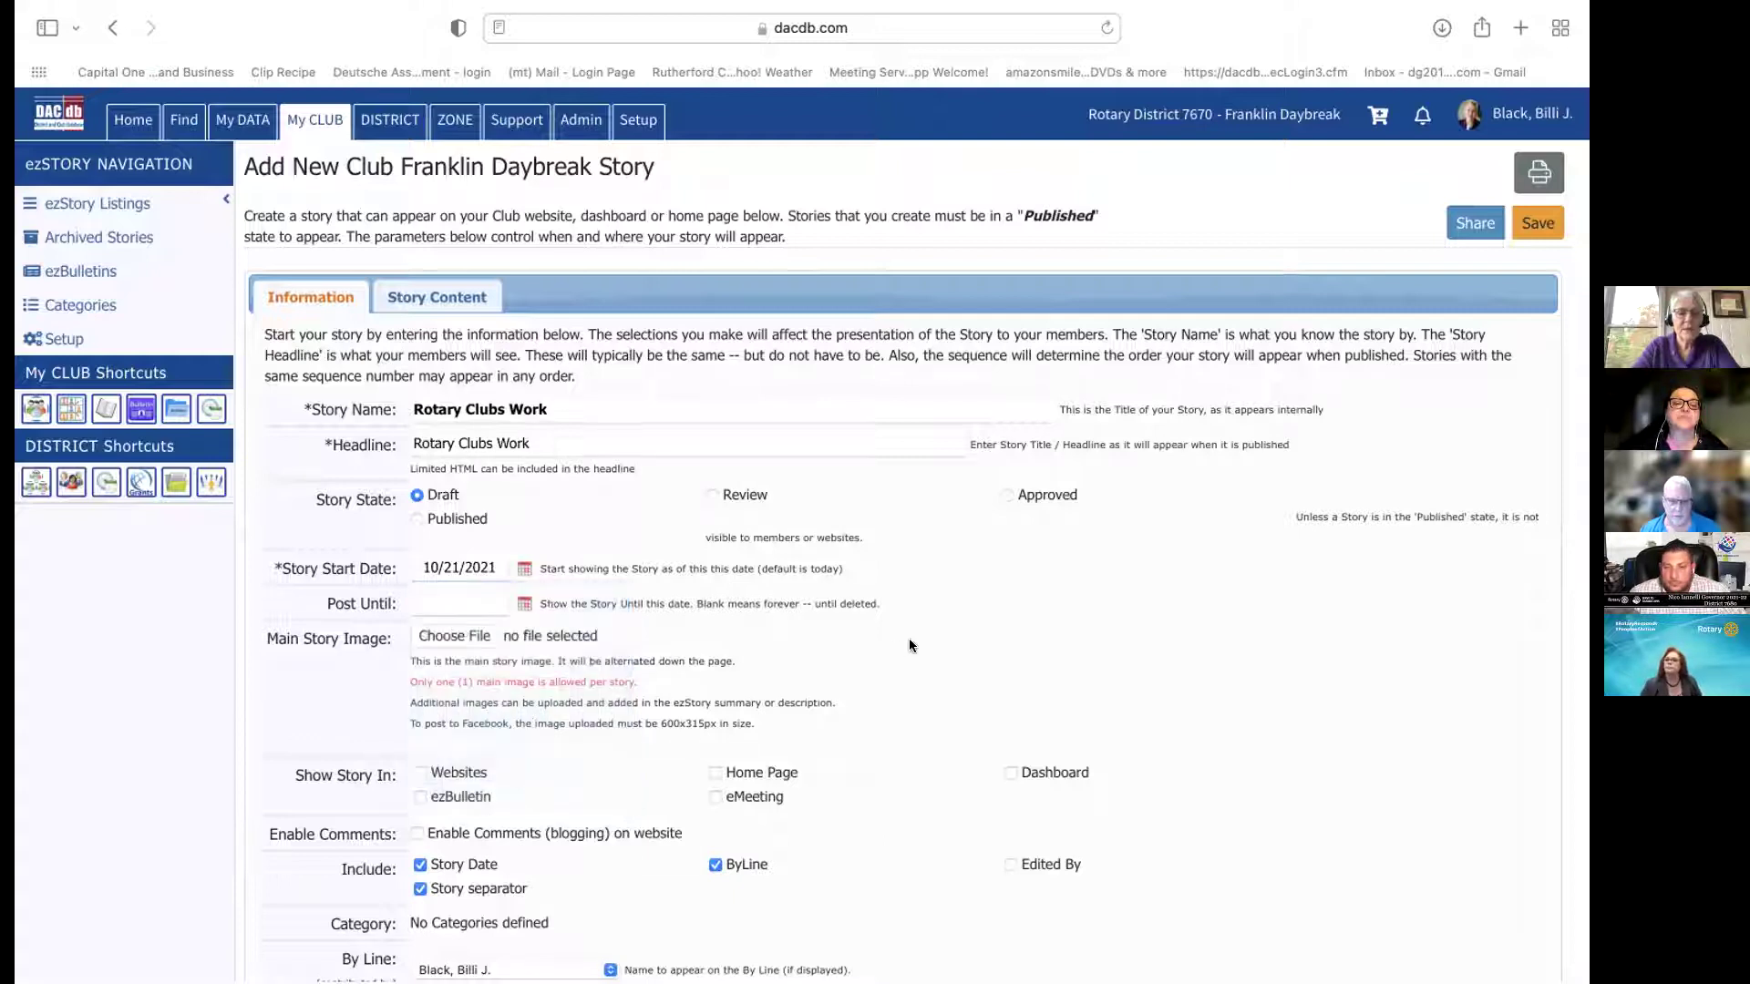
click(496, 560)
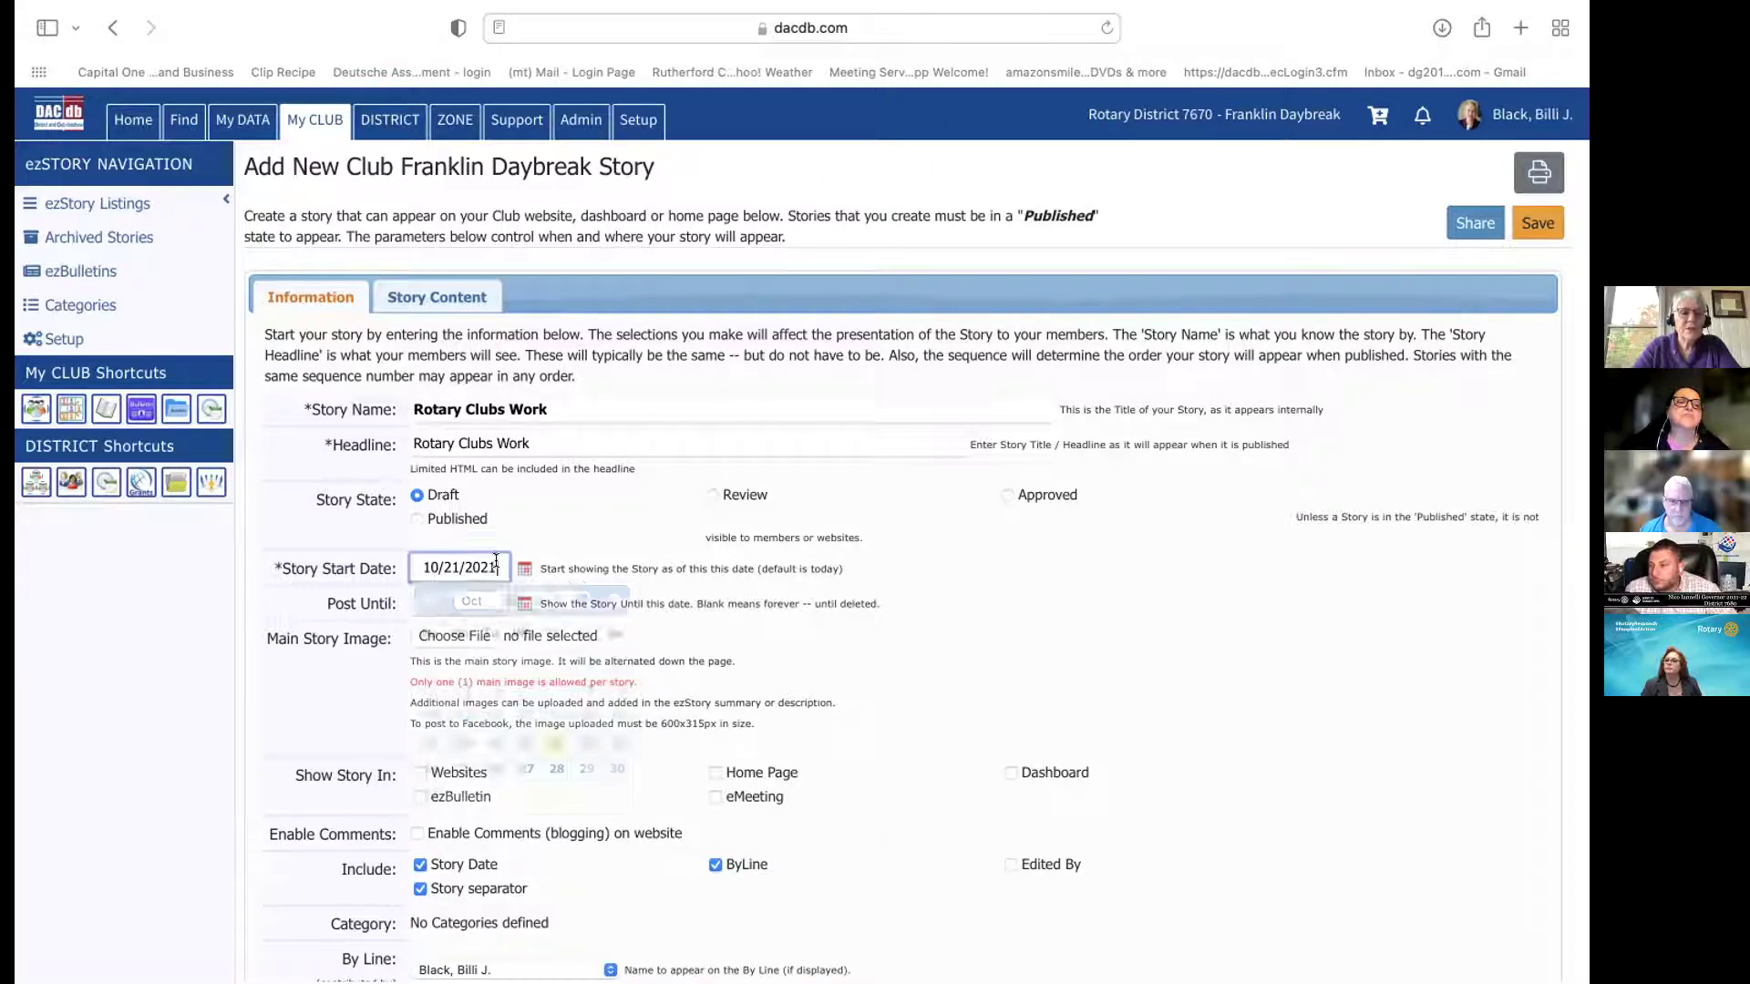
drag(496, 560, 424, 565)
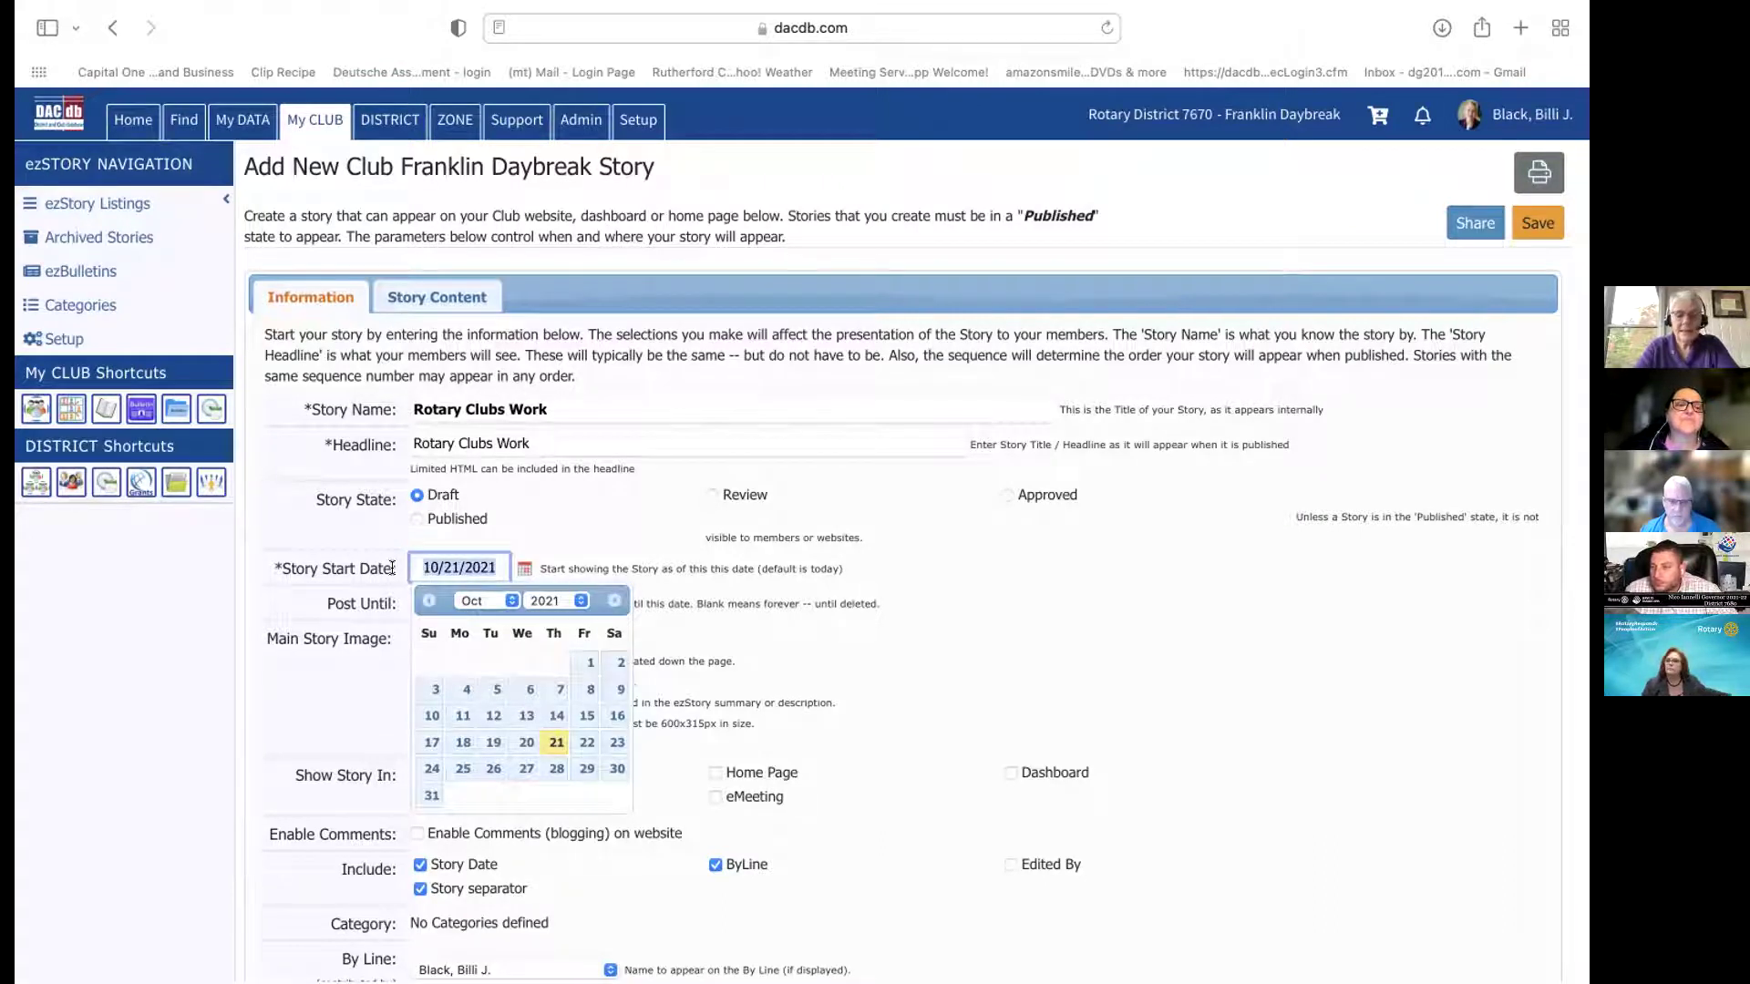
text(10/)
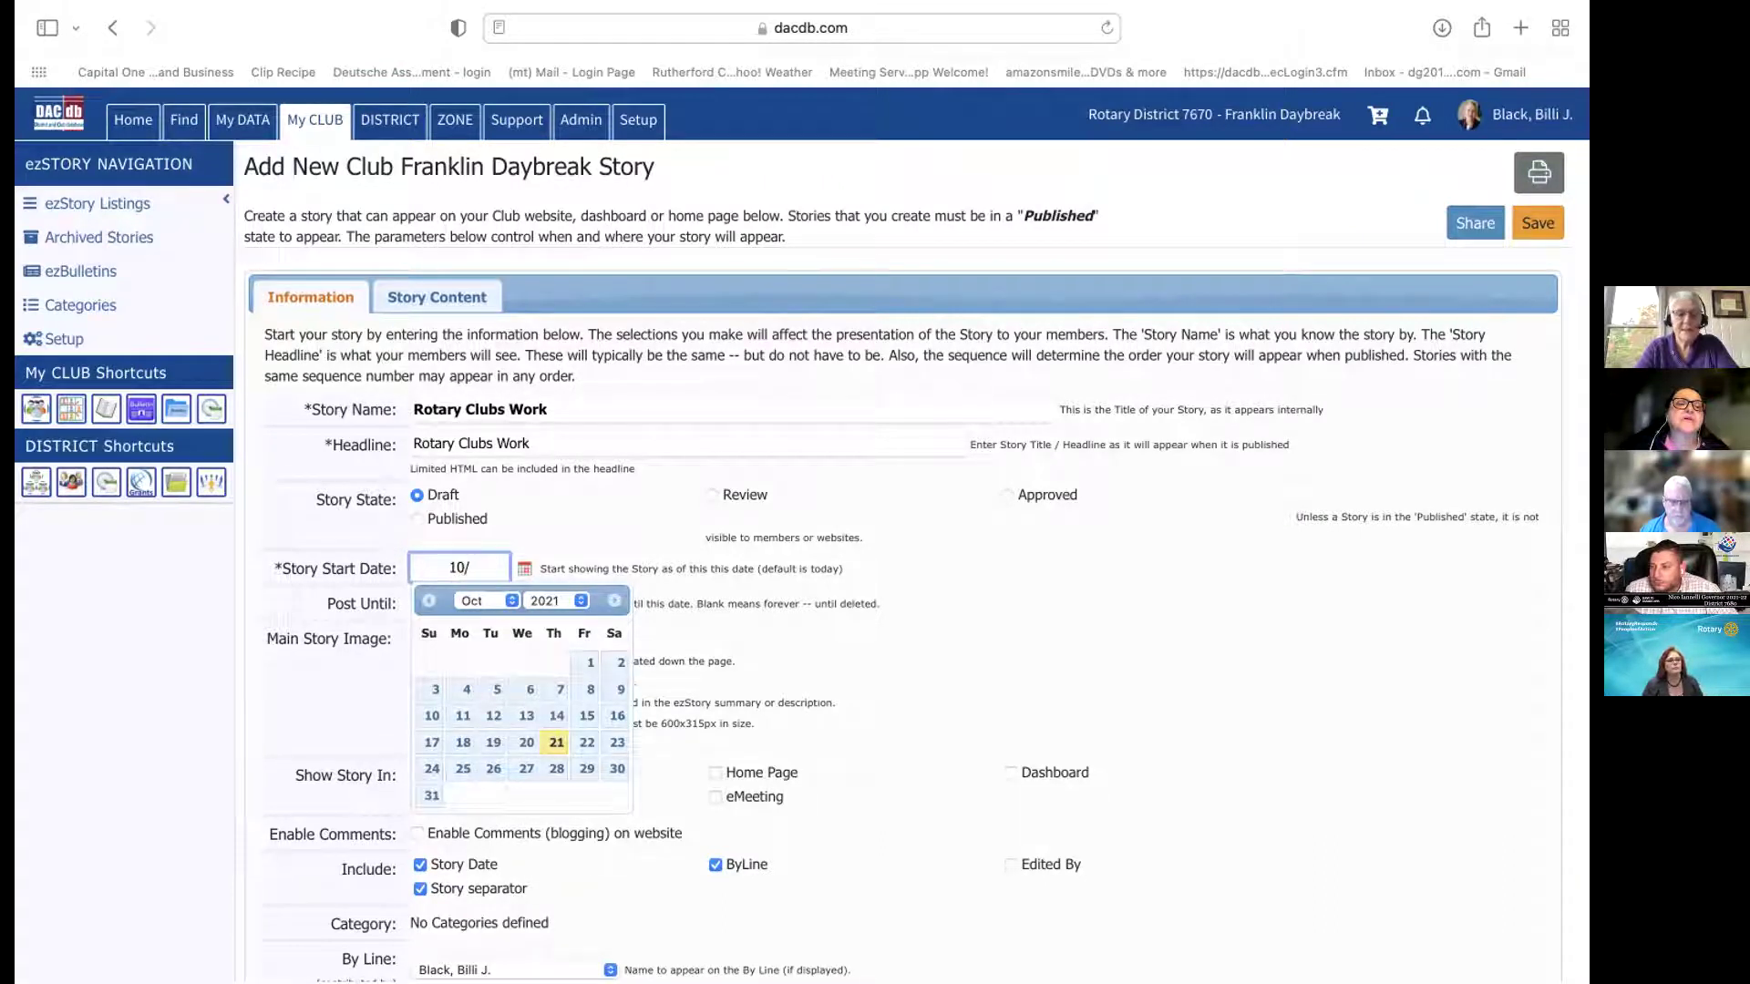
text(21)
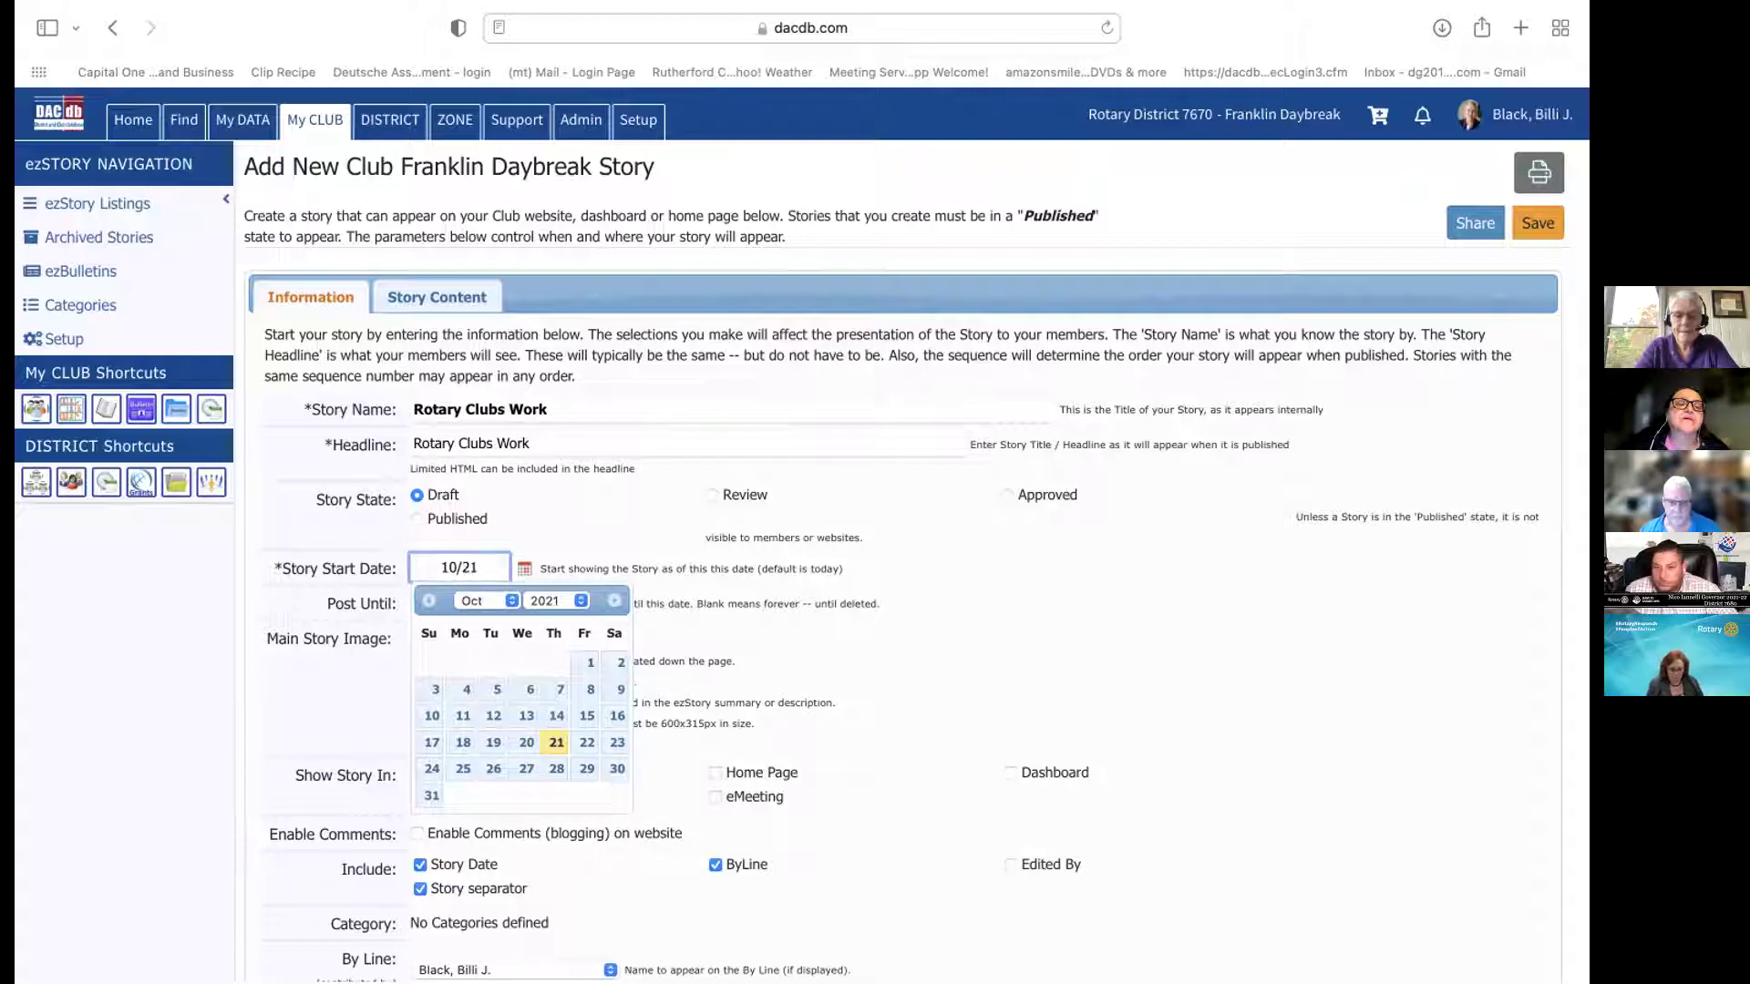
text(/2021)
key(Tab)
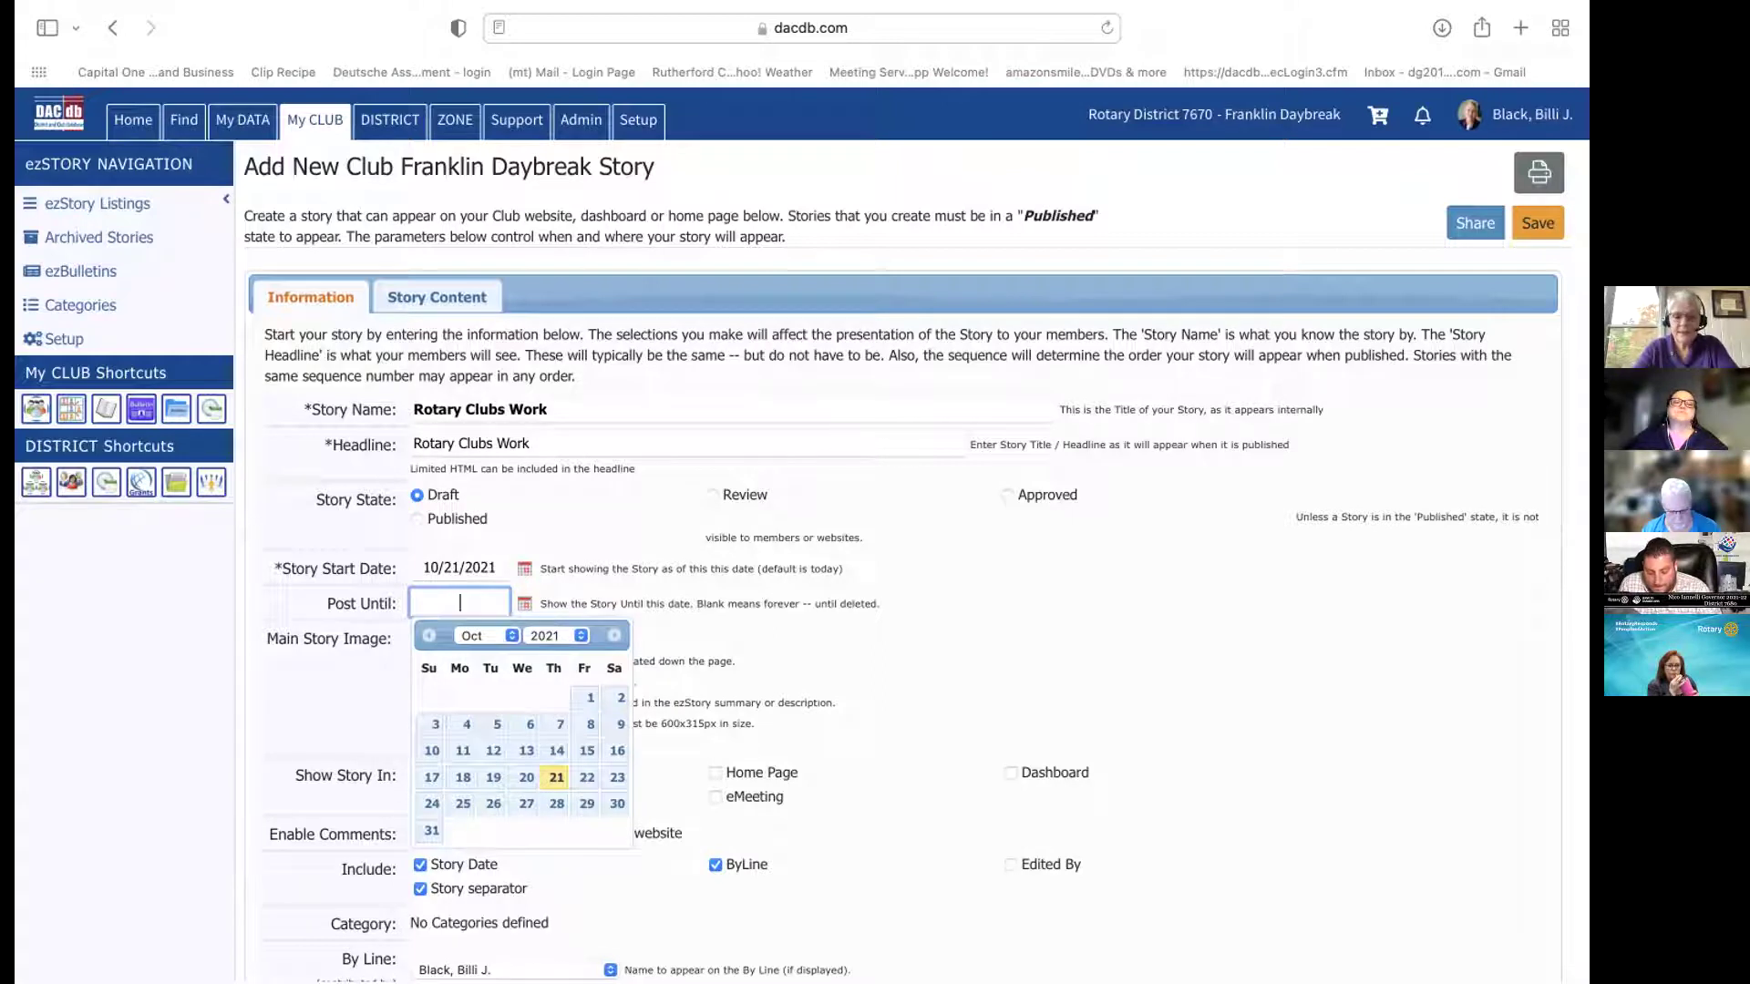
Enter a Post Until date of 10/31/2021, correcting the day from 30 to 31
text(0/30/)
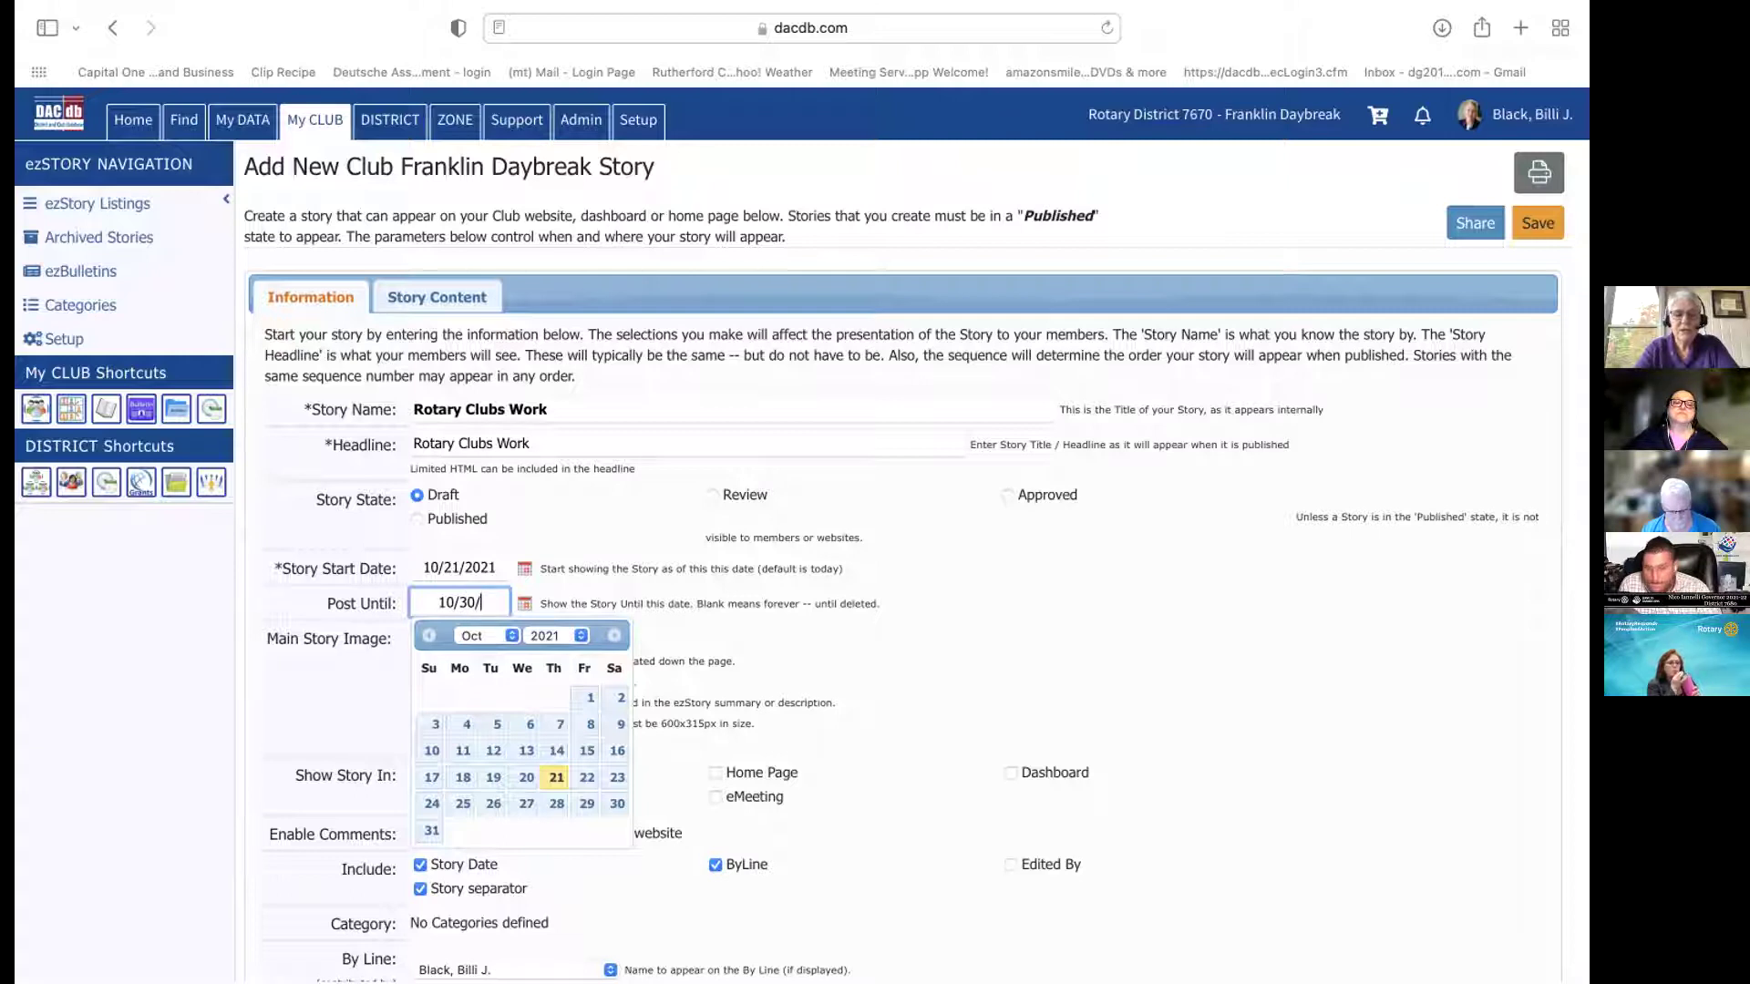
text(2021)
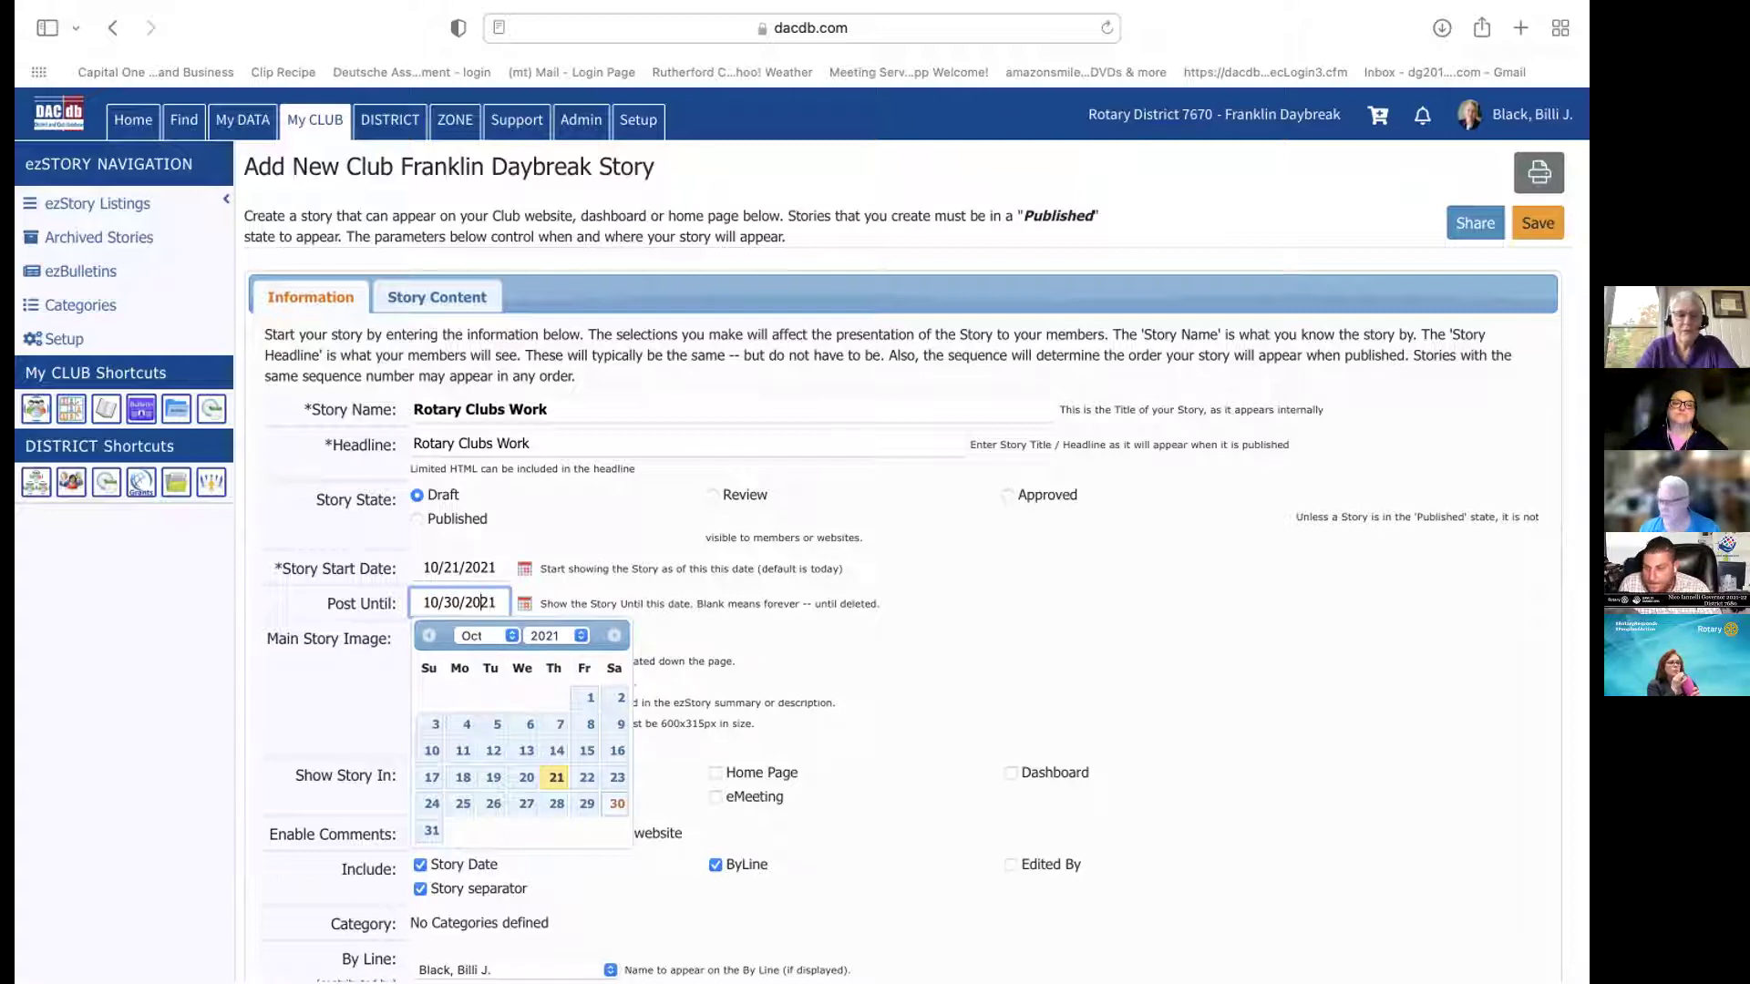
click(462, 603)
key(BackSpace)
text(1)
click(998, 605)
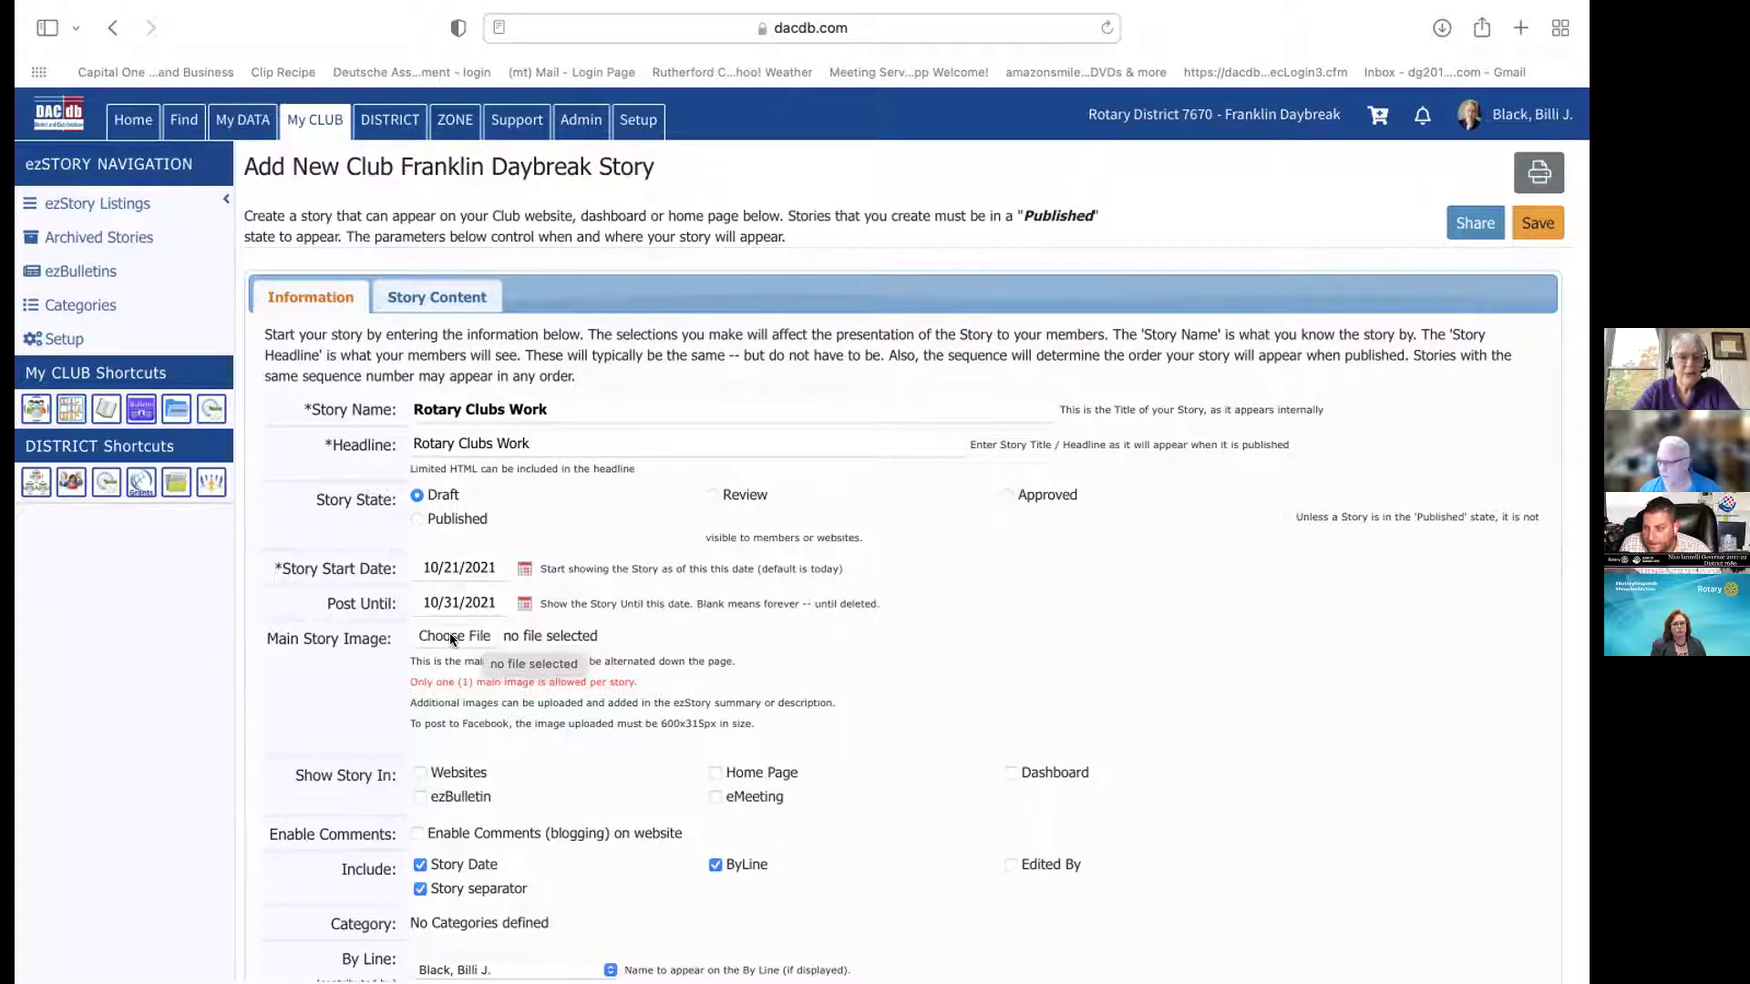
Choose Feb4 RPIC Meeting.jpeg as the main story image
click(450, 635)
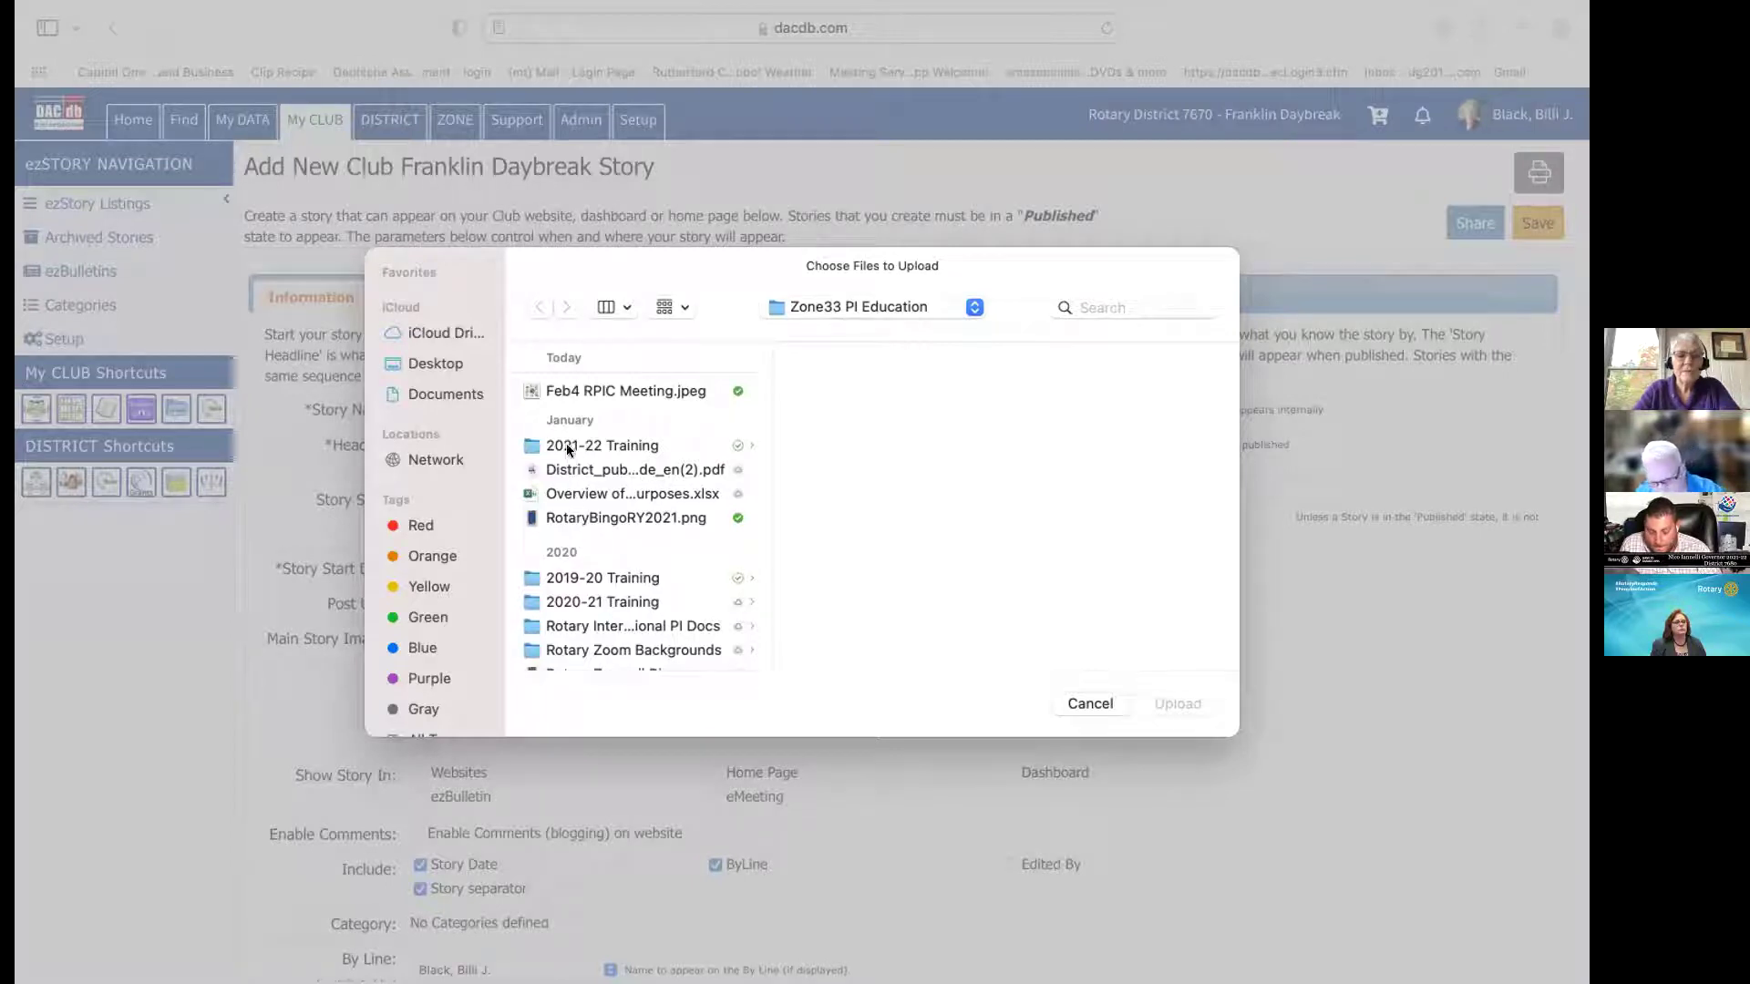
double_click(589, 390)
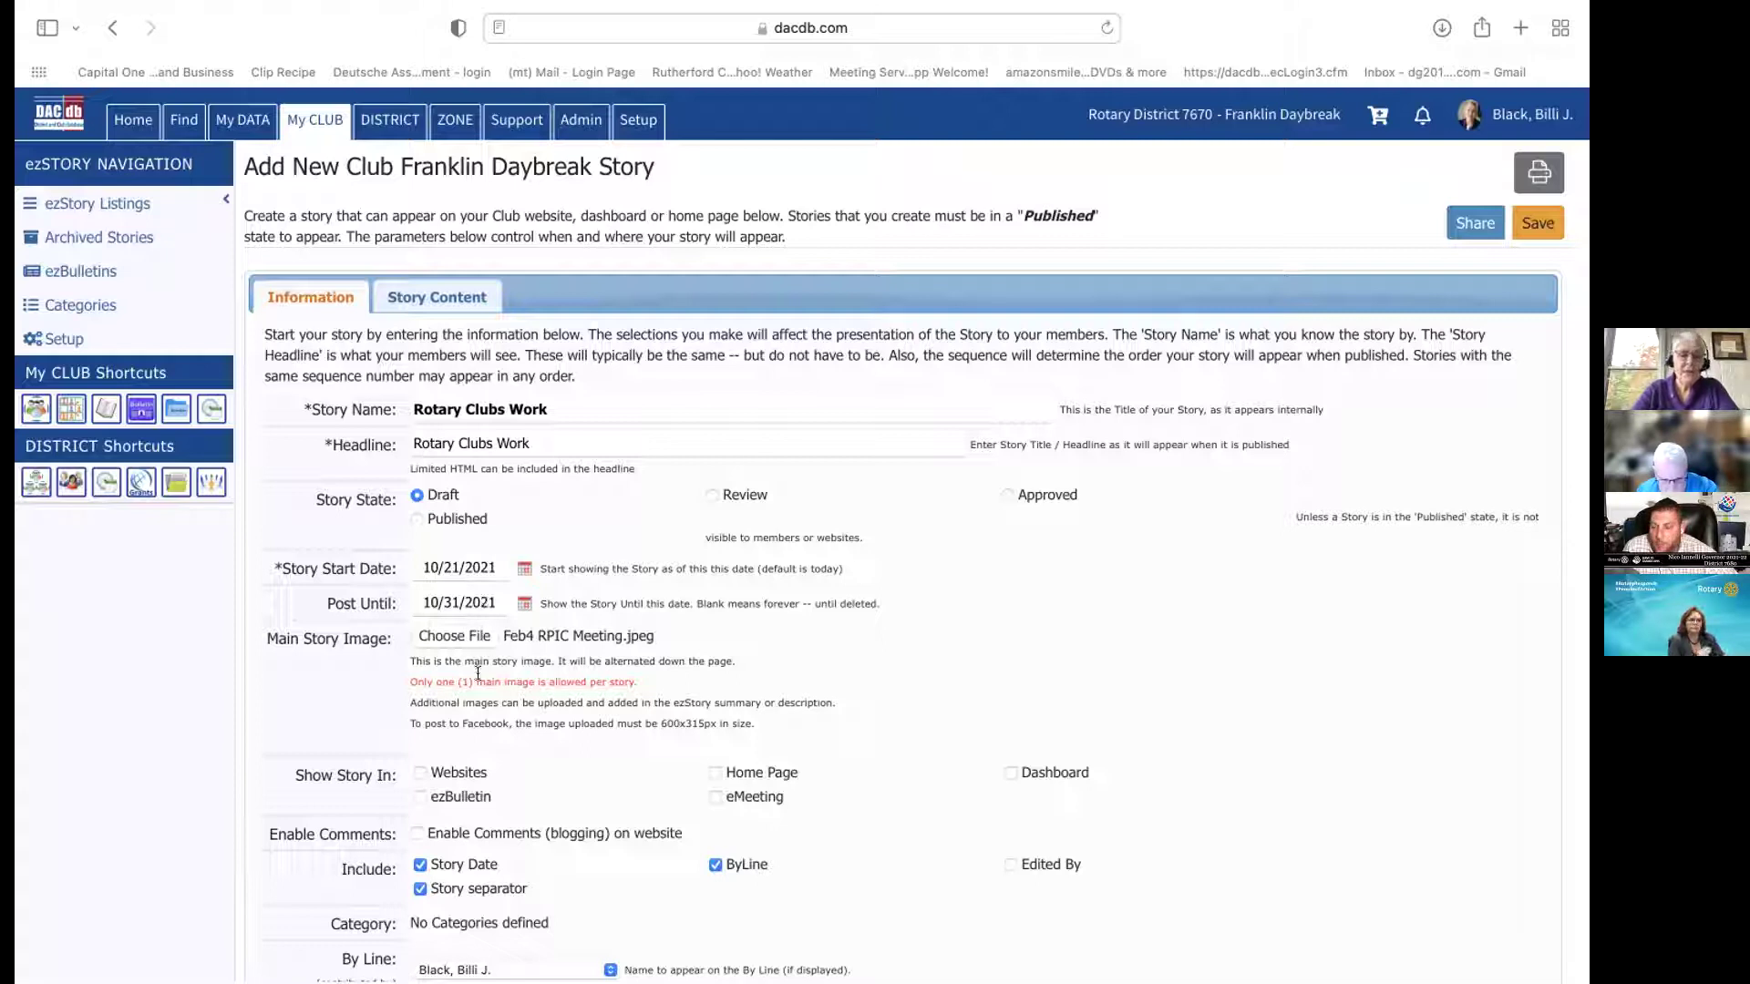
Show the story in Websites, Home Page and ezBulletin, and leave out the Story Date
click(418, 773)
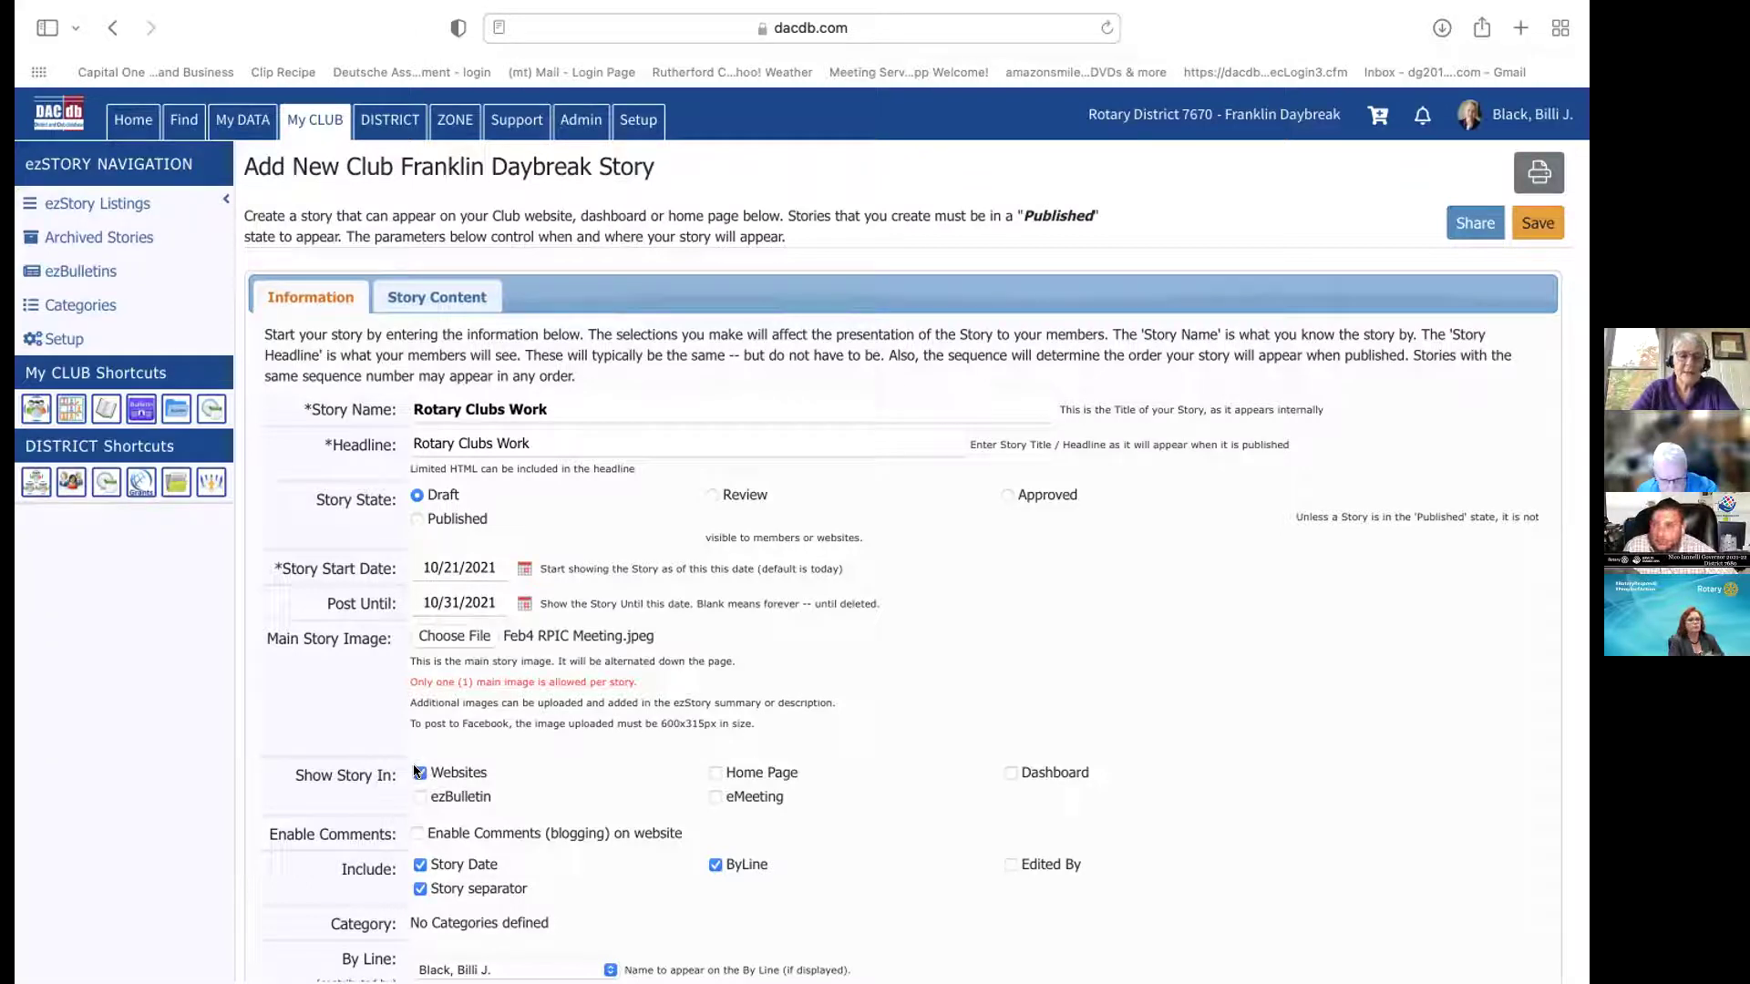
click(714, 773)
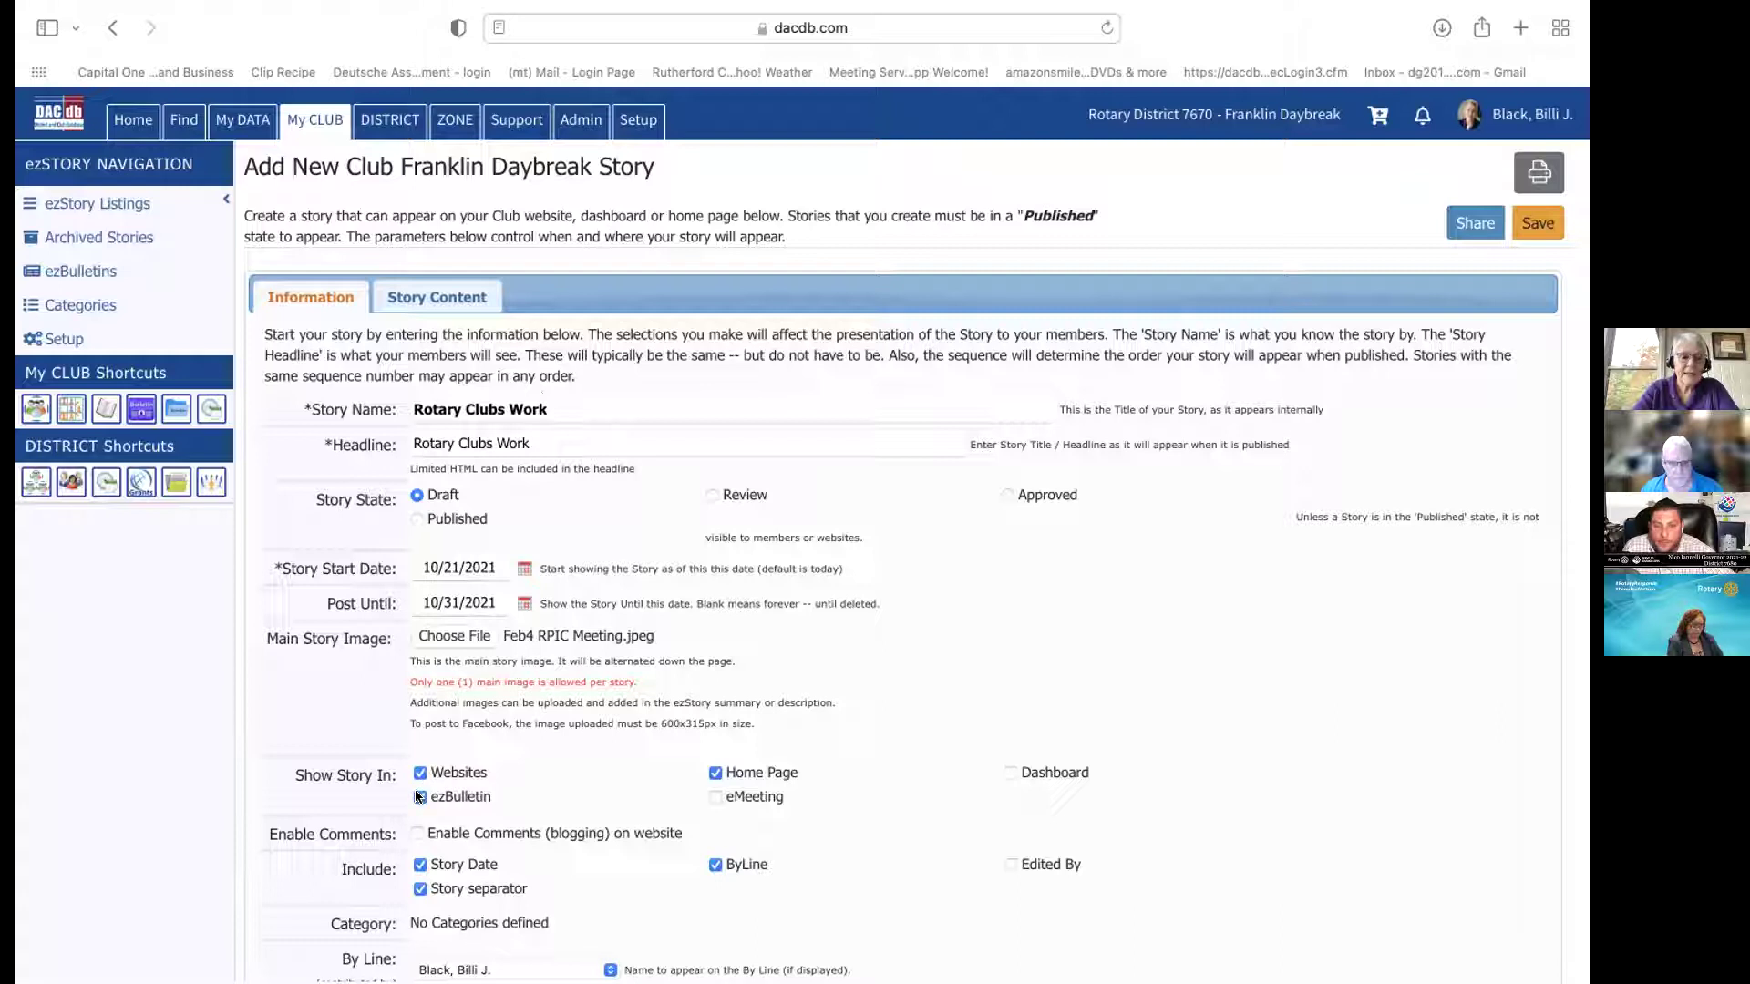
click(419, 797)
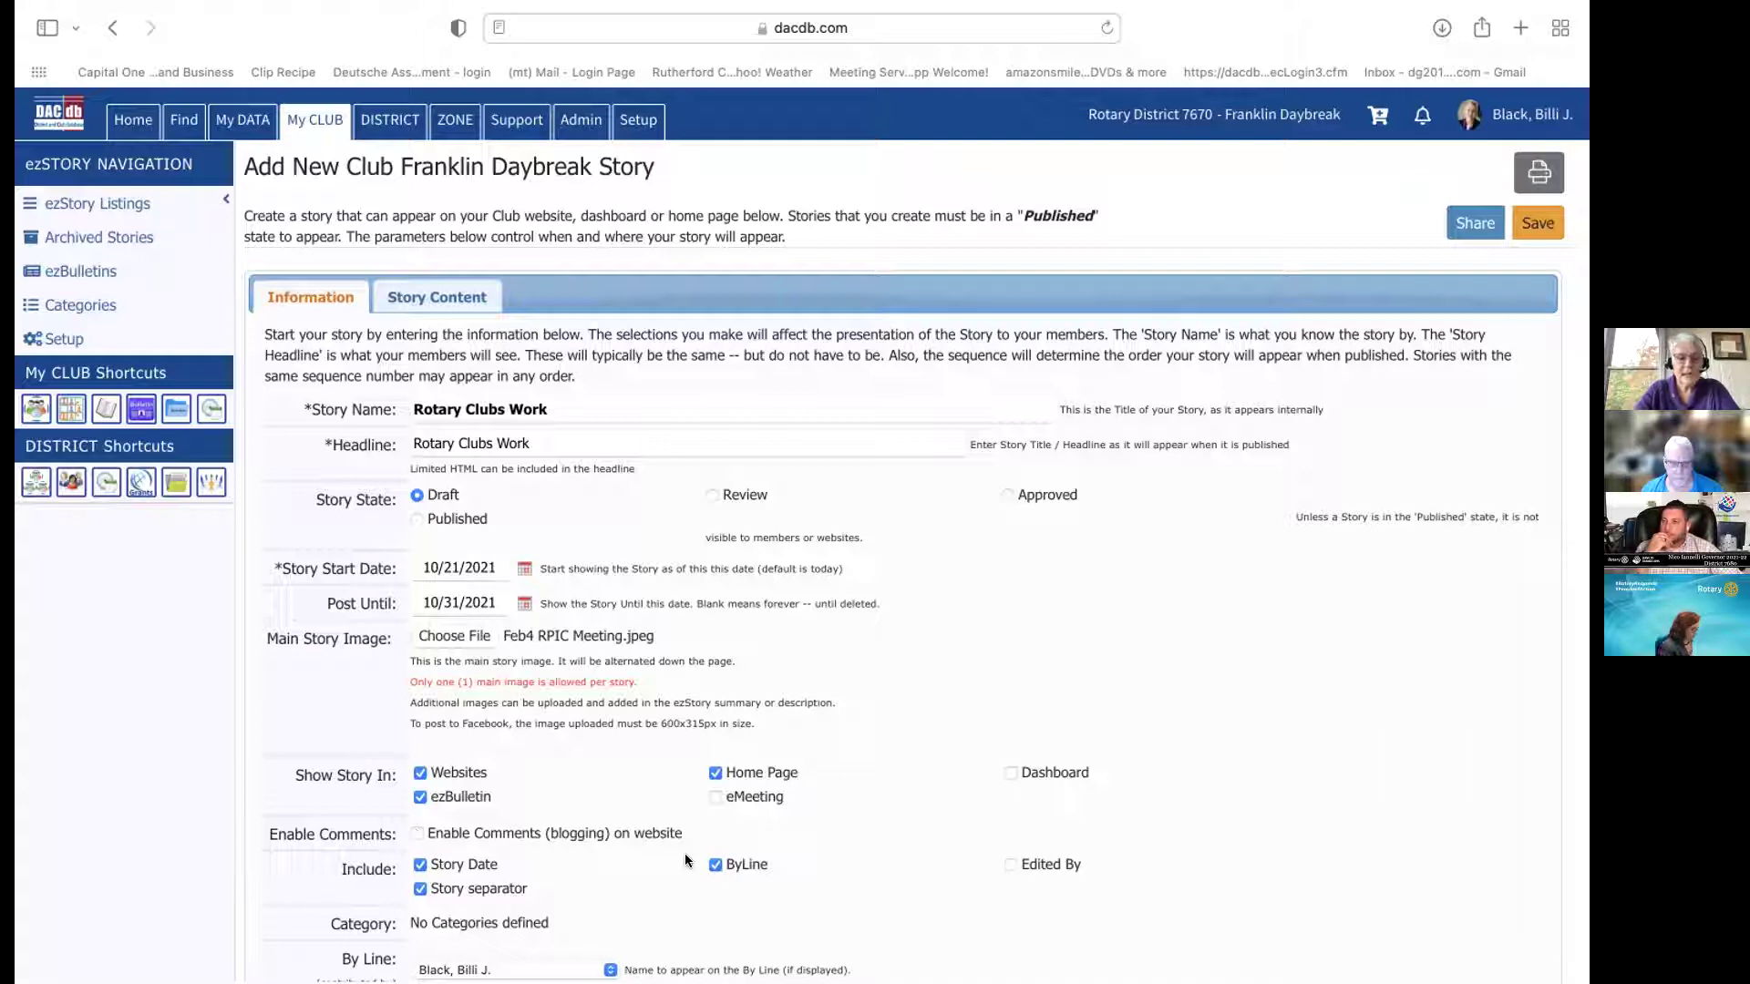
click(420, 865)
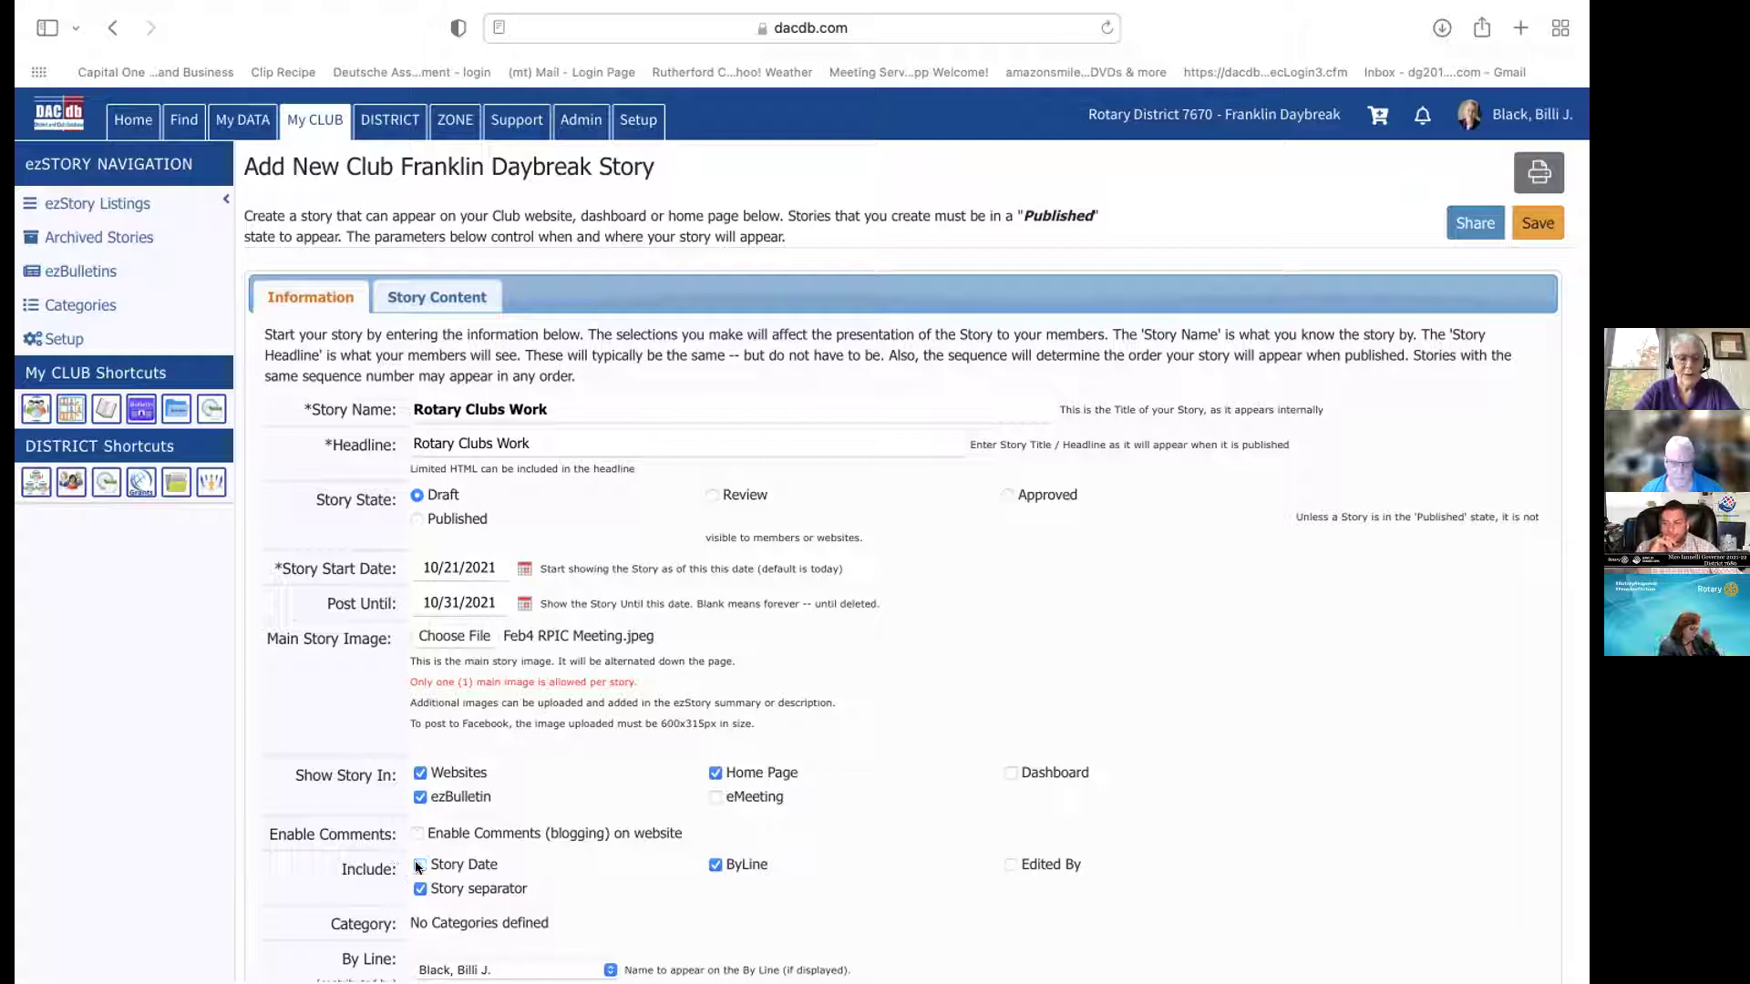
click(715, 865)
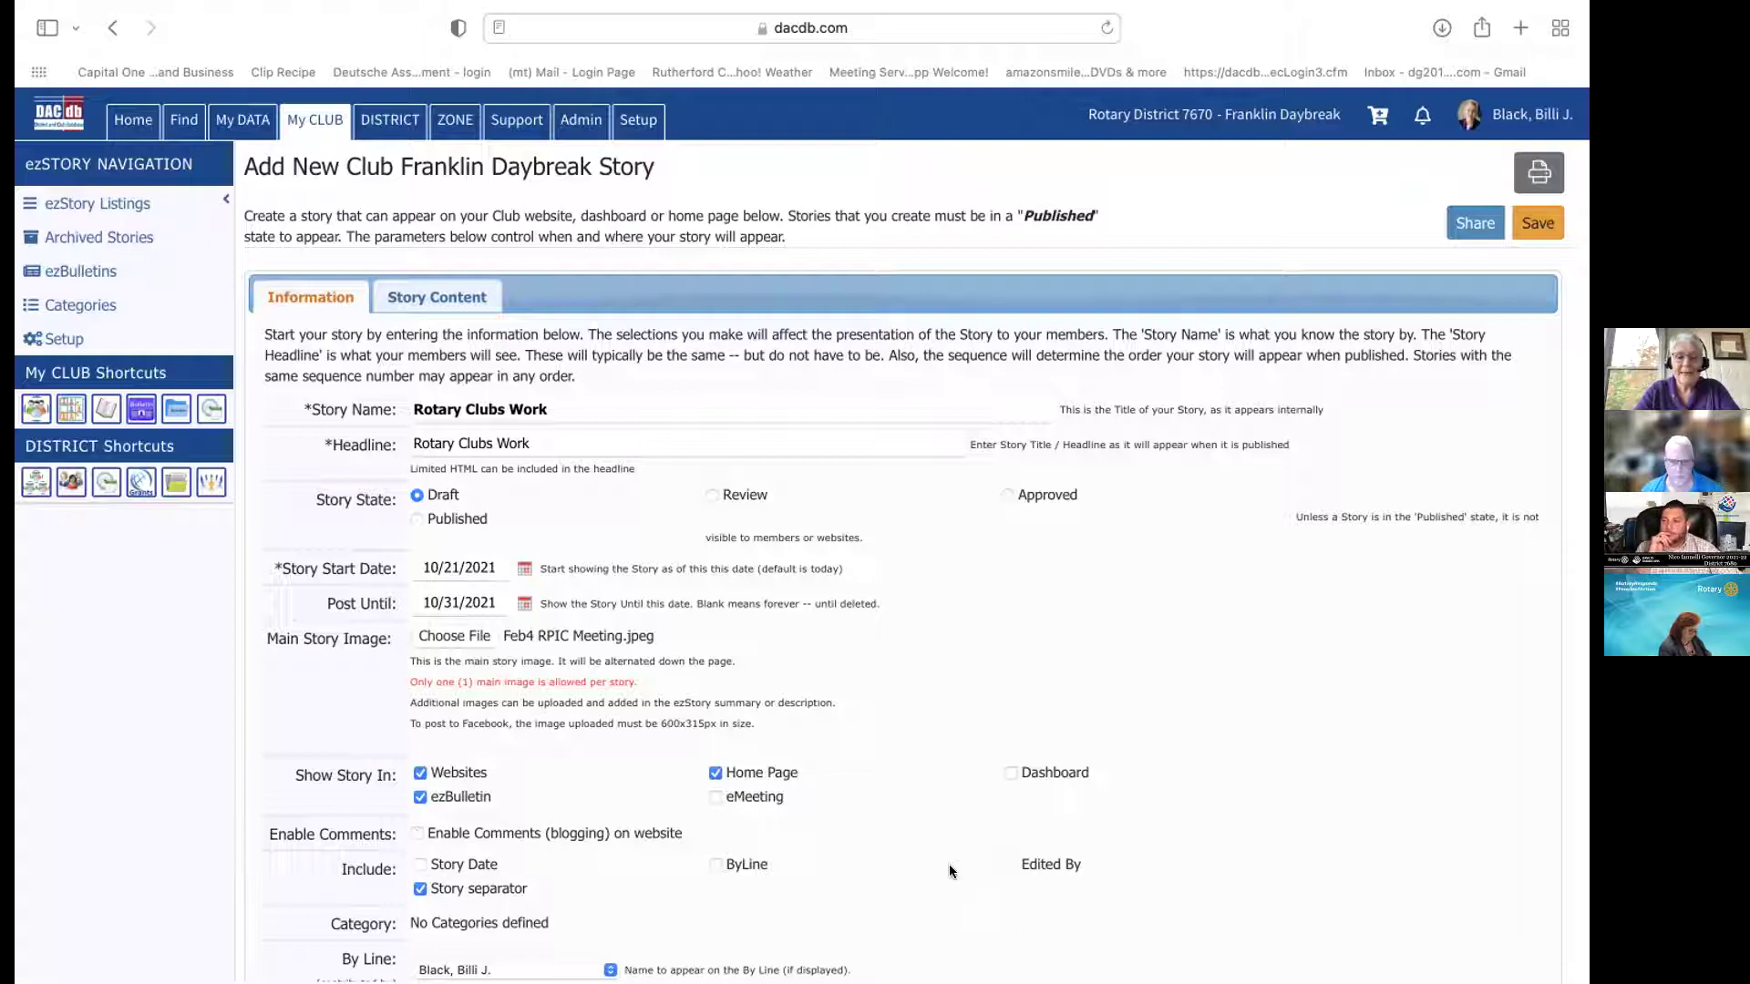
click(713, 863)
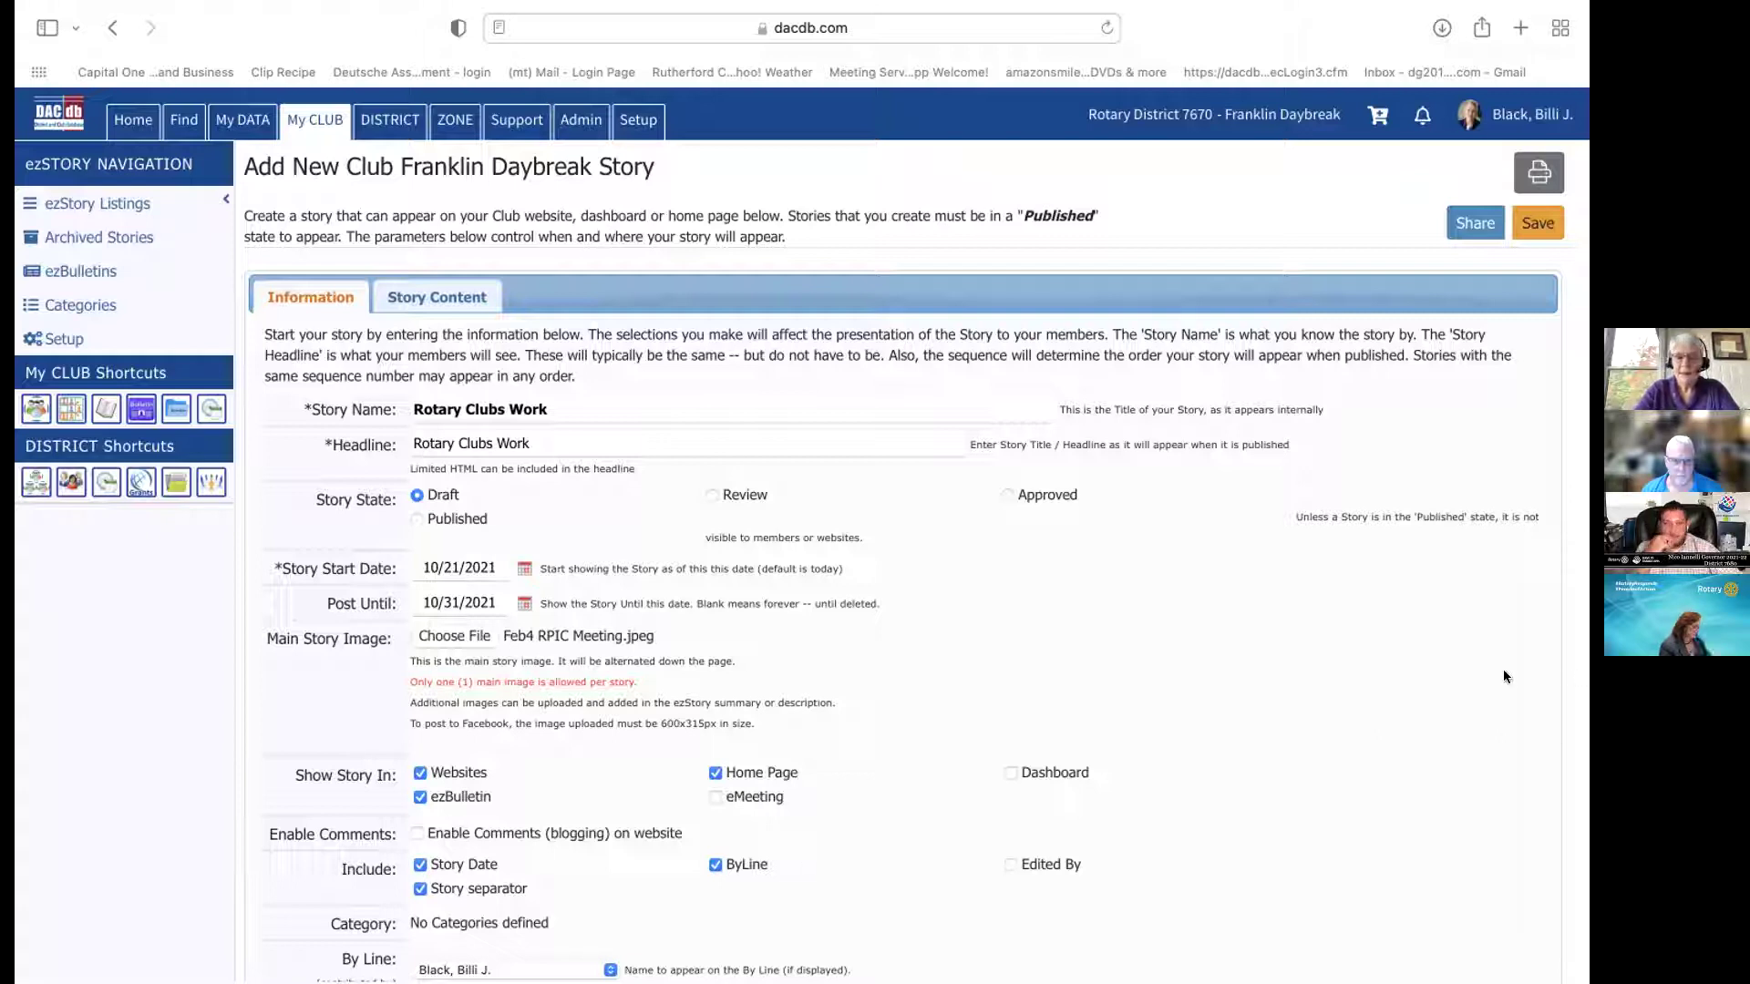
scroll(1504, 674, down, 3)
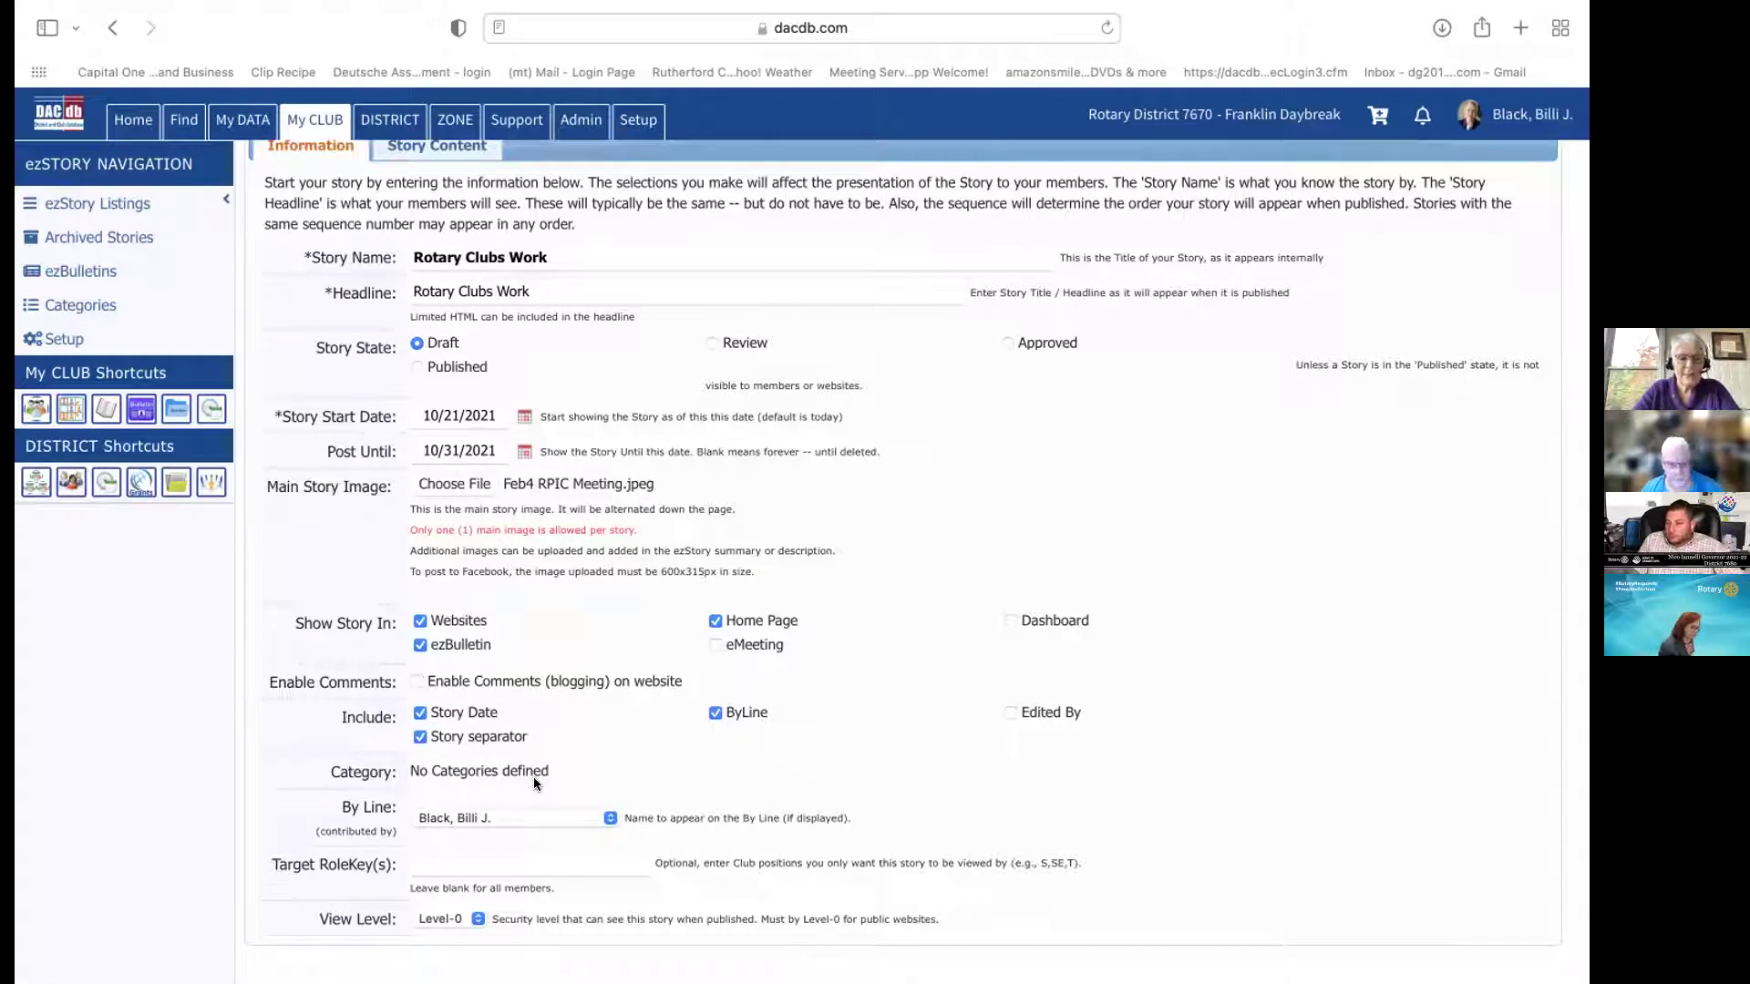
click(607, 818)
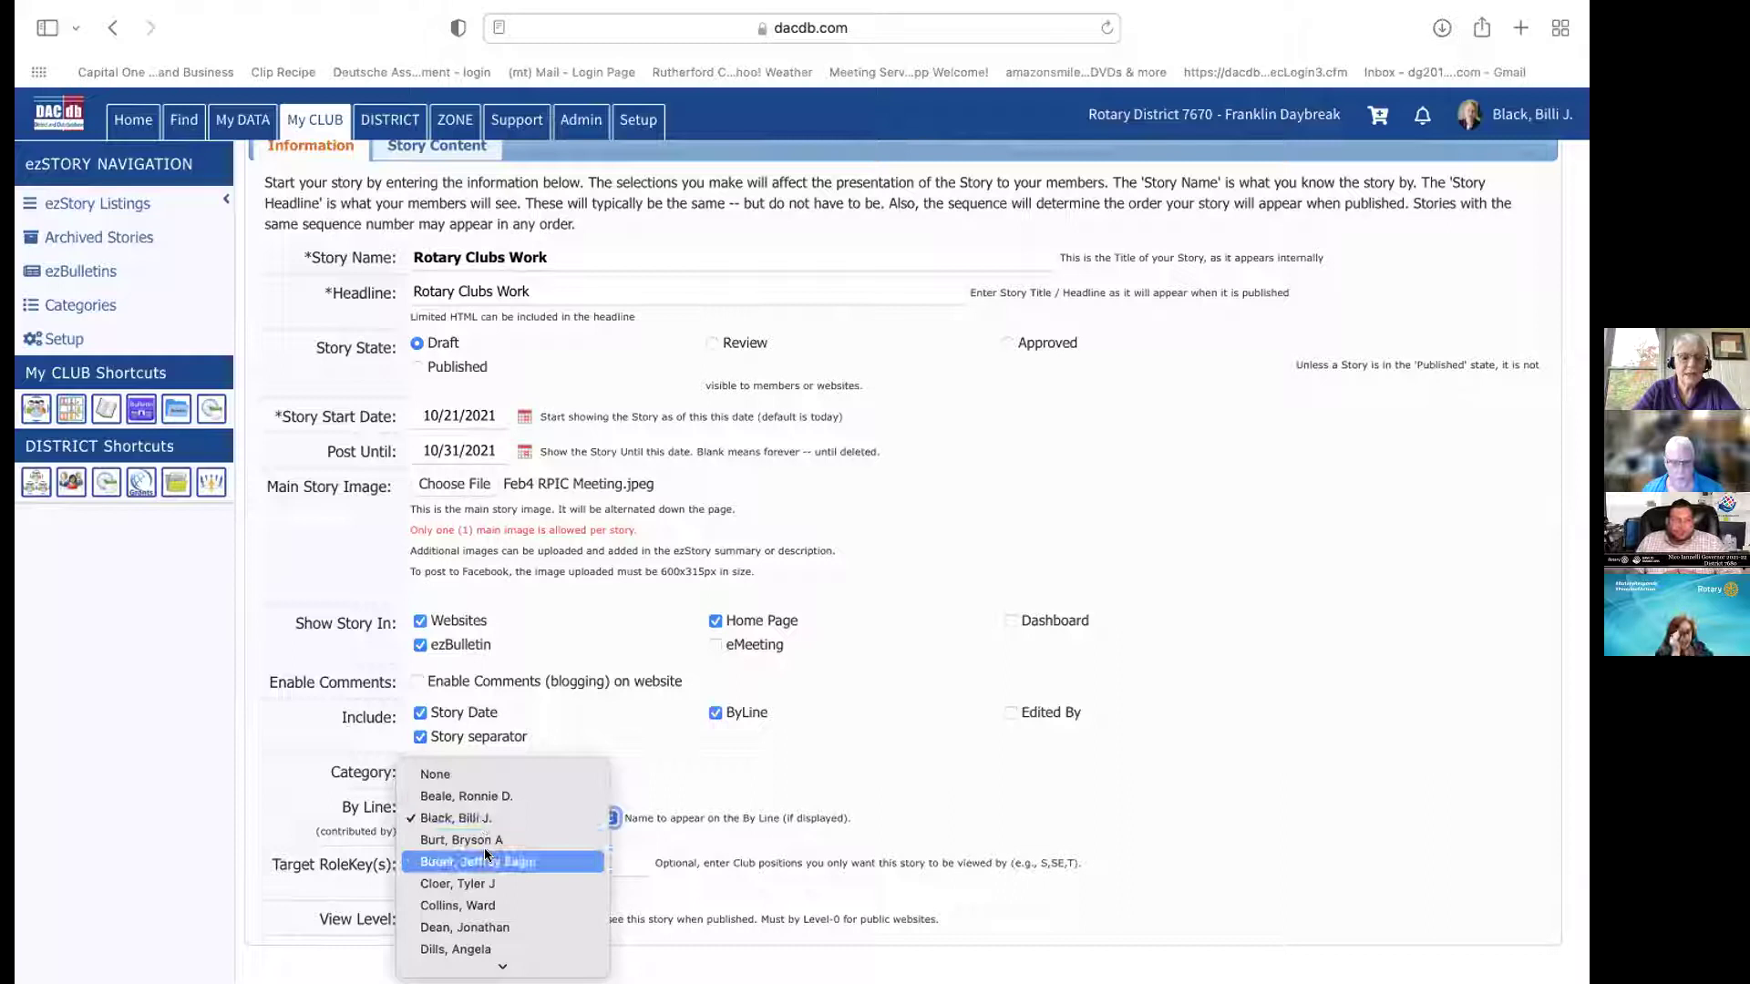
click(494, 943)
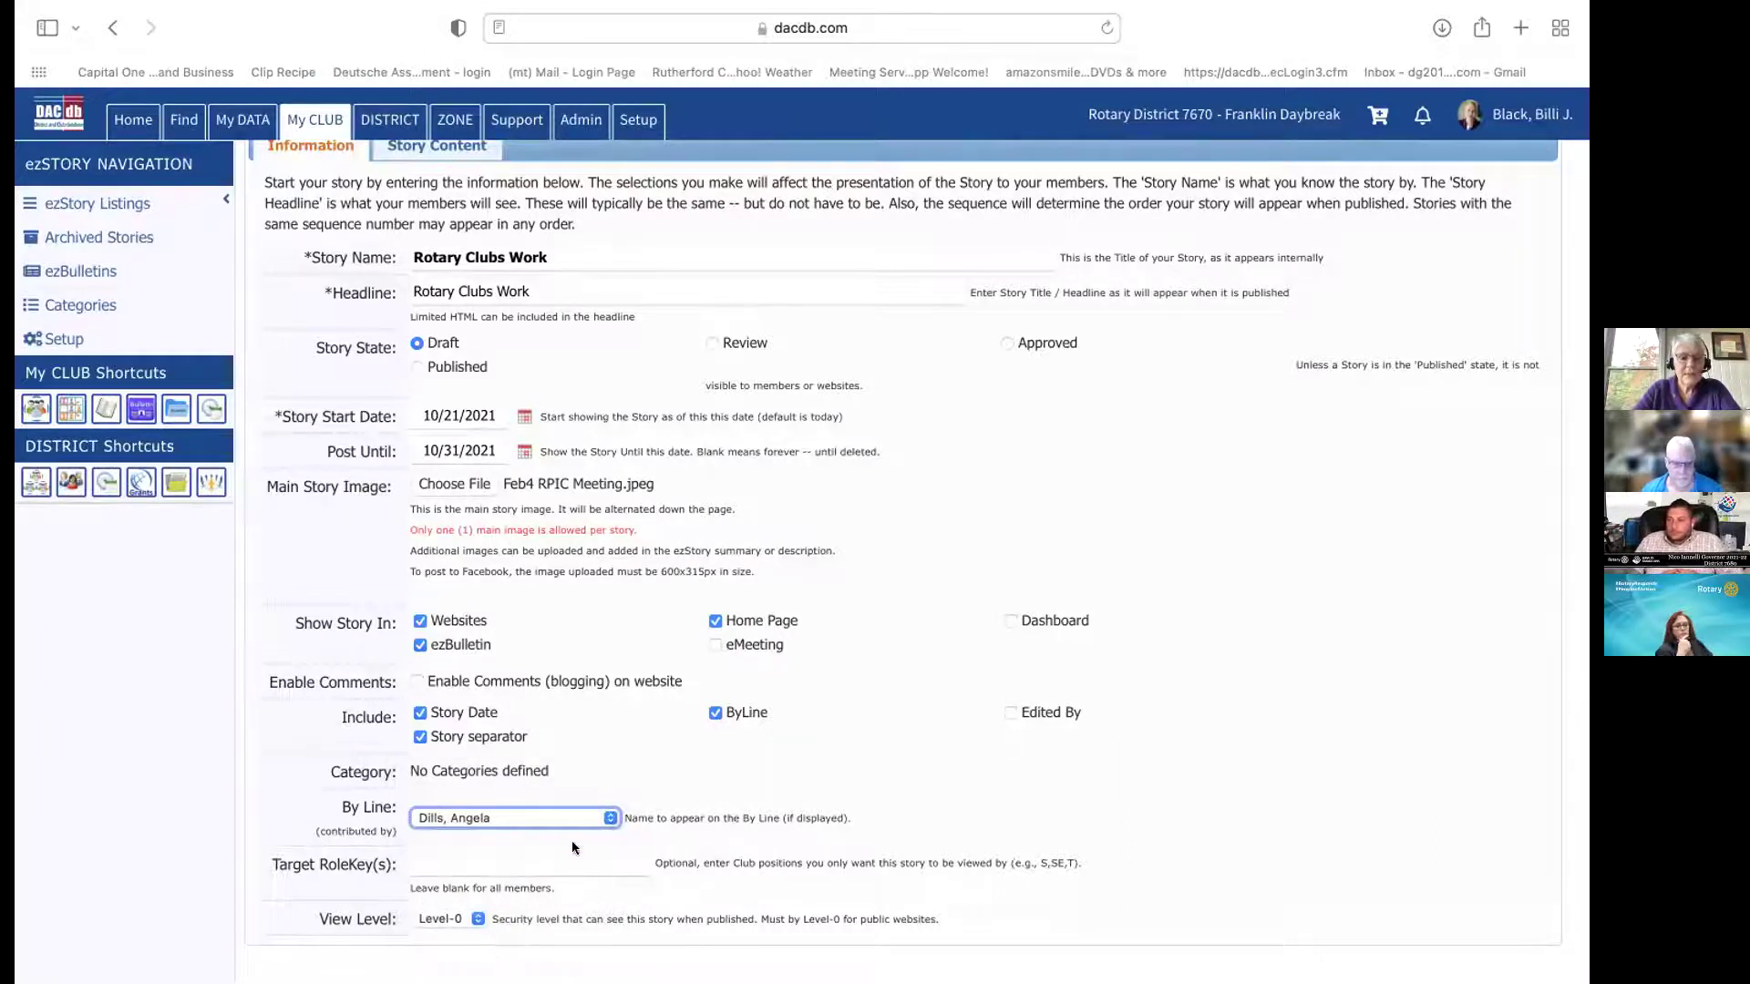
click(603, 817)
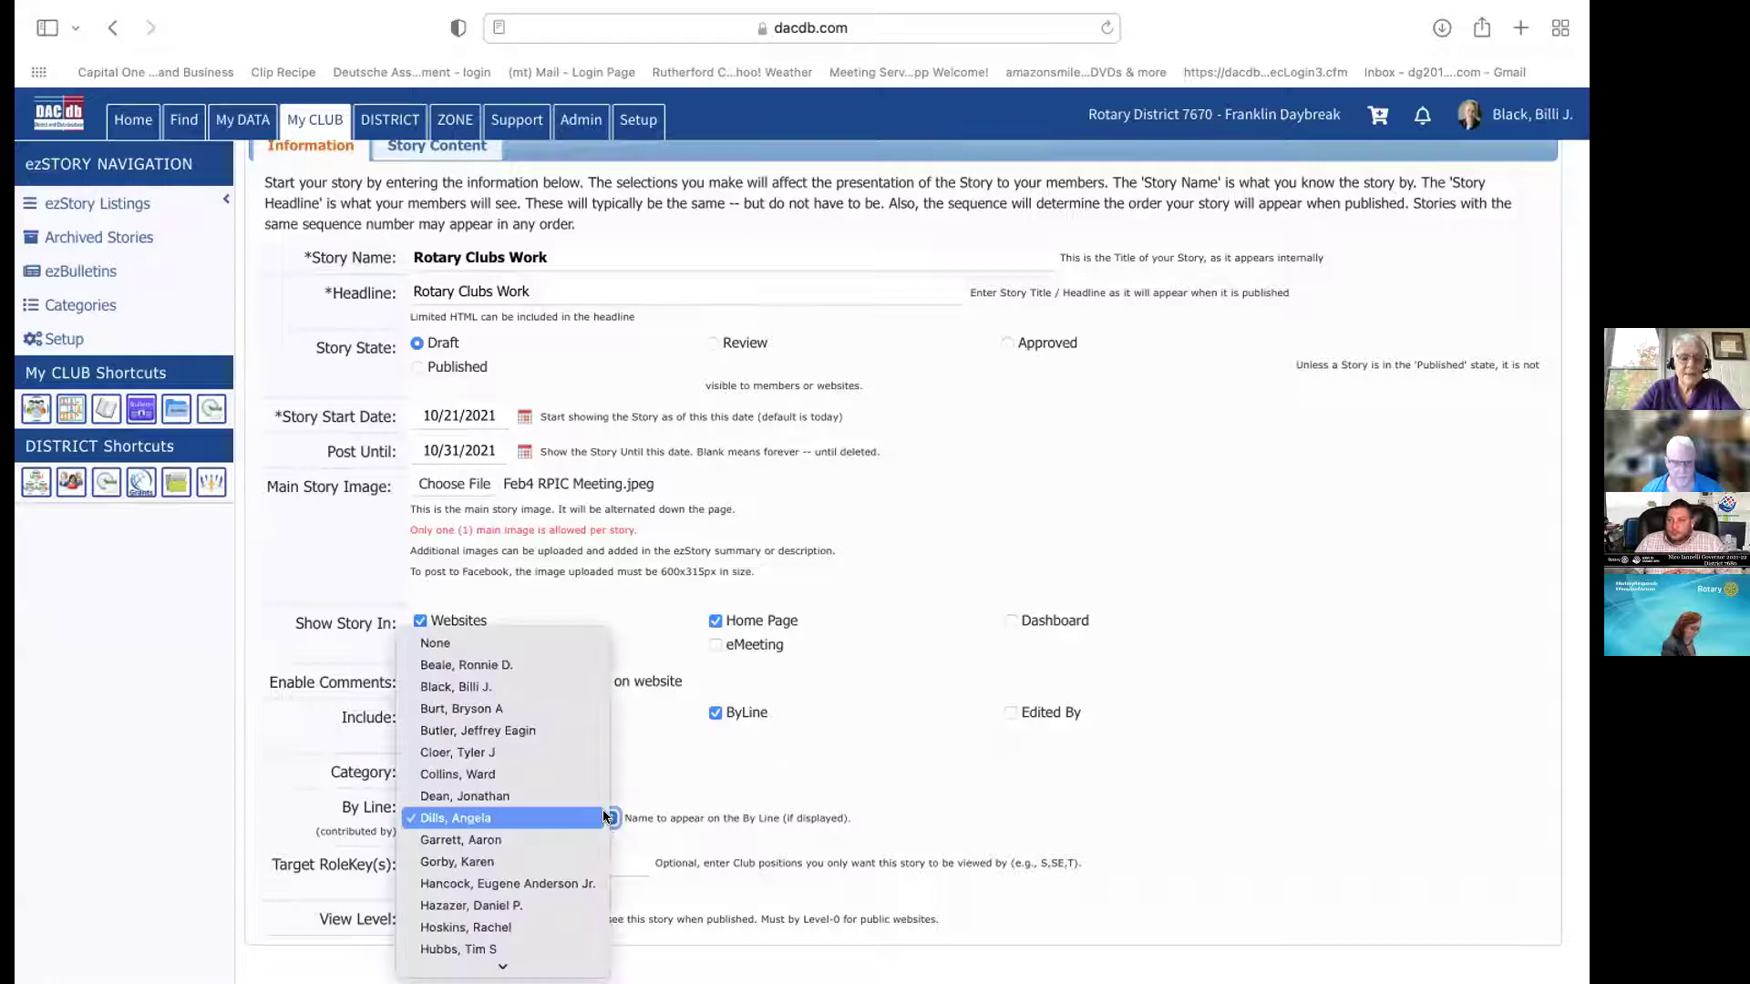
click(540, 687)
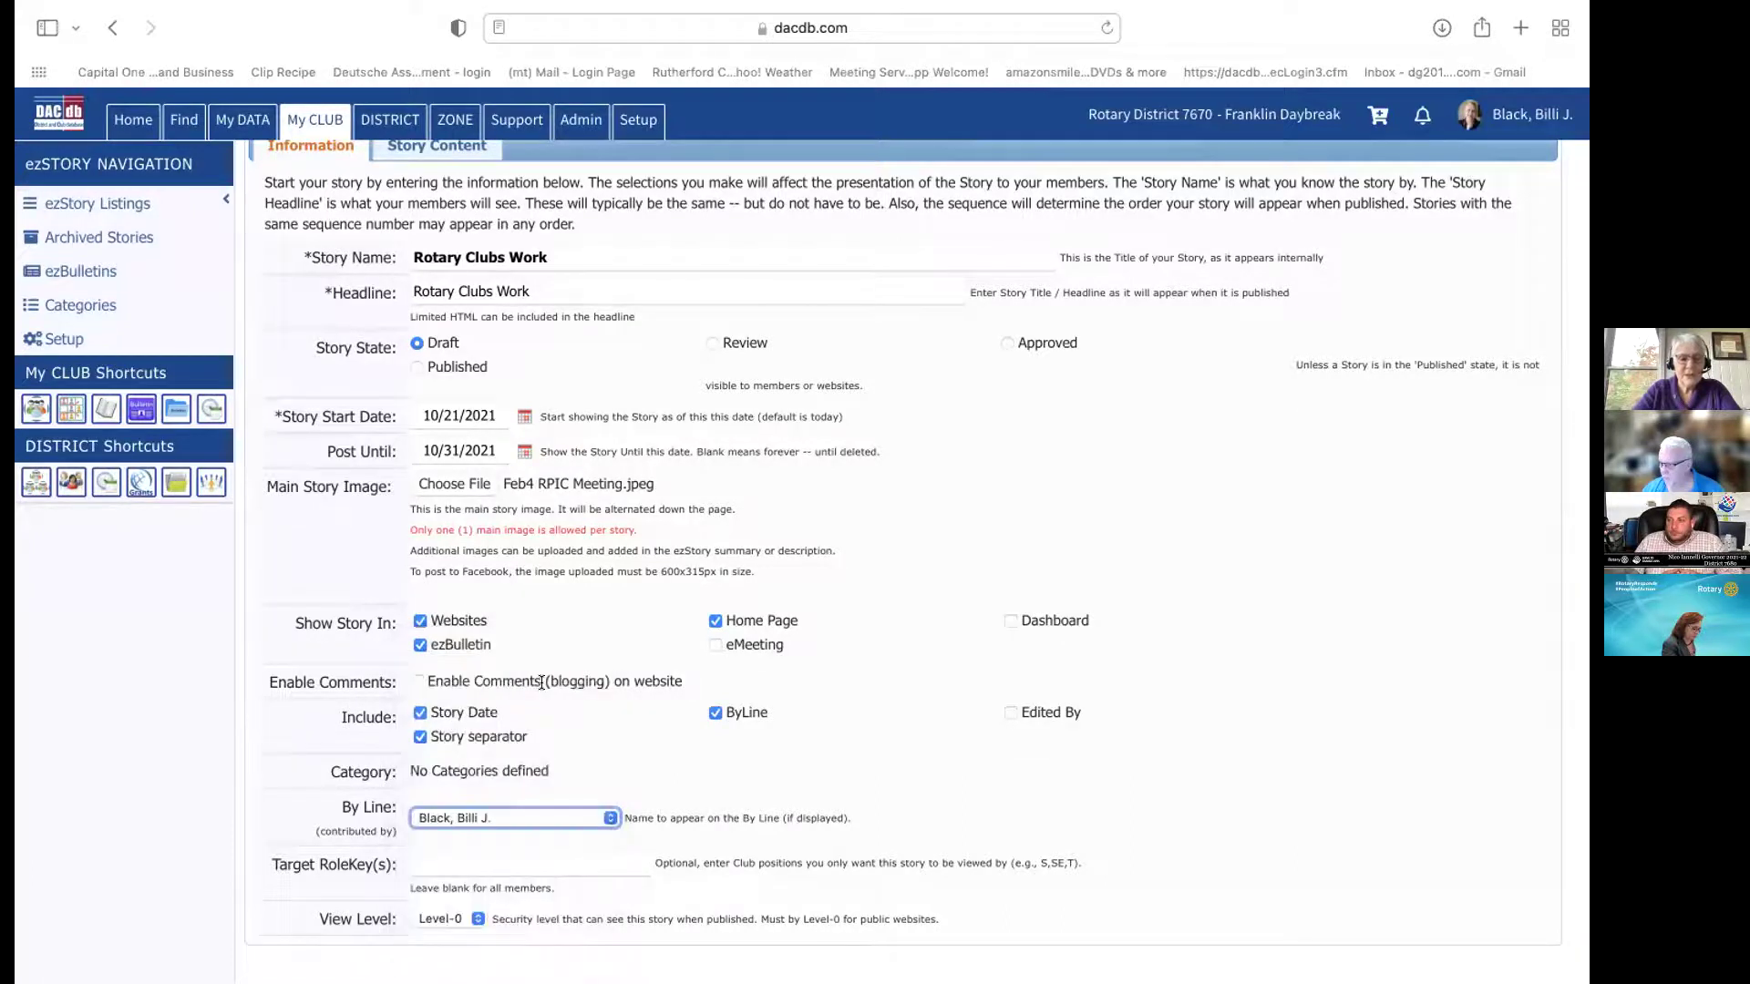
click(580, 867)
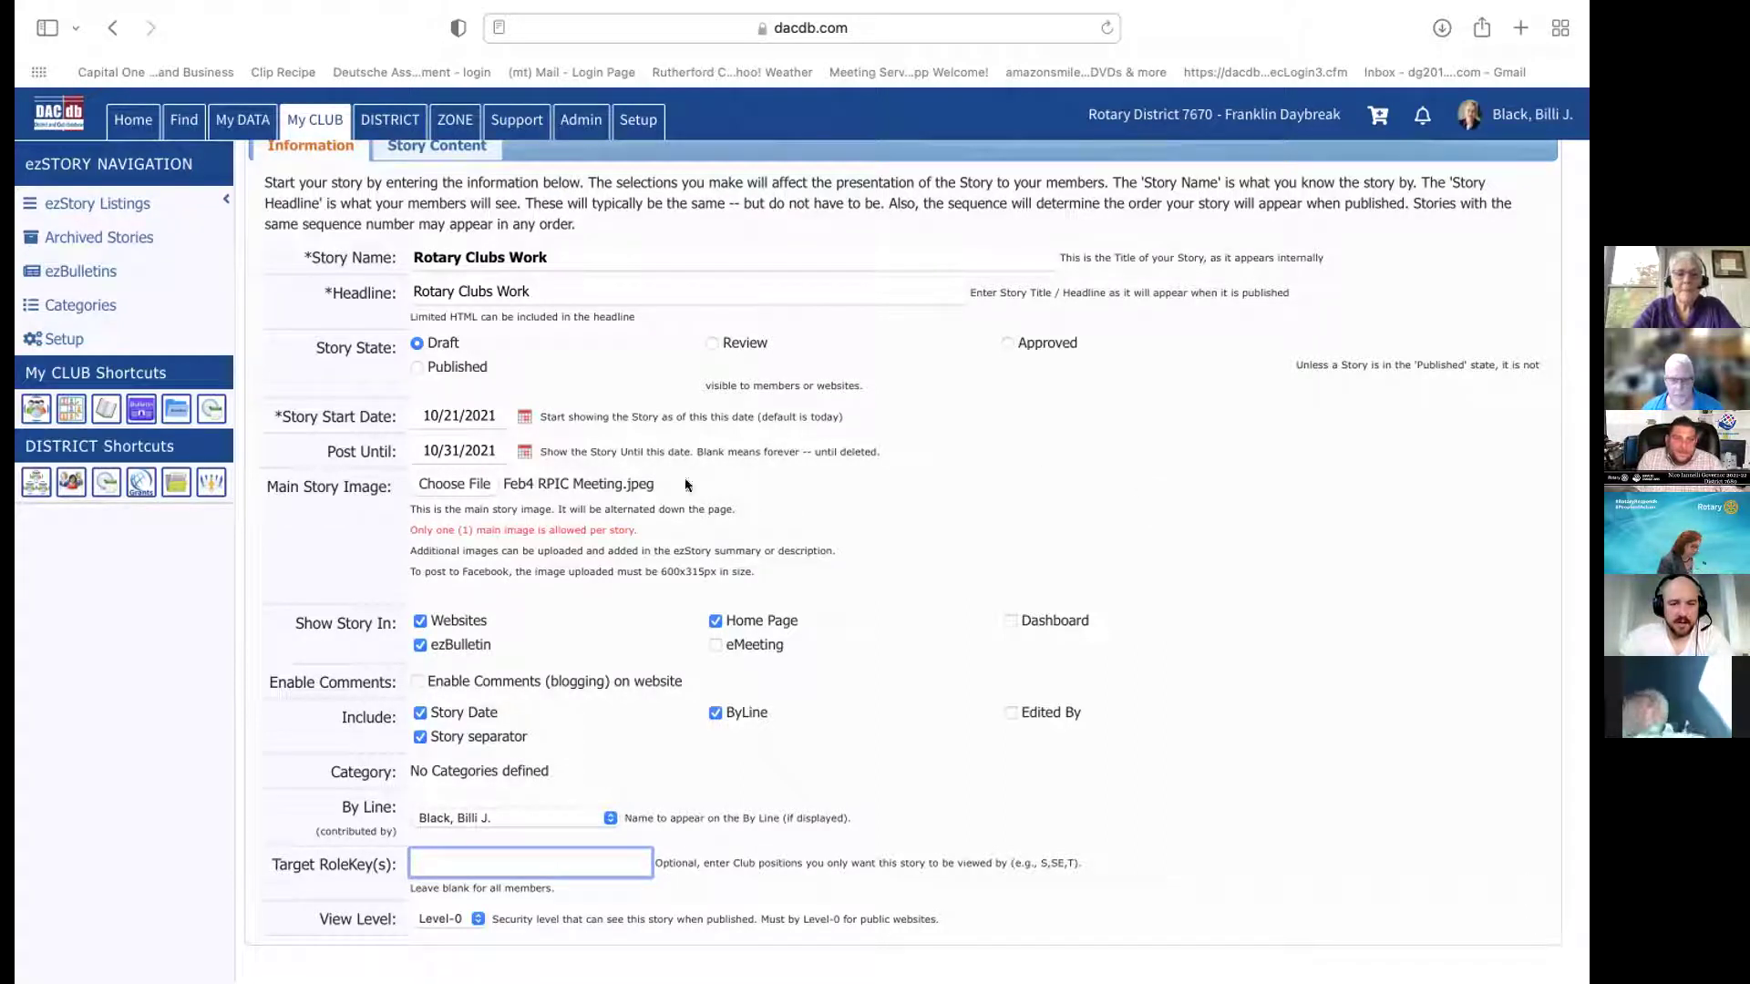
Change the story start date from 10/21/2021 to 10/13/2021 in the date calendar
click(524, 416)
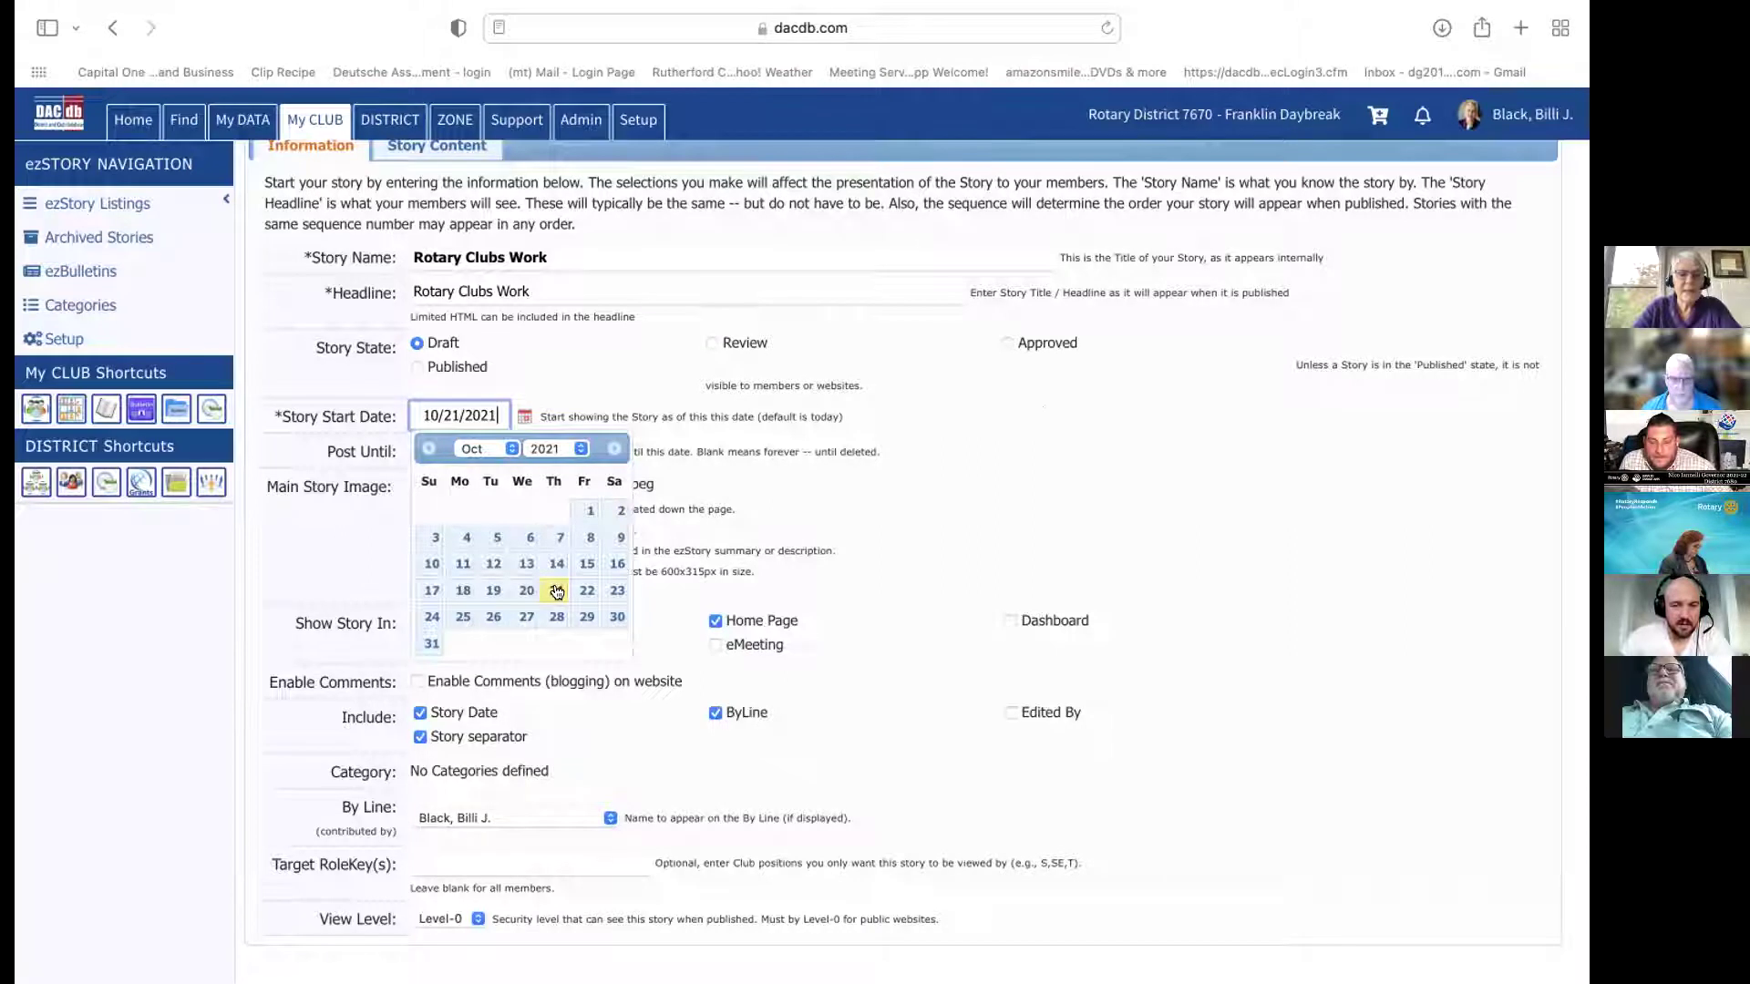
scroll(554, 591, up, 3)
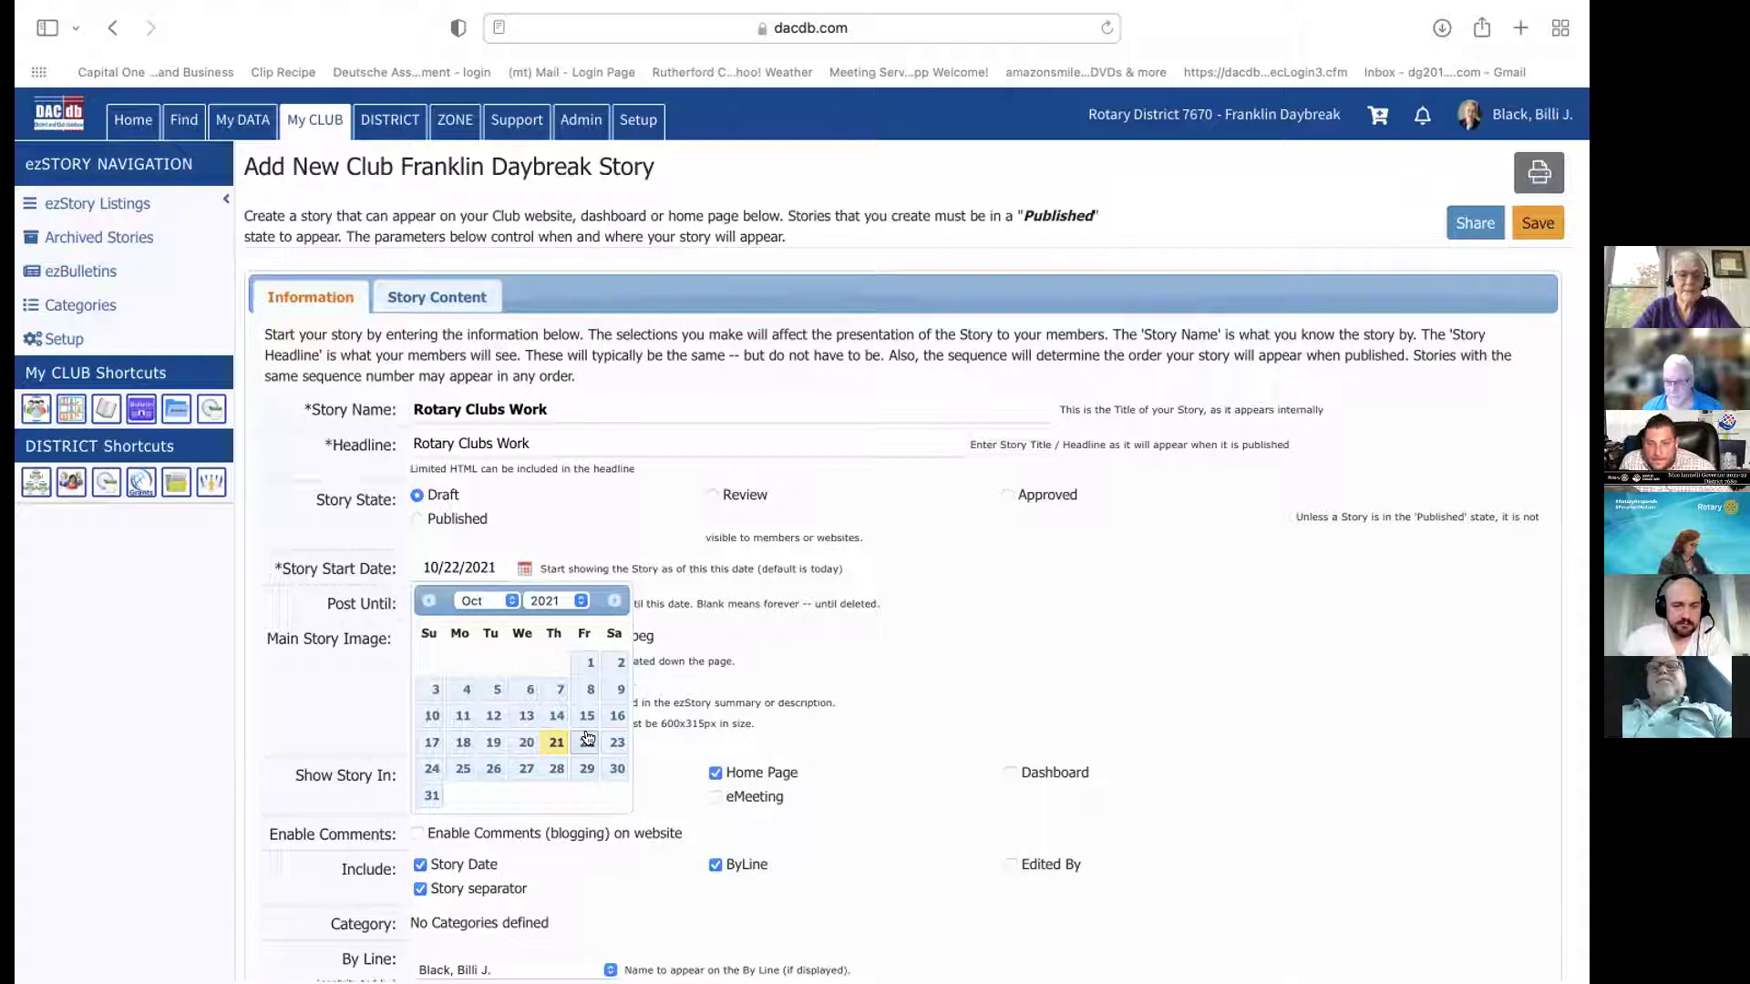
click(914, 642)
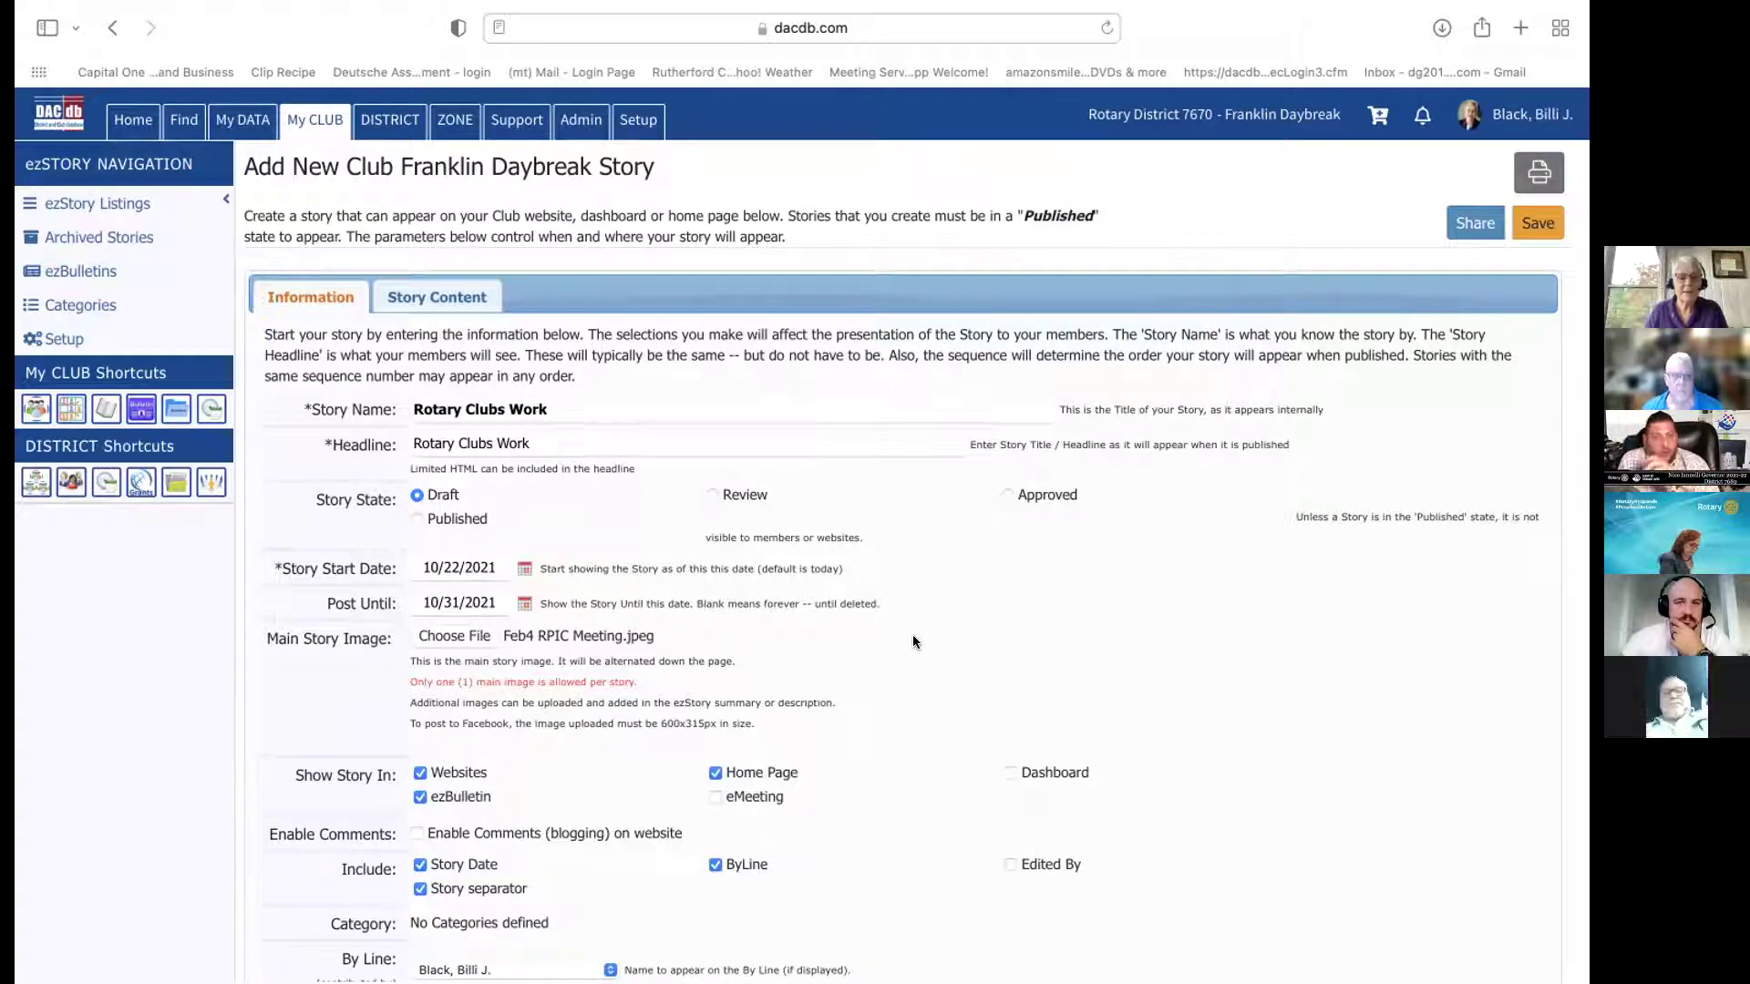
scroll(524, 569, down, 1)
click(524, 565)
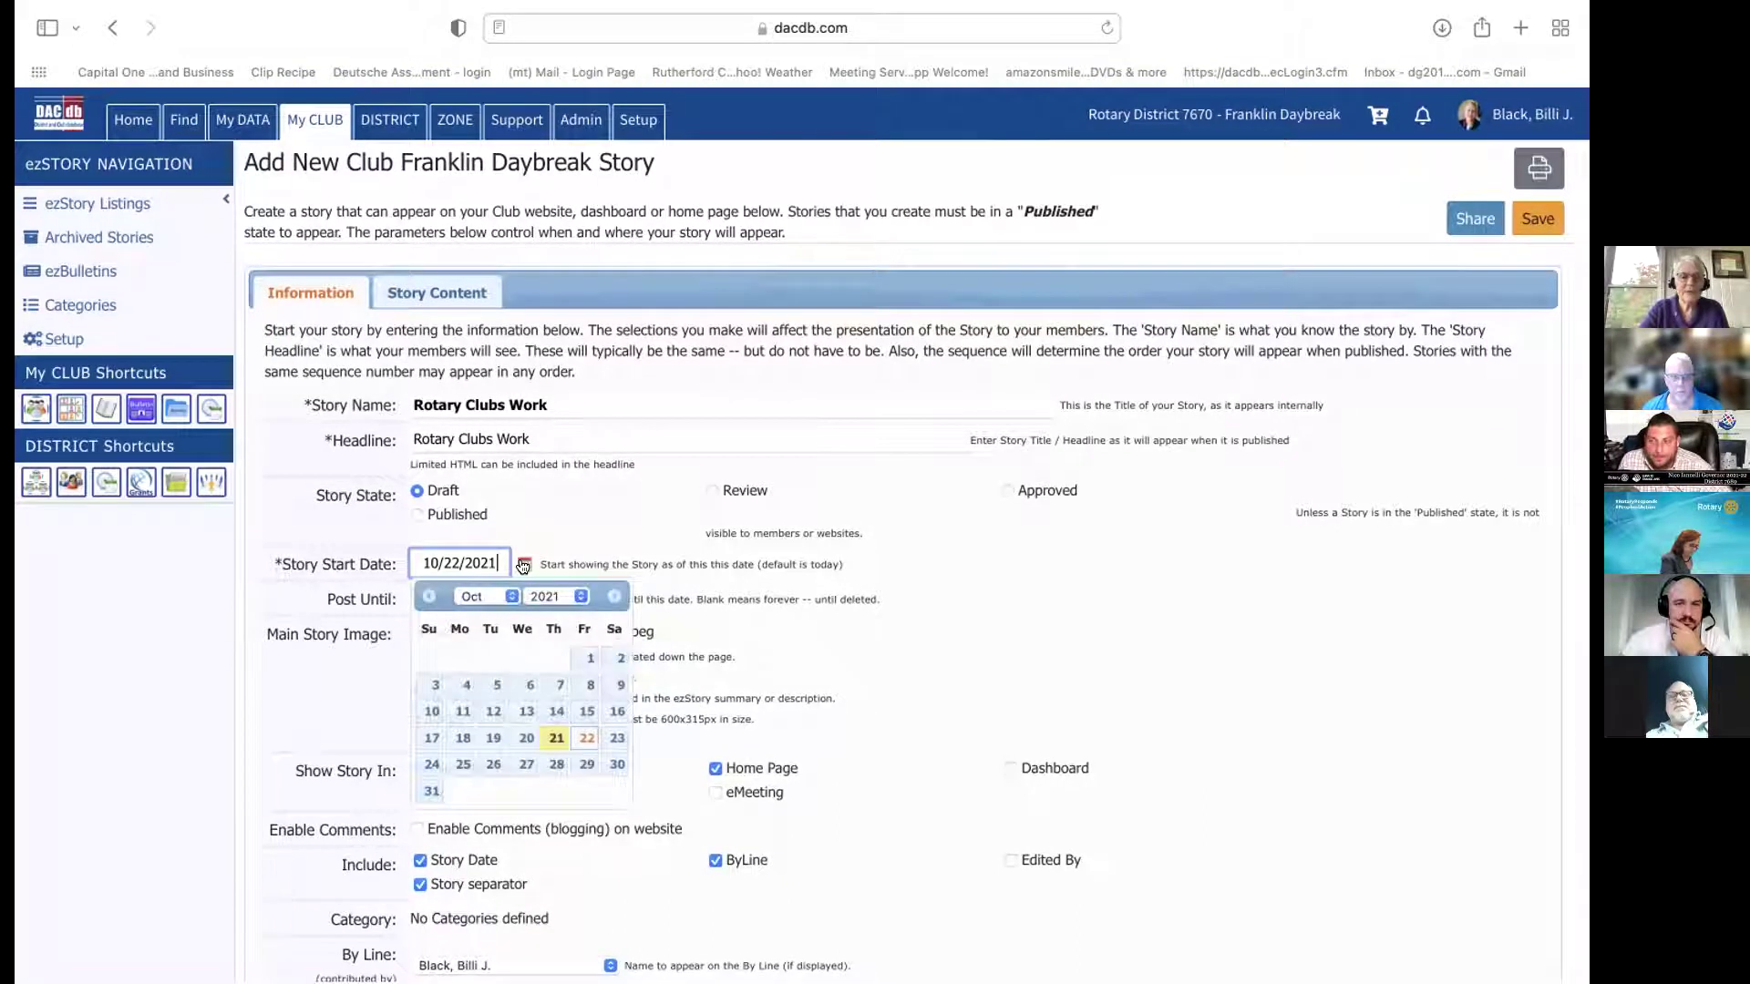
click(524, 712)
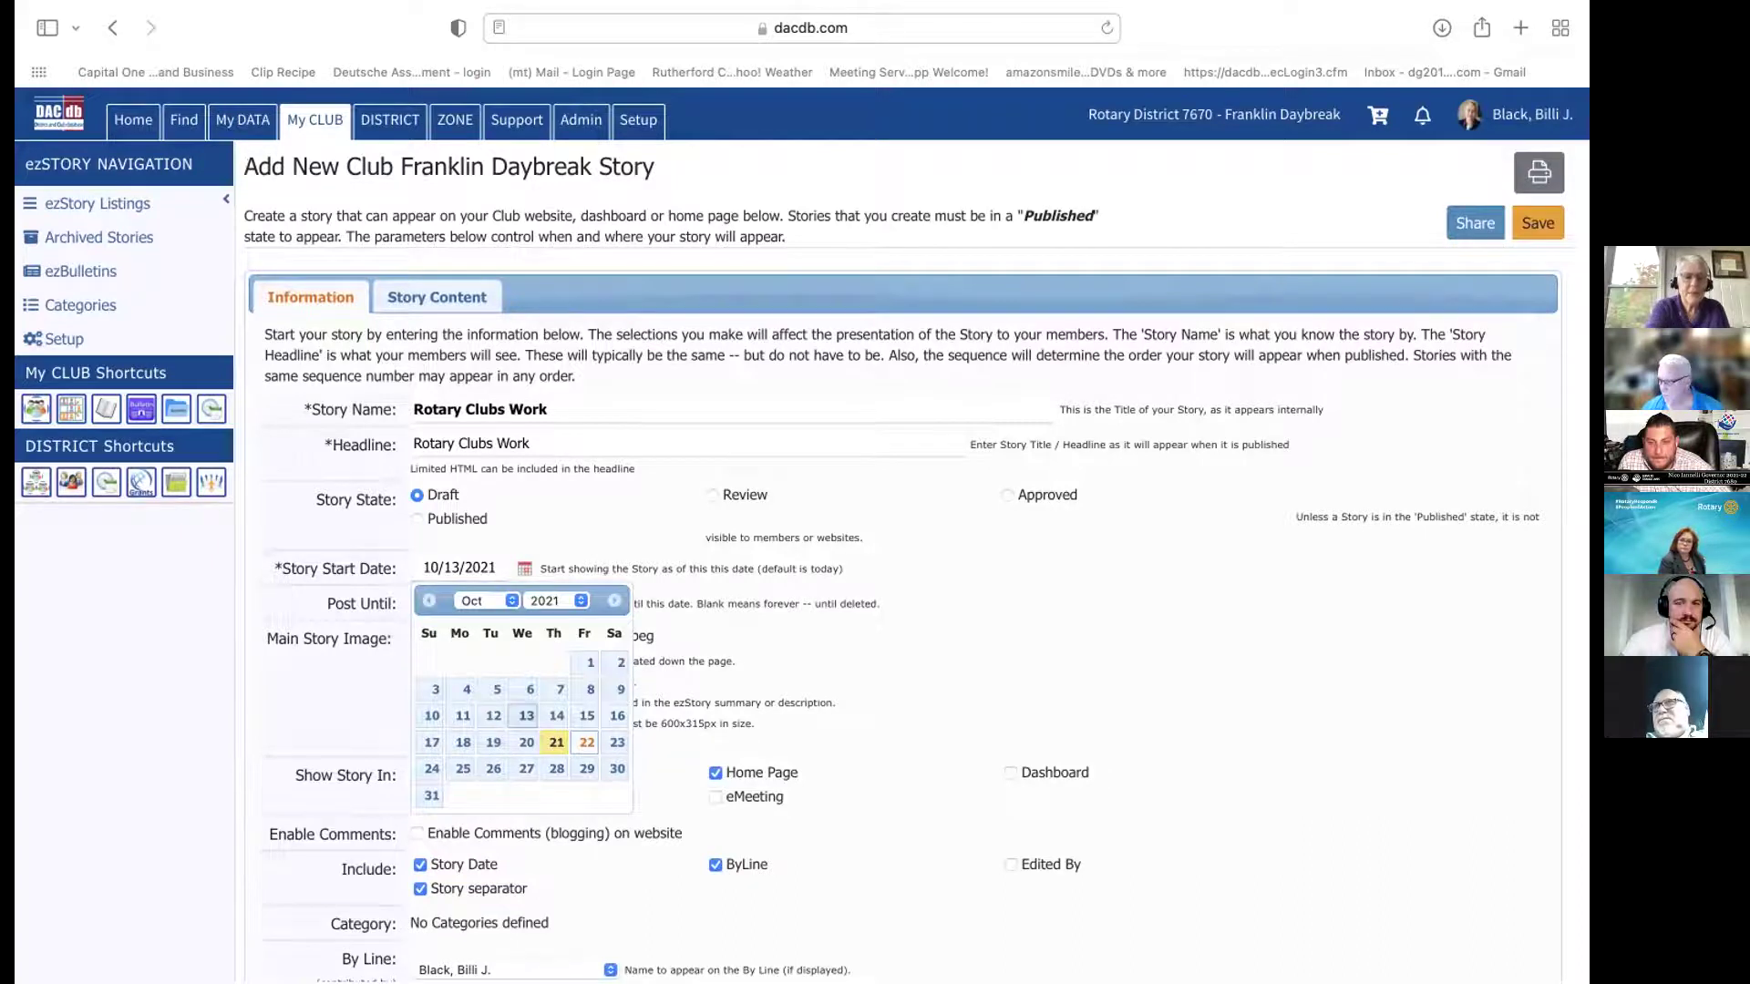
key(super+l)
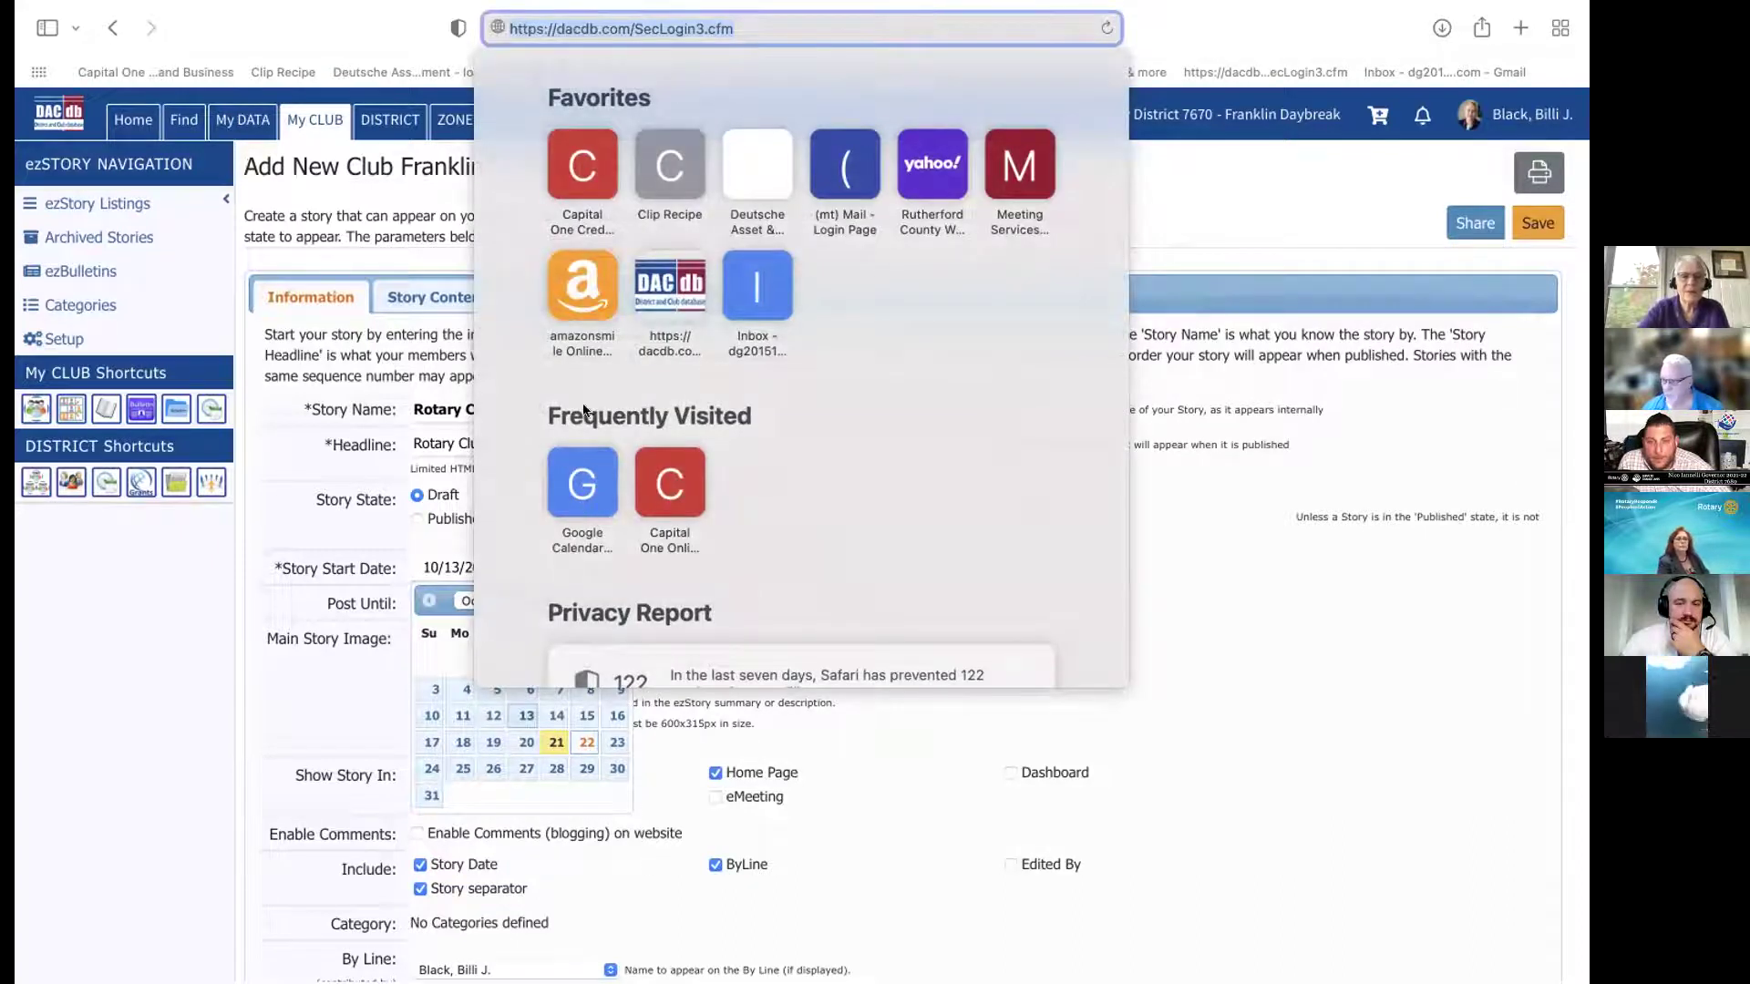
click(1275, 625)
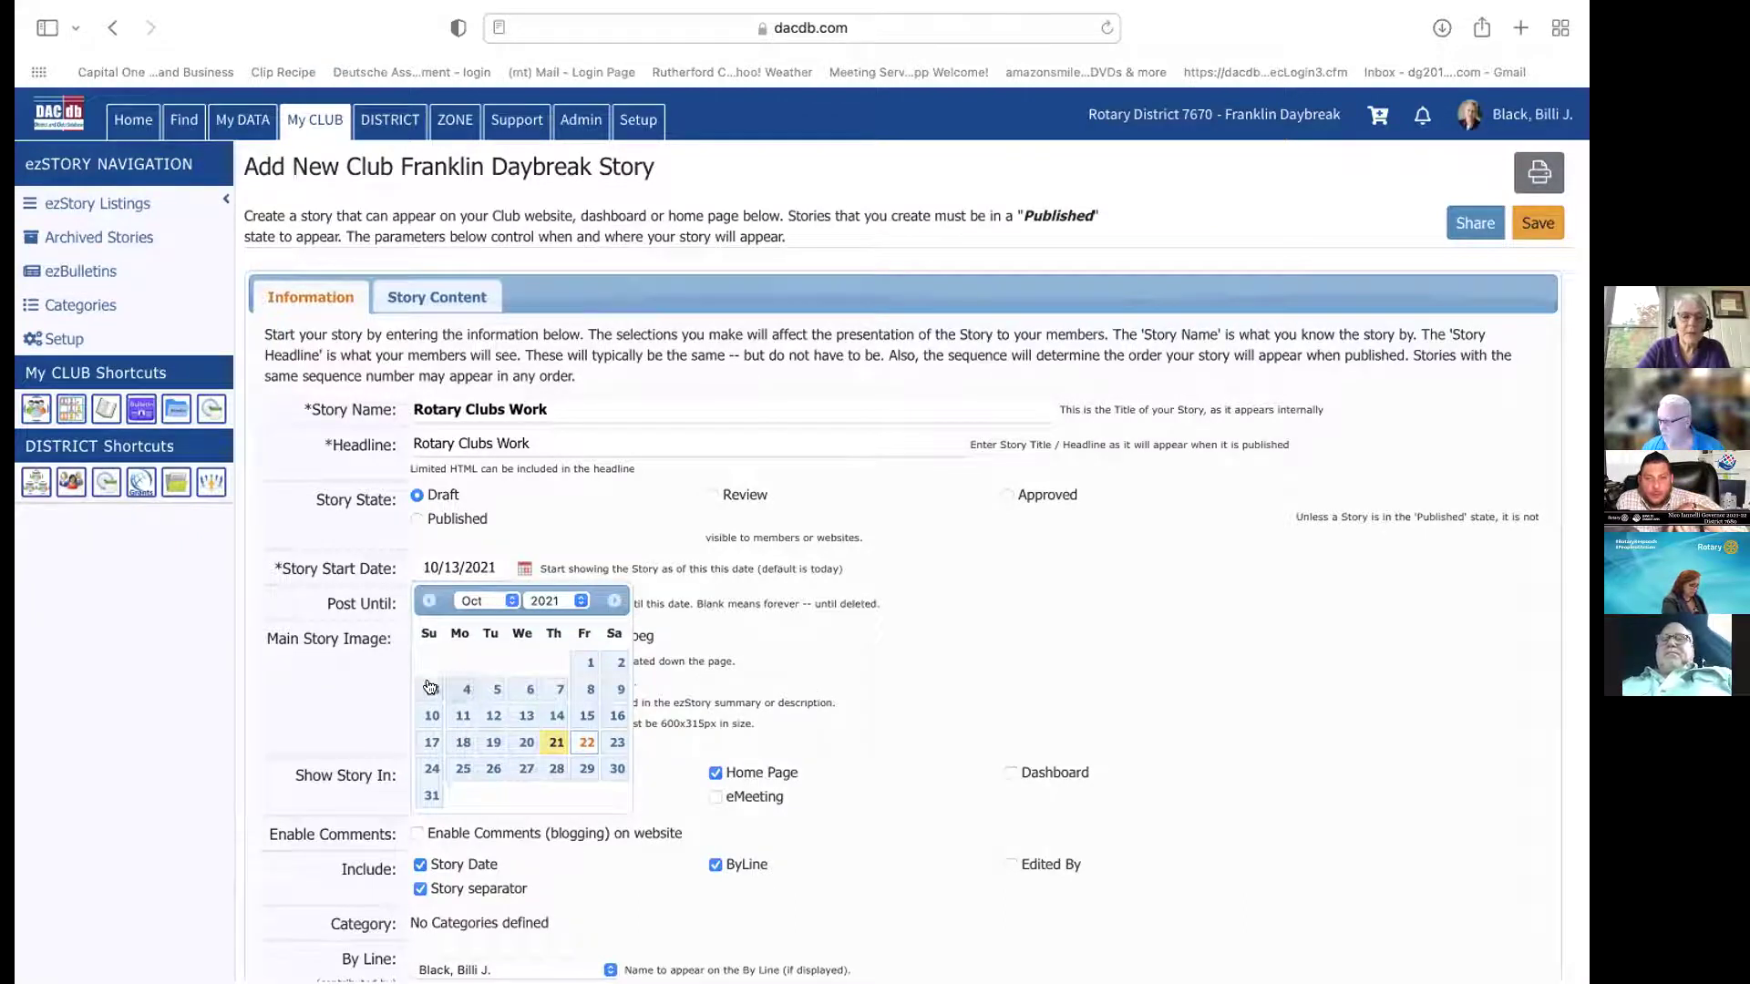
Close the date picker, keeping the story start at 10/13/2021
click(358, 677)
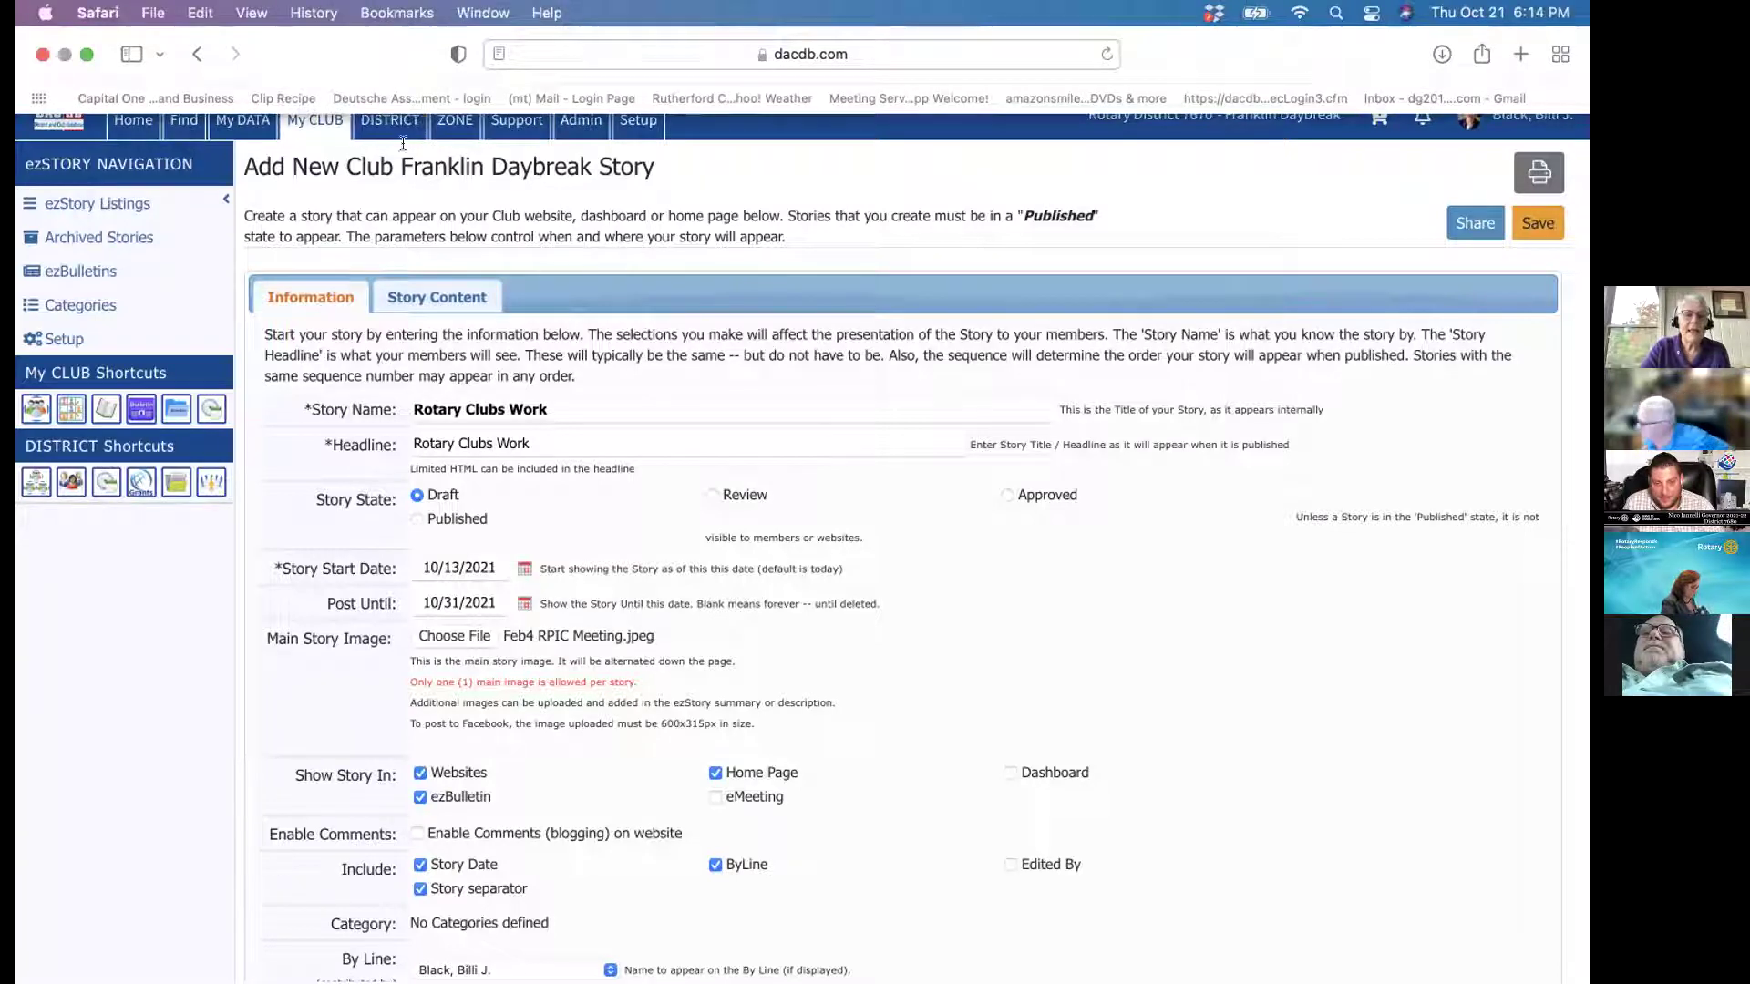
Switch the new story form to its Story Content tab with the empty Summary and full story editors
click(448, 299)
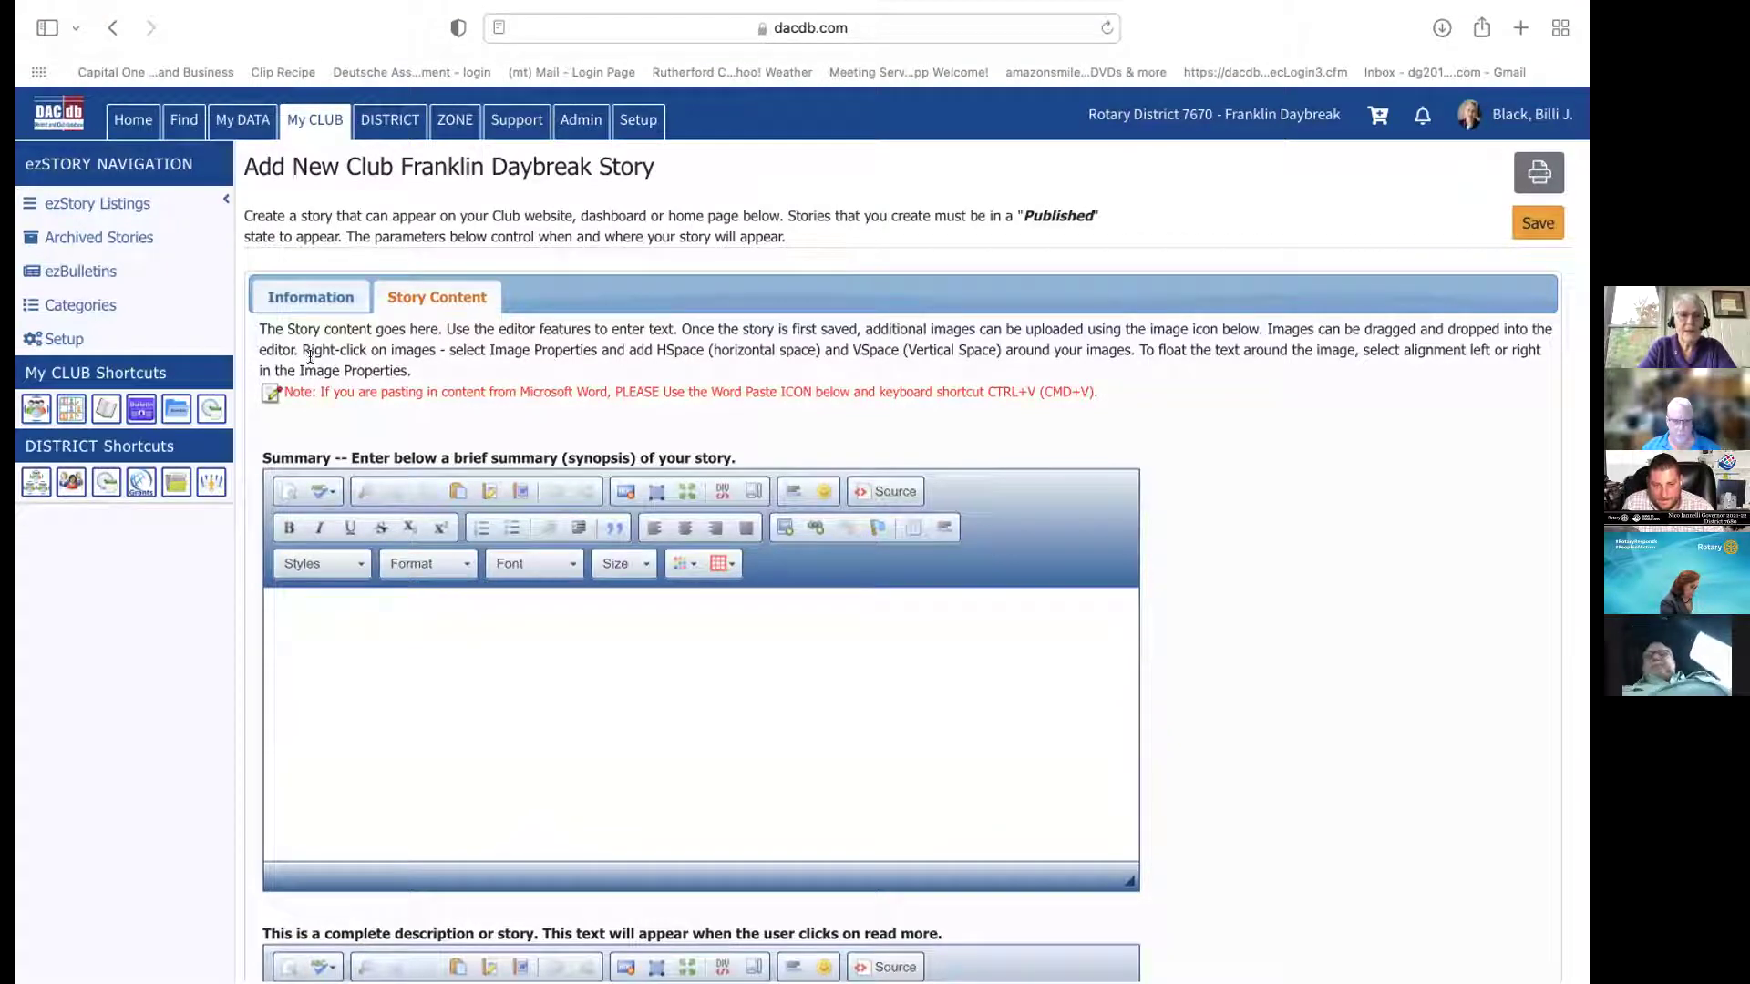
mouse_move(253, 9)
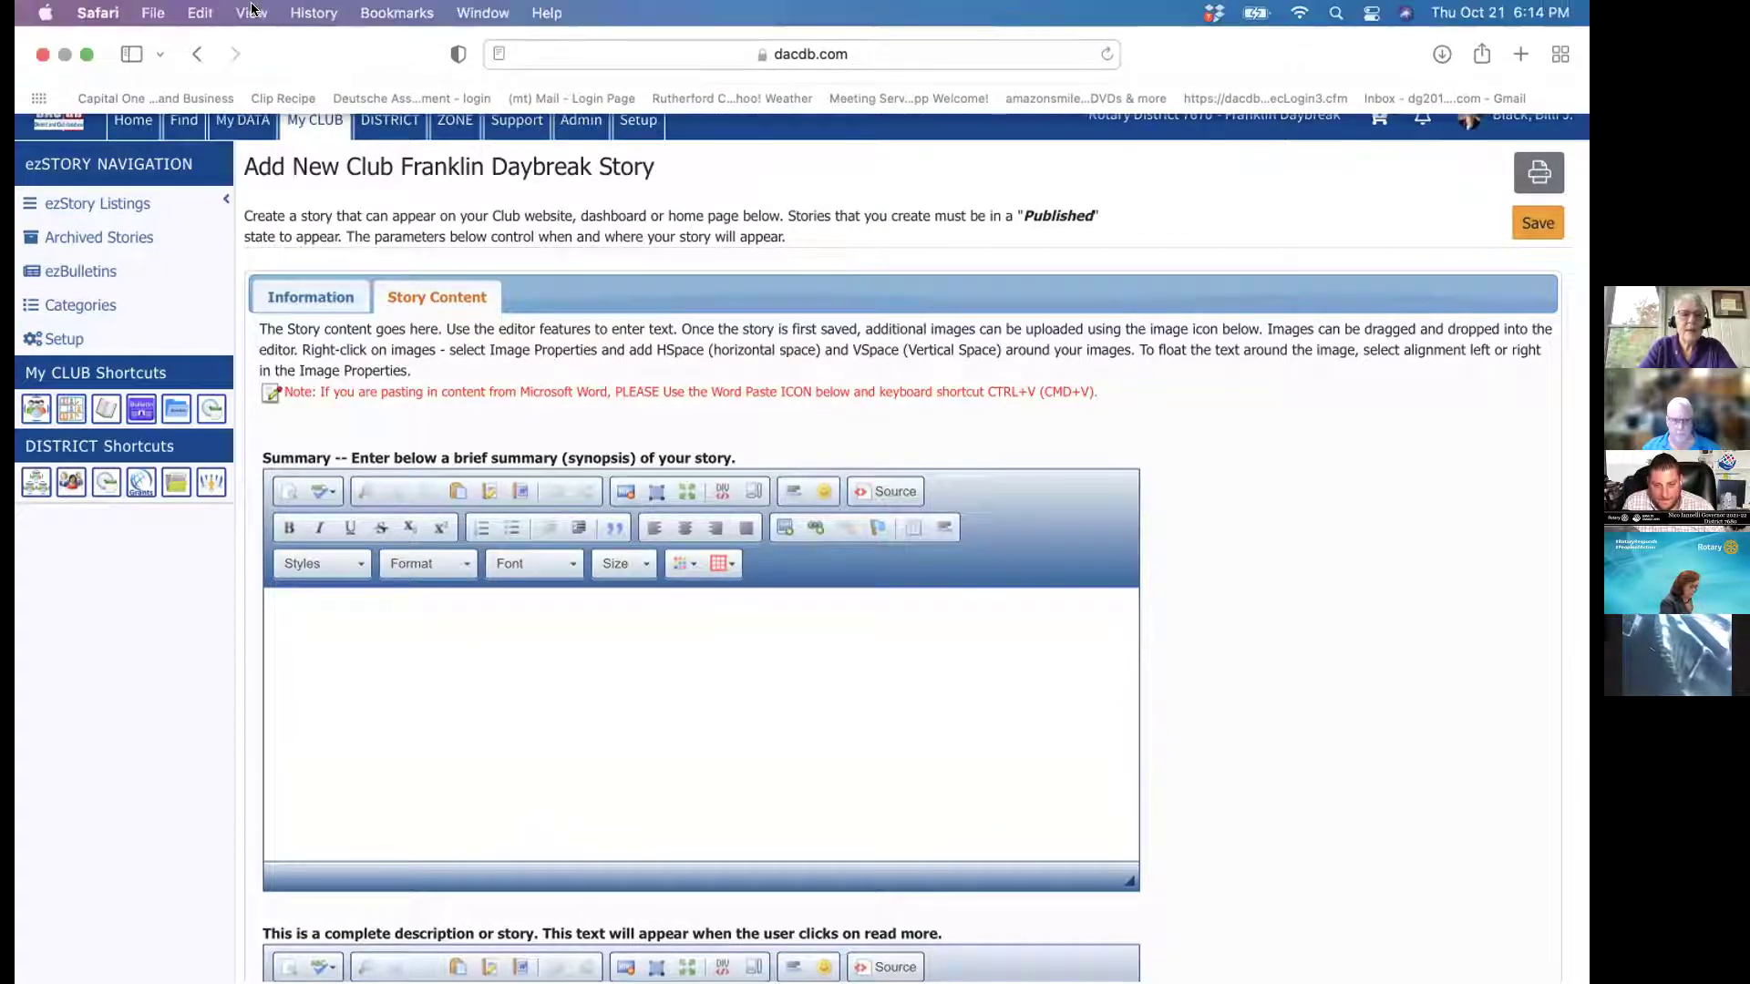
Take the browser out of full screen and bring the 'together we serve' photo to the front
click(80, 55)
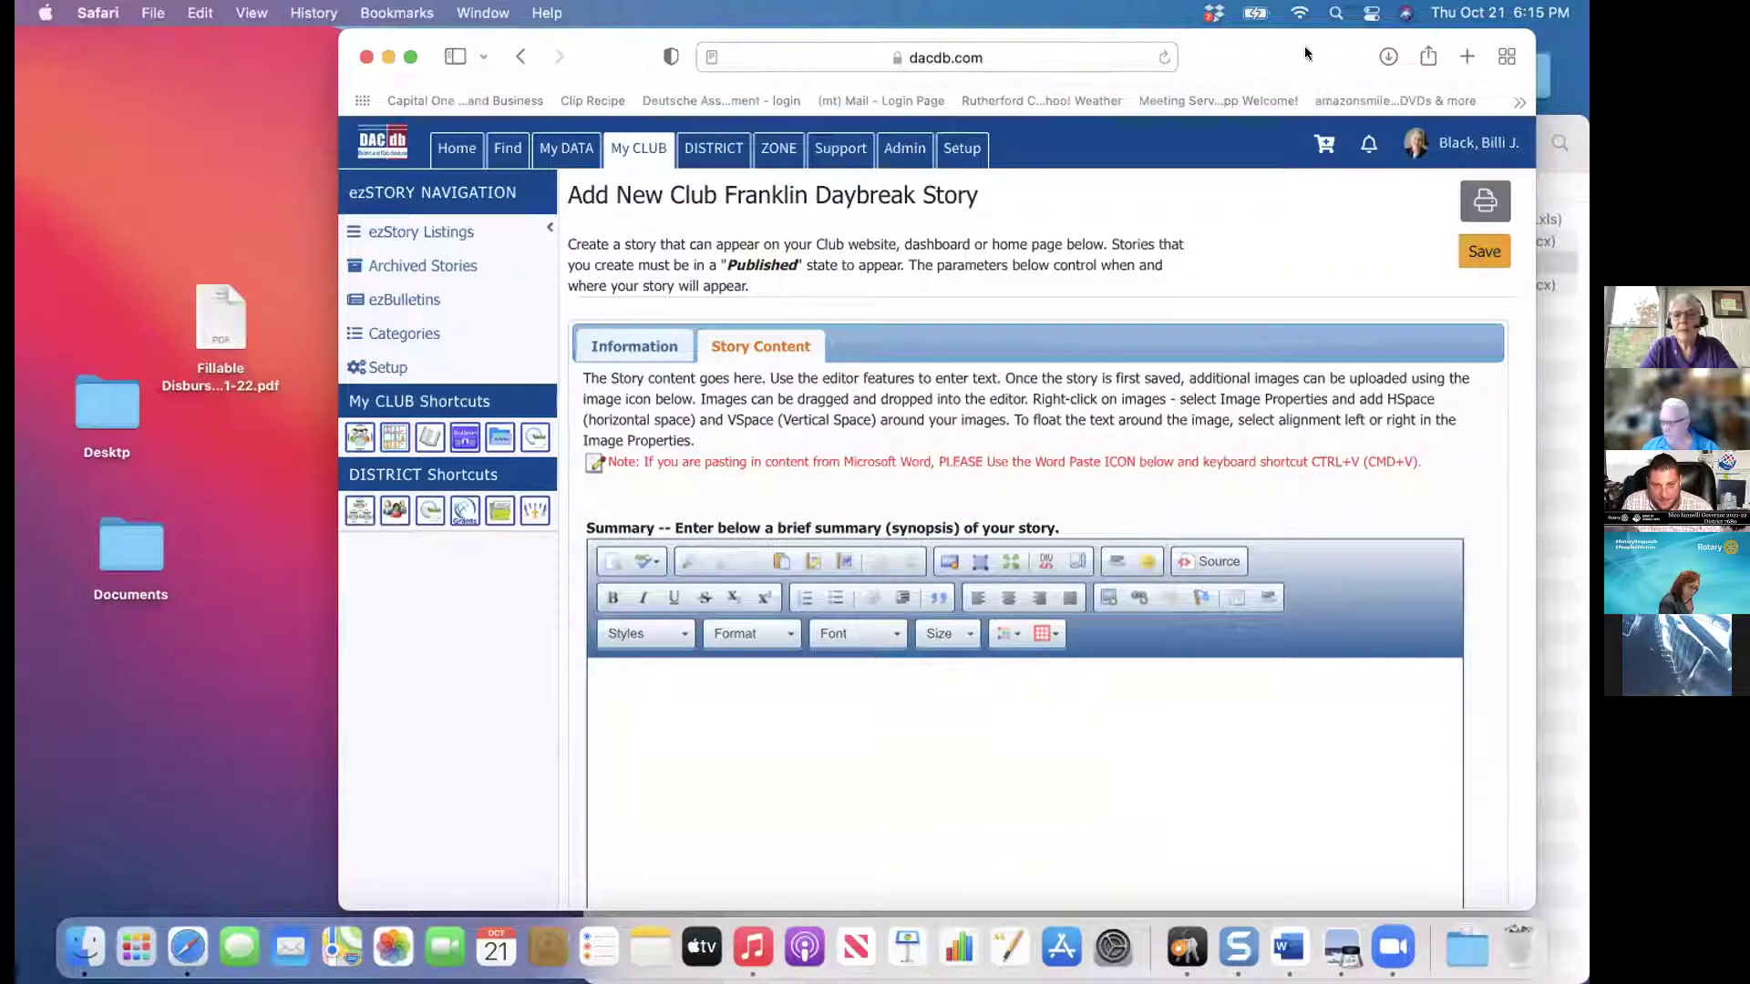
drag(1251, 36, 1016, 41)
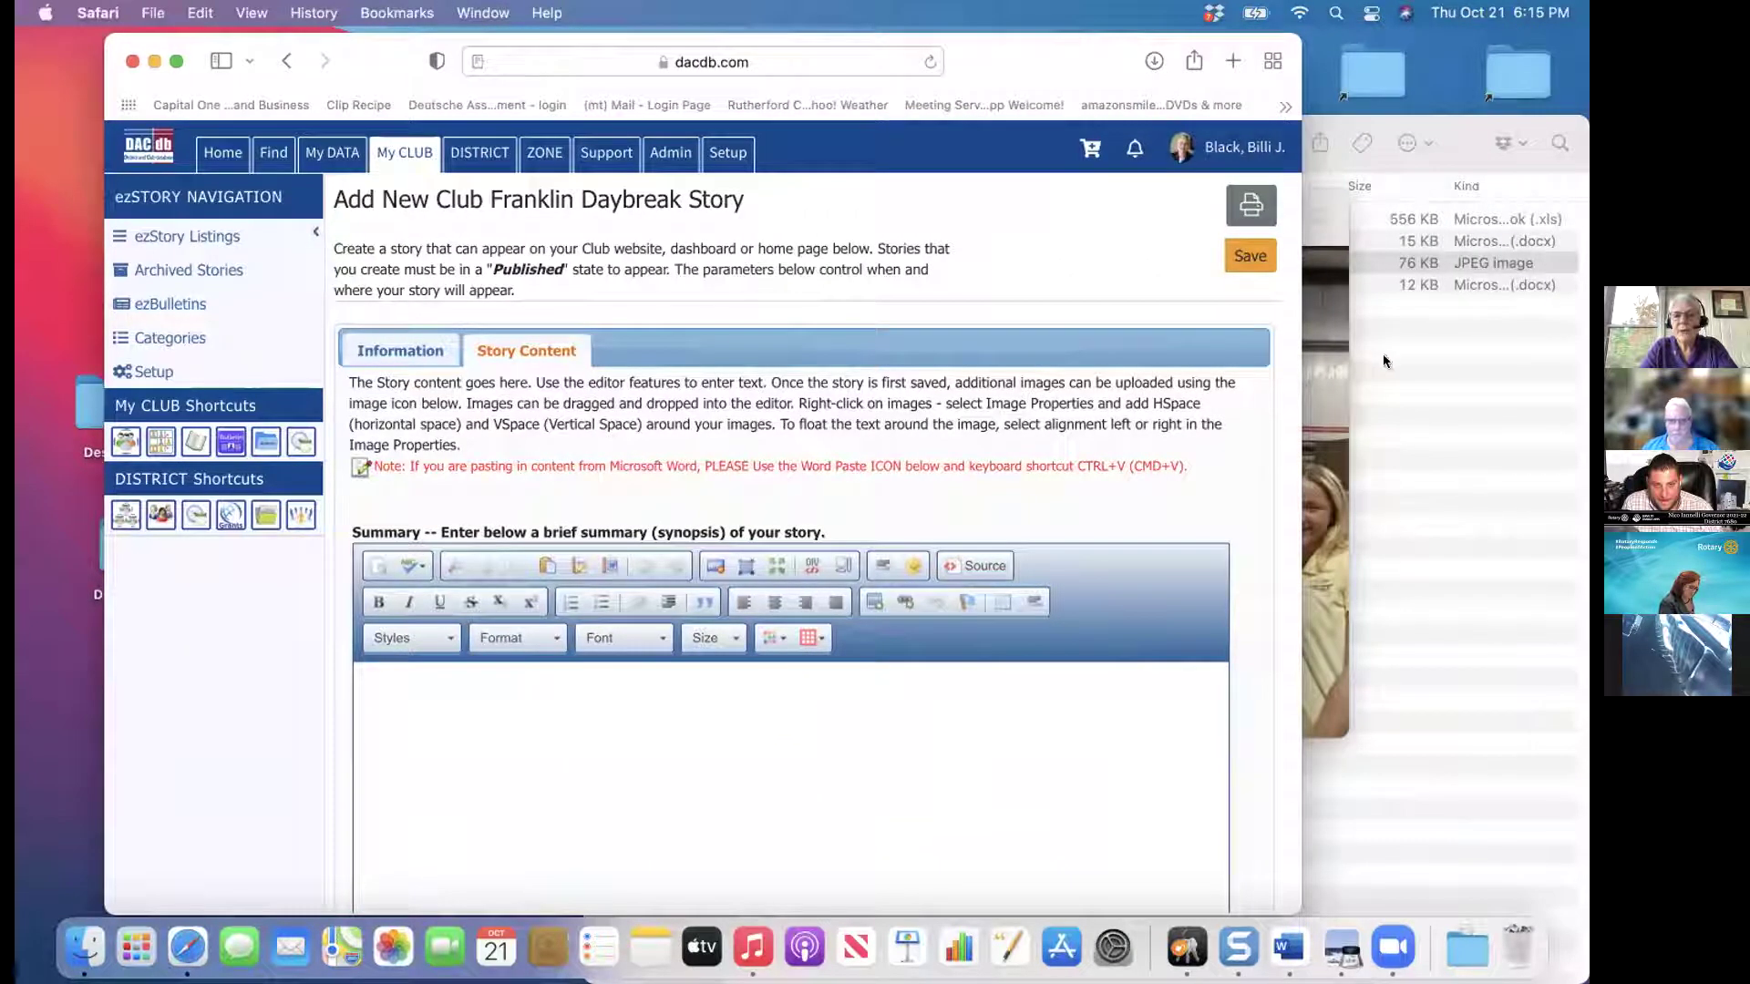
click(1331, 372)
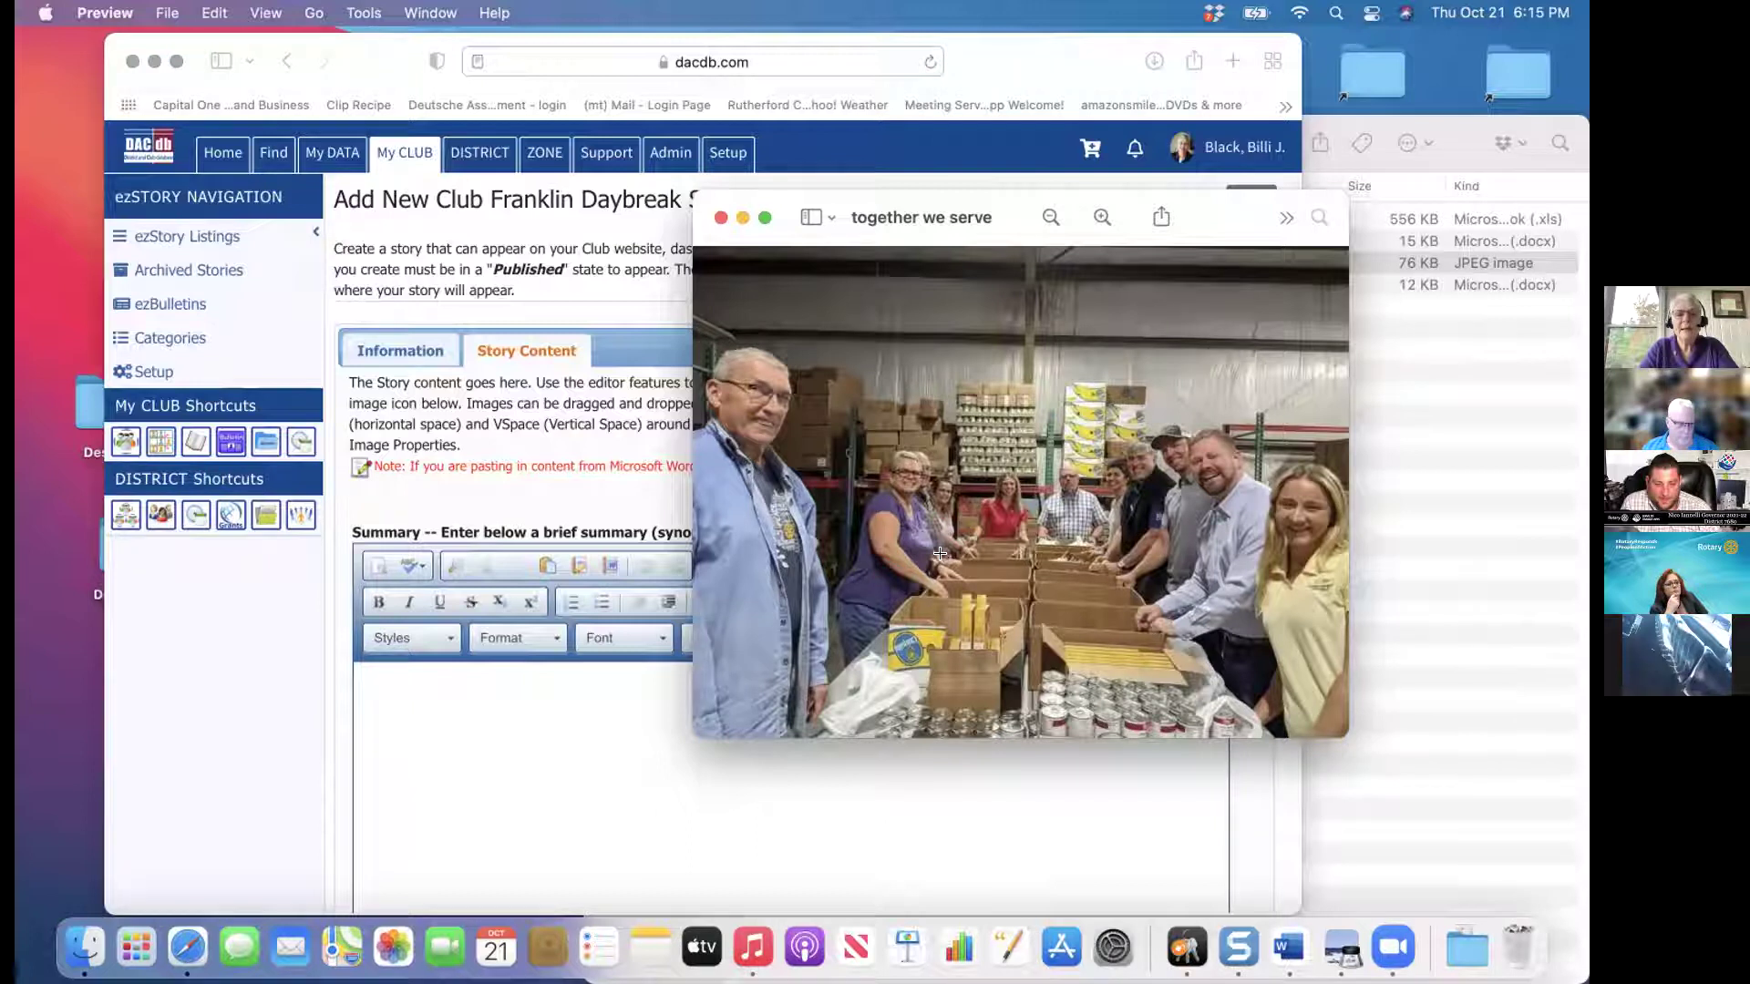
drag(1178, 243, 986, 316)
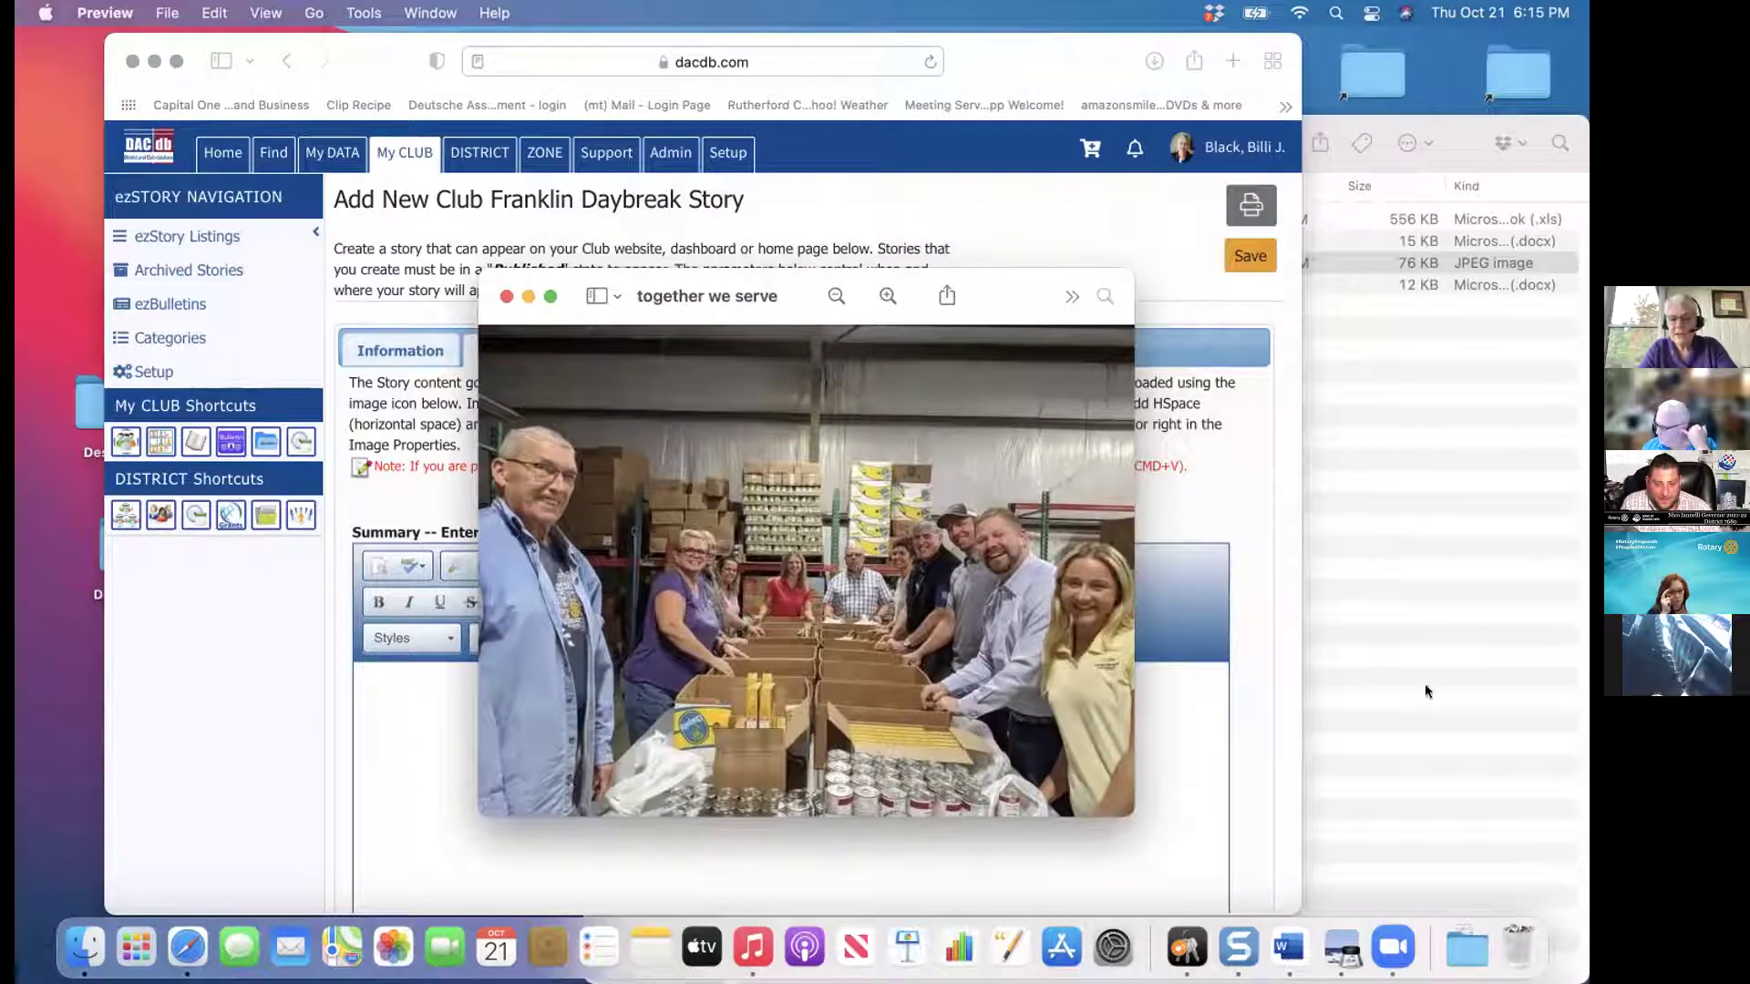
click(1287, 943)
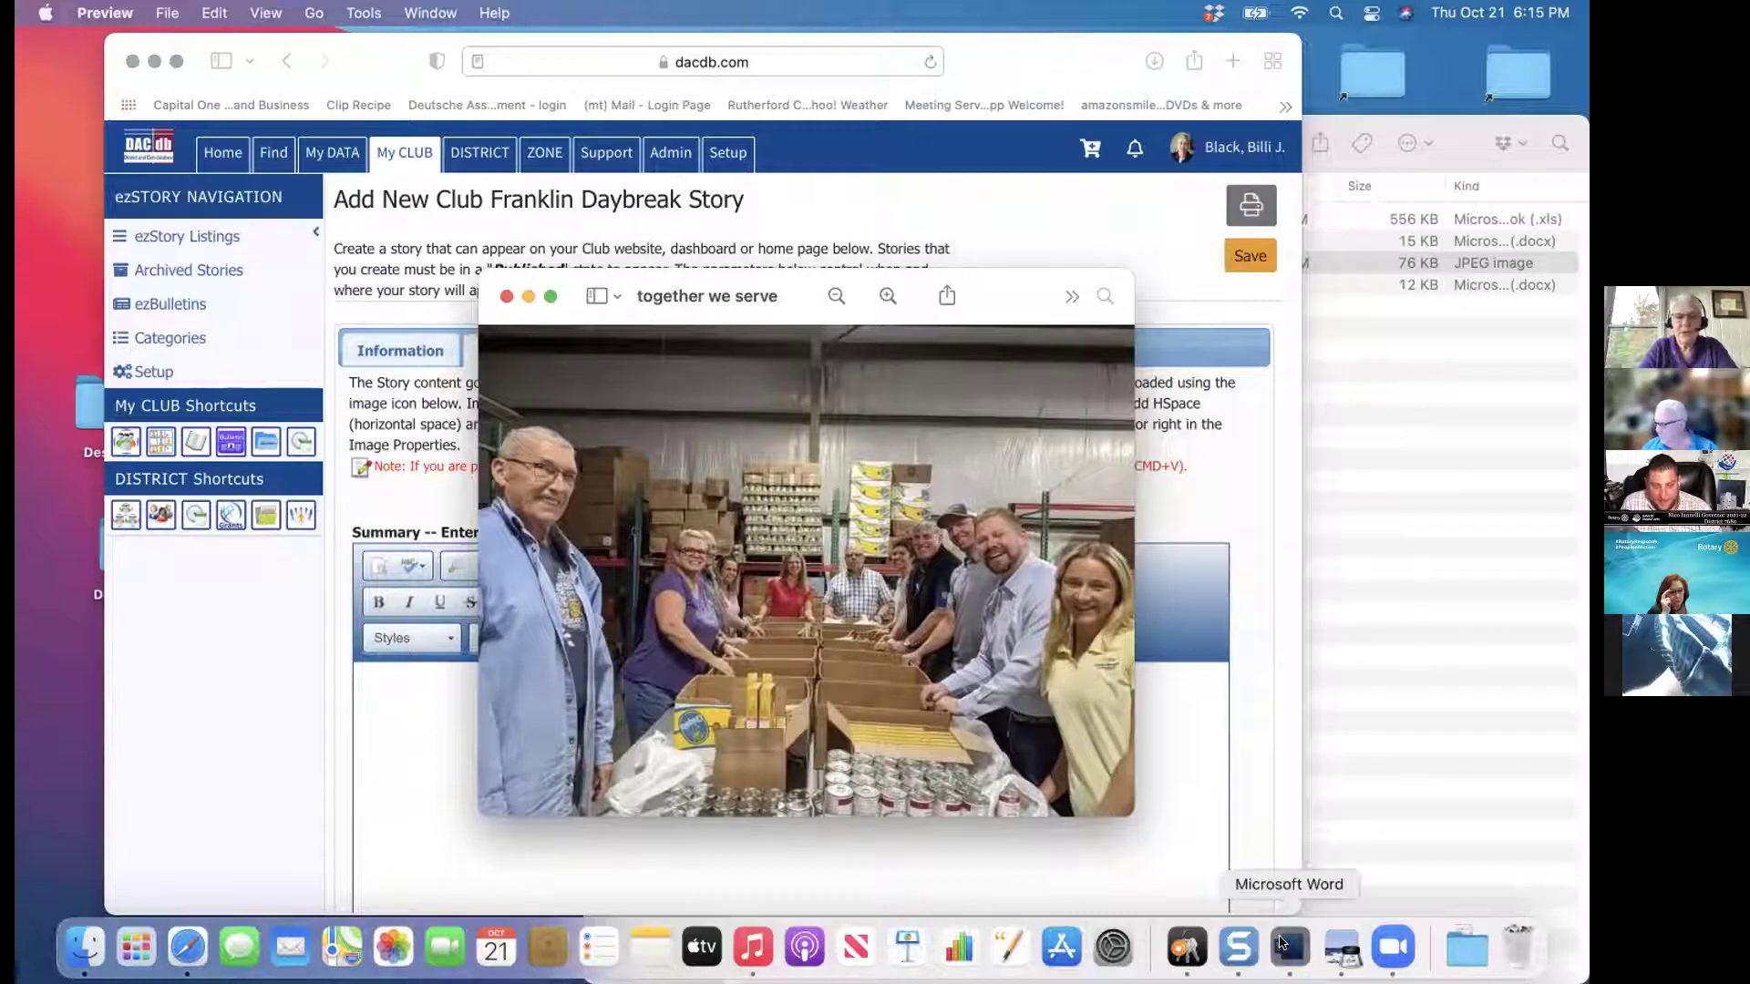
Copy all the text of the 'Together we serve' Word document, then close it
double_click(583, 474)
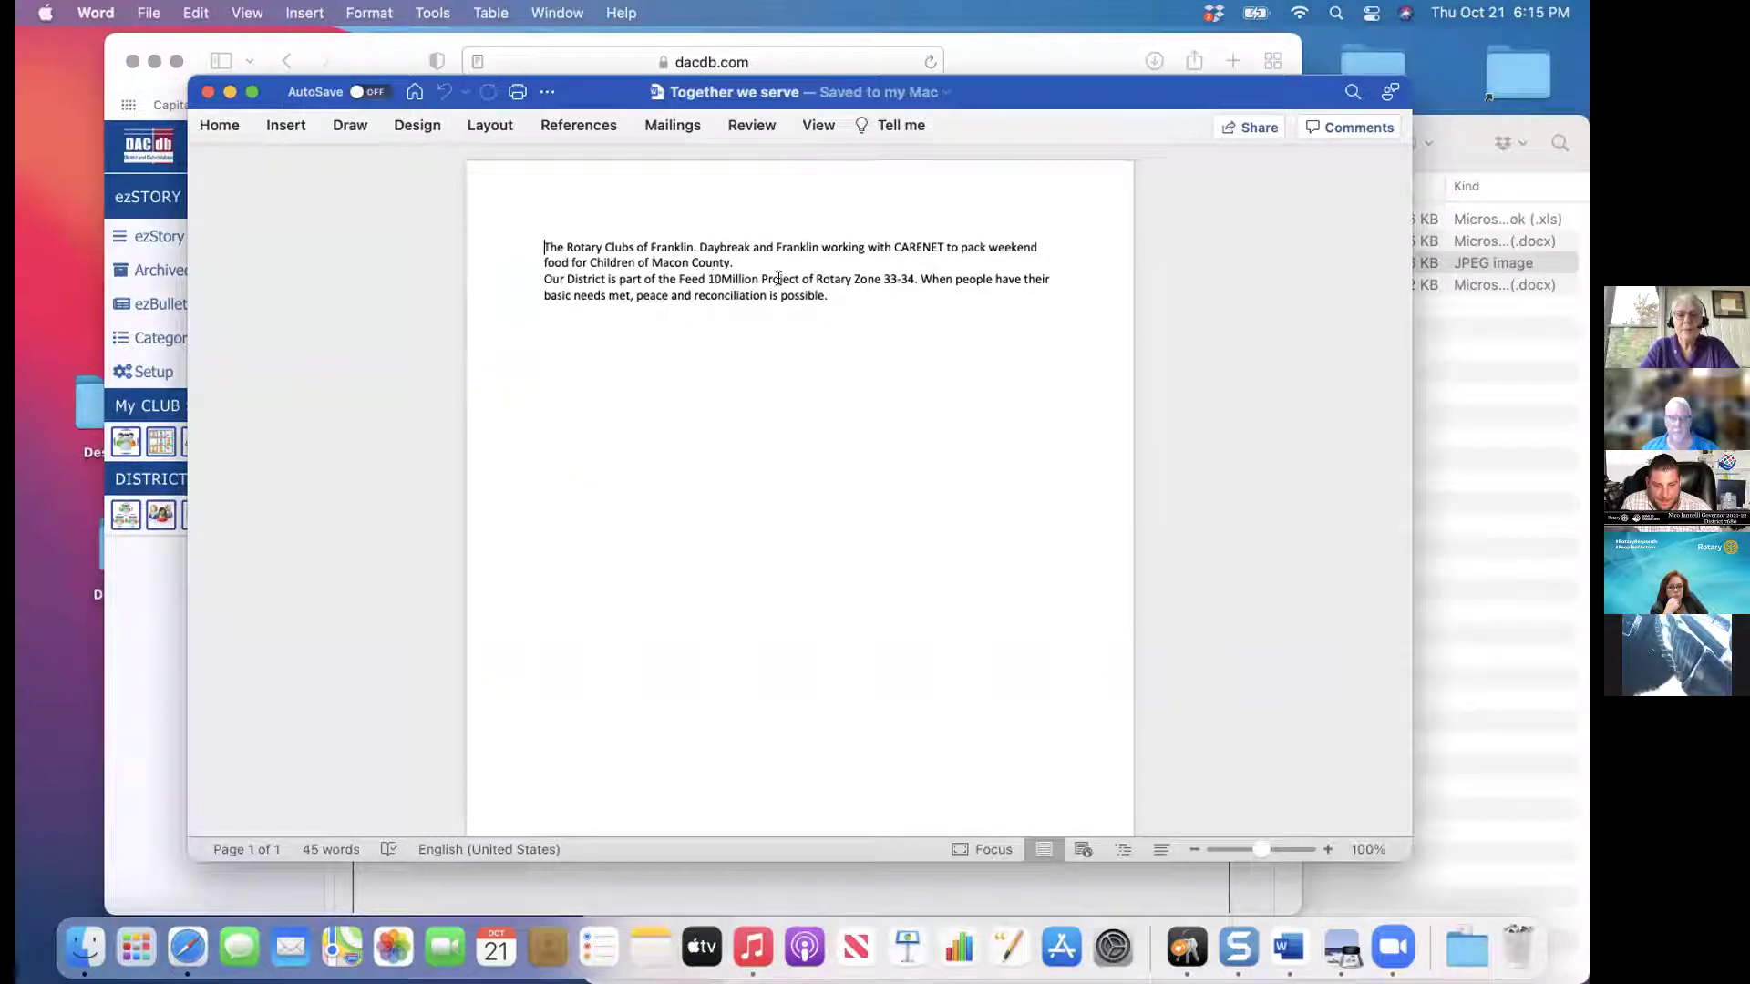
key(super+a)
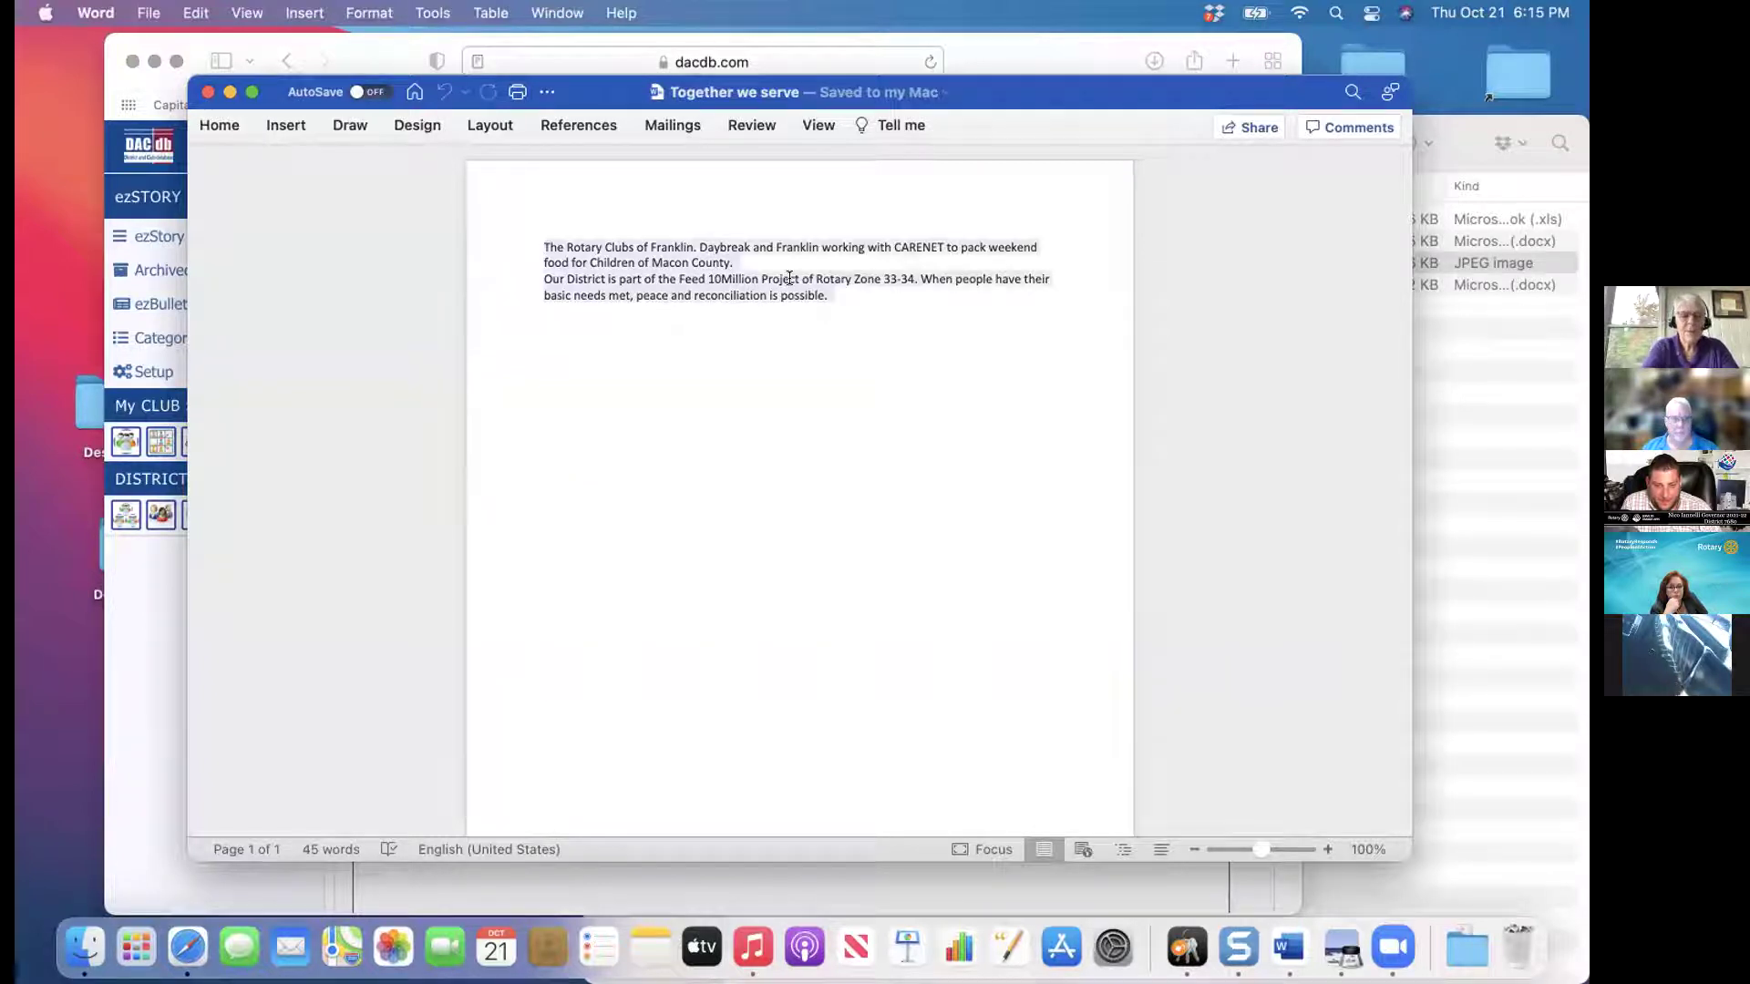
key(super+c)
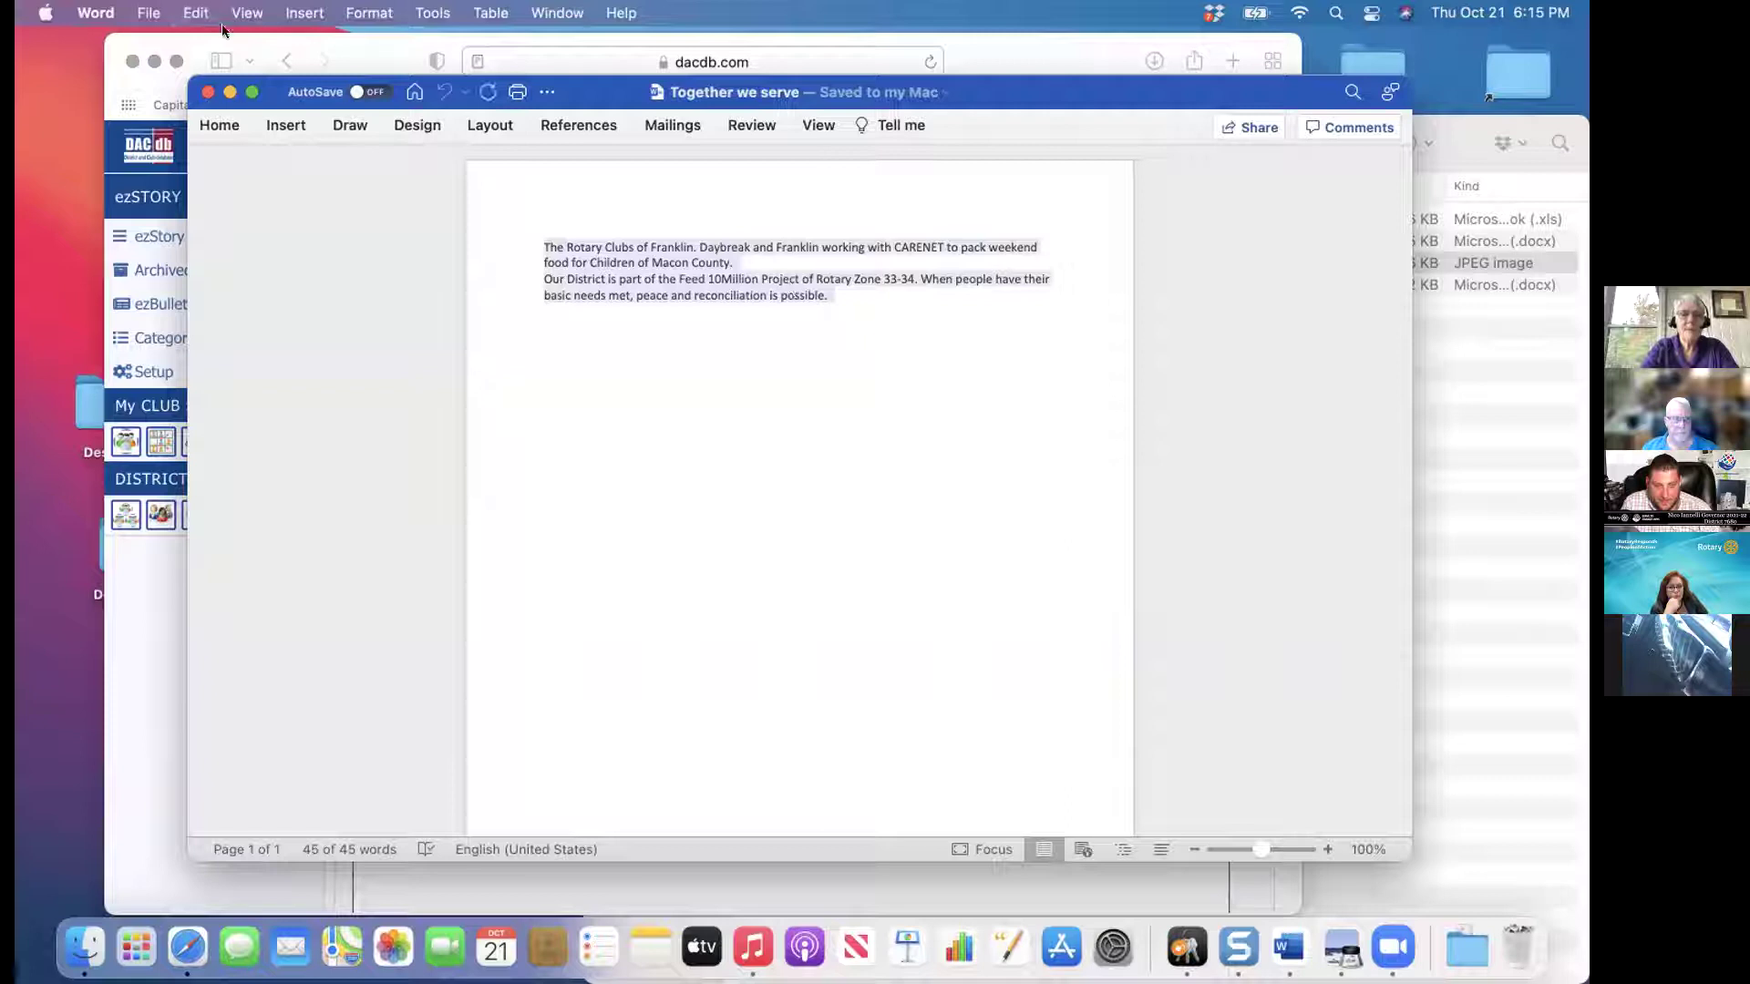
click(206, 92)
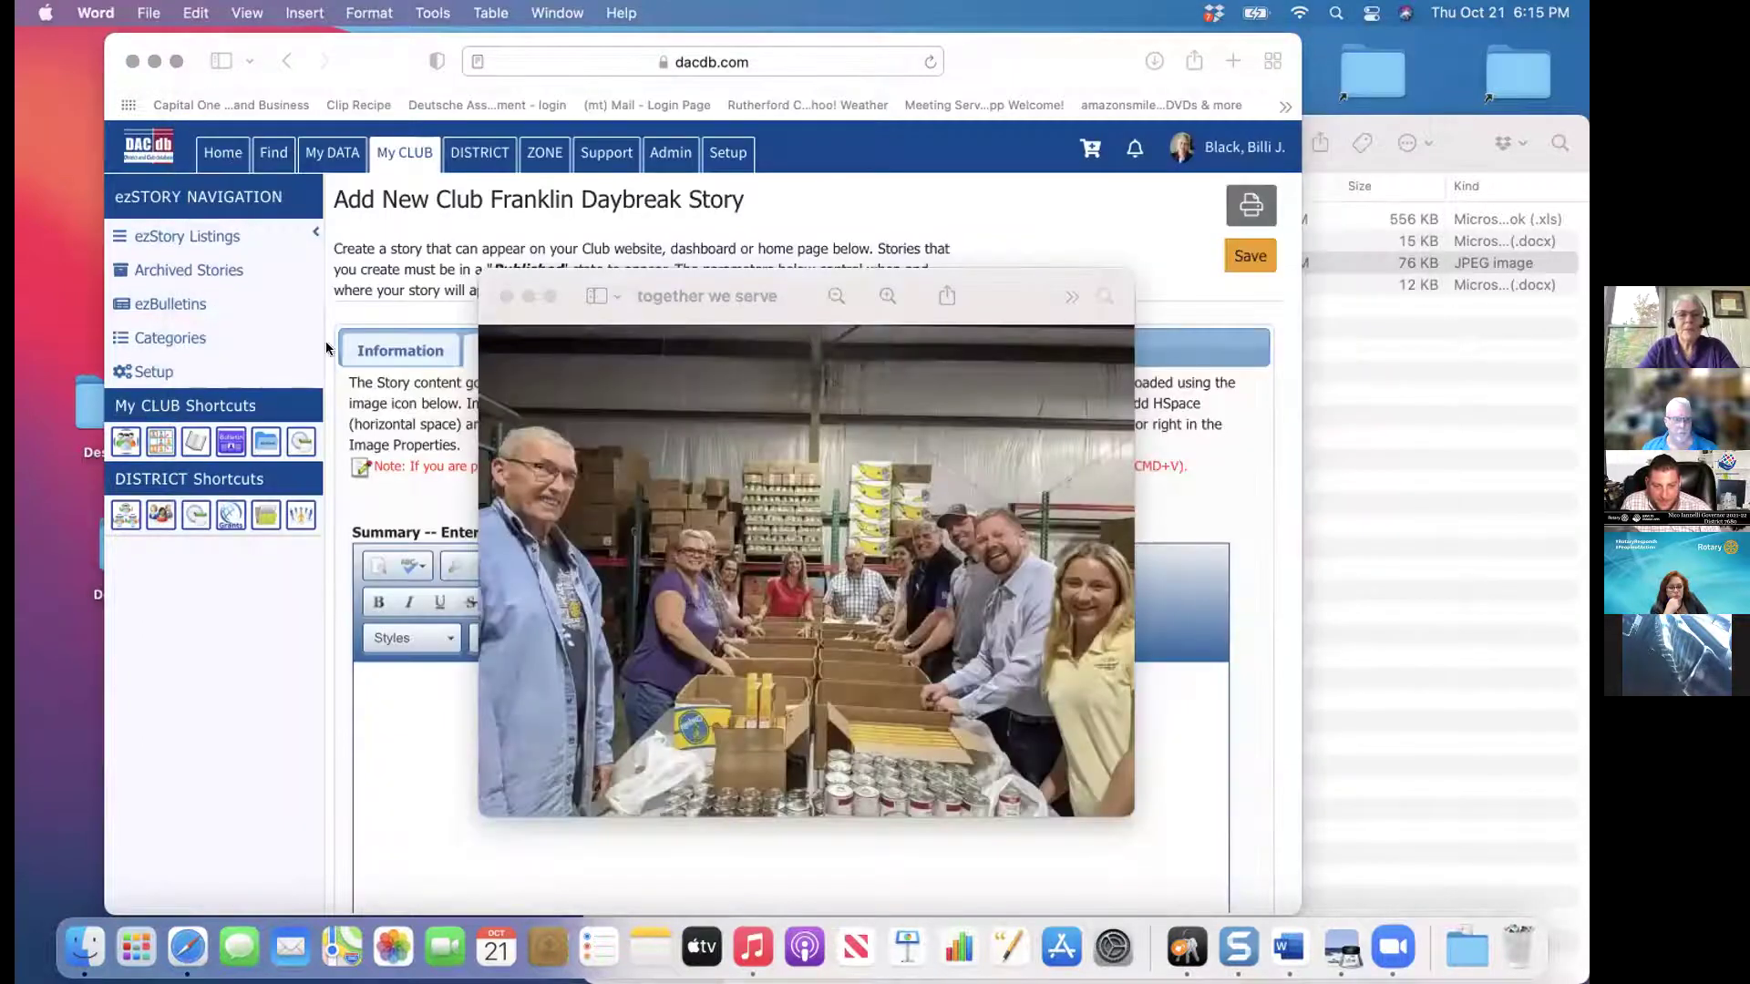
Paste the copied text into the story Summary and add a blank line after 'Macon County.'
click(421, 692)
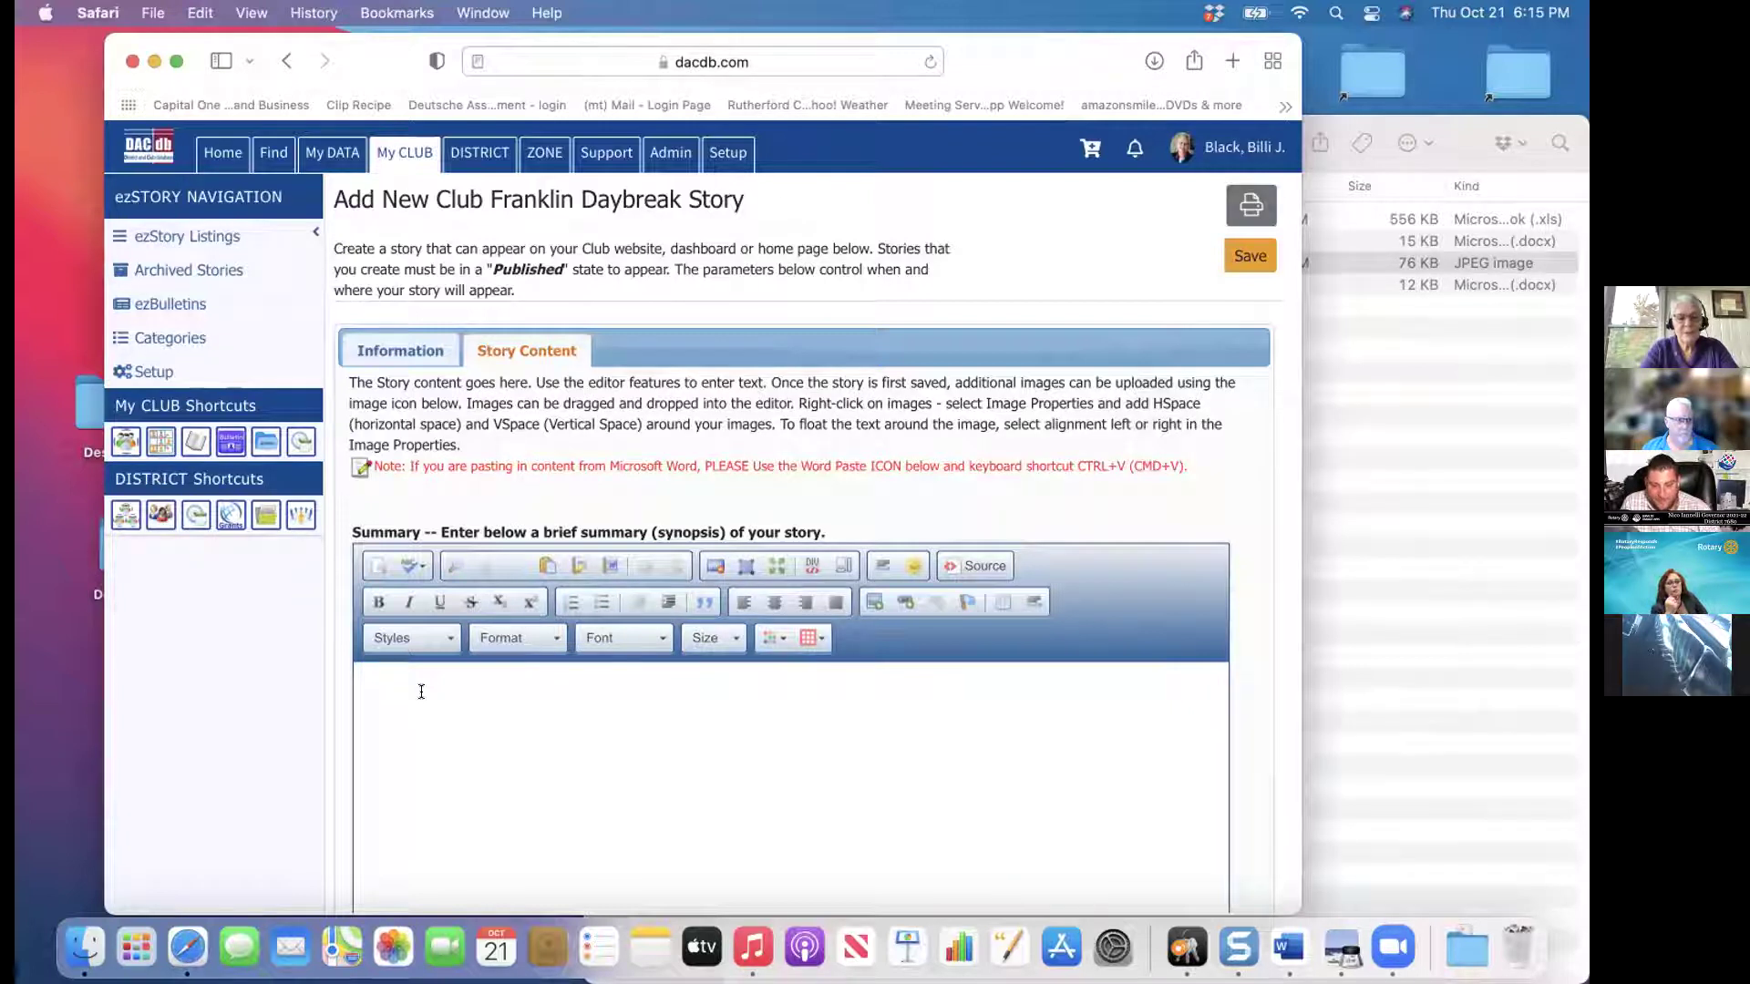
click(421, 692)
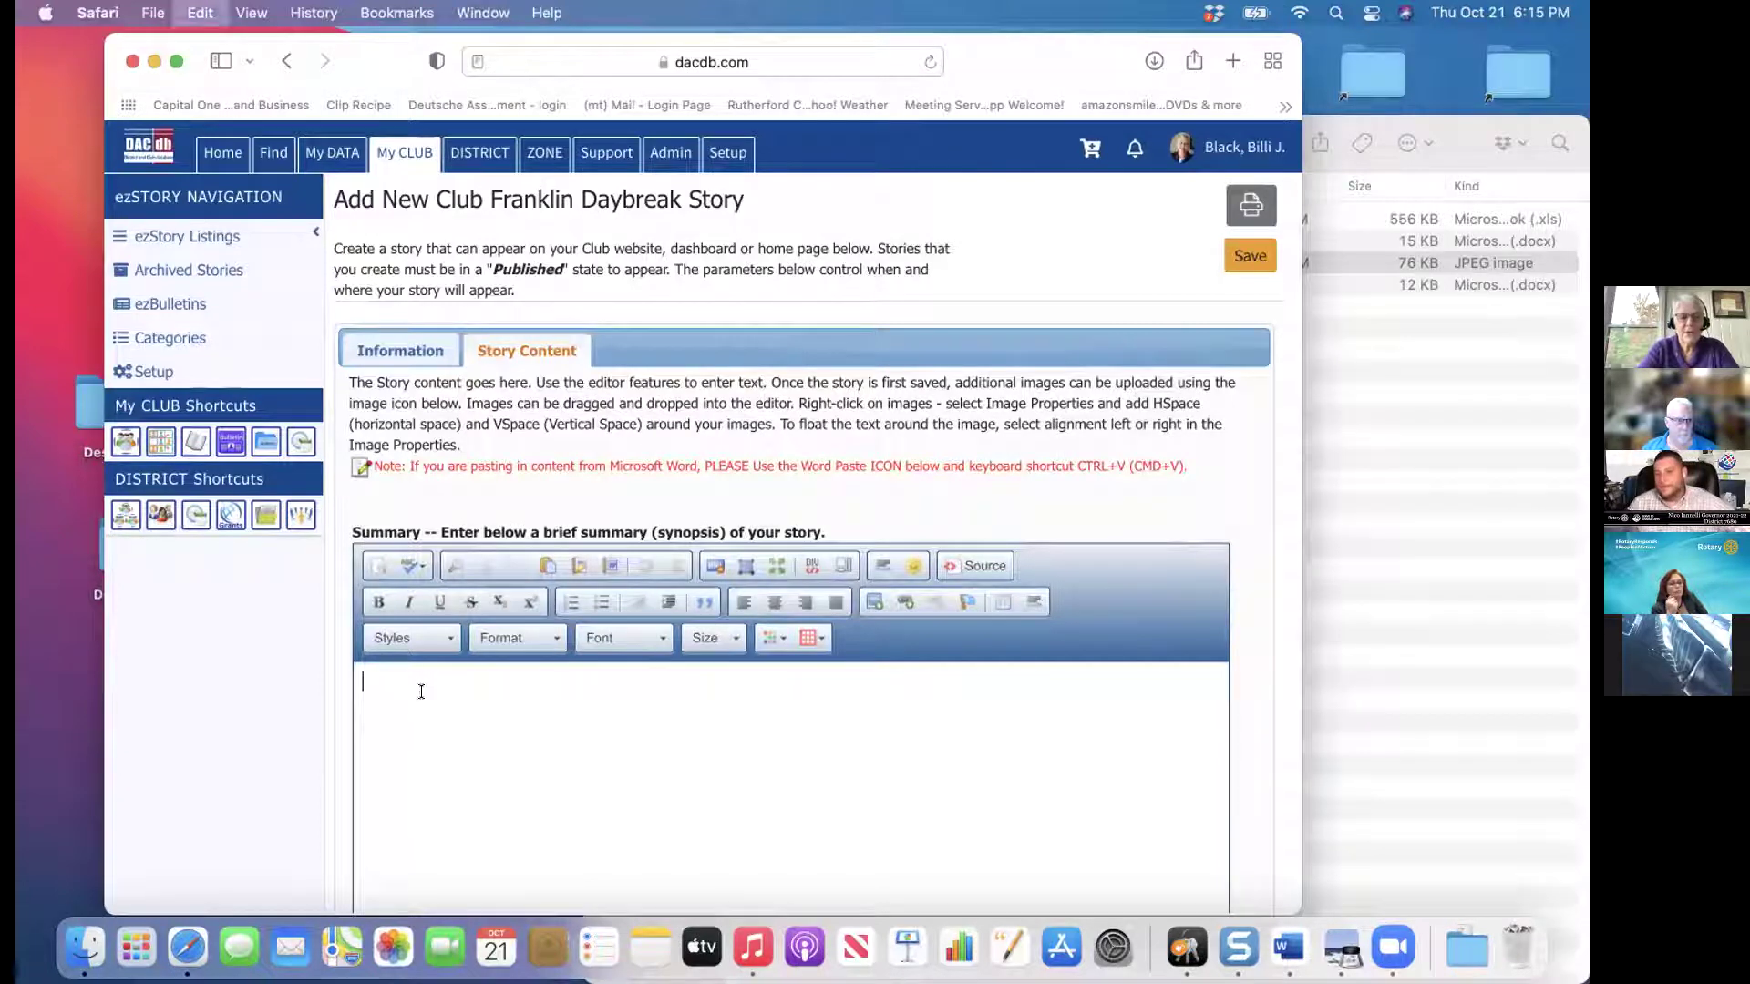
key(super+v)
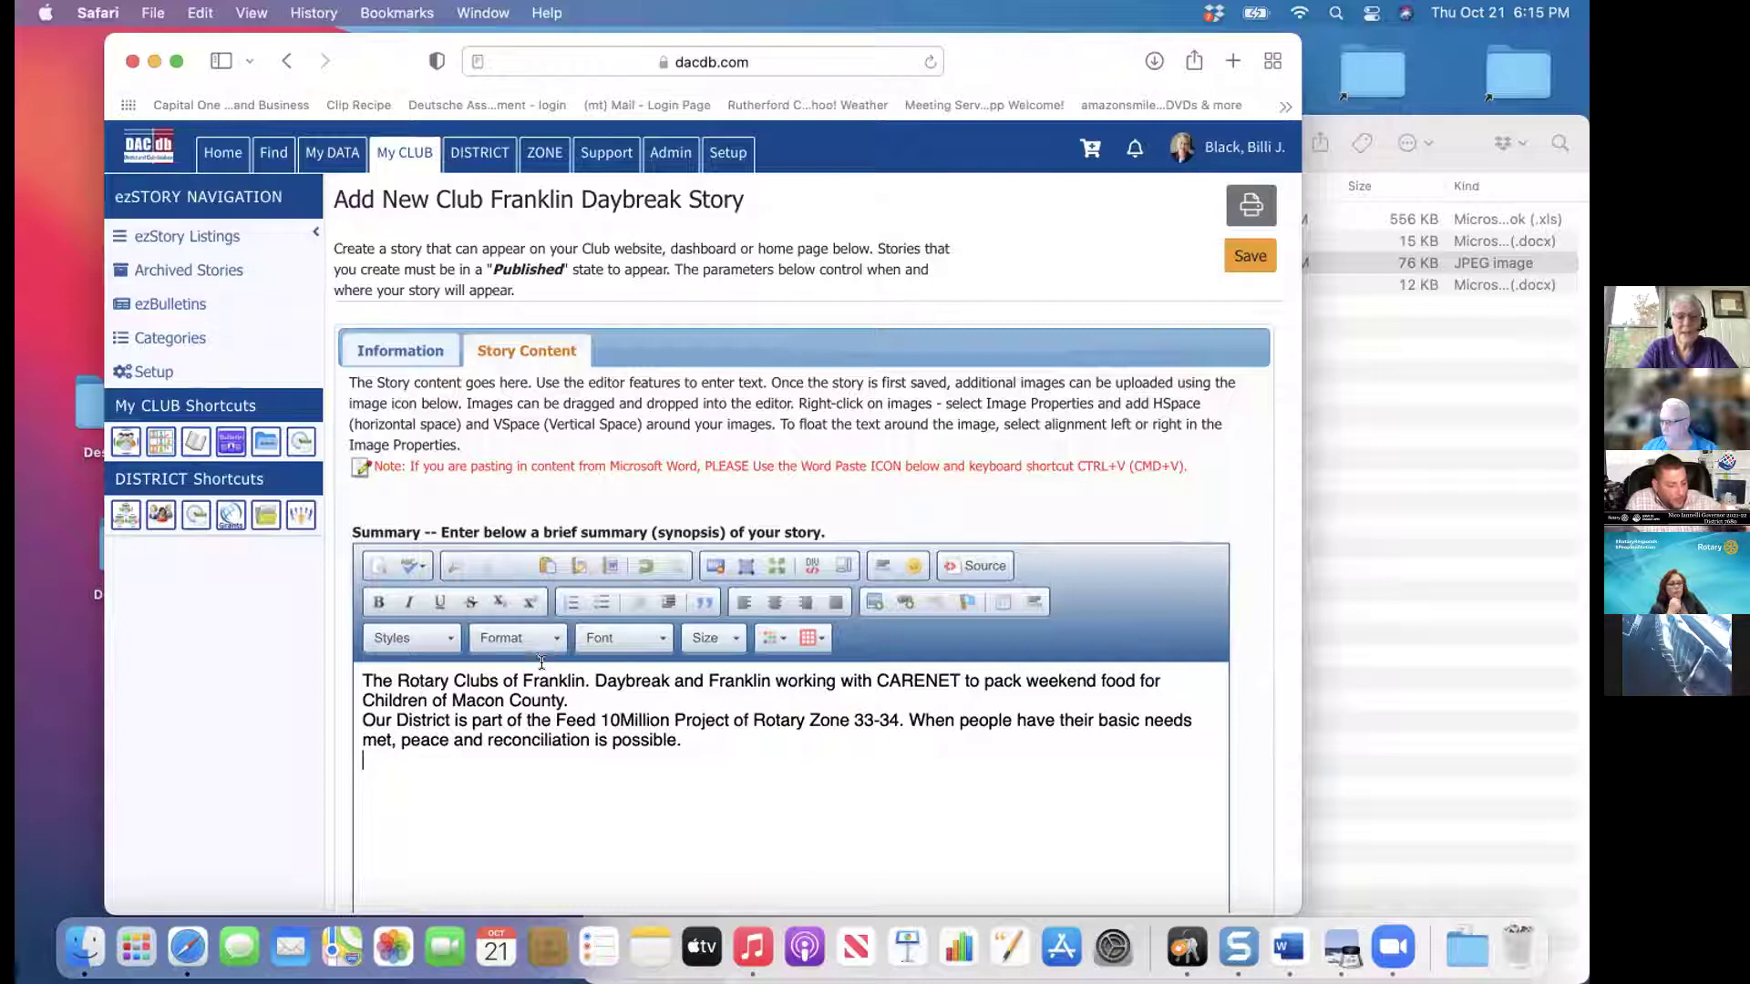
click(578, 699)
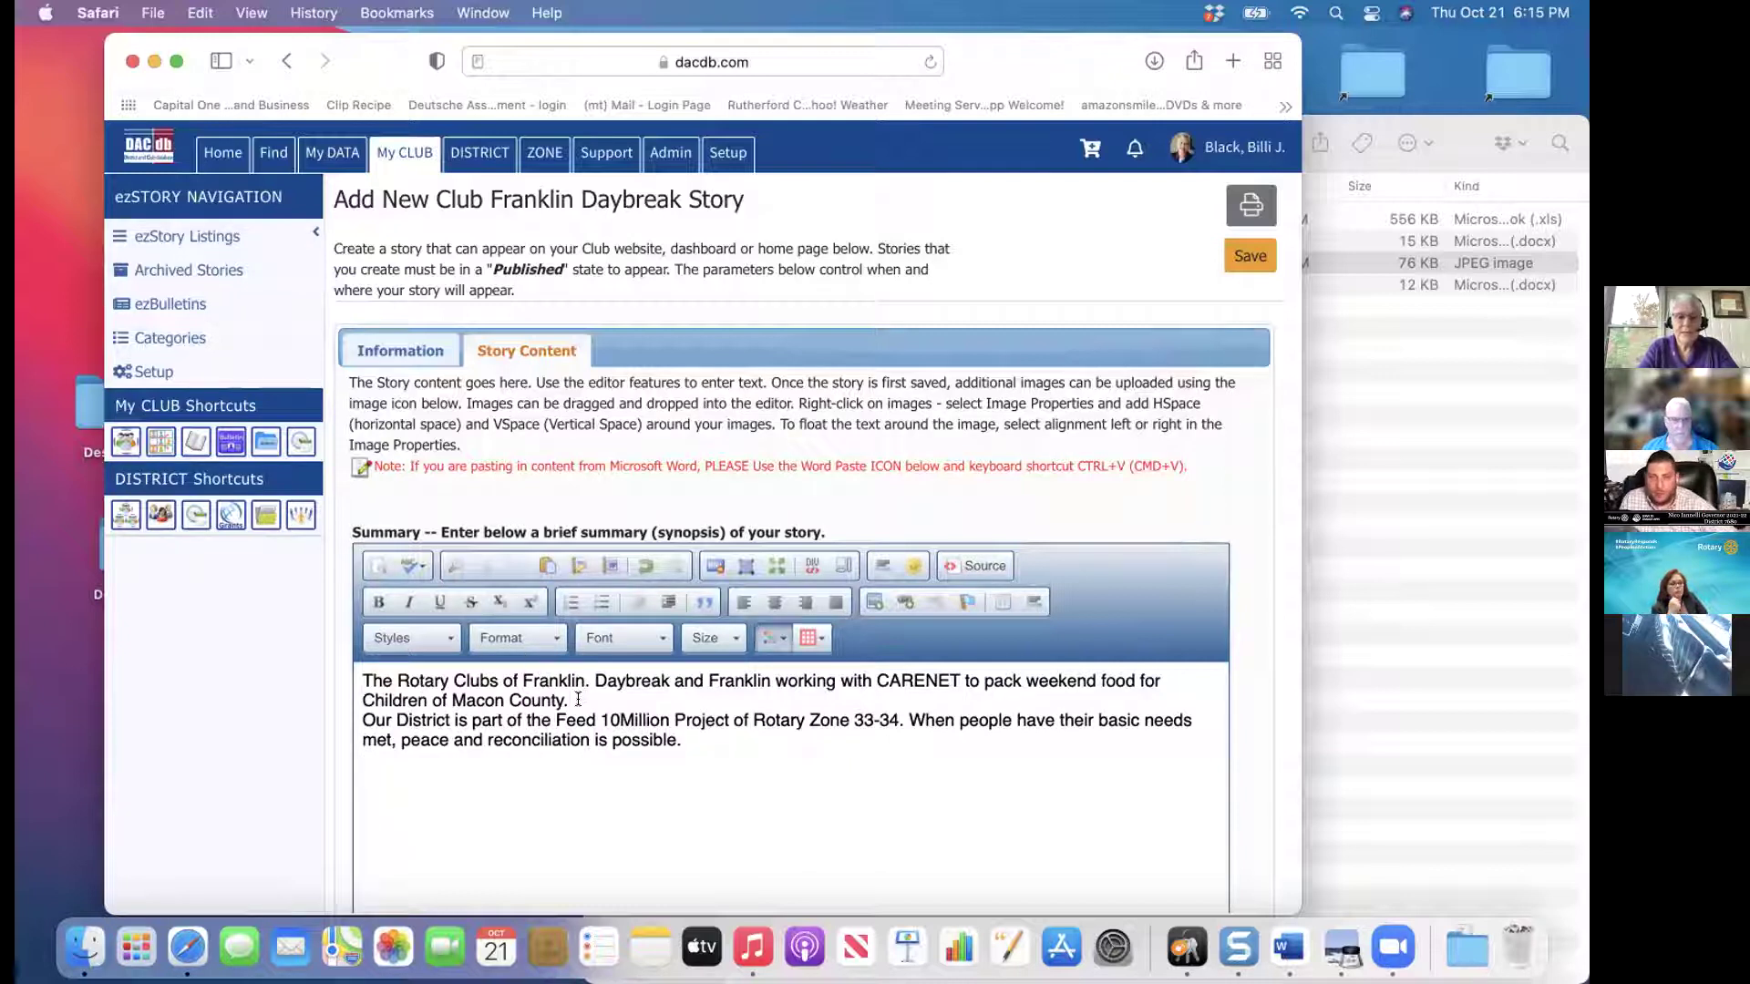
key(Return)
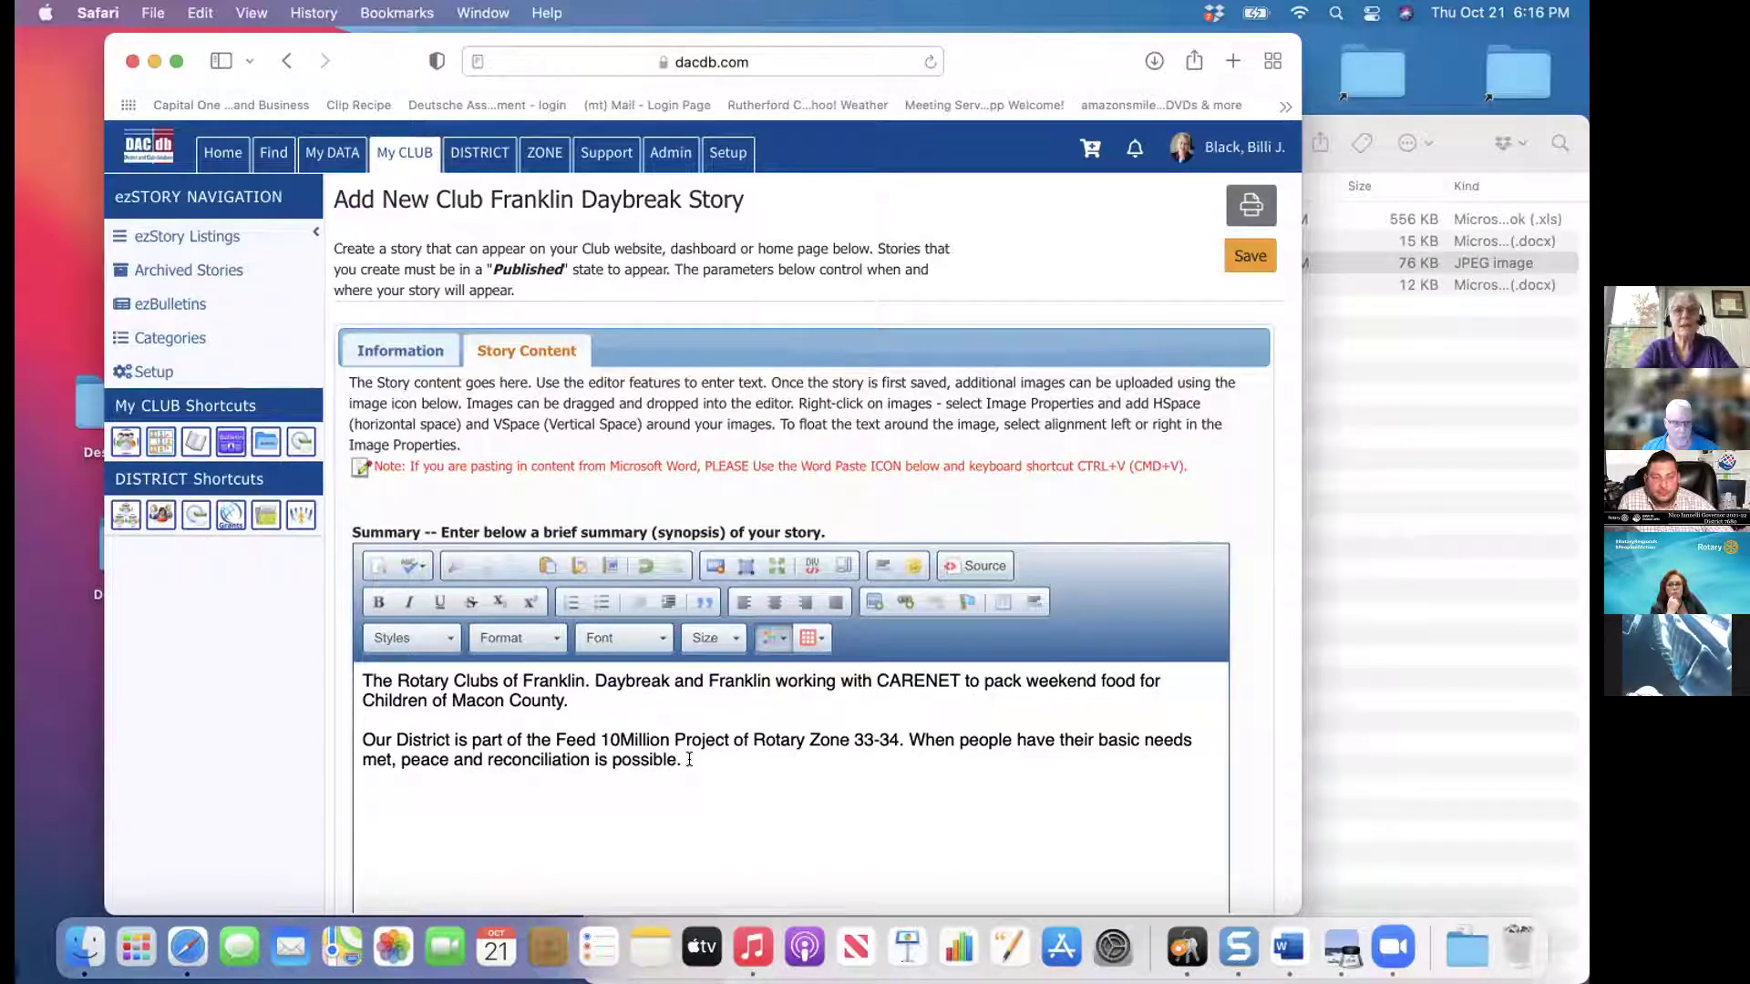
click(578, 699)
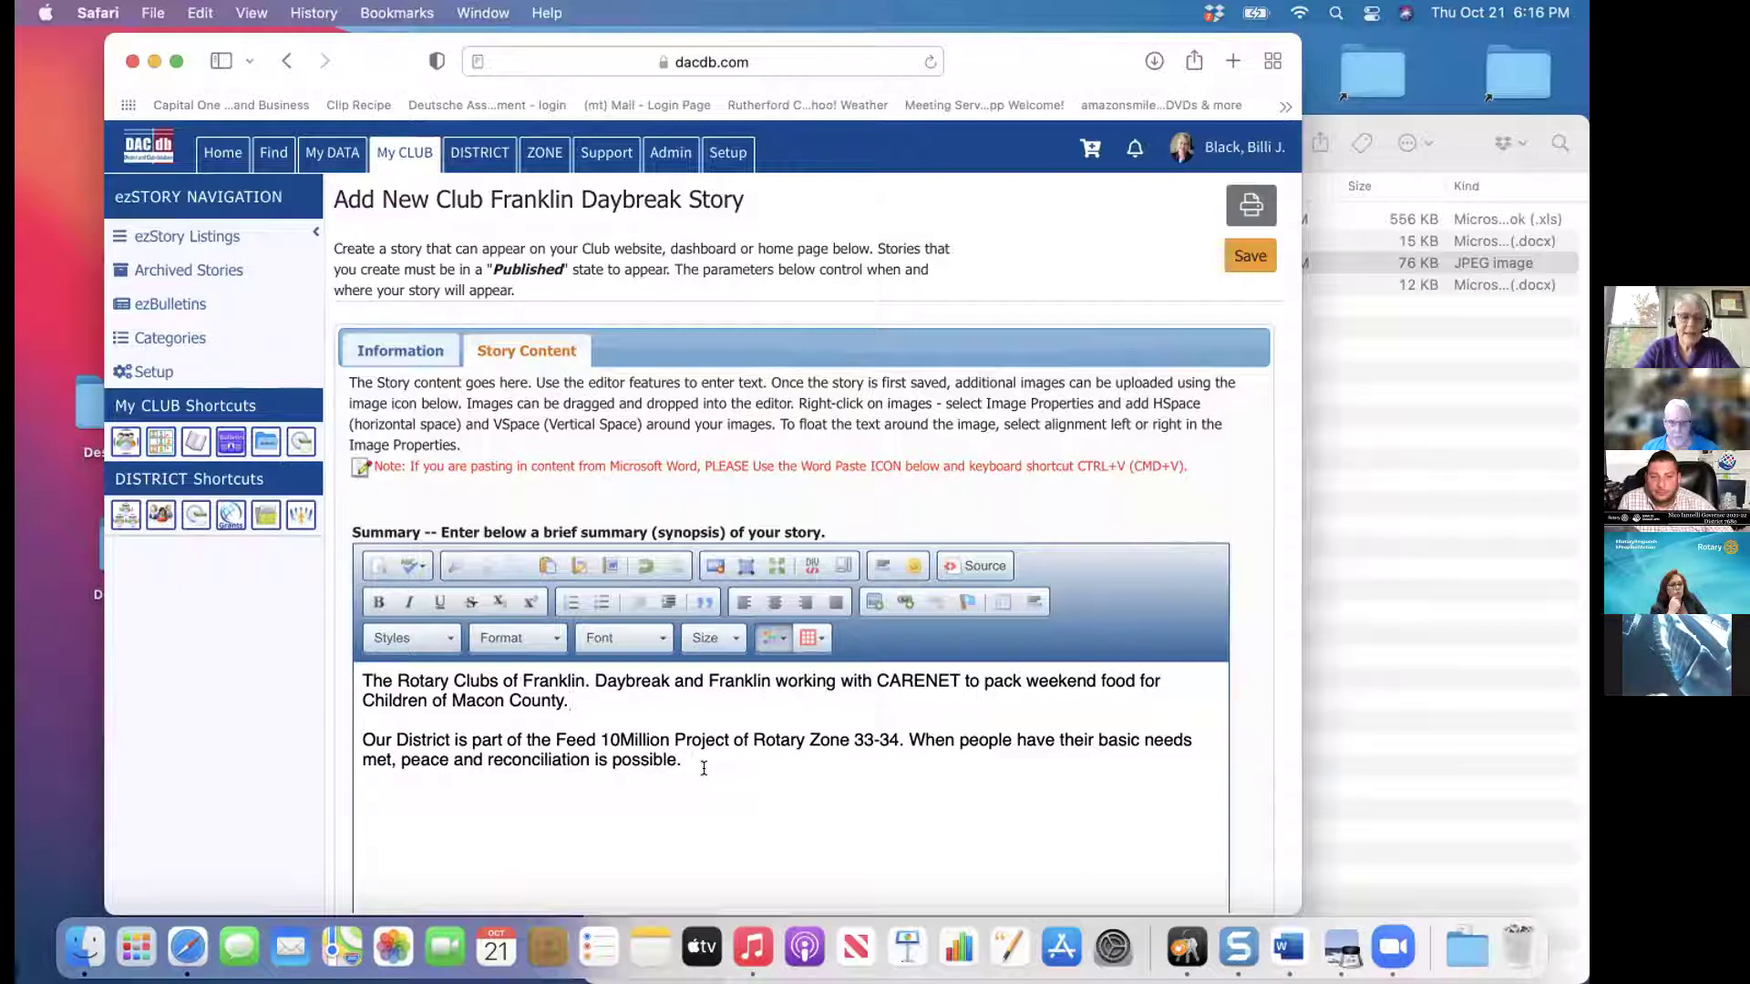
drag(704, 768, 354, 680)
key(super+c)
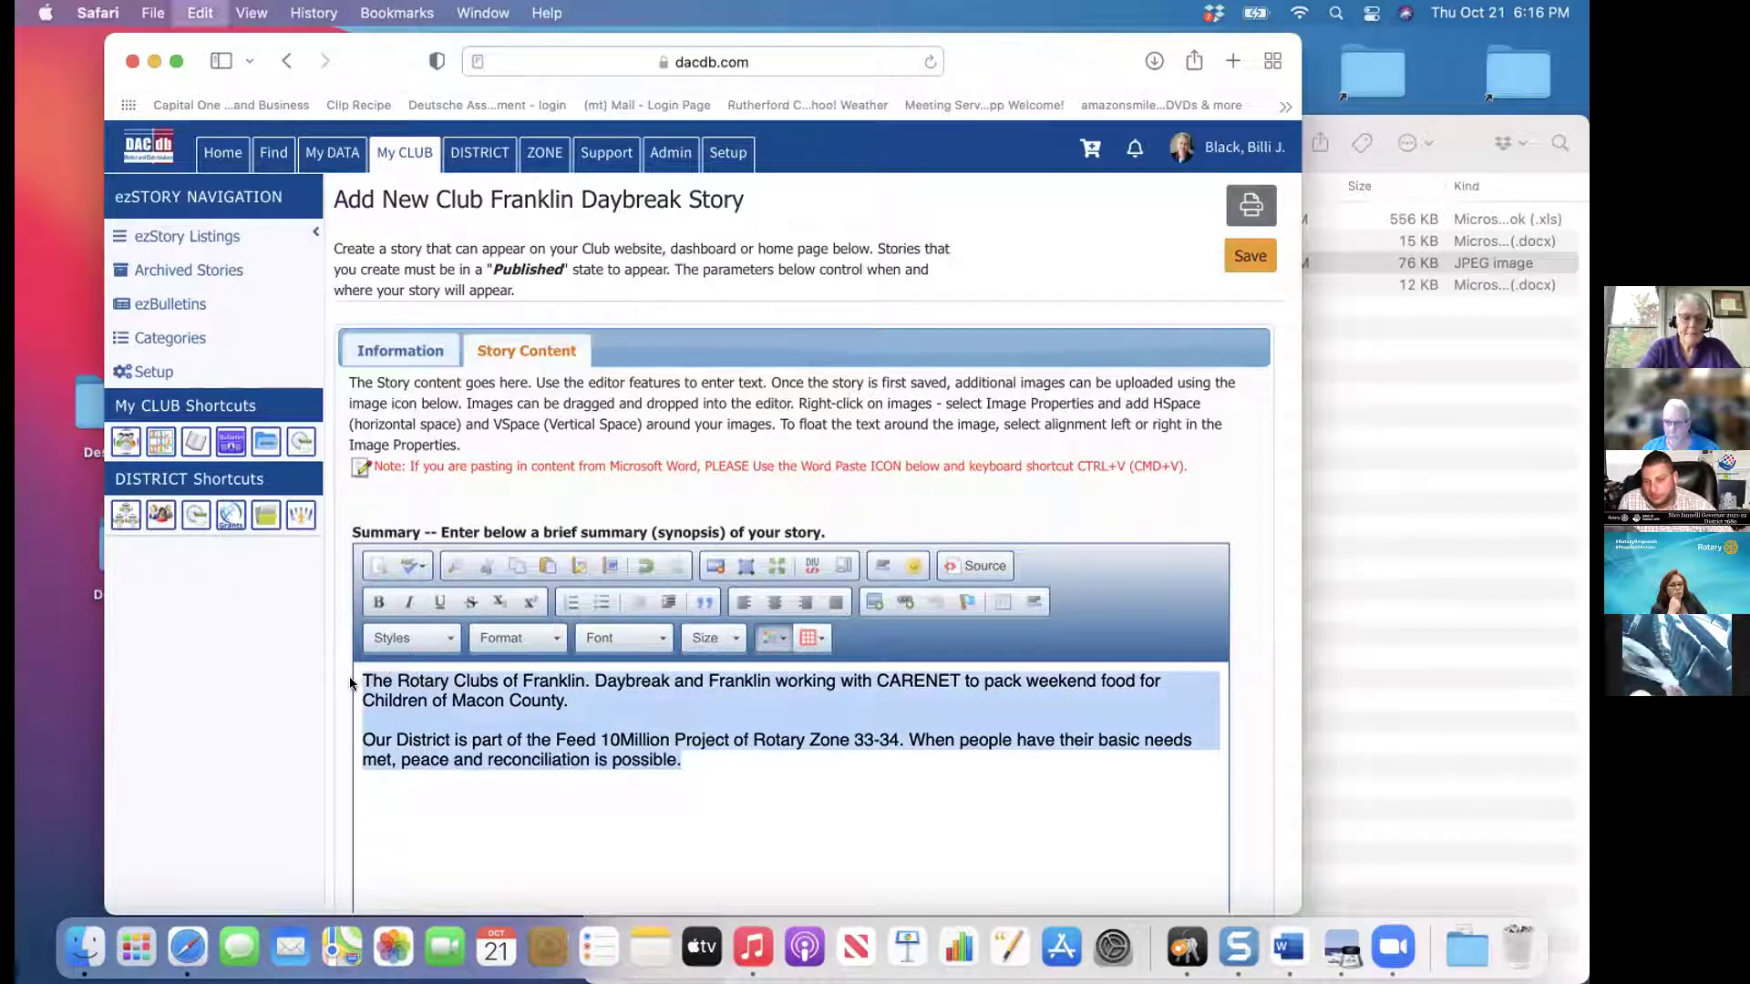
Paste both paragraphs into the full story description and delete the 'Our District' paragraph from the Summary
click(844, 877)
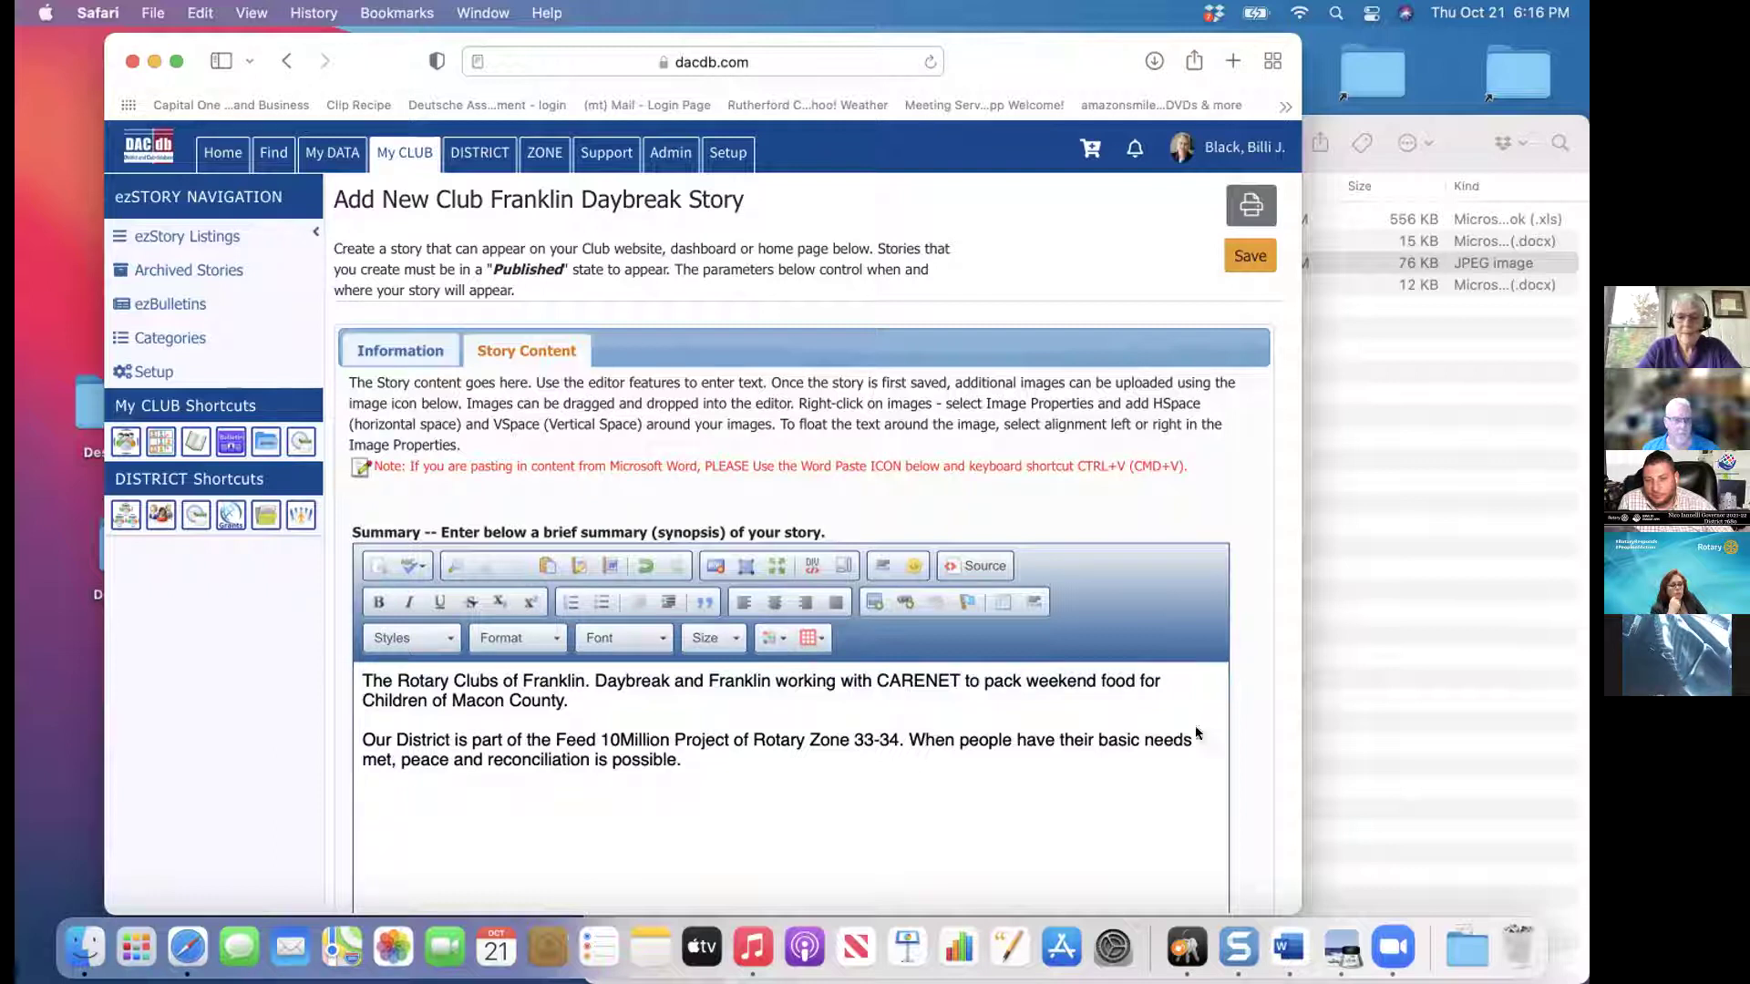
scroll(802, 547, down, 10)
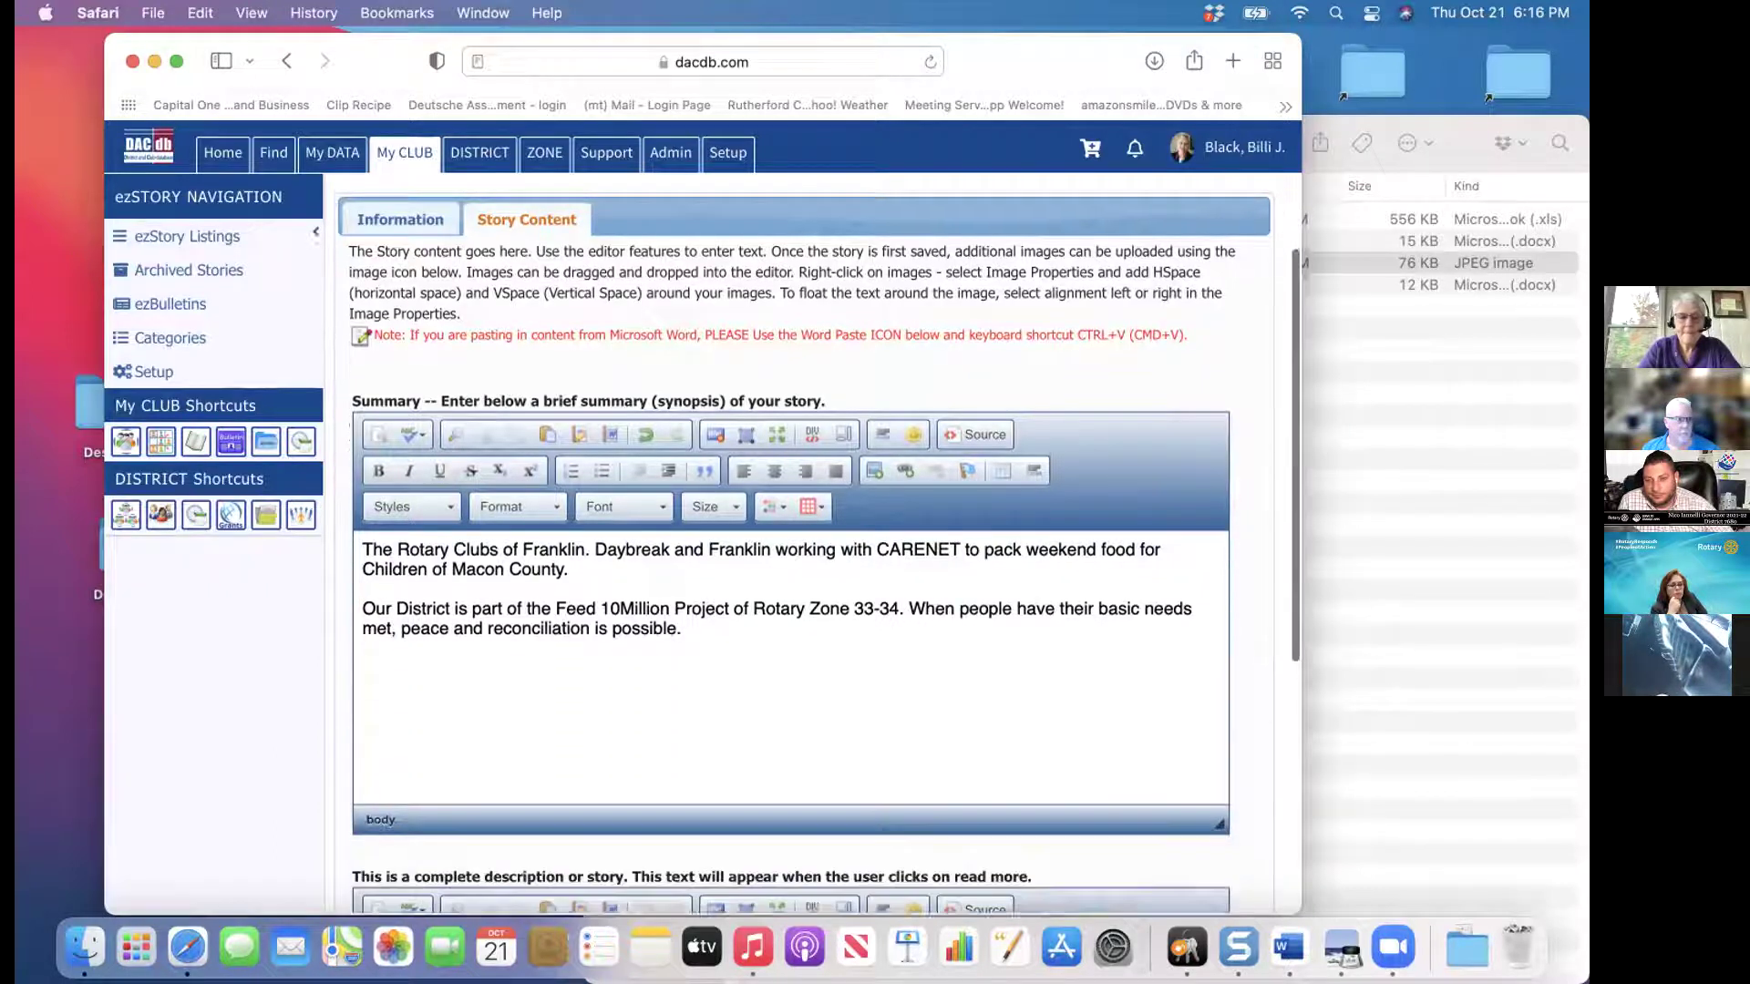
click(1063, 679)
key(super+v)
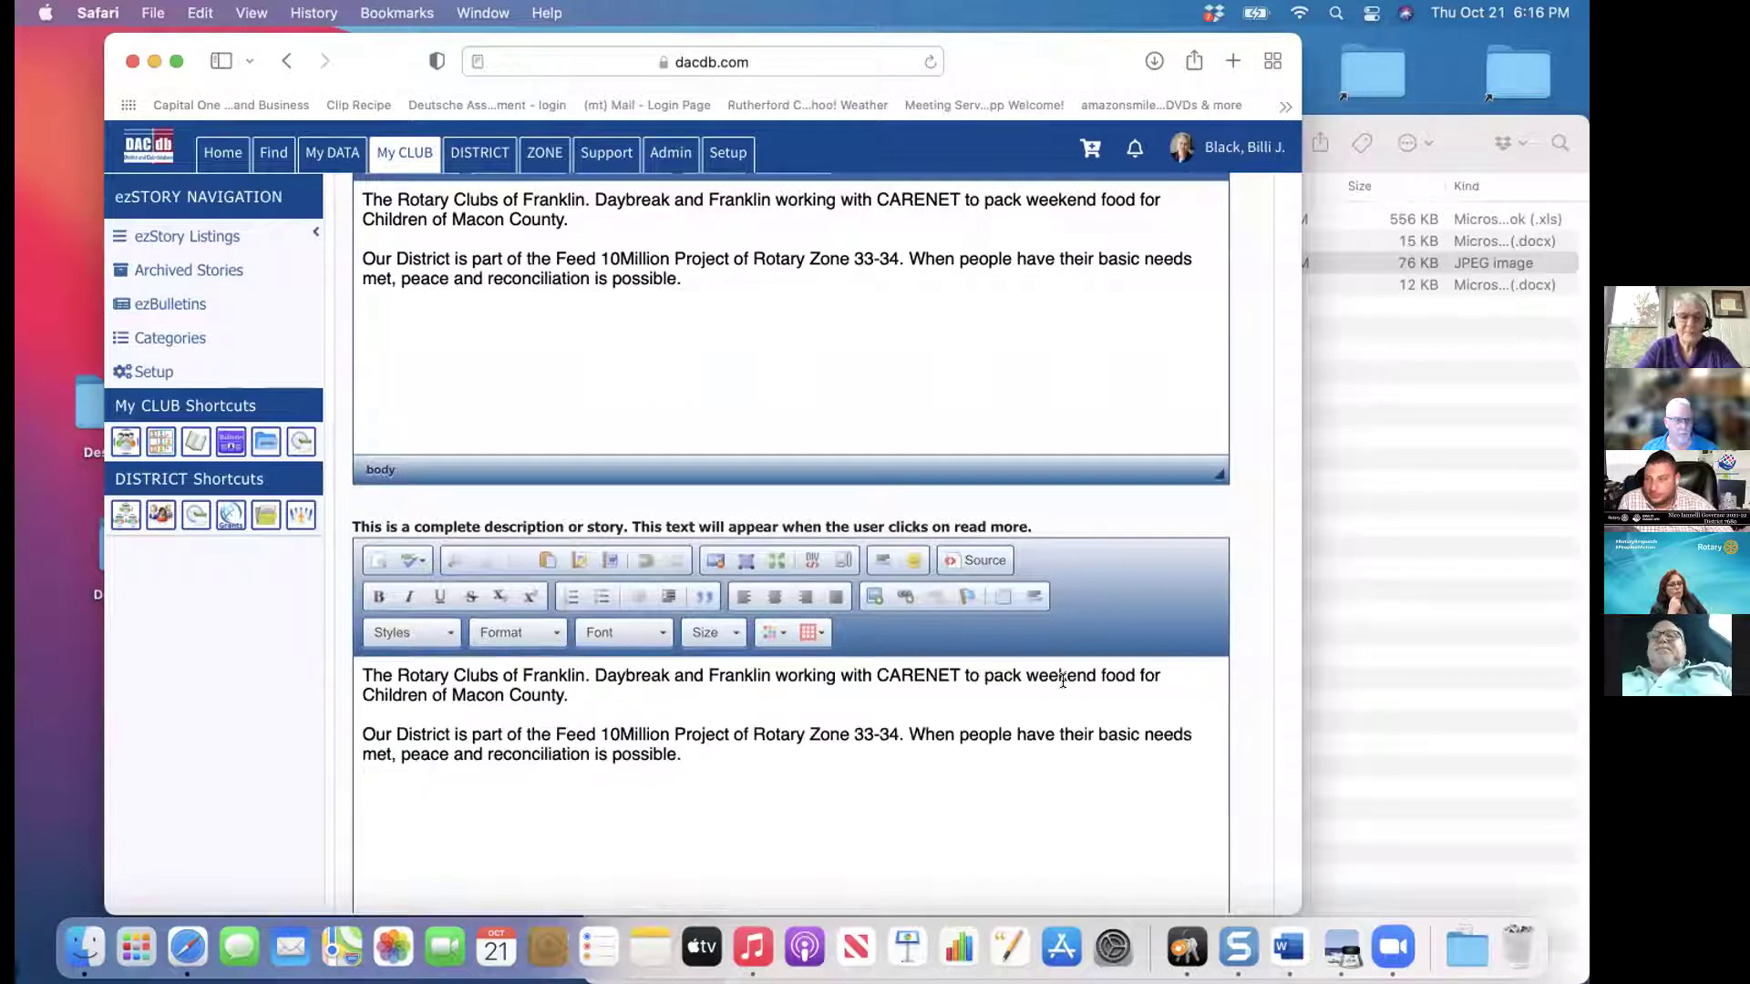
drag(684, 279, 360, 258)
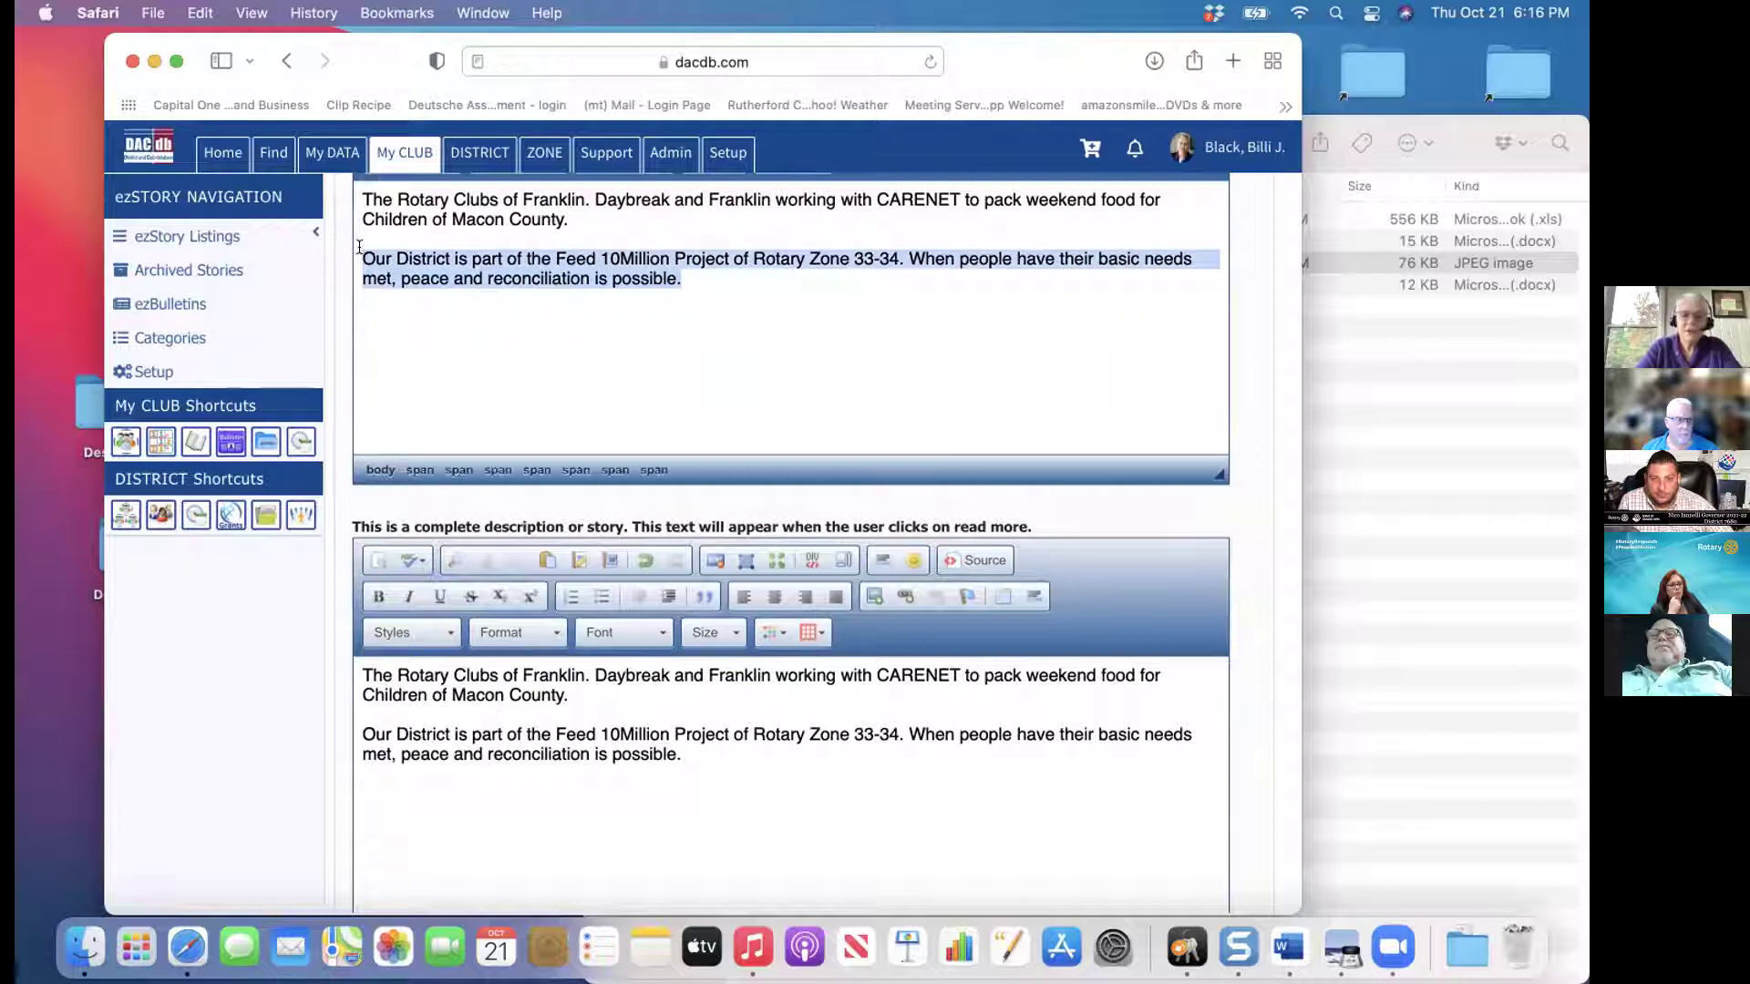
key(BackSpace)
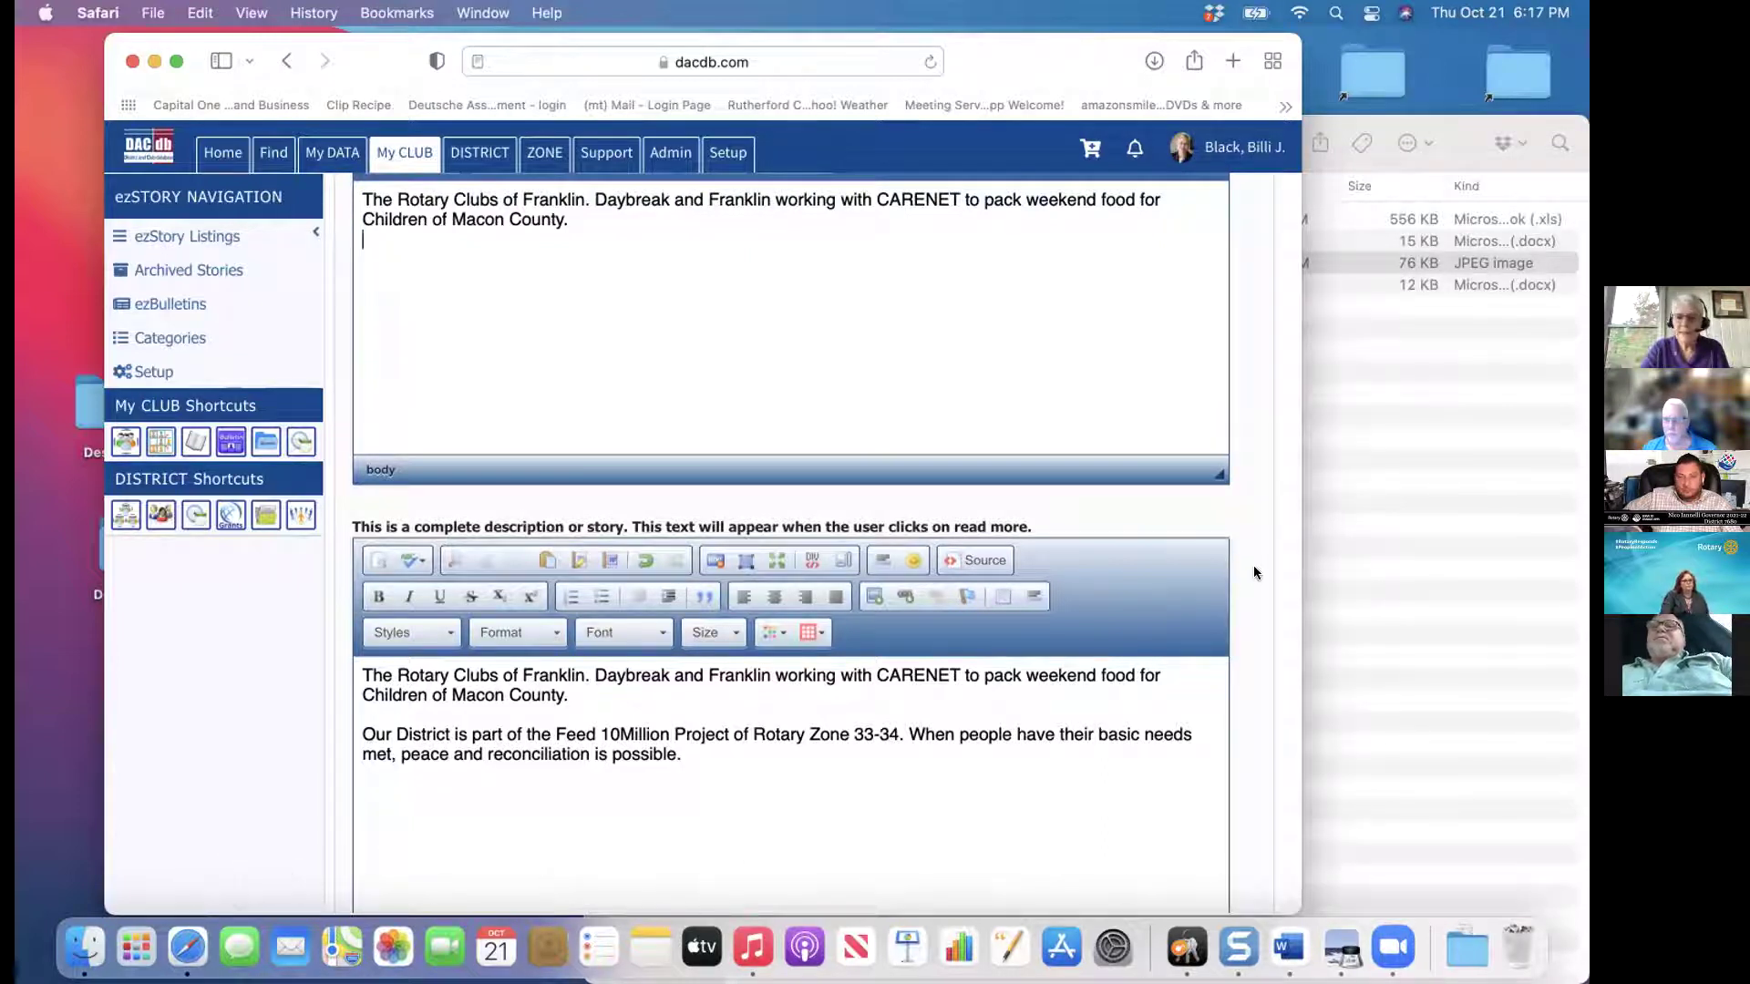
Bring the RCFD Finder folder with the 'together we serve' JPEG to the front
click(1315, 572)
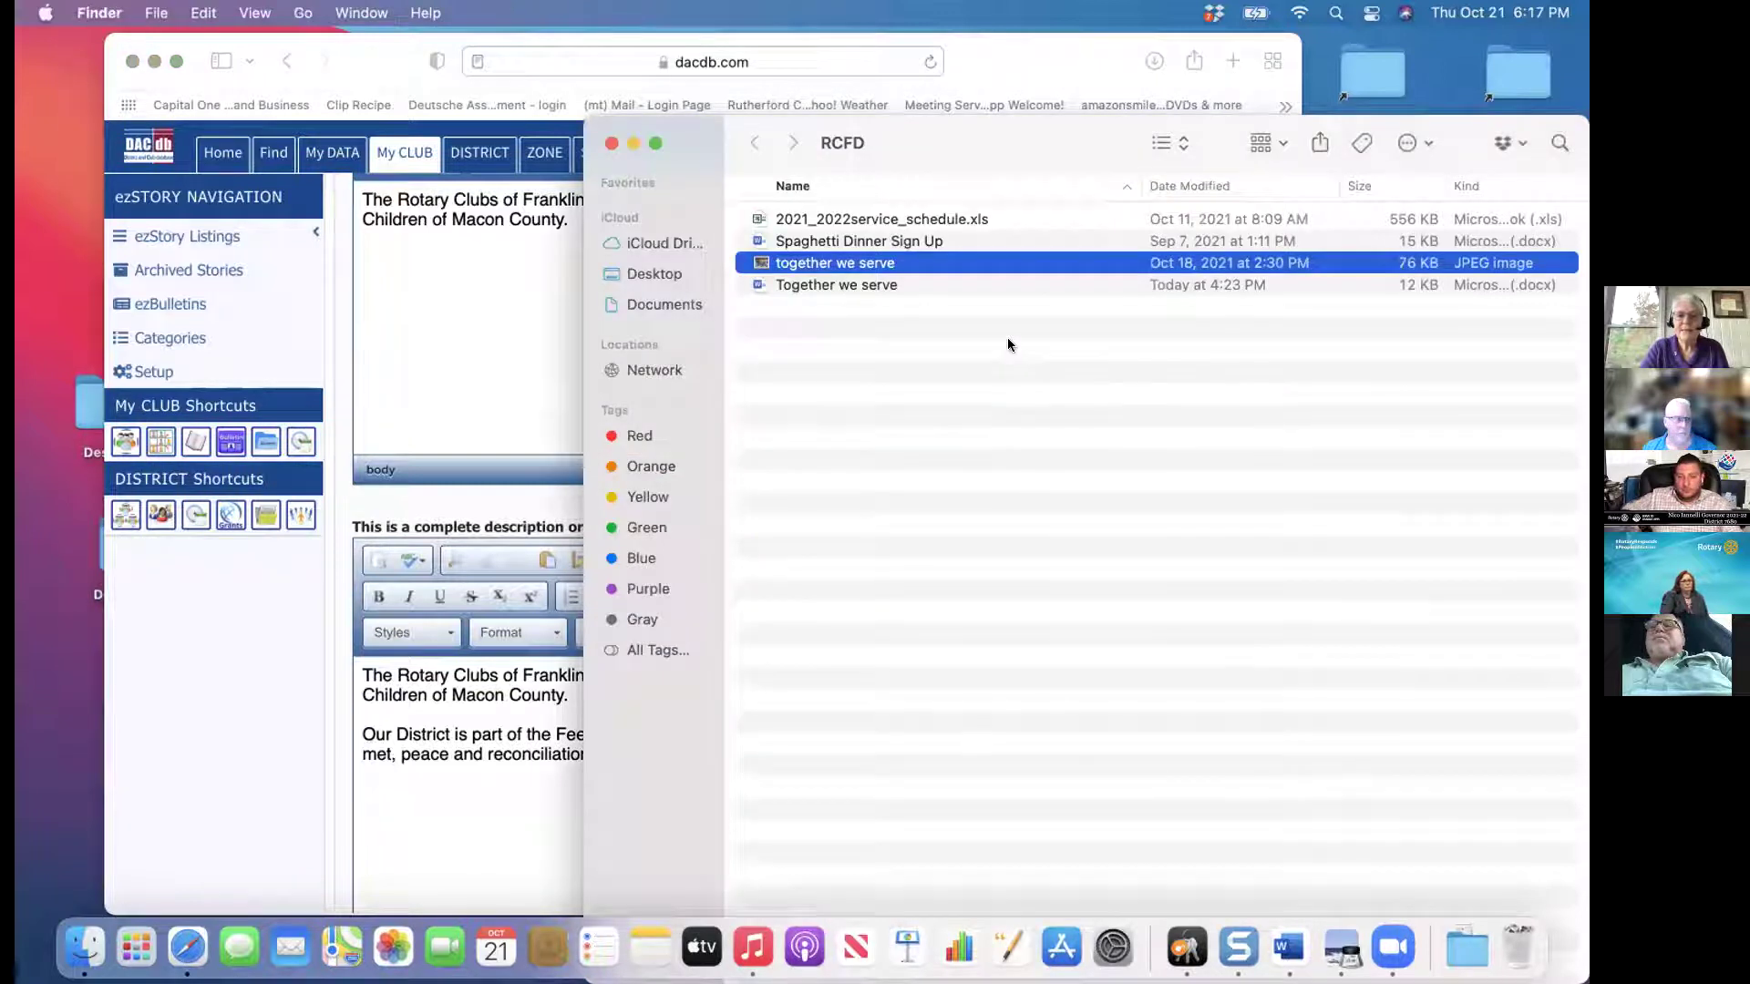
Open the 'together we serve' JPEG in Preview and paste the photo into the story Summary
double_click(867, 263)
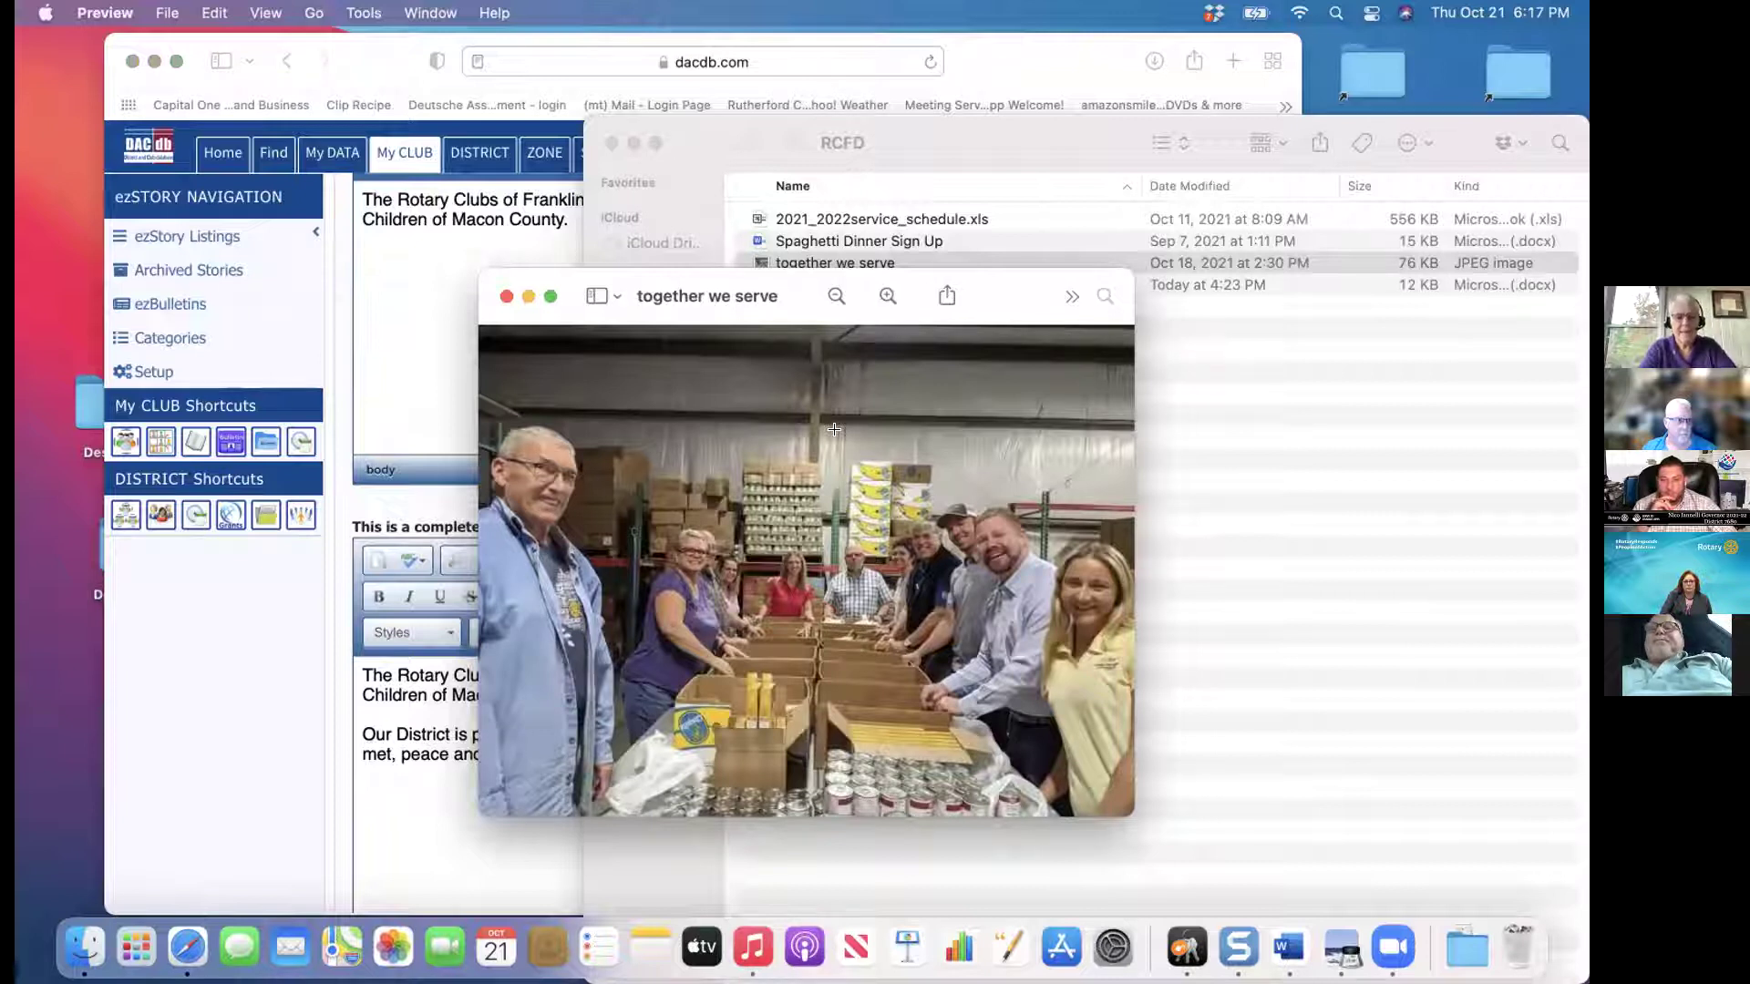
click(441, 276)
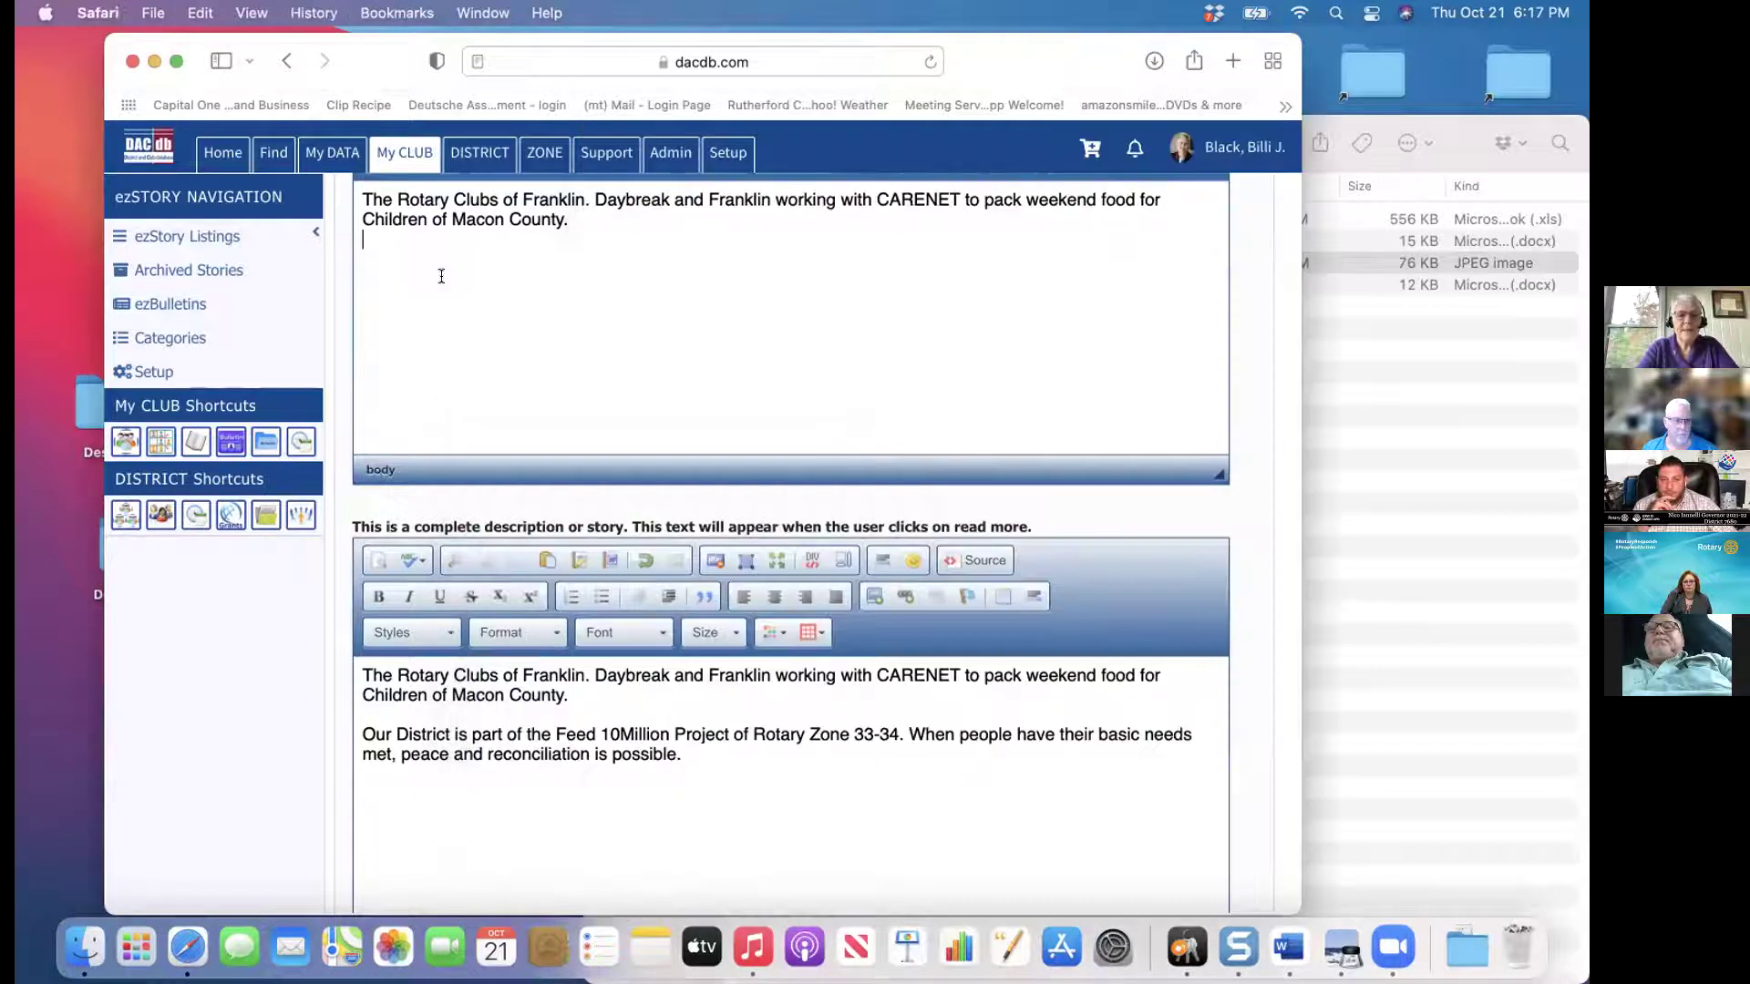
key(super+v)
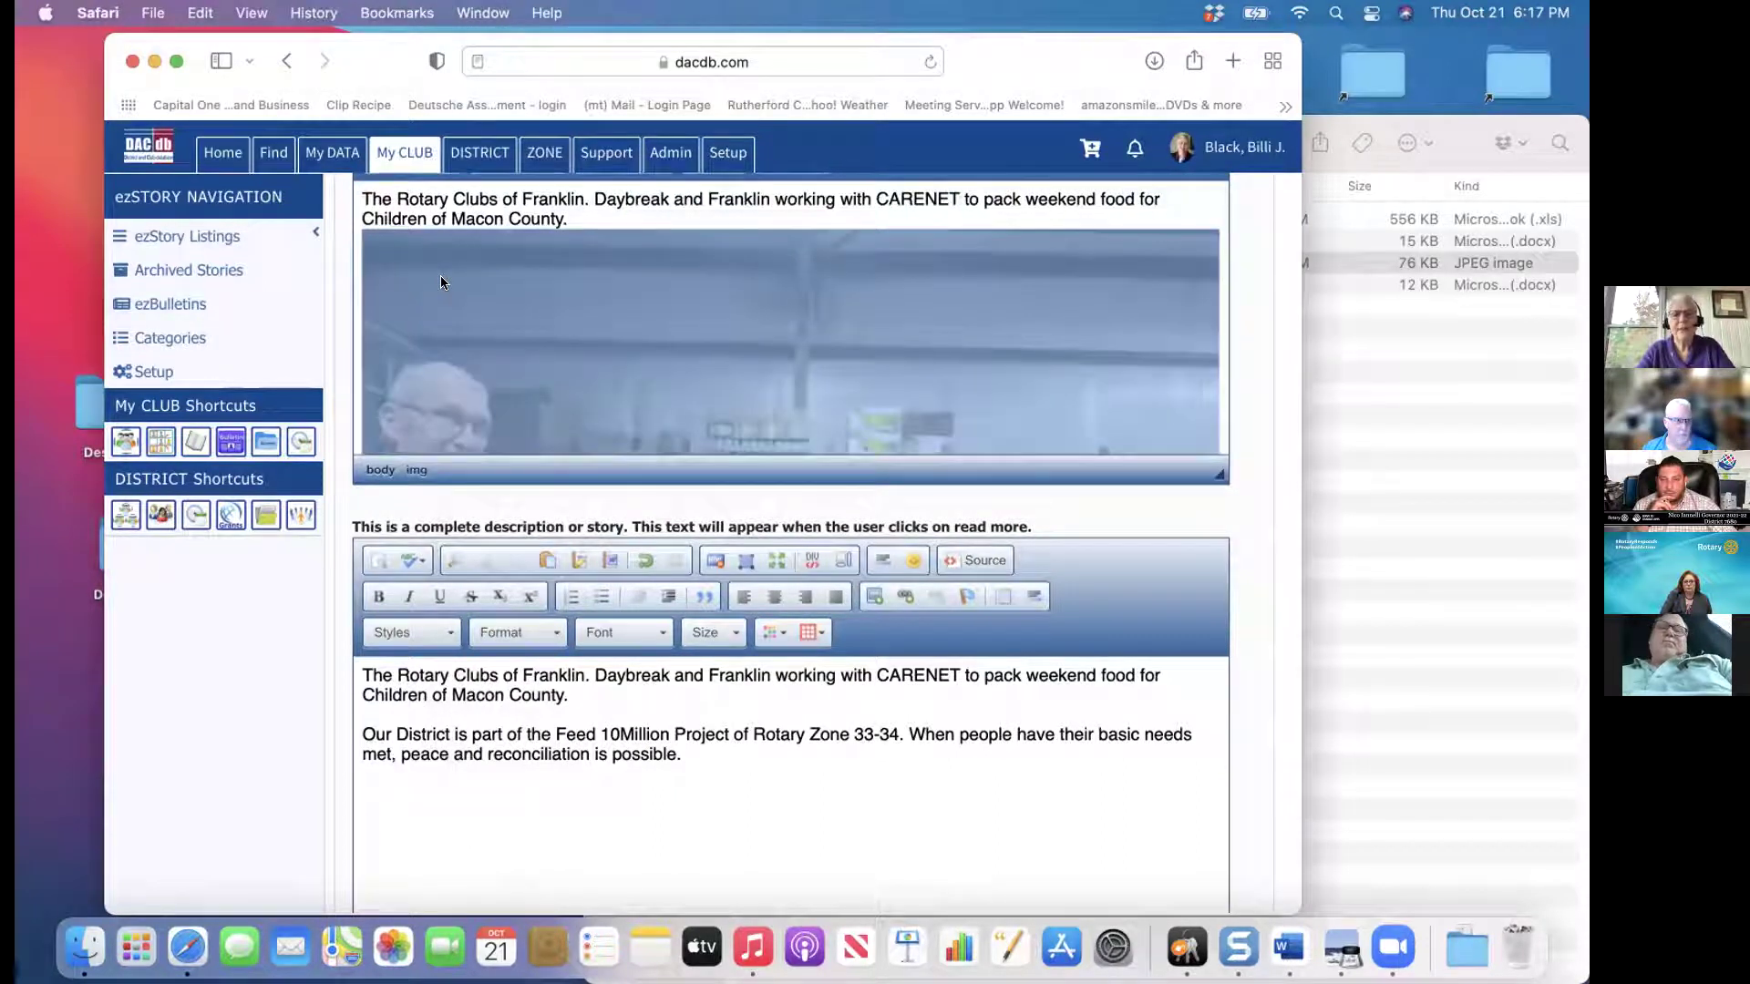
Set the Summary photo's width to 300, border to 23 and alignment to Right
double_click(497, 319)
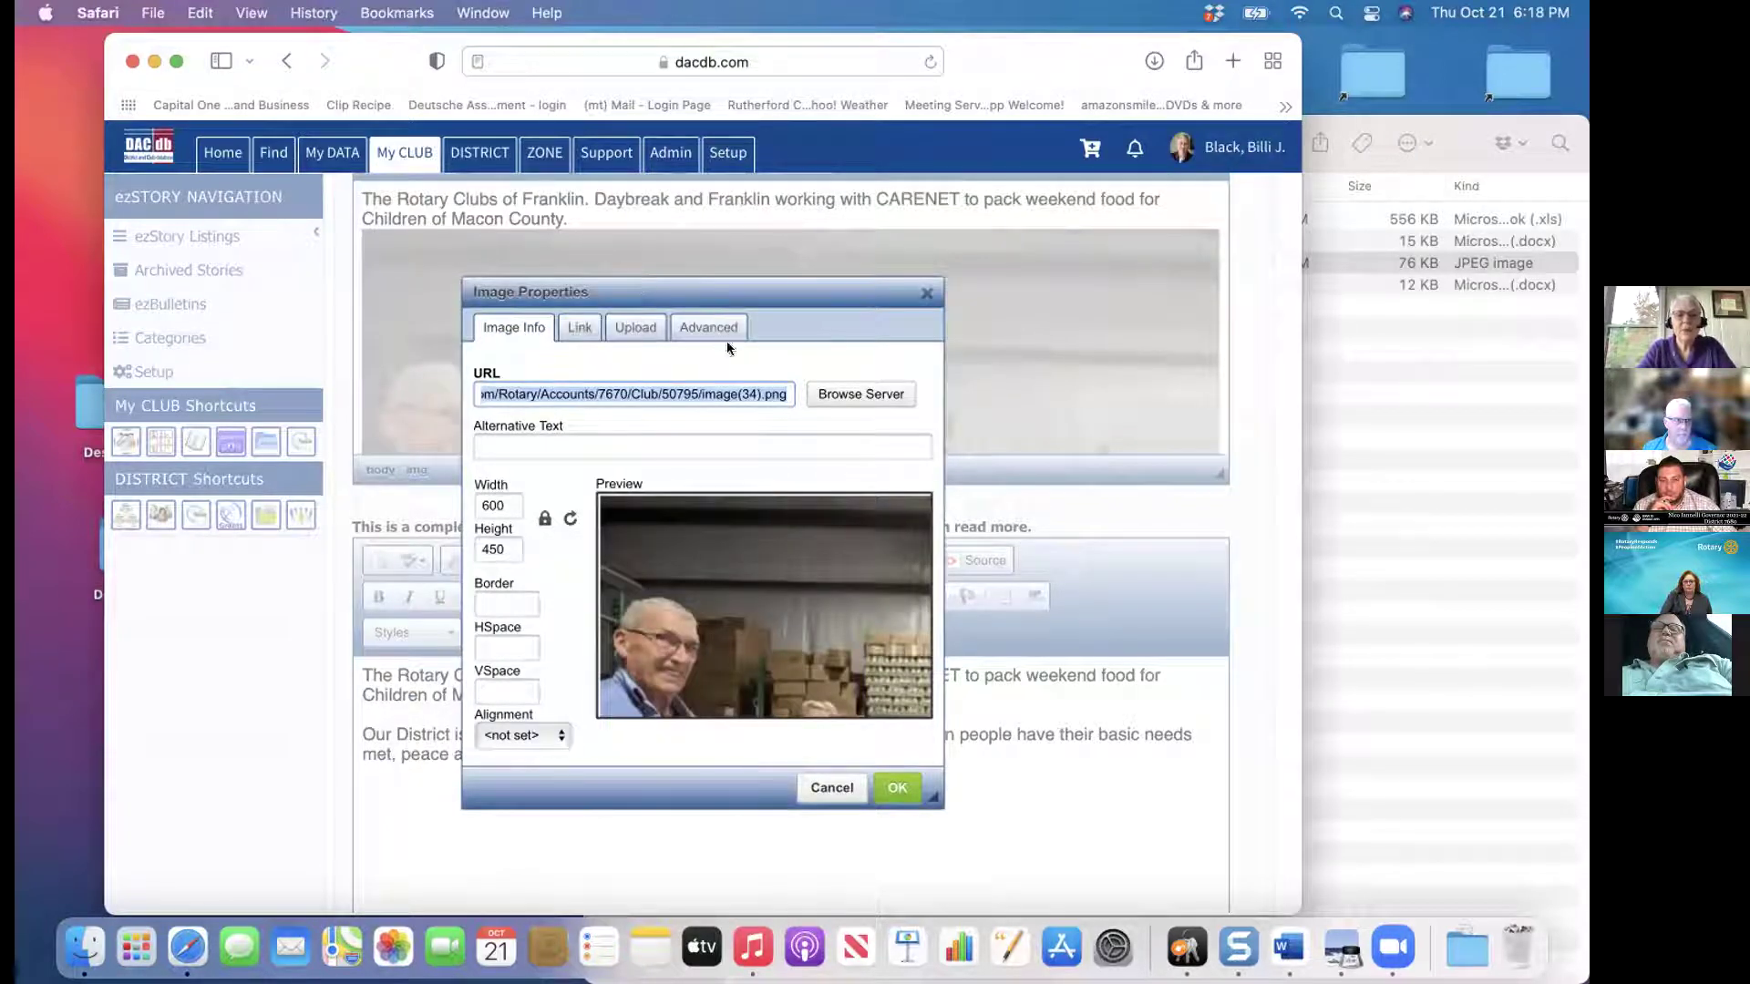
click(509, 500)
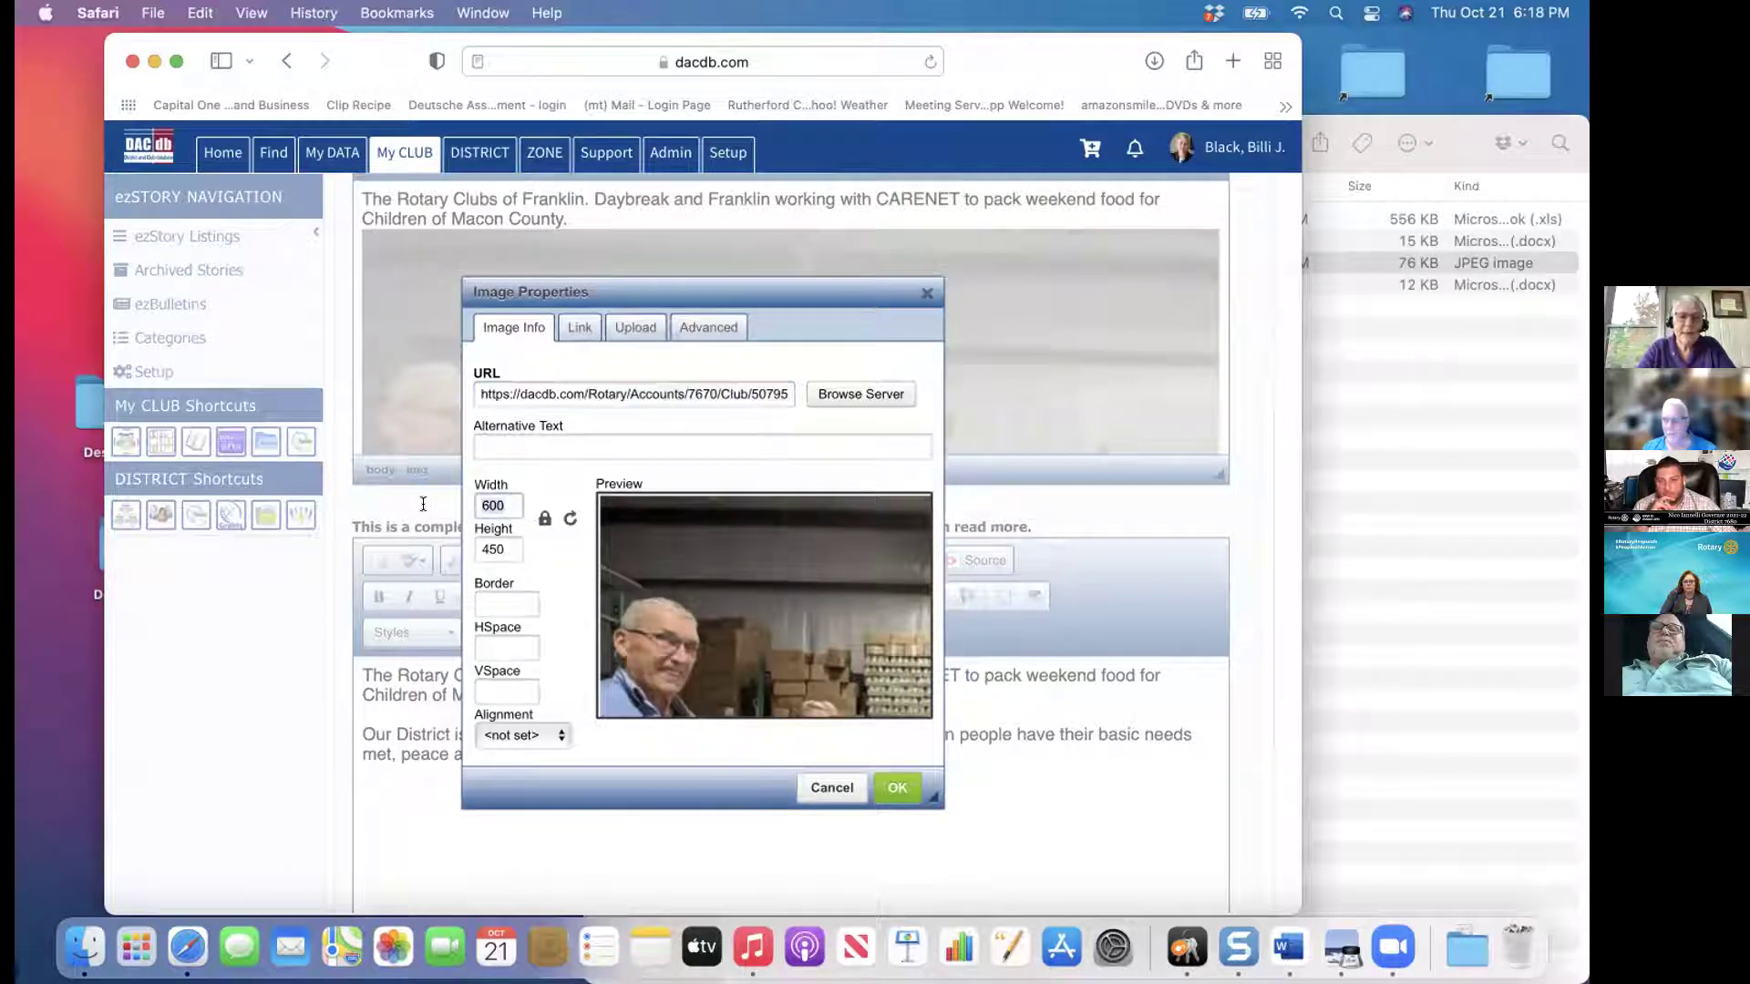
text(300)
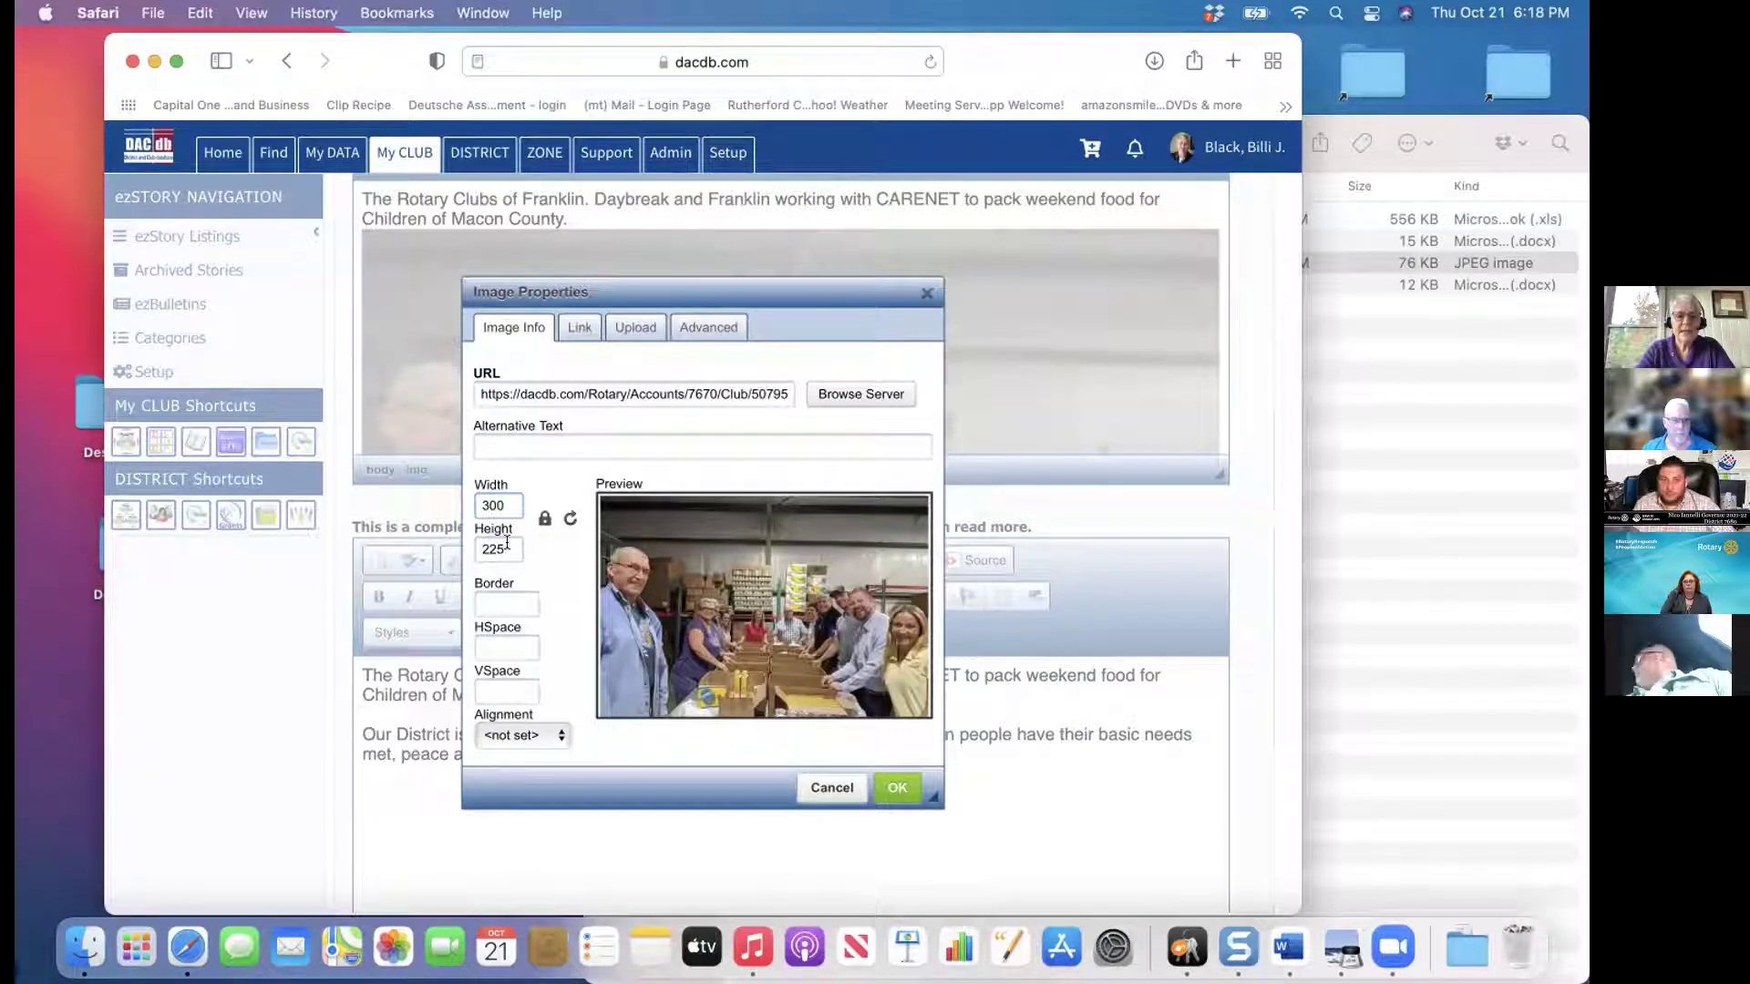
click(512, 600)
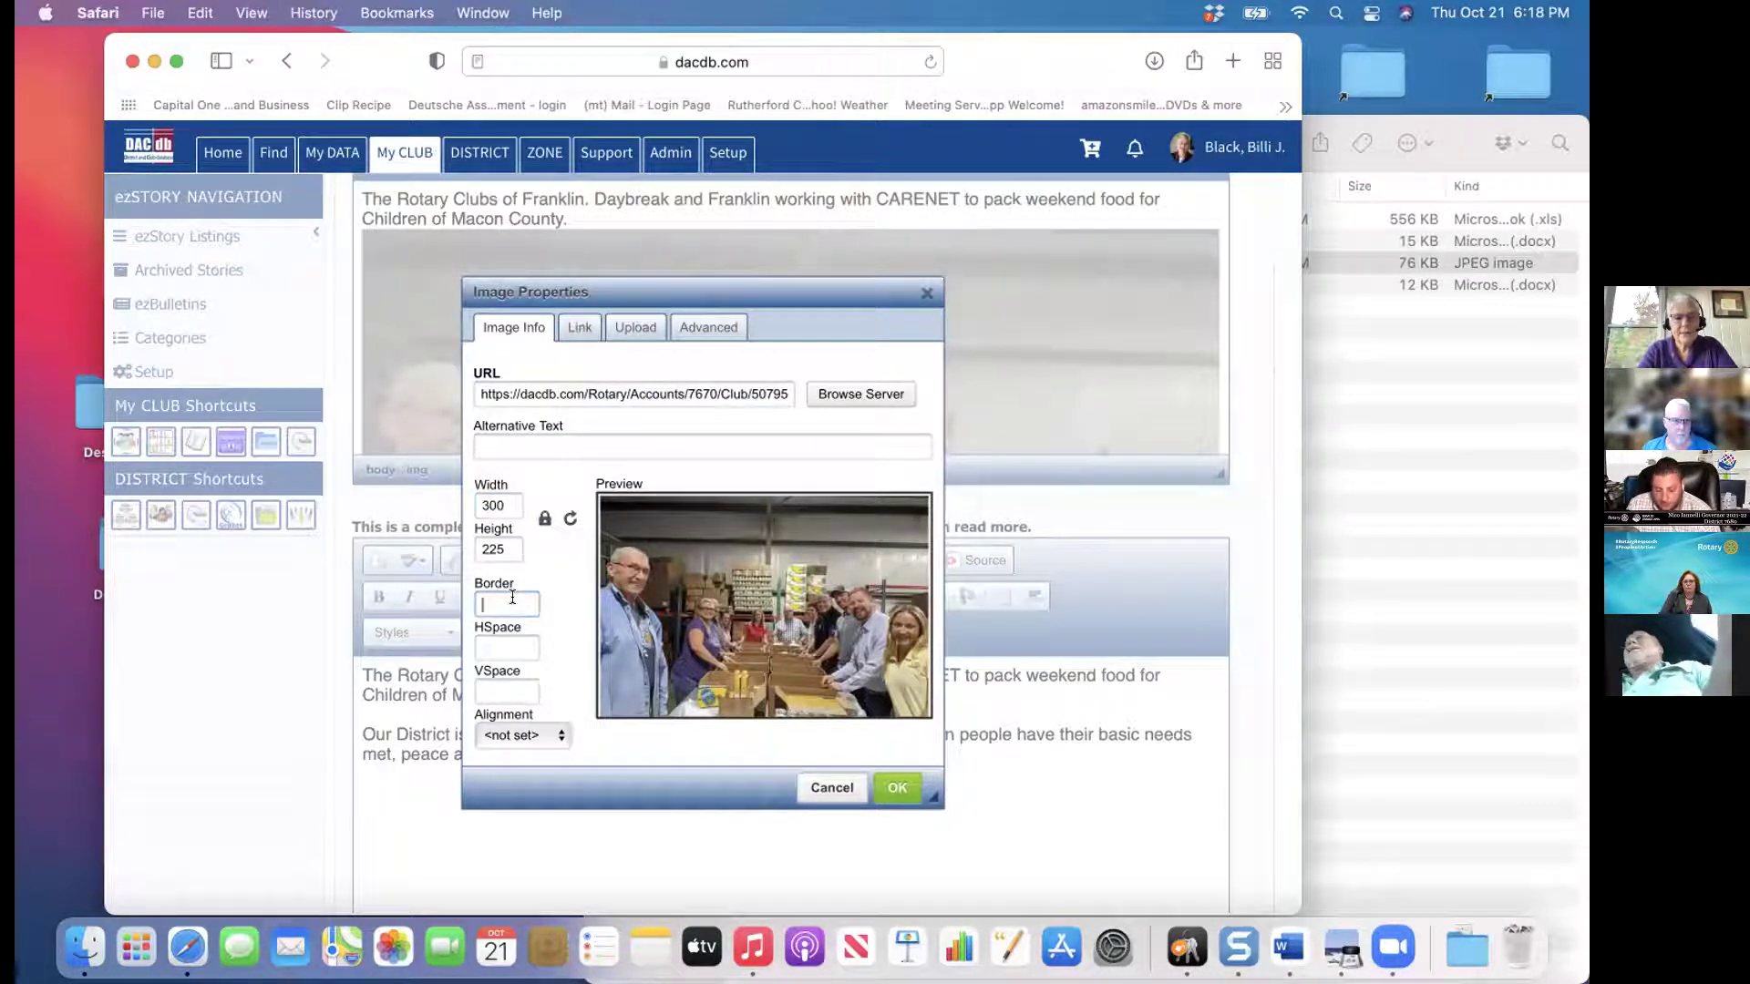
text(2)
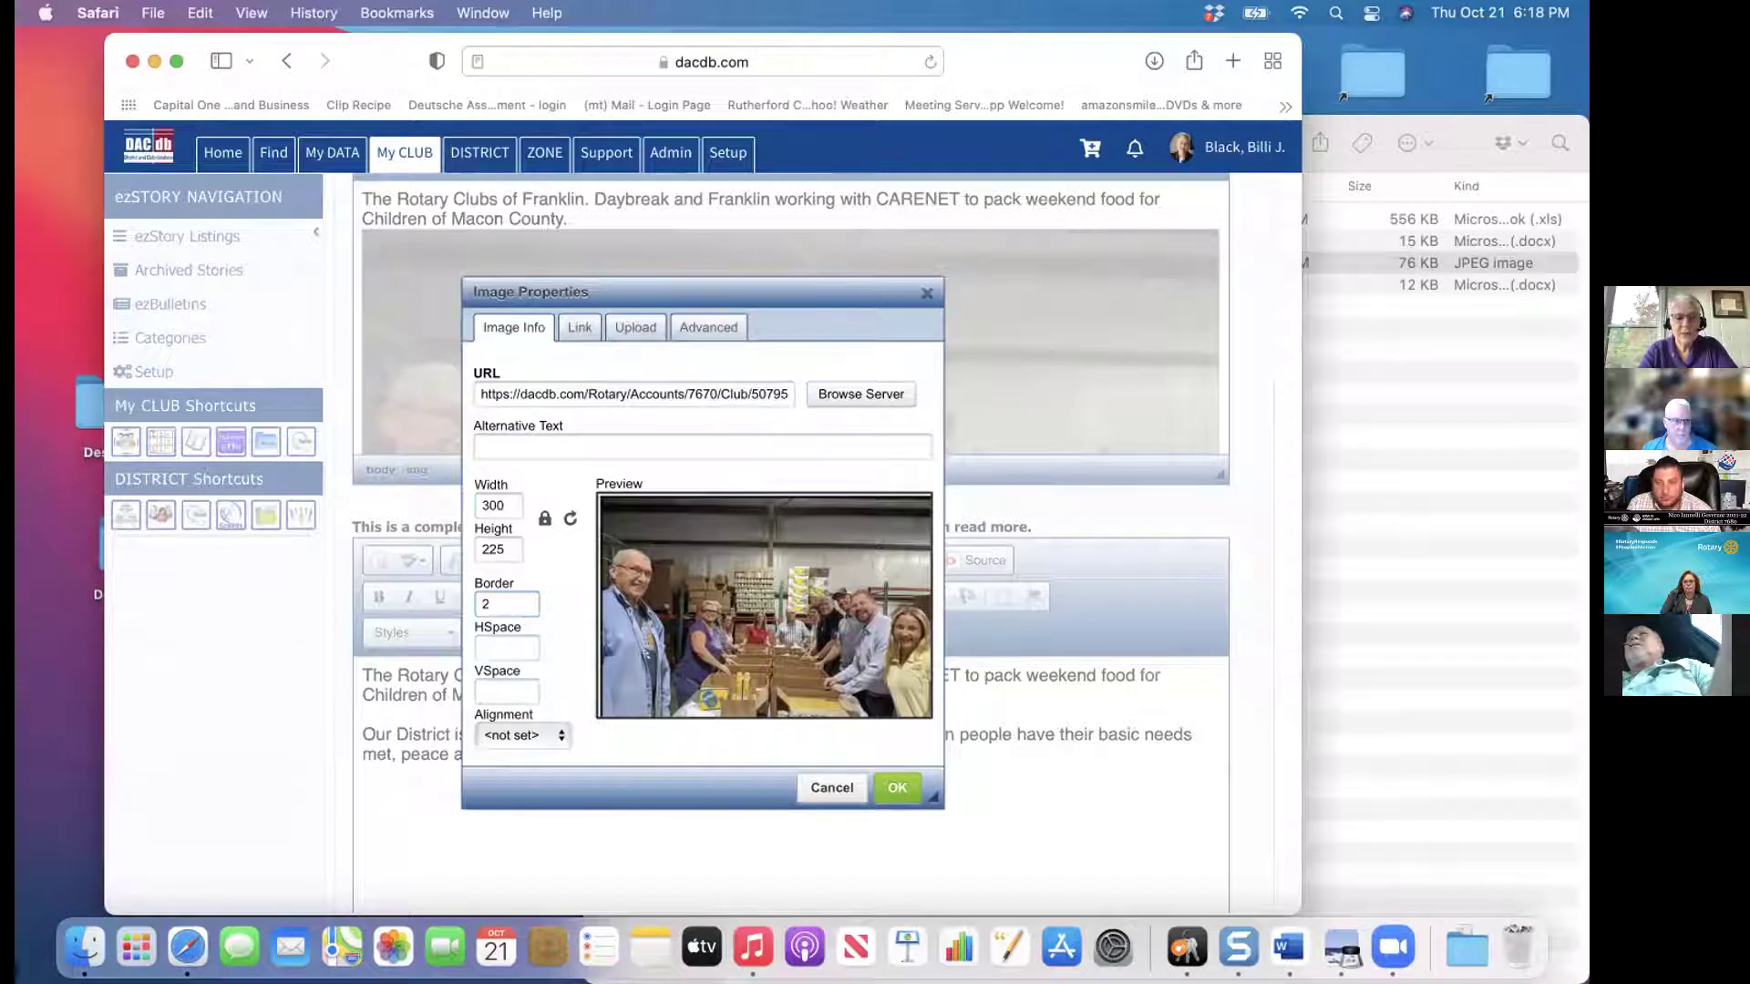
text(3)
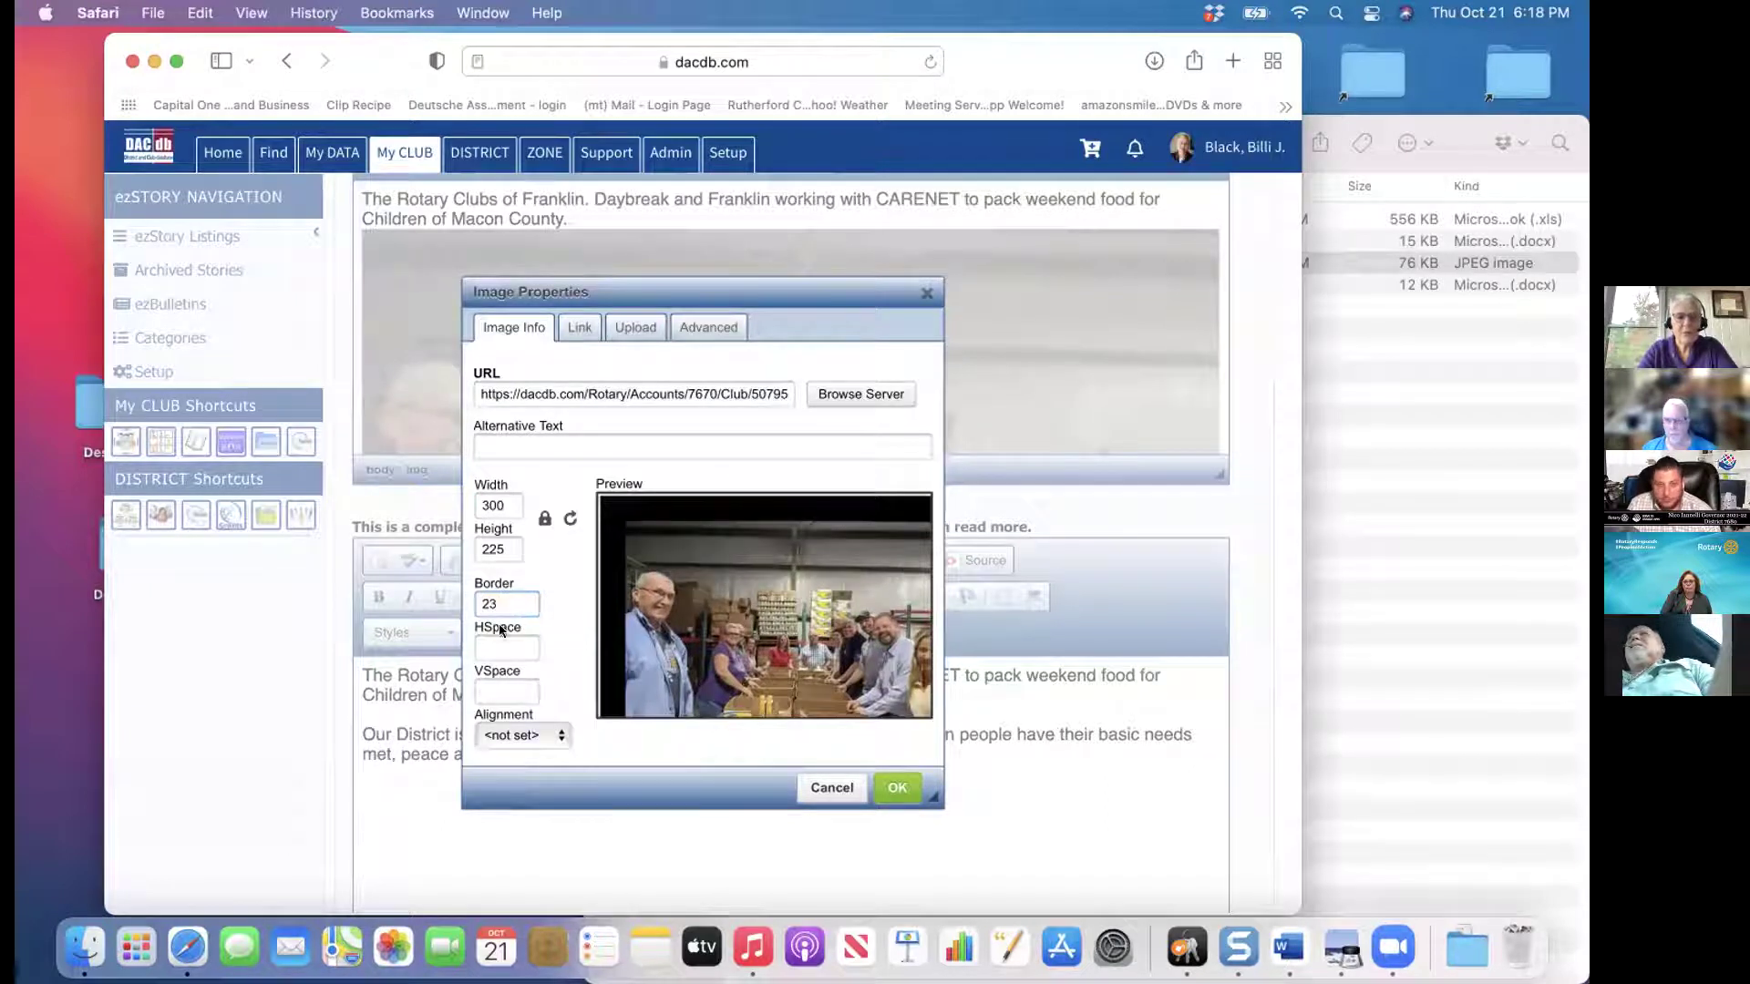
click(538, 735)
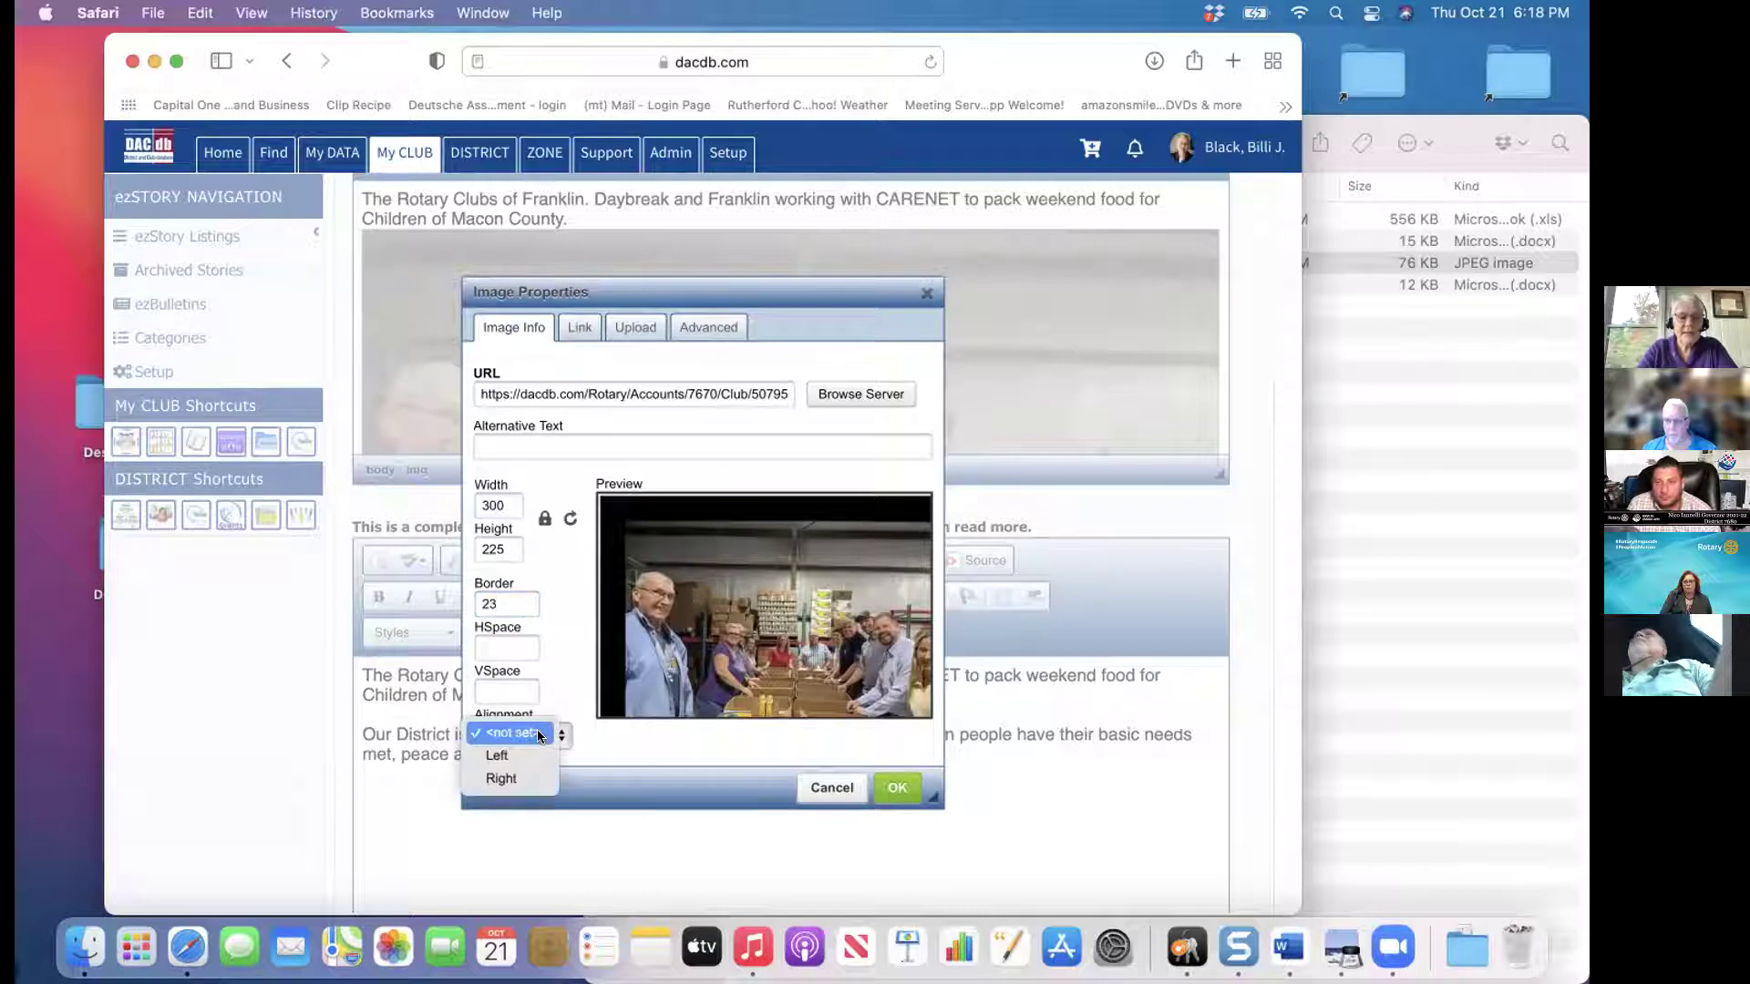
click(509, 778)
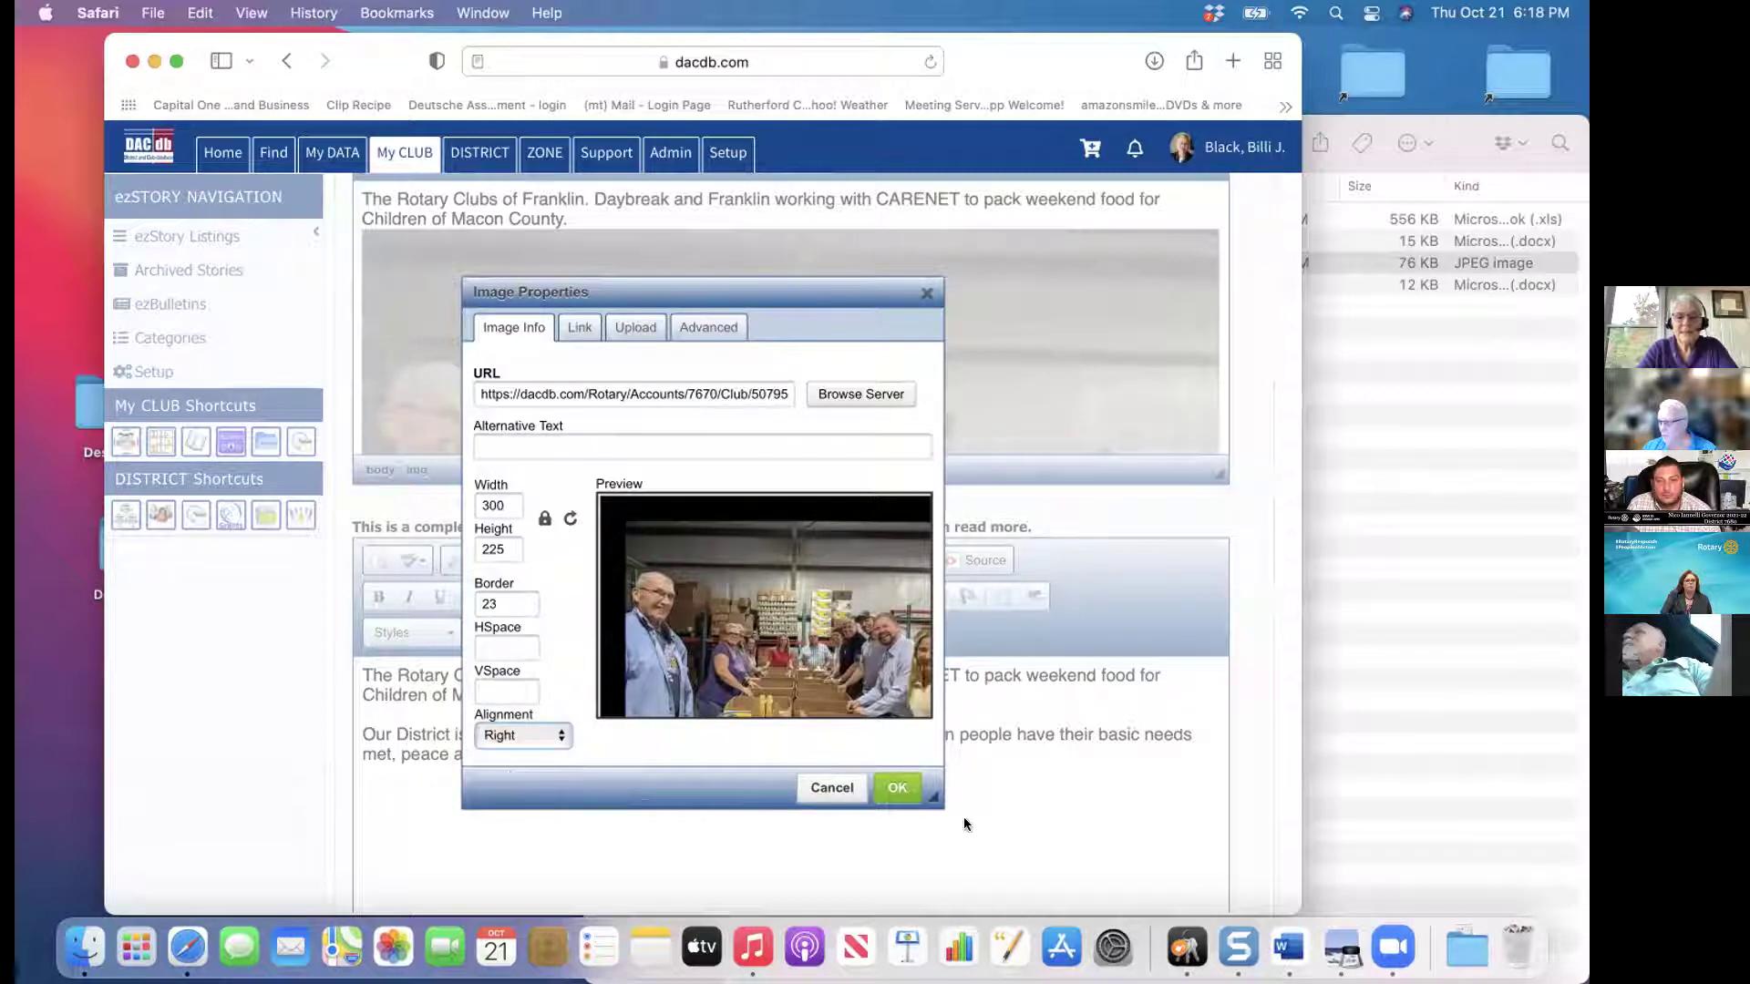
click(895, 790)
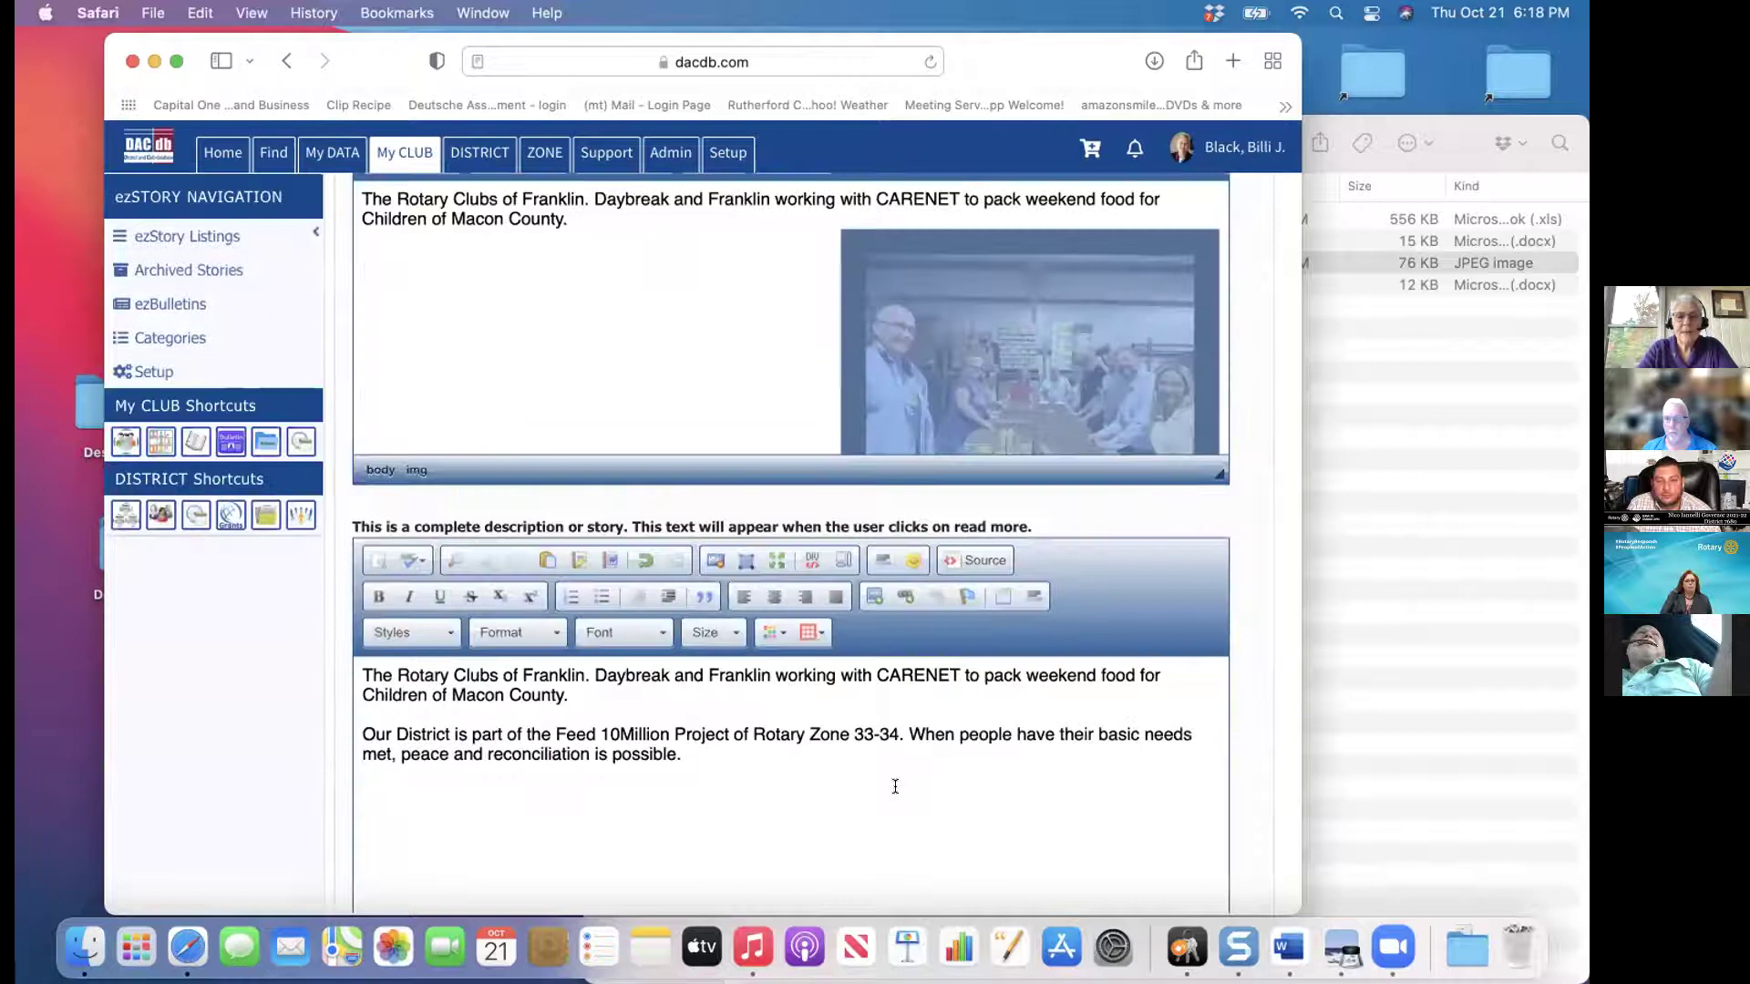
click(782, 395)
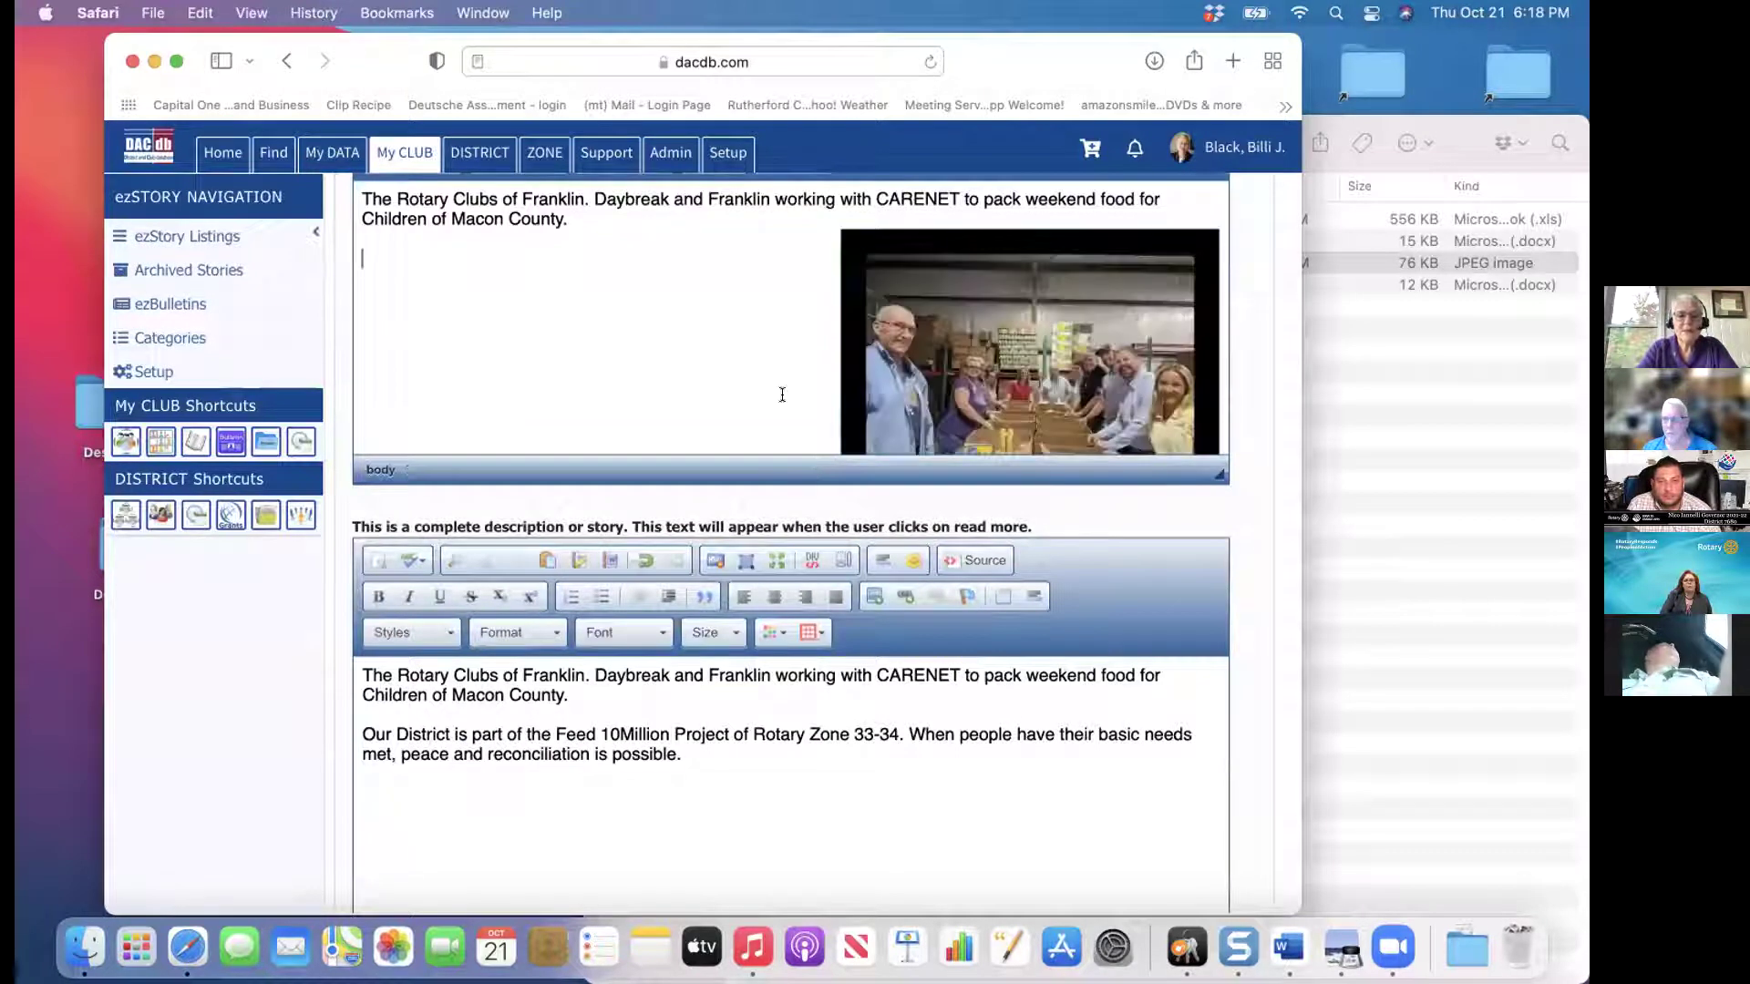
Cut the summary photo's border from 23 to 2, keeping it 300×225 and right-aligned
drag(915, 301, 922, 253)
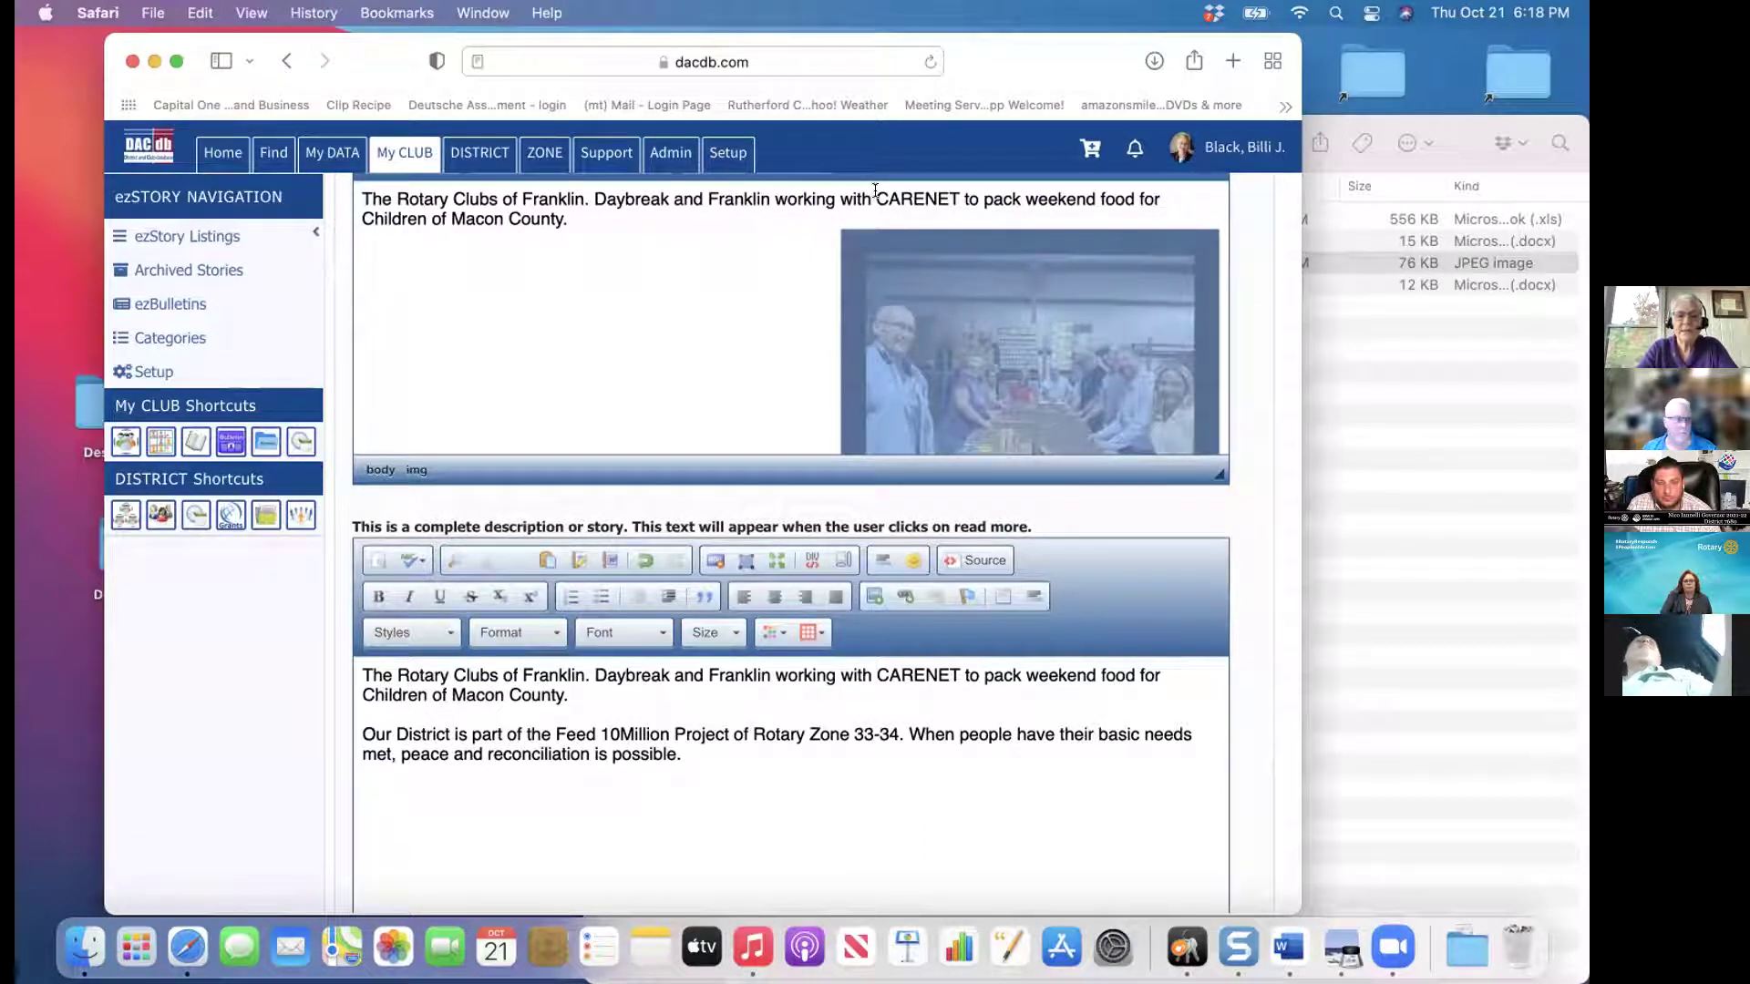
click(874, 192)
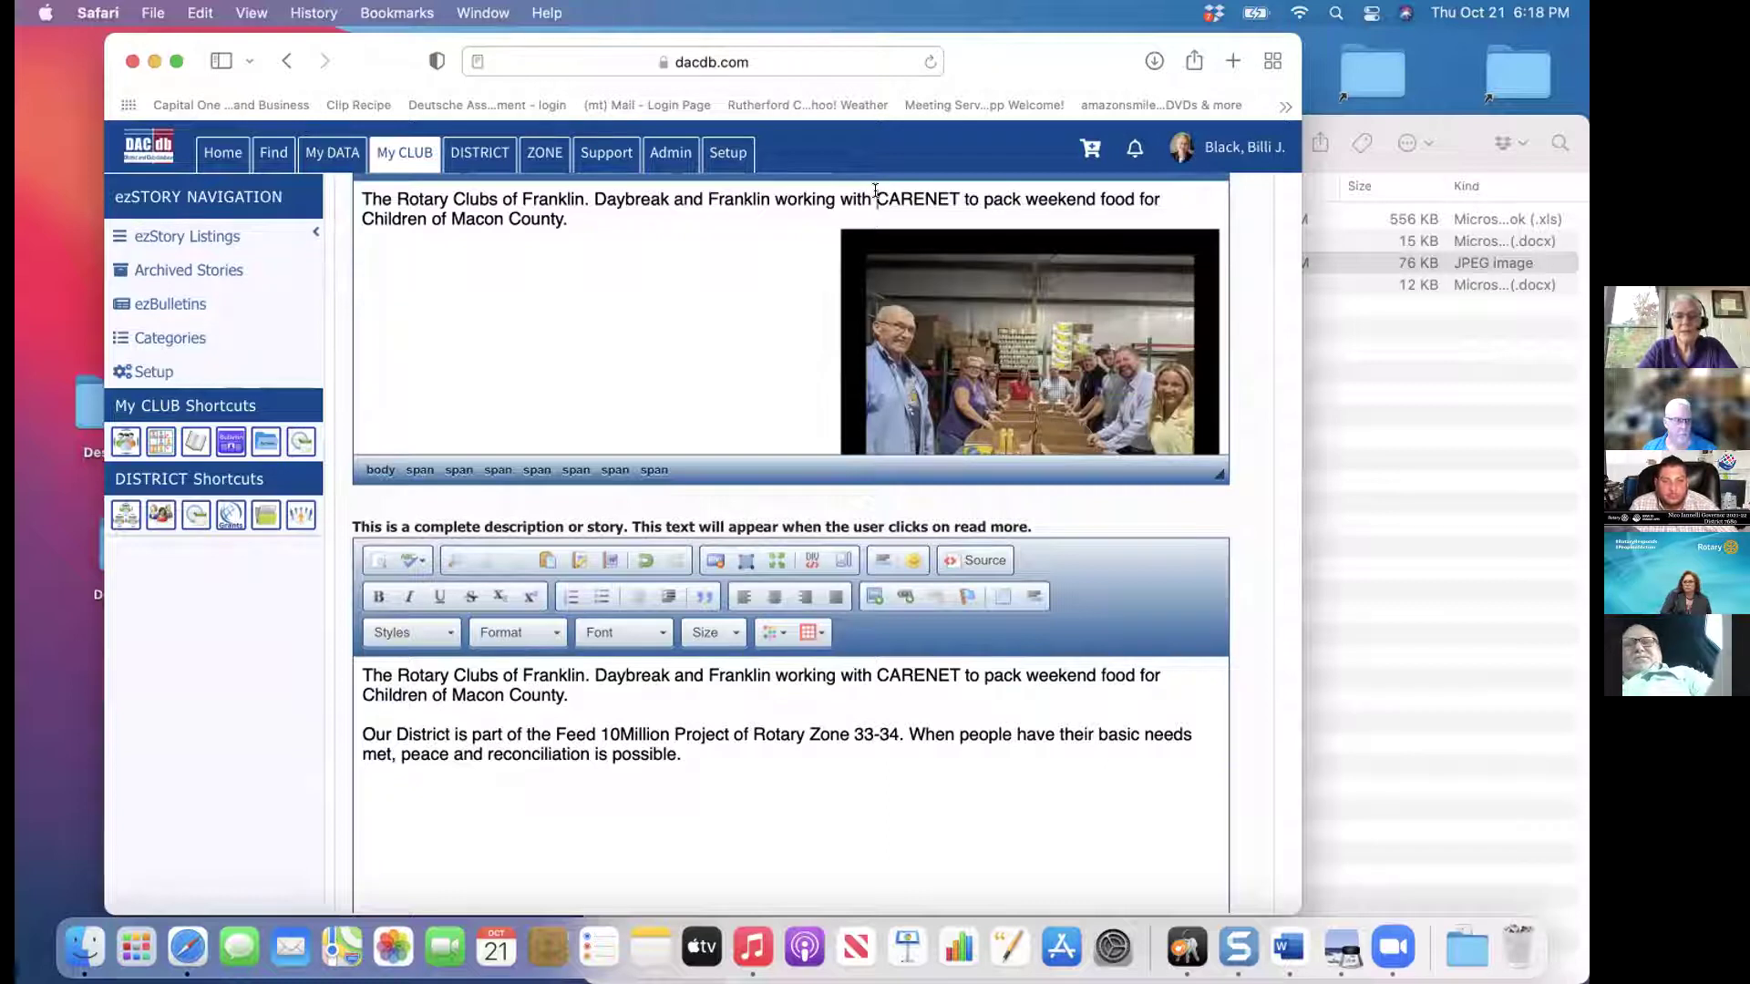
click(926, 292)
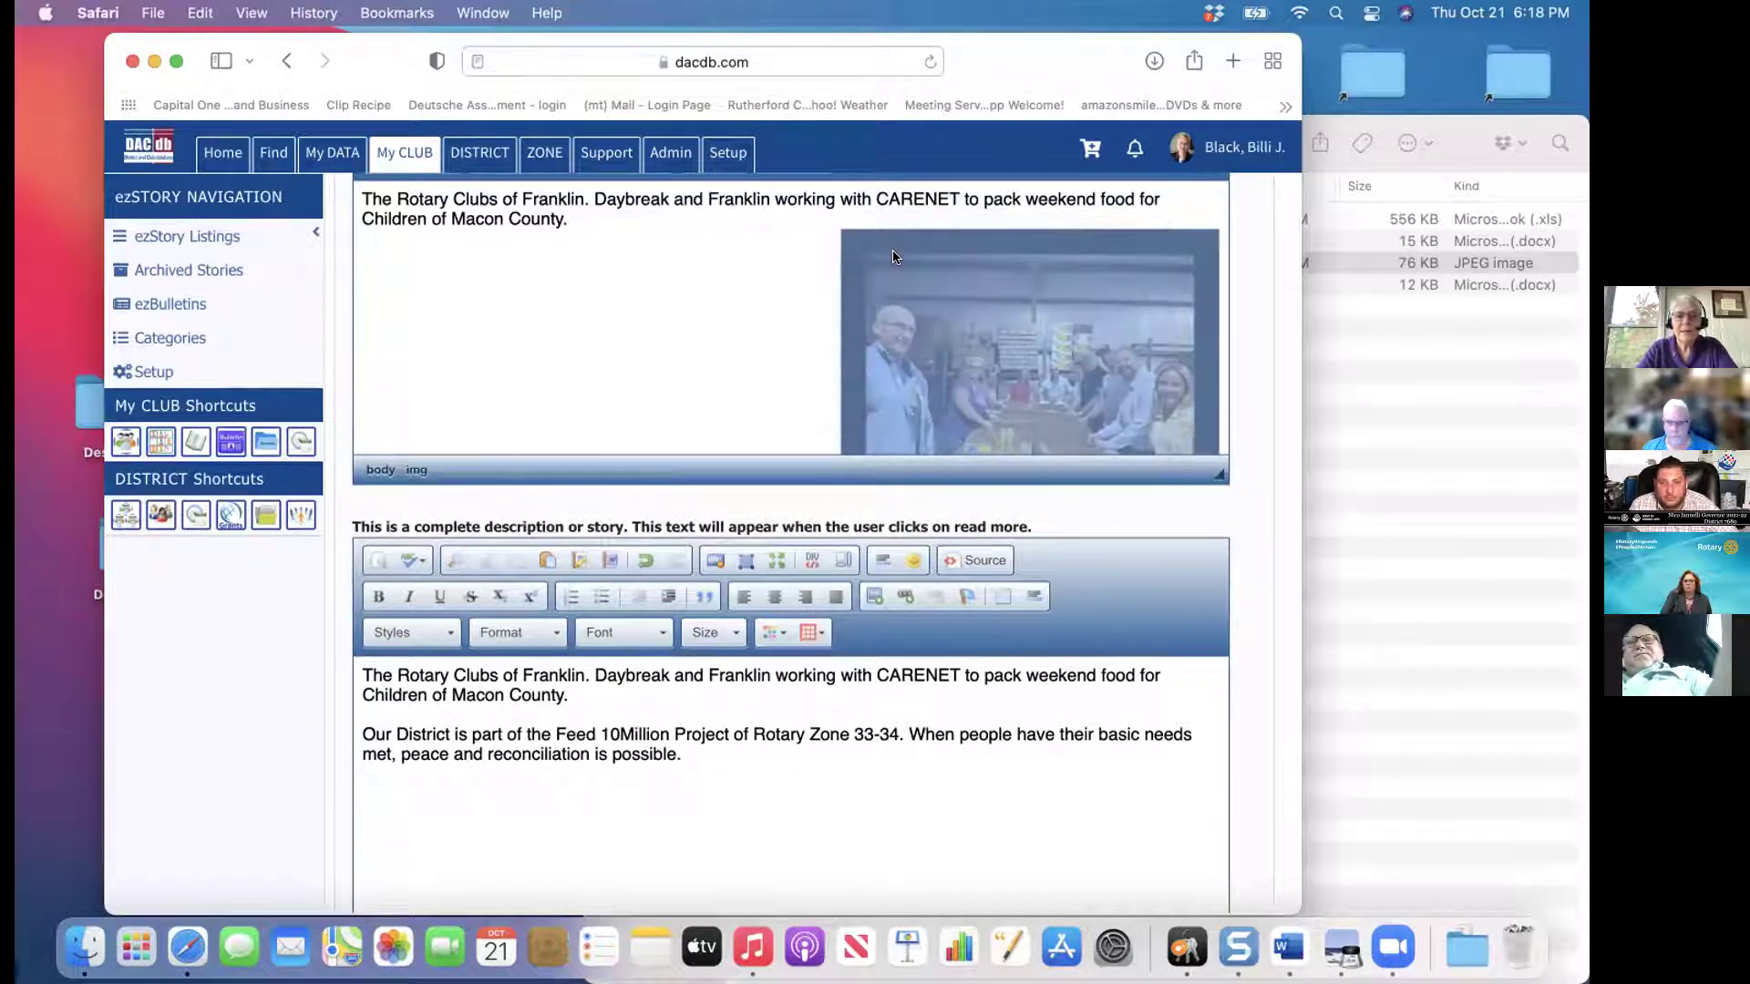
double_click(896, 269)
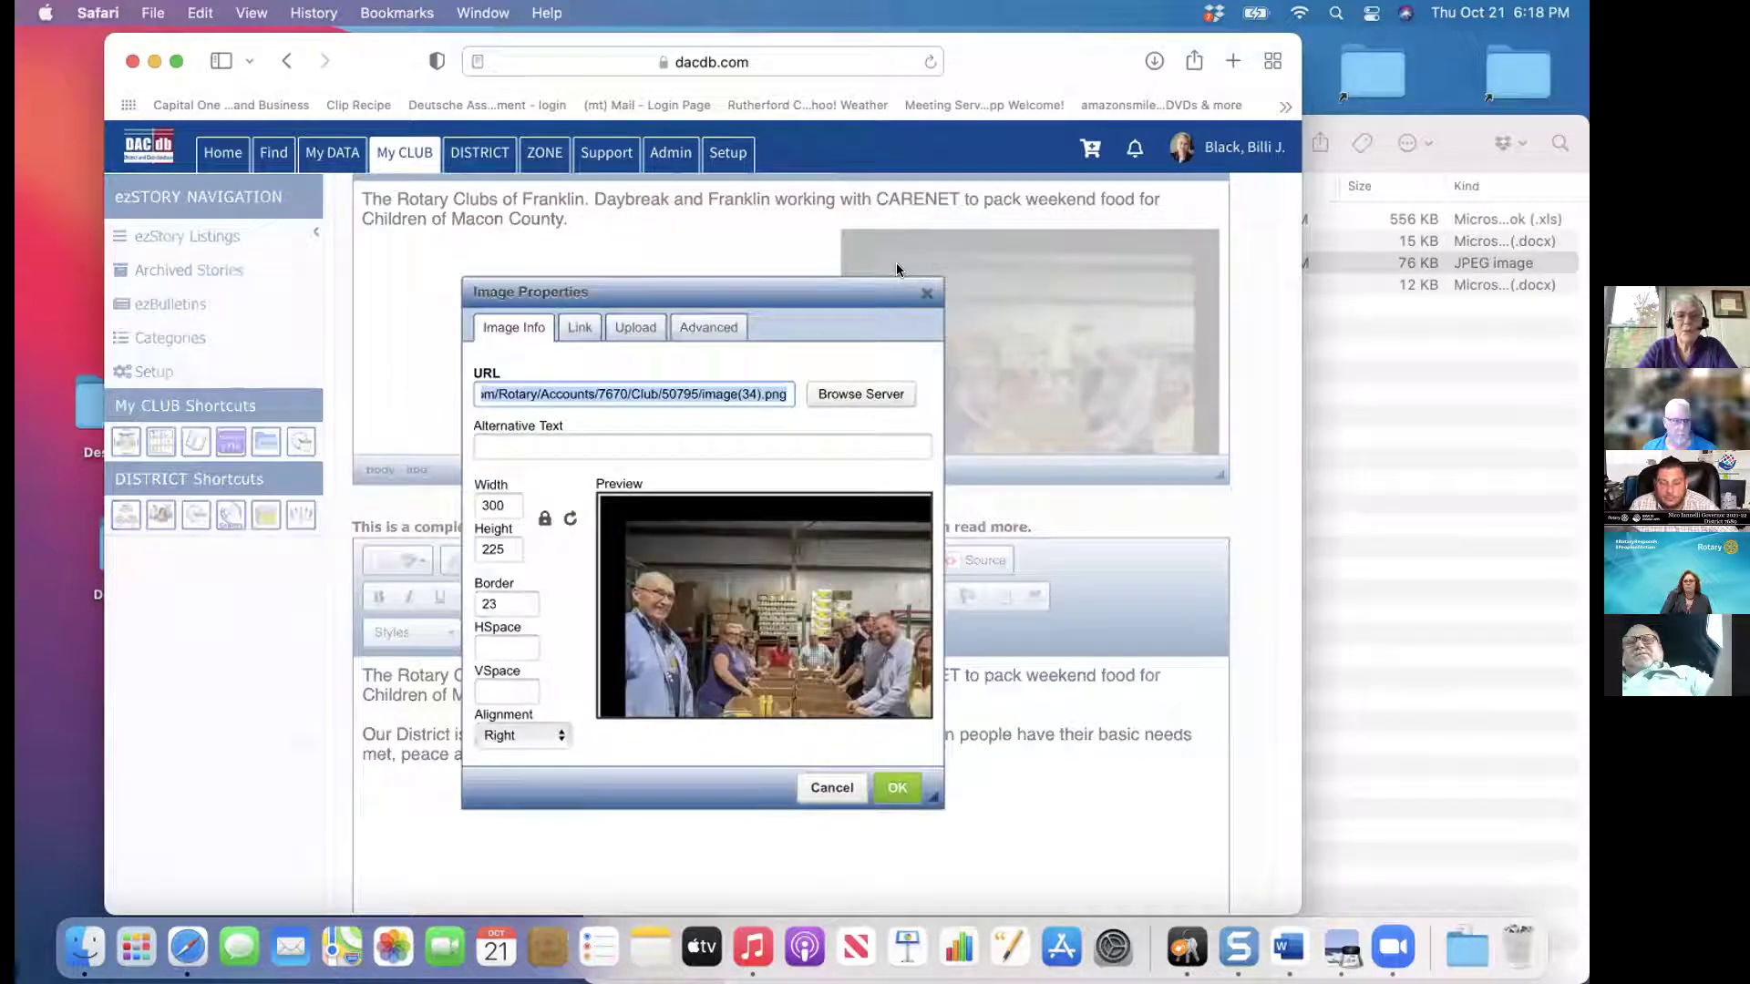
click(503, 602)
key(BackSpace)
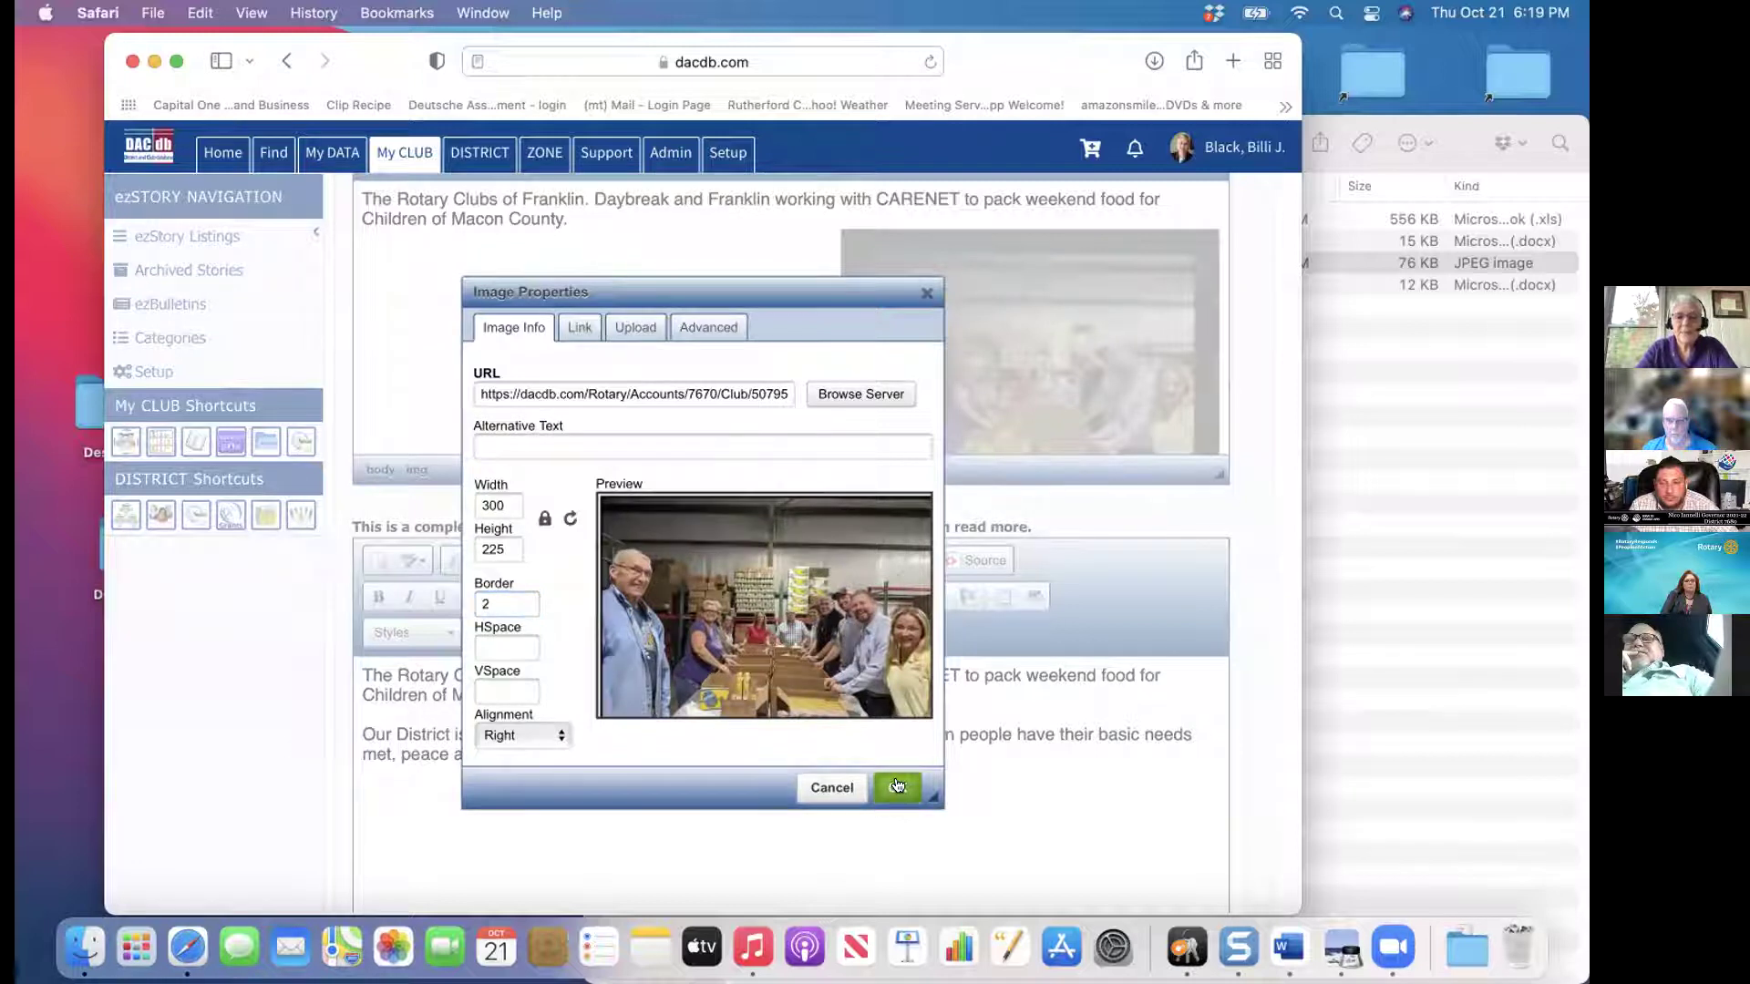
click(896, 785)
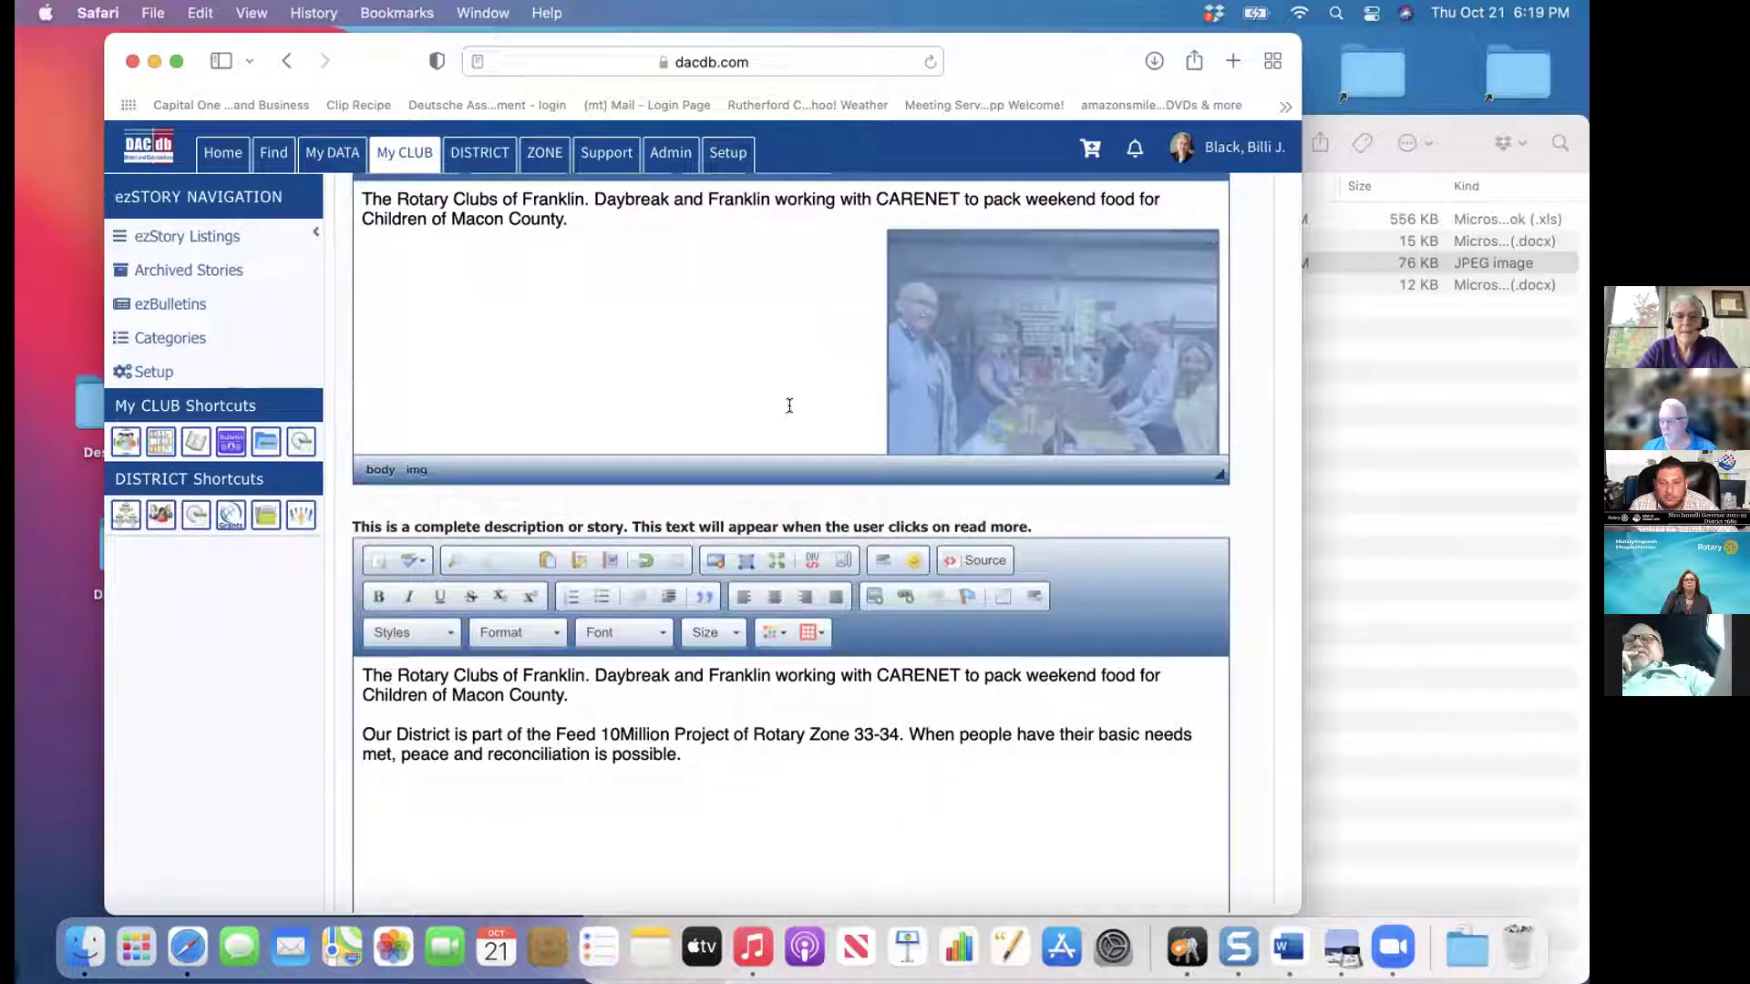
click(764, 358)
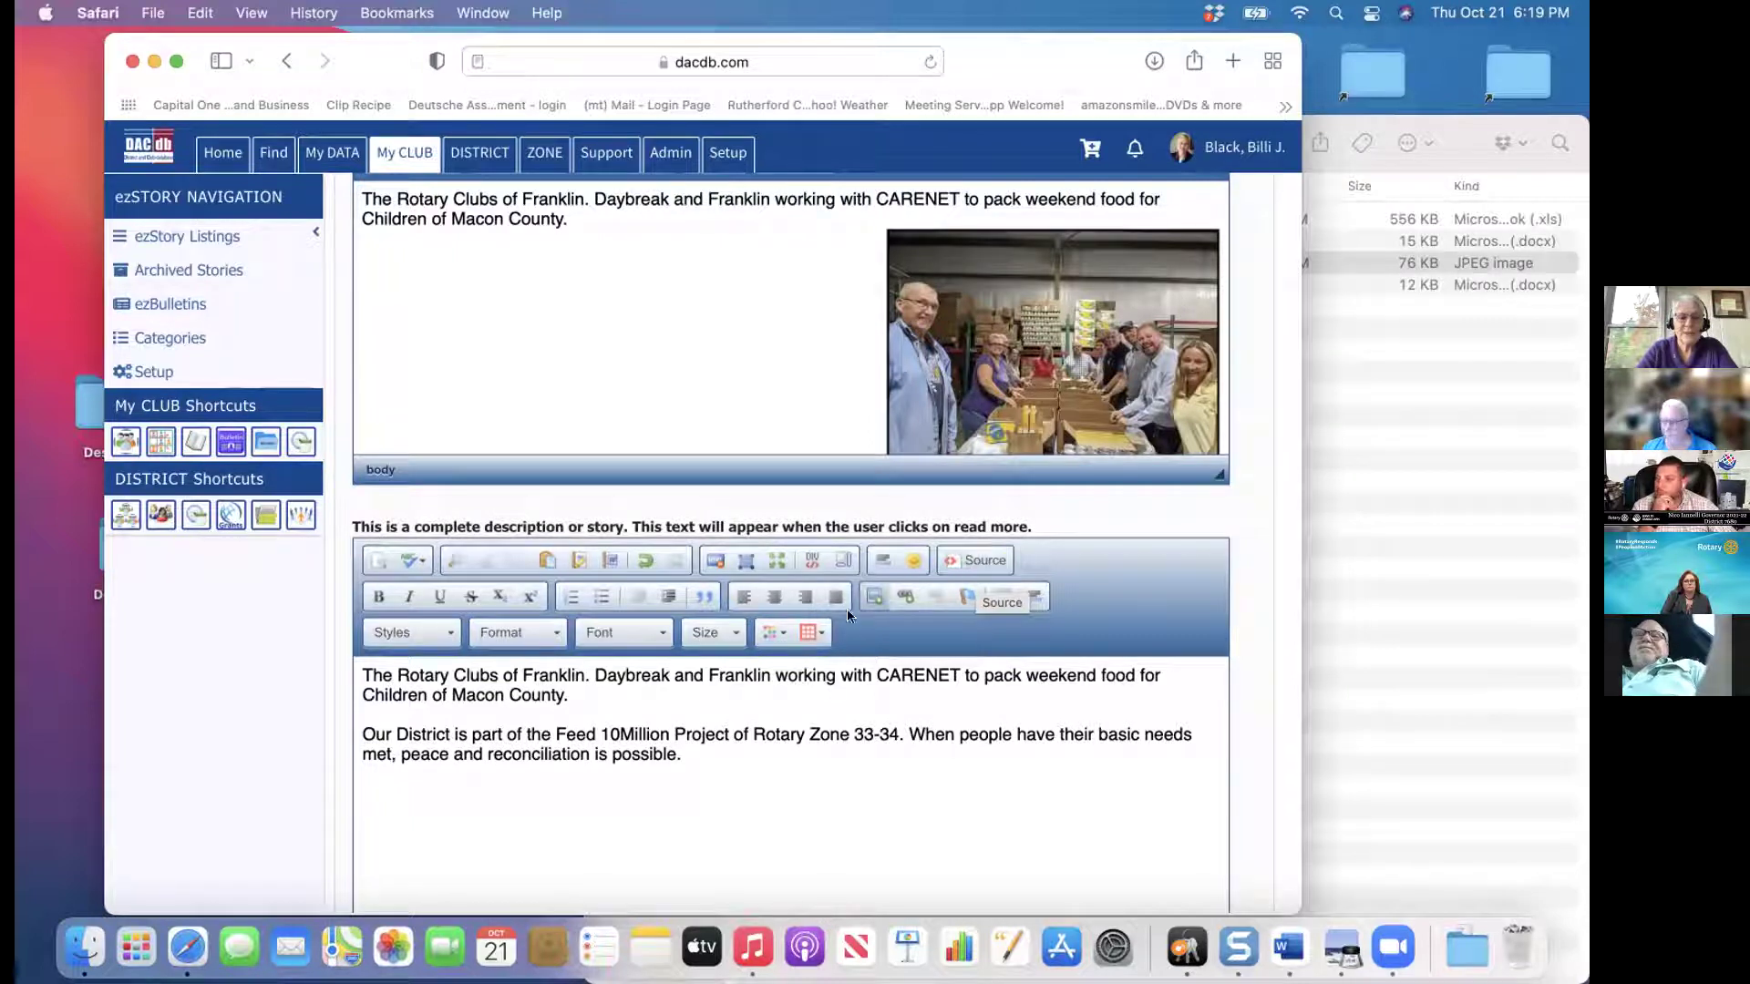
Bold the phrase 'Feed 10Million' in the full story description
drag(670, 731, 554, 729)
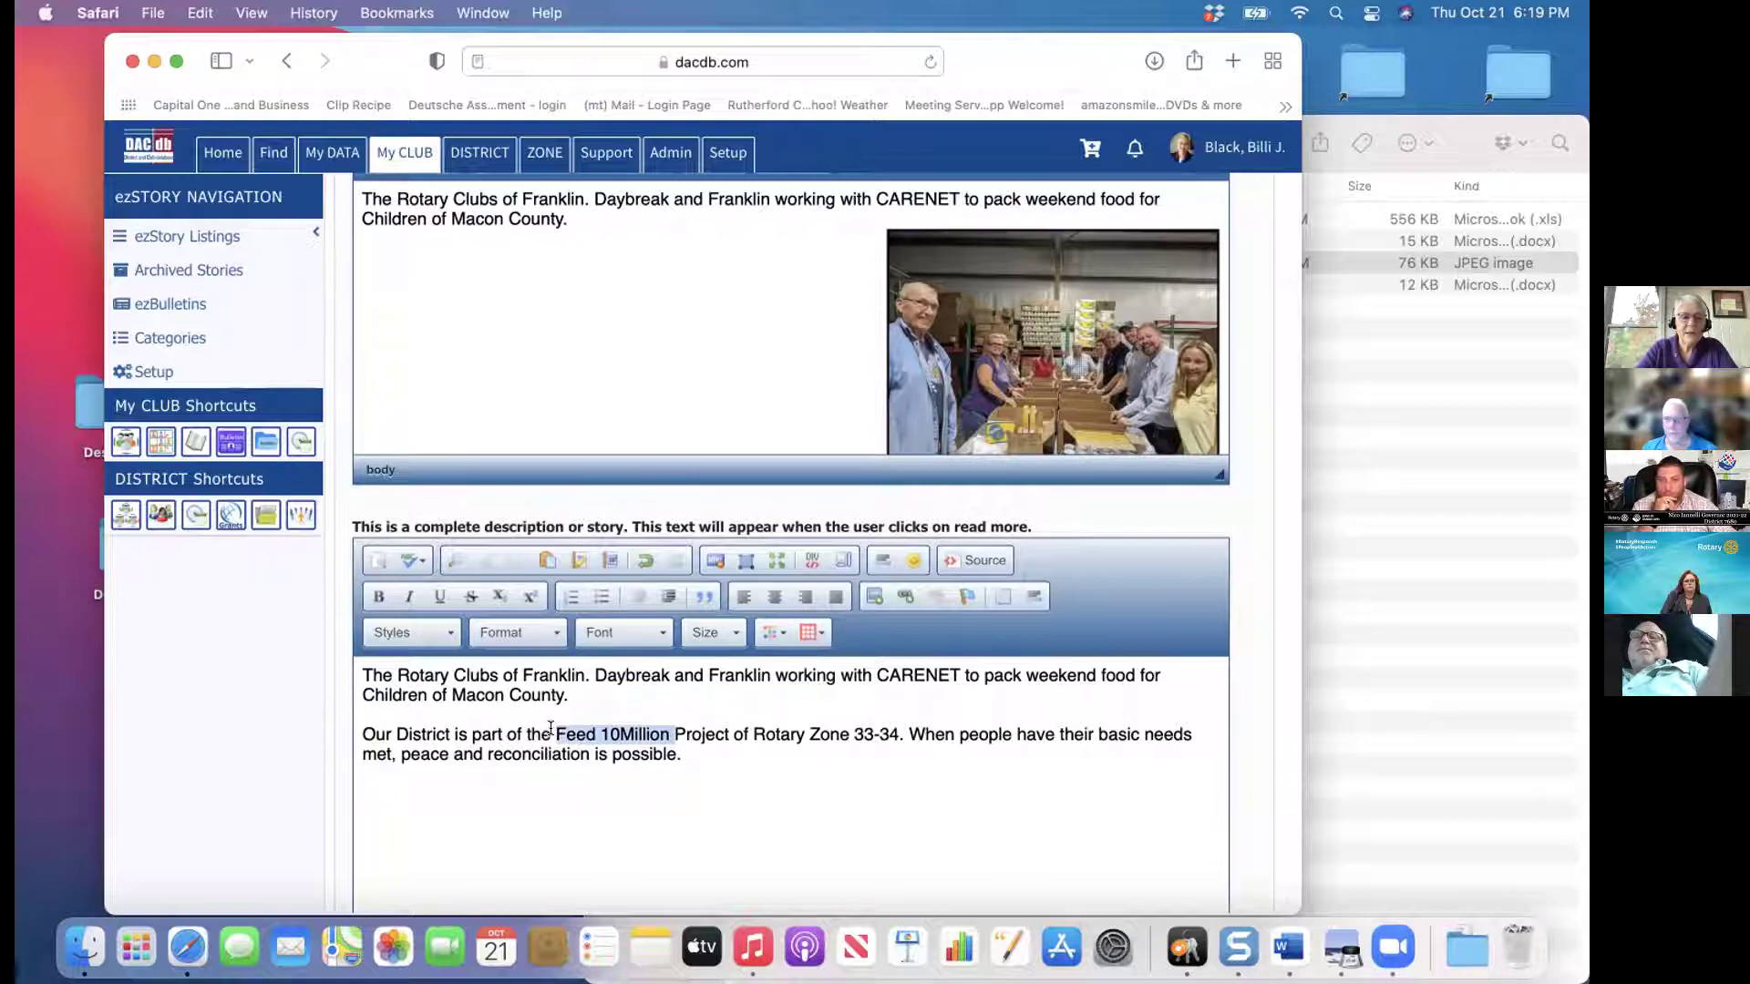
click(368, 587)
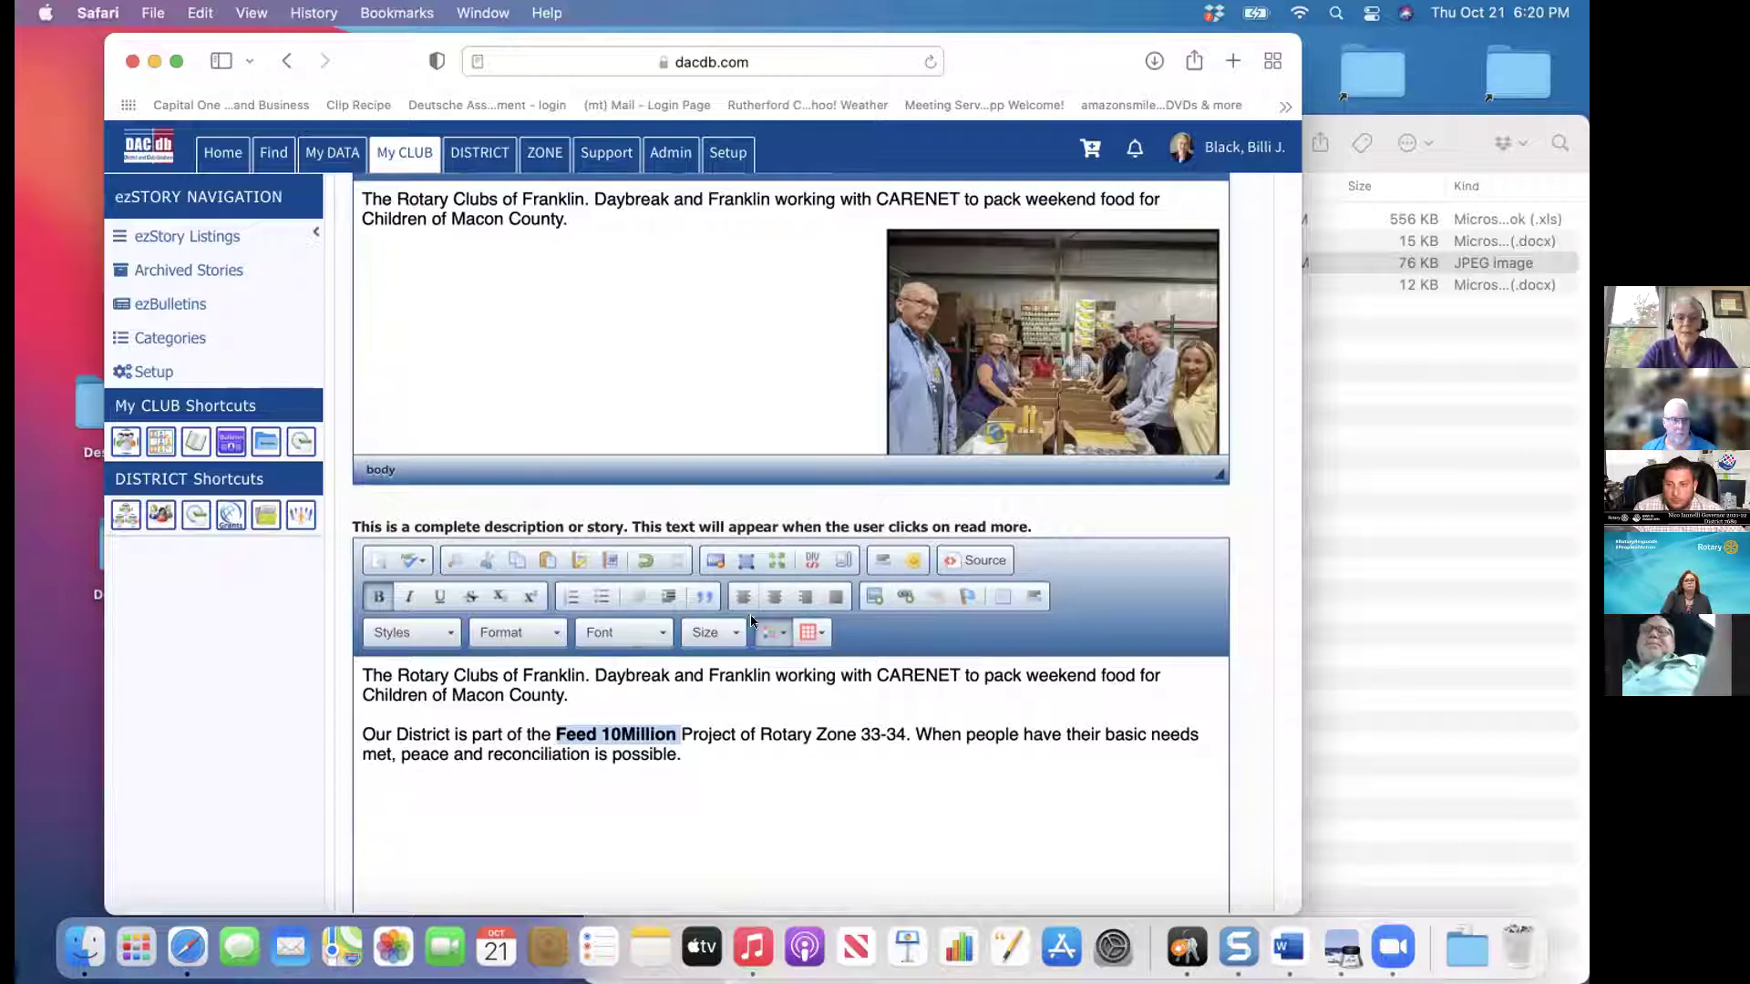
click(933, 401)
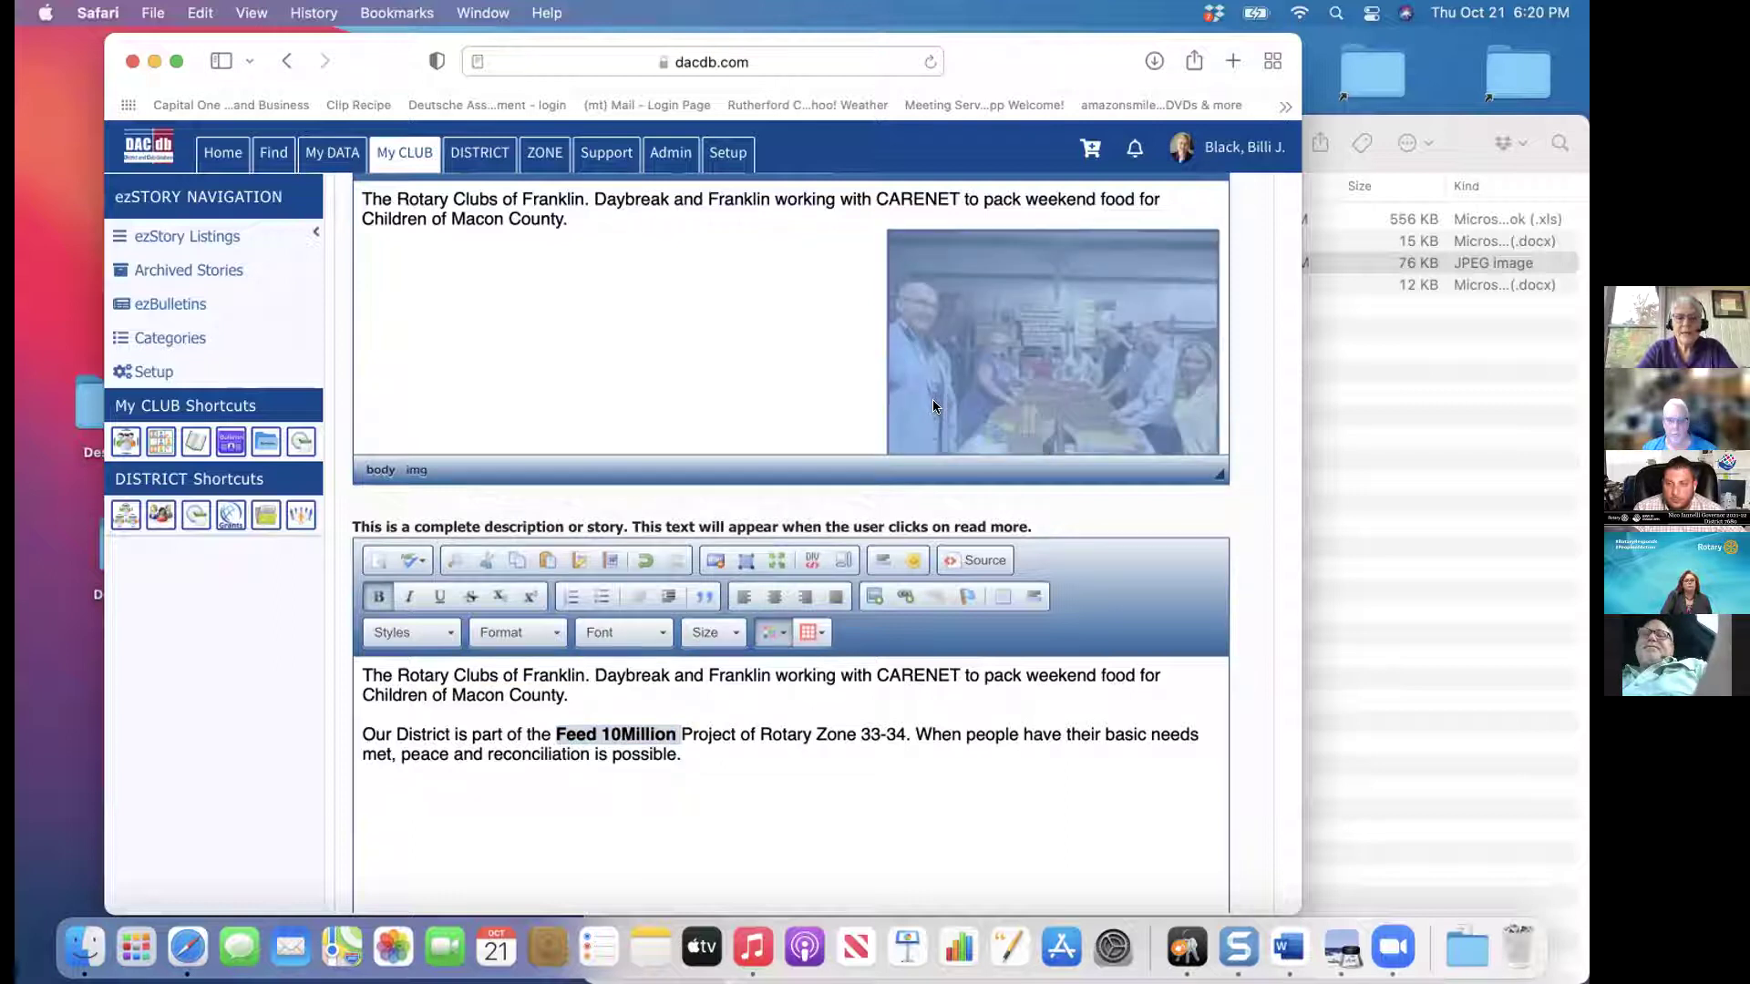
Left-align the summary photo so it sits beneath the CARENET sentence
click(1260, 399)
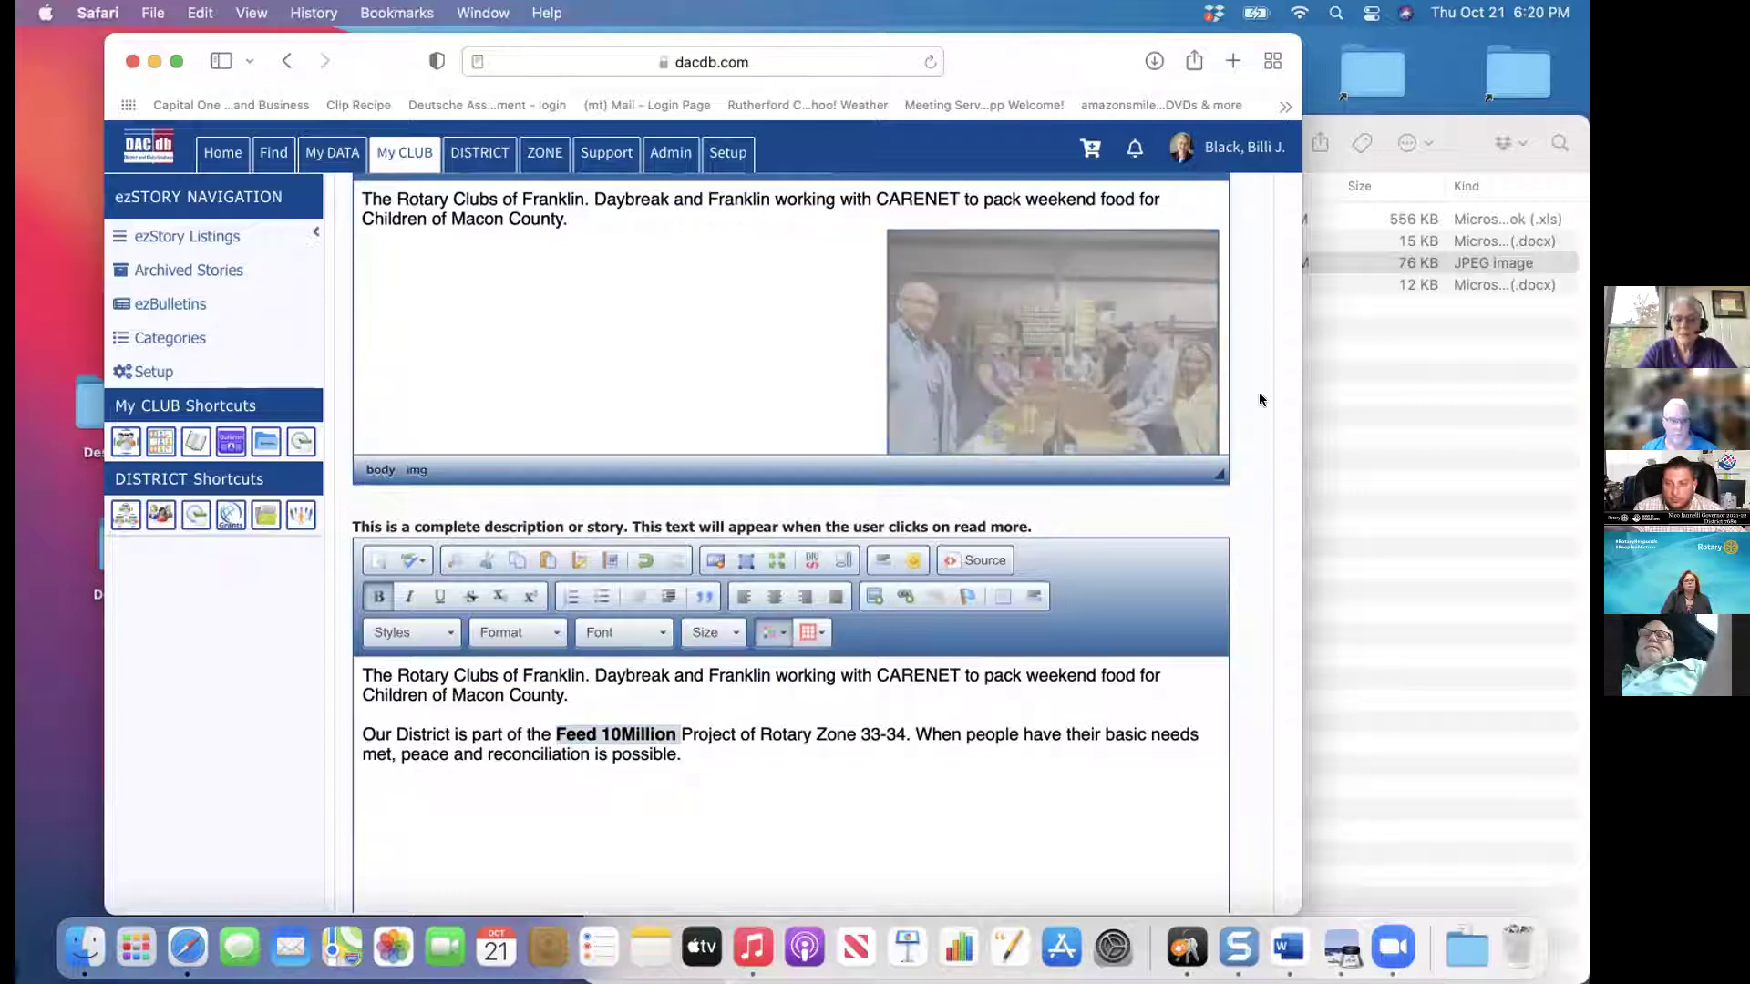
scroll(1260, 399, up, 3)
scroll(791, 502, up, 1)
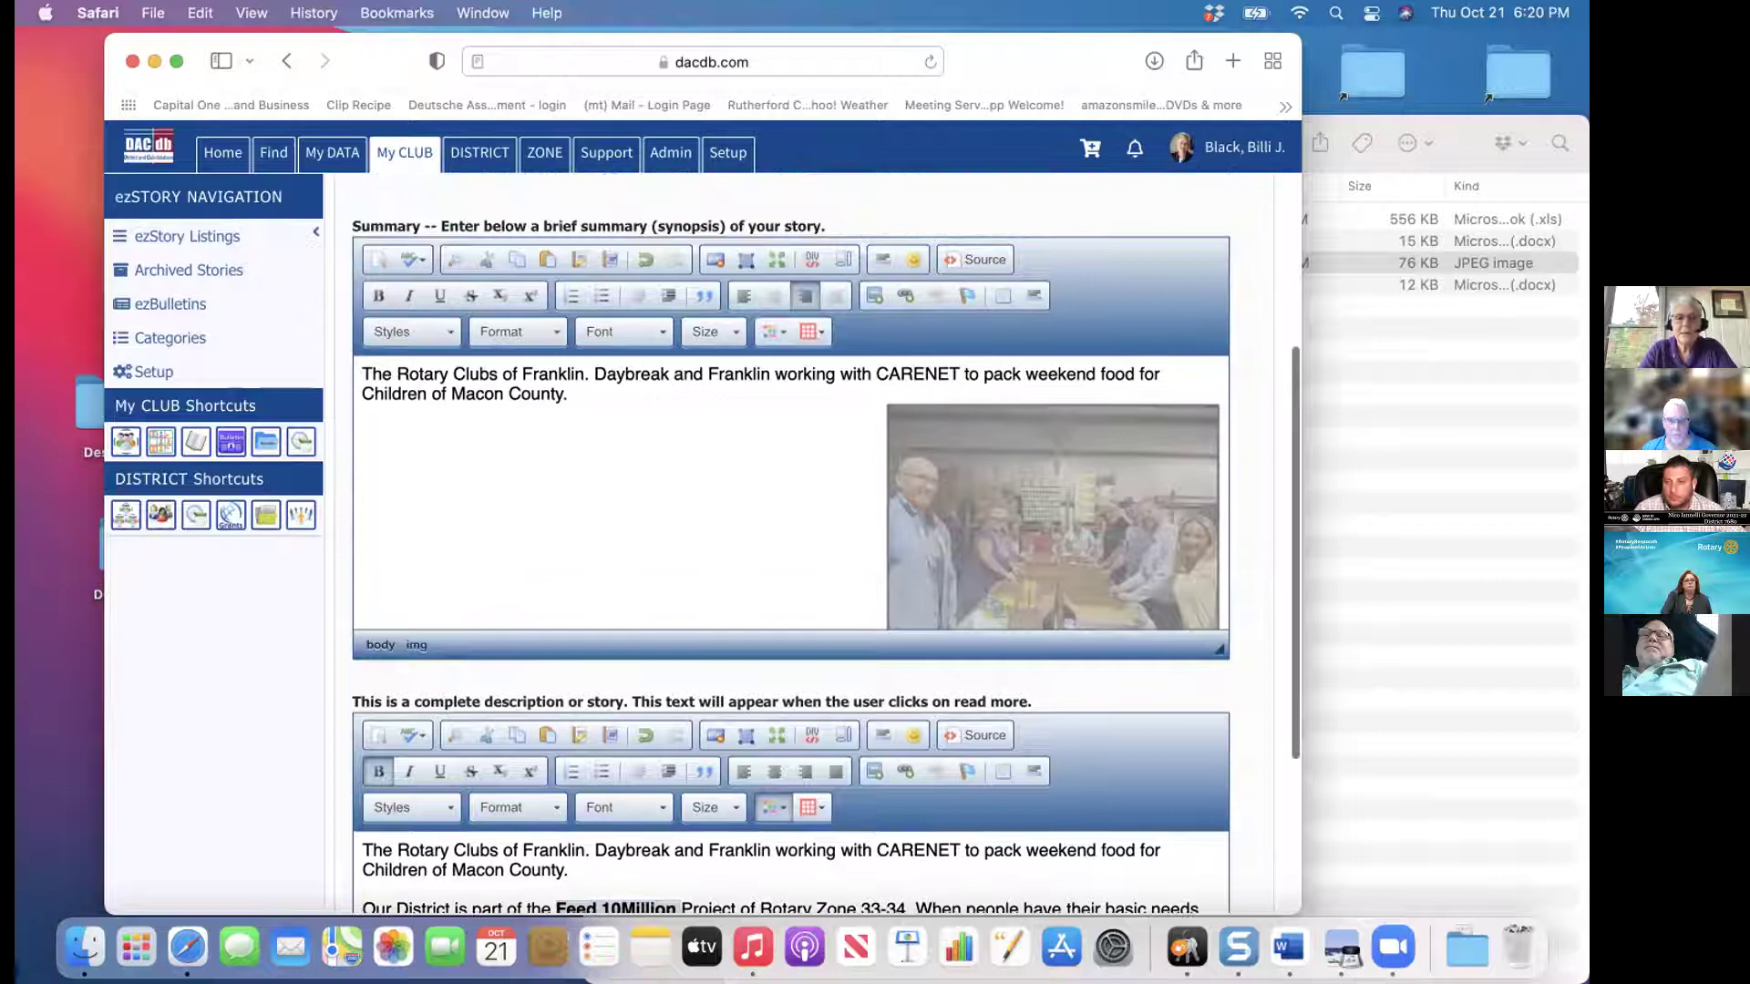
click(803, 292)
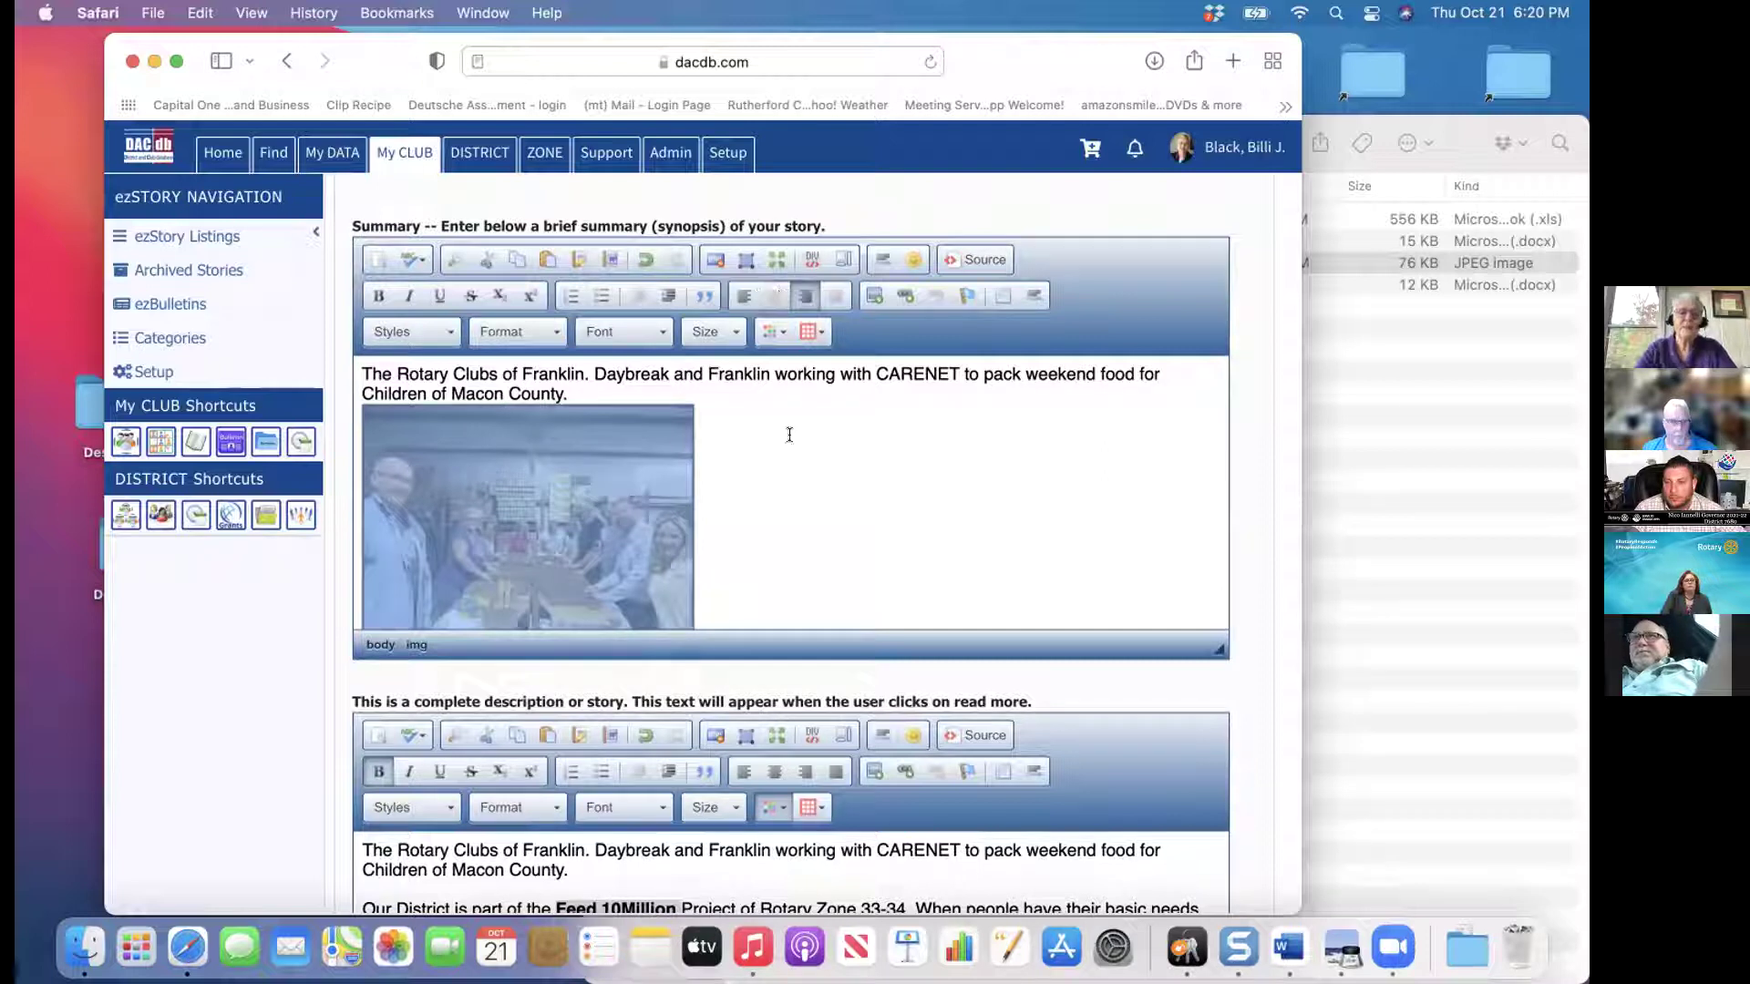
click(796, 473)
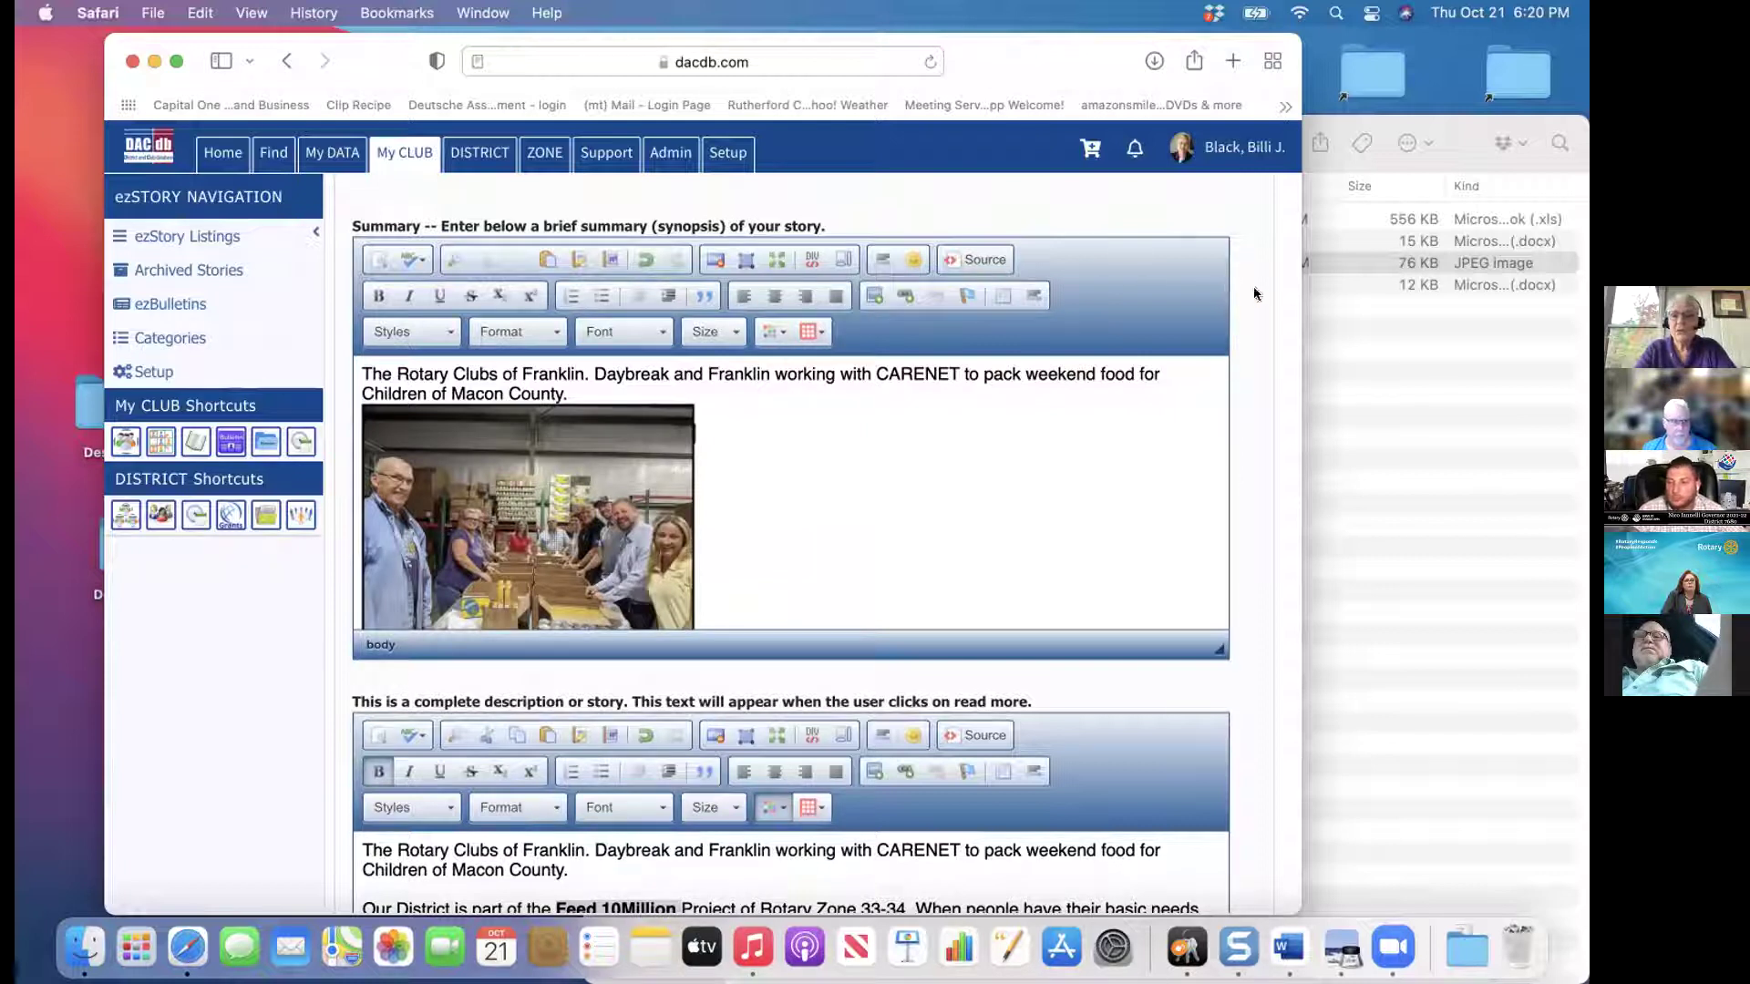
scroll(1254, 293, up, 1)
scroll(1254, 293, up, 5)
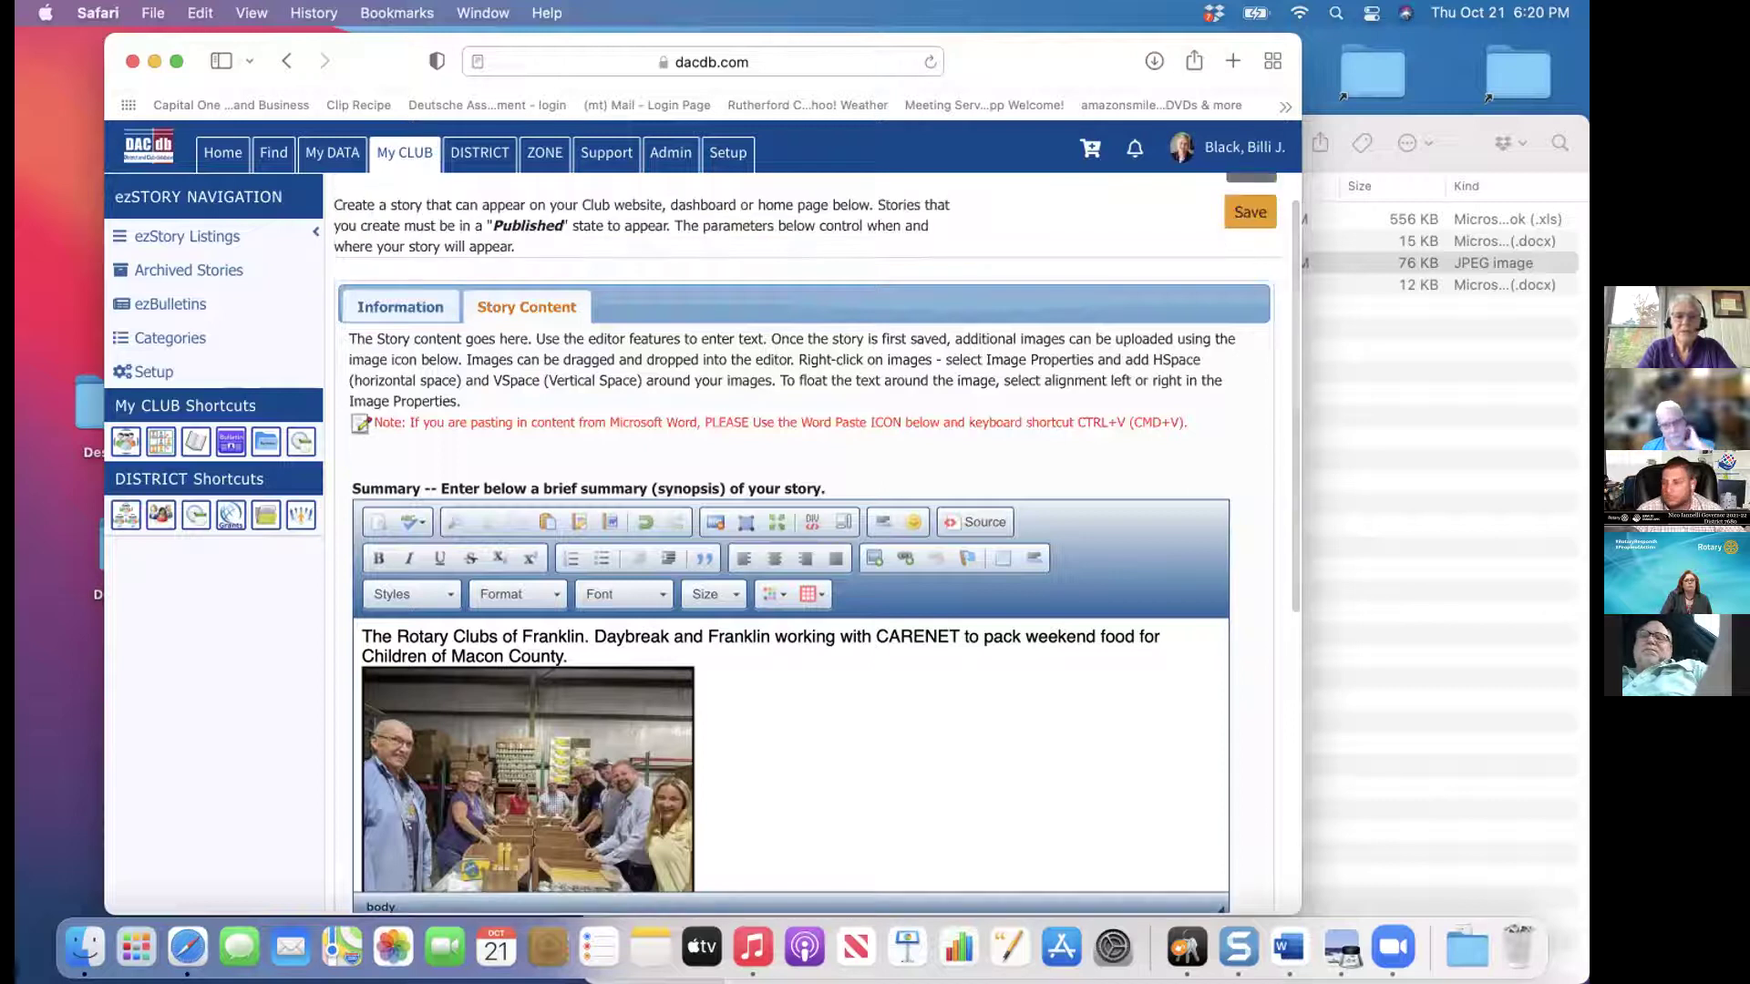
Save the Rotary Clubs Work story and sort published ezStories by date, newest first
click(404, 310)
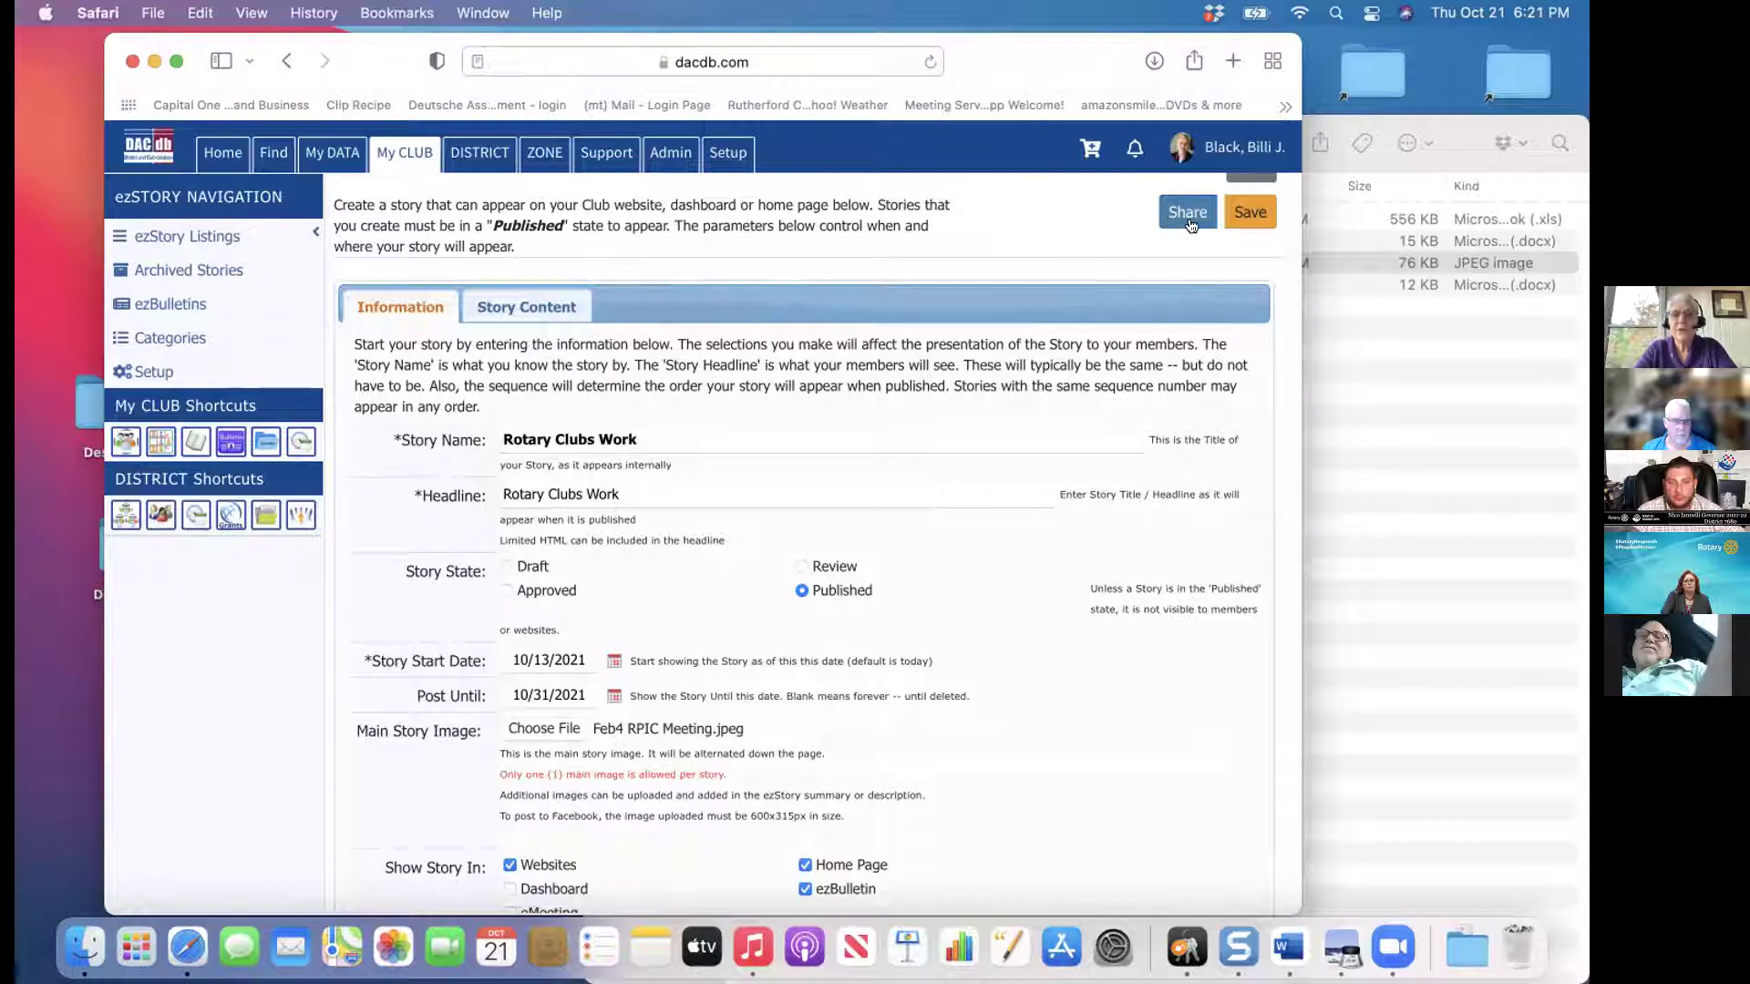
click(1251, 213)
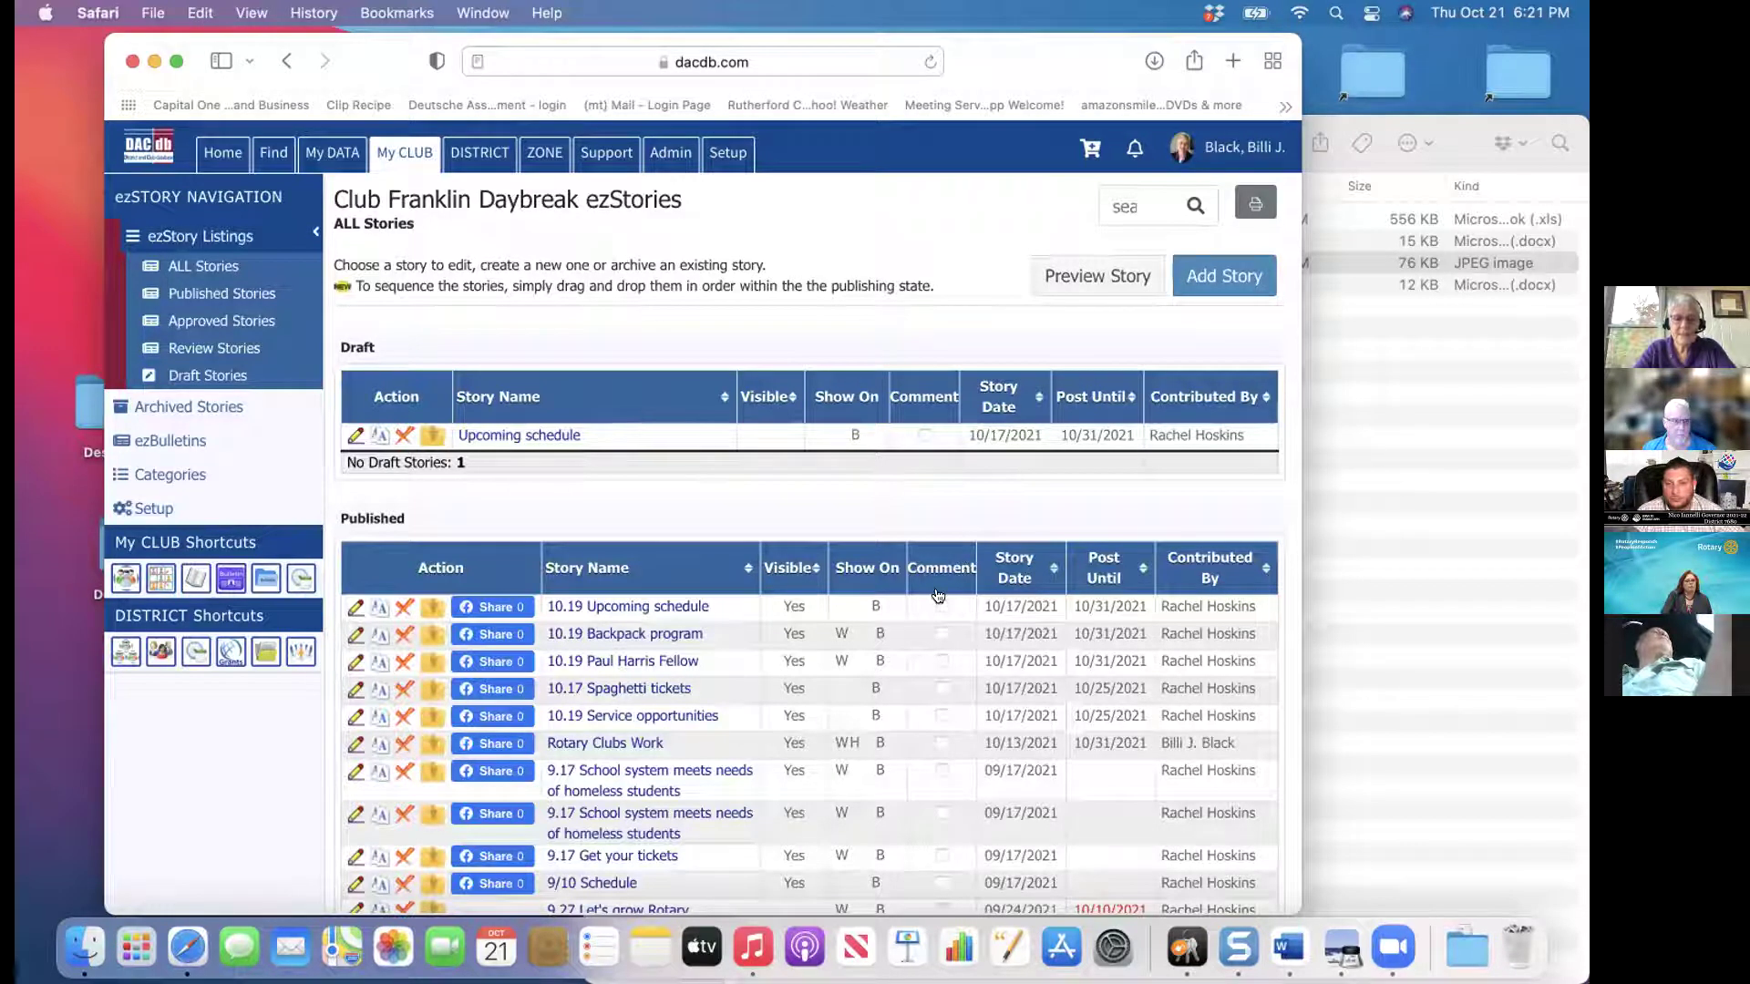
click(1012, 572)
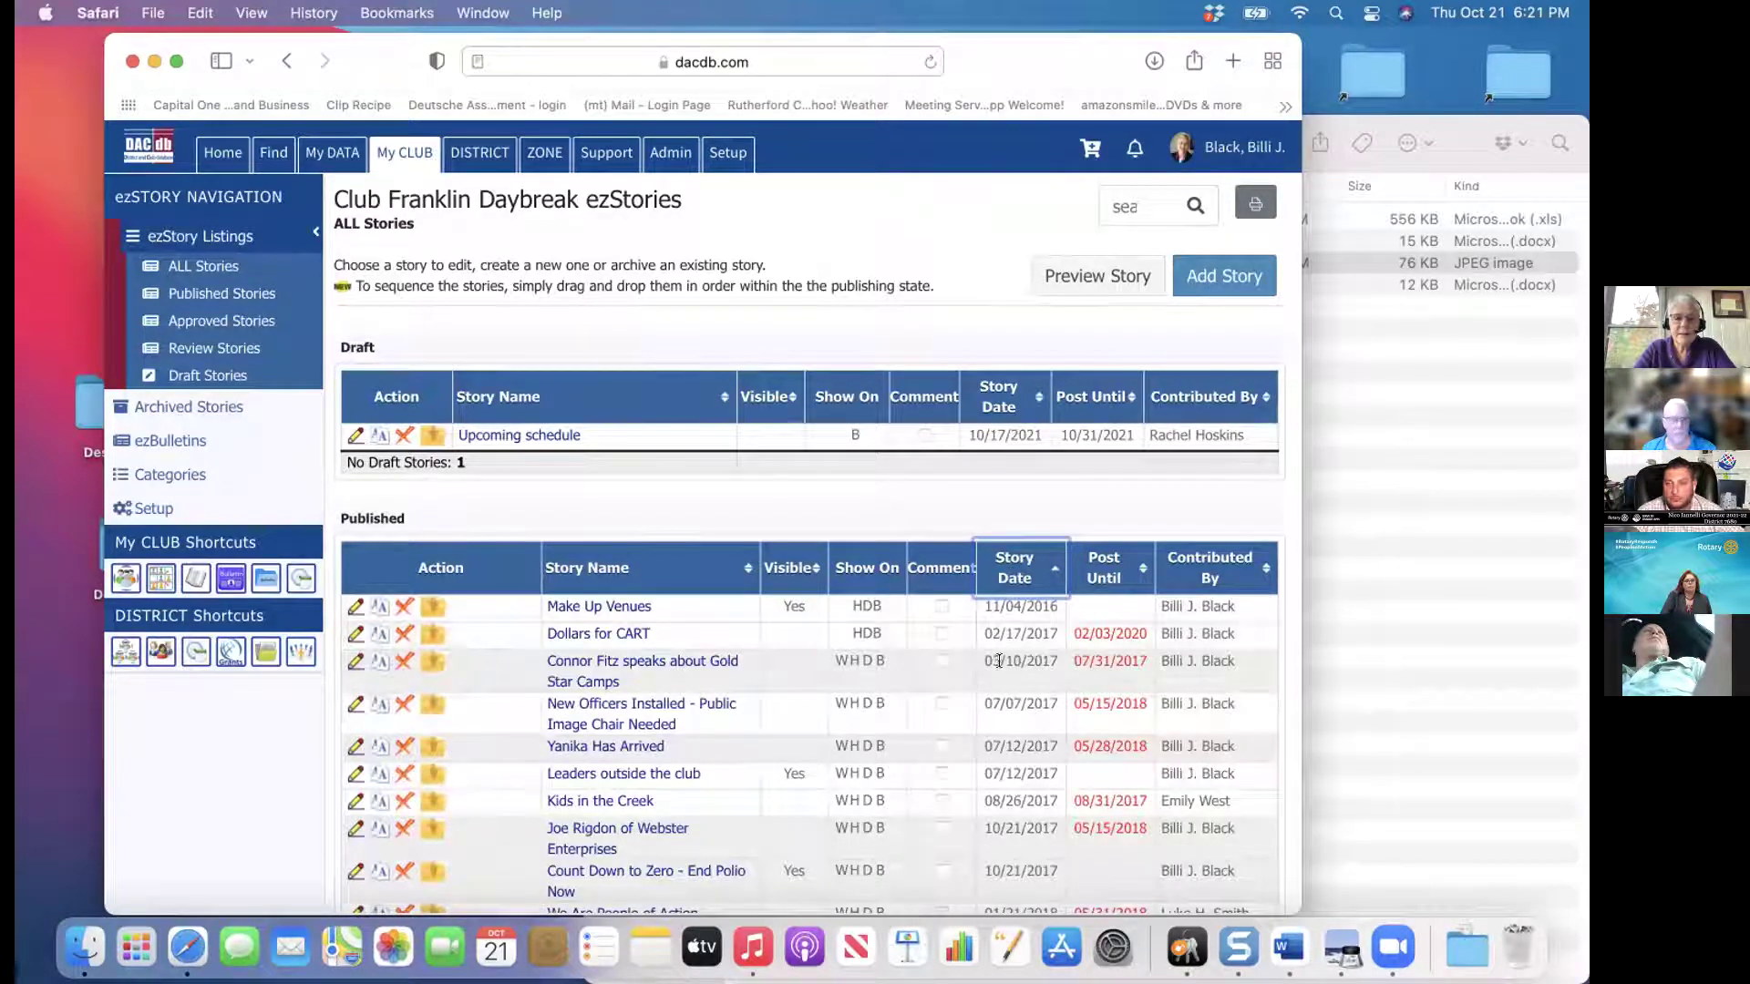
click(660, 559)
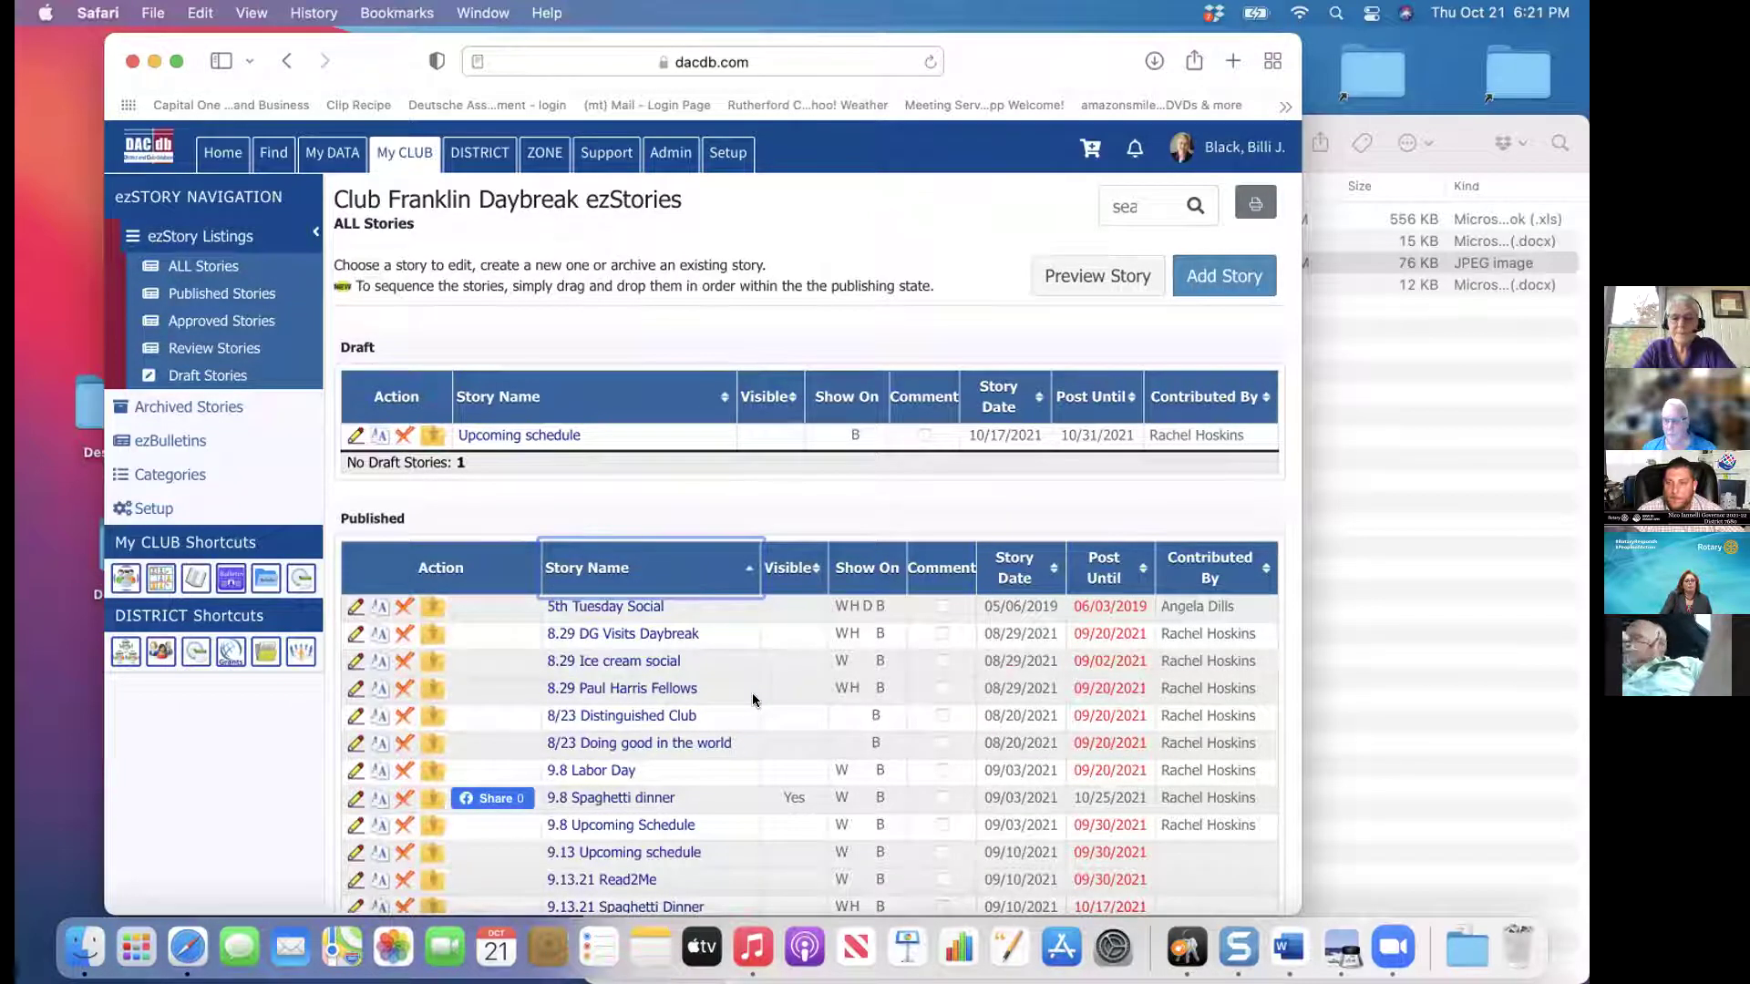
click(705, 560)
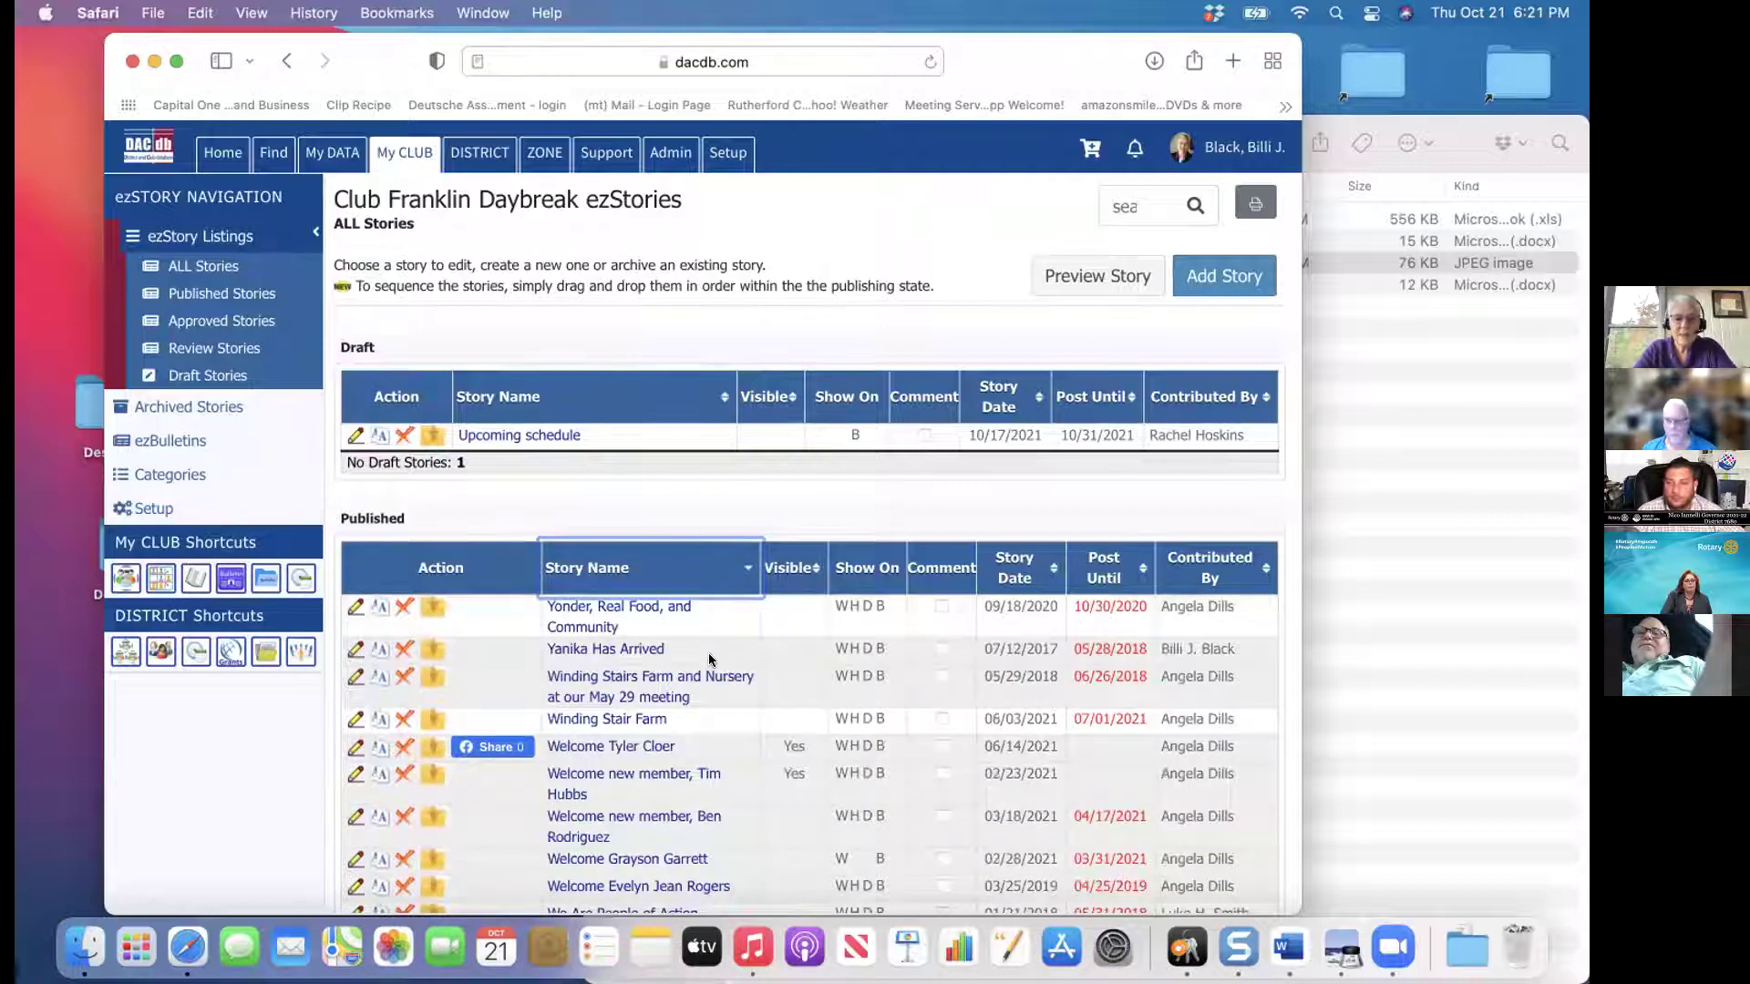
click(1017, 567)
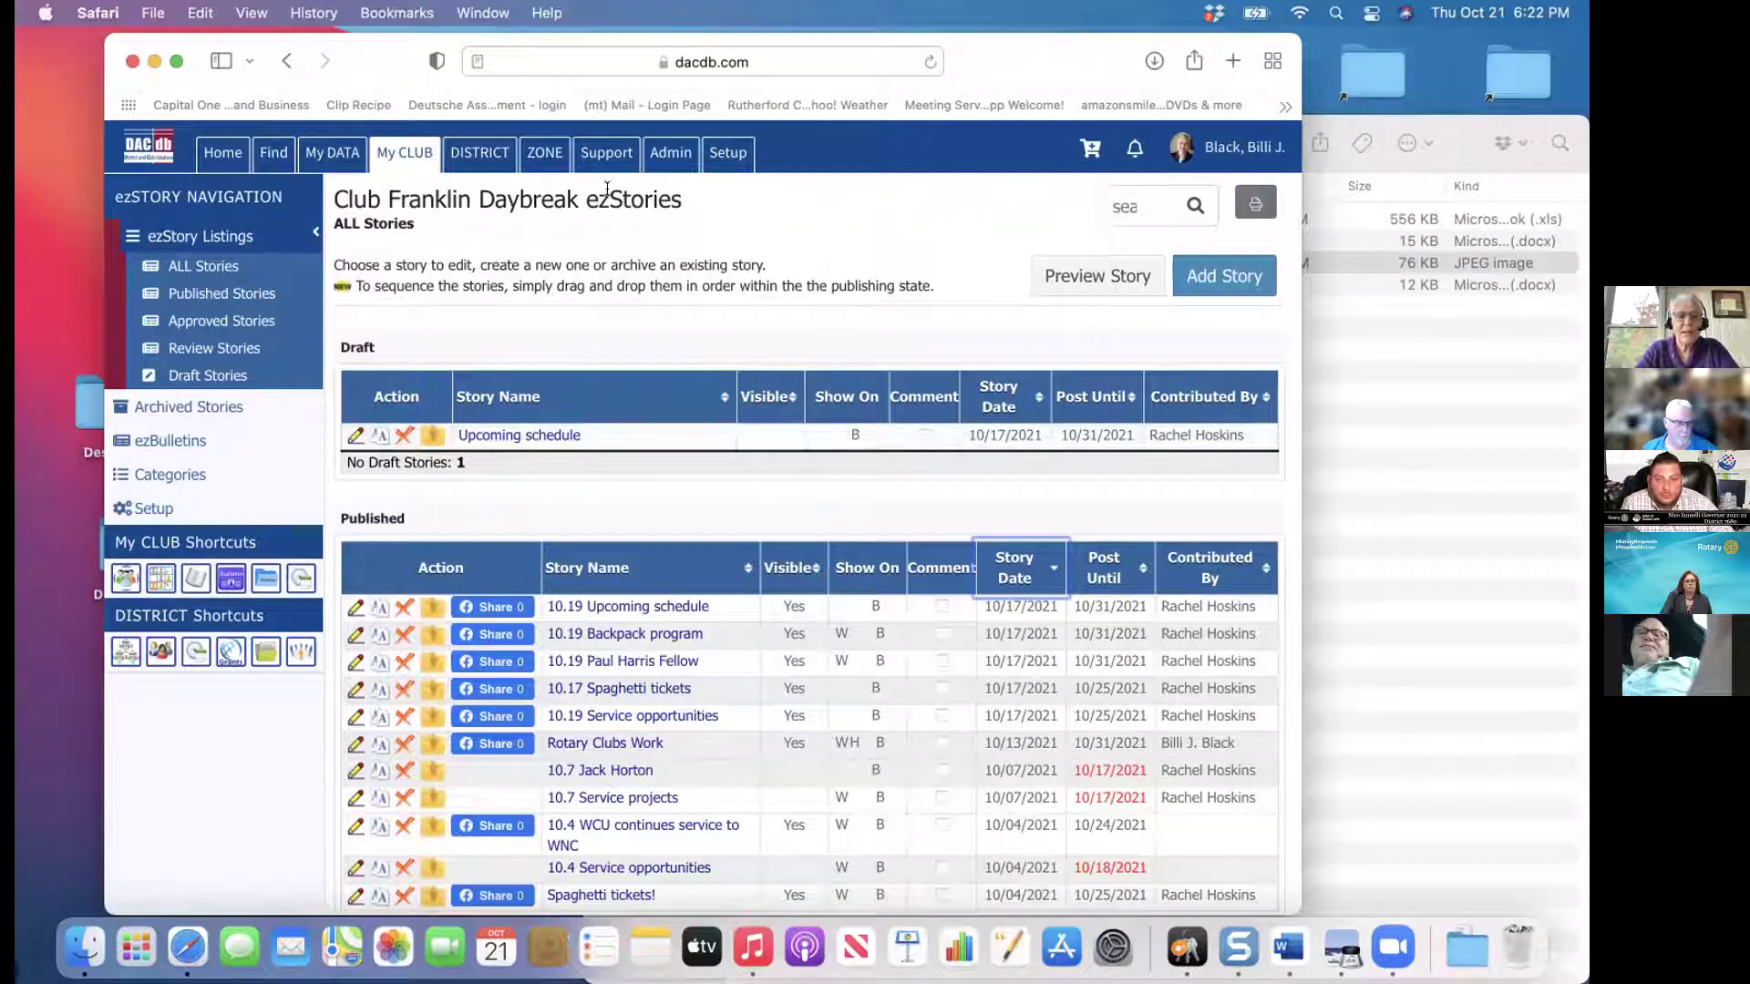
View the District Home Page with Rotary Clubs Work leading the Franklin Daybreak Headlines
click(221, 152)
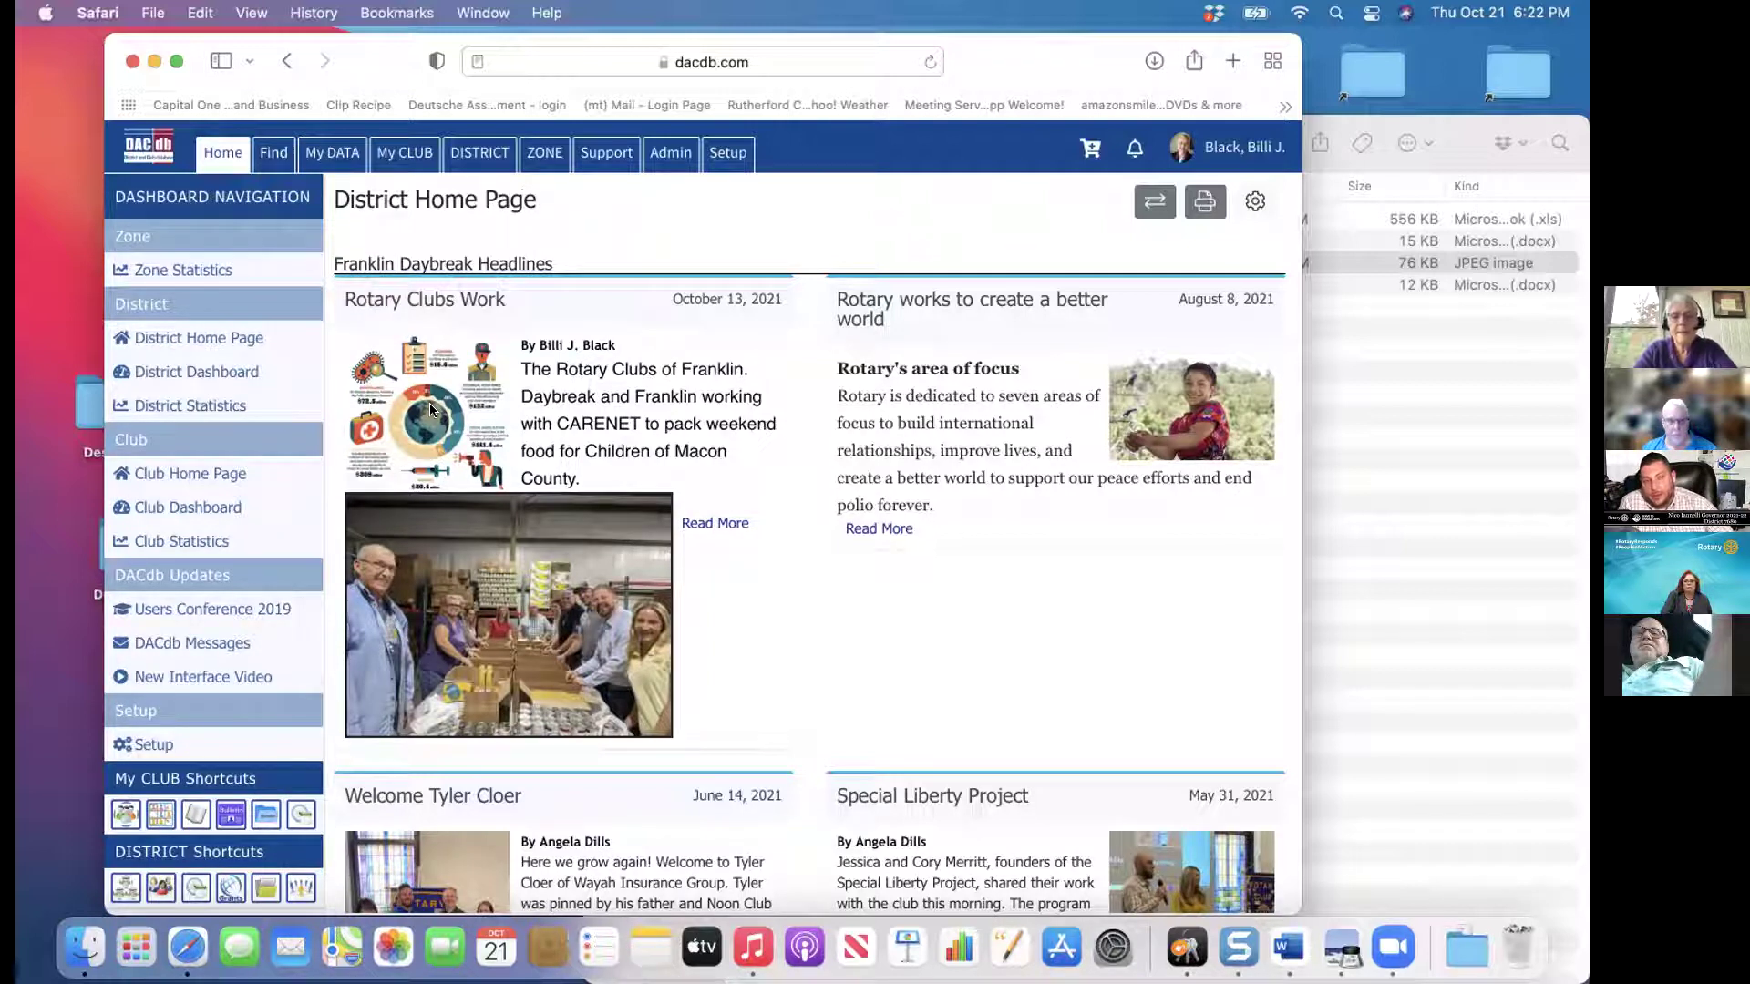
Open the District ezStories list and preview its Add Story form
click(496, 159)
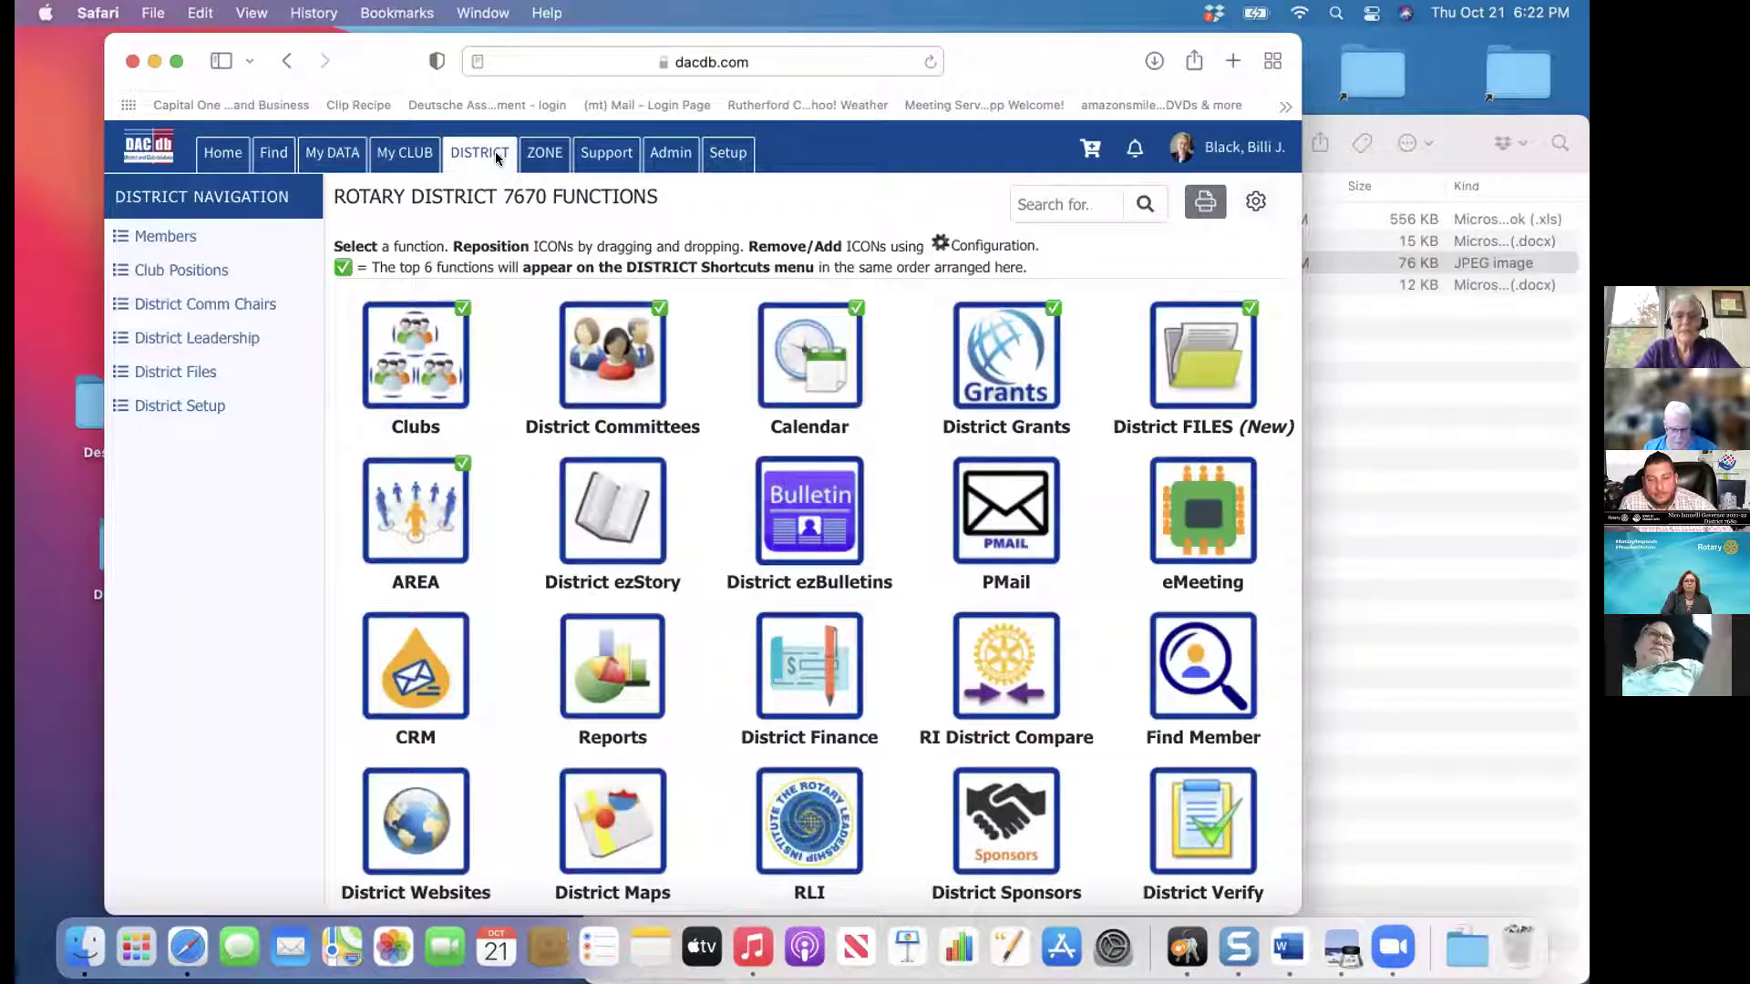
click(601, 516)
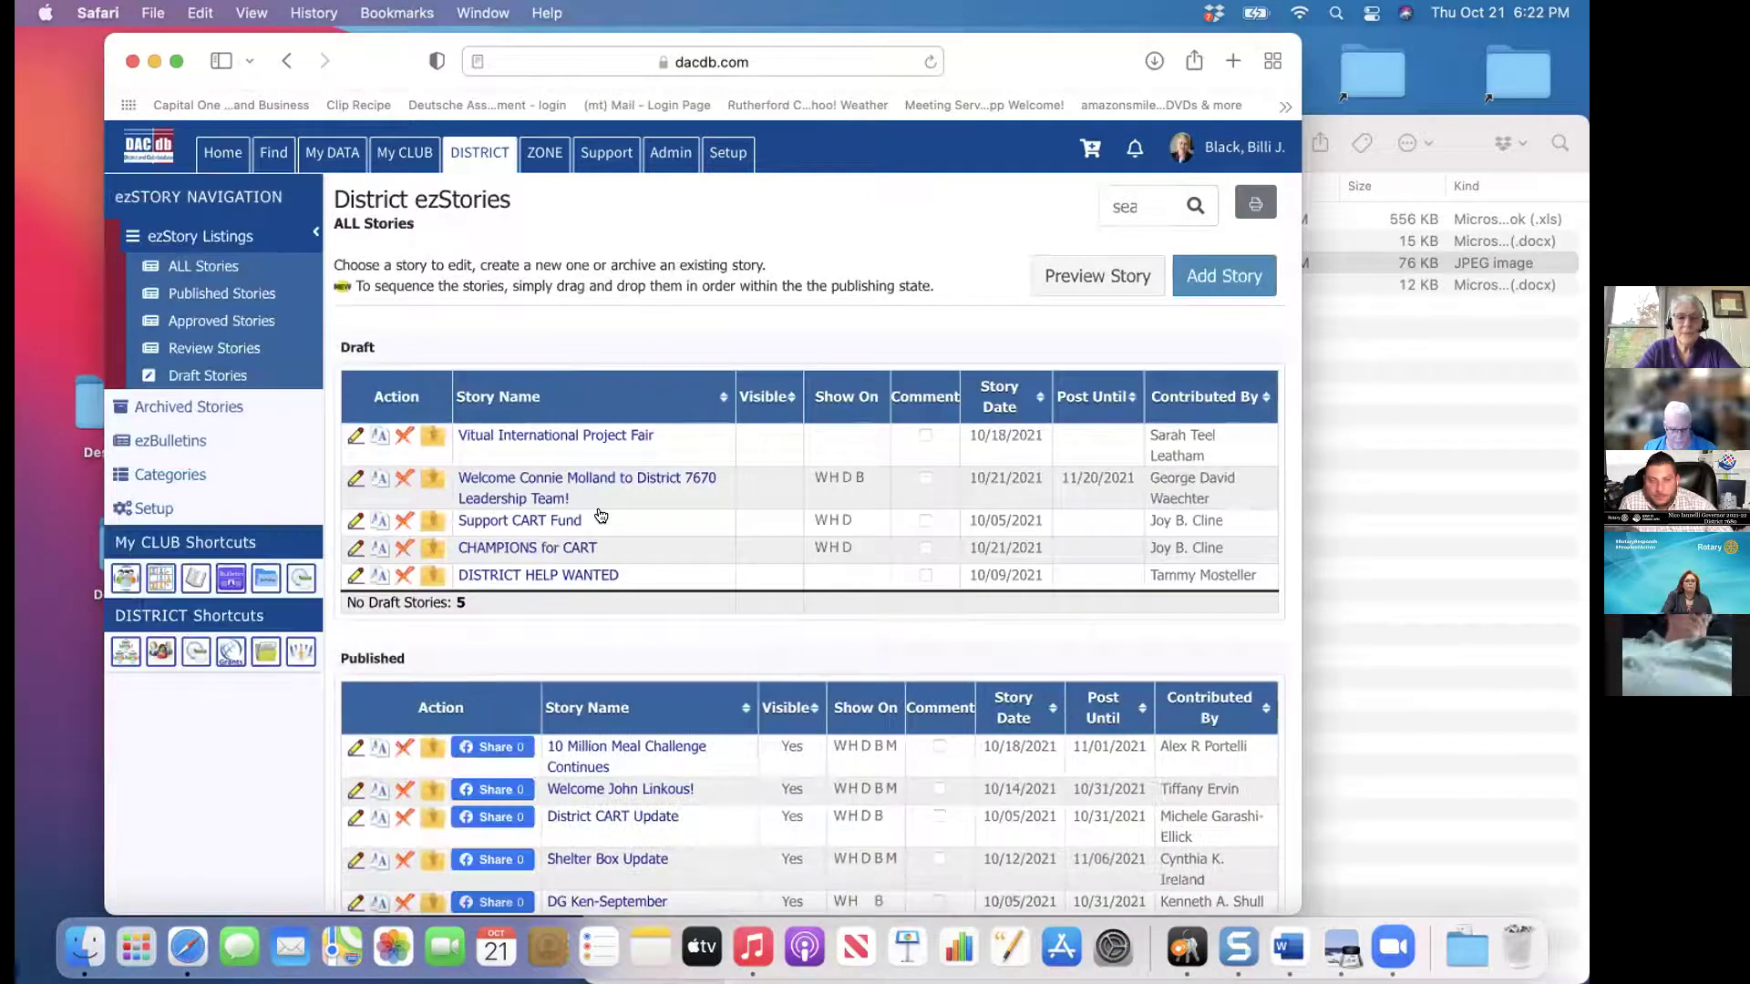
click(1239, 267)
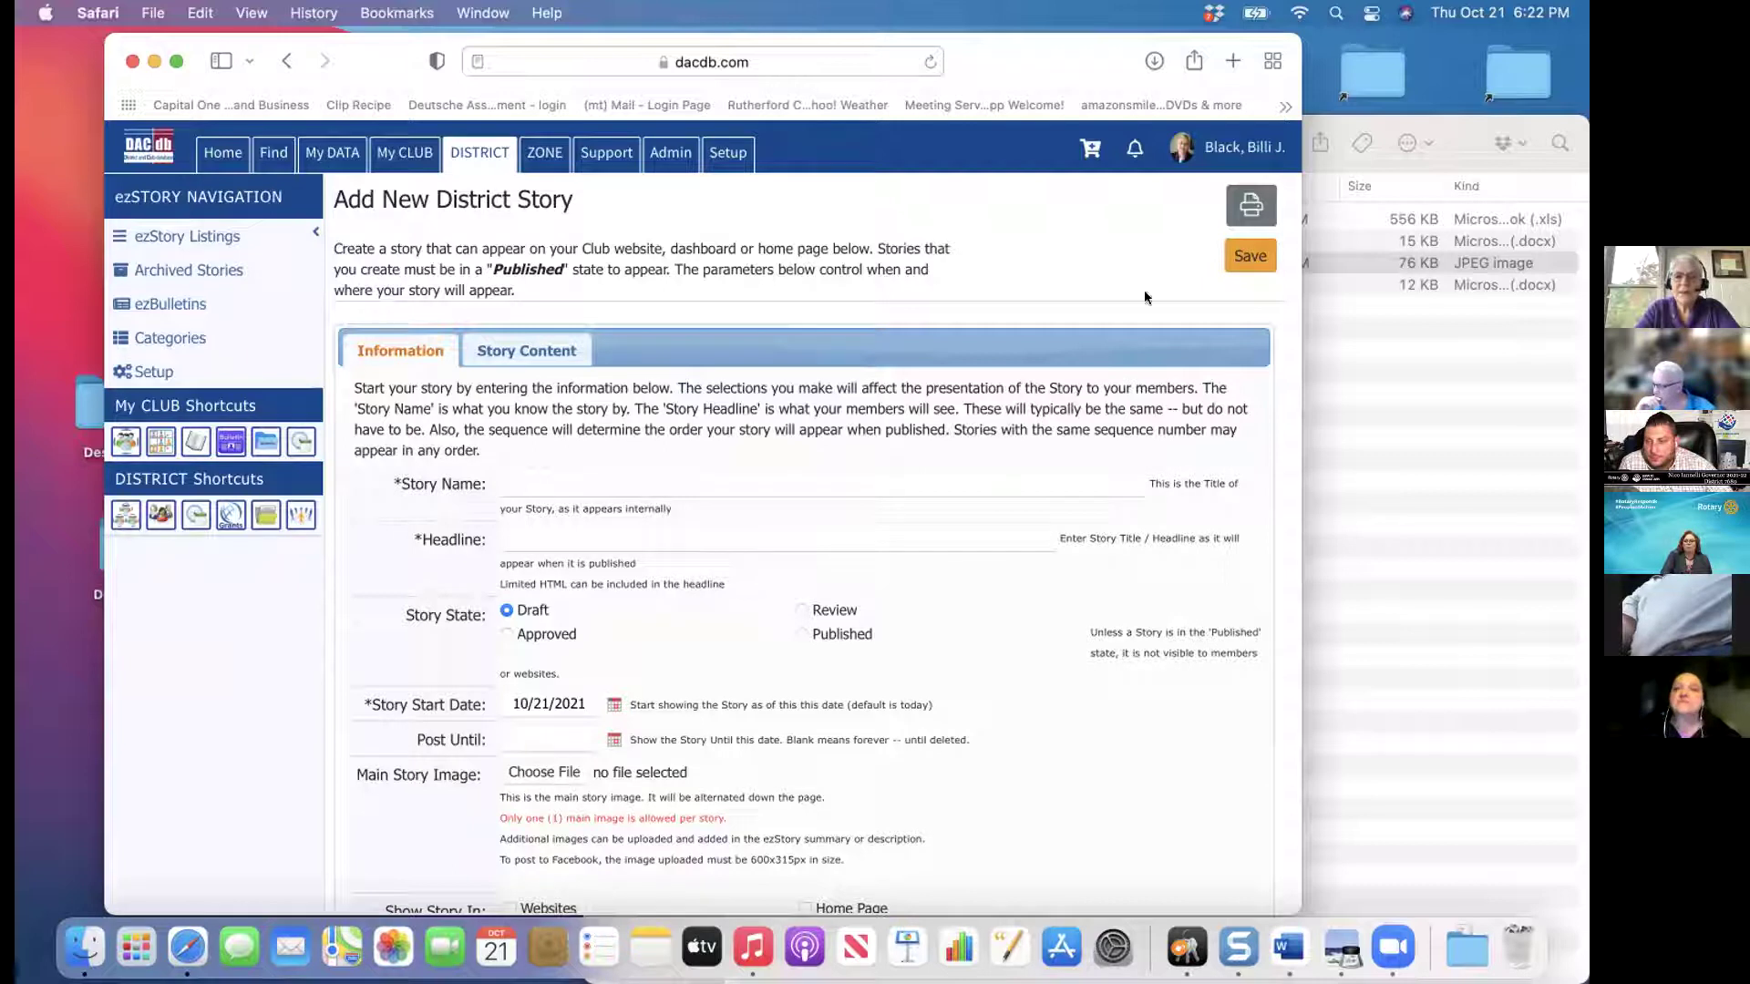
click(283, 59)
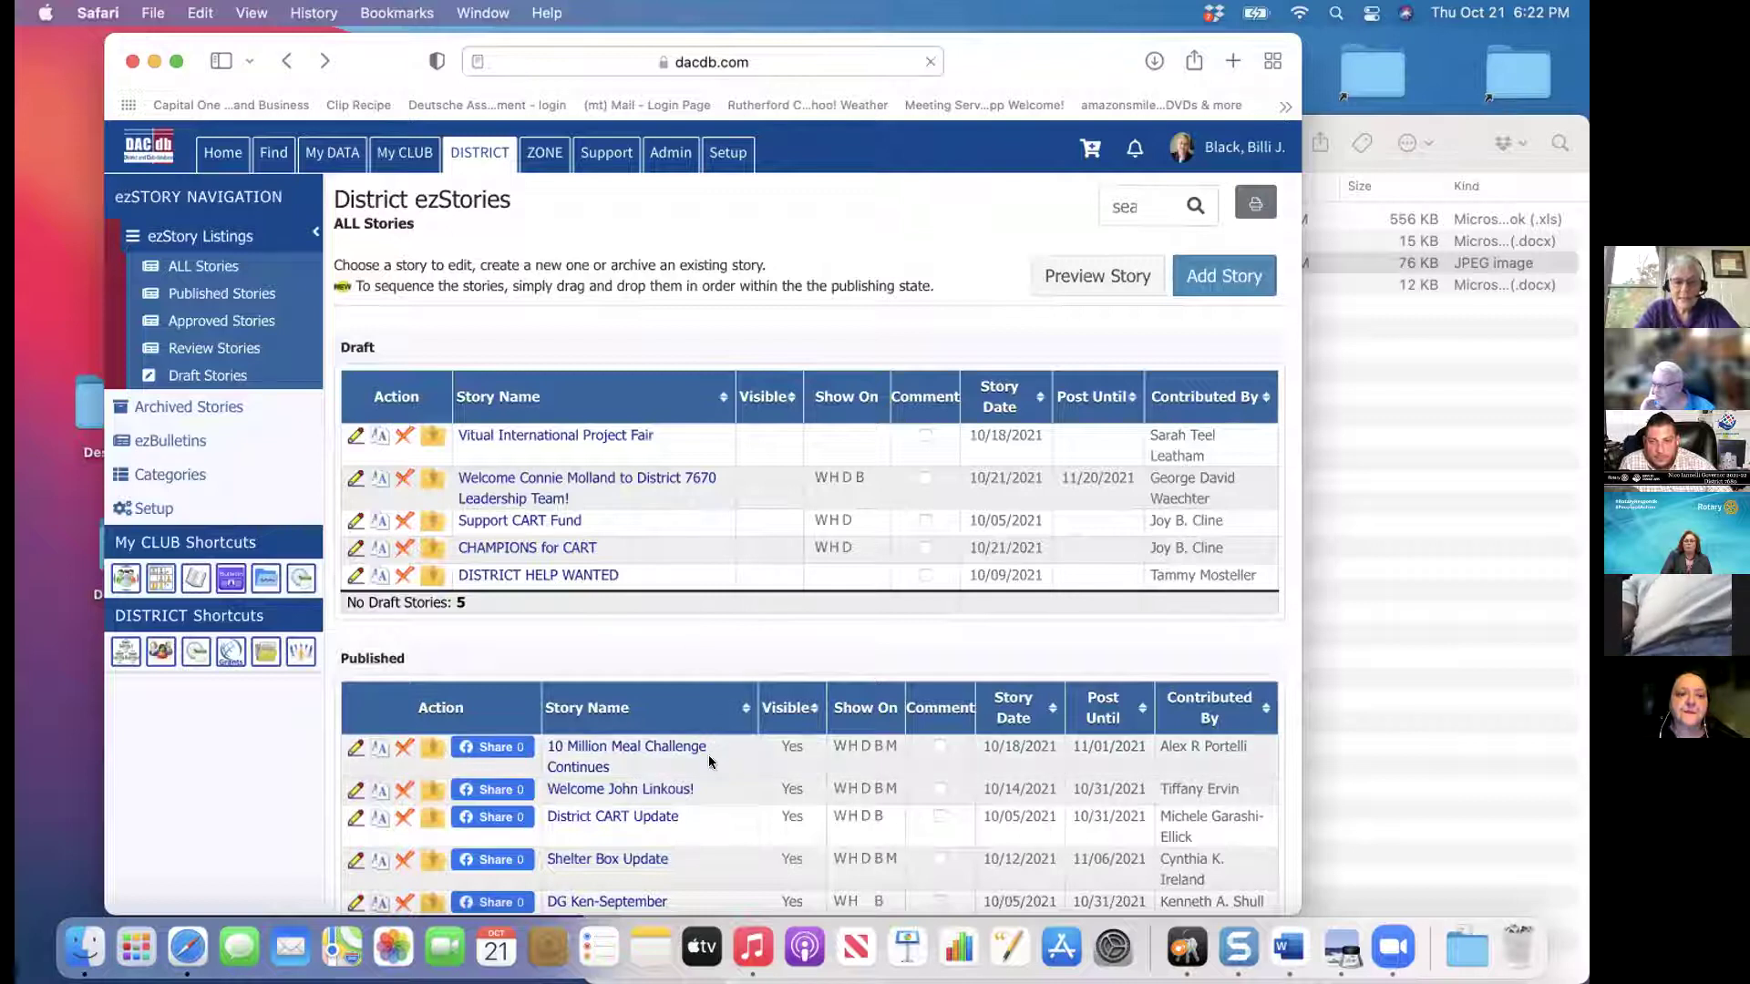
Sort the district stories by date, then return to the club's functions page
click(1011, 705)
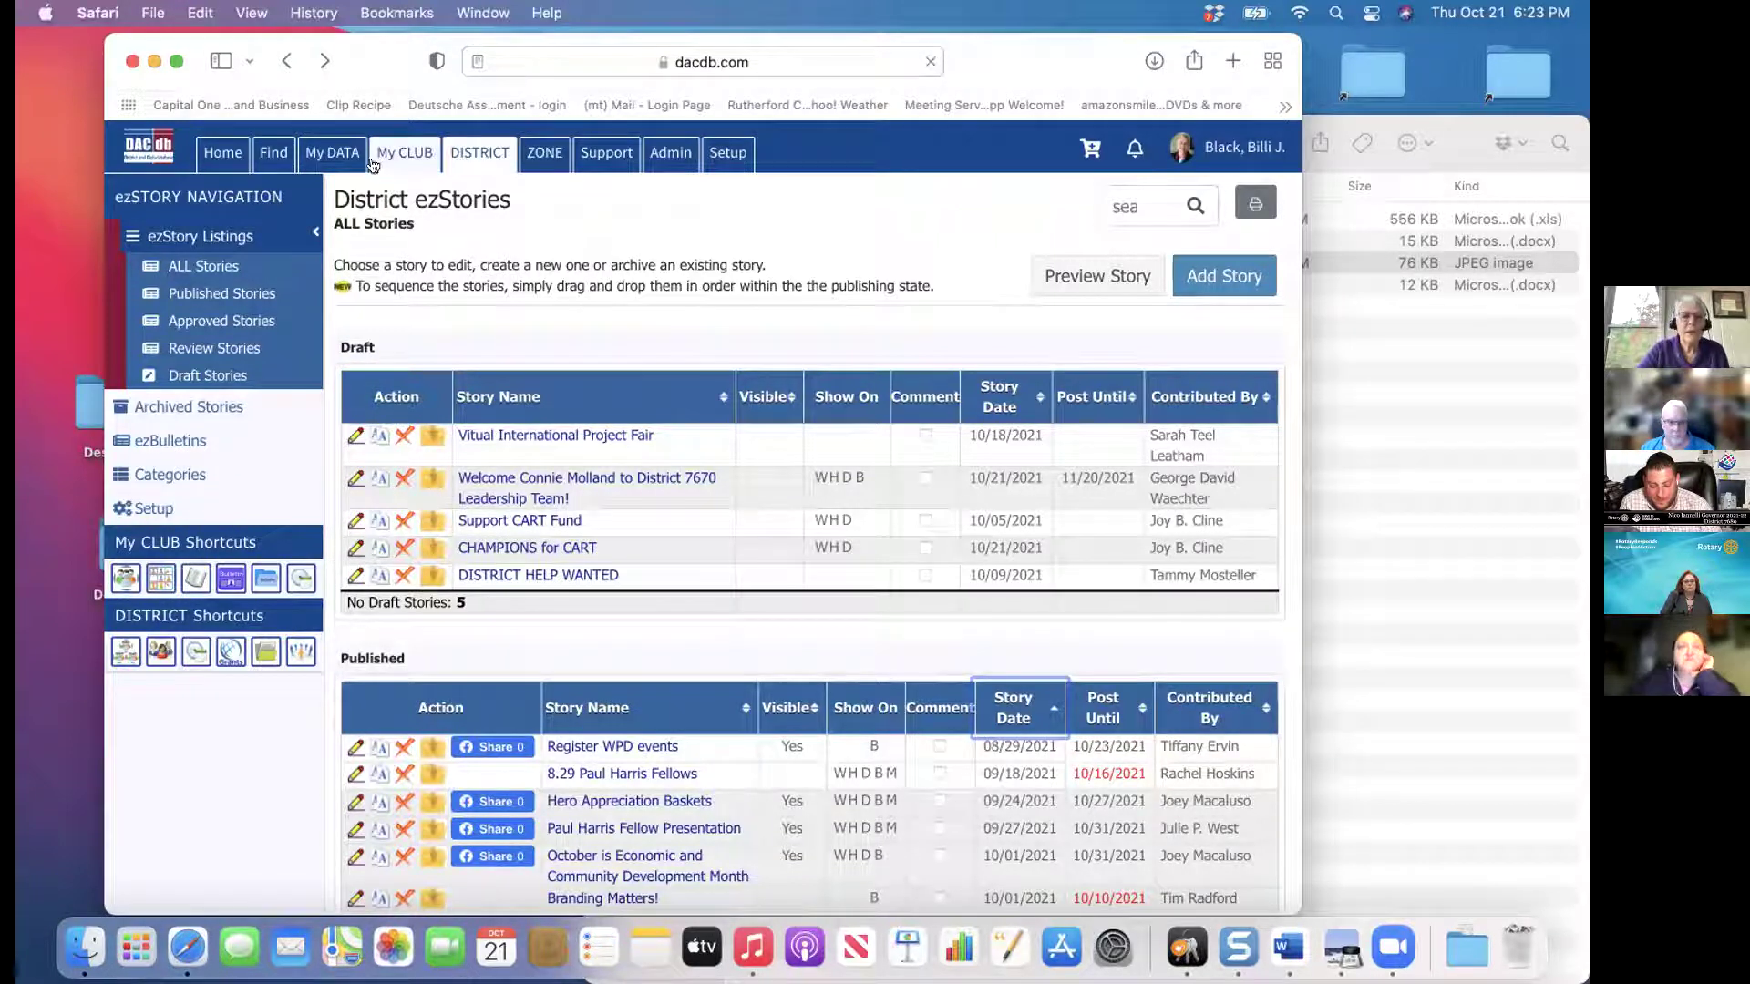
click(495, 151)
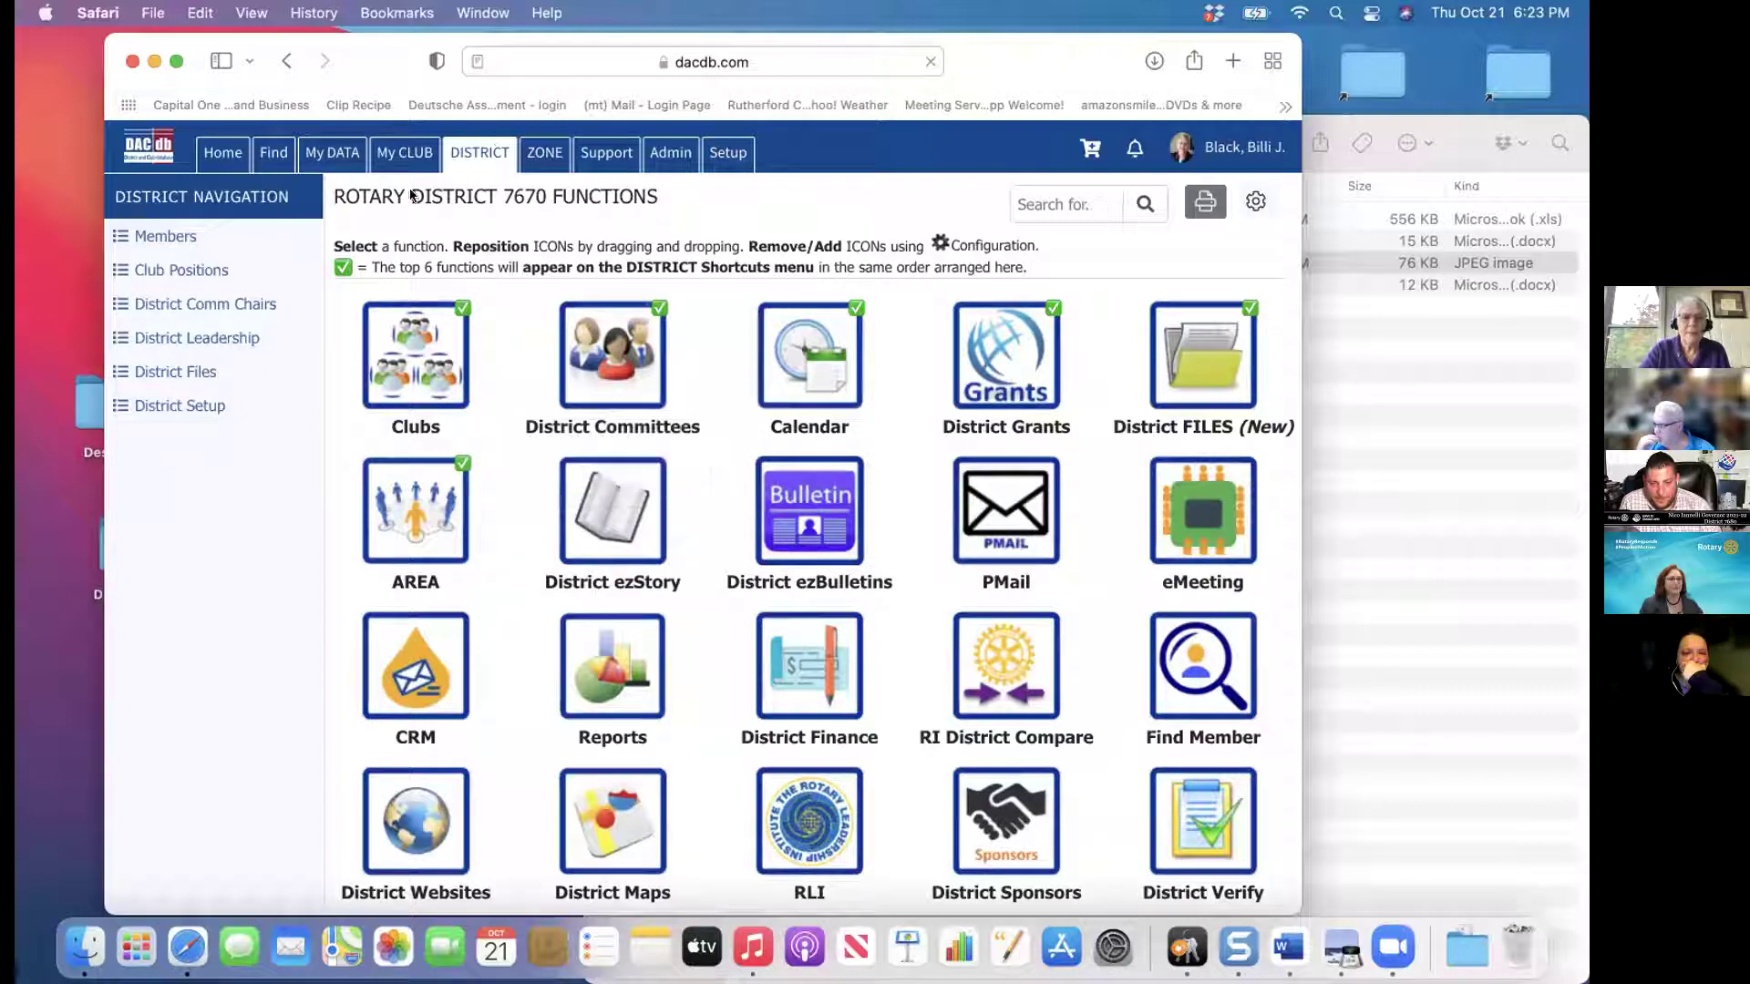
click(398, 155)
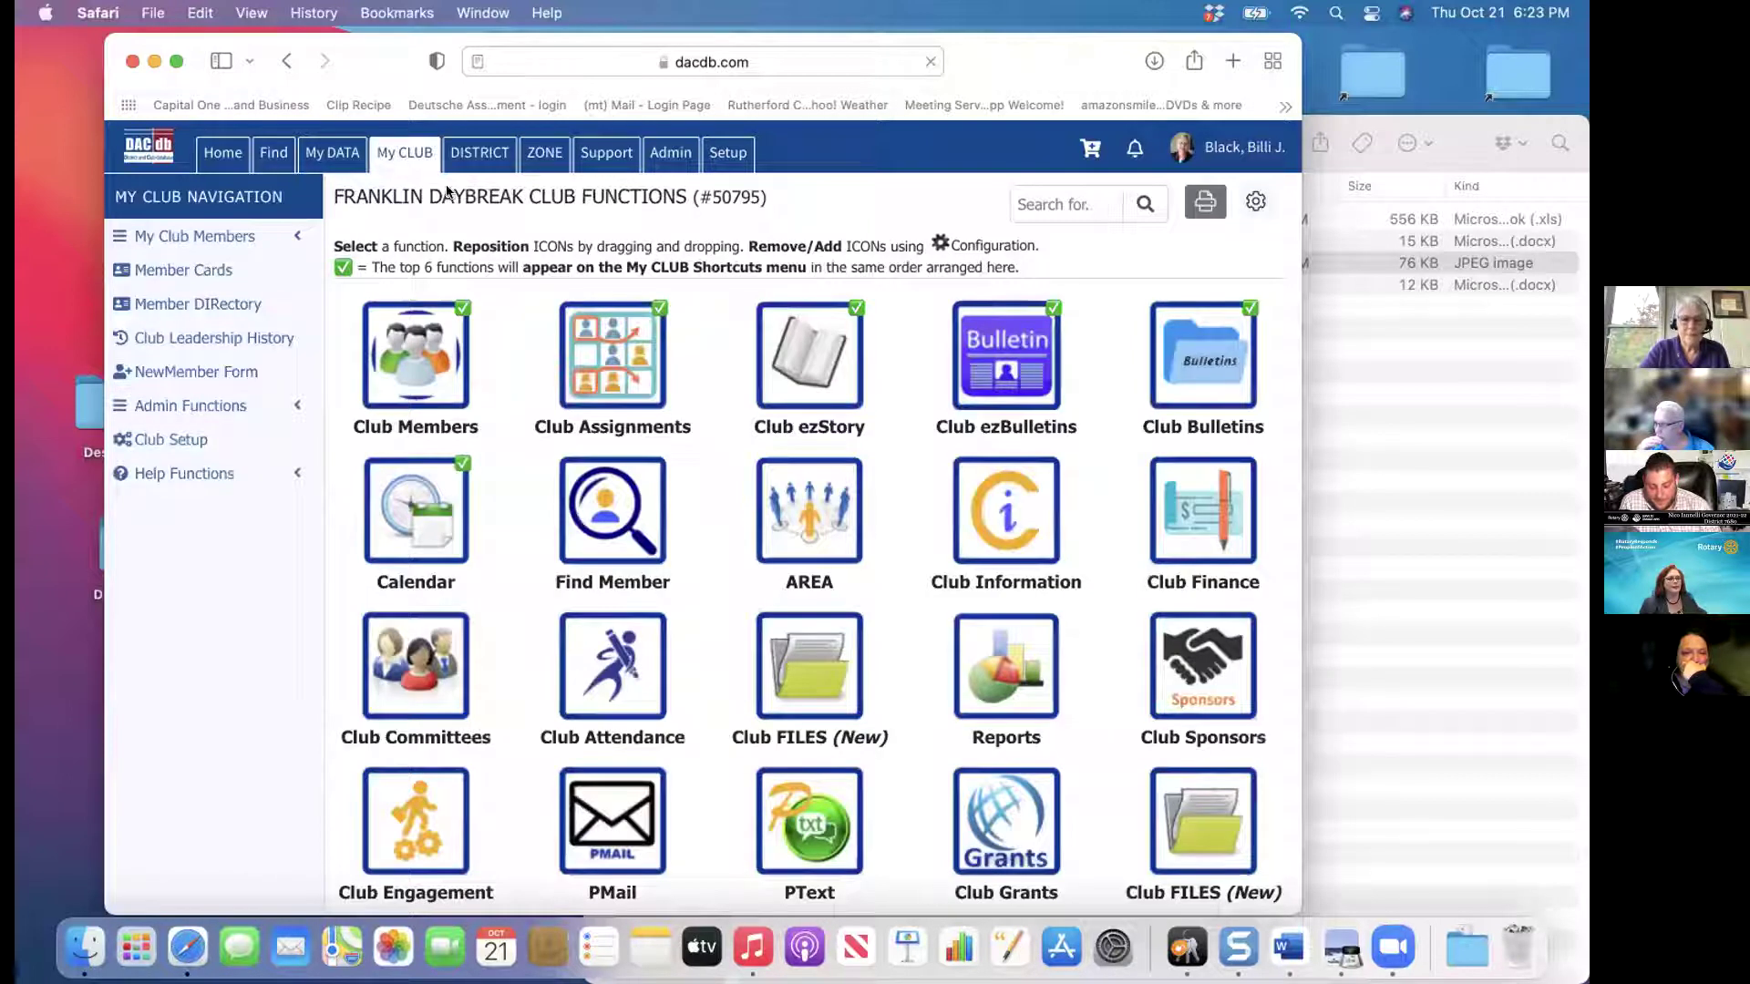
Show the club's ezBulletins with the browser window widened to fit the bulletin tables
click(984, 365)
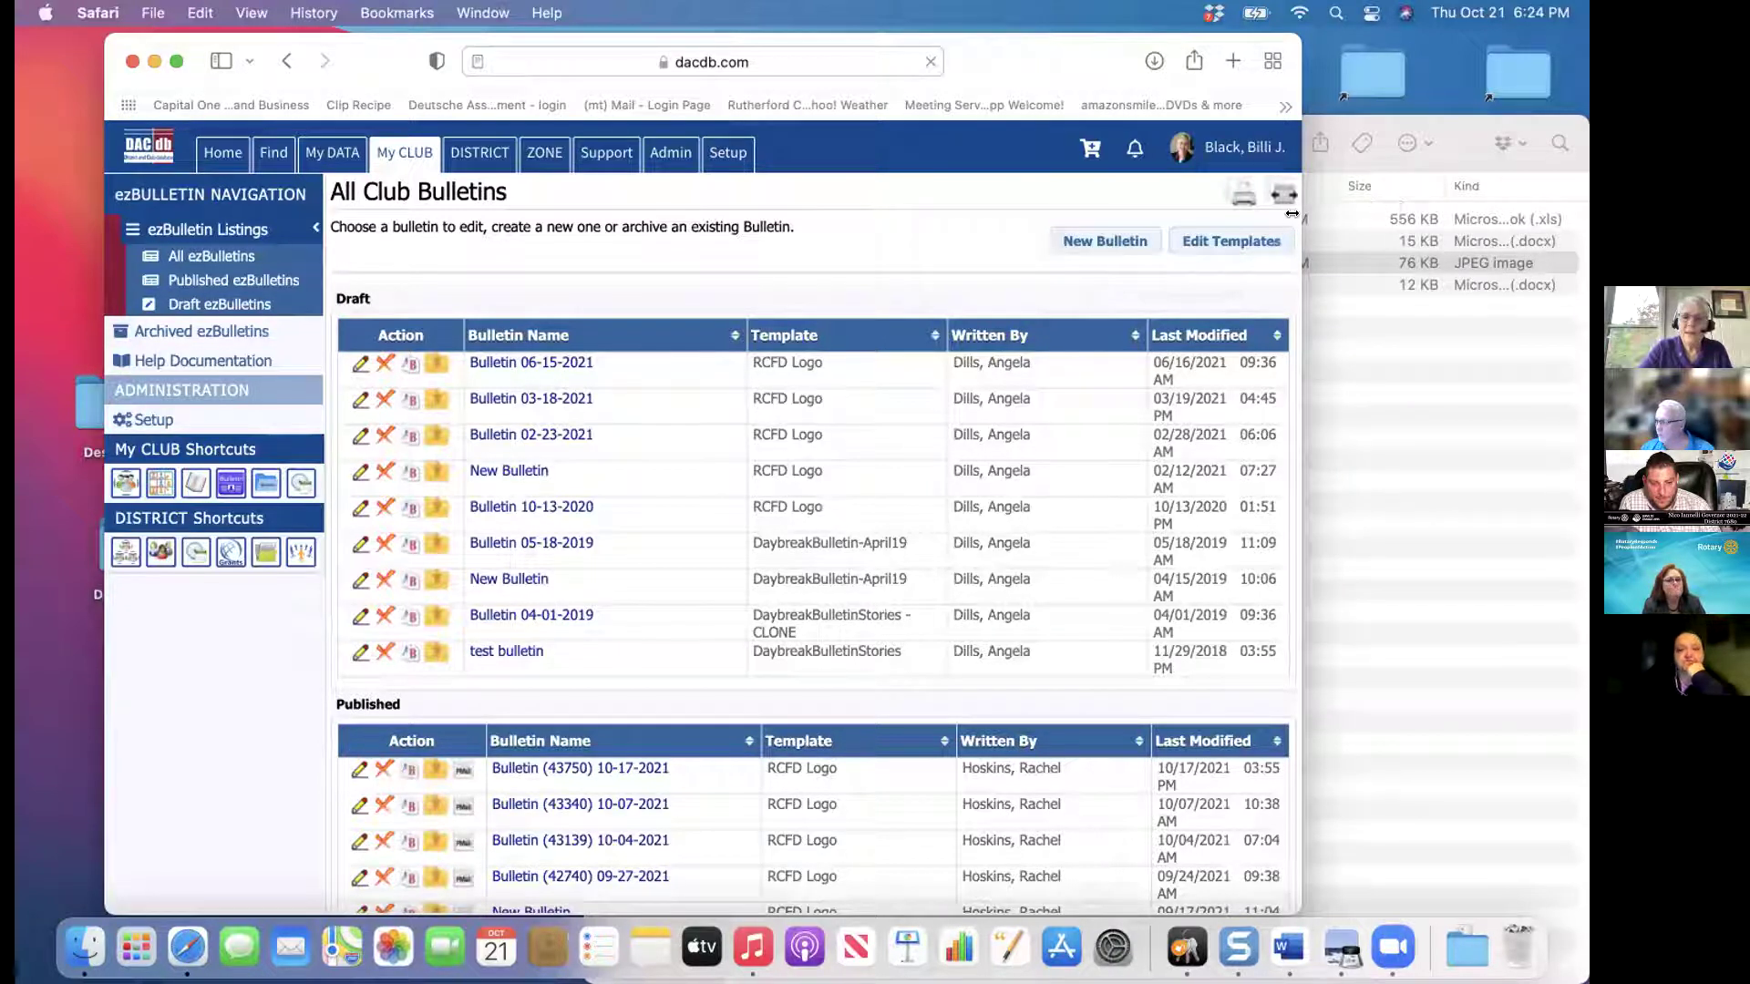
drag(1302, 225, 1457, 212)
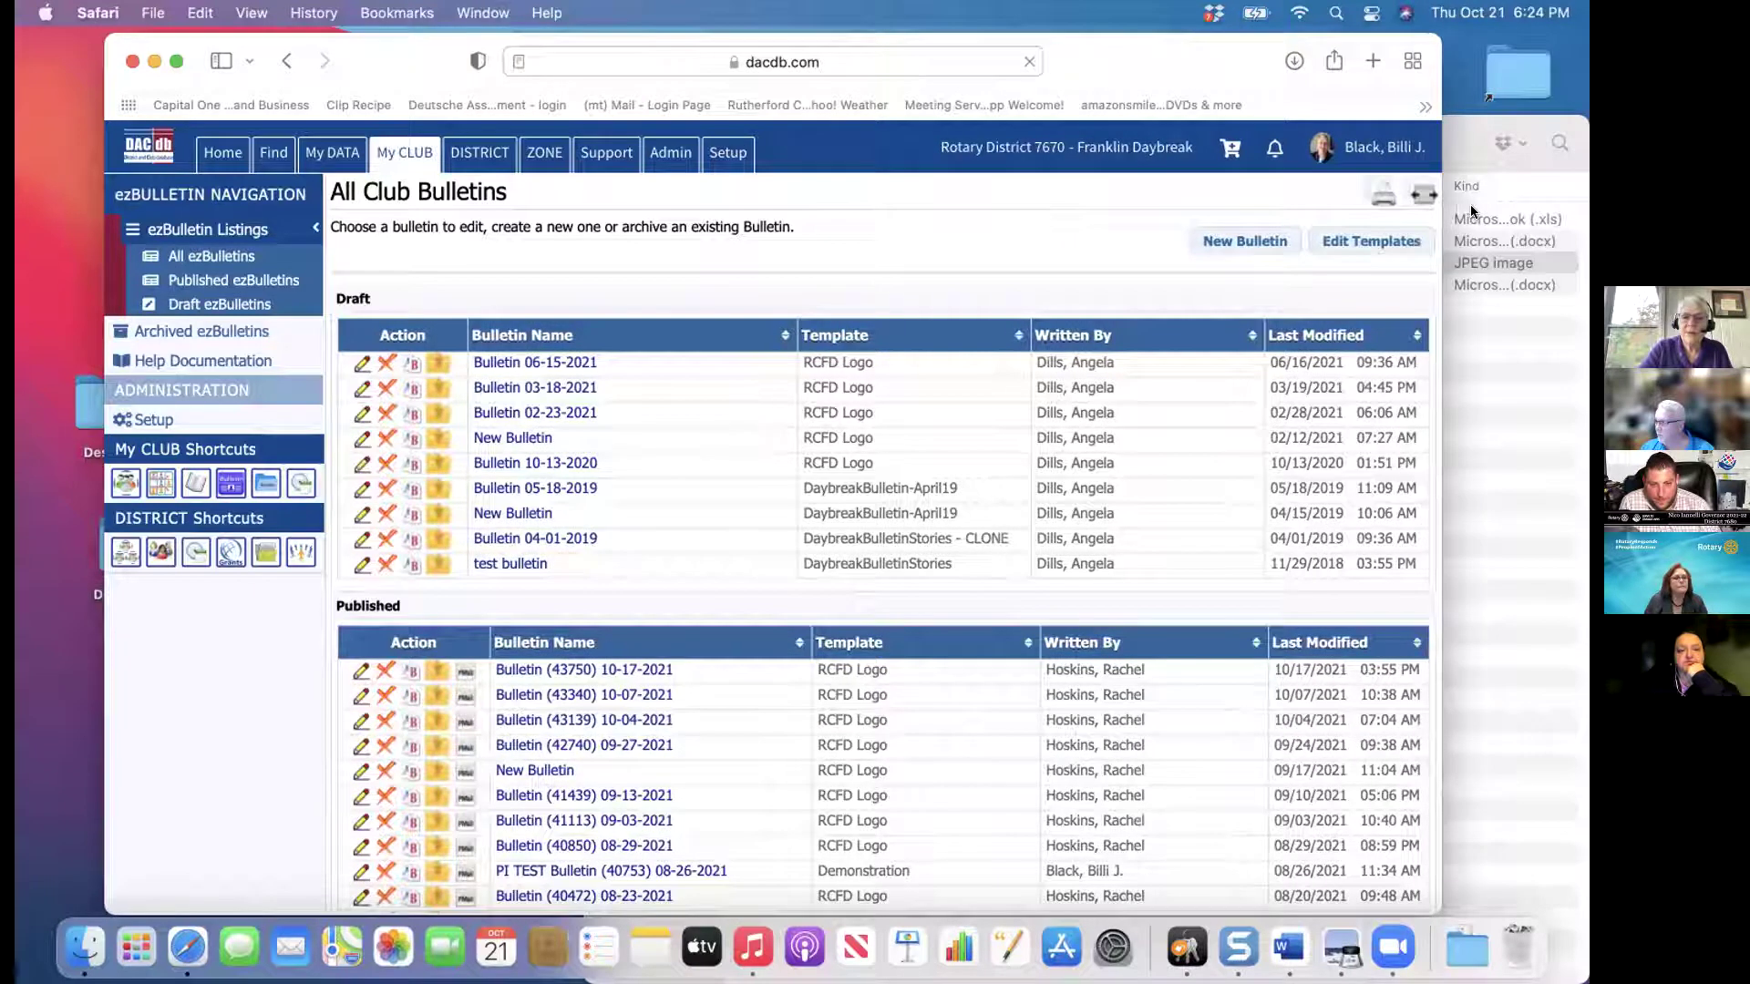
click(404, 155)
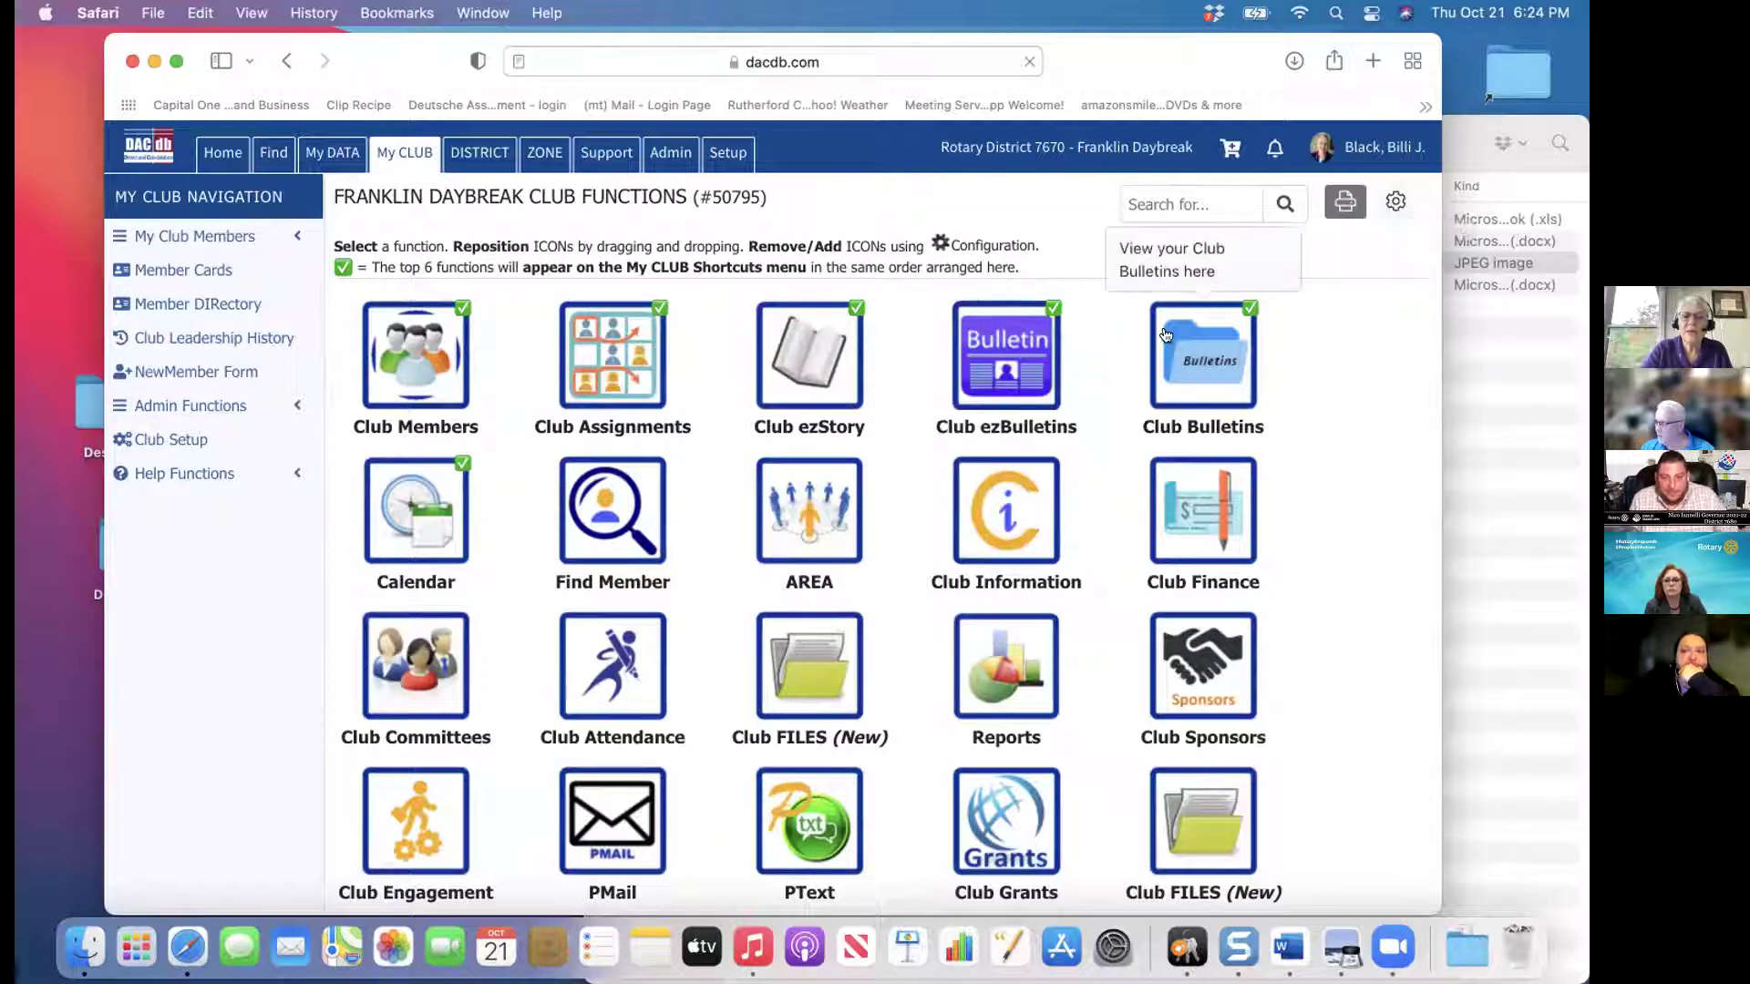
click(999, 355)
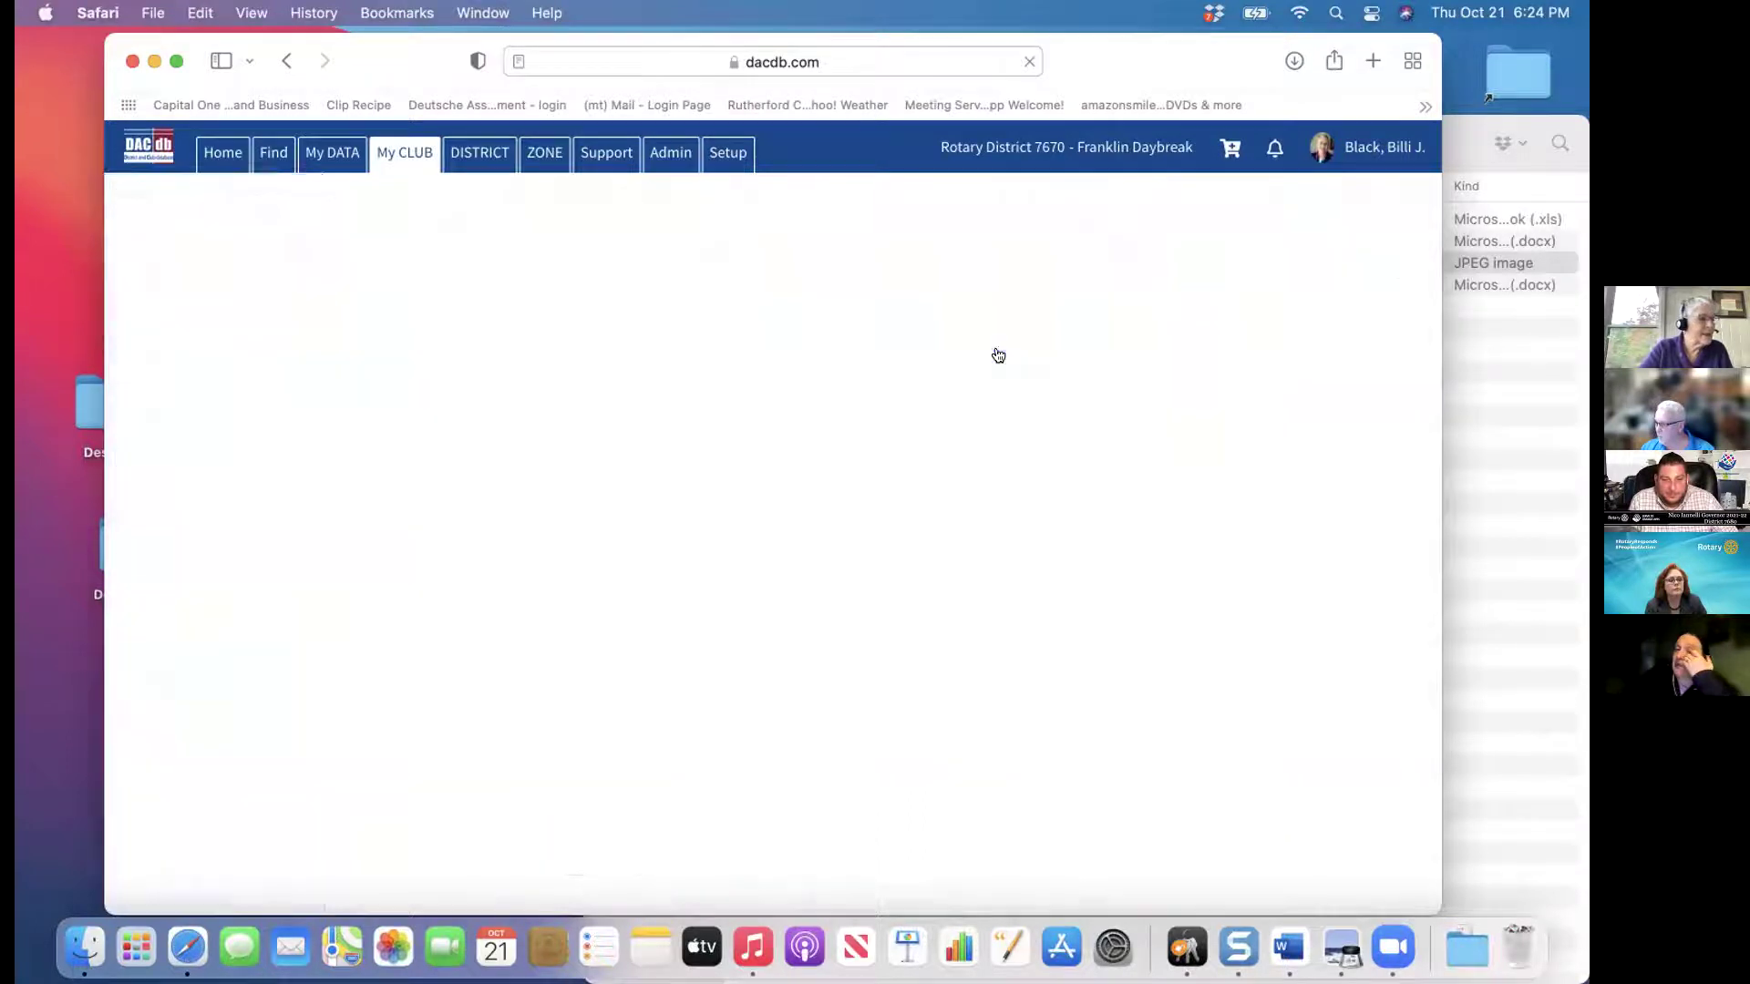
Browse My Club Templates, e.g. DaybreakBulletin-April19, Demonstration, RCFD Logo and test
click(1320, 242)
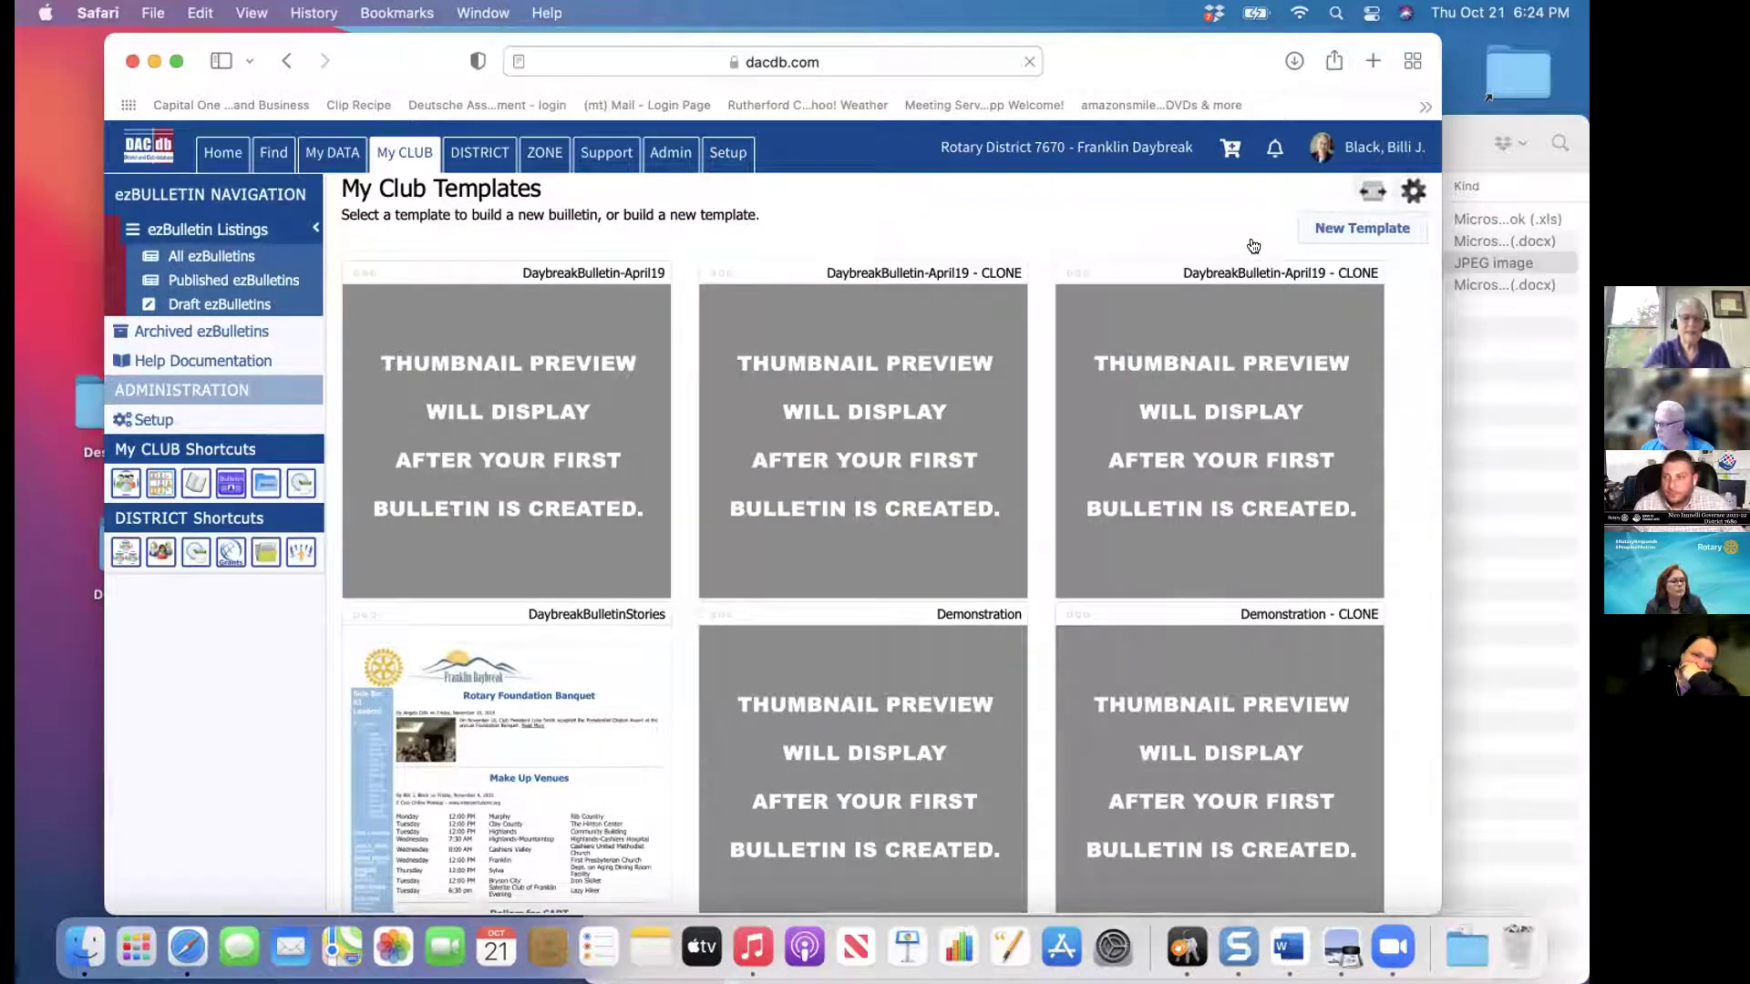
mouse_move(598, 700)
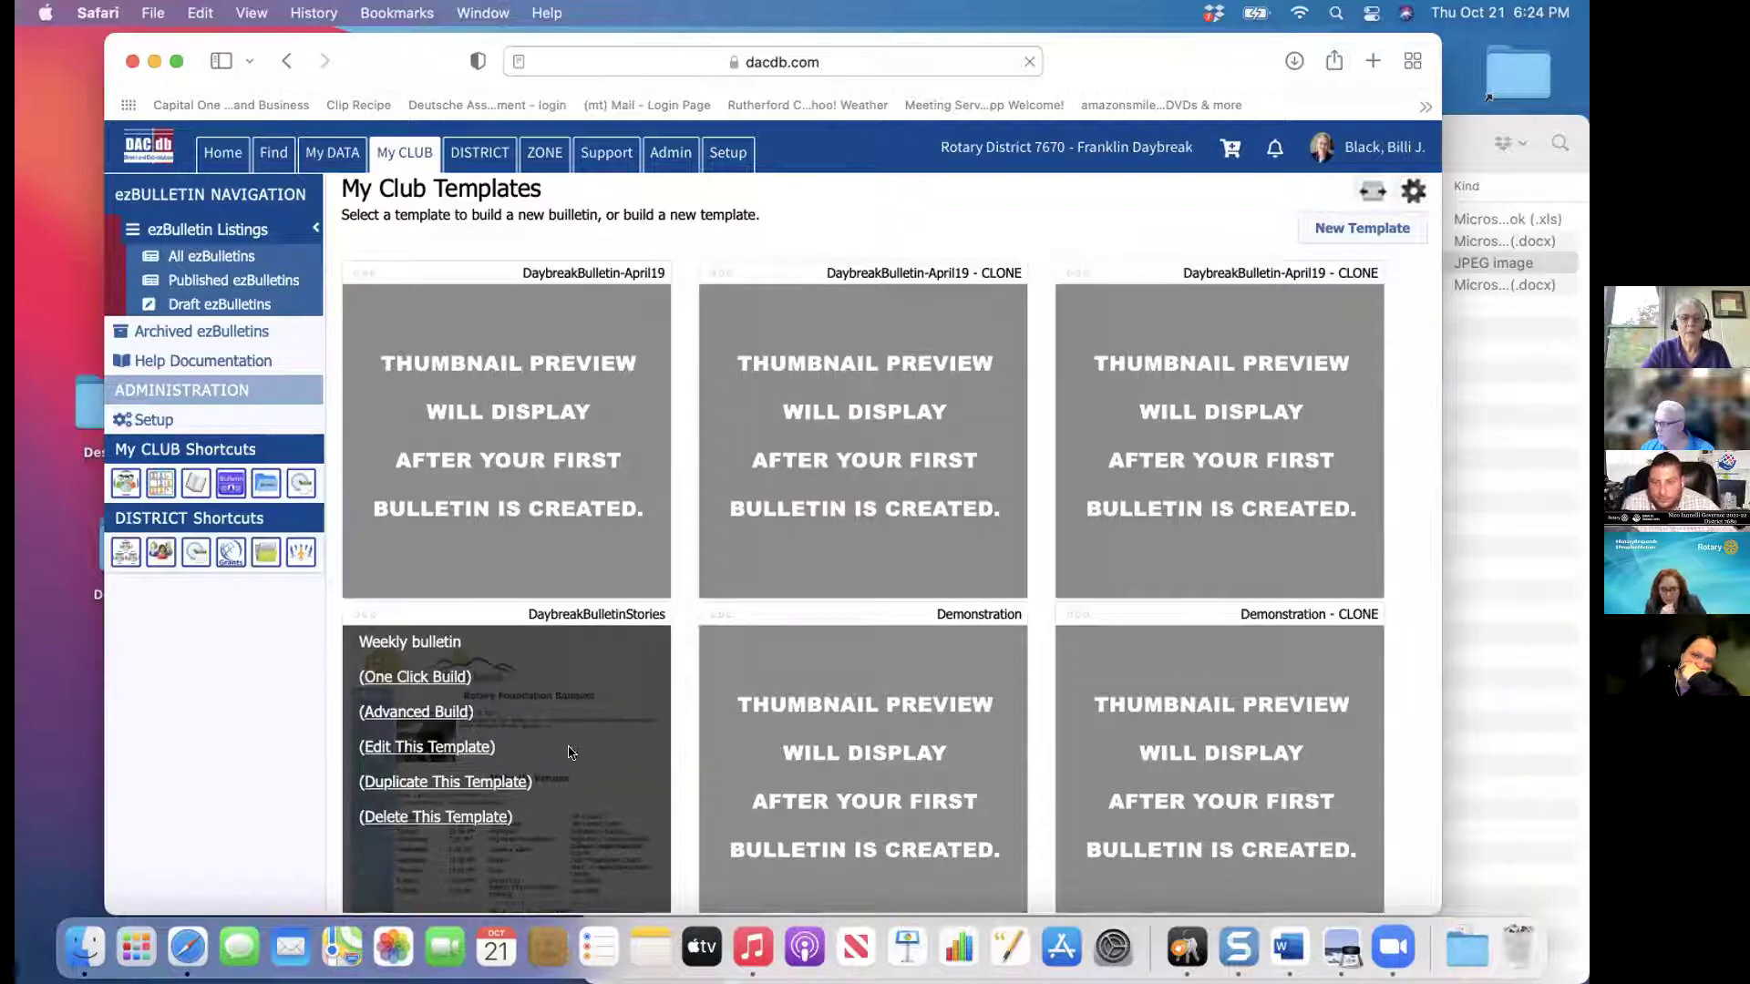
mouse_move(756, 661)
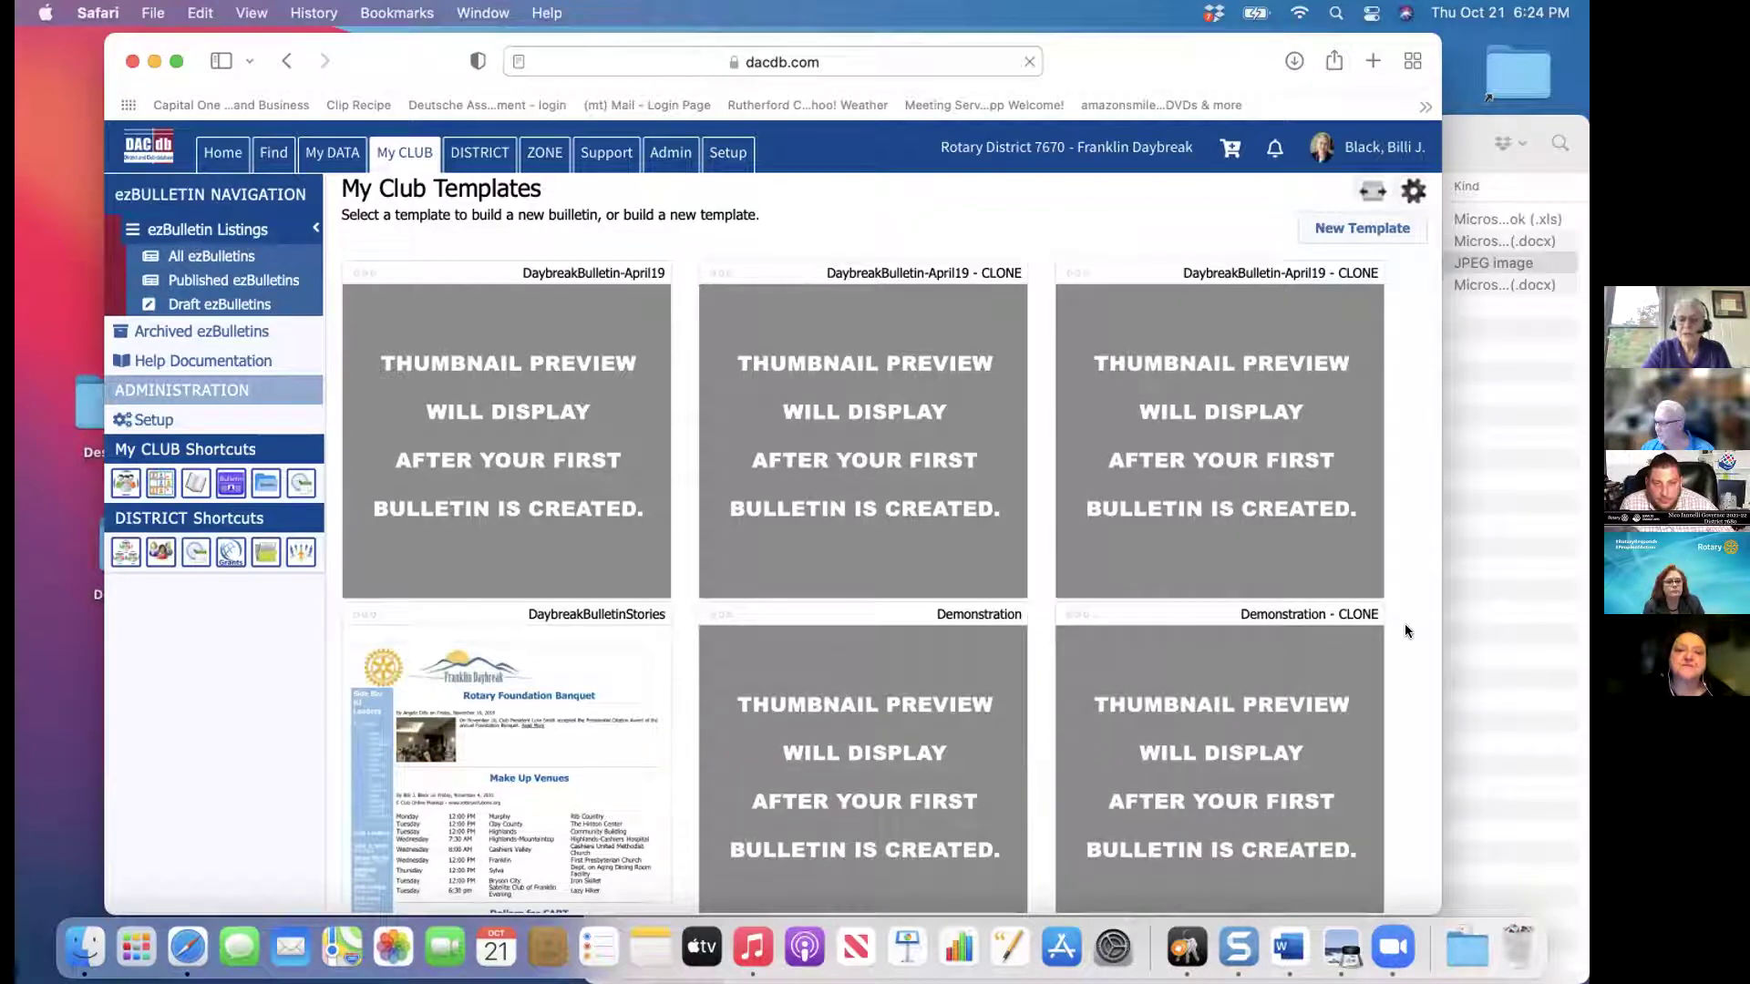
scroll(1404, 630, down, 5)
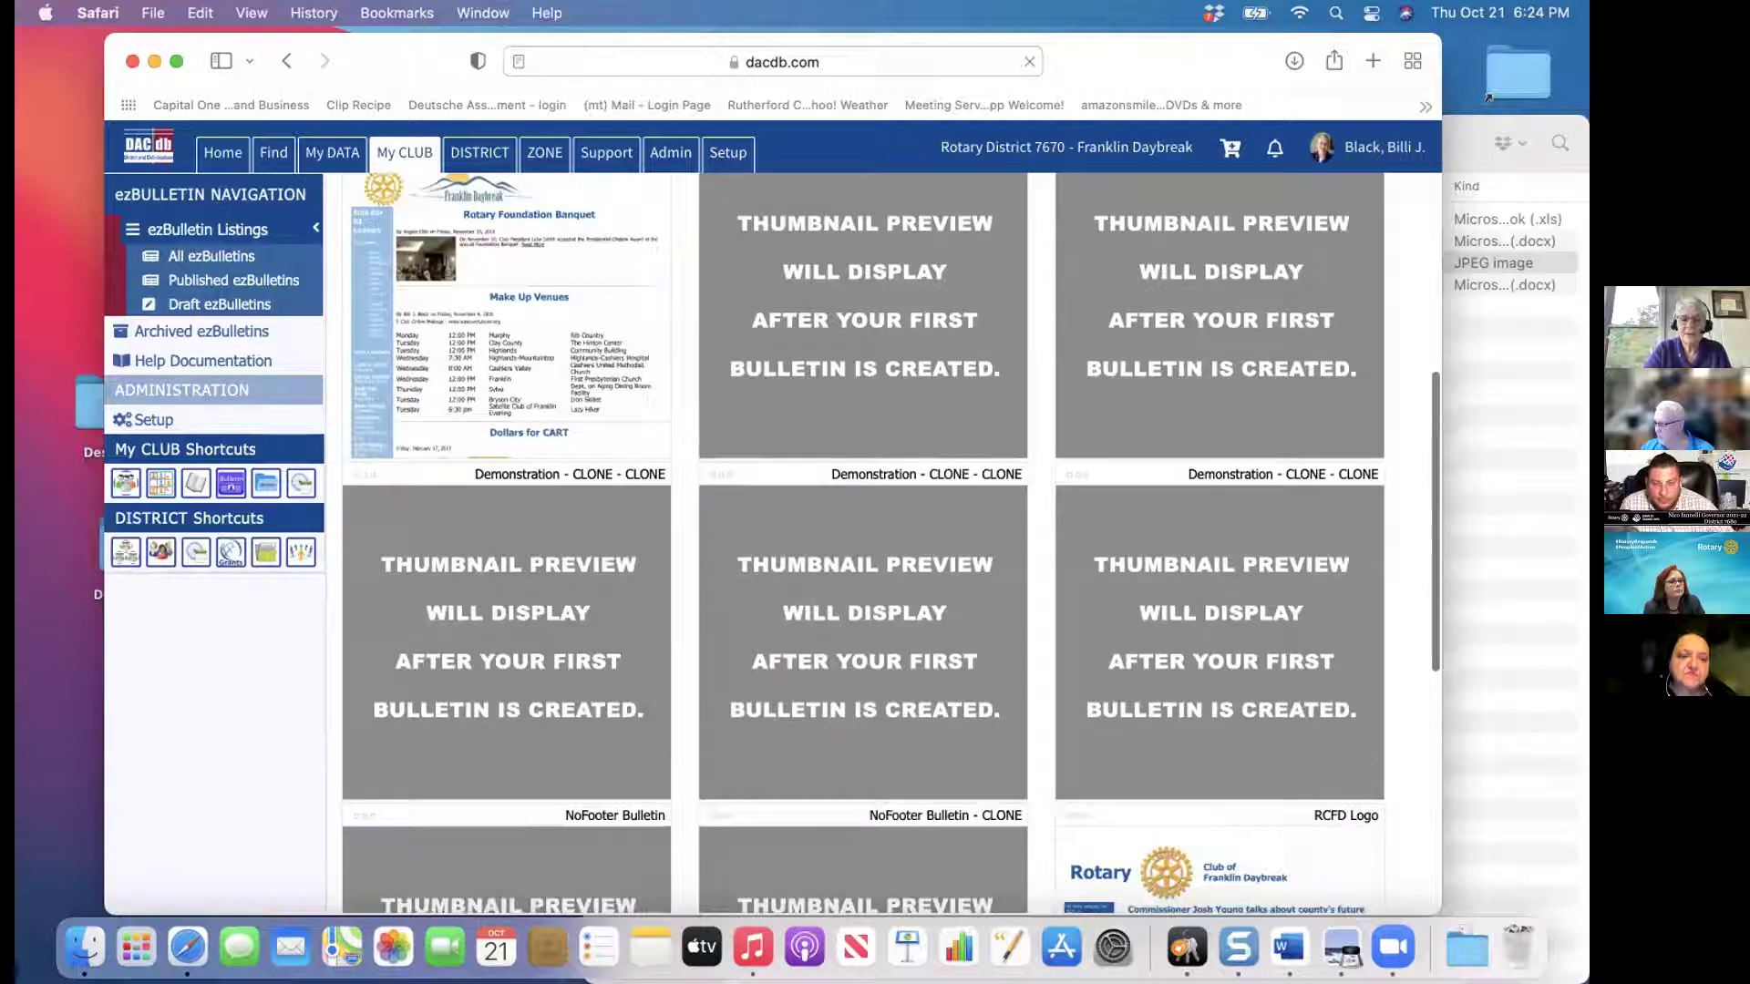
scroll(891, 544, down, 3)
scroll(863, 545, down, 3)
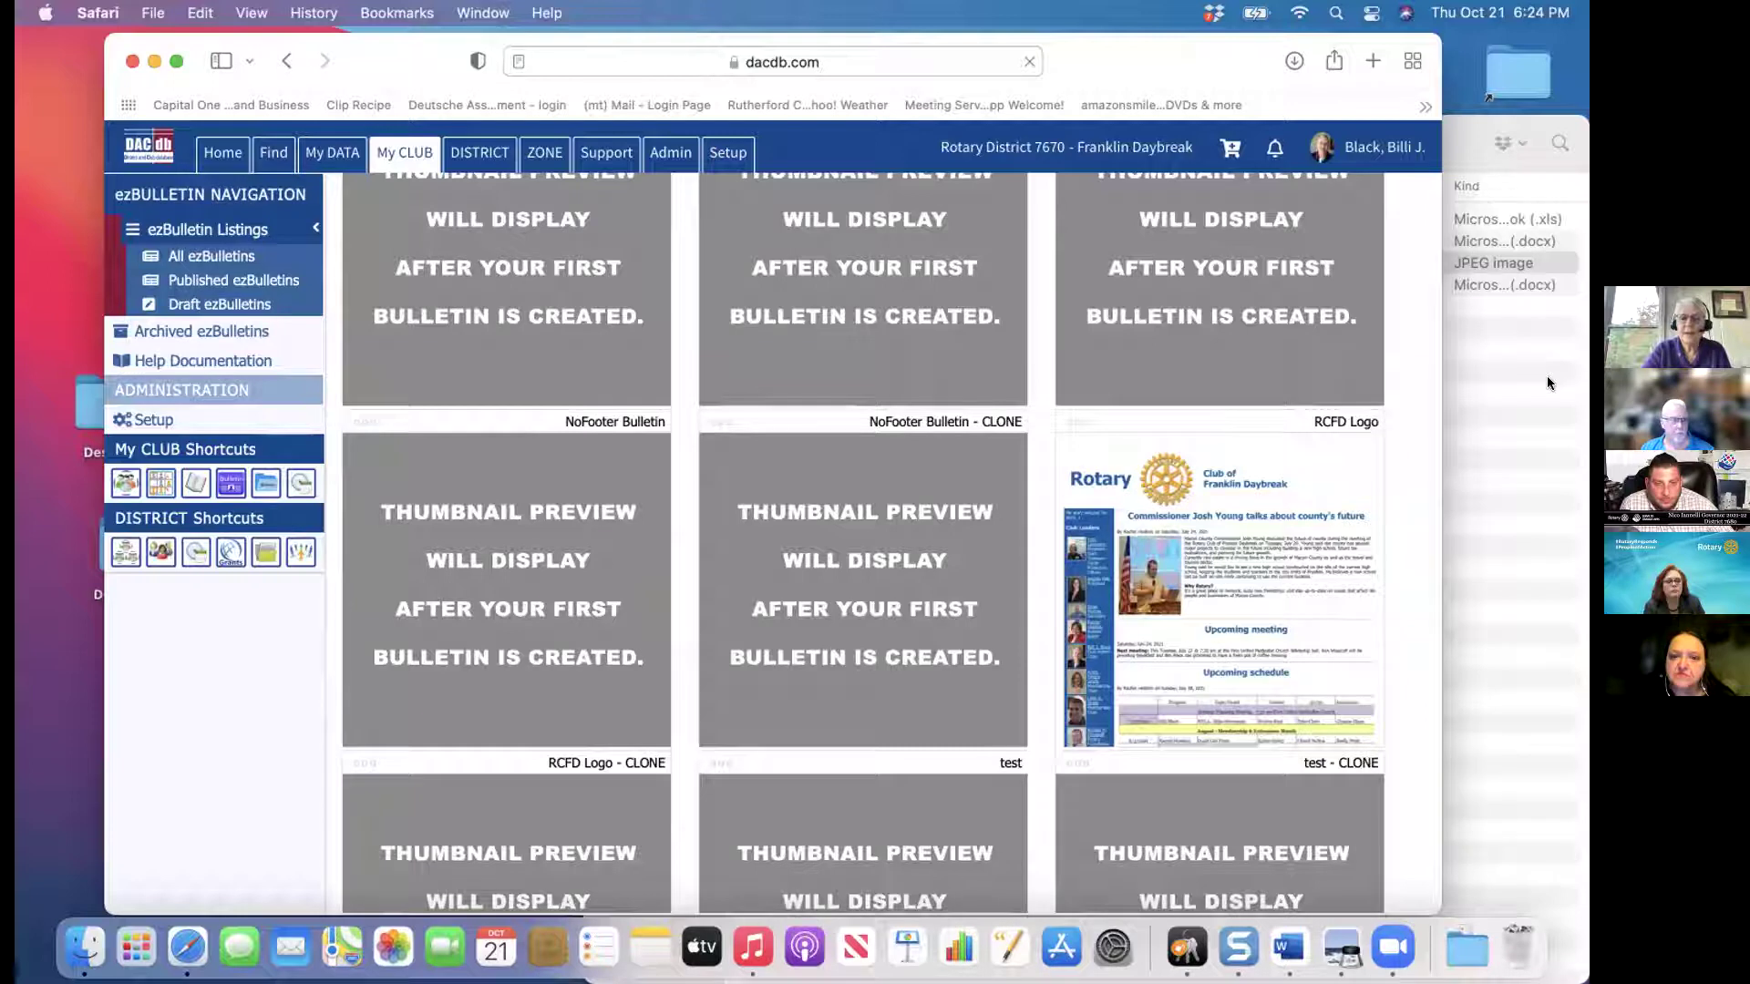
click(1436, 373)
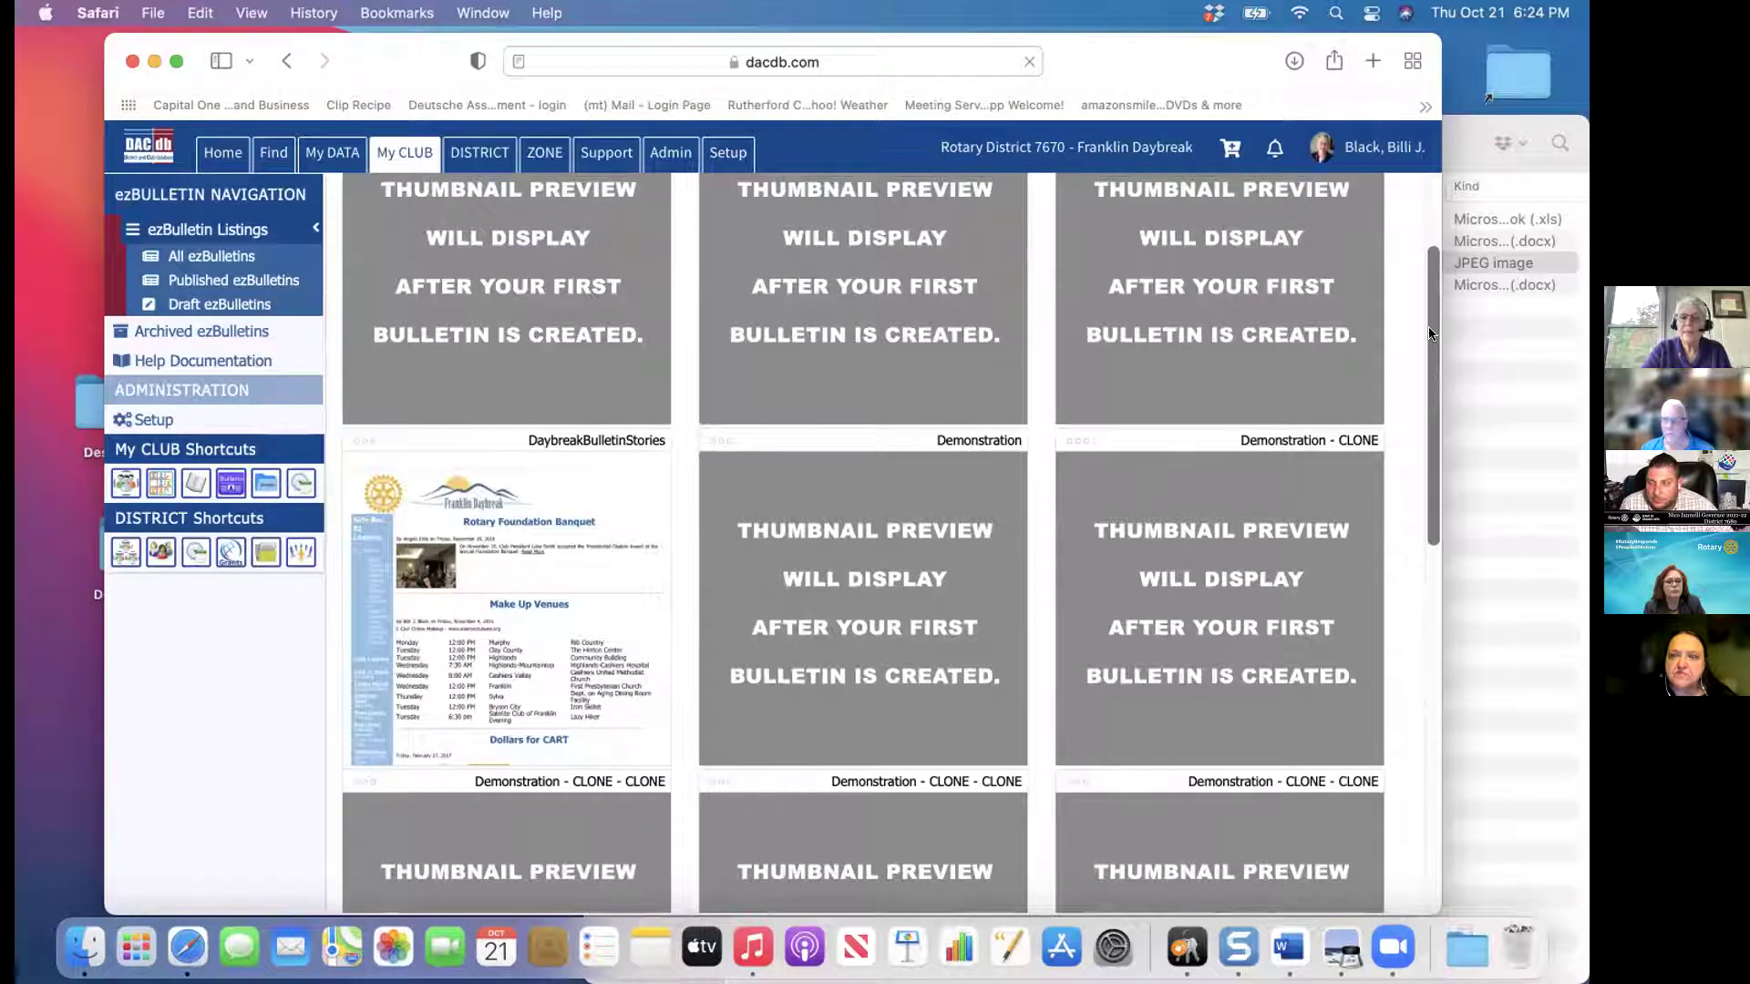
click(1428, 224)
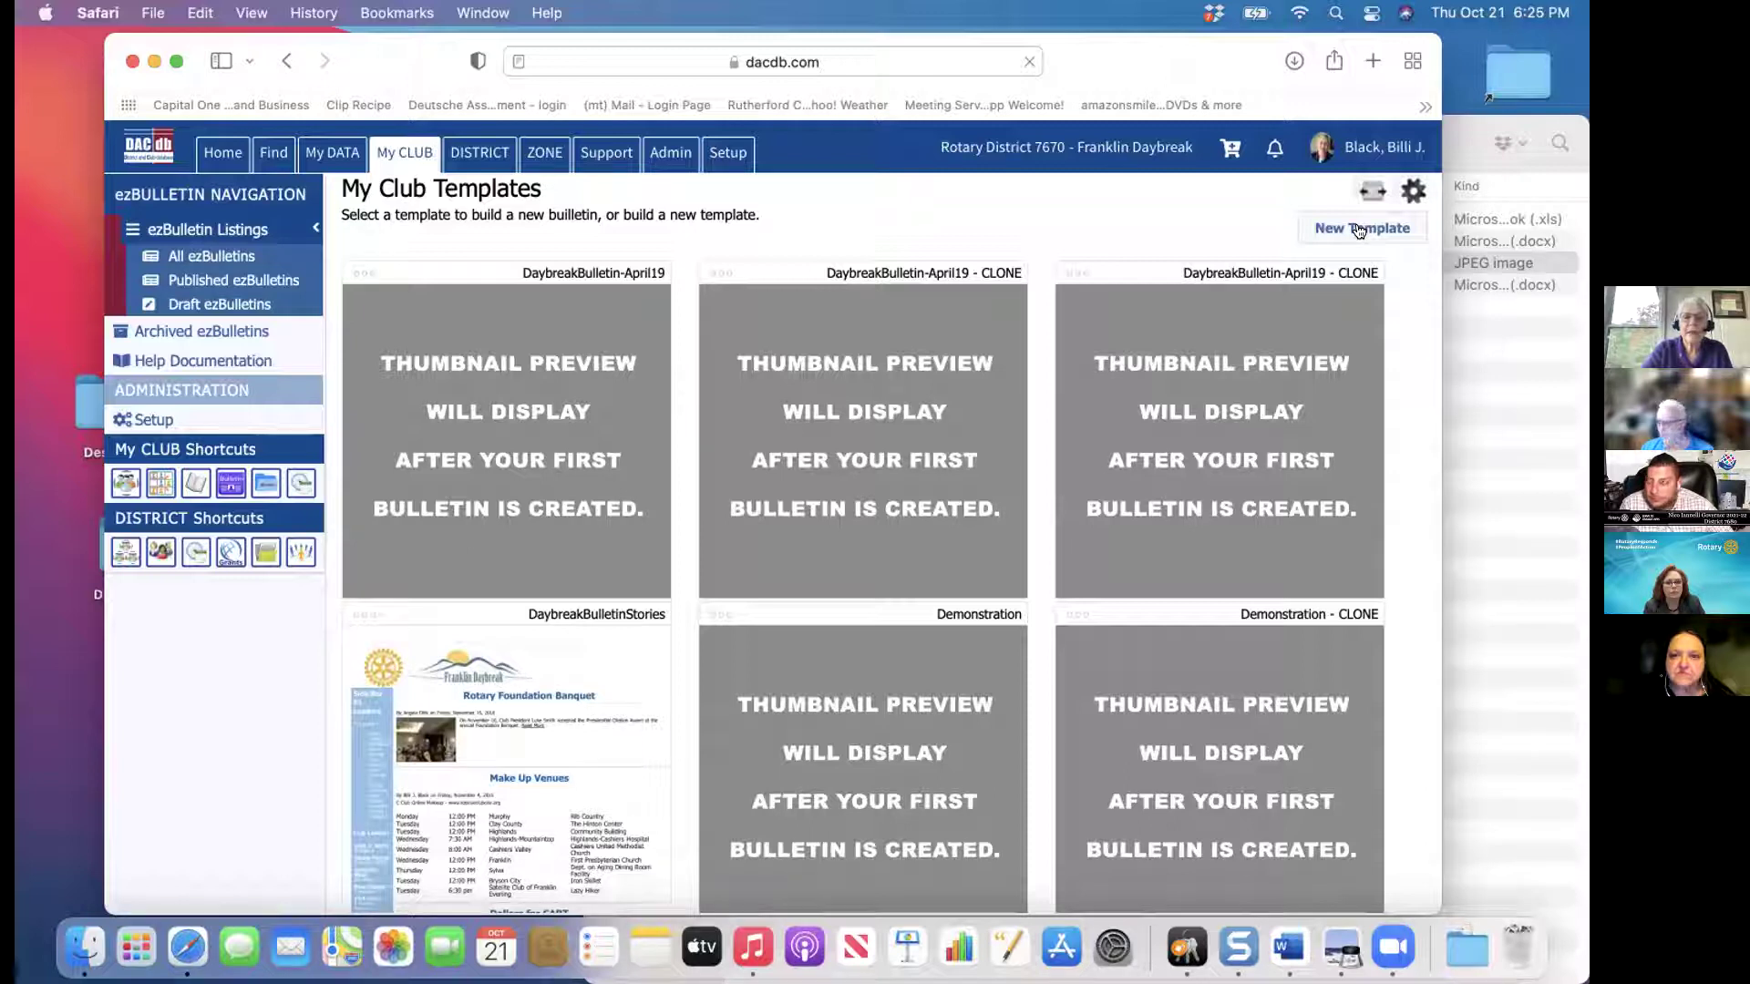
Create a new template with header, left sidebar, main body and footer layout
click(1359, 229)
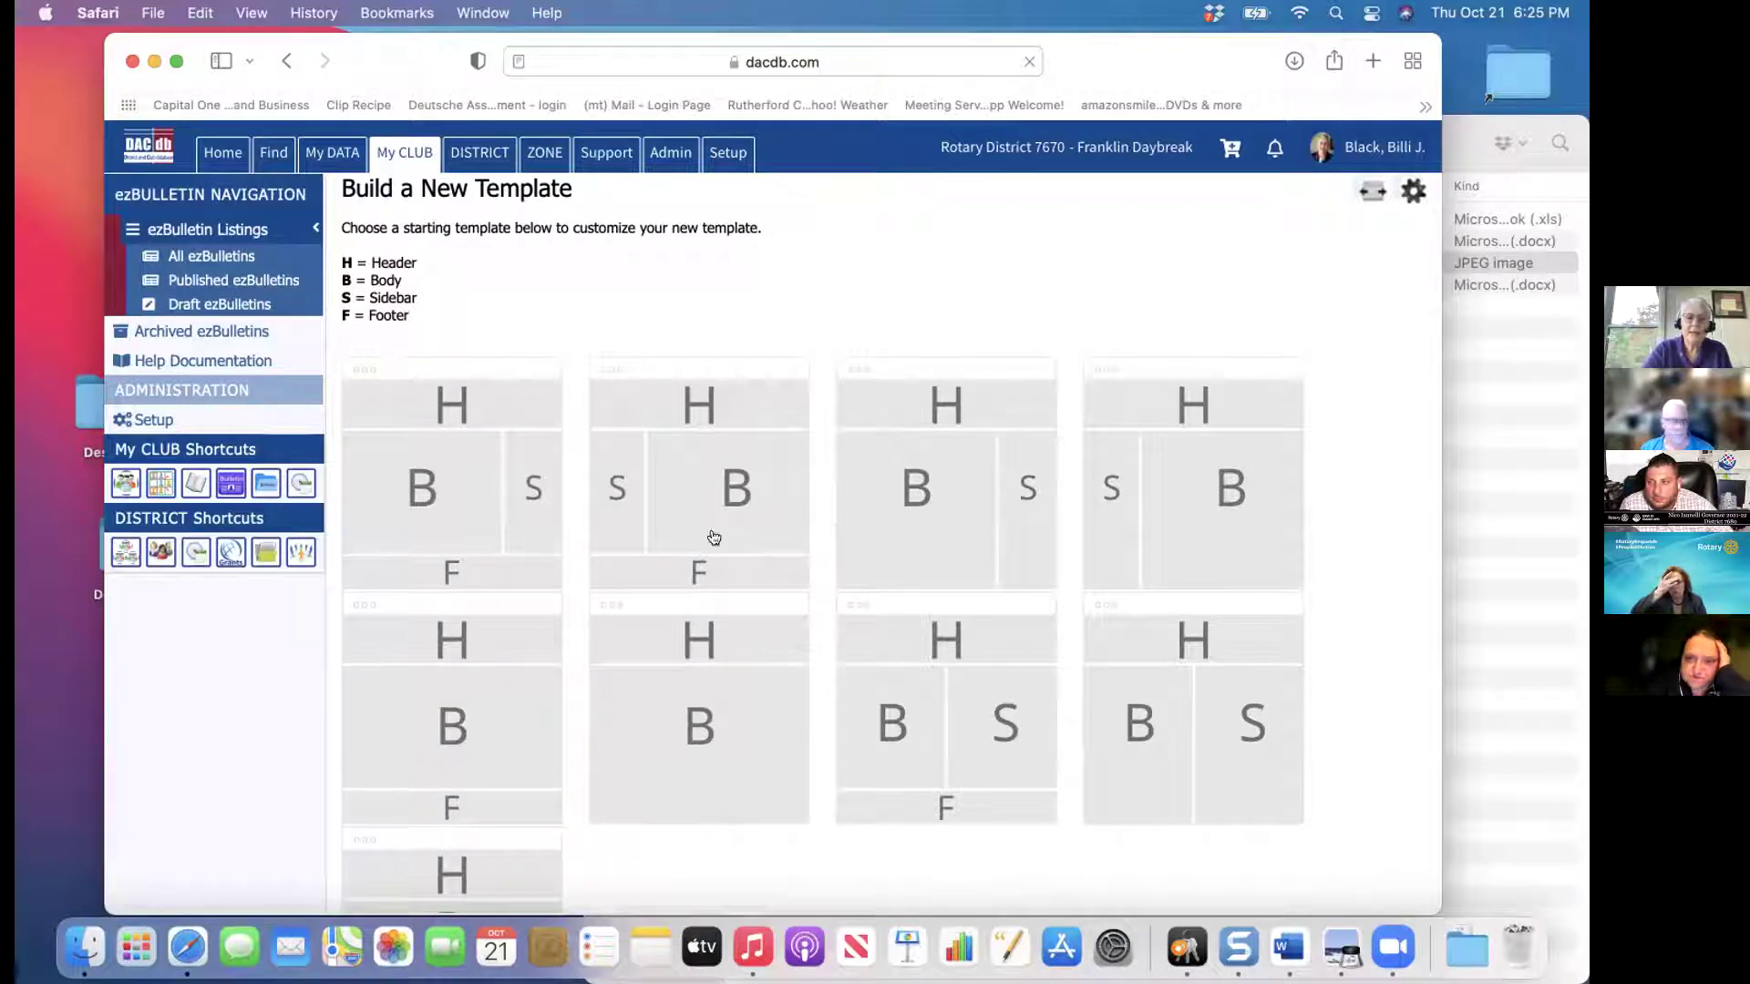
click(755, 456)
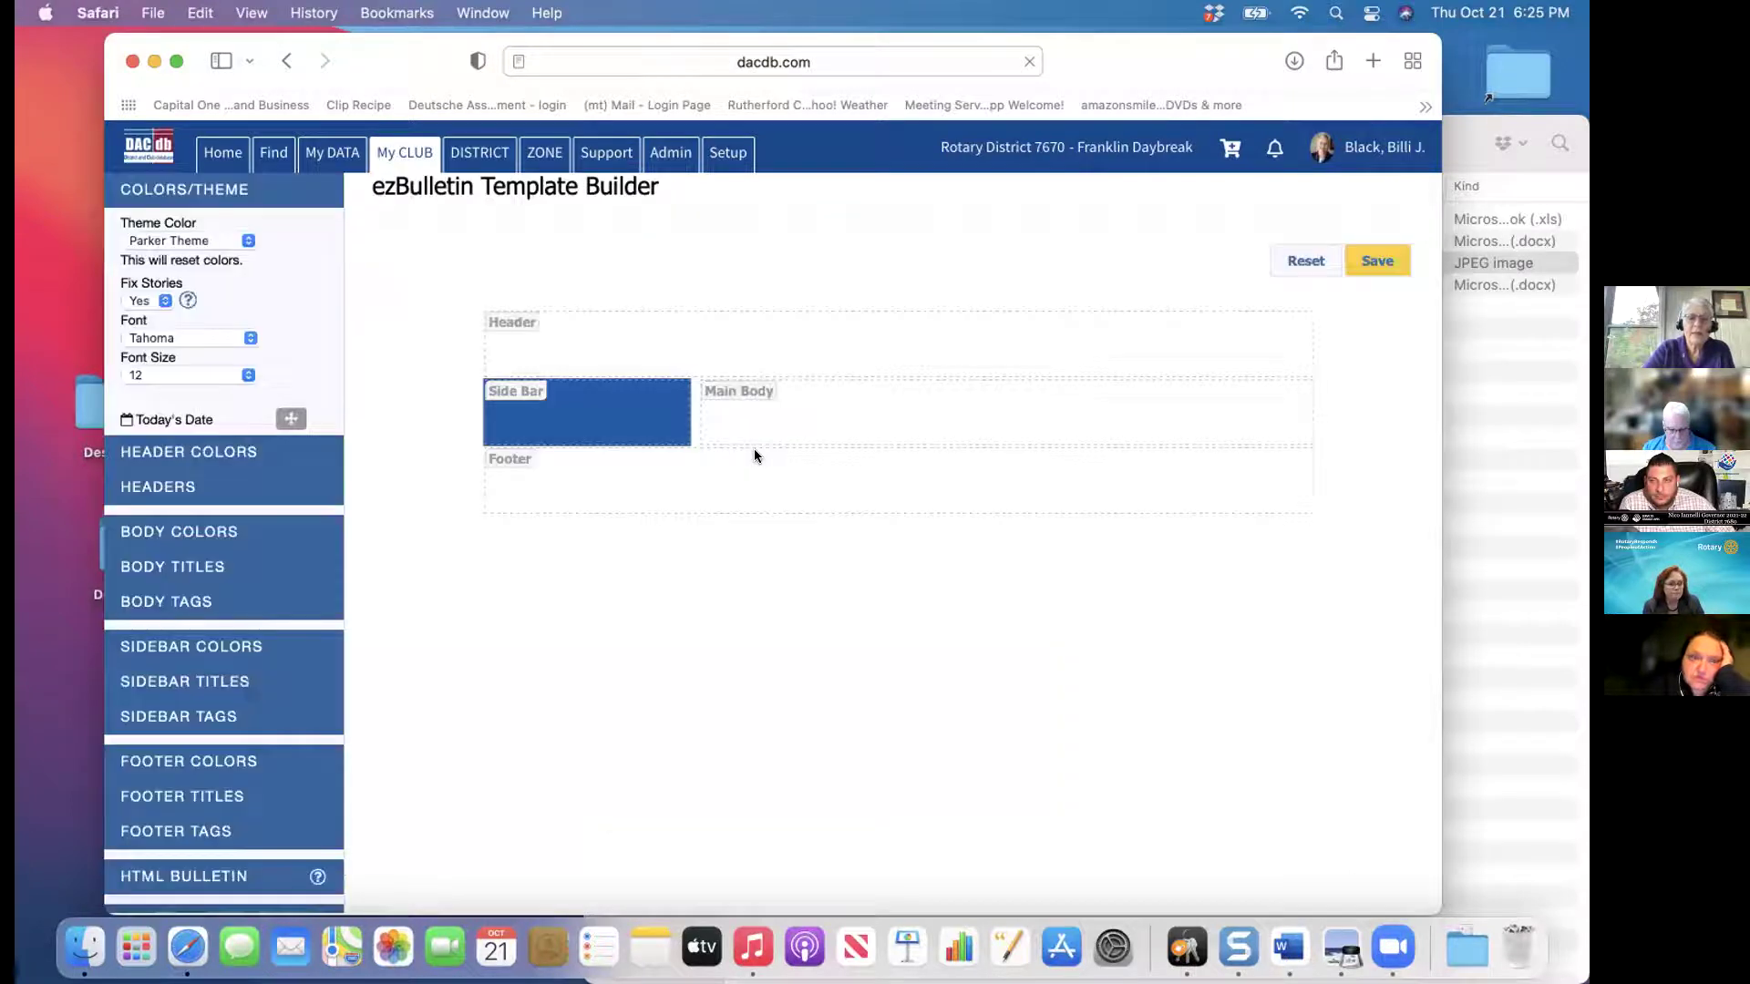
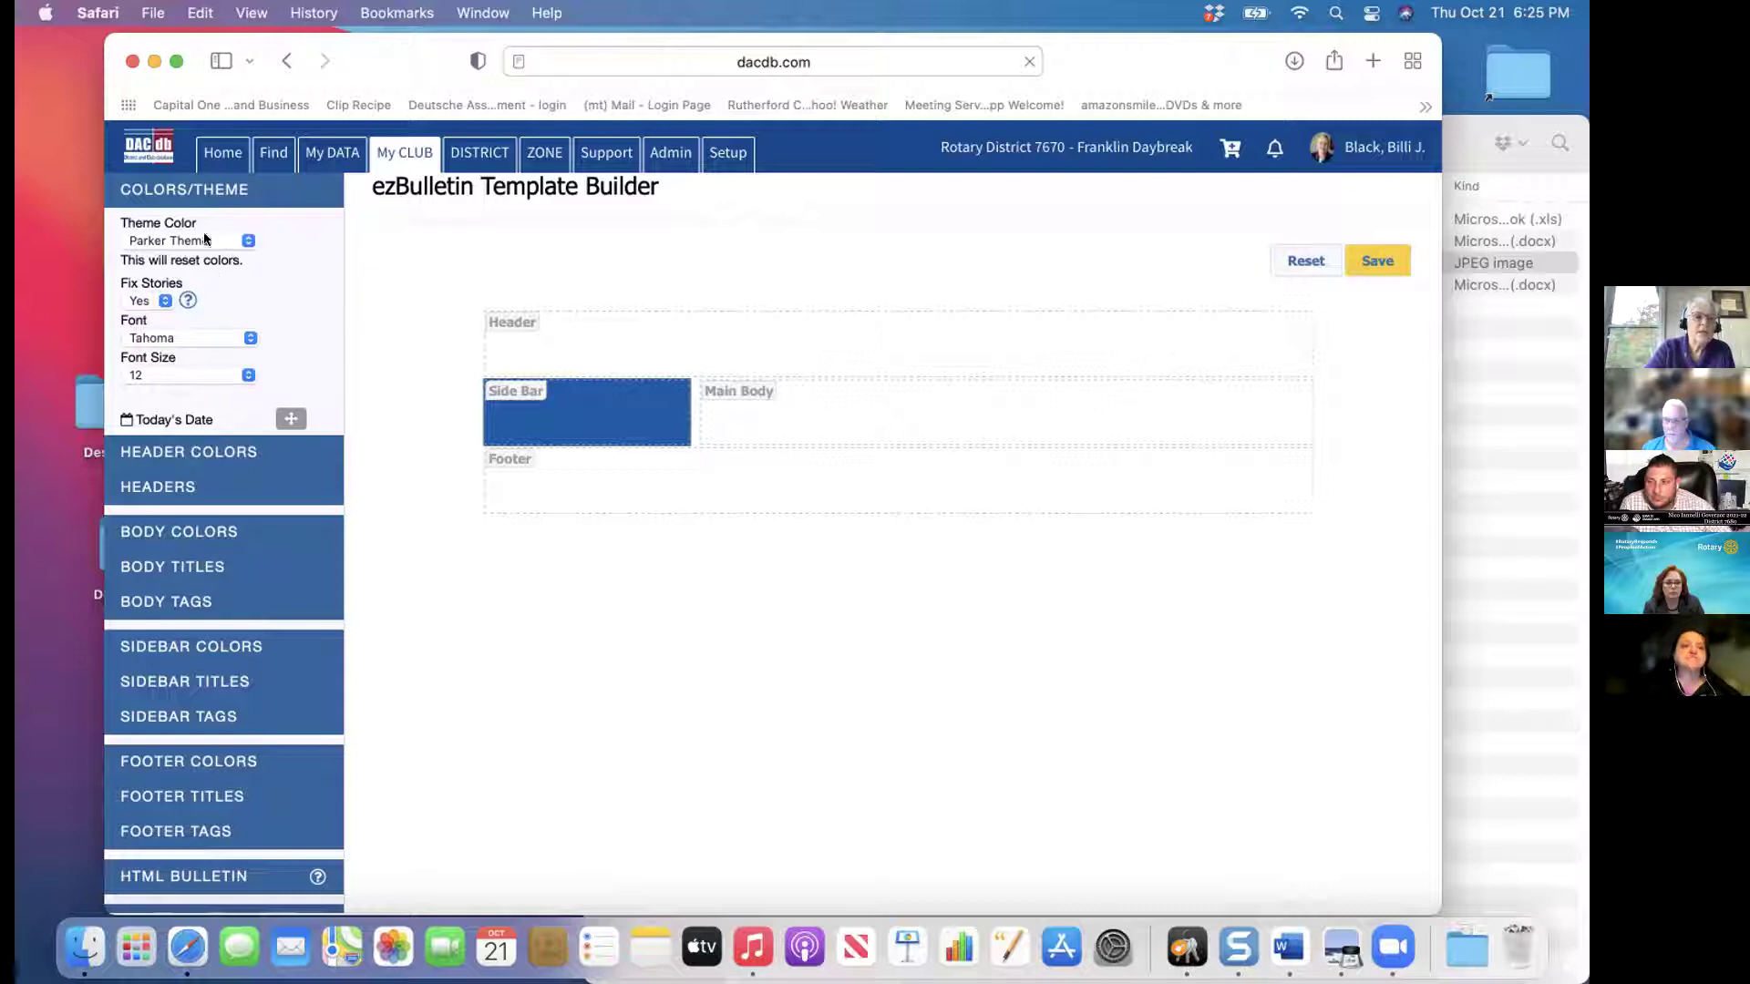
Try the Loveland, Denver and Lakewood themes, then settle on Centennial Theme and check the font list
click(246, 240)
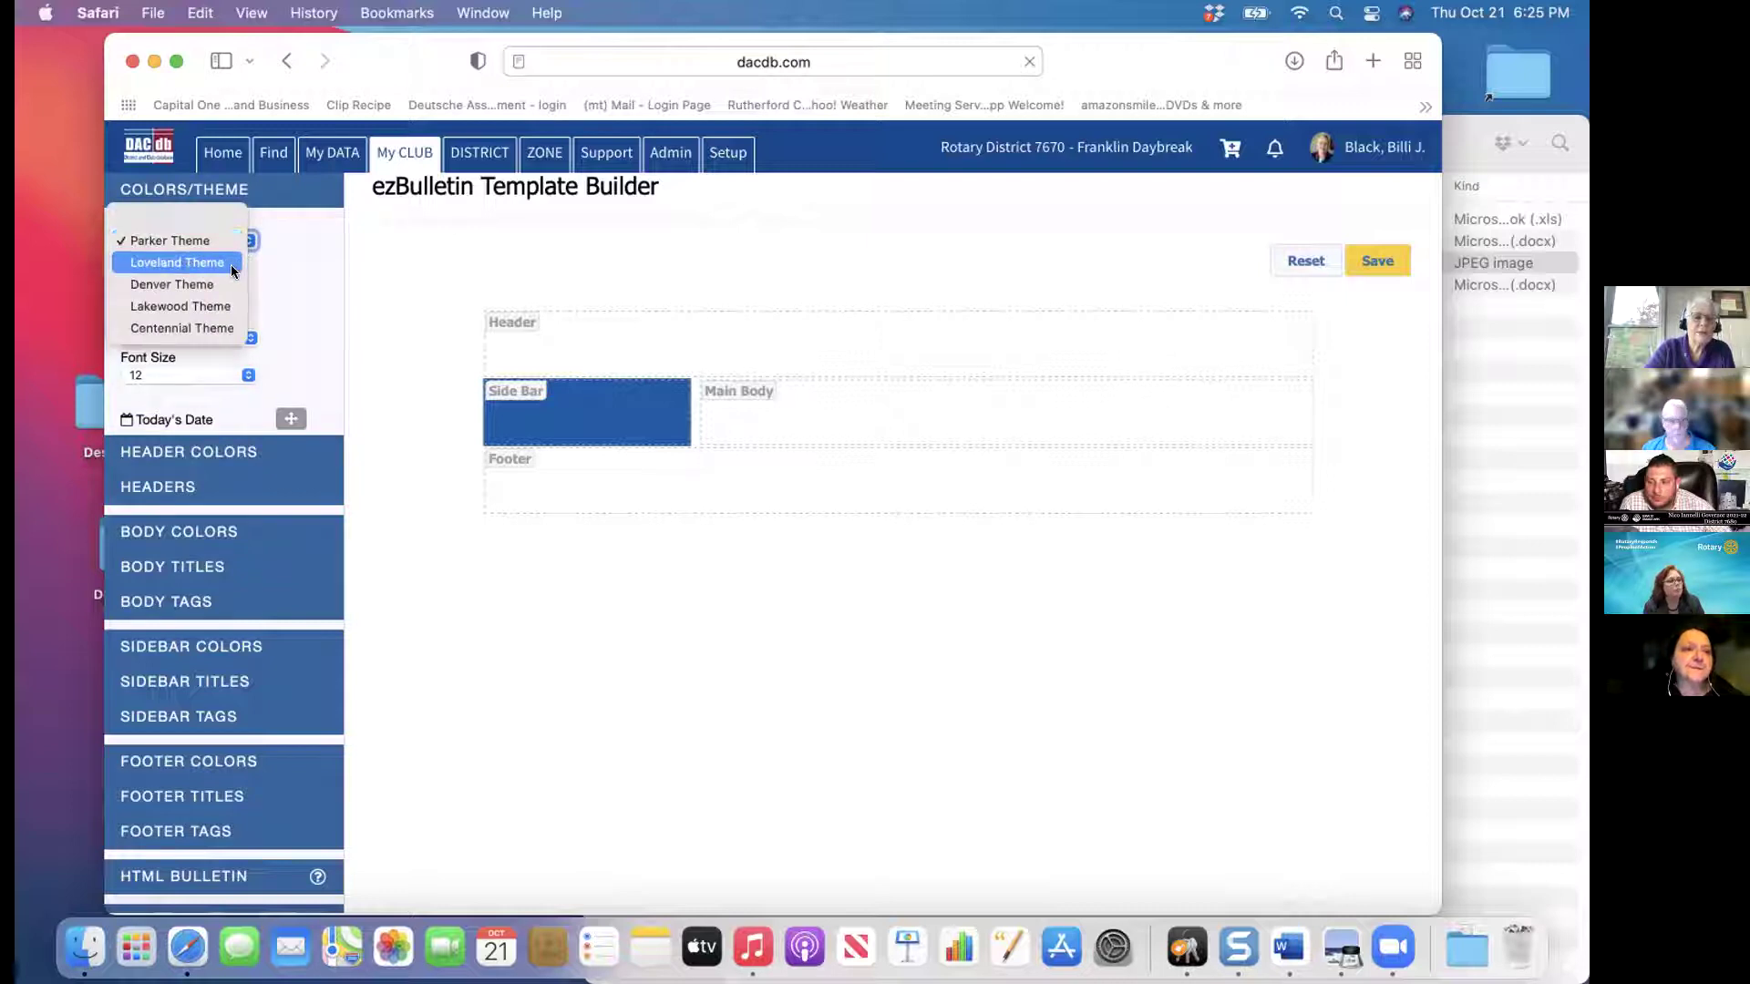
click(231, 264)
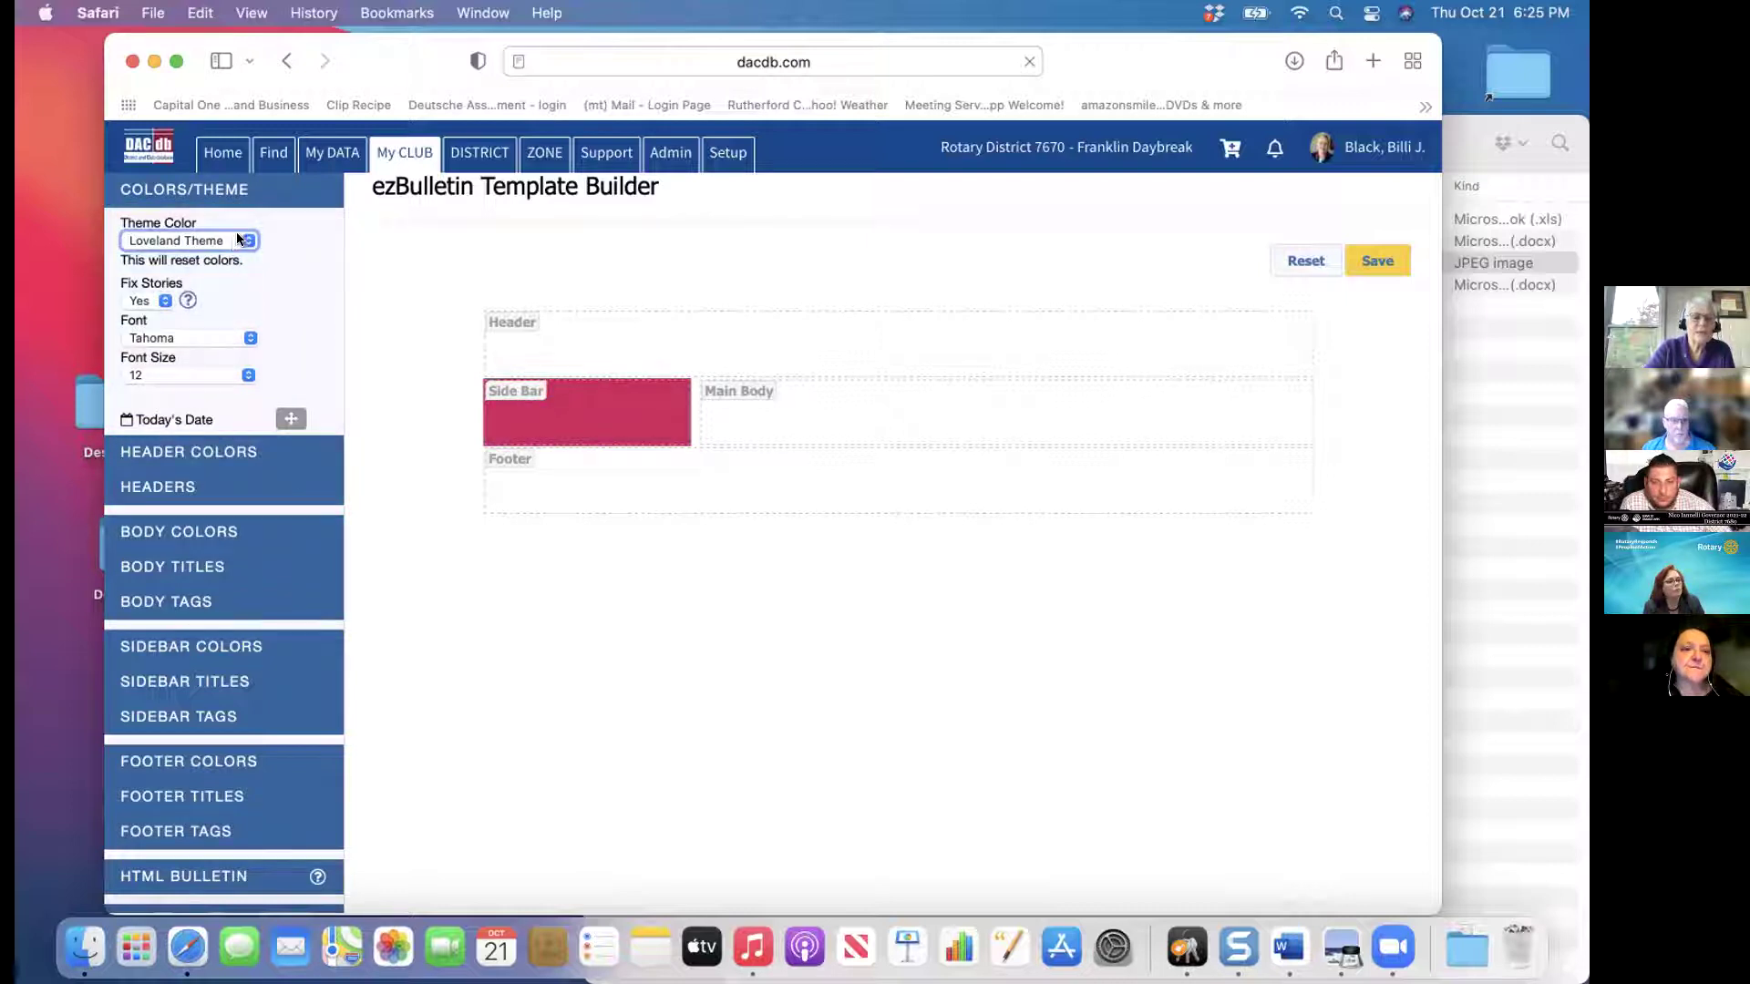
click(246, 240)
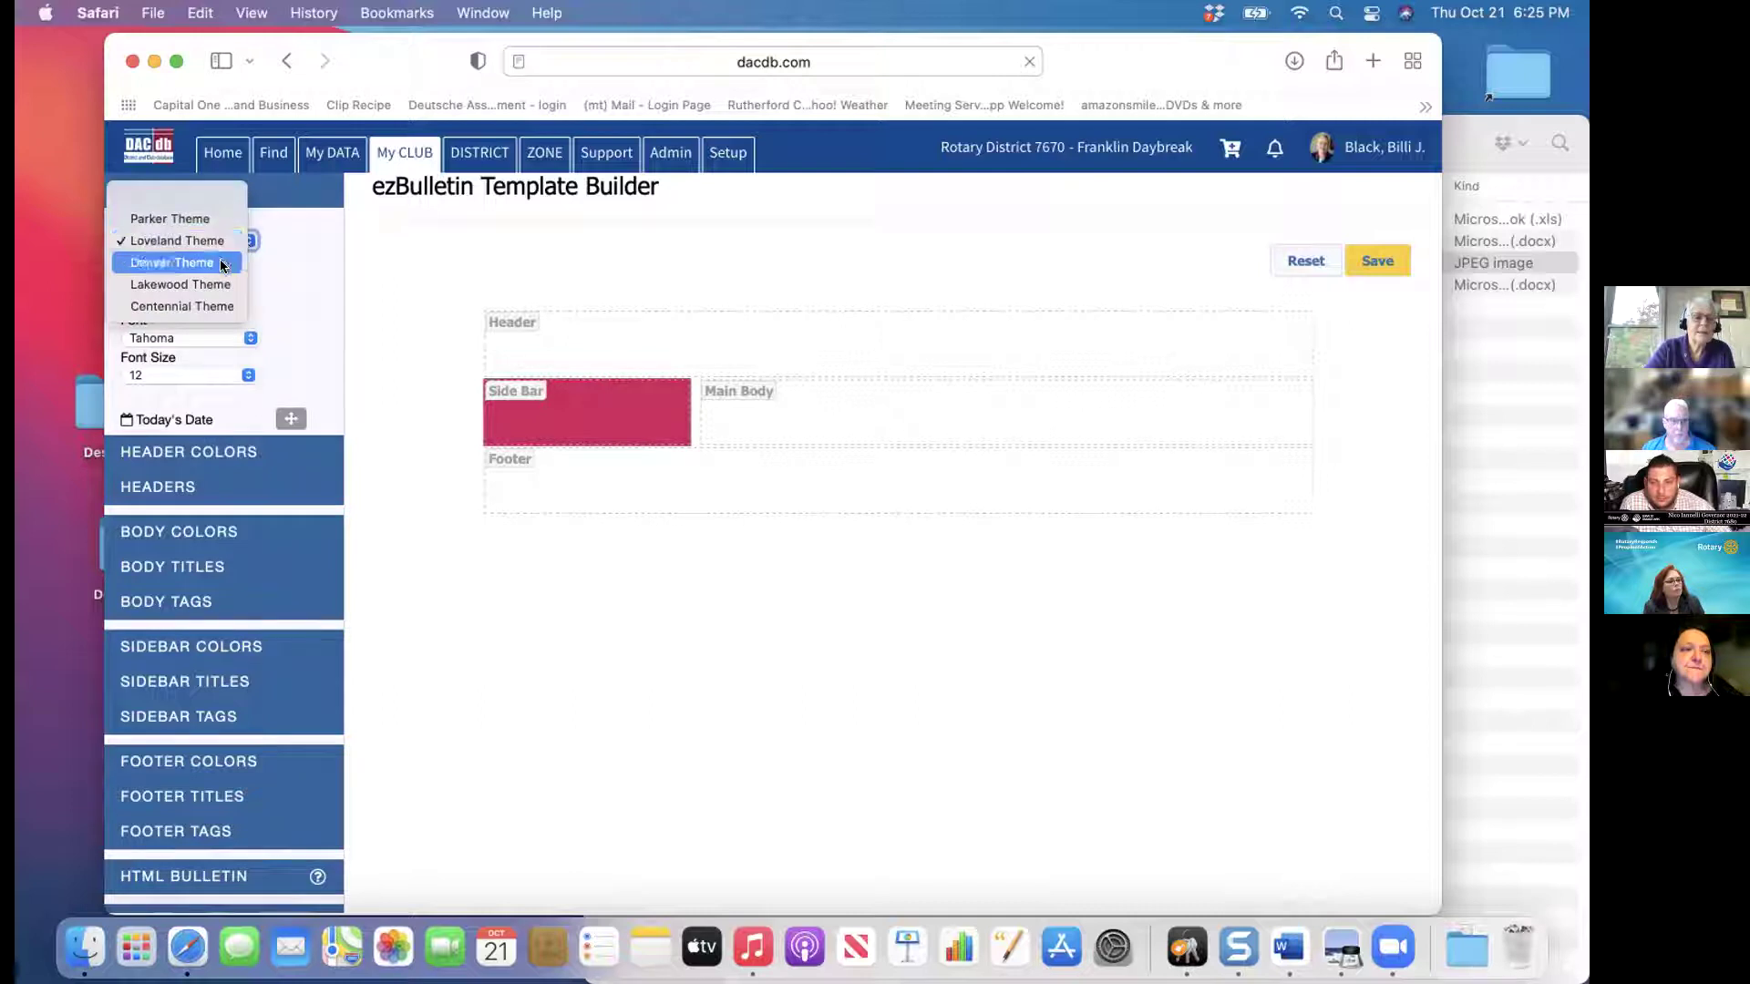
click(223, 263)
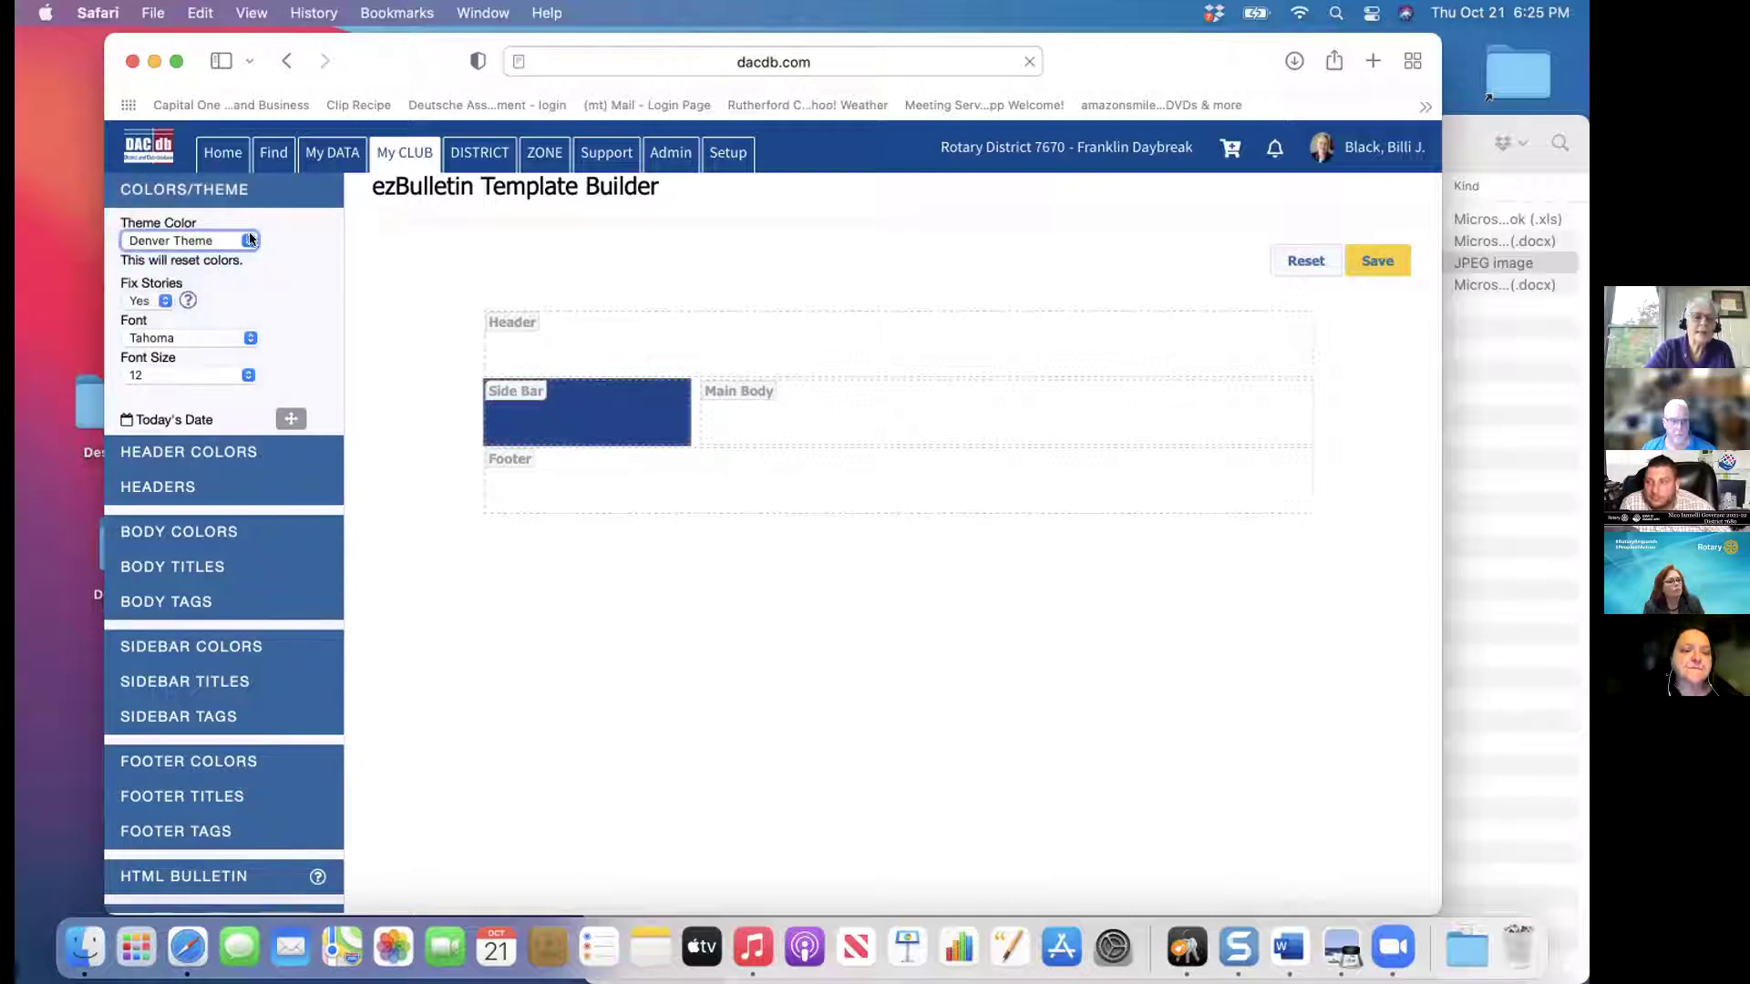
click(249, 237)
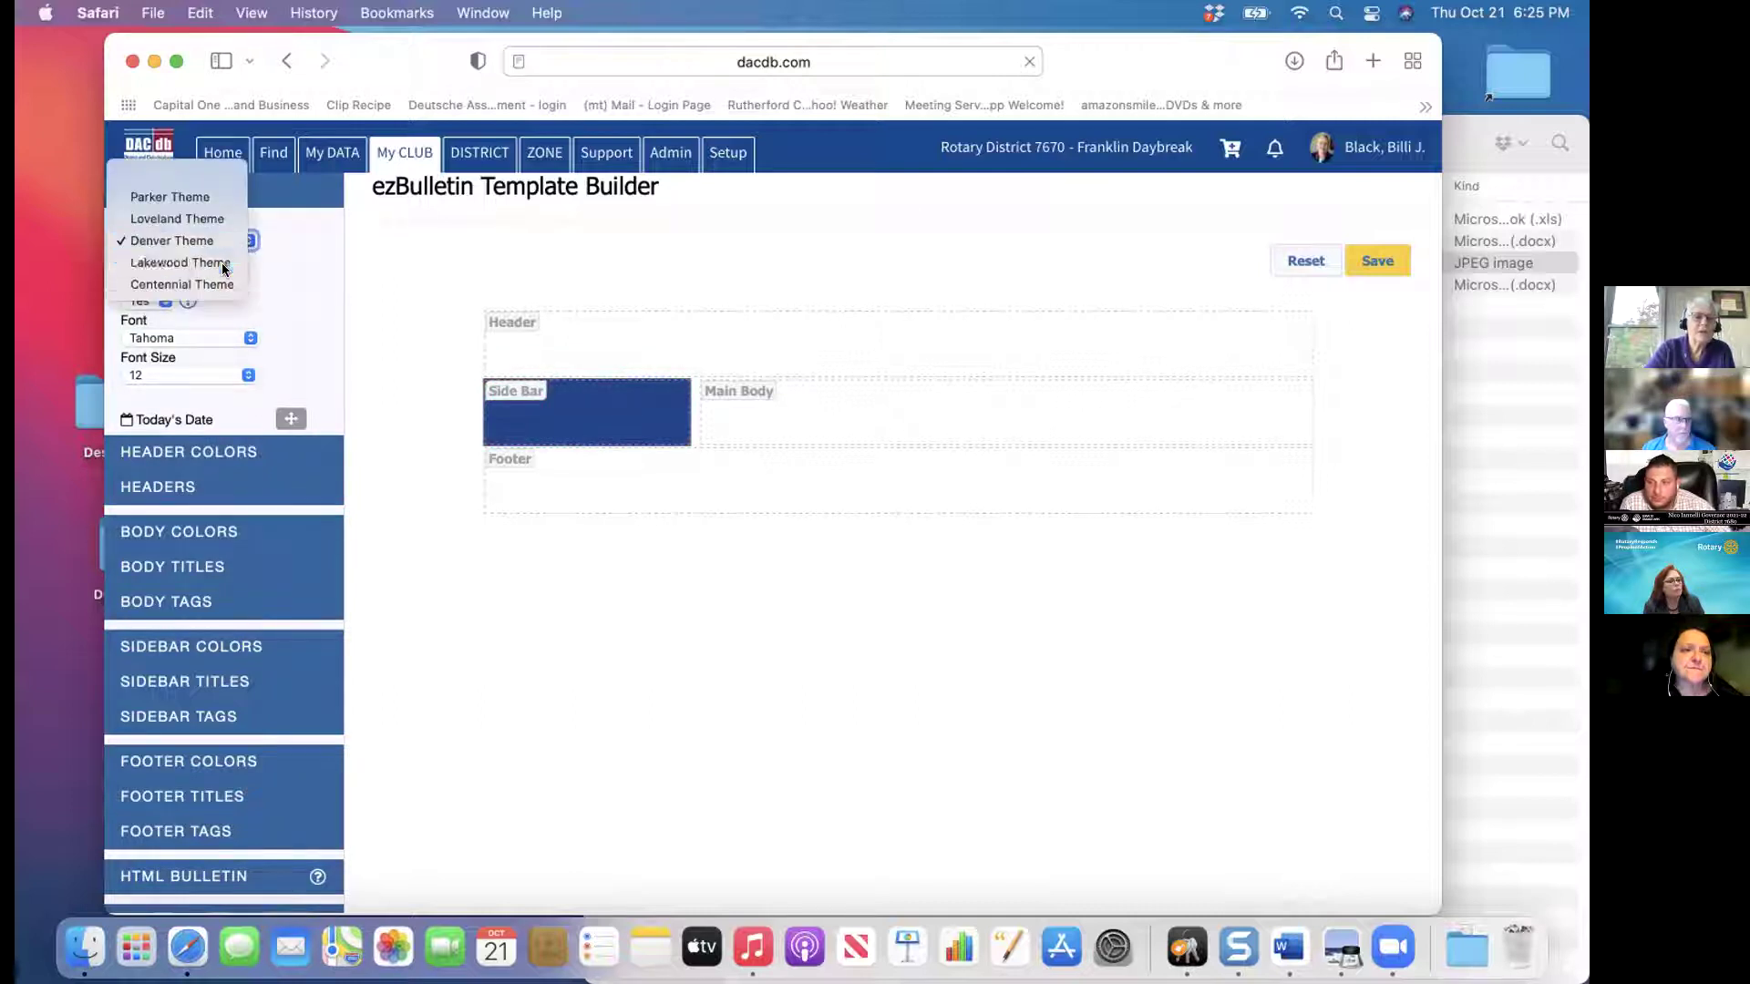
click(224, 263)
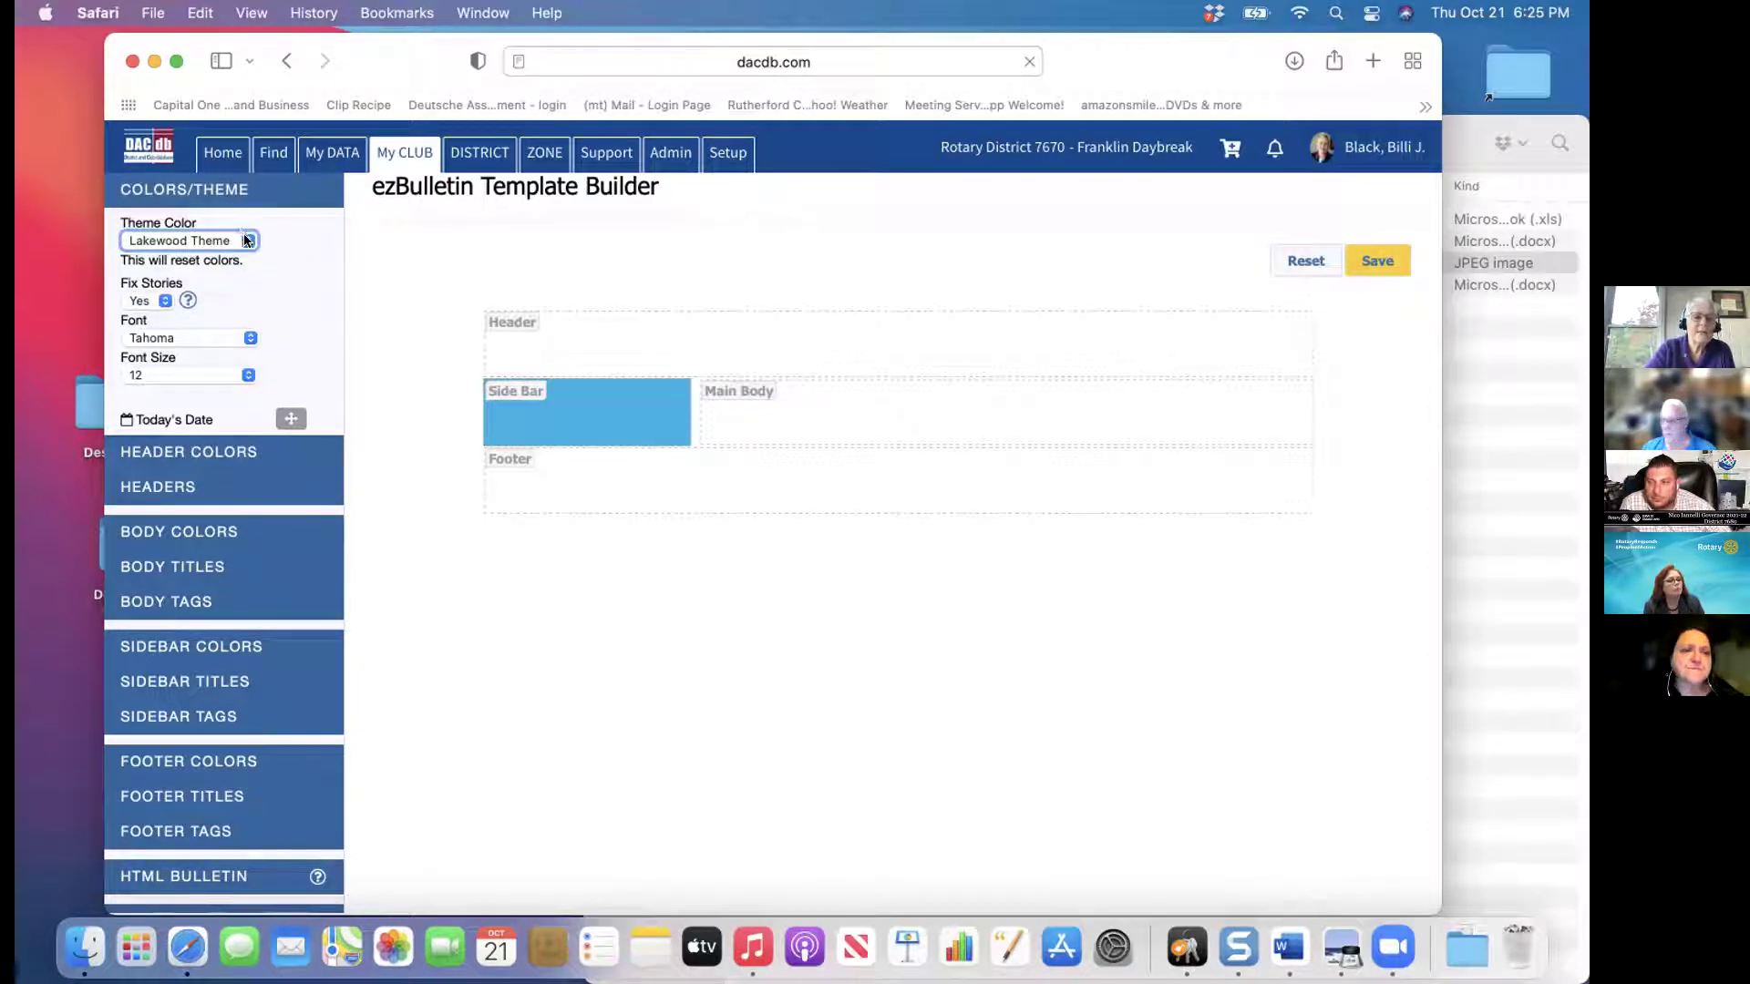
click(246, 240)
click(218, 264)
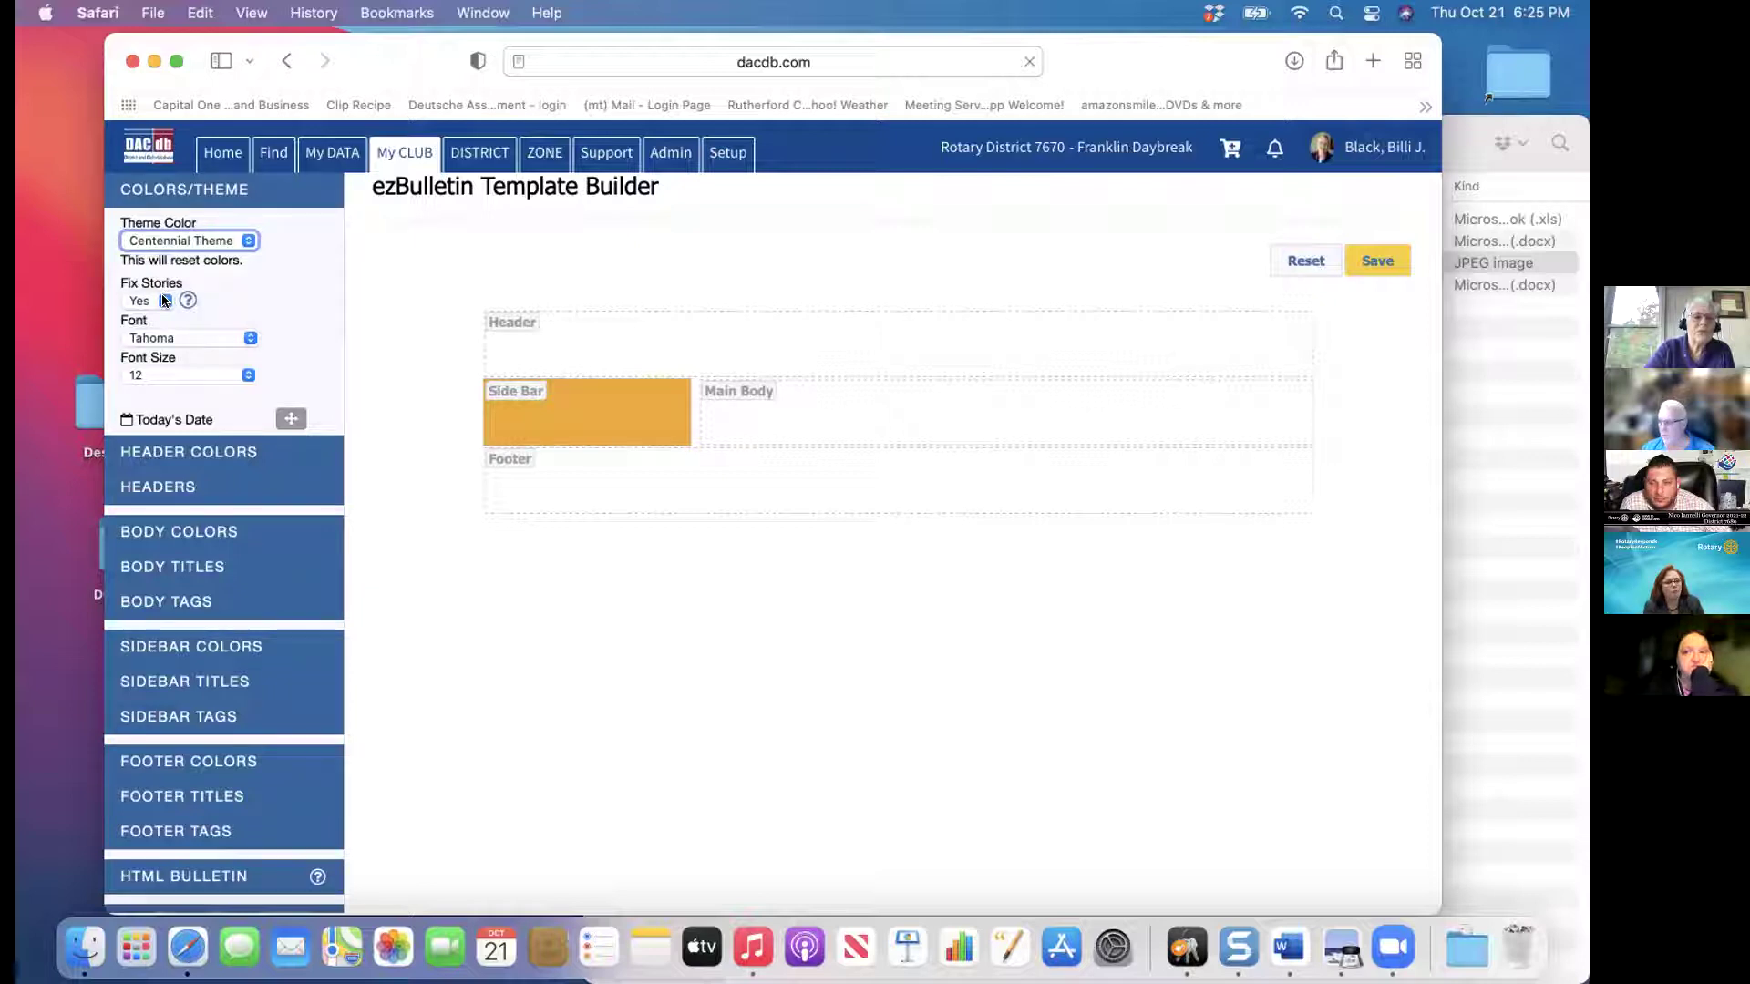
click(246, 340)
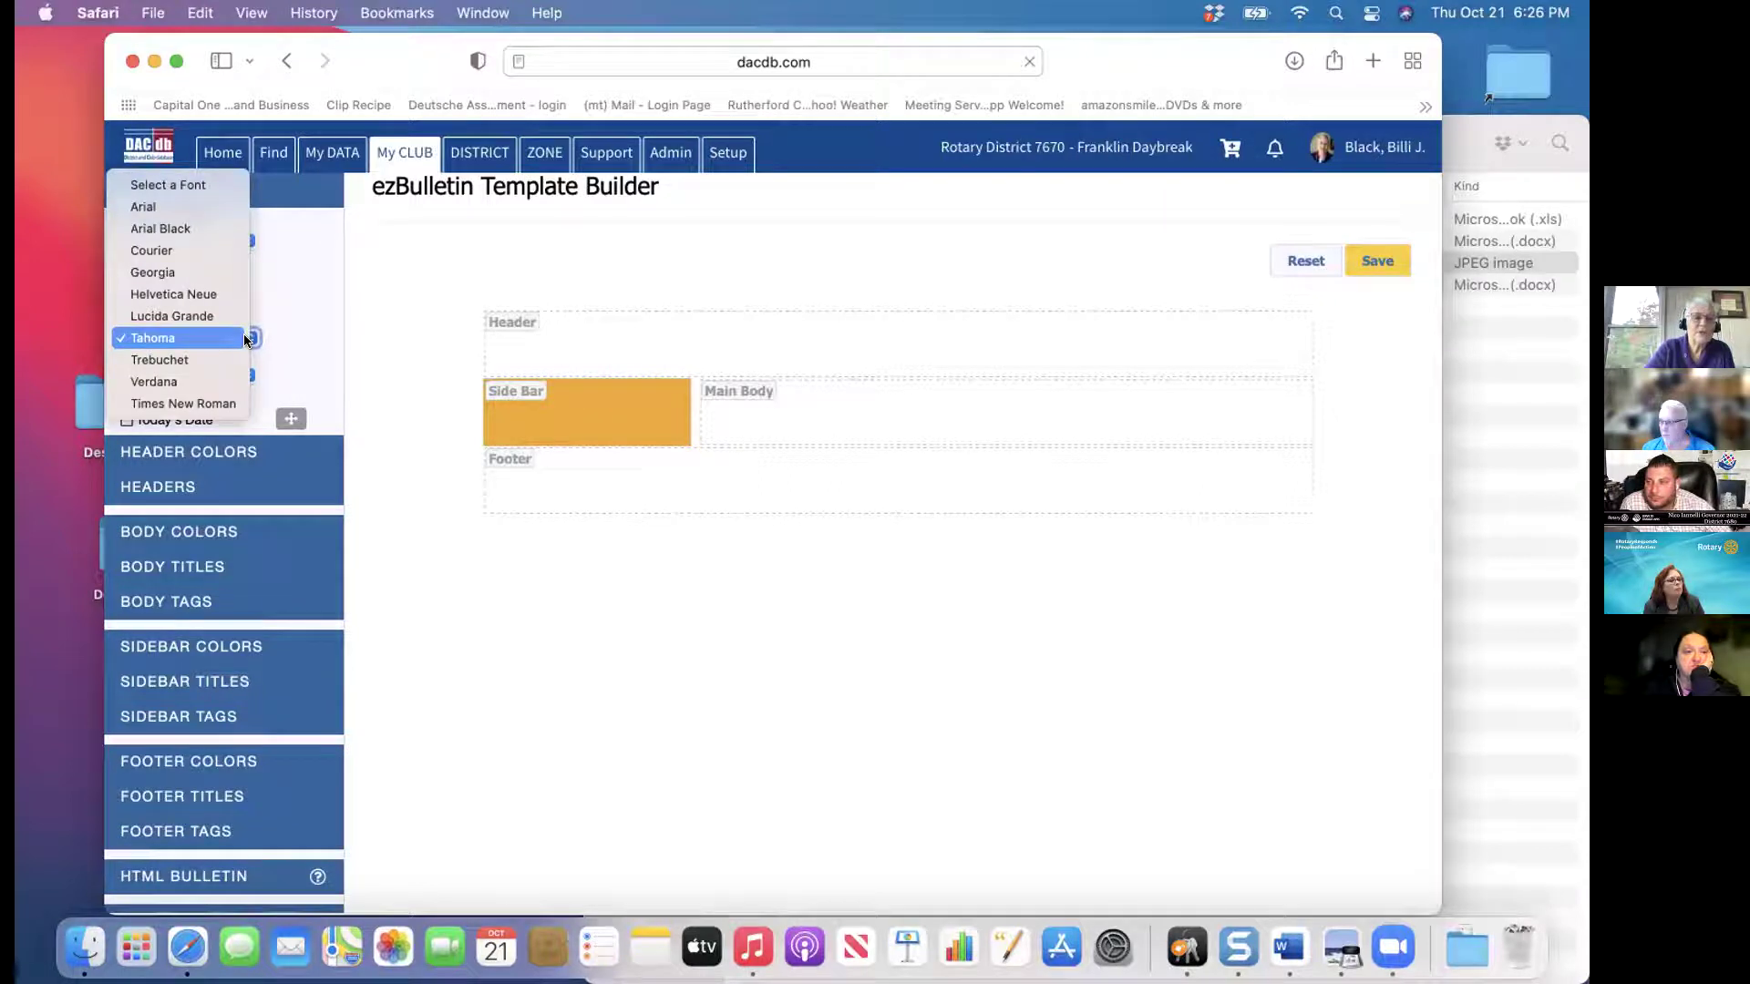
Keep Tahoma as the font and place Today's Date in the bulletin header
click(301, 312)
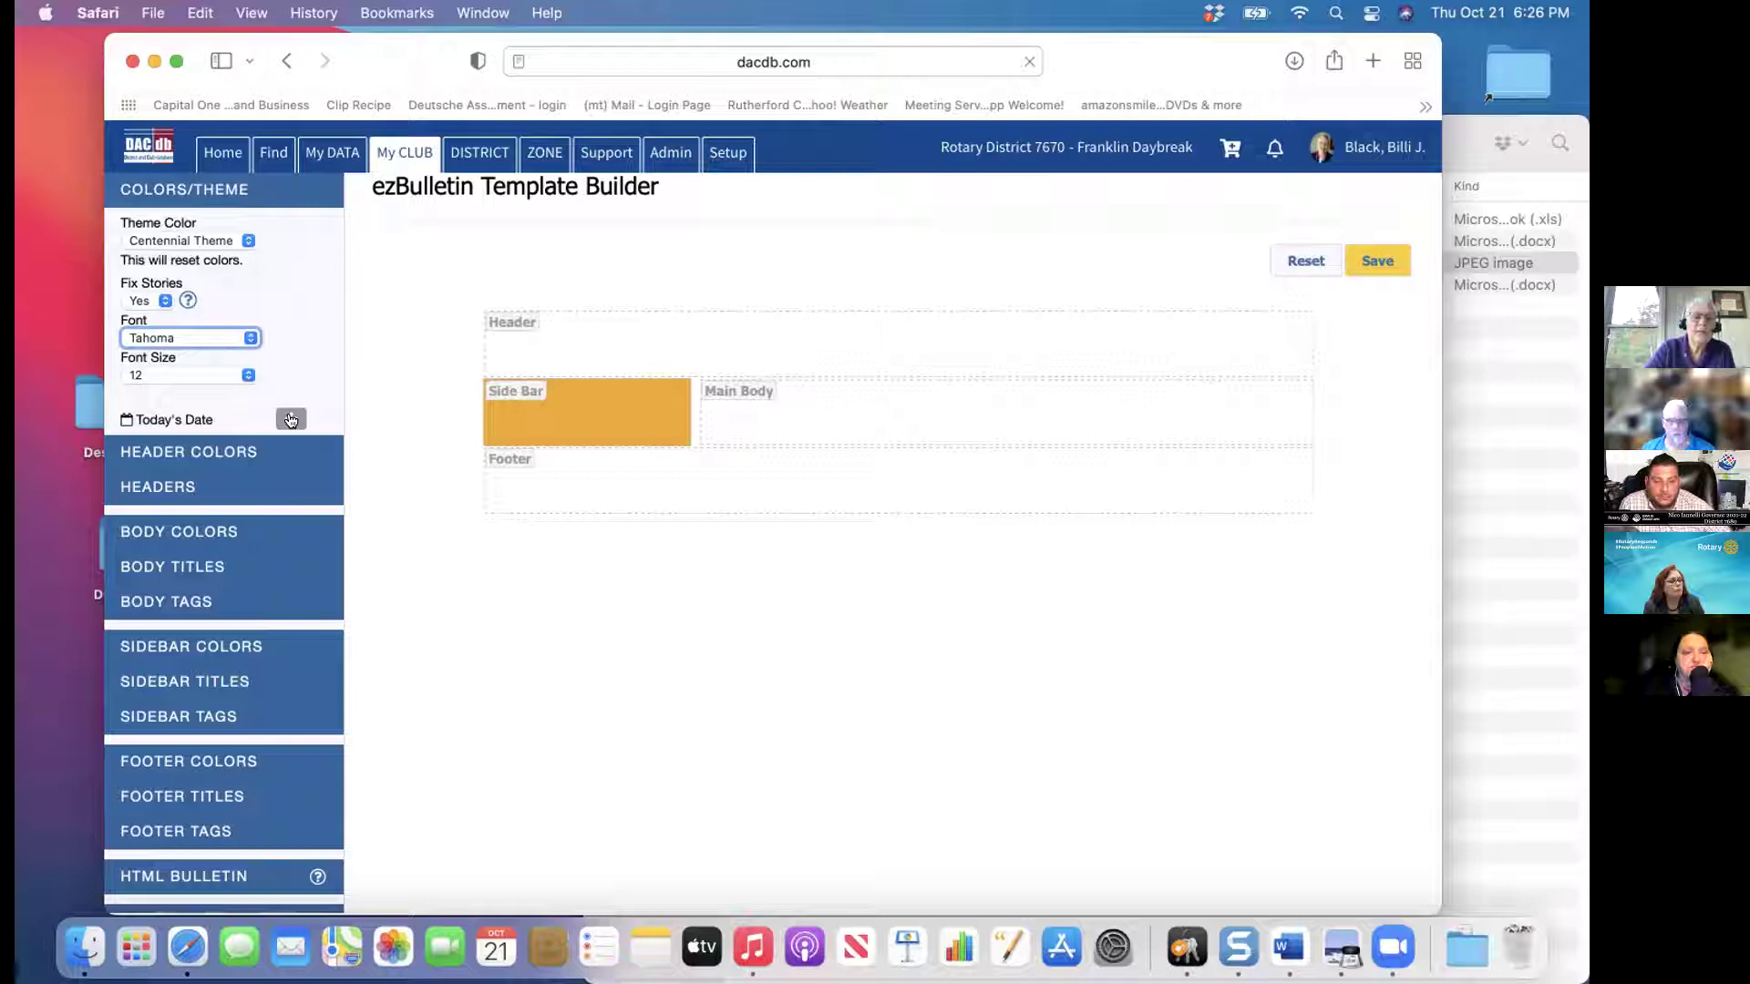
drag(291, 419, 691, 384)
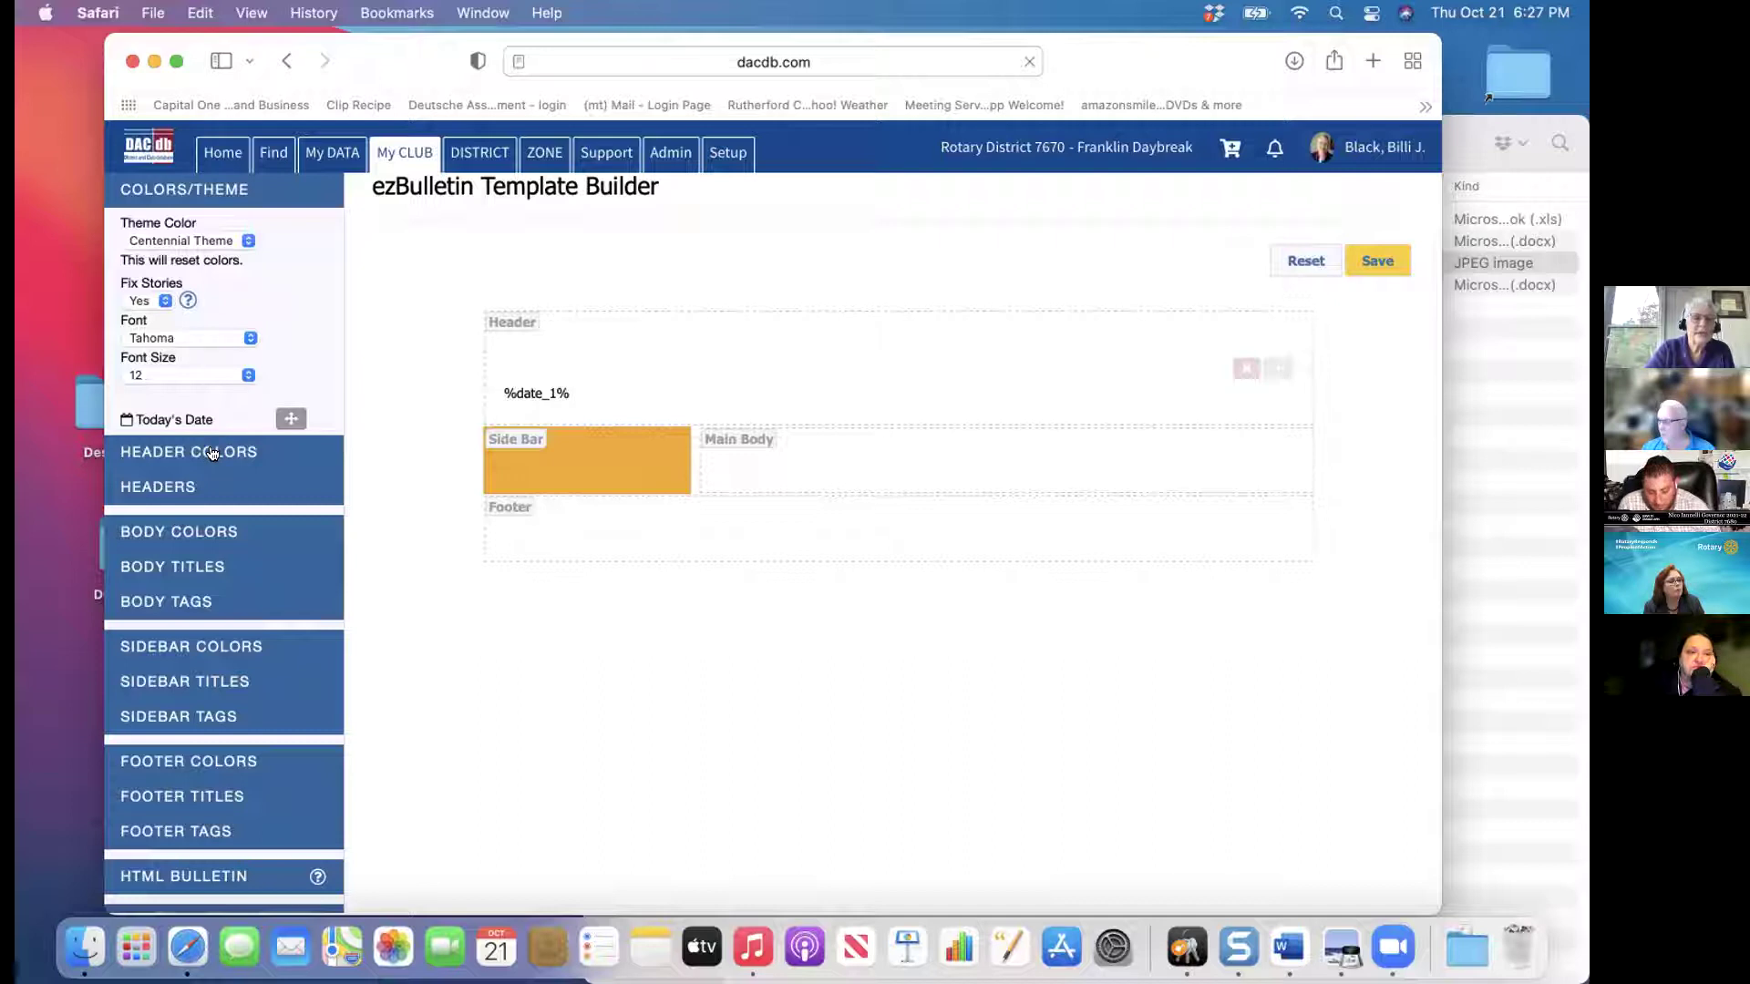
click(211, 453)
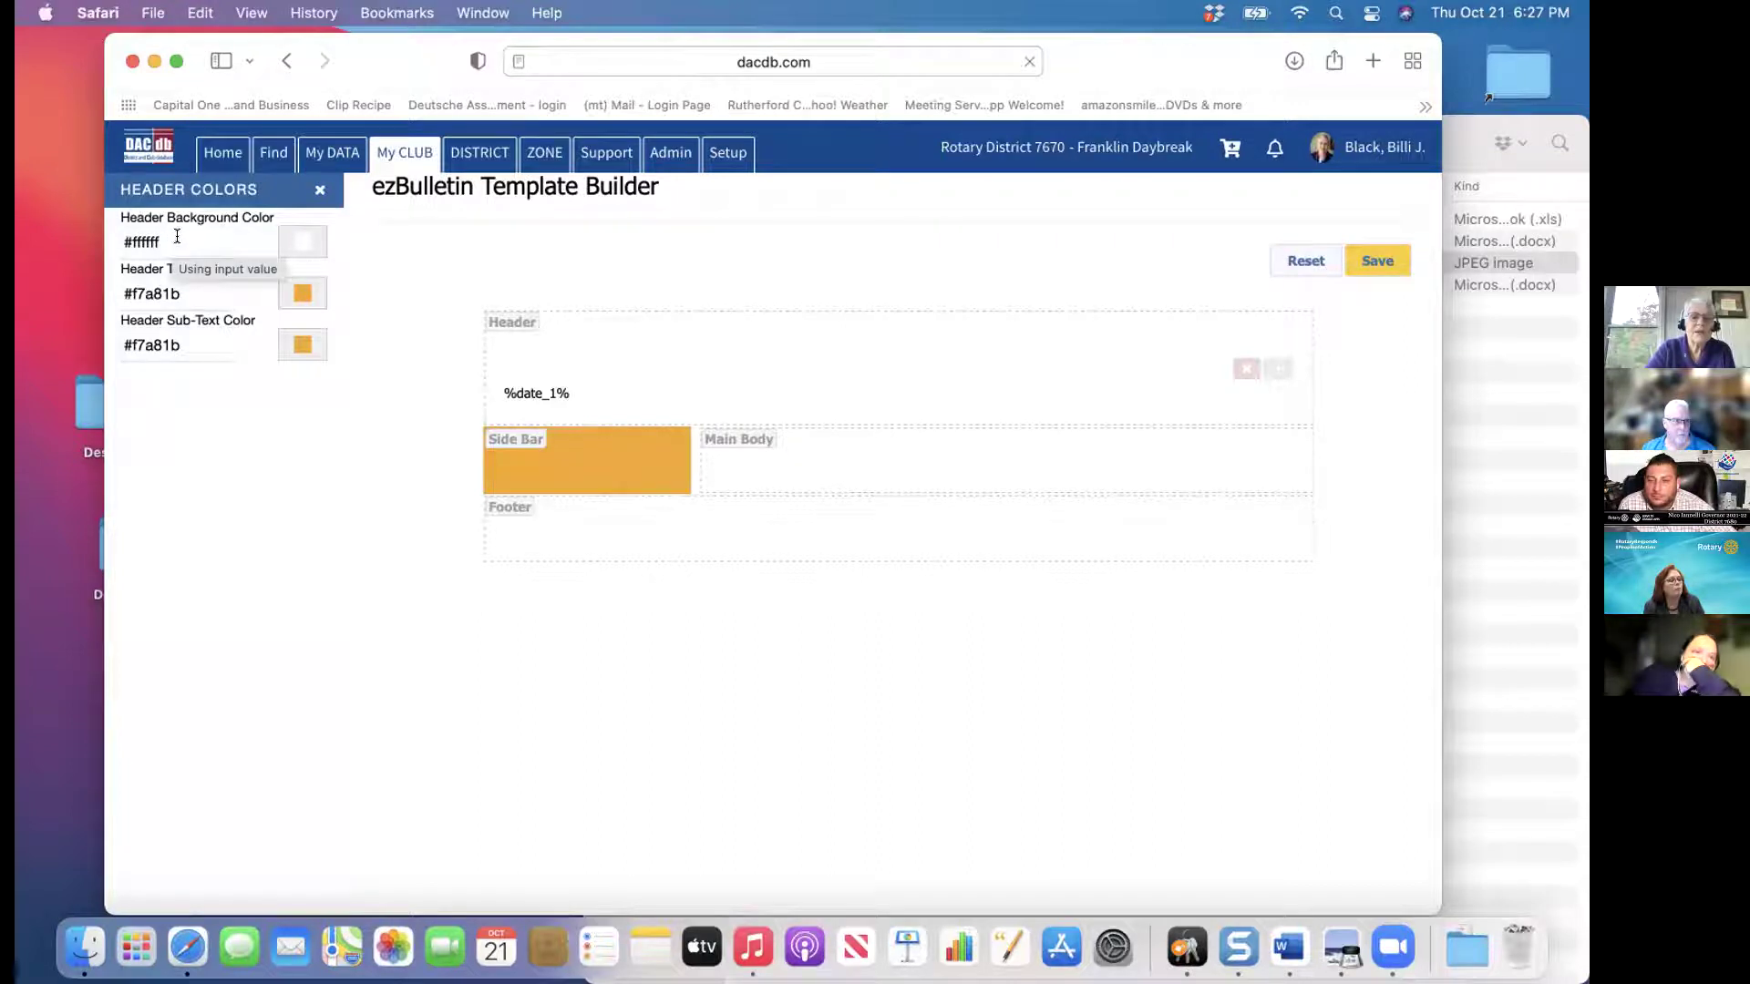
Give the header background an olive hue with fully transparent alpha, then close Header Colors
click(302, 243)
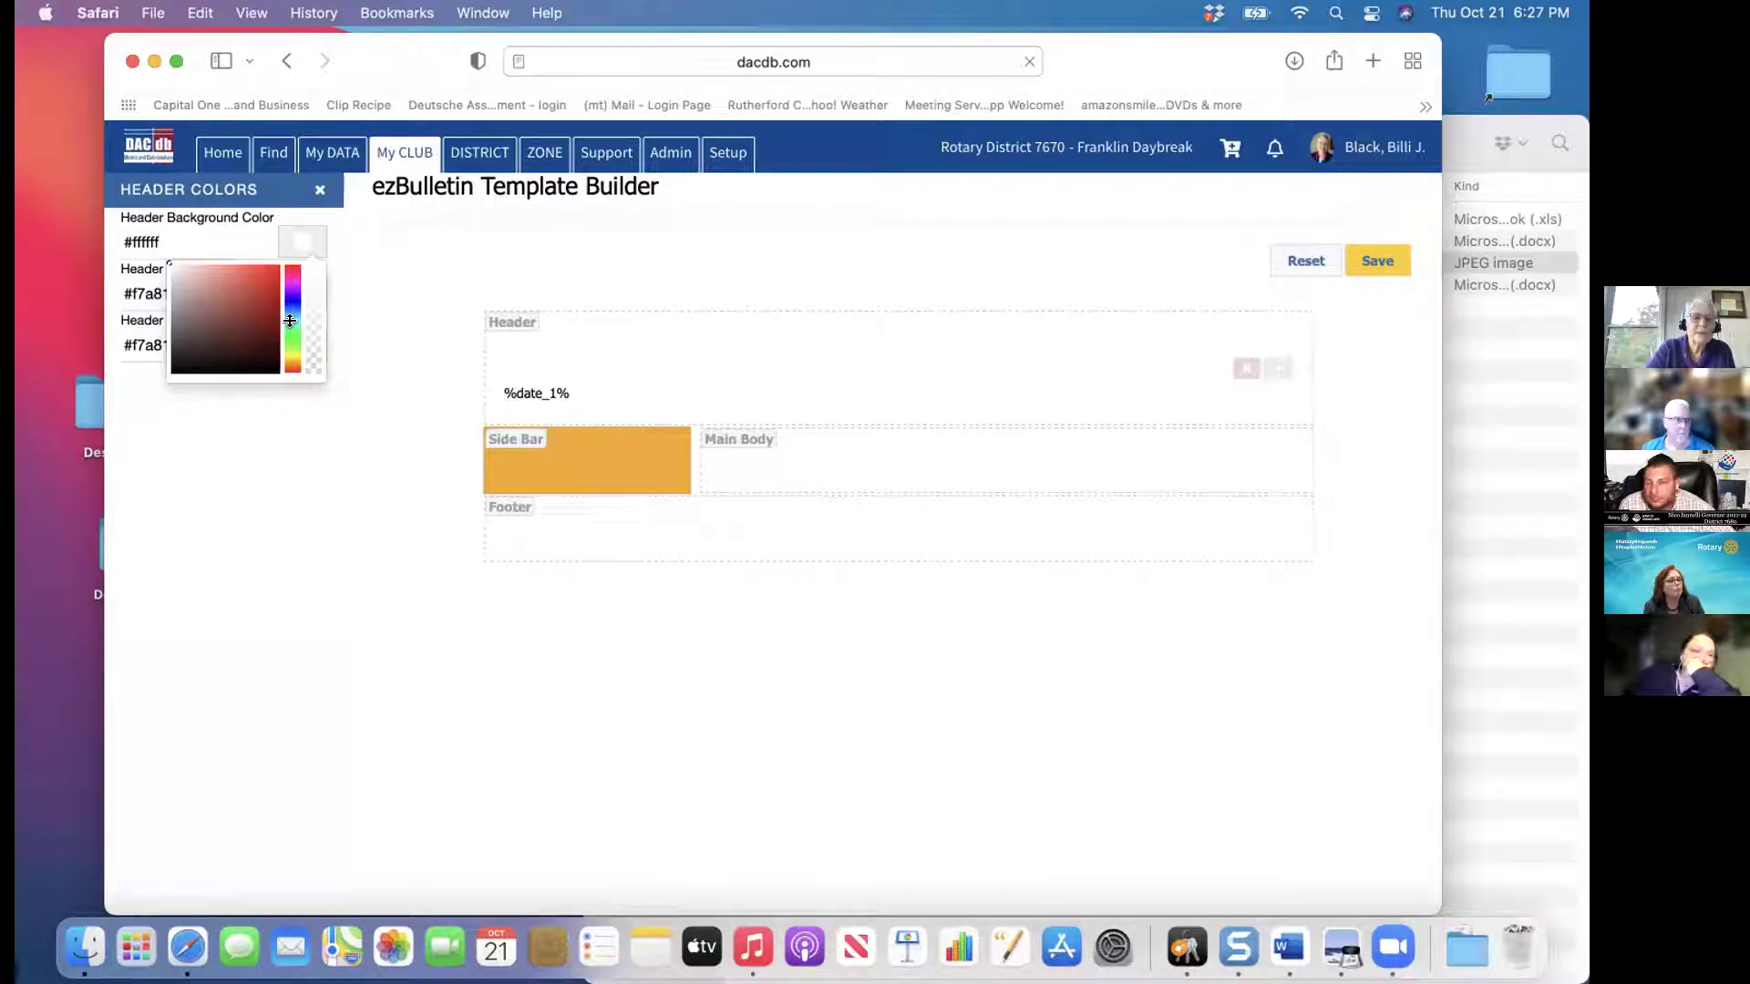
click(234, 314)
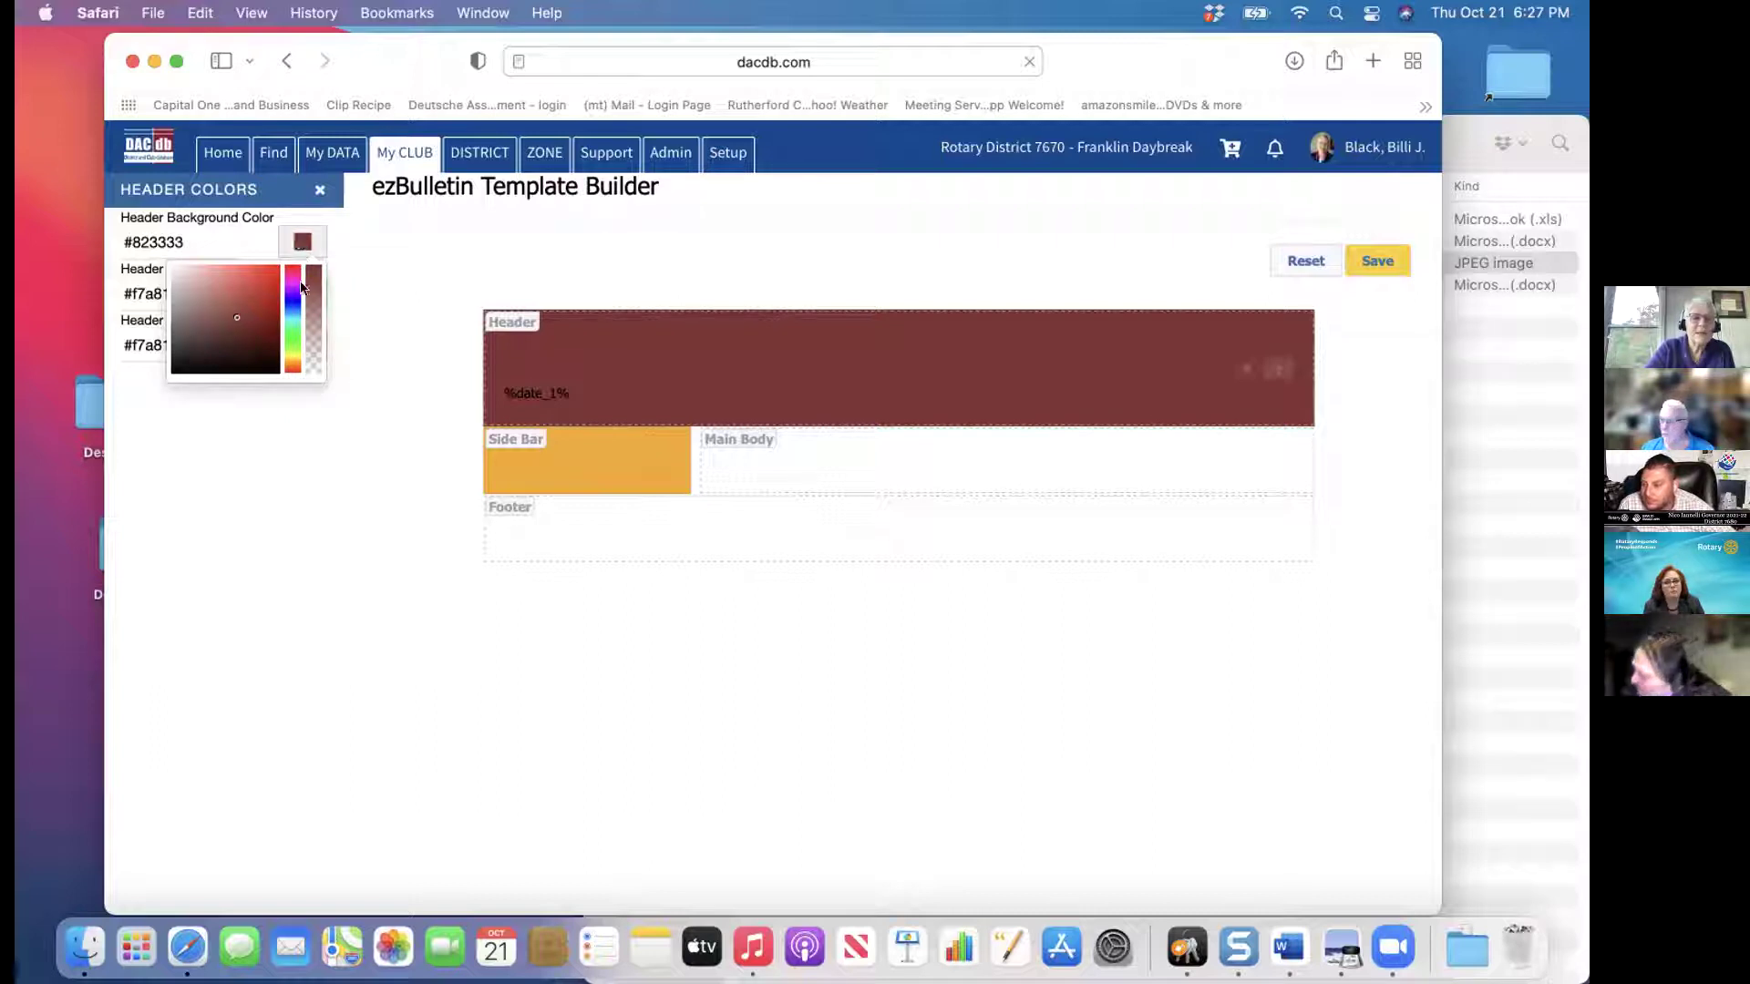
click(290, 350)
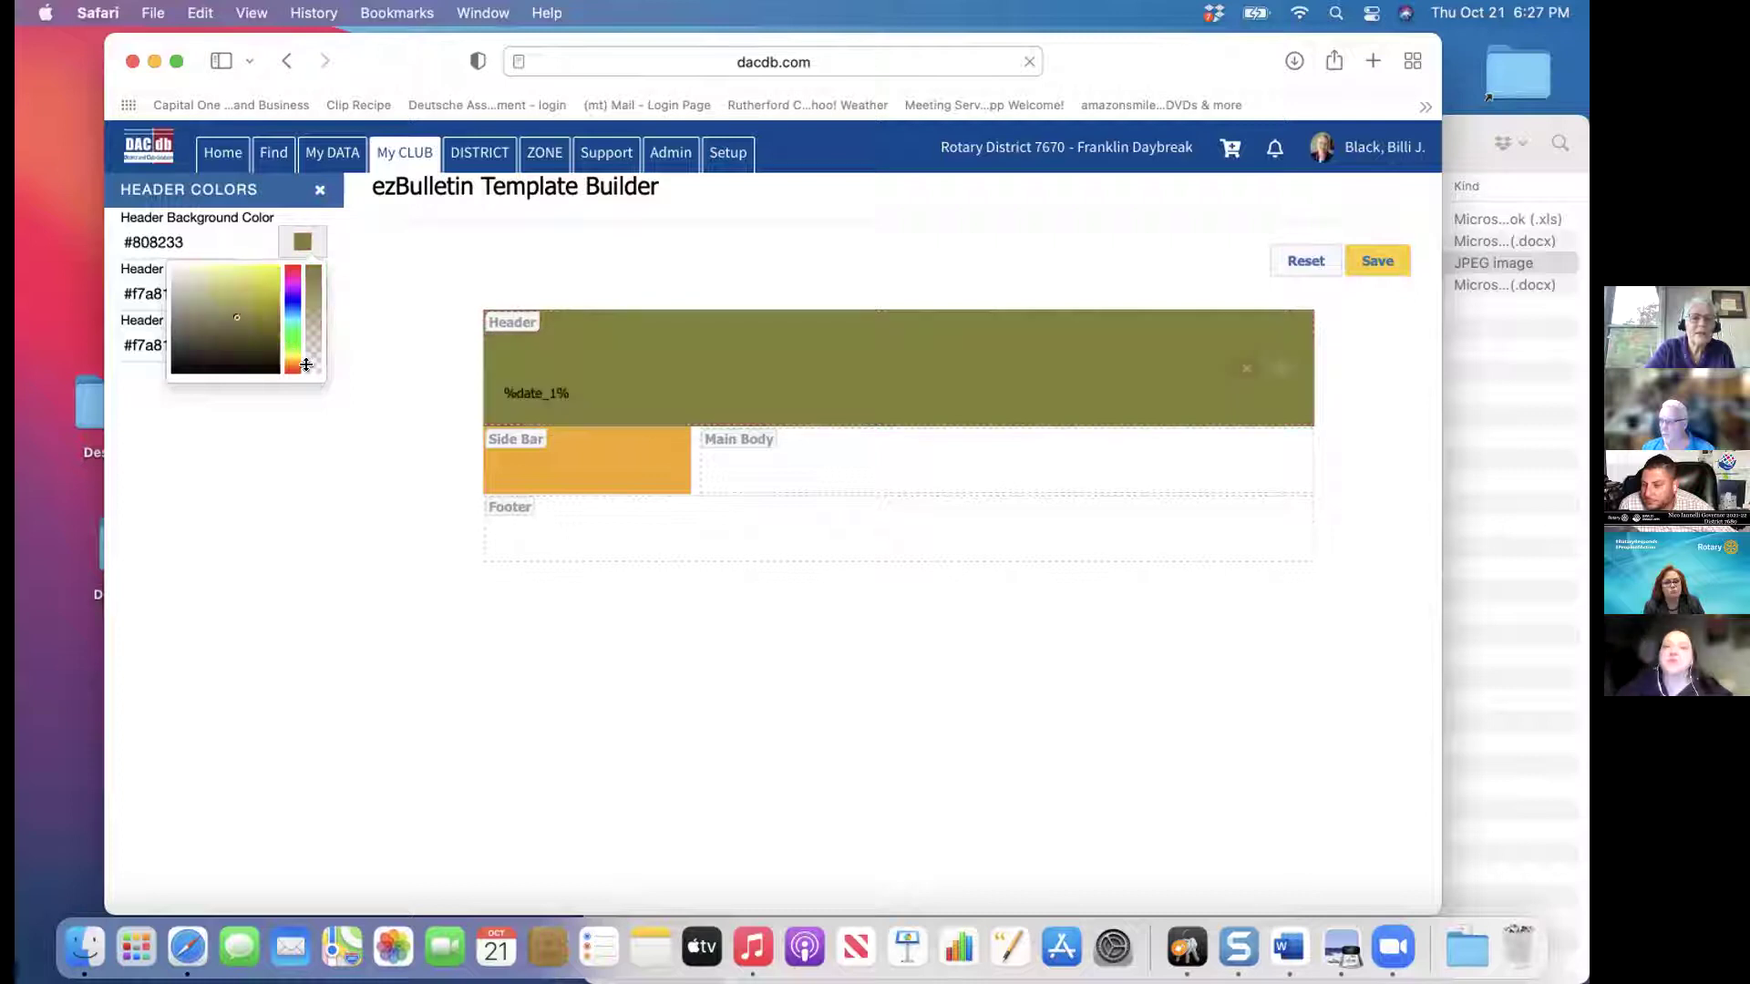
click(311, 365)
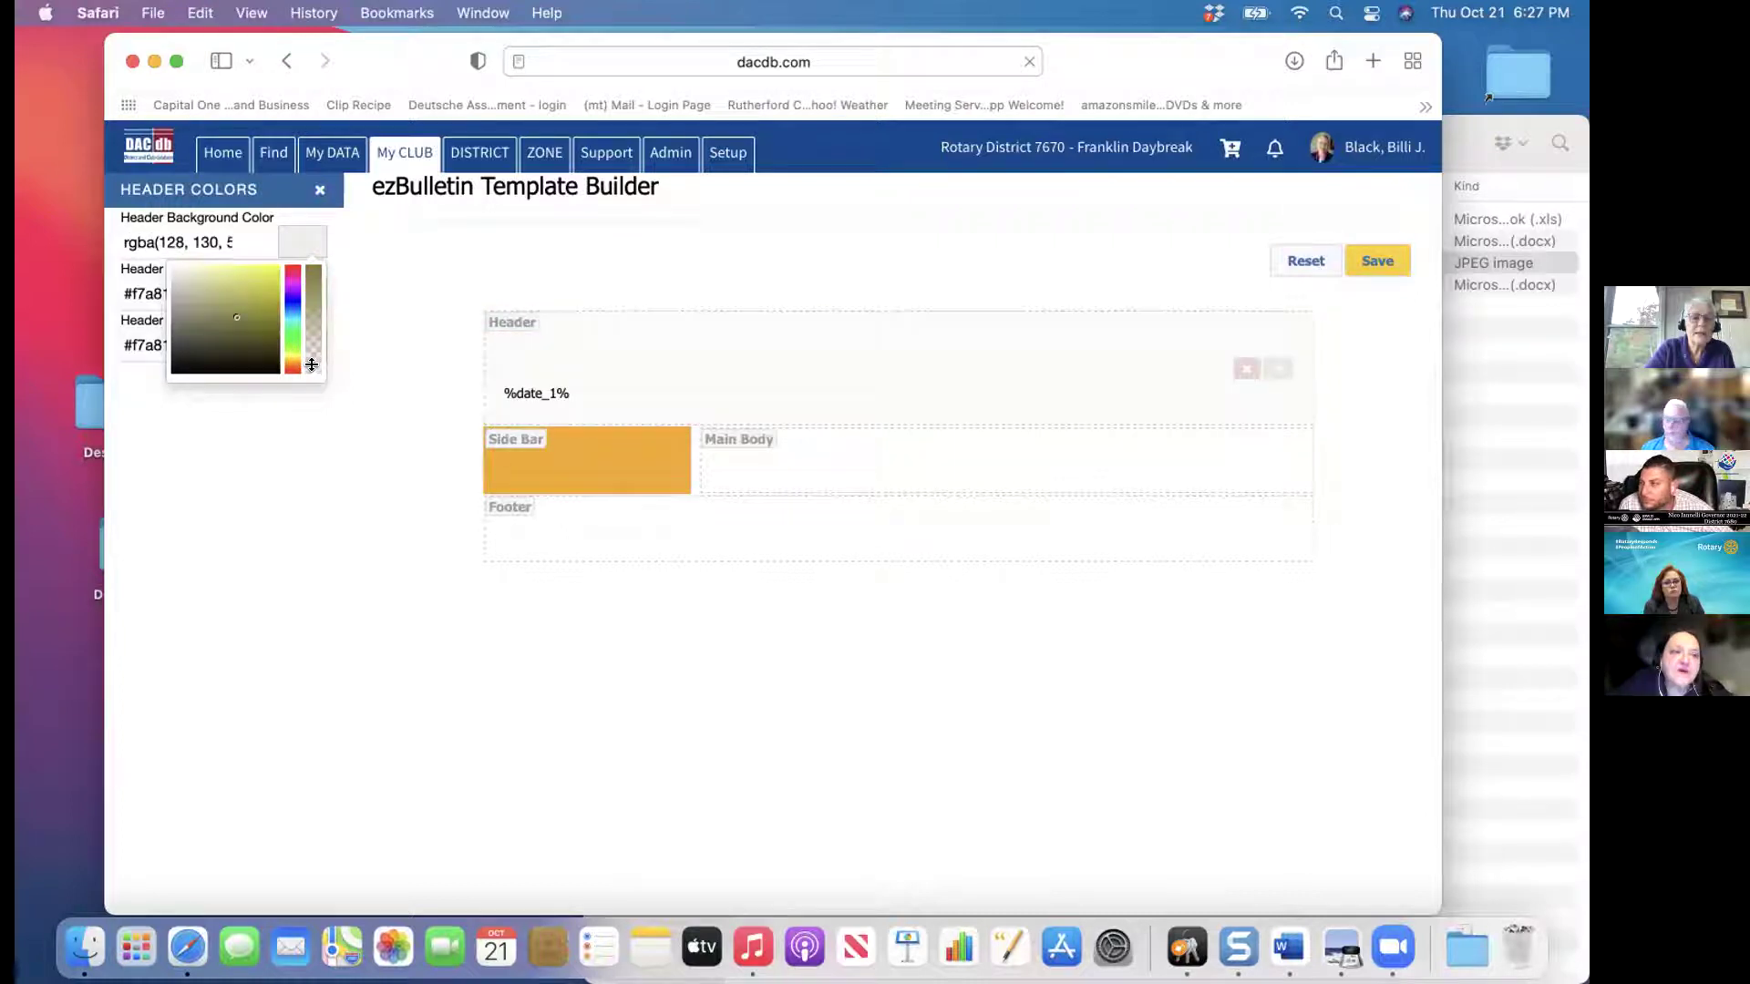
click(300, 242)
click(302, 240)
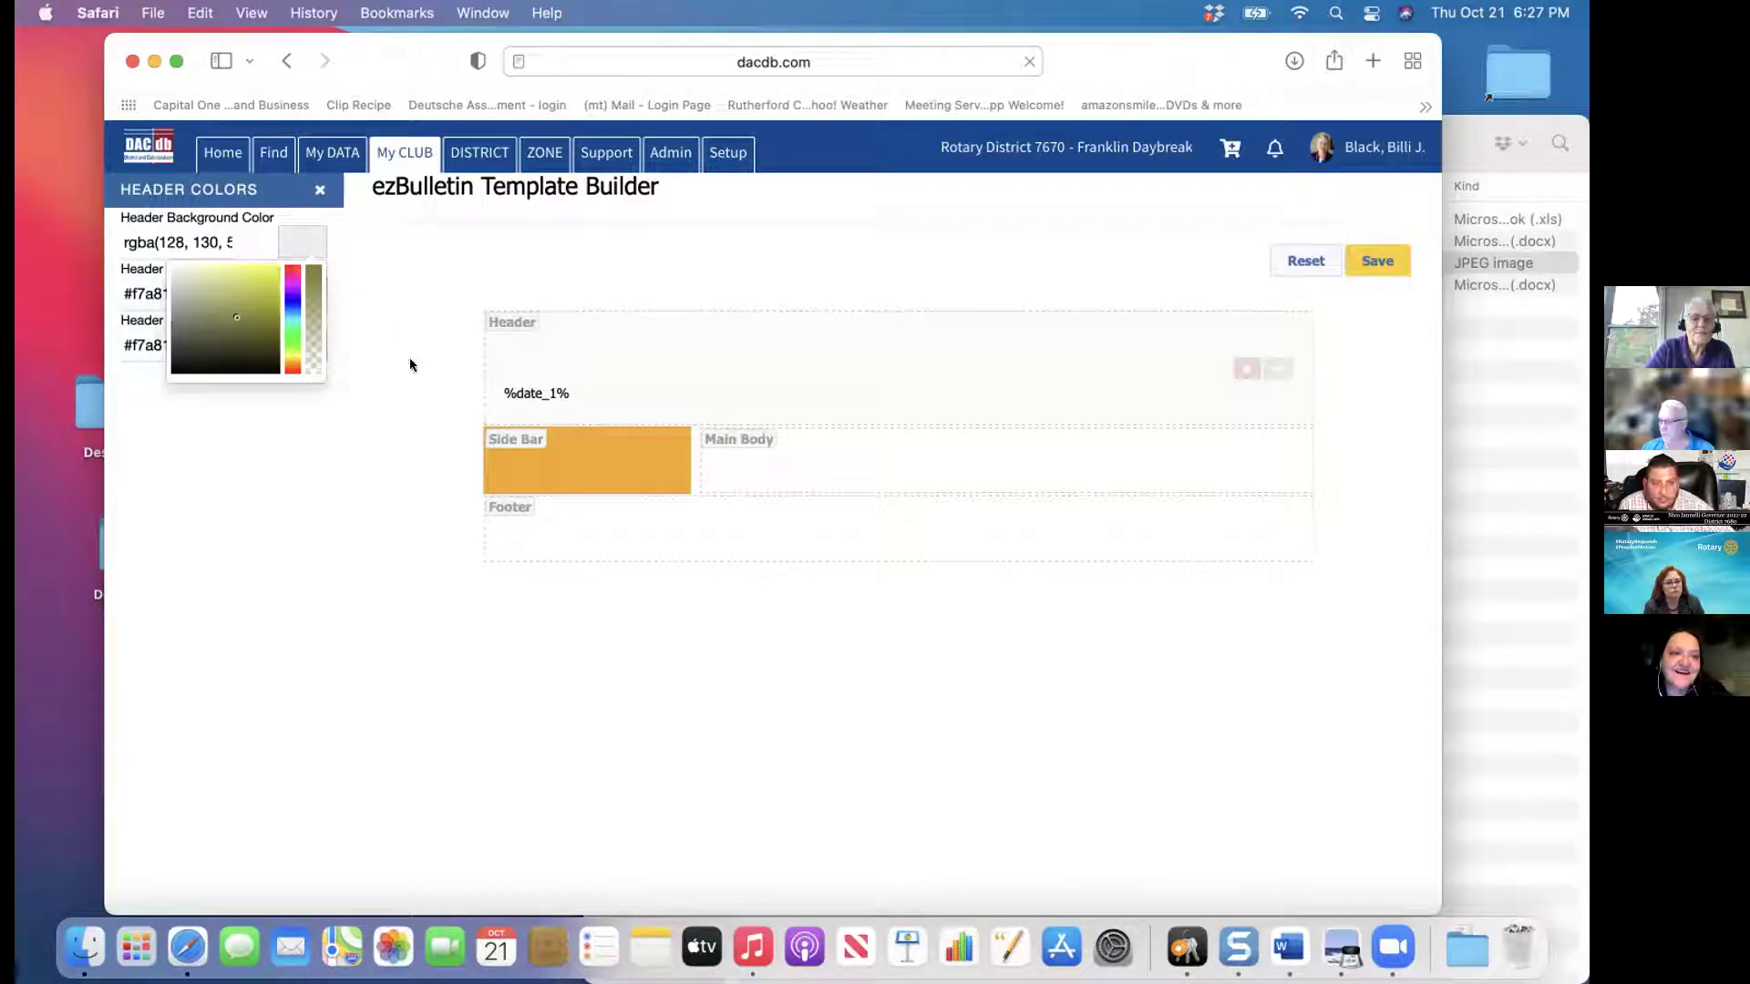
click(499, 363)
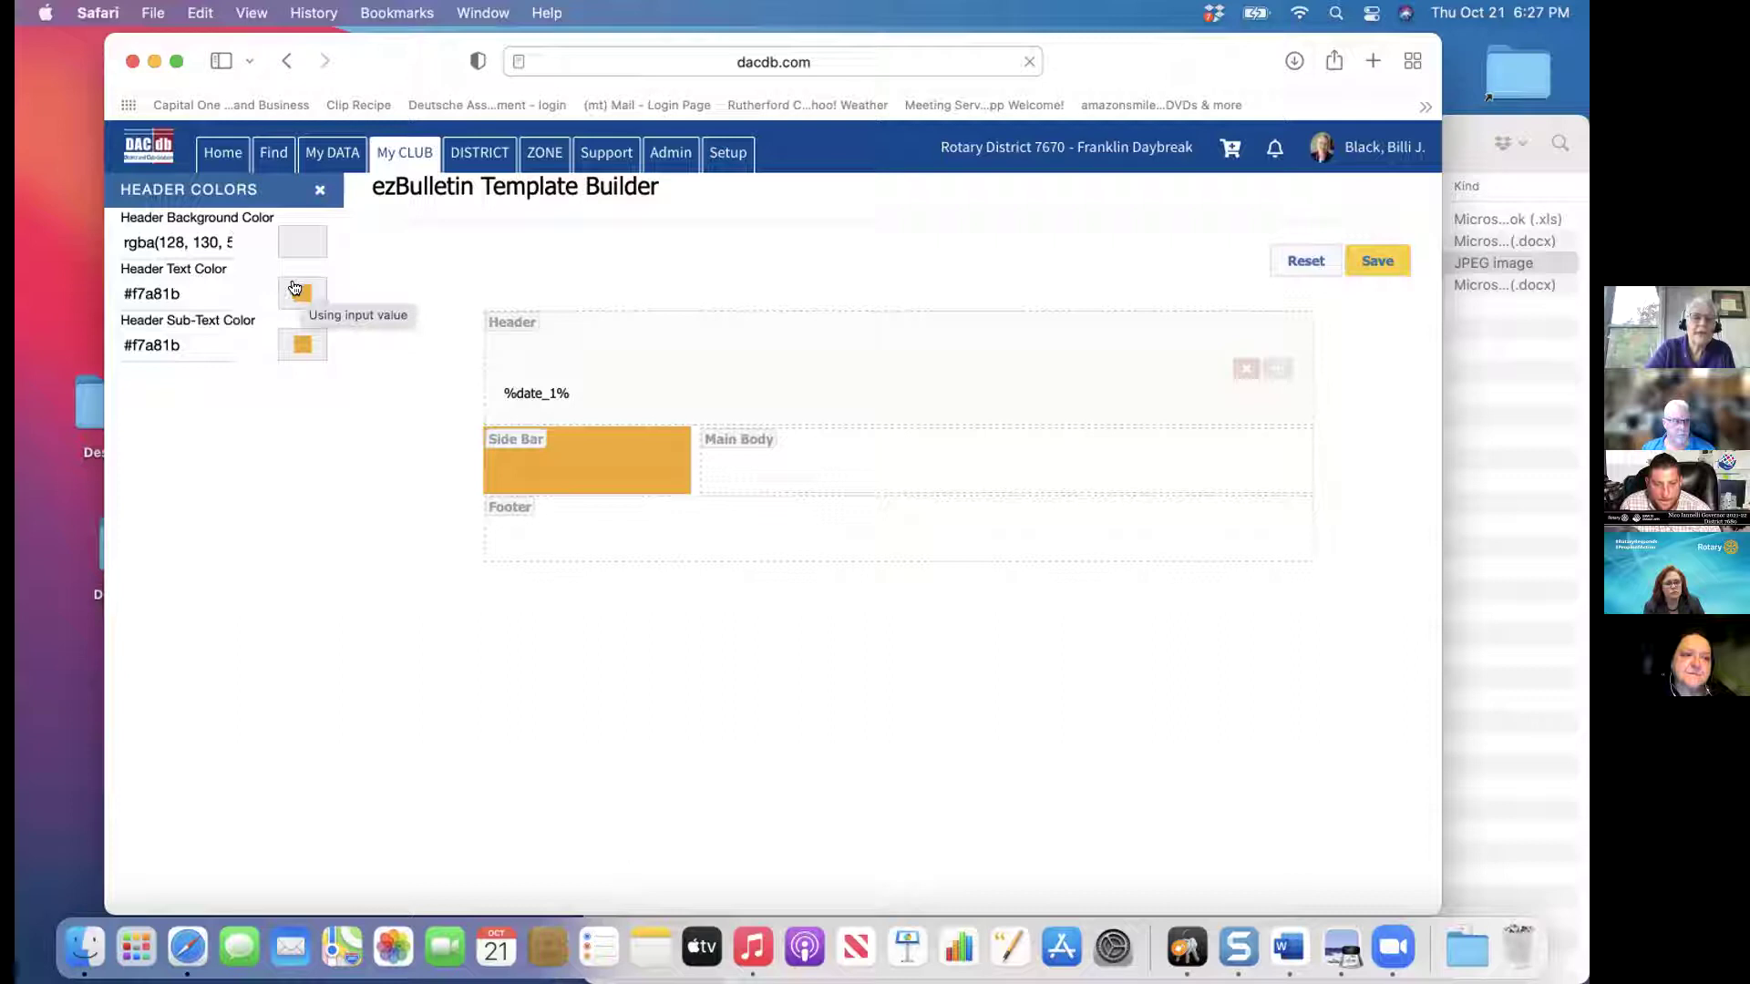
click(317, 190)
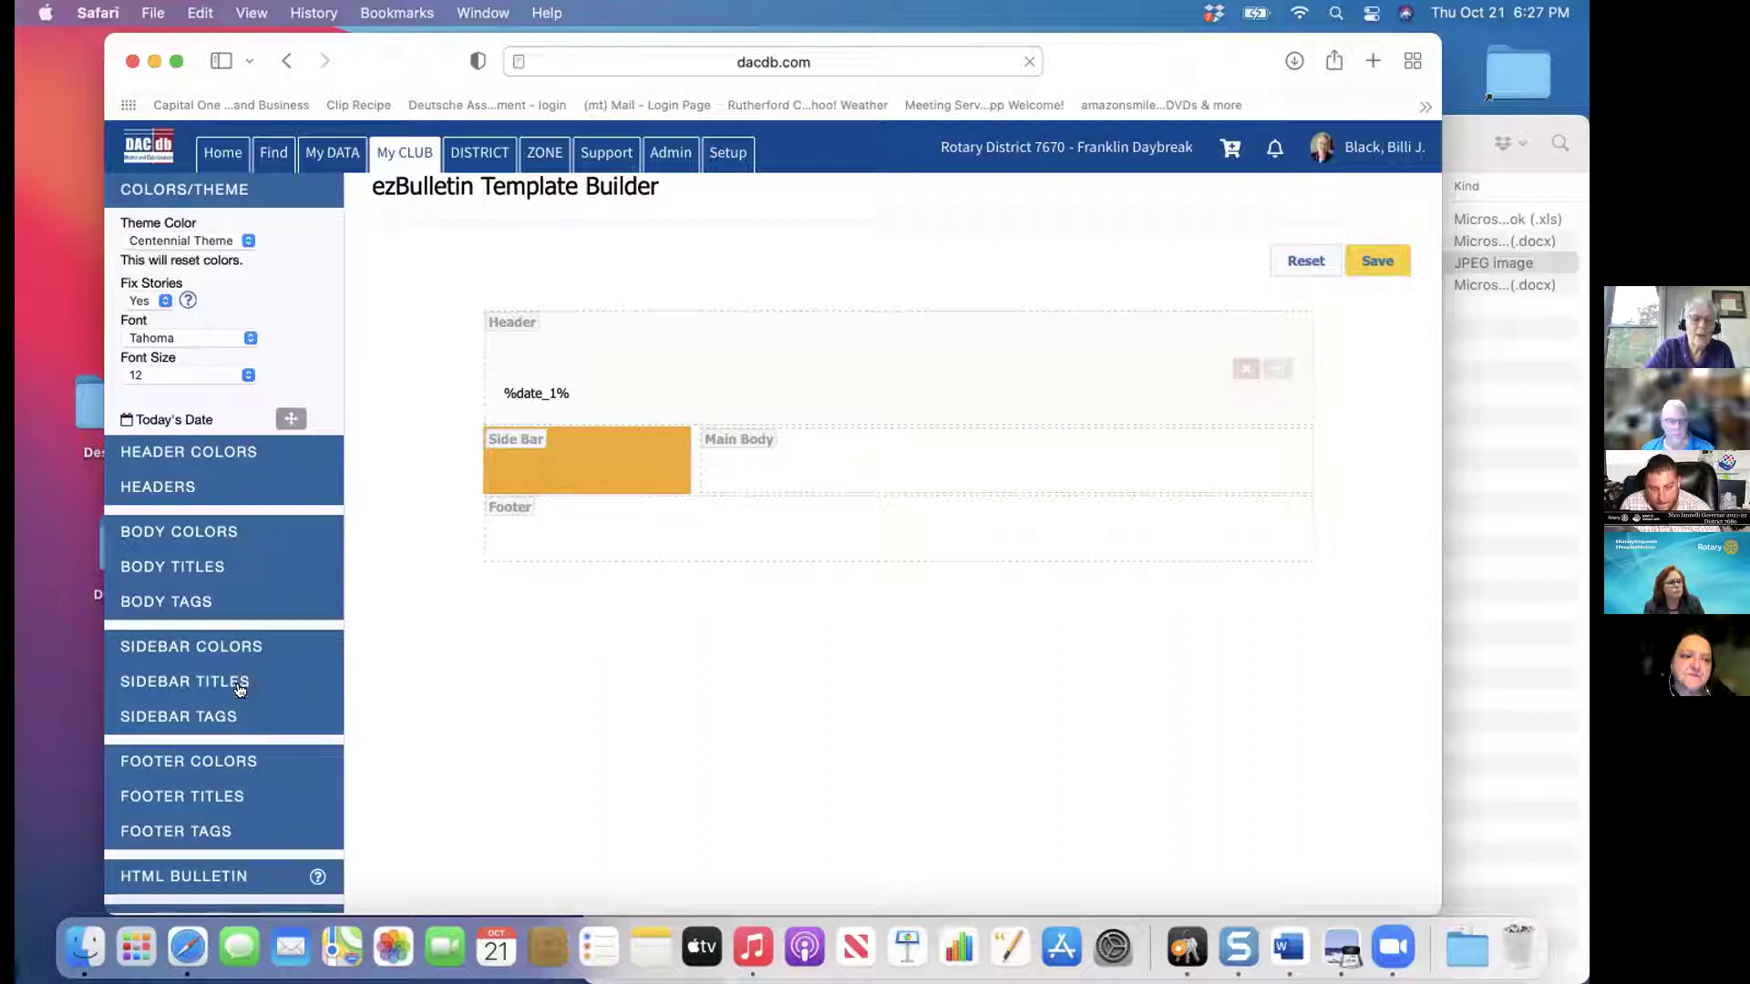
In Body Colors, set the body link colour to blue #1b59f7 and close the panel
click(222, 529)
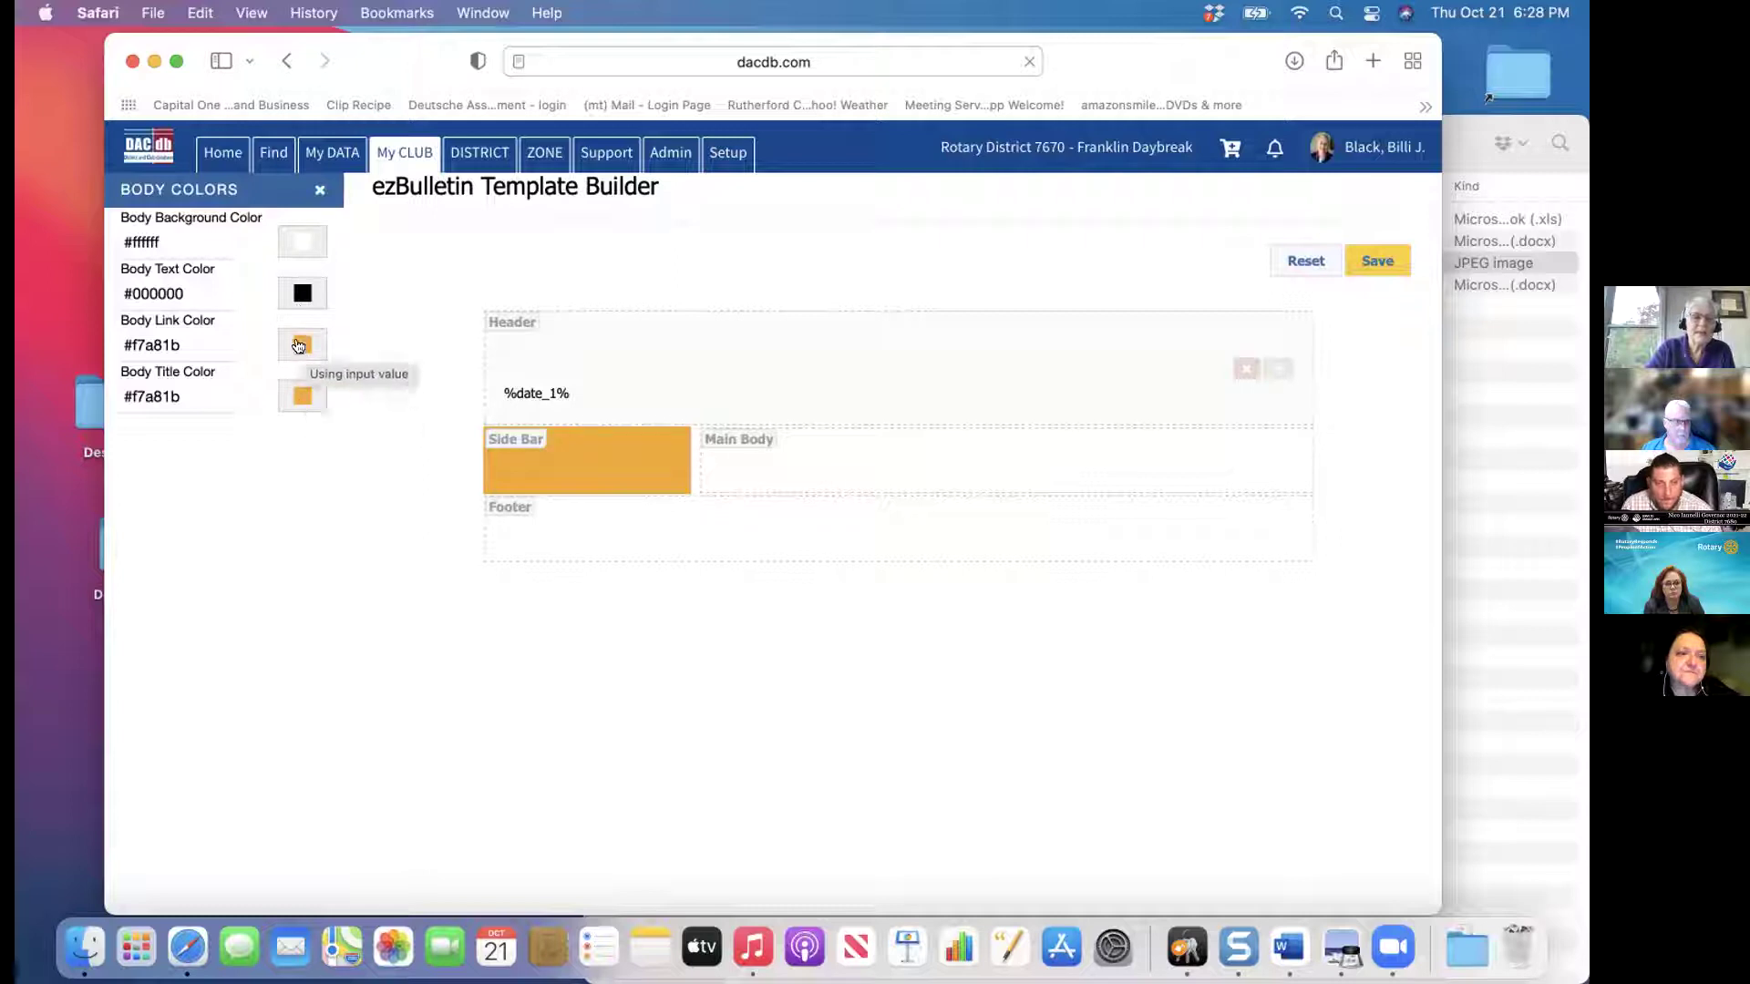
click(298, 344)
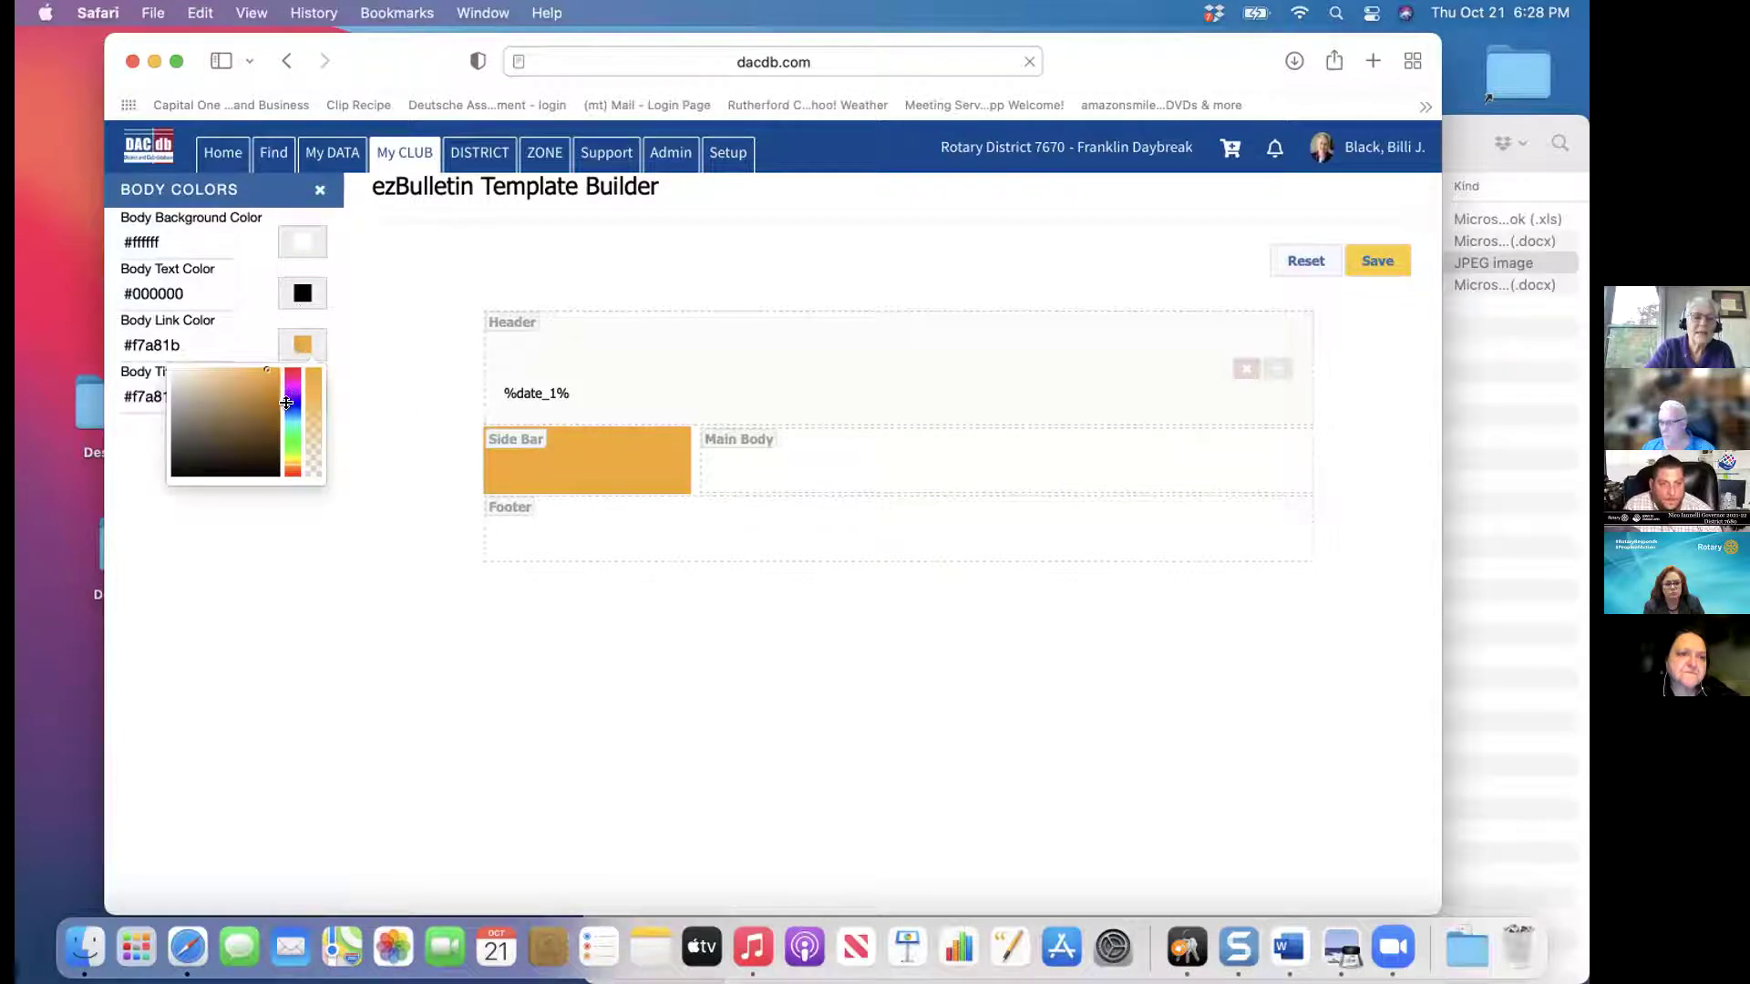
click(289, 405)
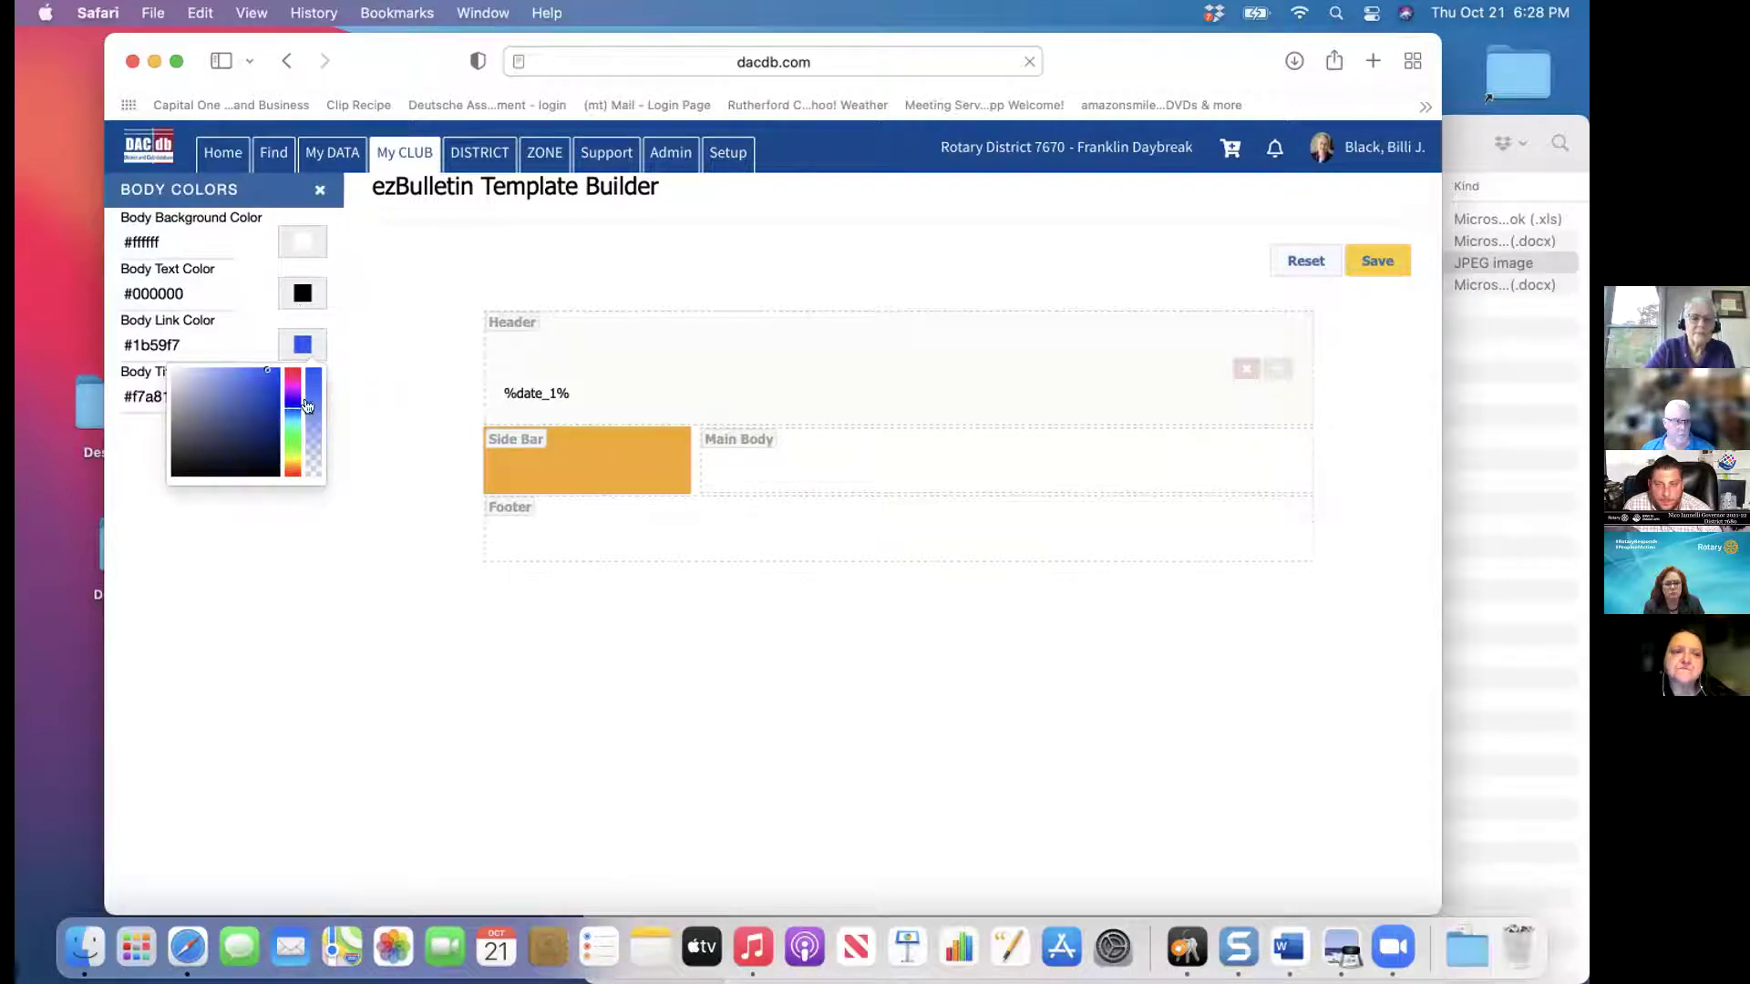
click(318, 188)
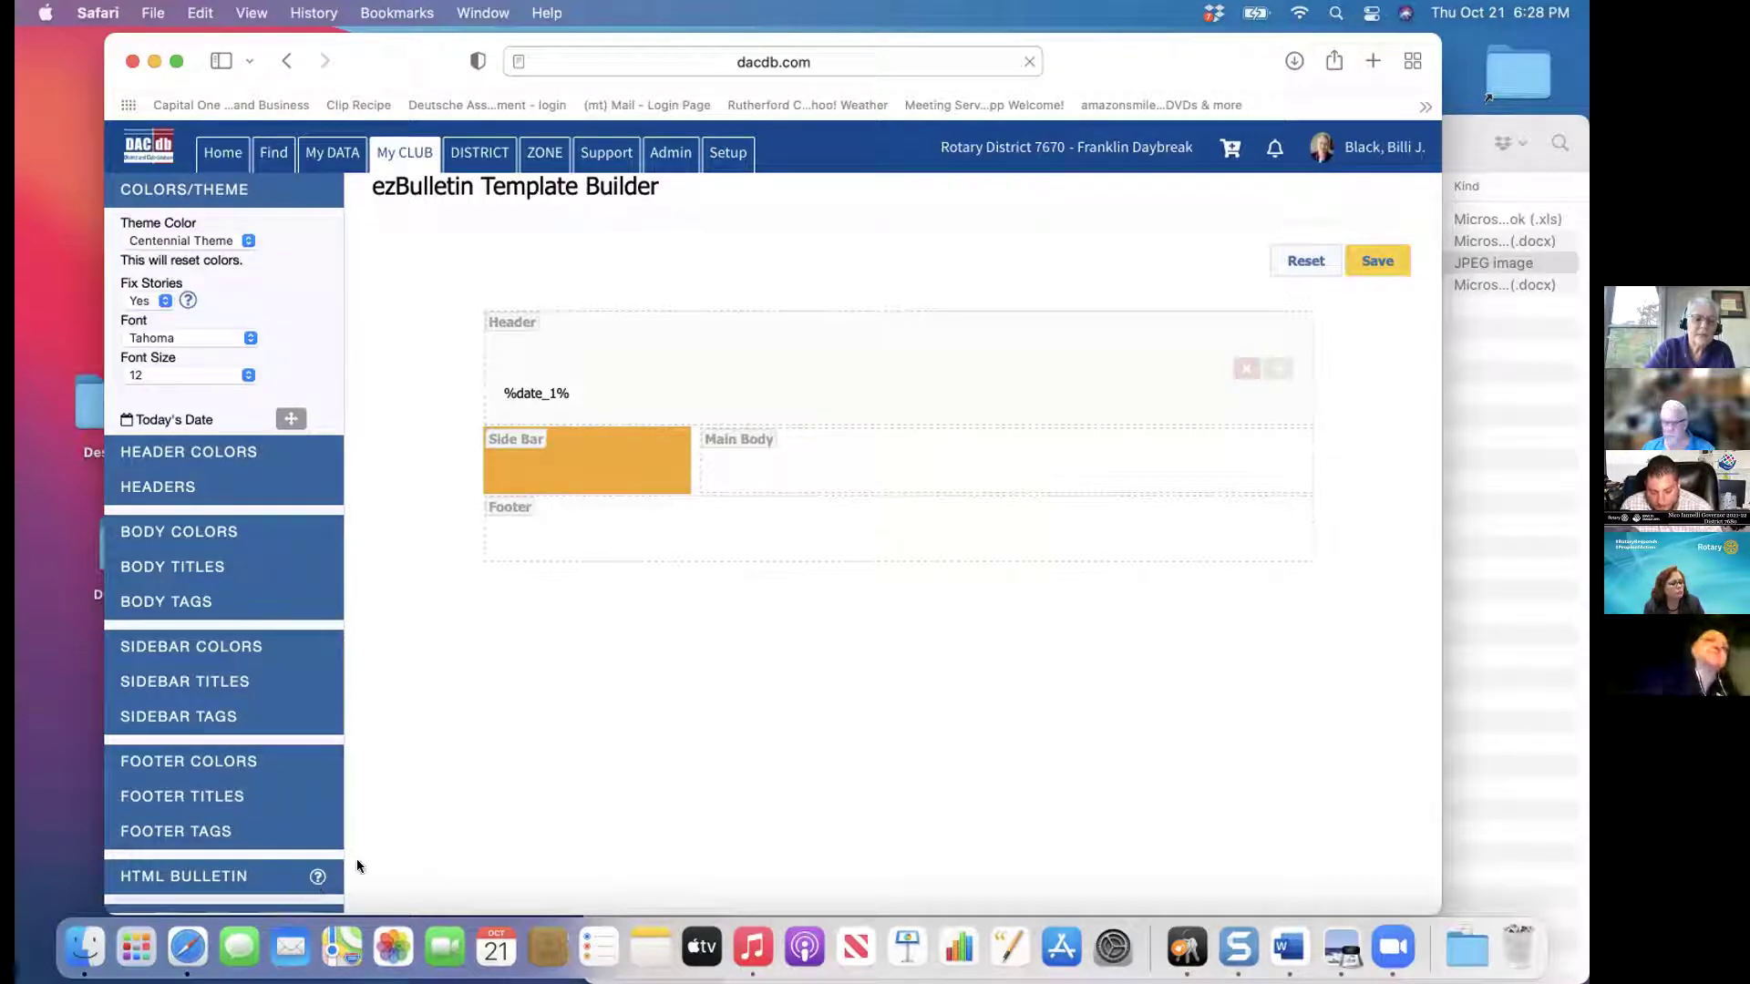
Add Divider 1 to the main body as a trial, remove it again, and close Dividers
scroll(358, 866, down, 2)
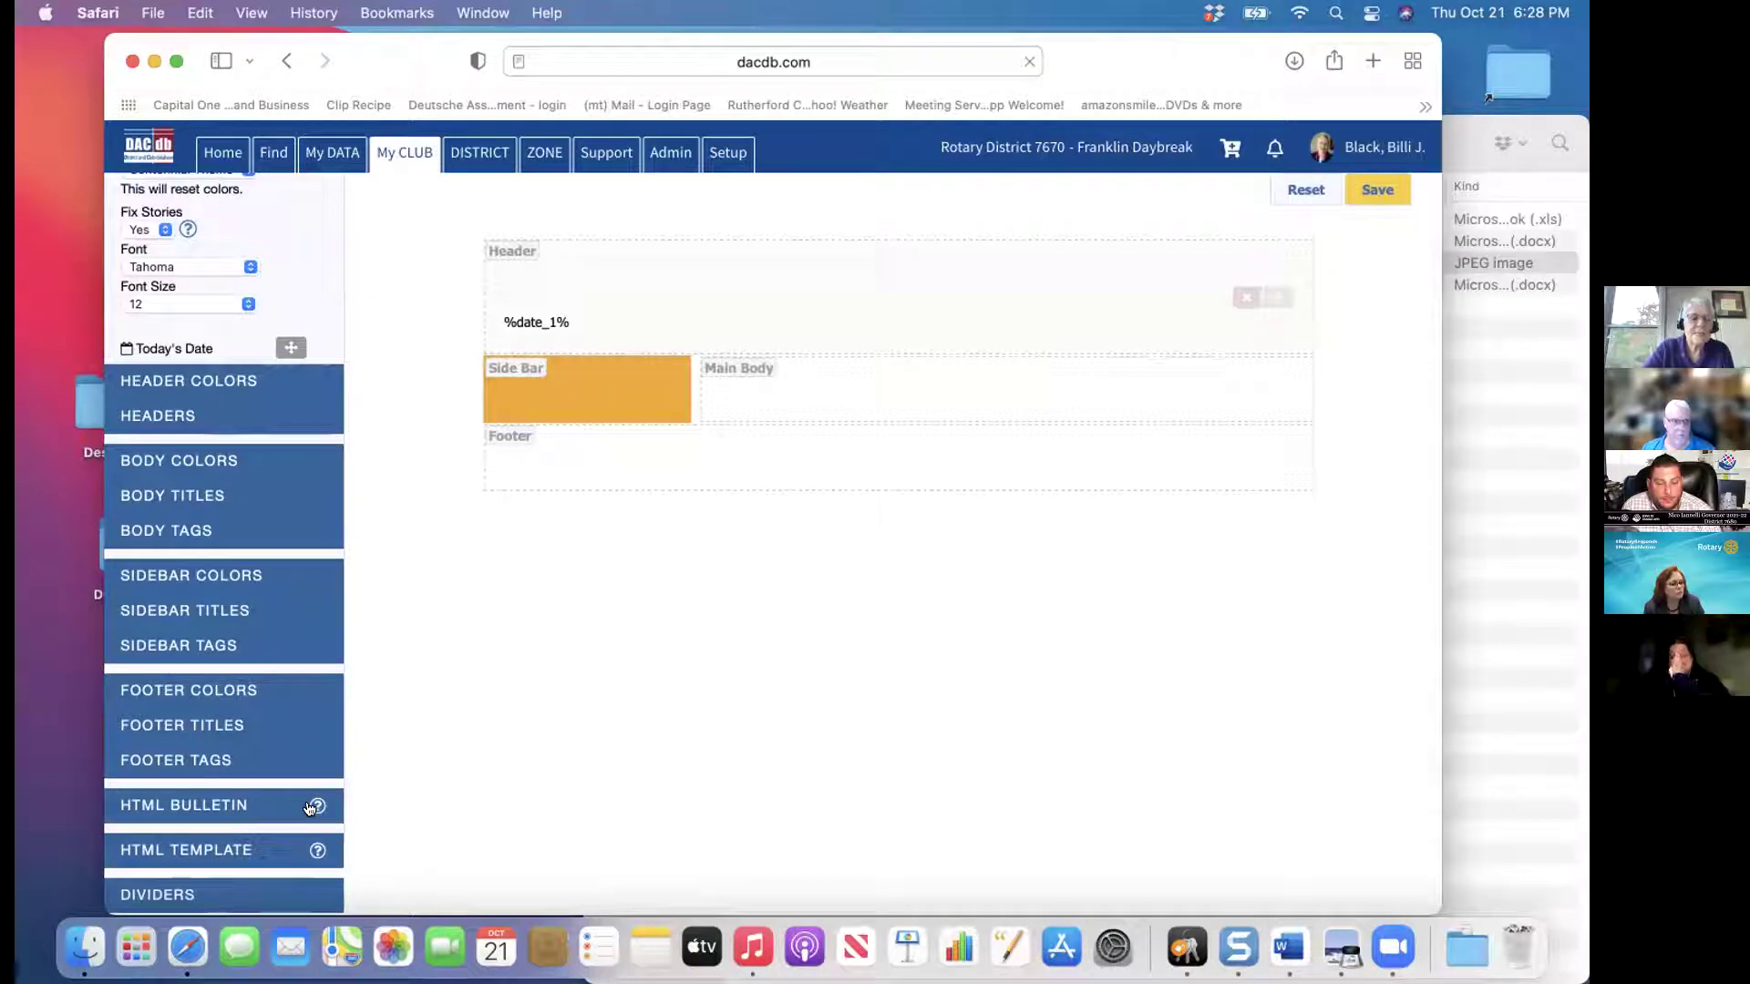
click(218, 894)
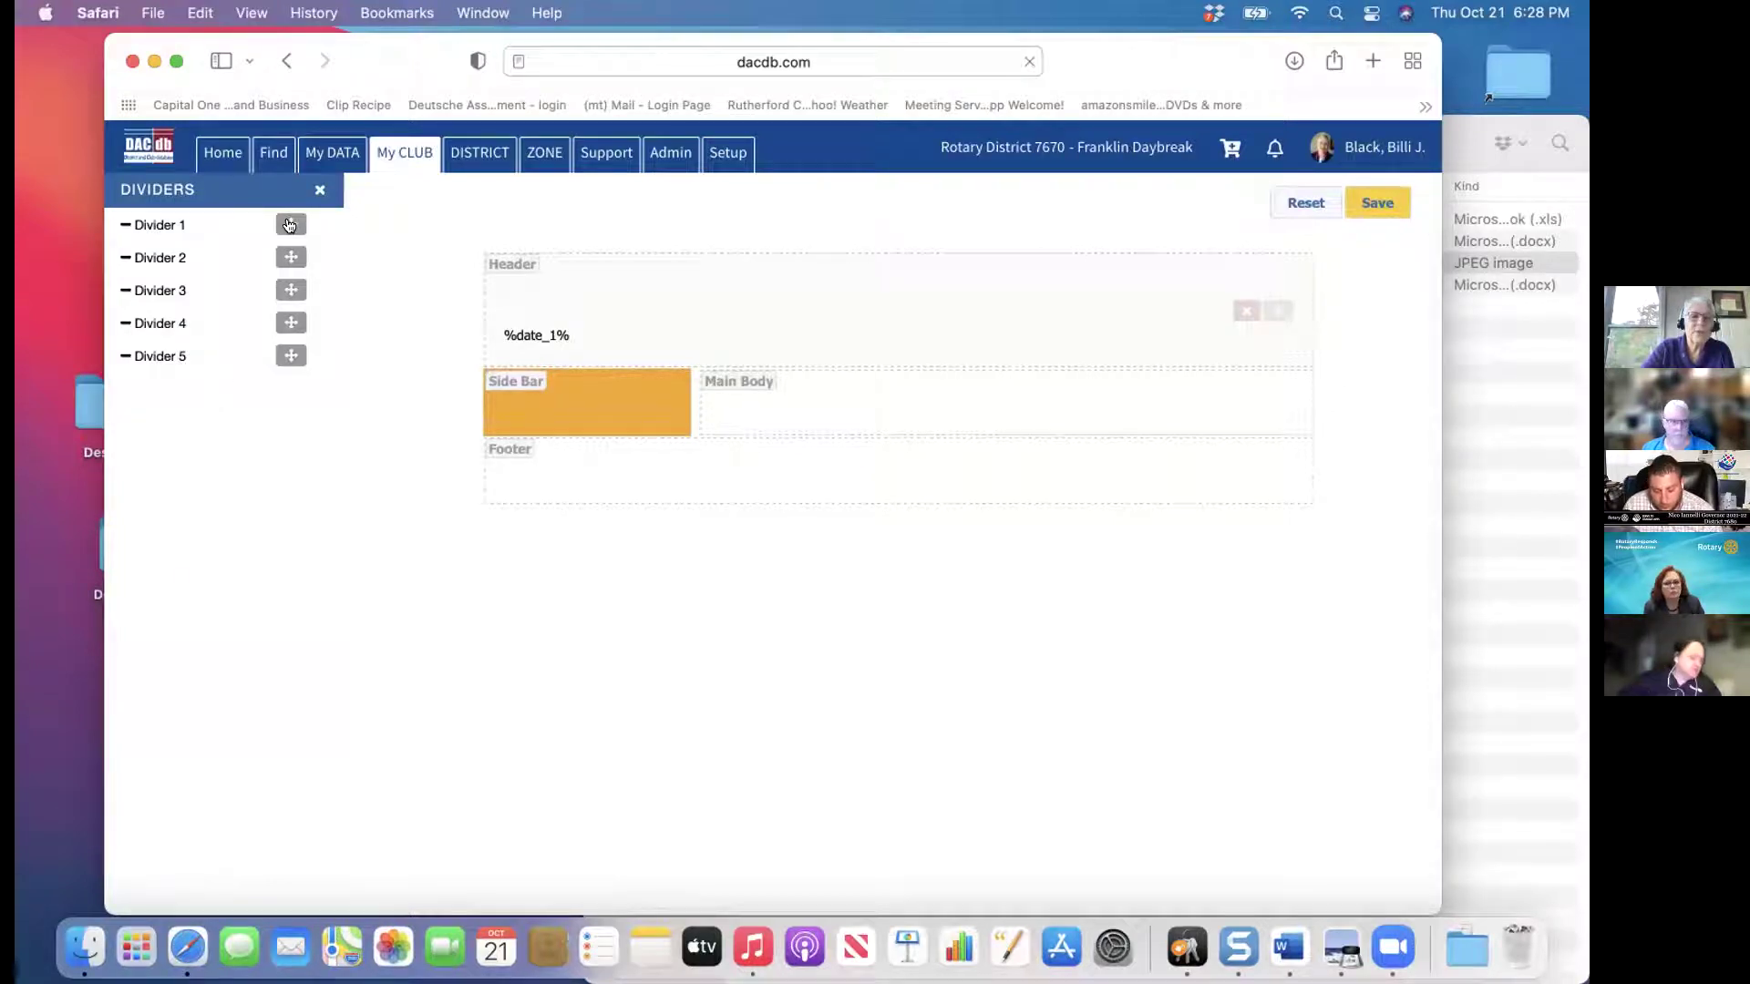
drag(290, 225, 848, 394)
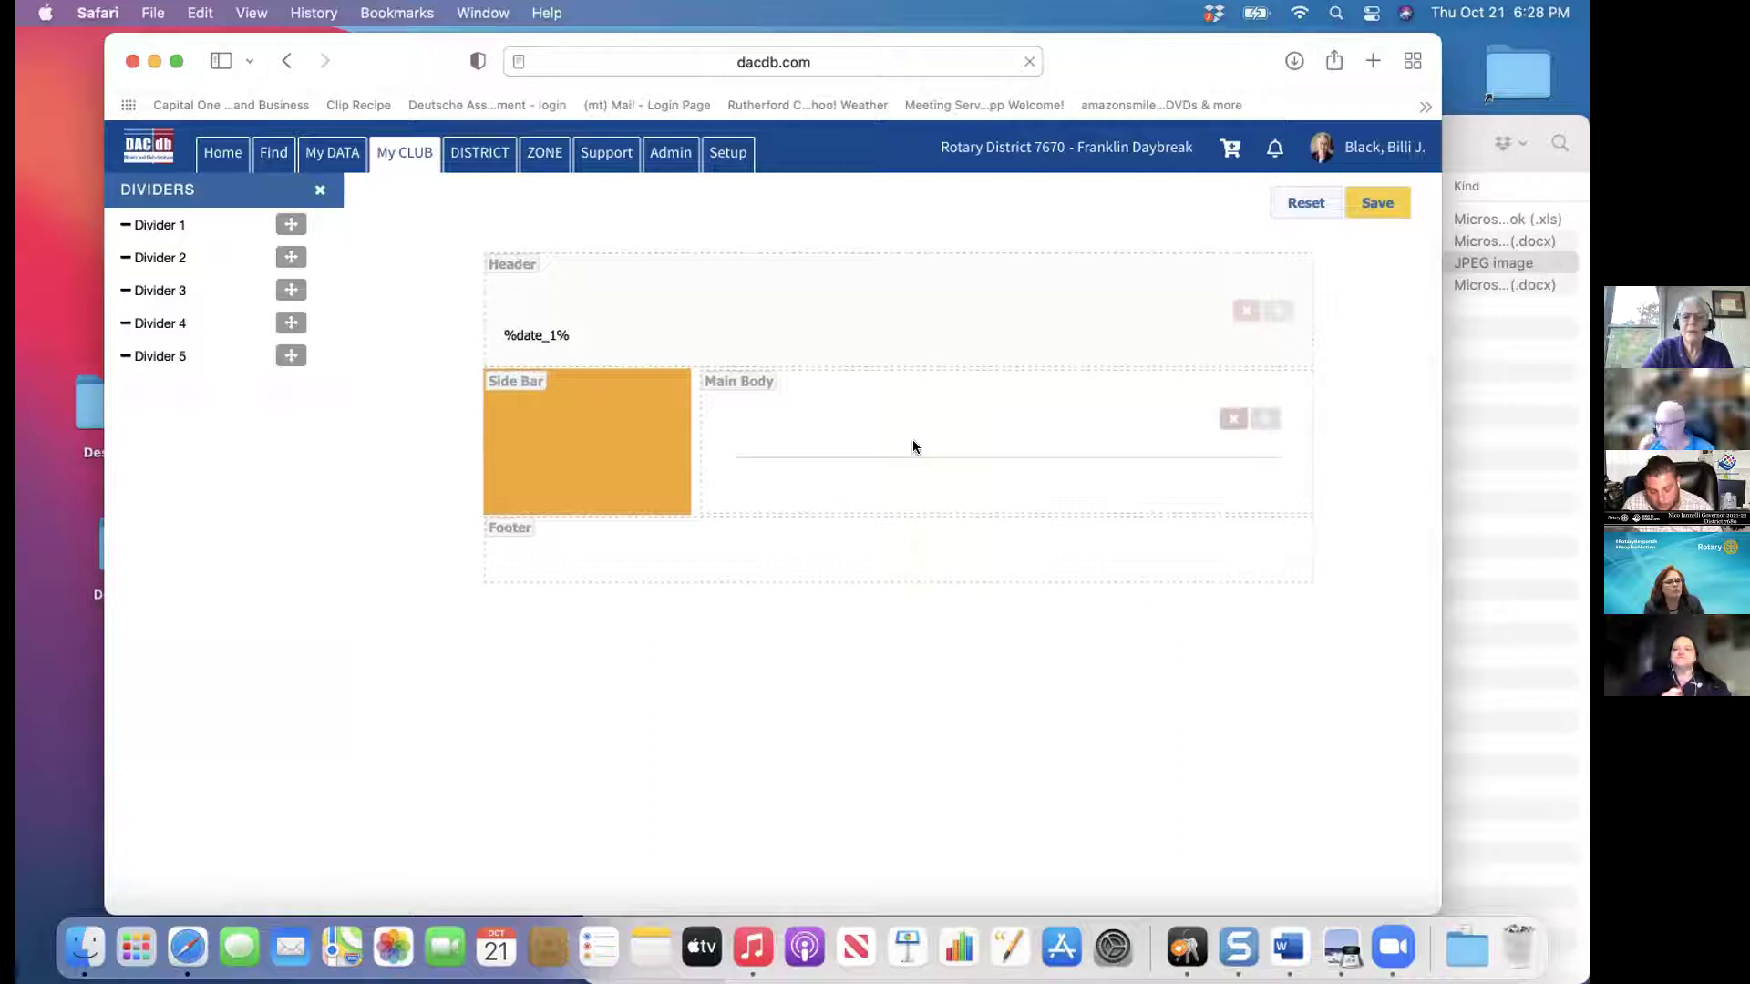
click(1232, 420)
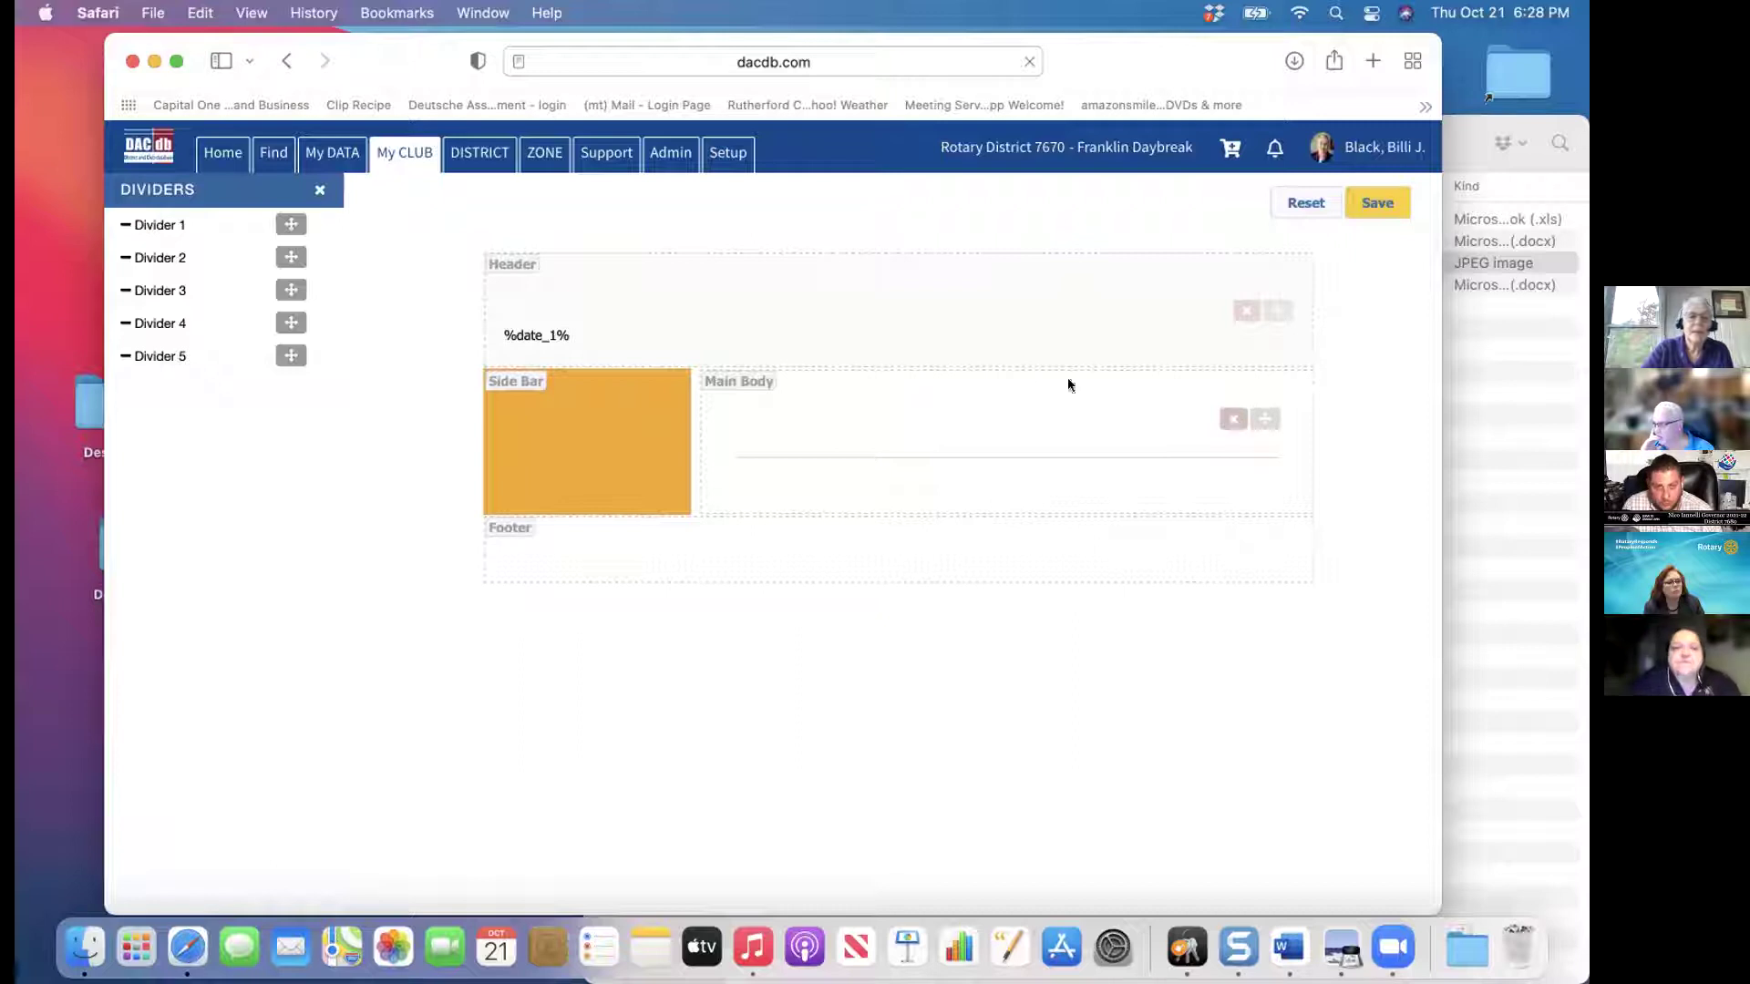
click(317, 190)
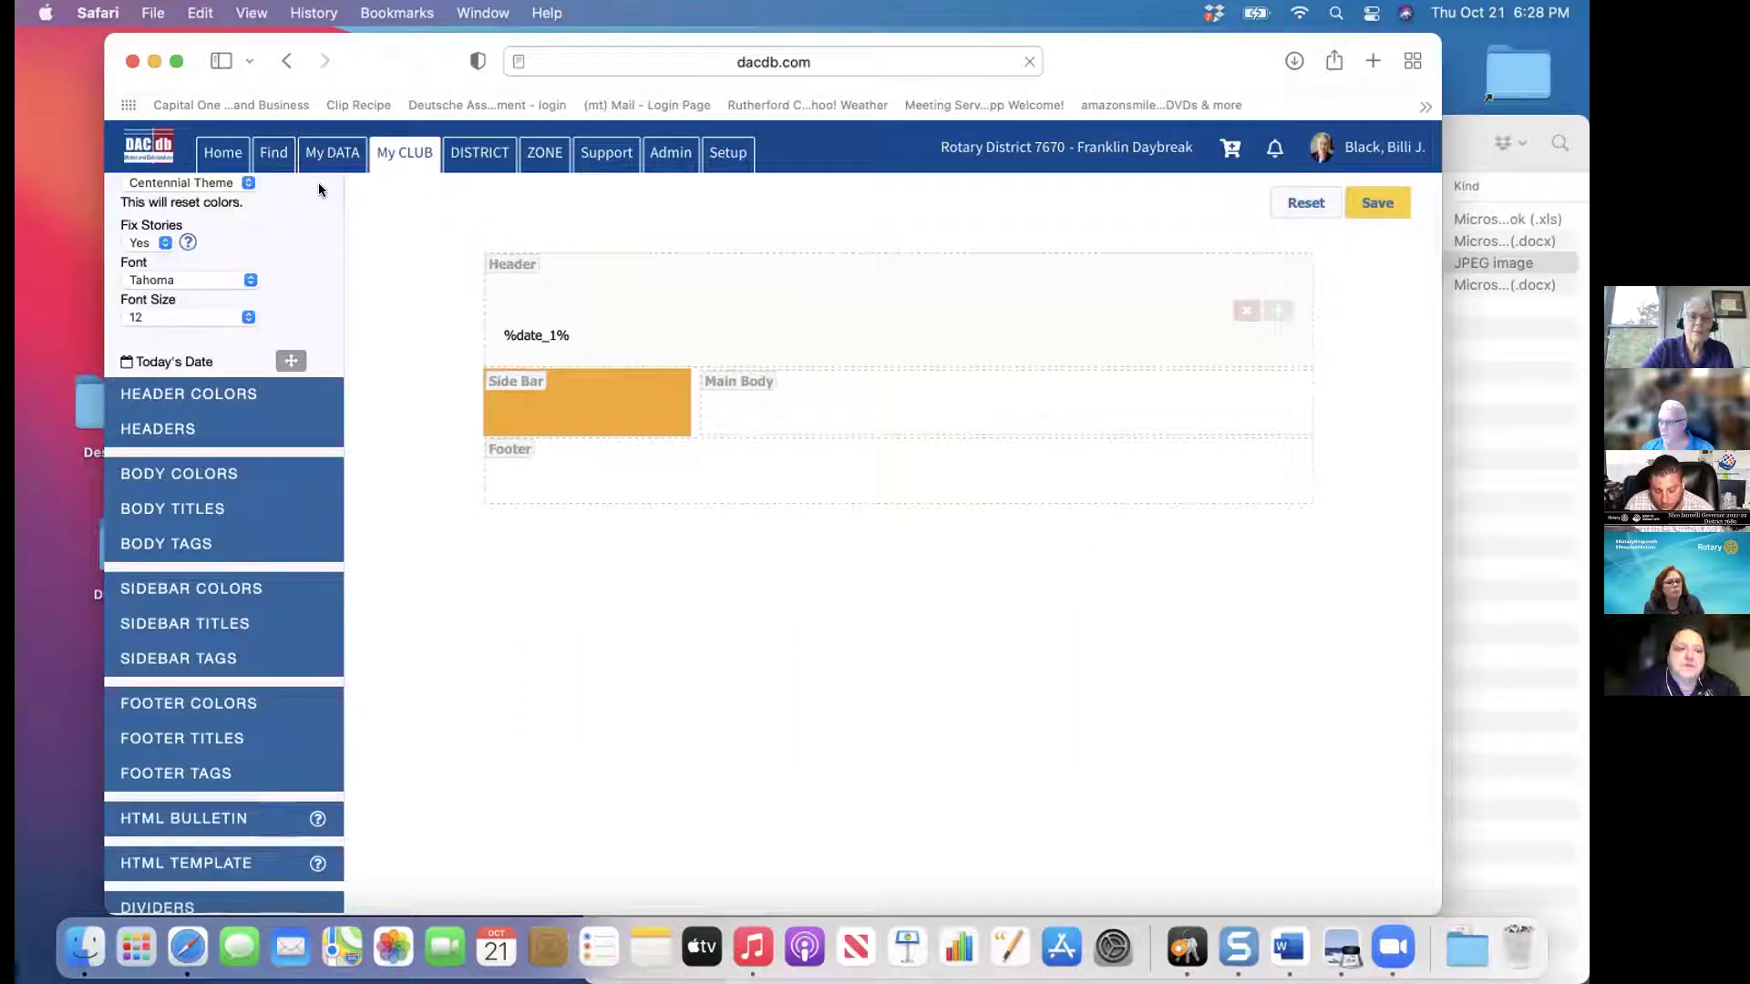
Set the footer background colour to bright blue #306ddb and close Footer Colors
click(248, 706)
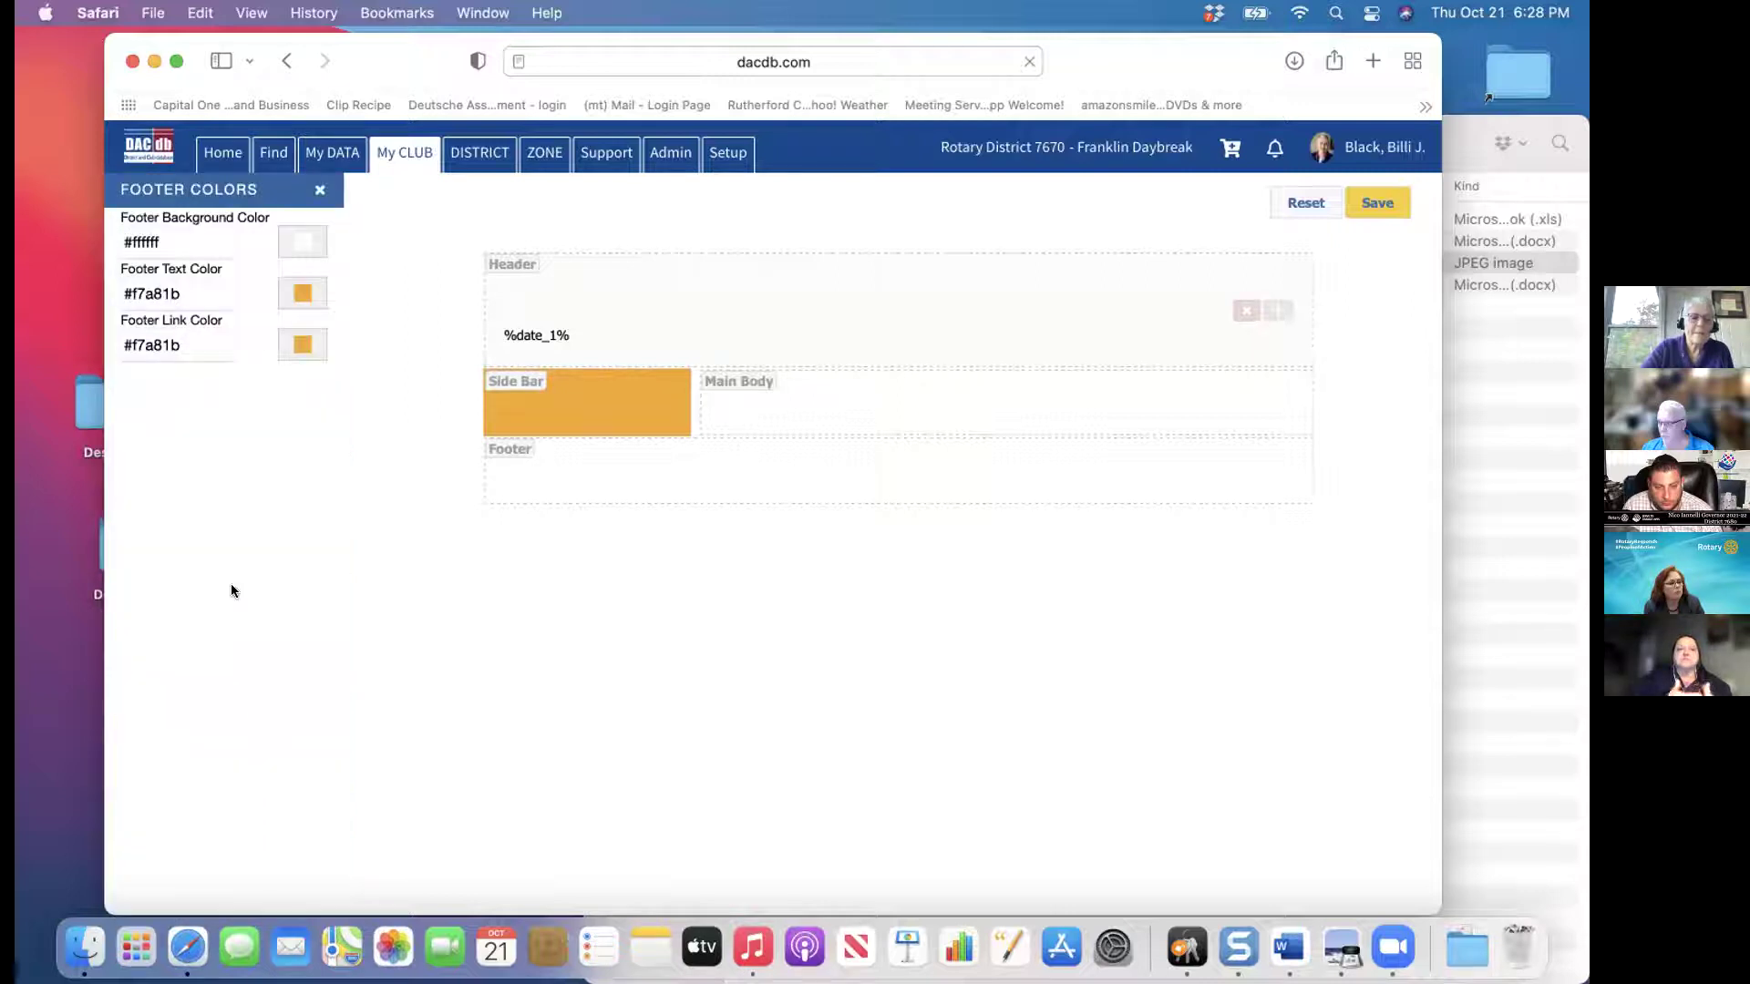
click(303, 239)
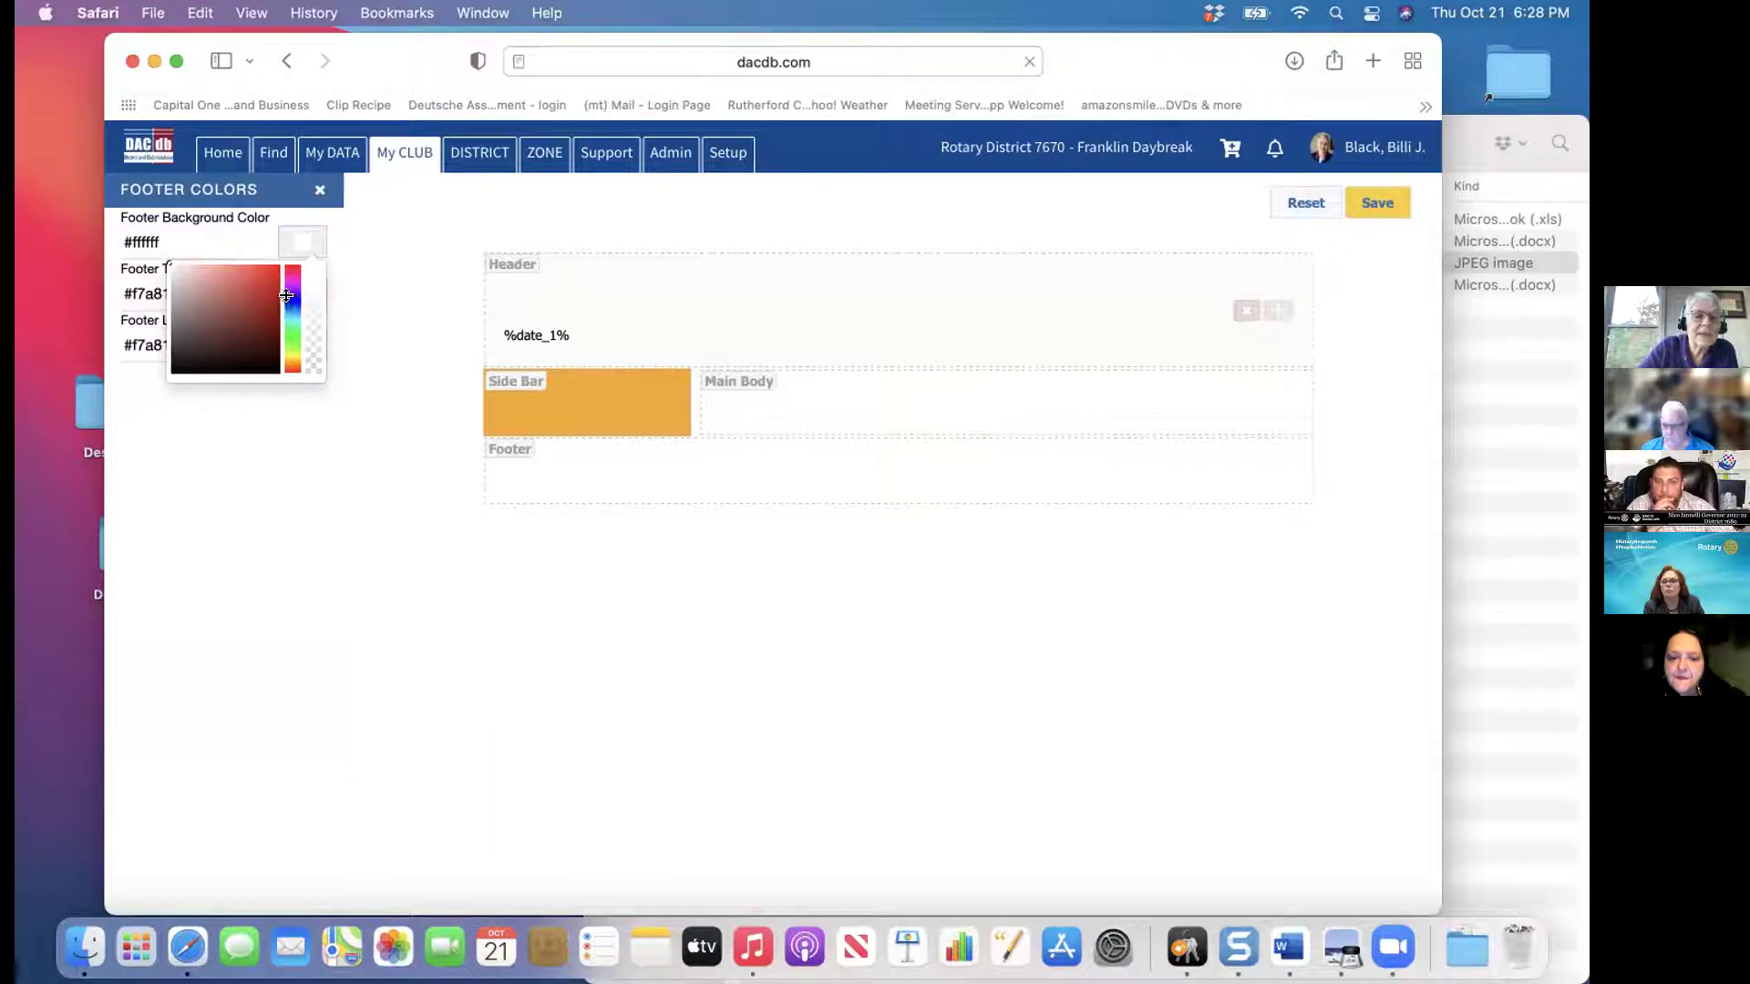
click(244, 312)
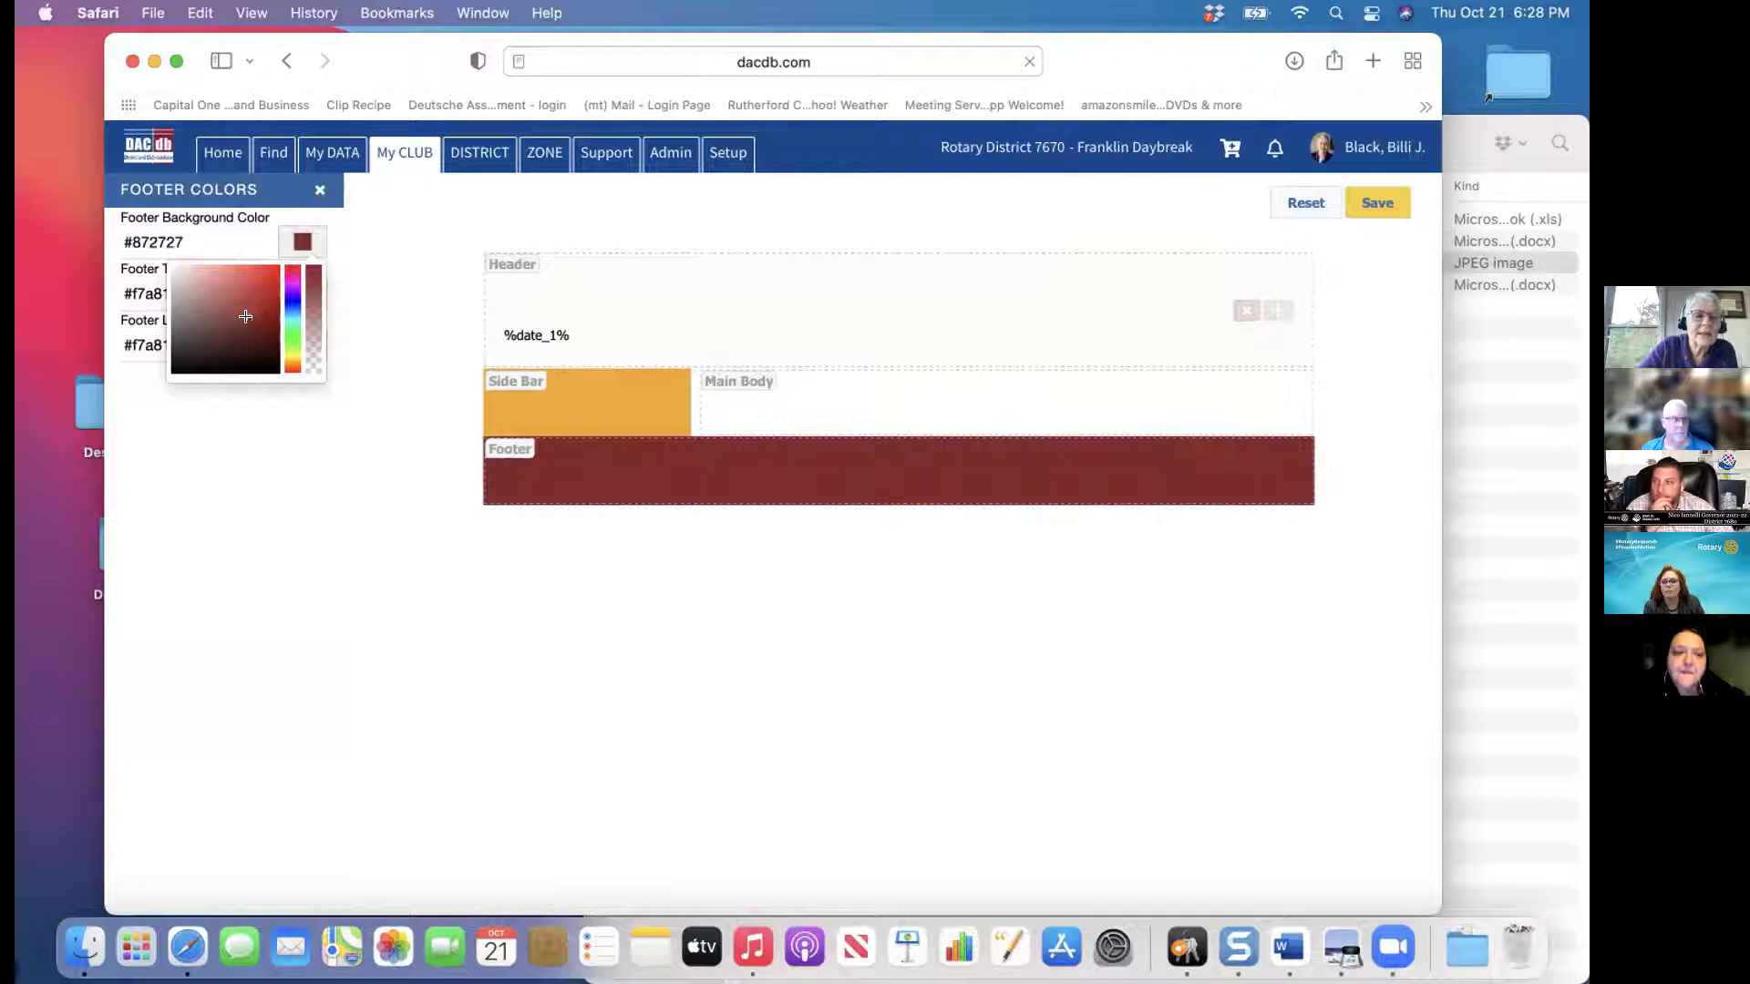
click(250, 342)
click(200, 350)
click(292, 306)
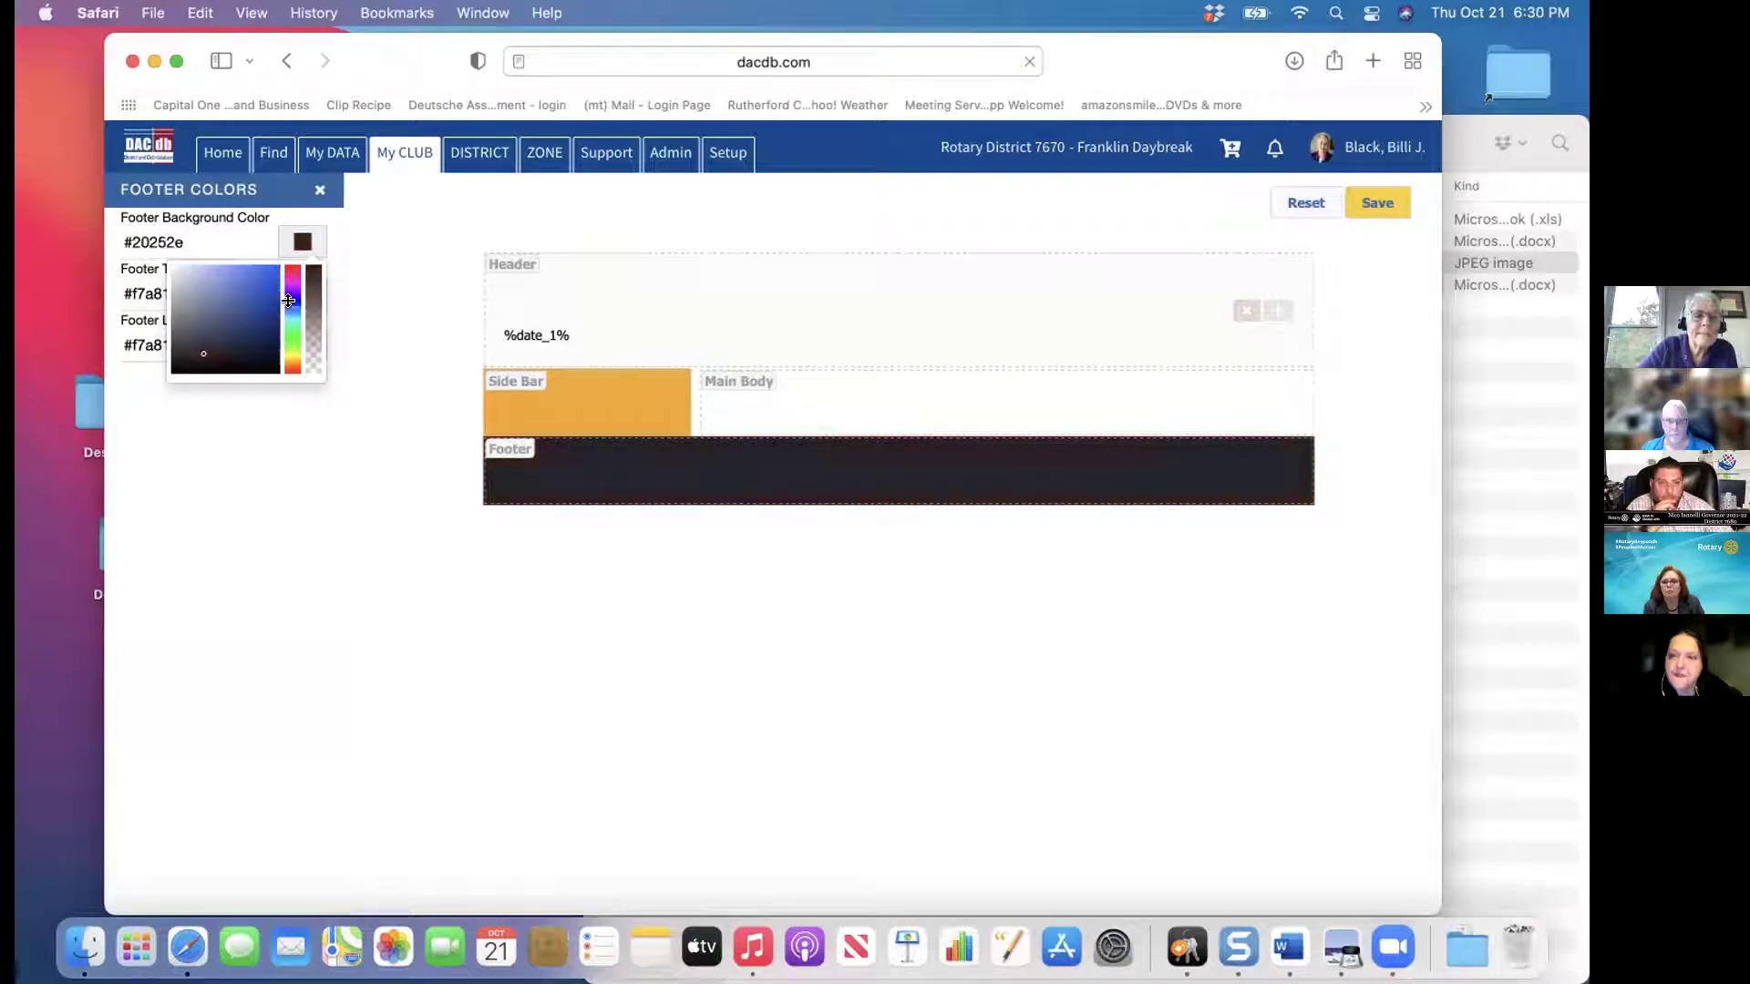
click(253, 275)
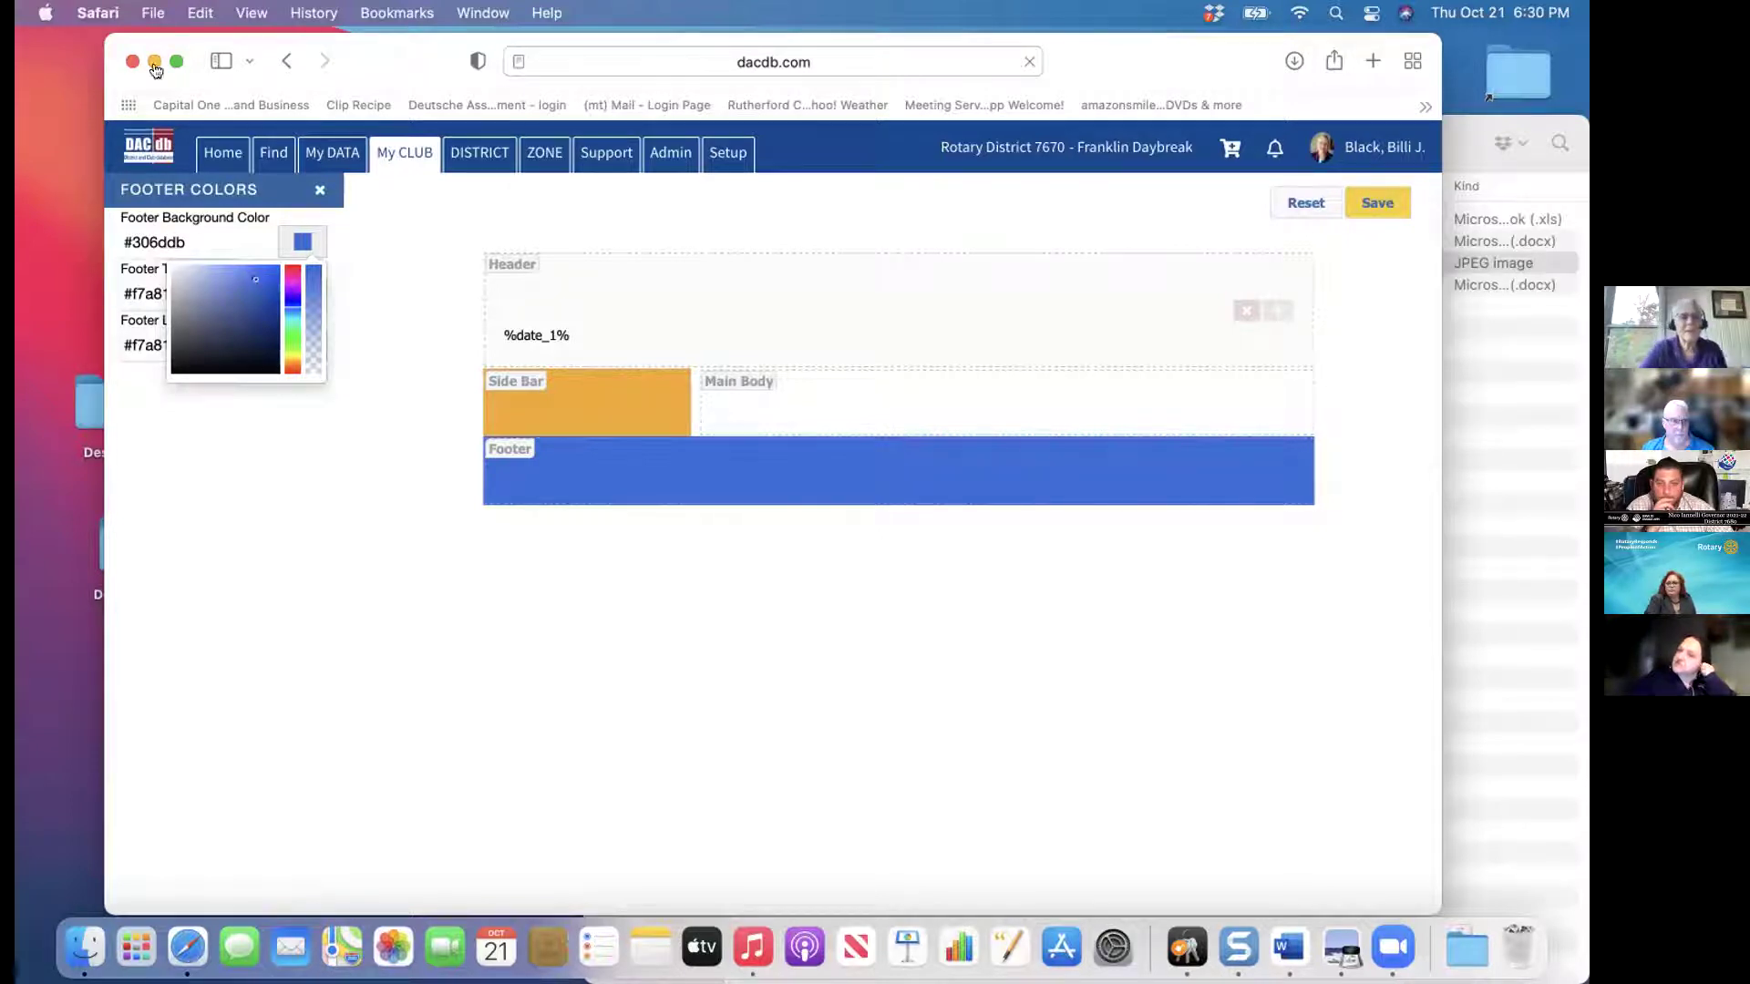
click(316, 188)
click(316, 188)
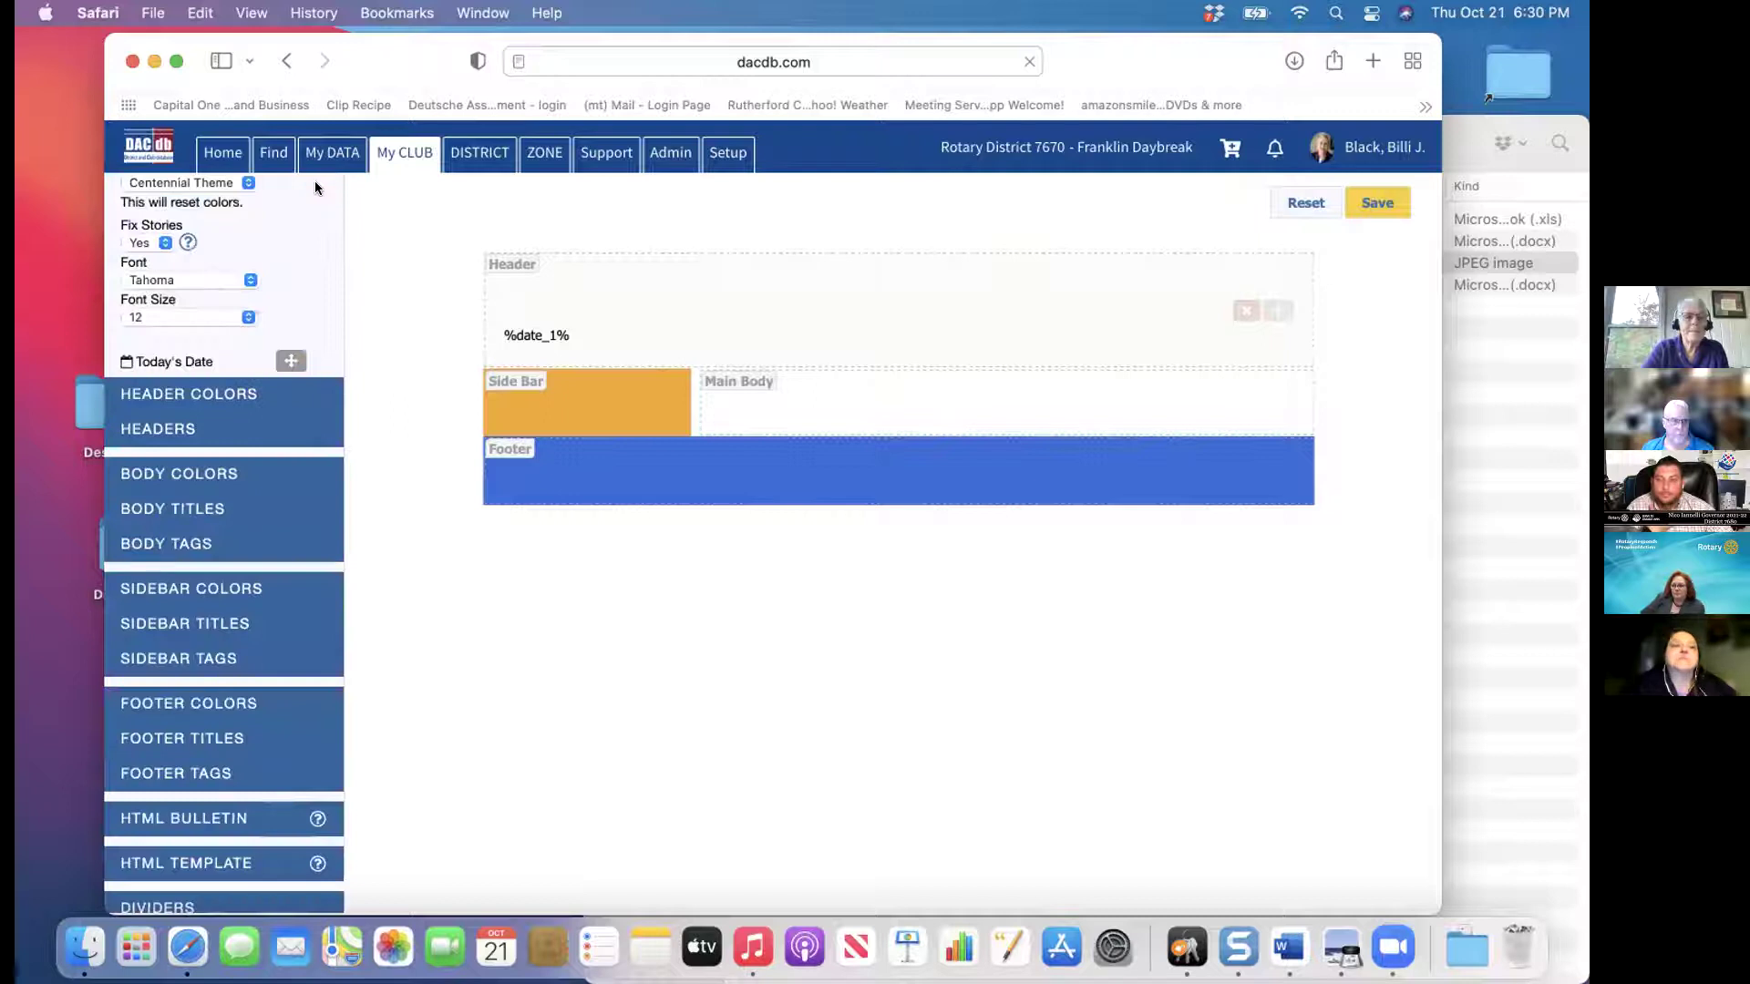
Switch the template to the Parker Theme and bring up the Save form
click(246, 184)
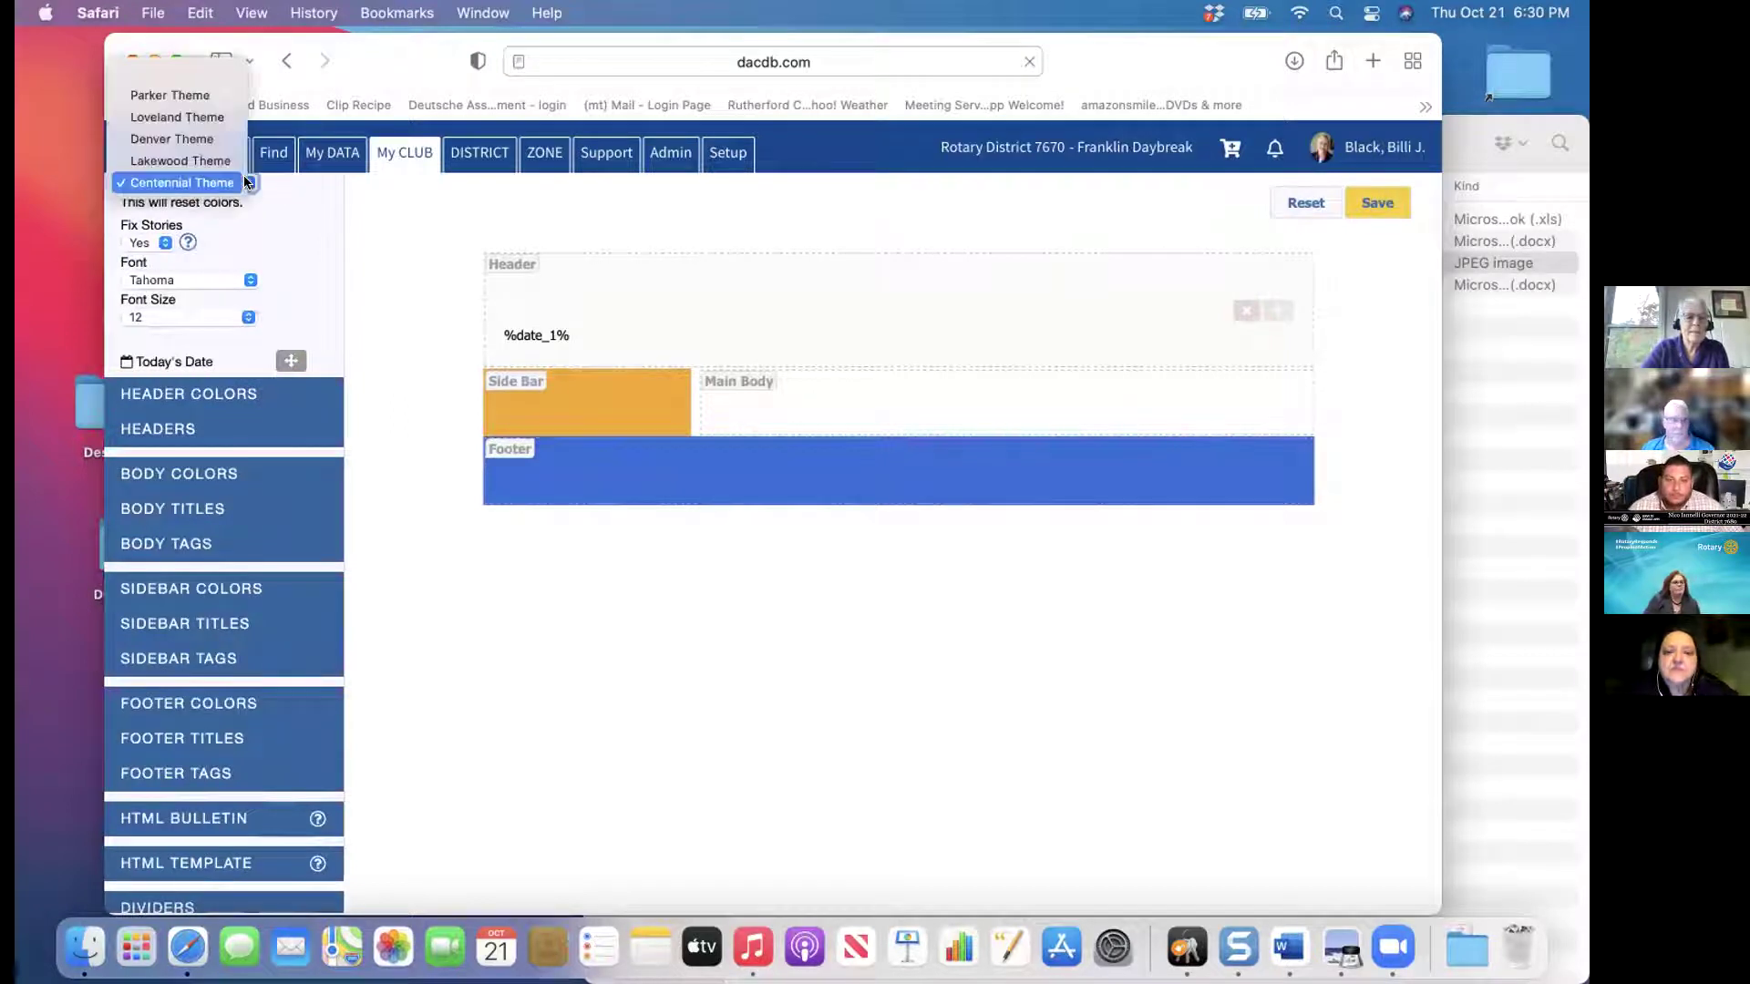
click(216, 95)
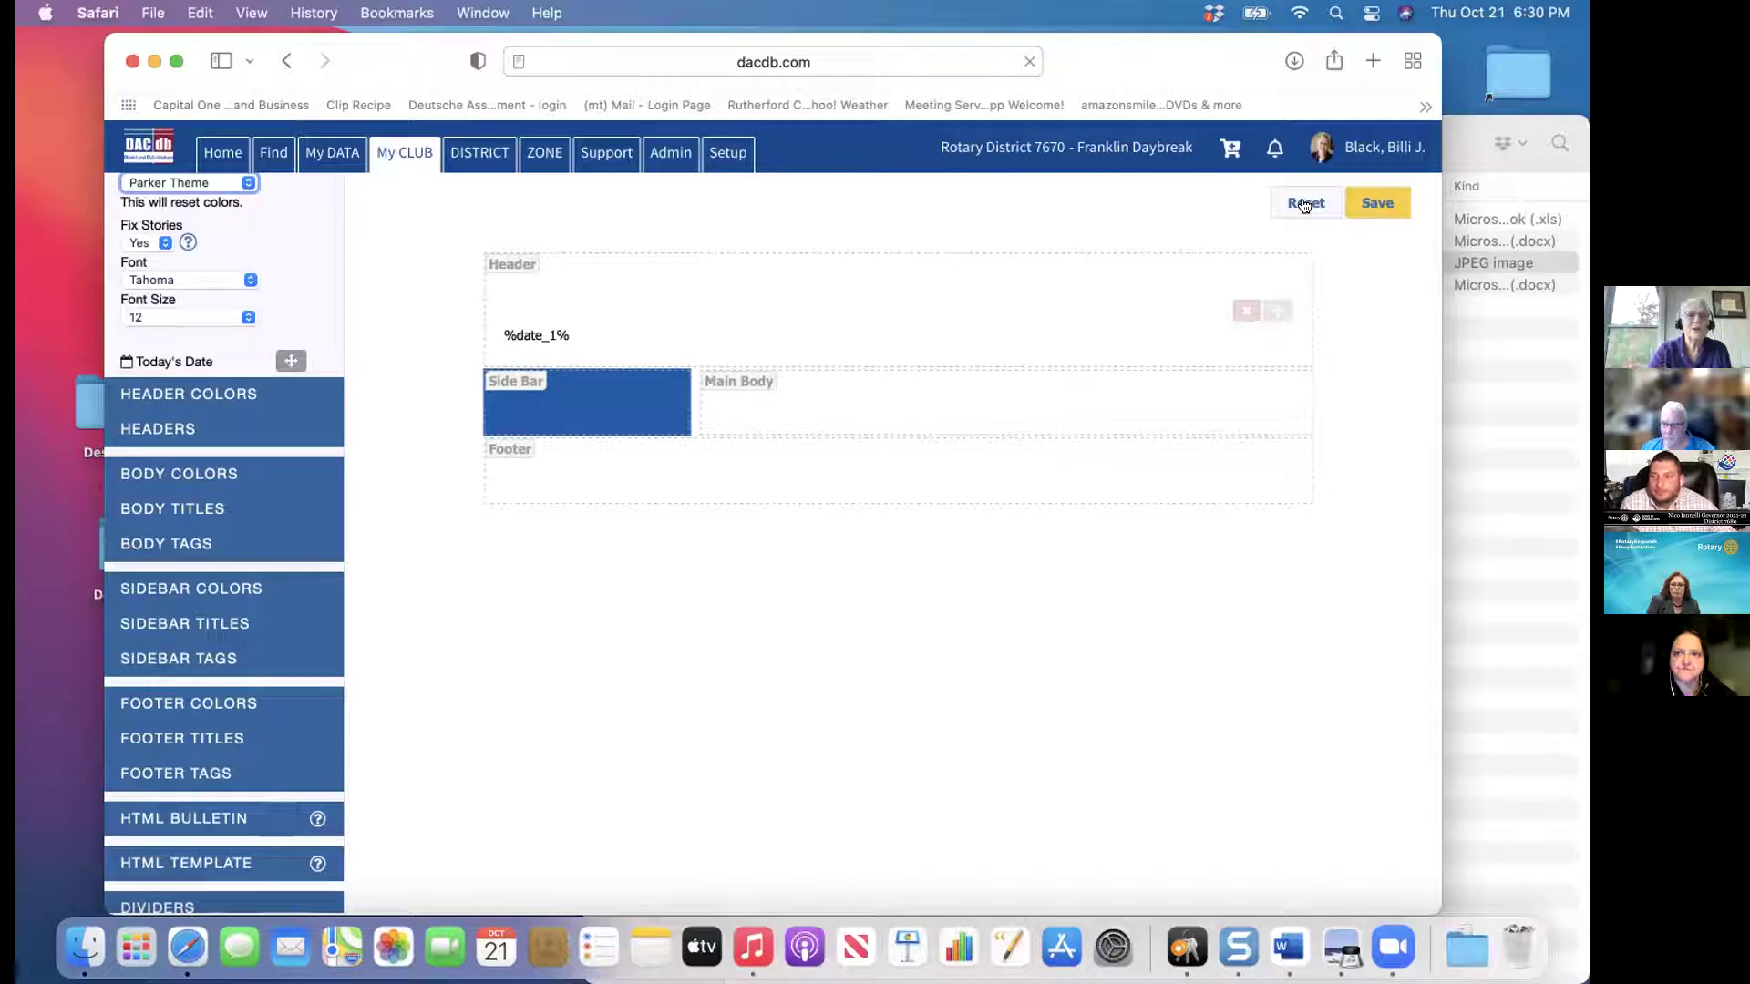
click(1382, 207)
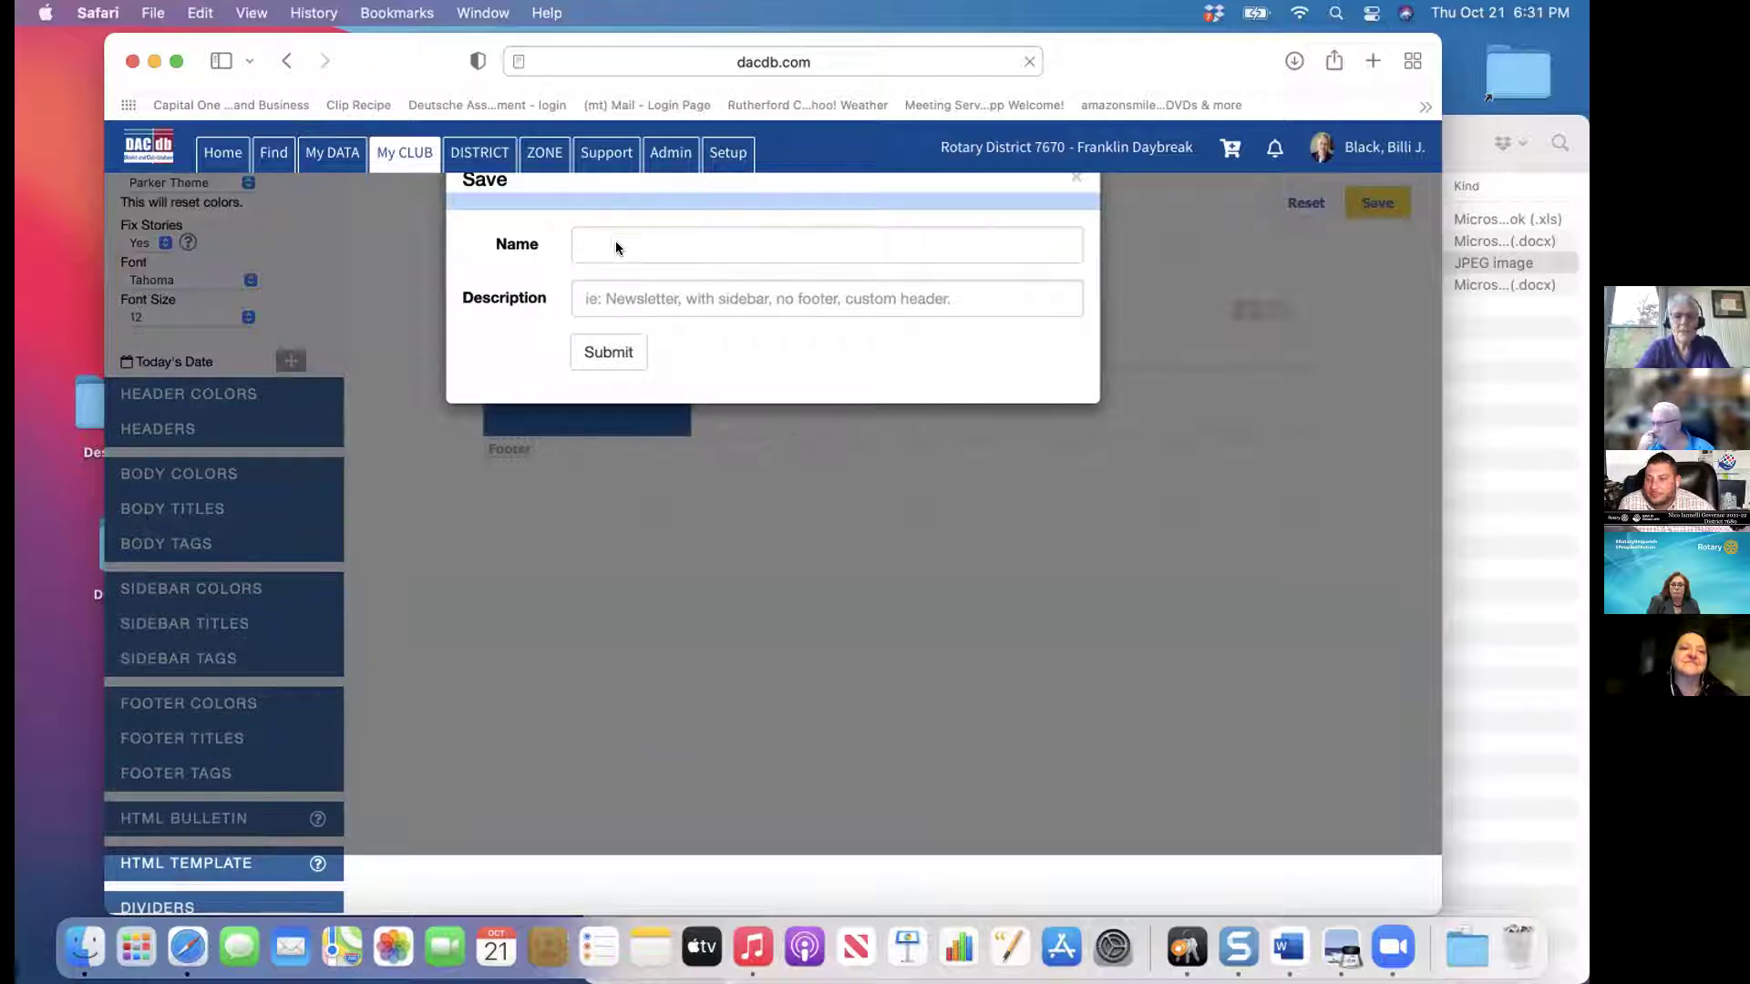
Save the template with the description 'test'
key(Escape)
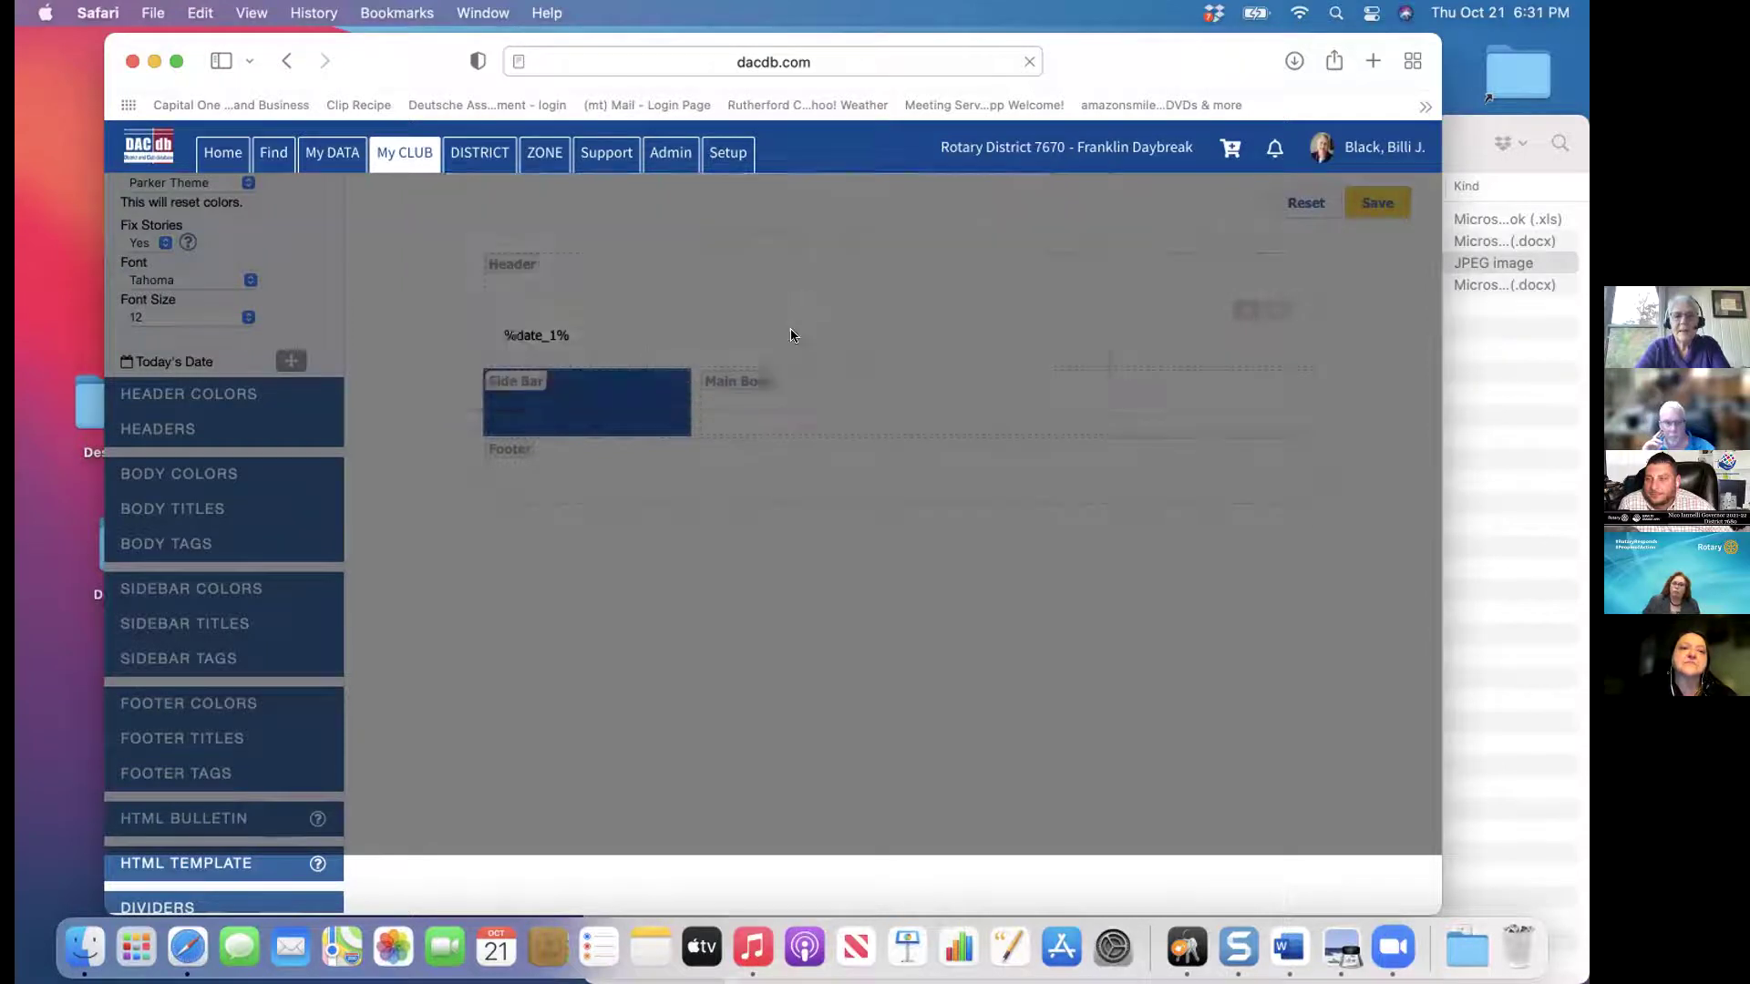
click(1379, 198)
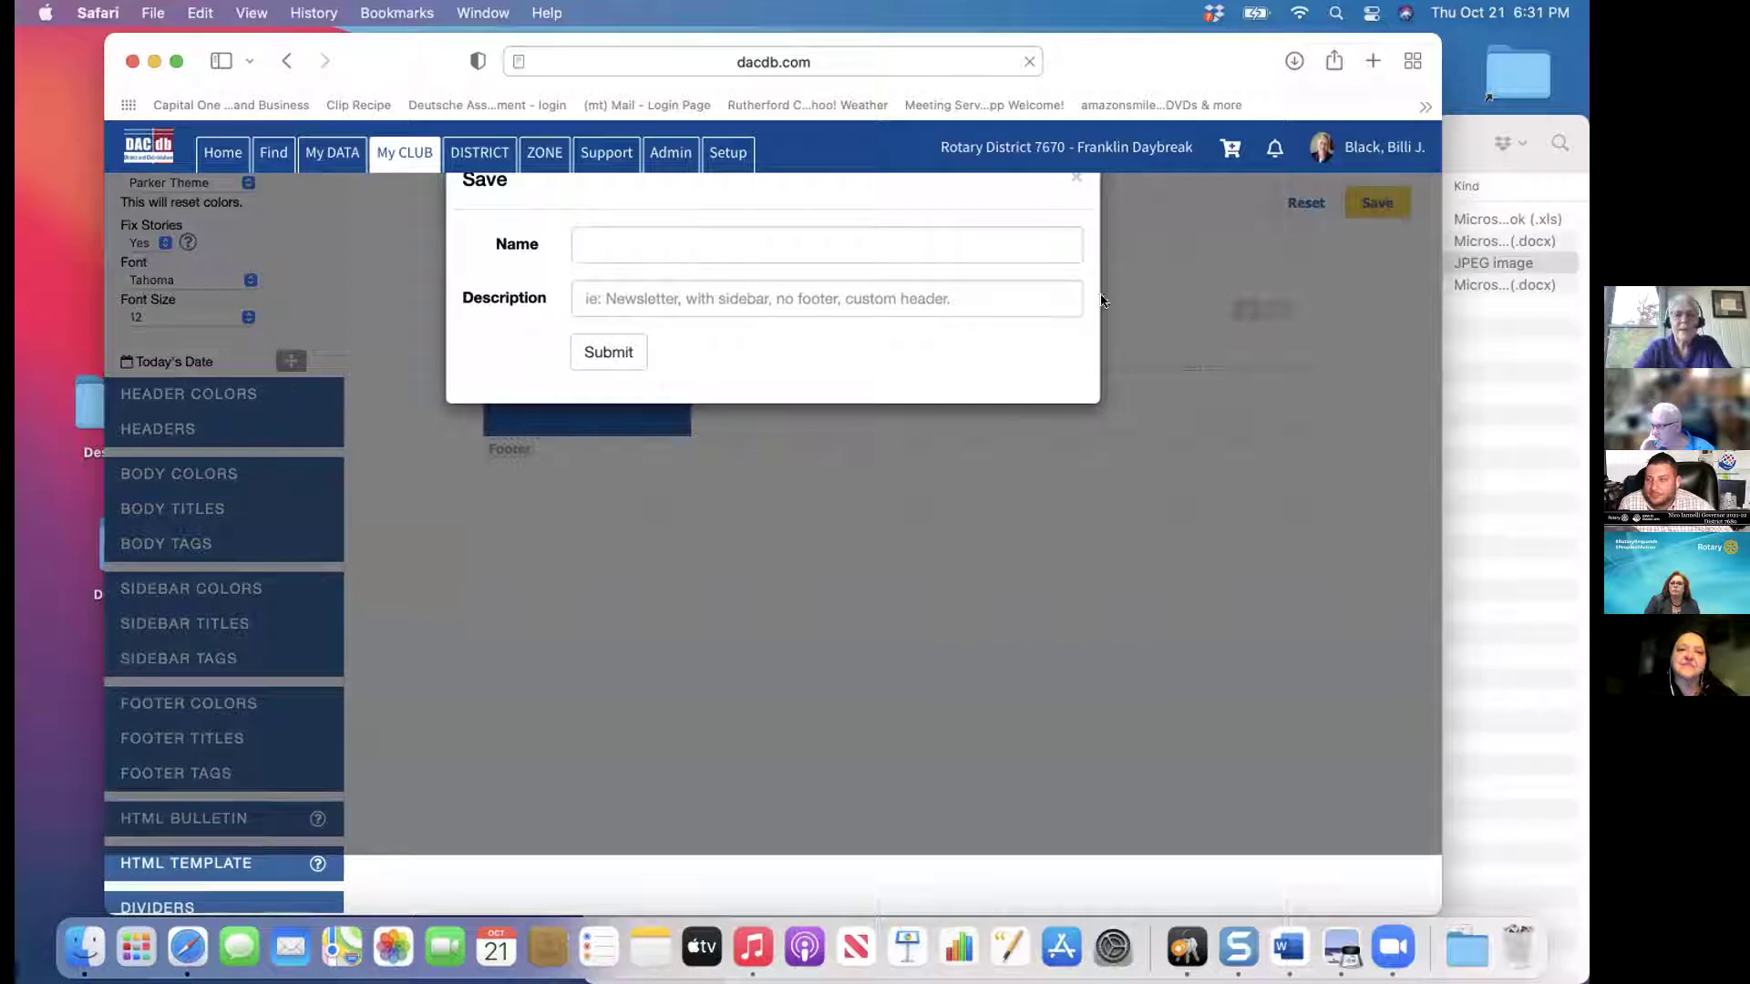
click(612, 359)
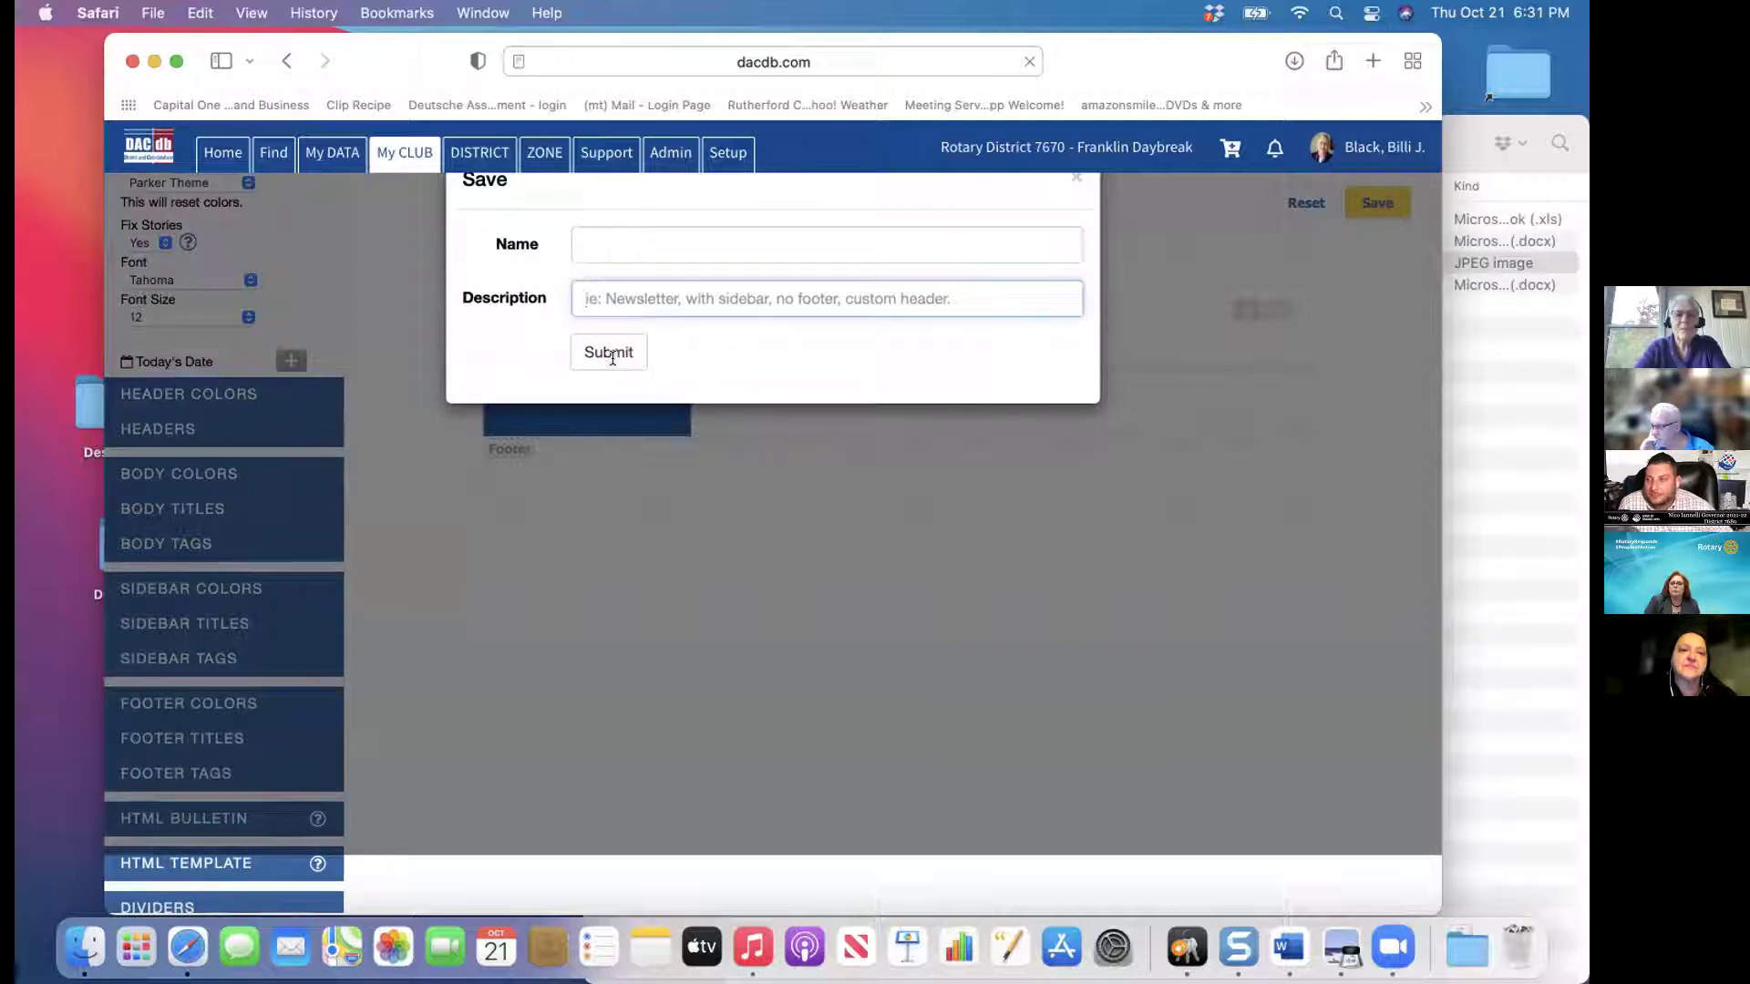
text(test)
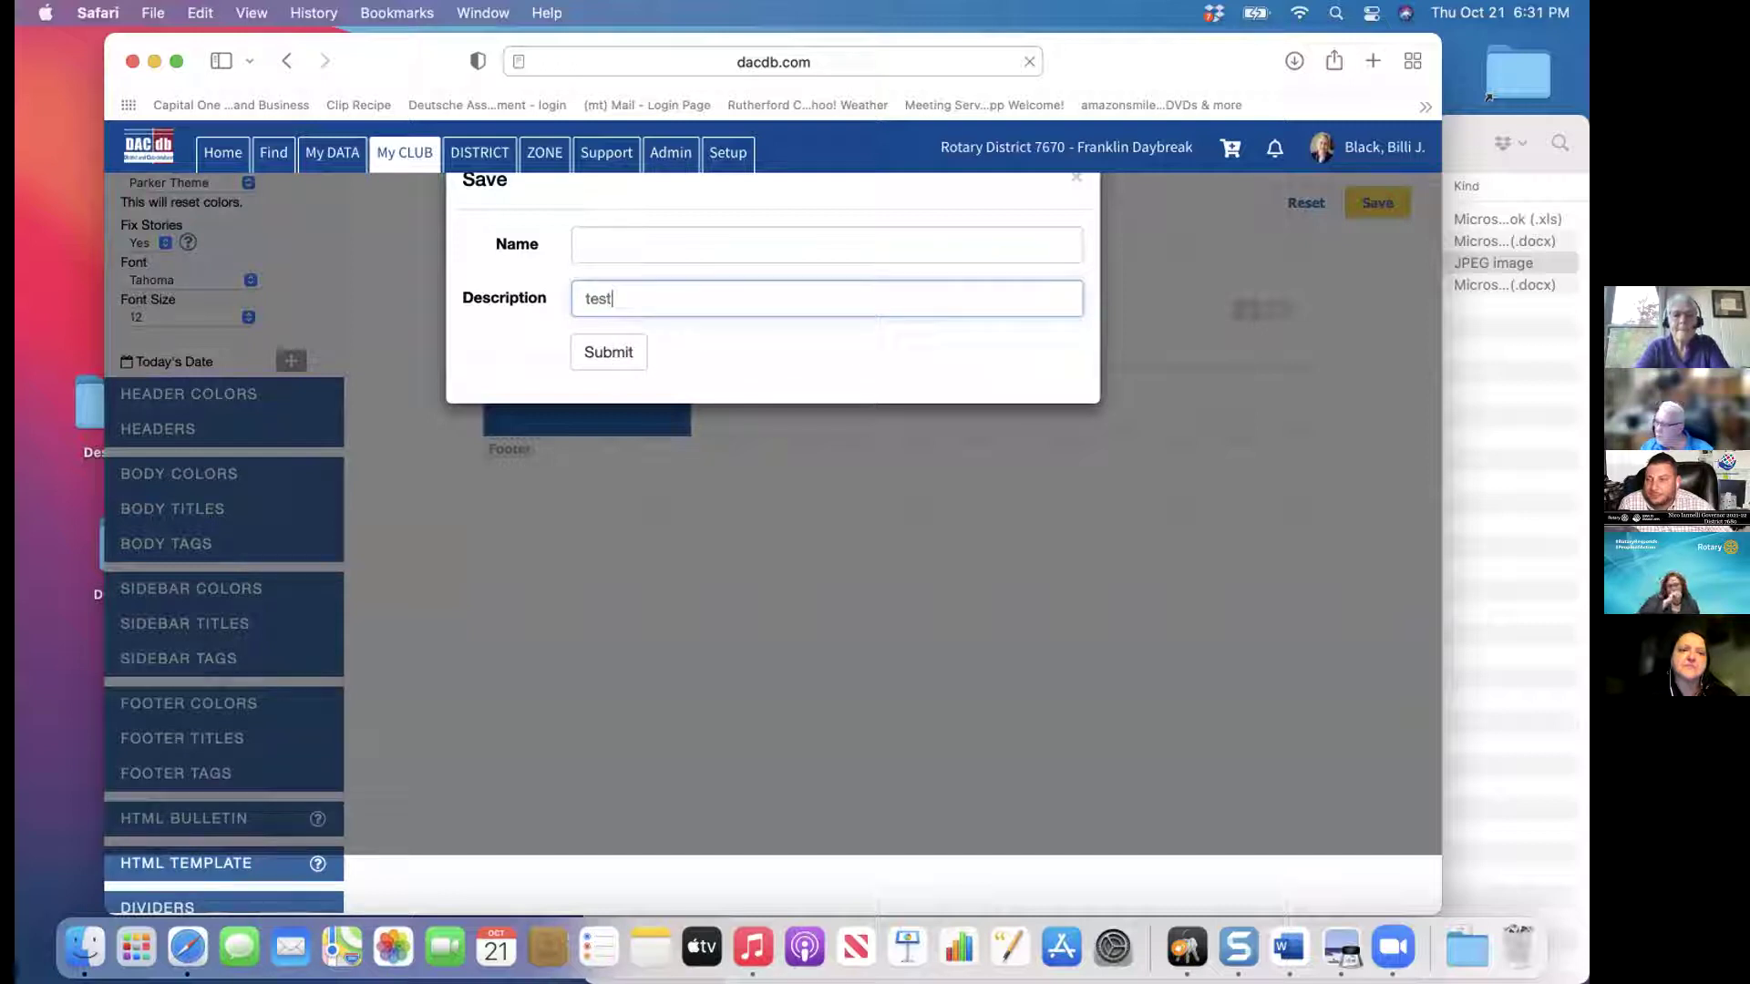
click(639, 237)
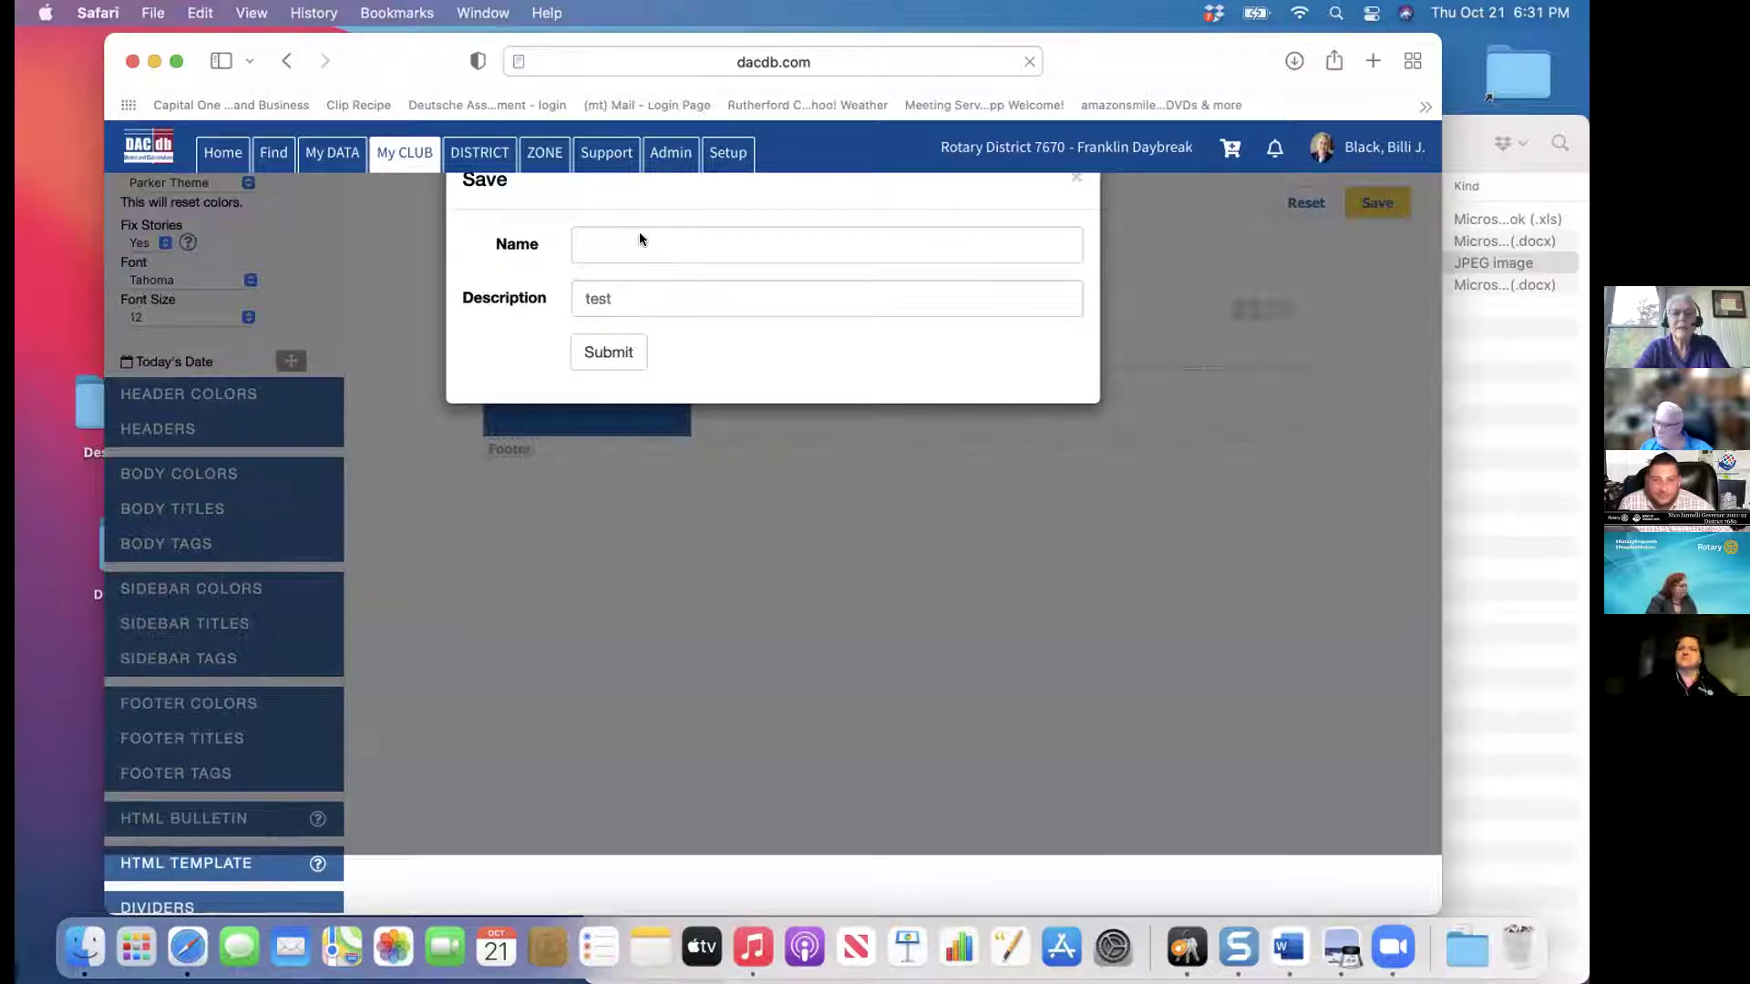
key(Escape)
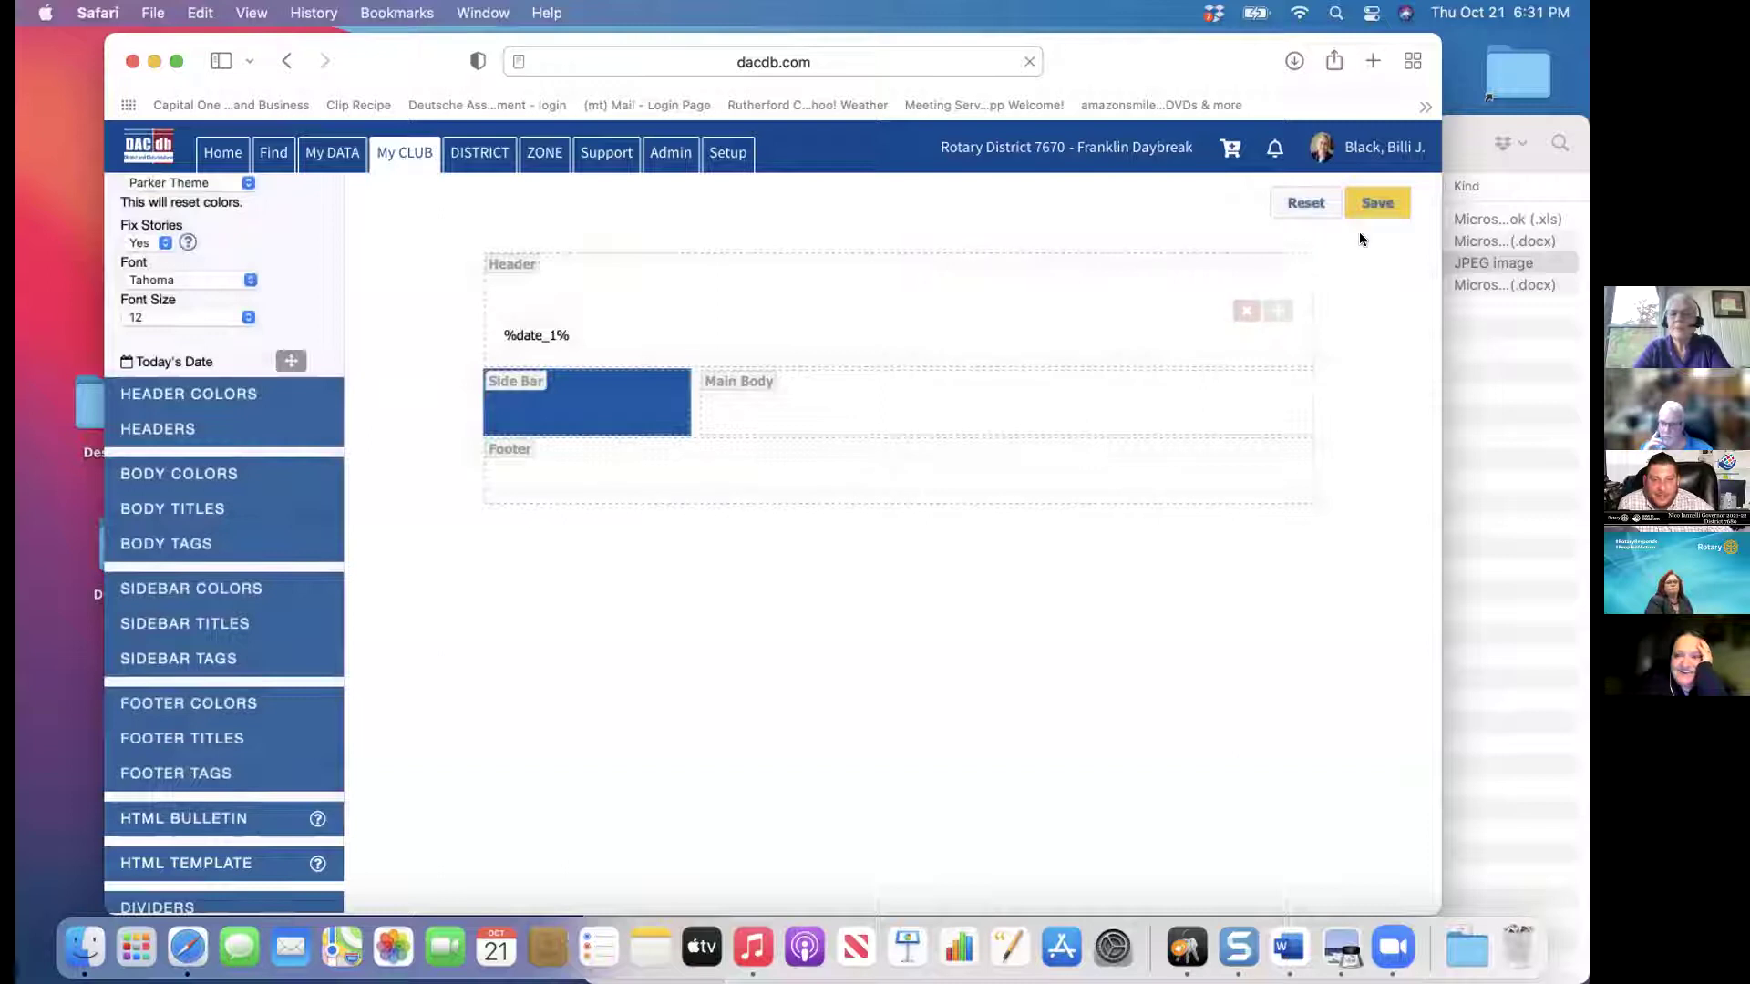
click(1380, 198)
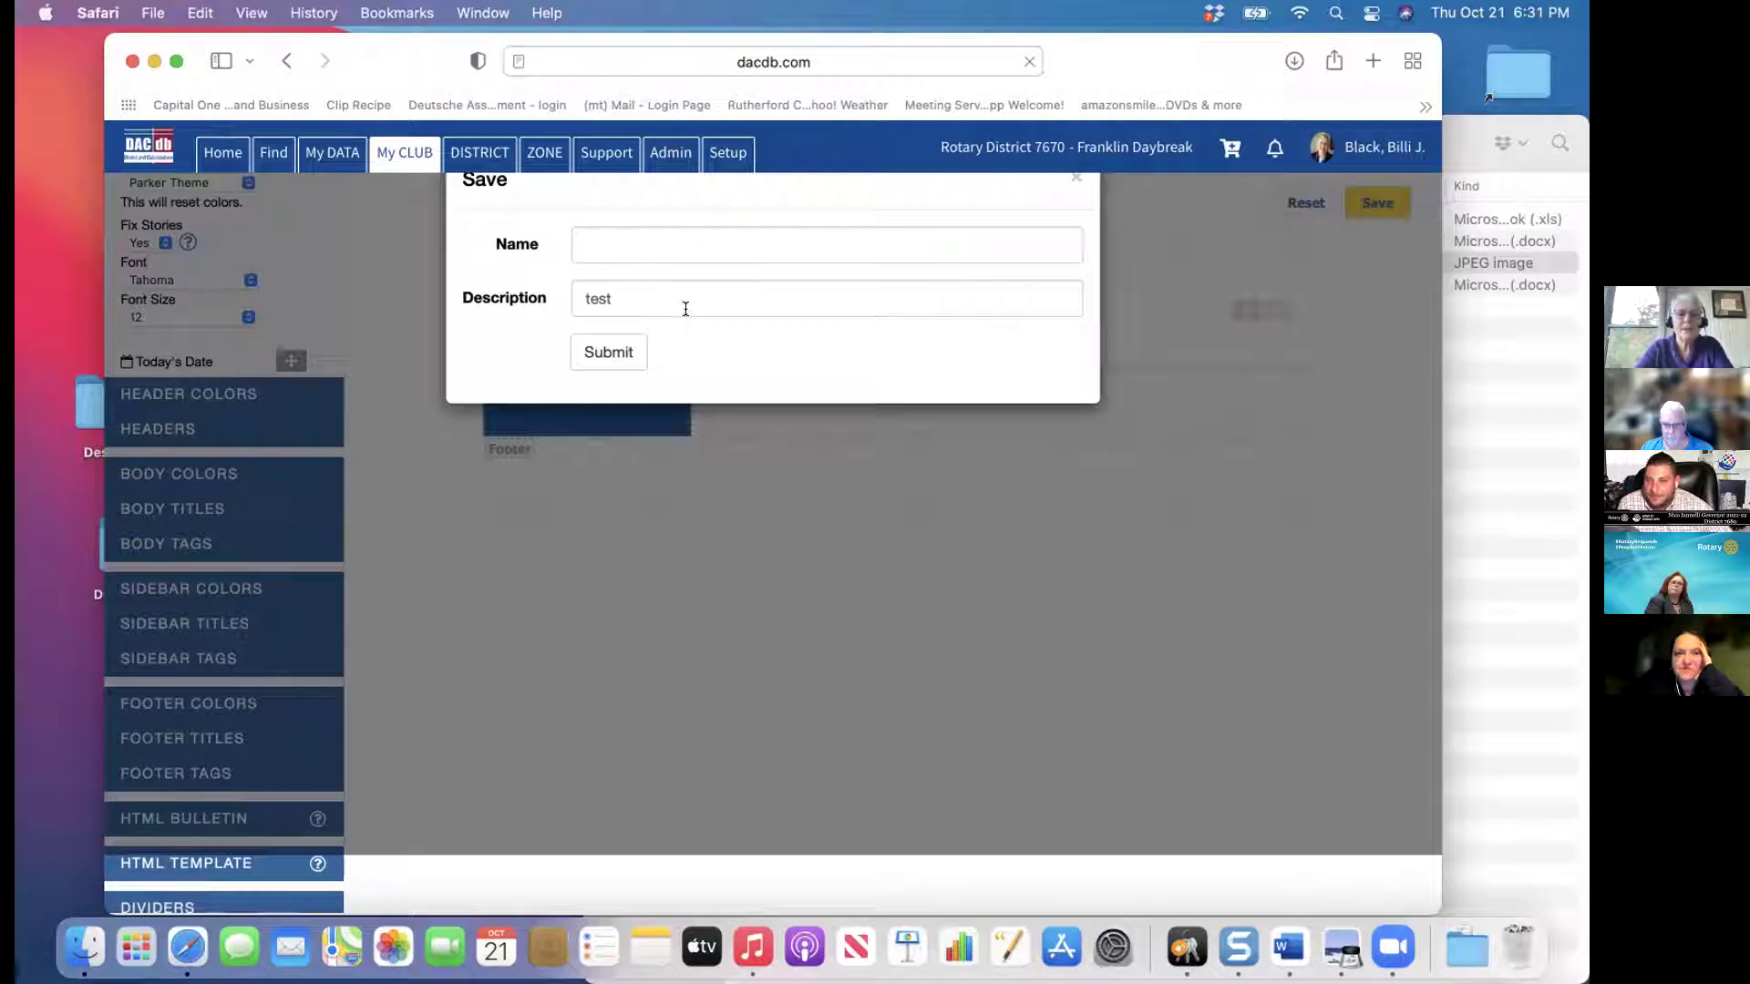
click(614, 356)
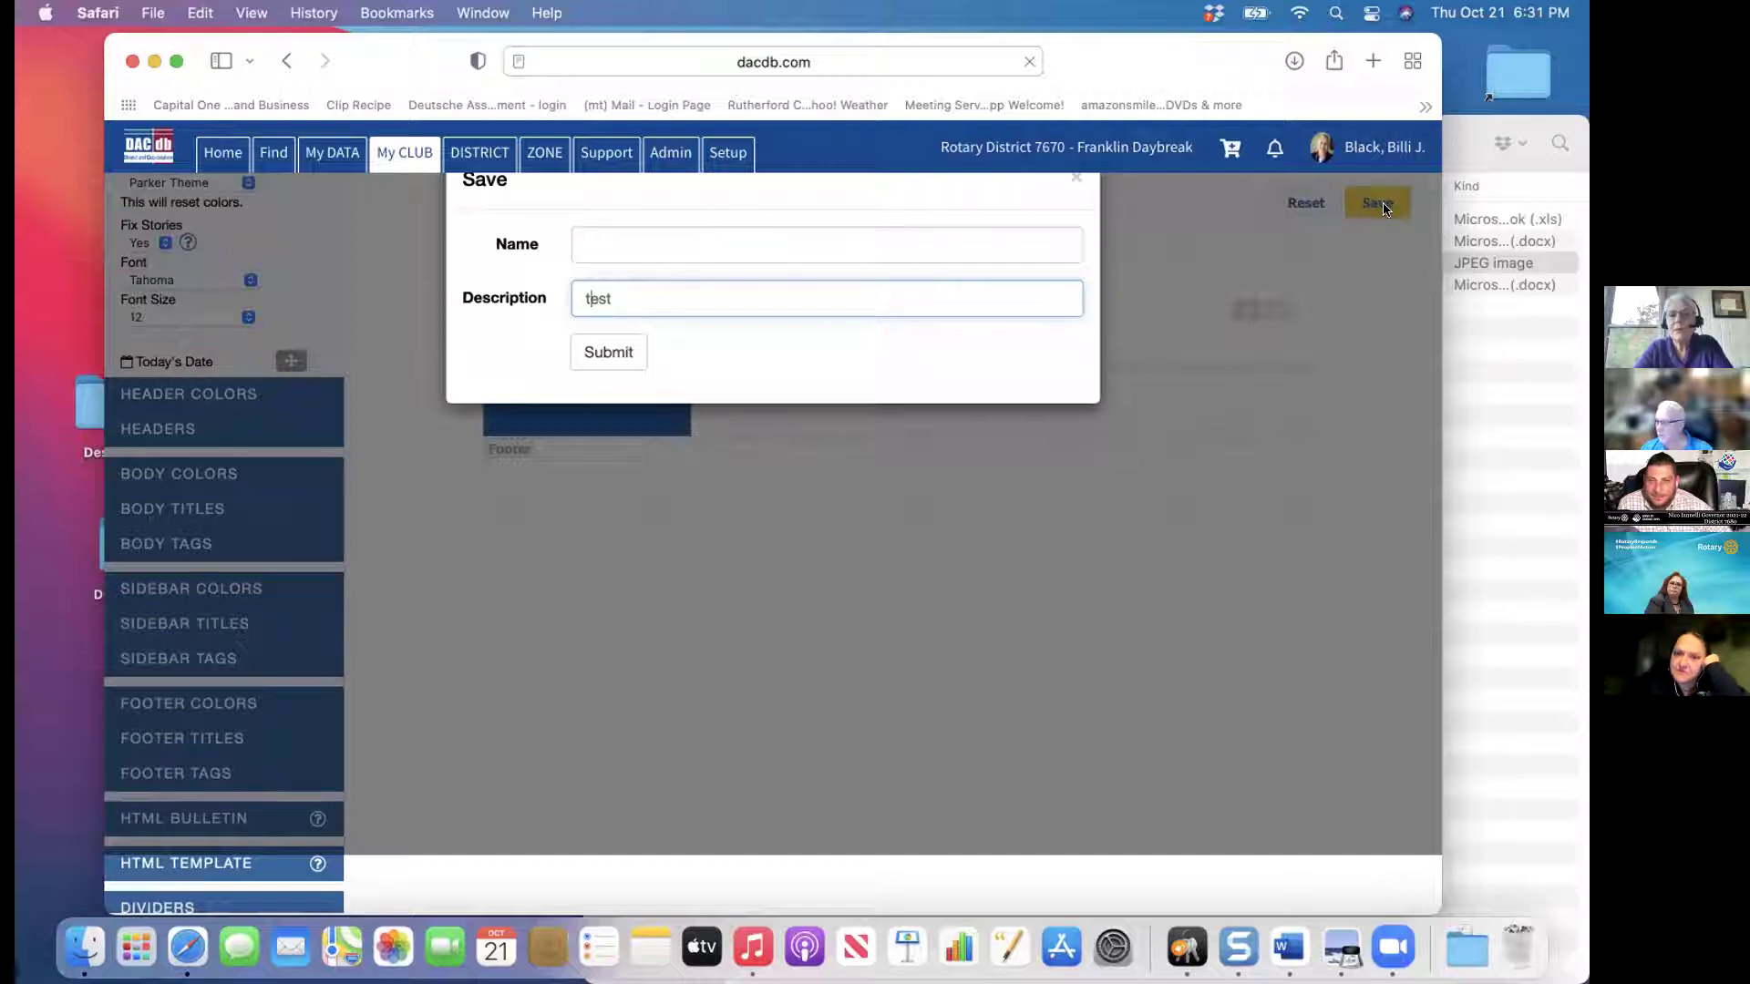
click(1302, 201)
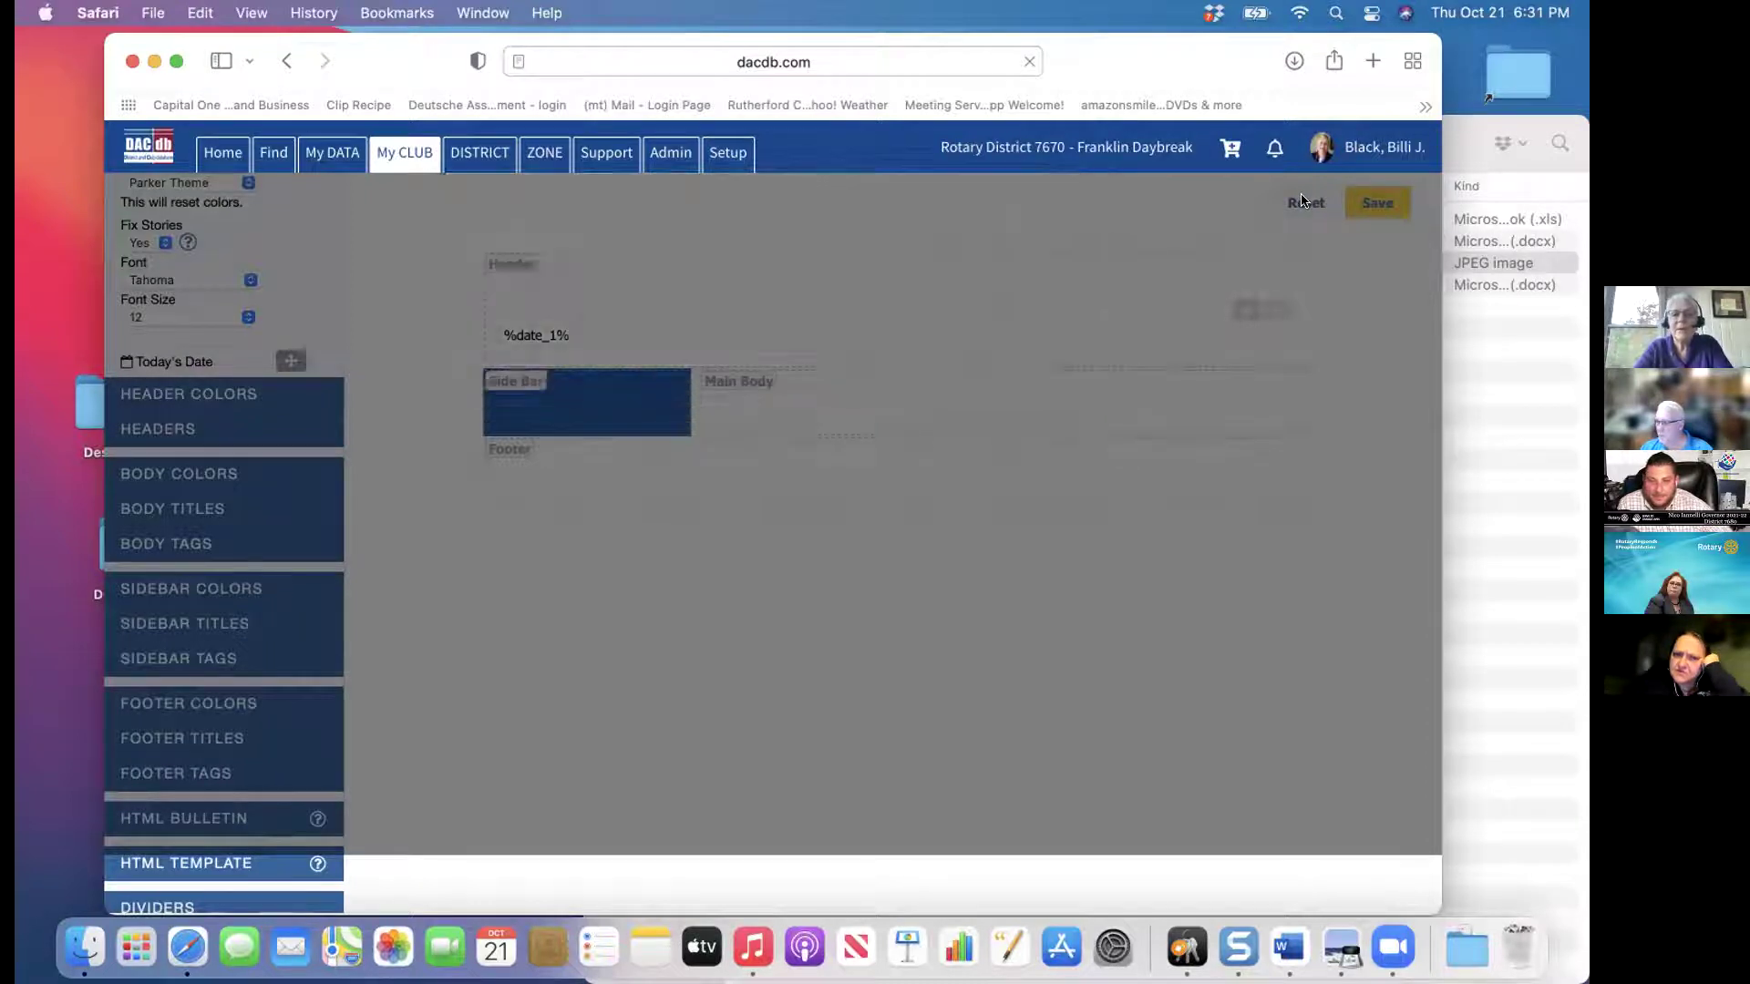
Via My Club > Club ezBulletins > Edit Templates, One Click Build the Demonstration template and open Advanced Build
click(395, 151)
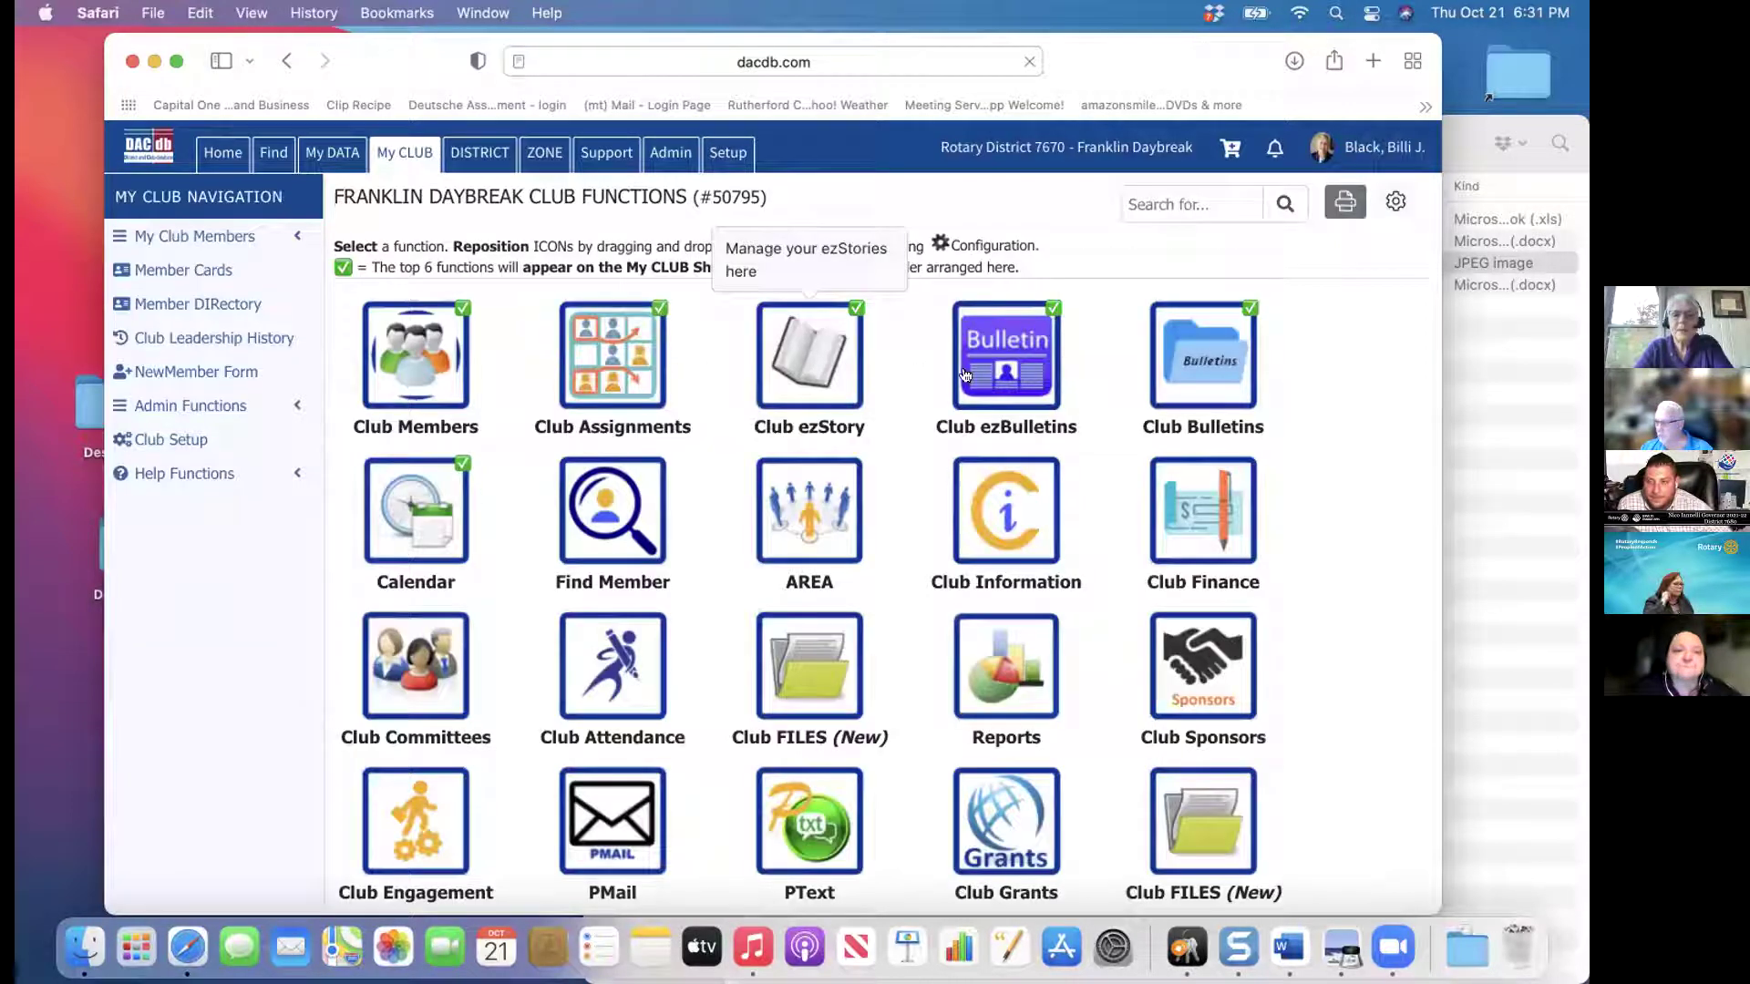
click(995, 368)
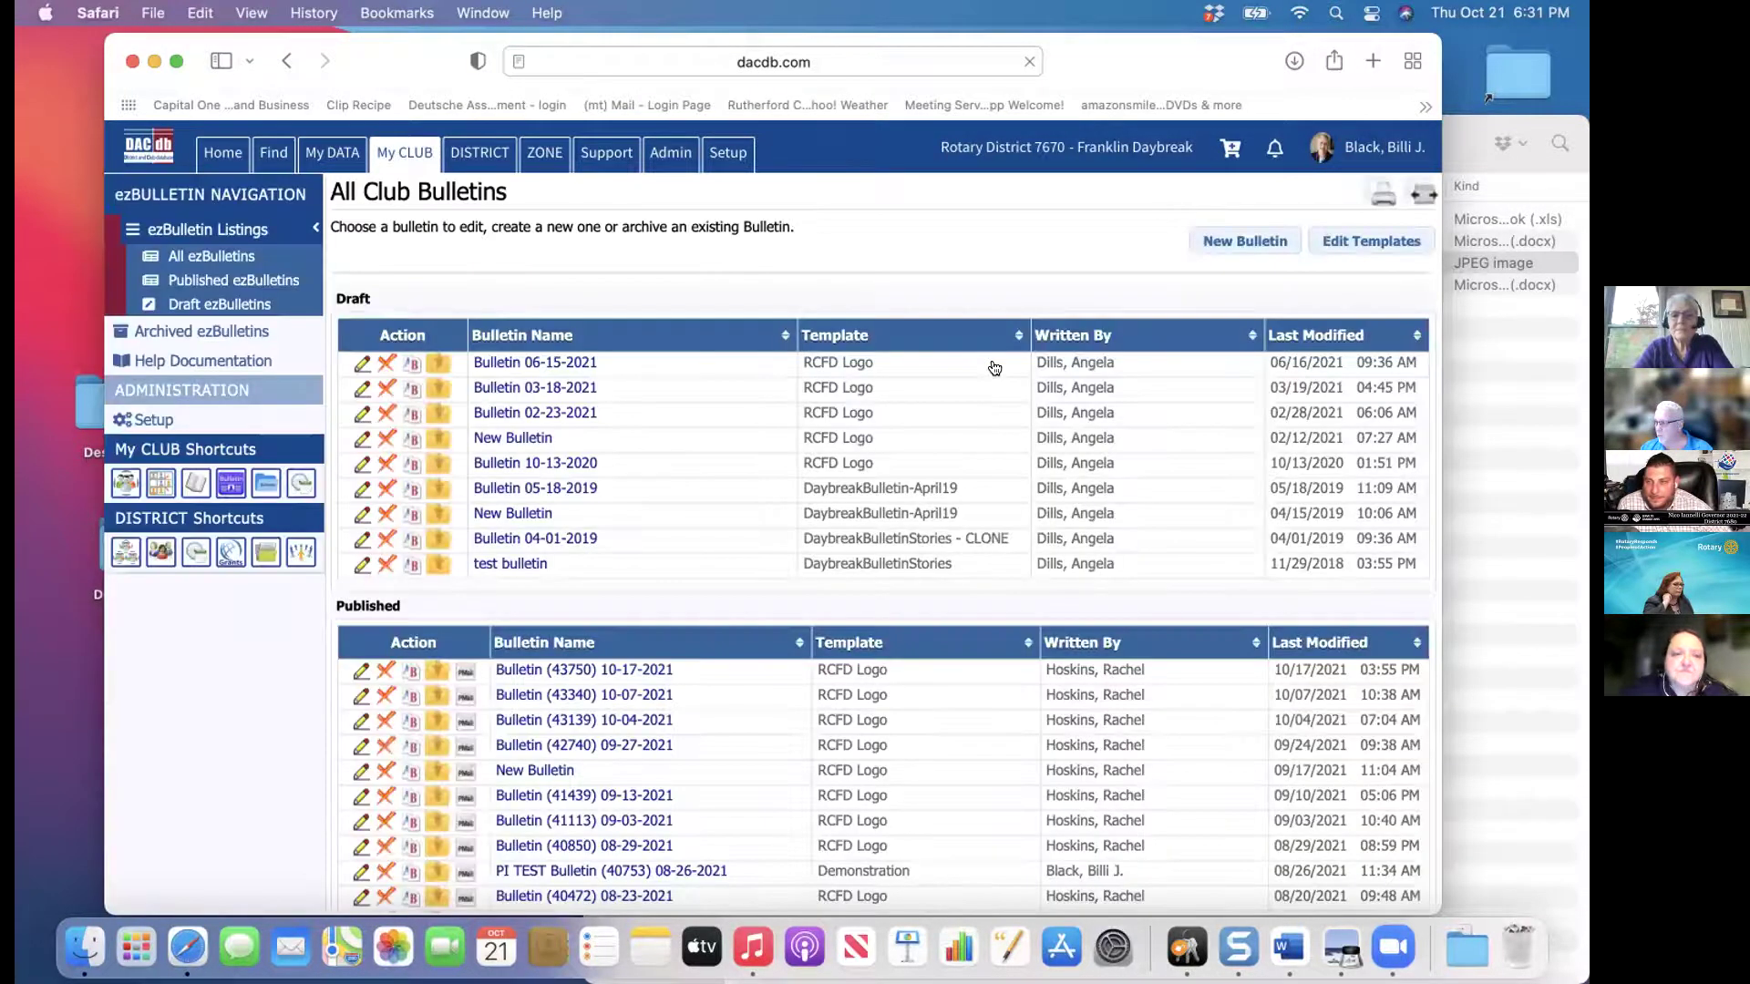
click(1341, 243)
mouse_move(798, 673)
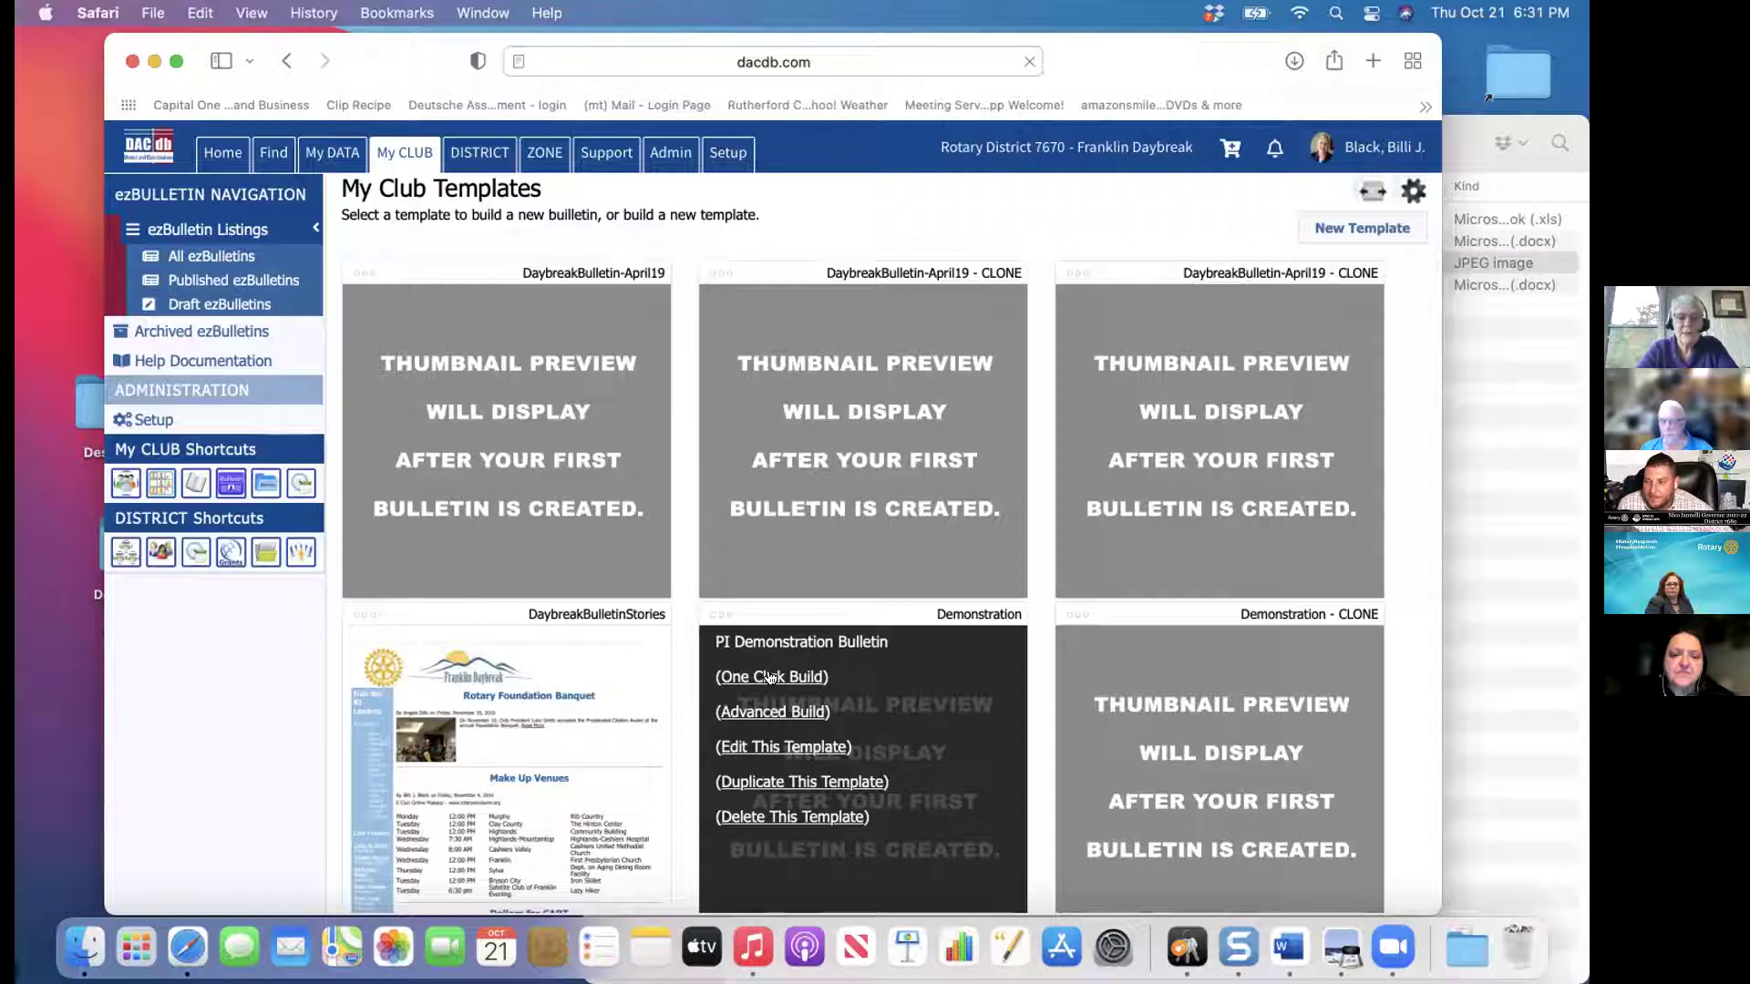
click(770, 676)
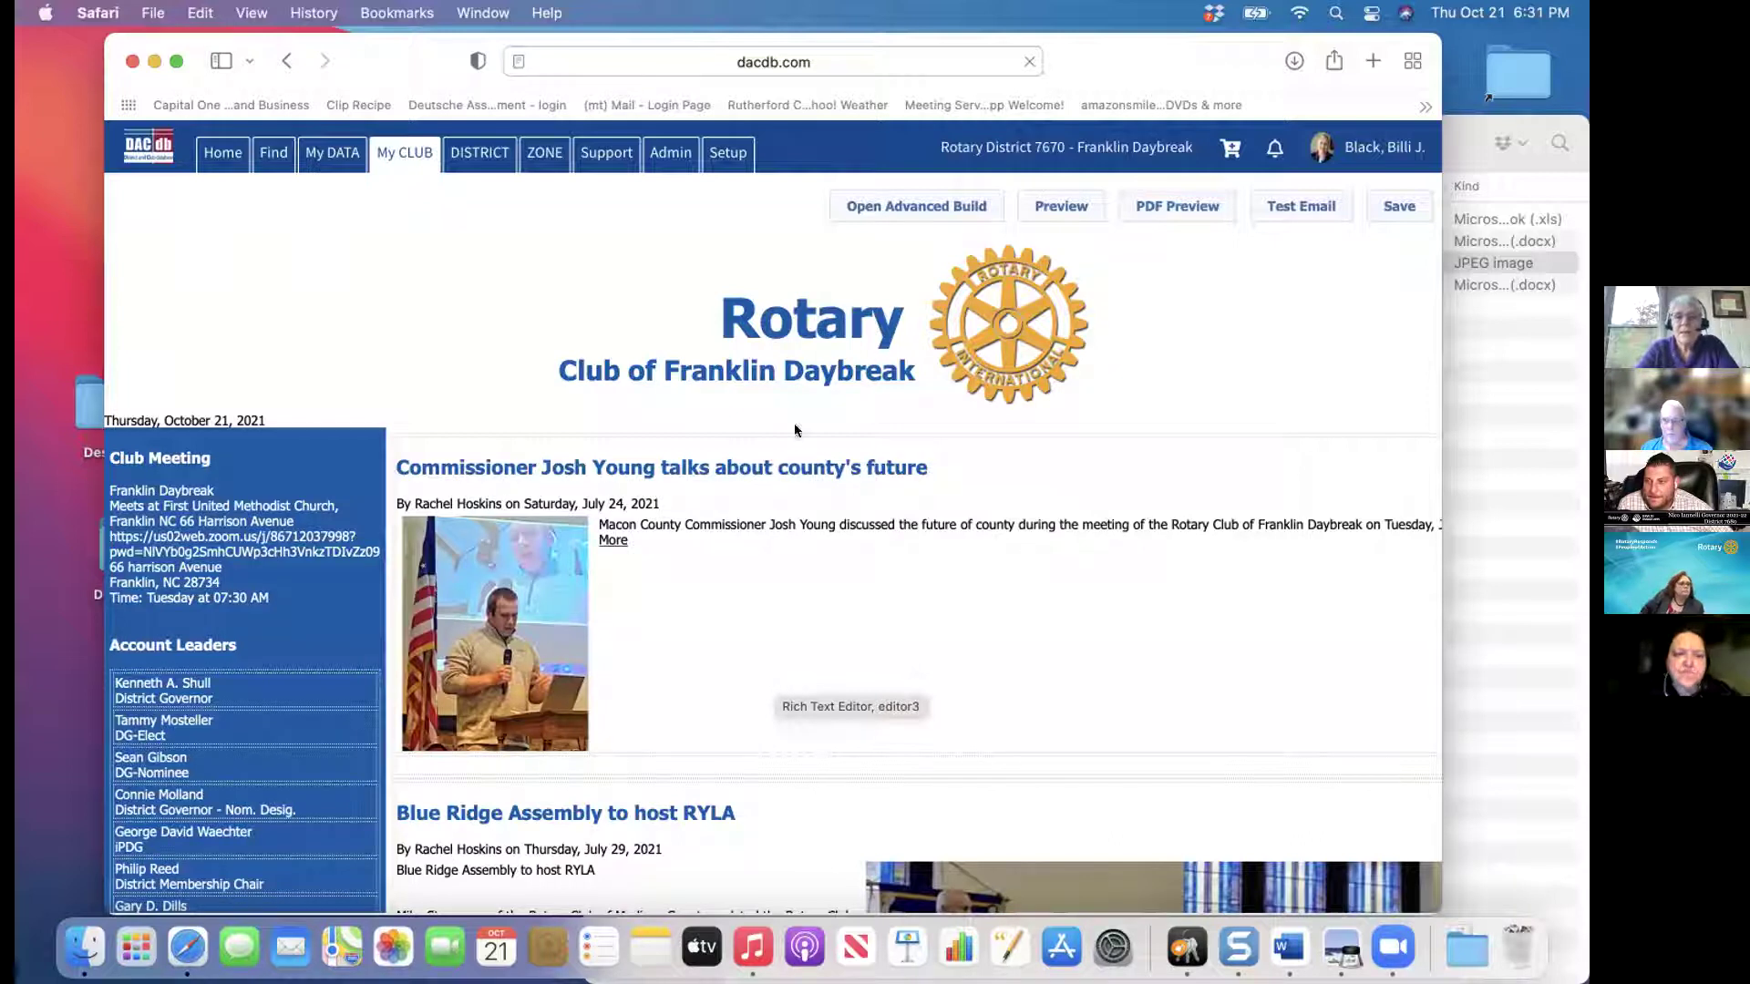
click(897, 212)
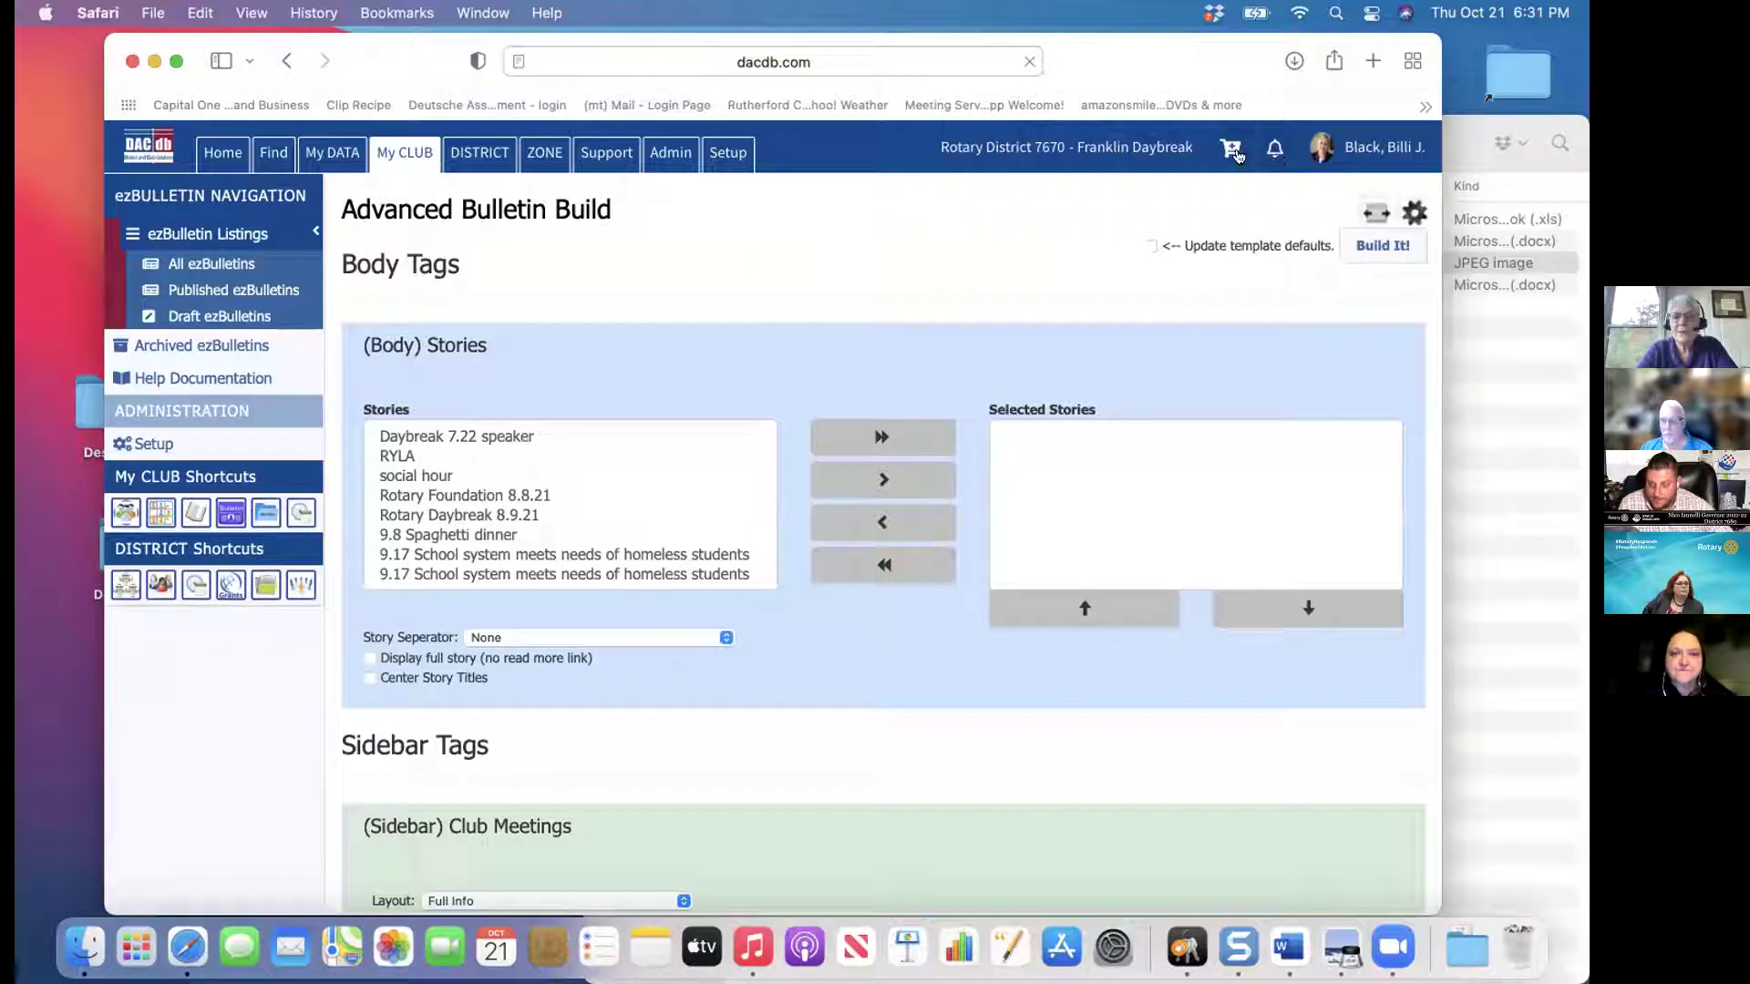
click(415, 155)
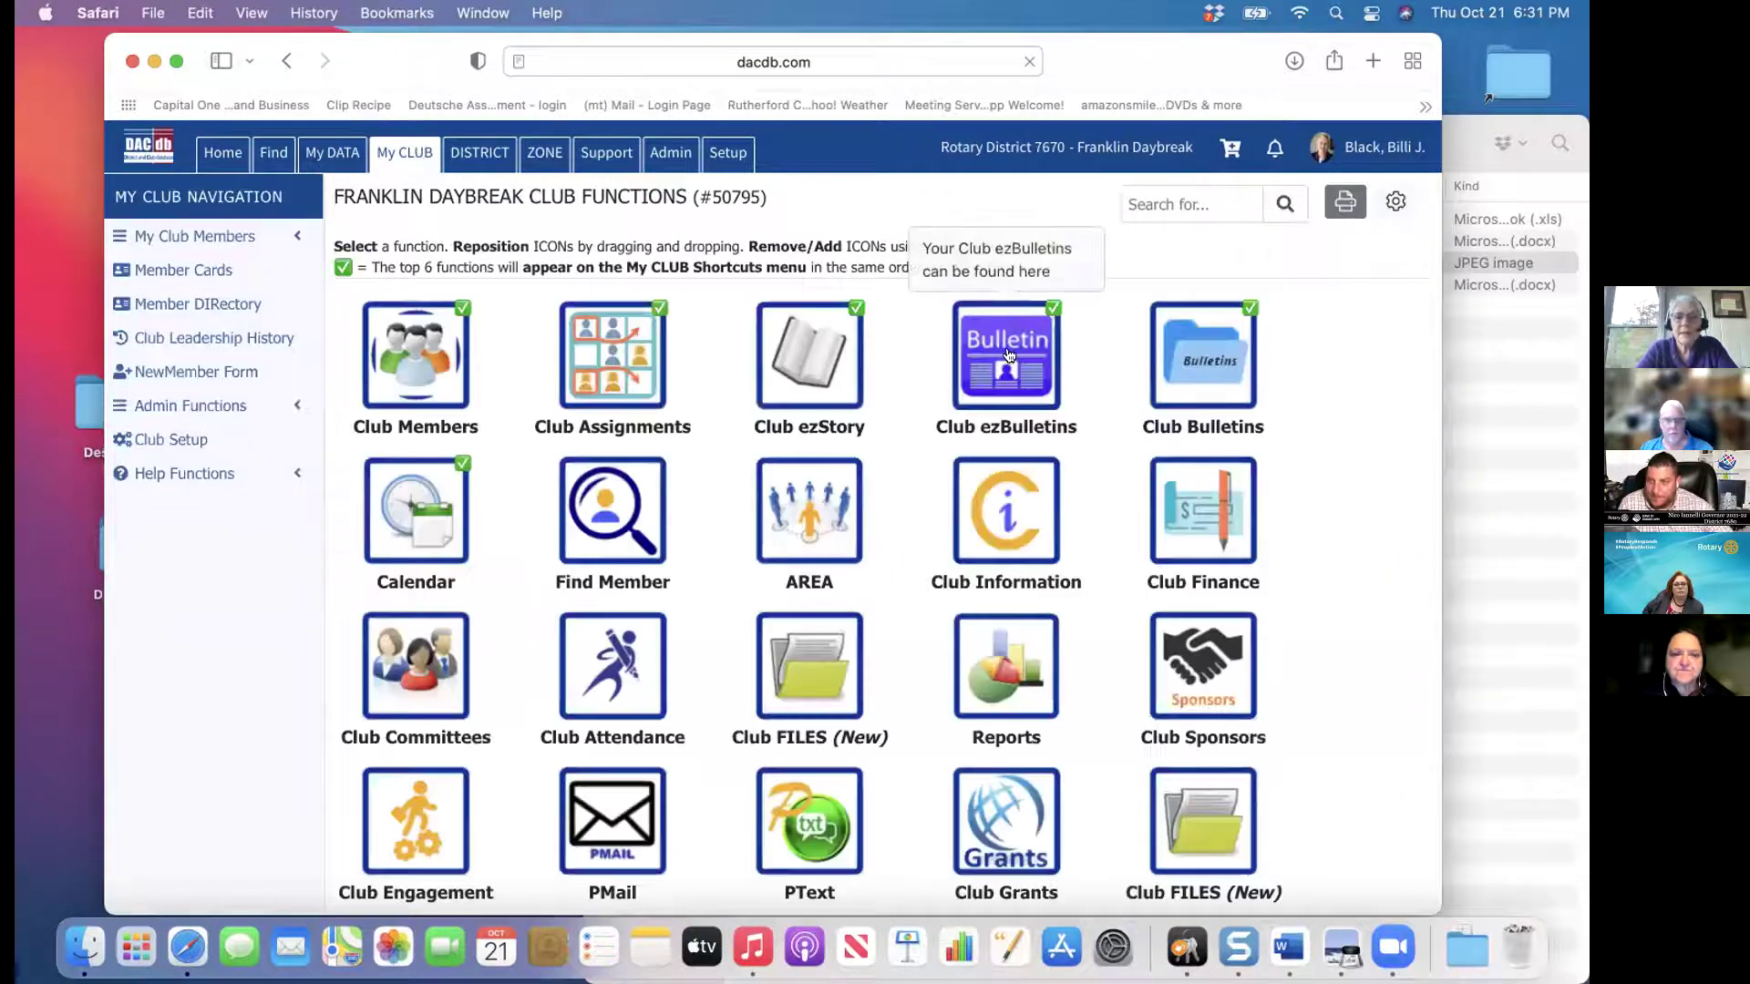
click(1009, 355)
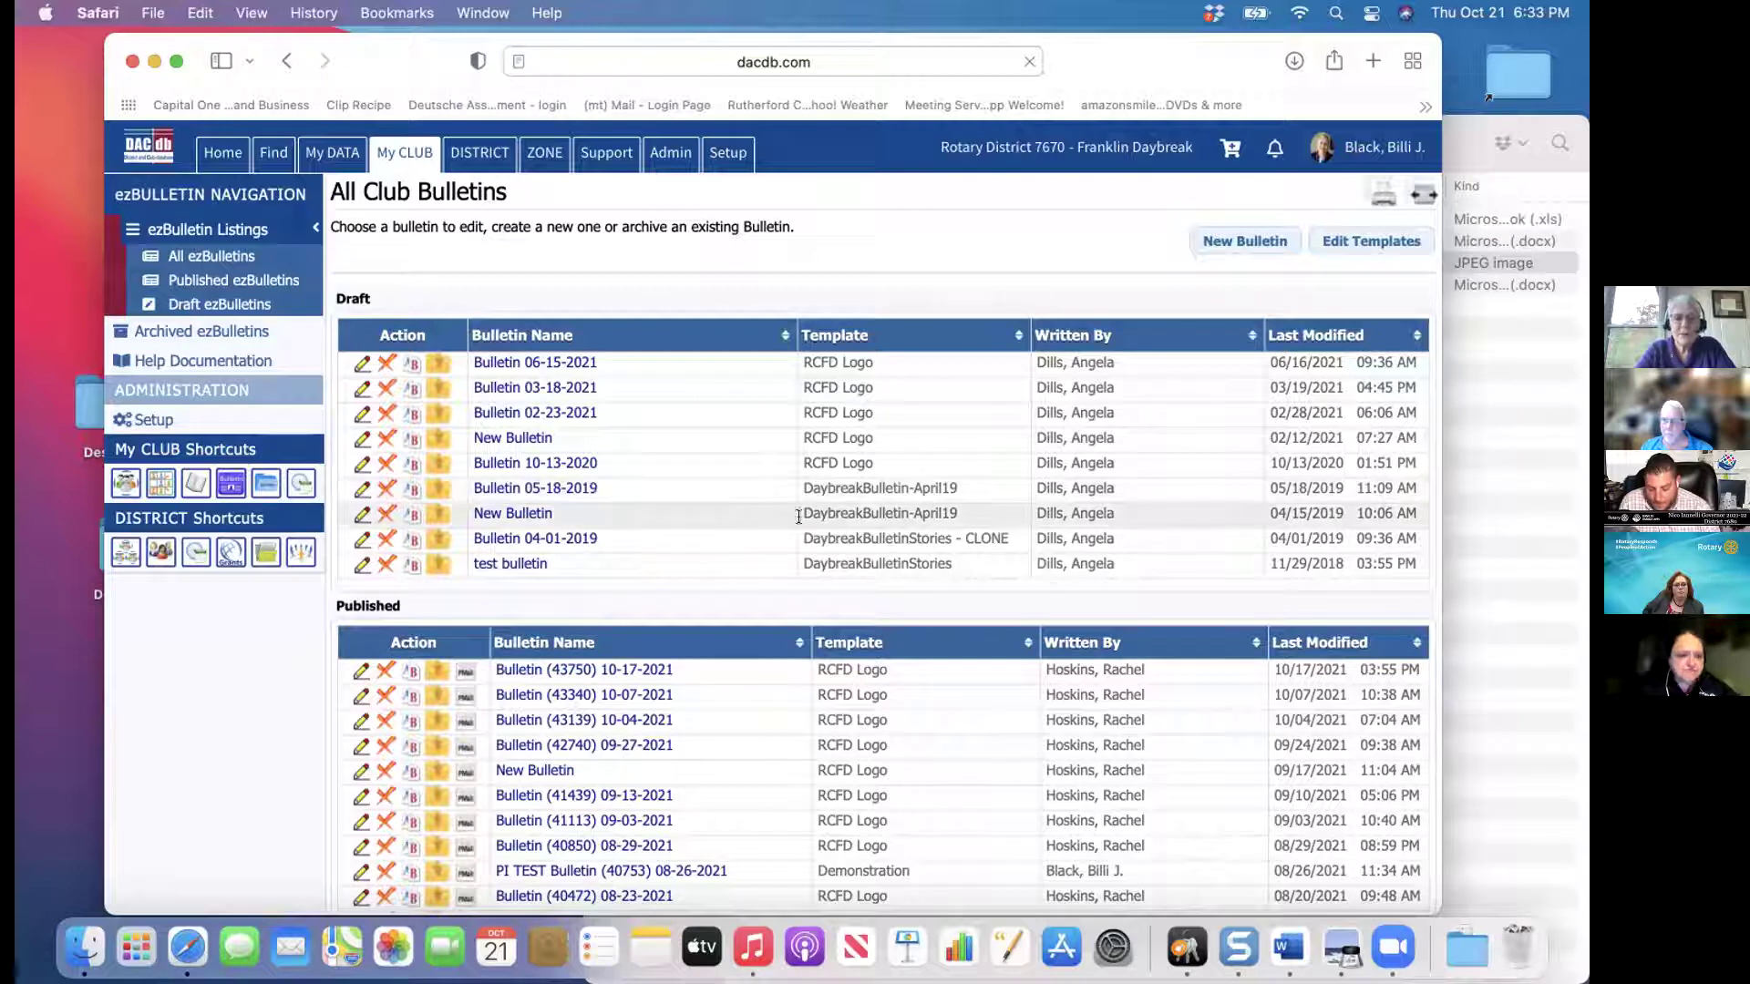
click(1358, 242)
mouse_move(909, 631)
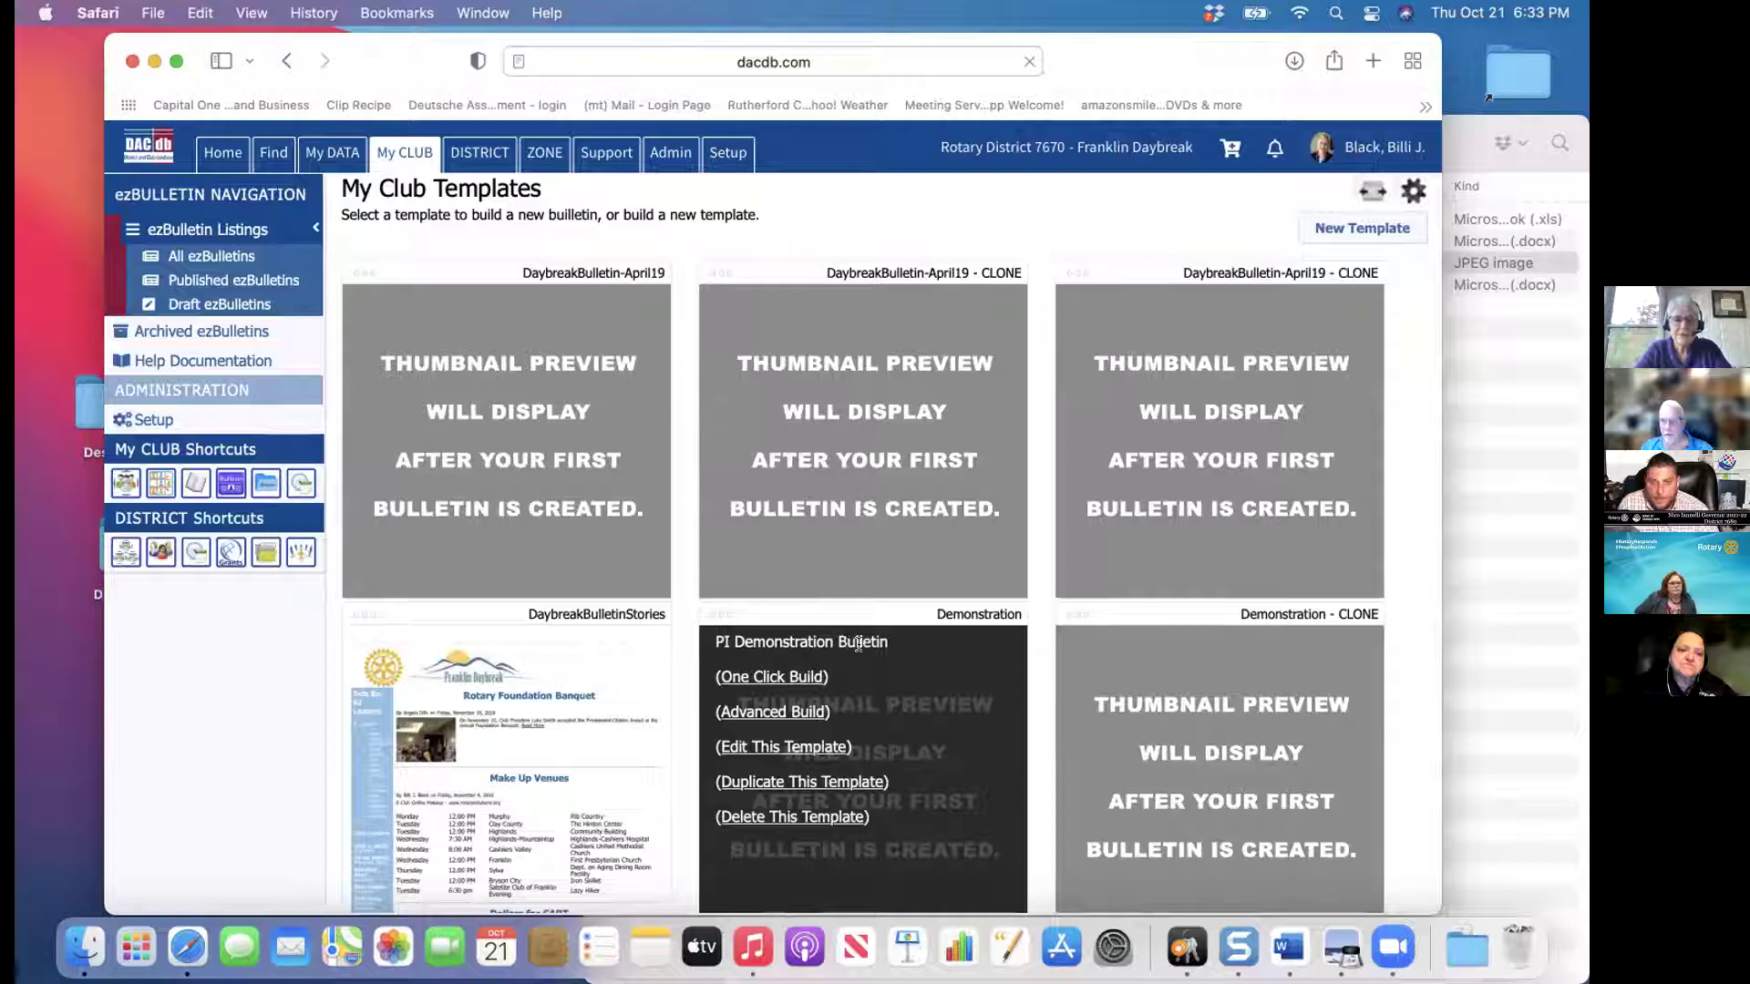
click(768, 712)
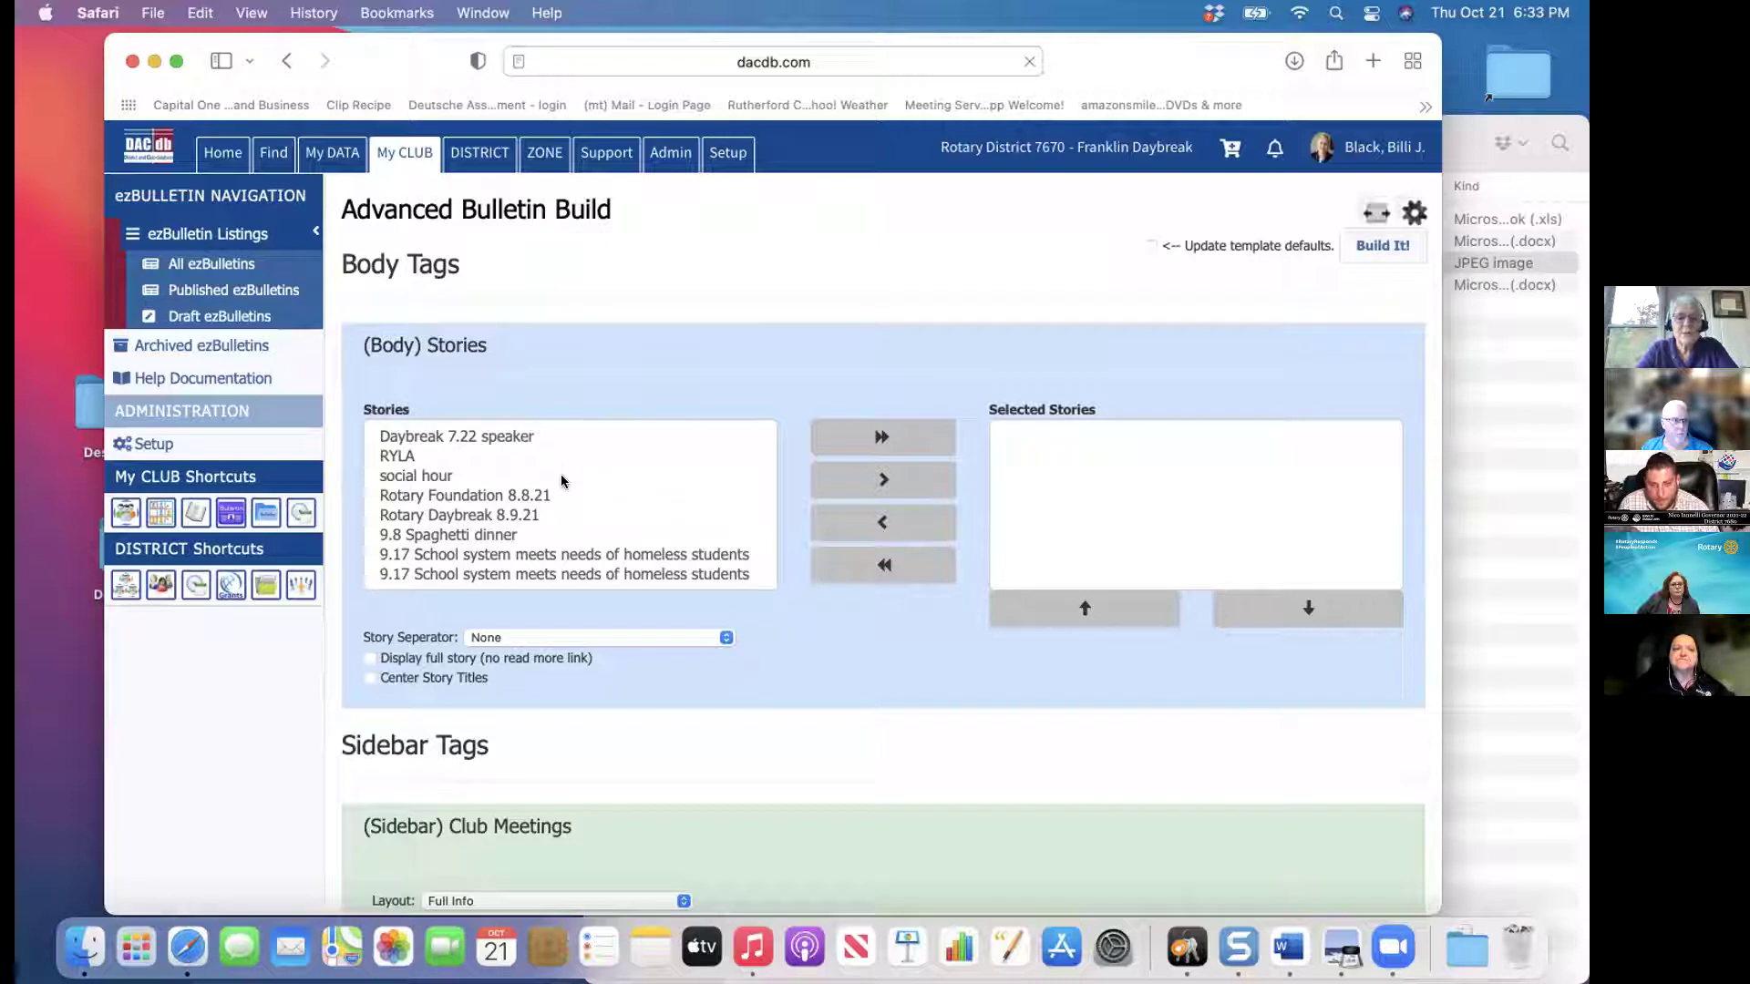
Trial-add social hour, 9.8 Spaghetti dinner, then all stories, and clear the selection again
click(440, 476)
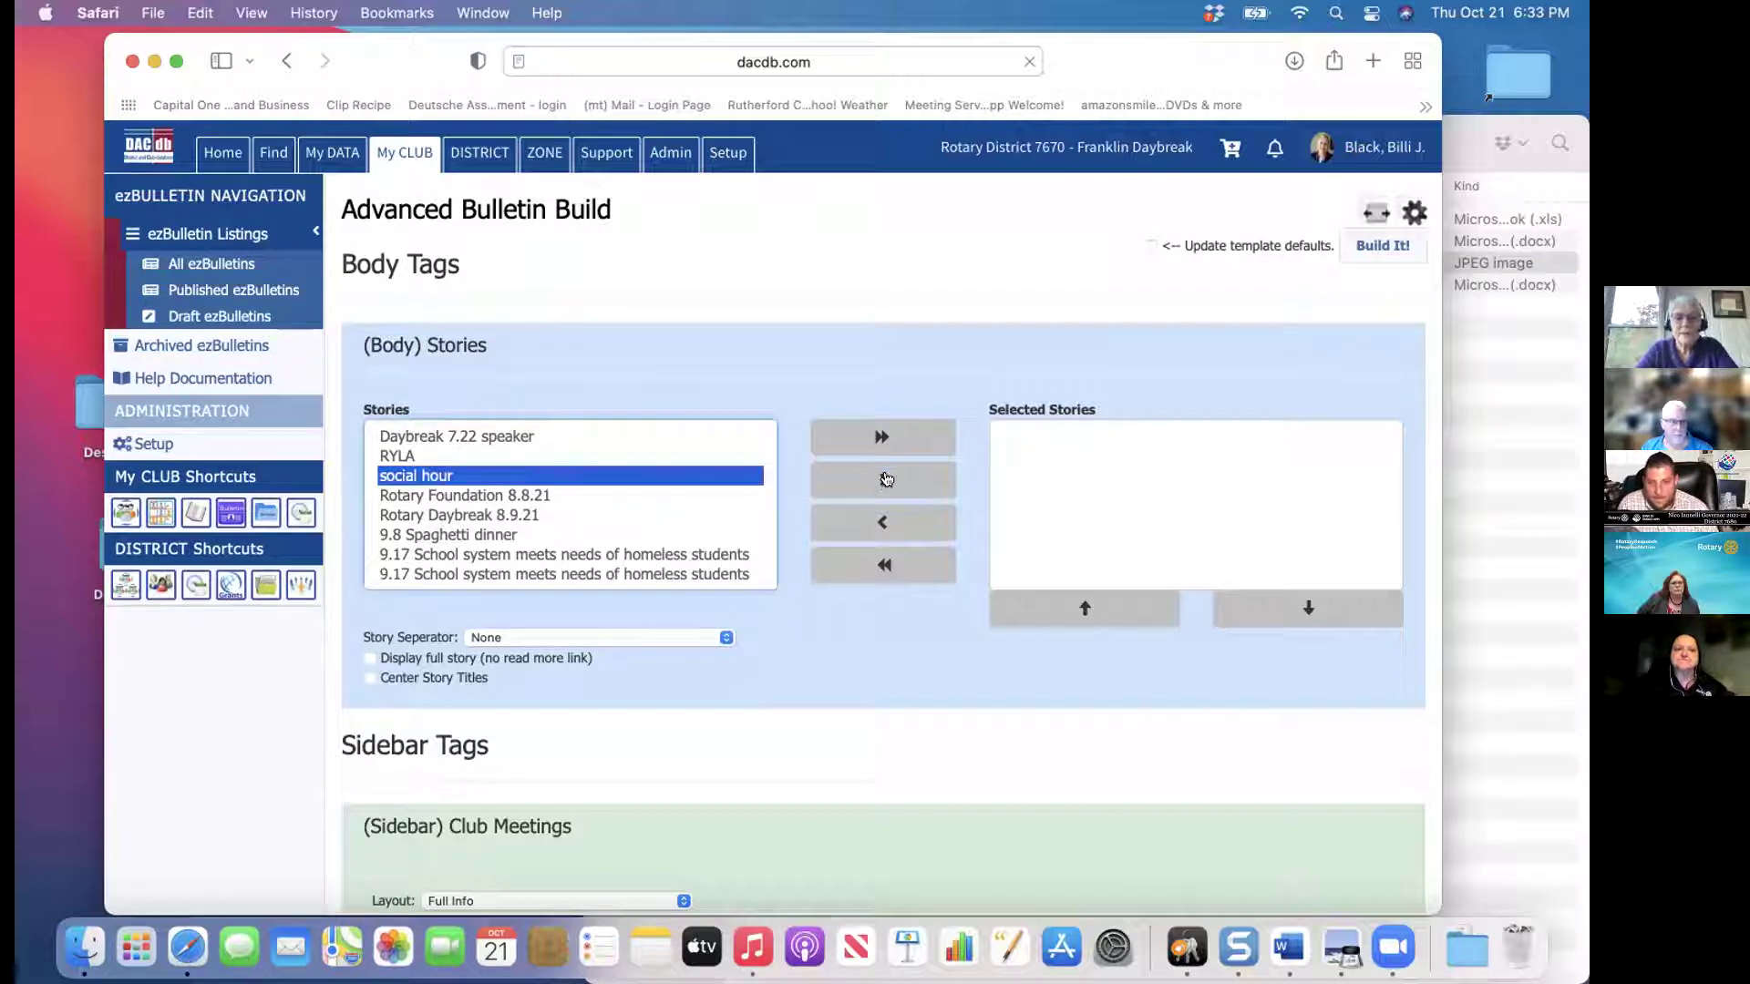
click(886, 479)
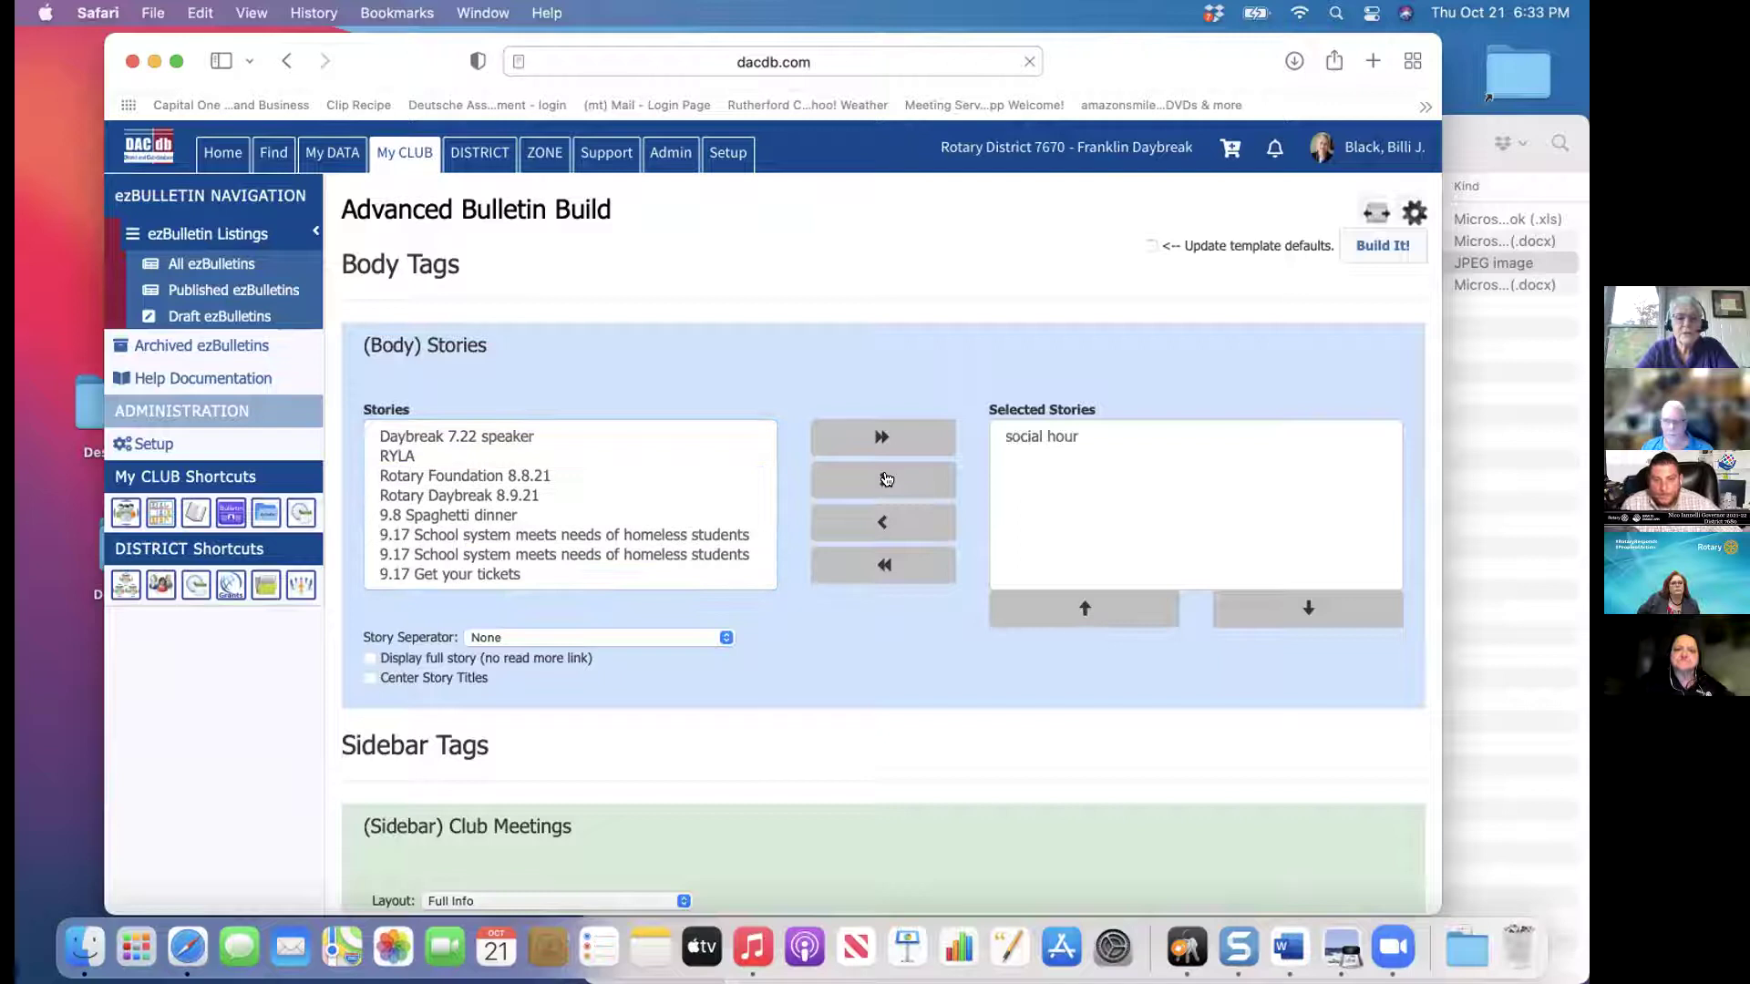
click(509, 516)
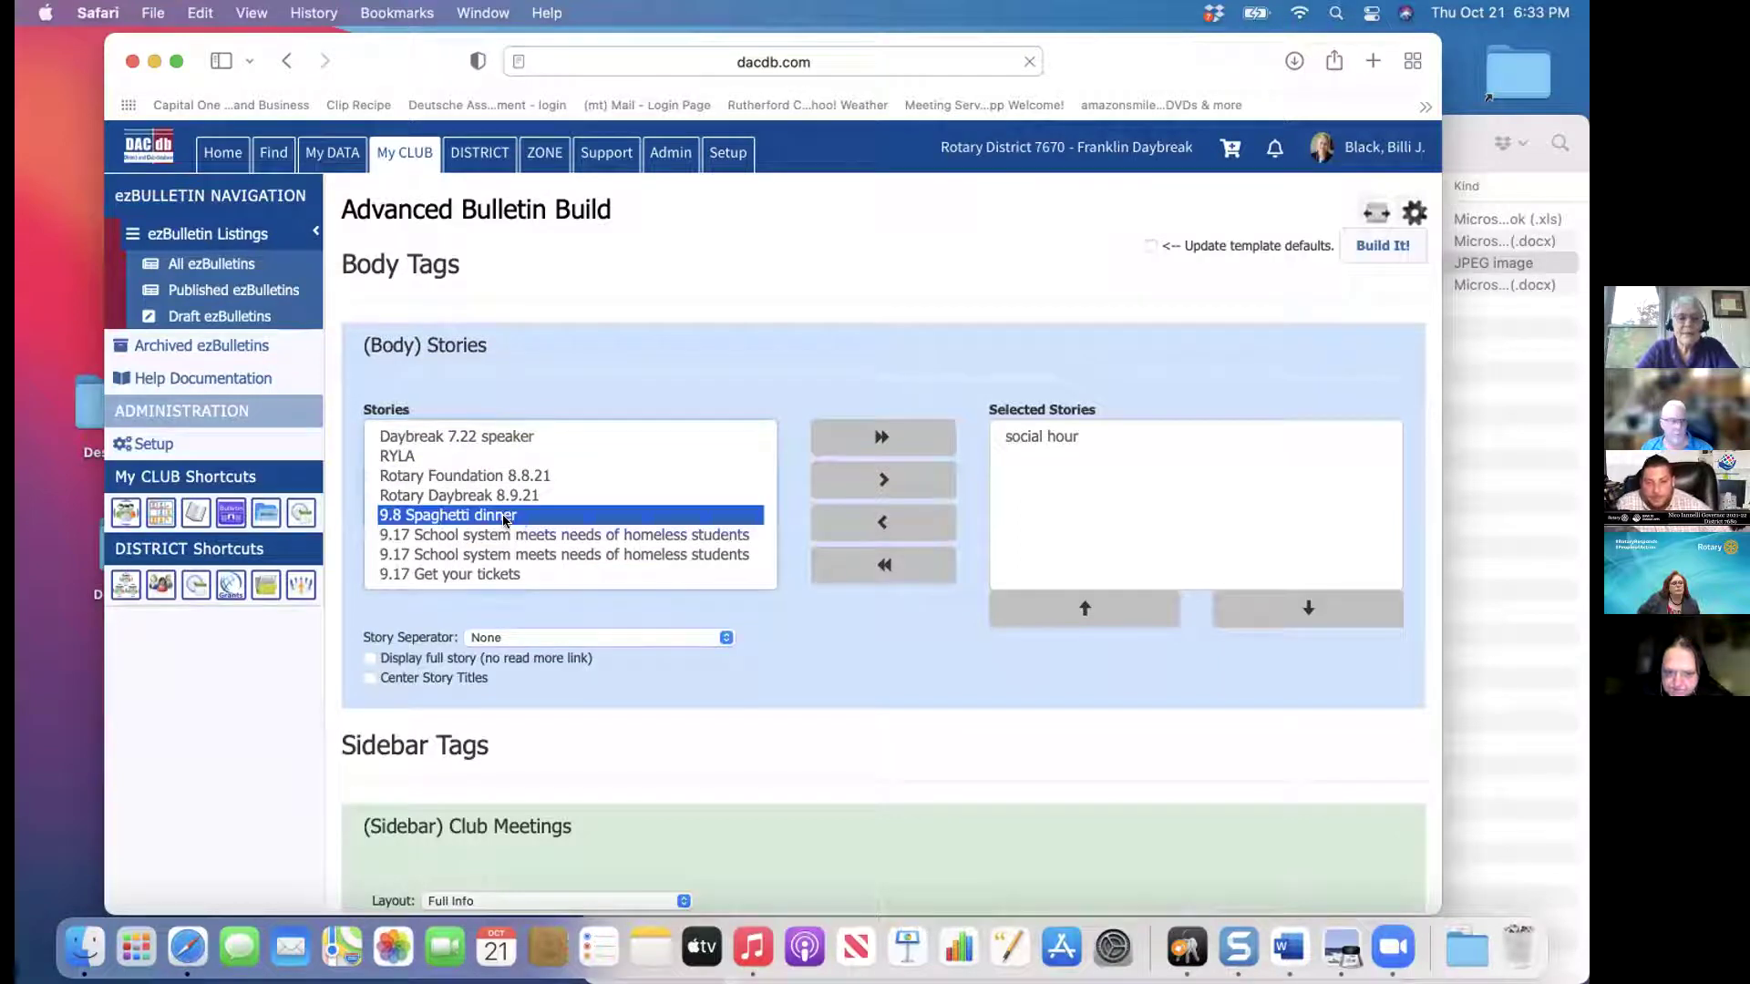
click(907, 475)
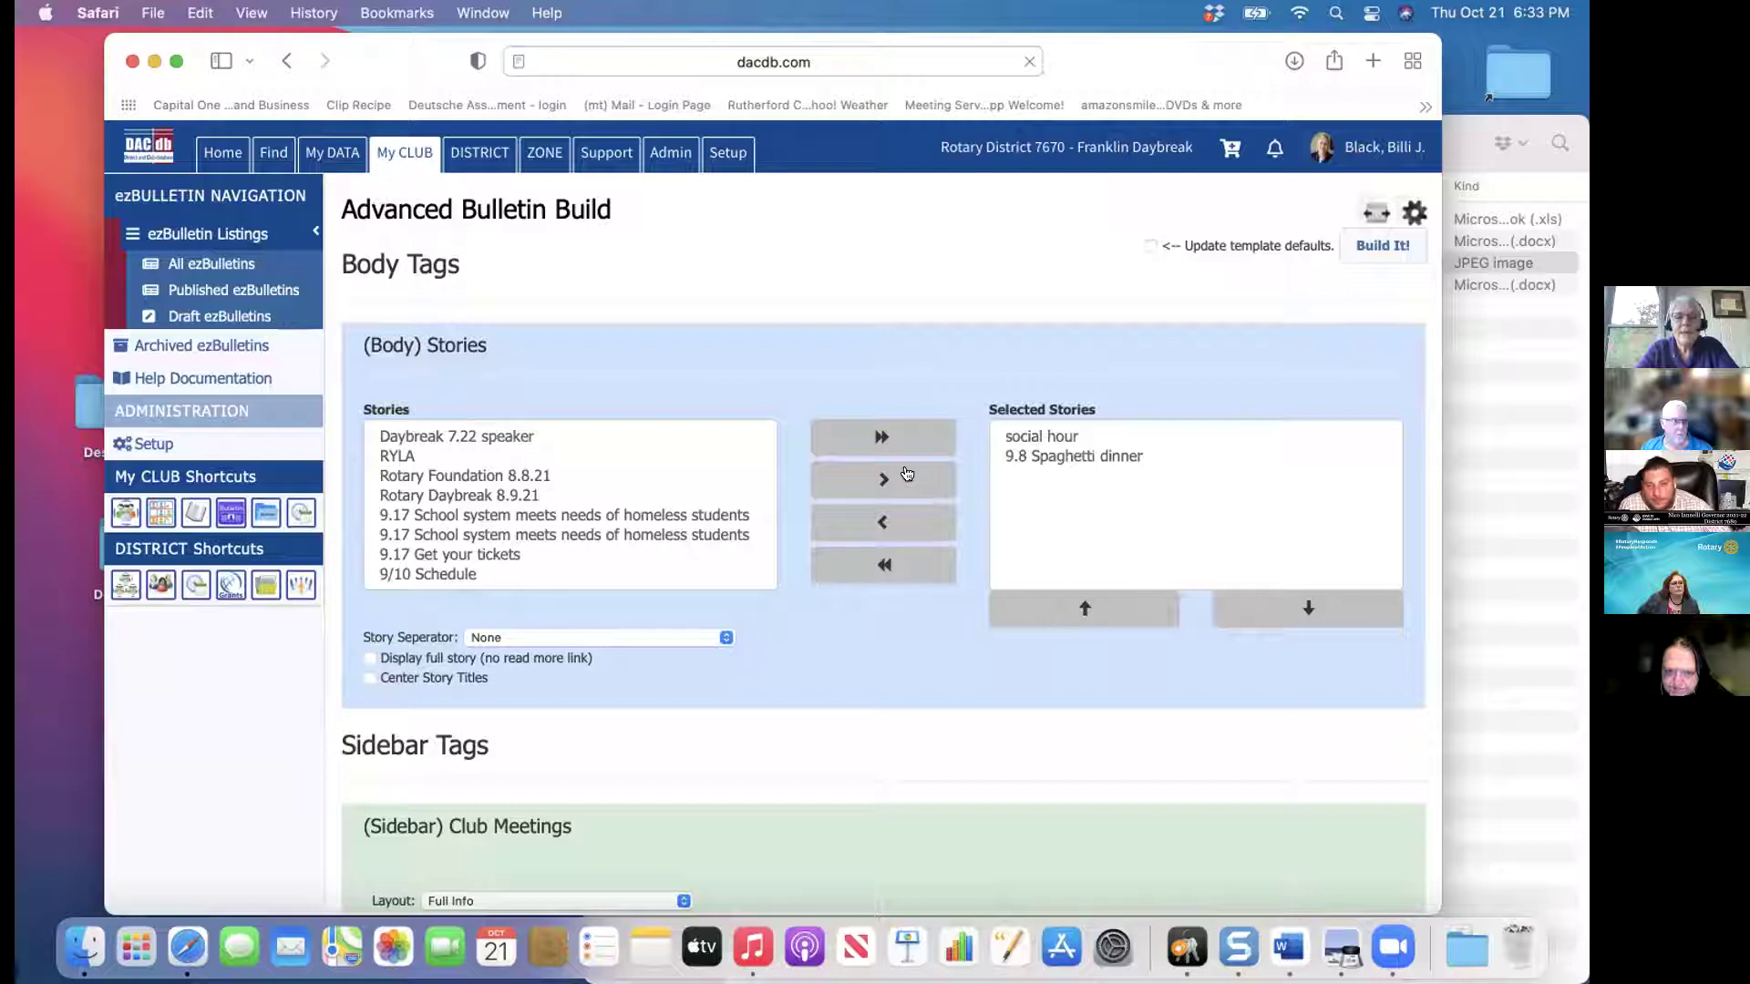
click(884, 563)
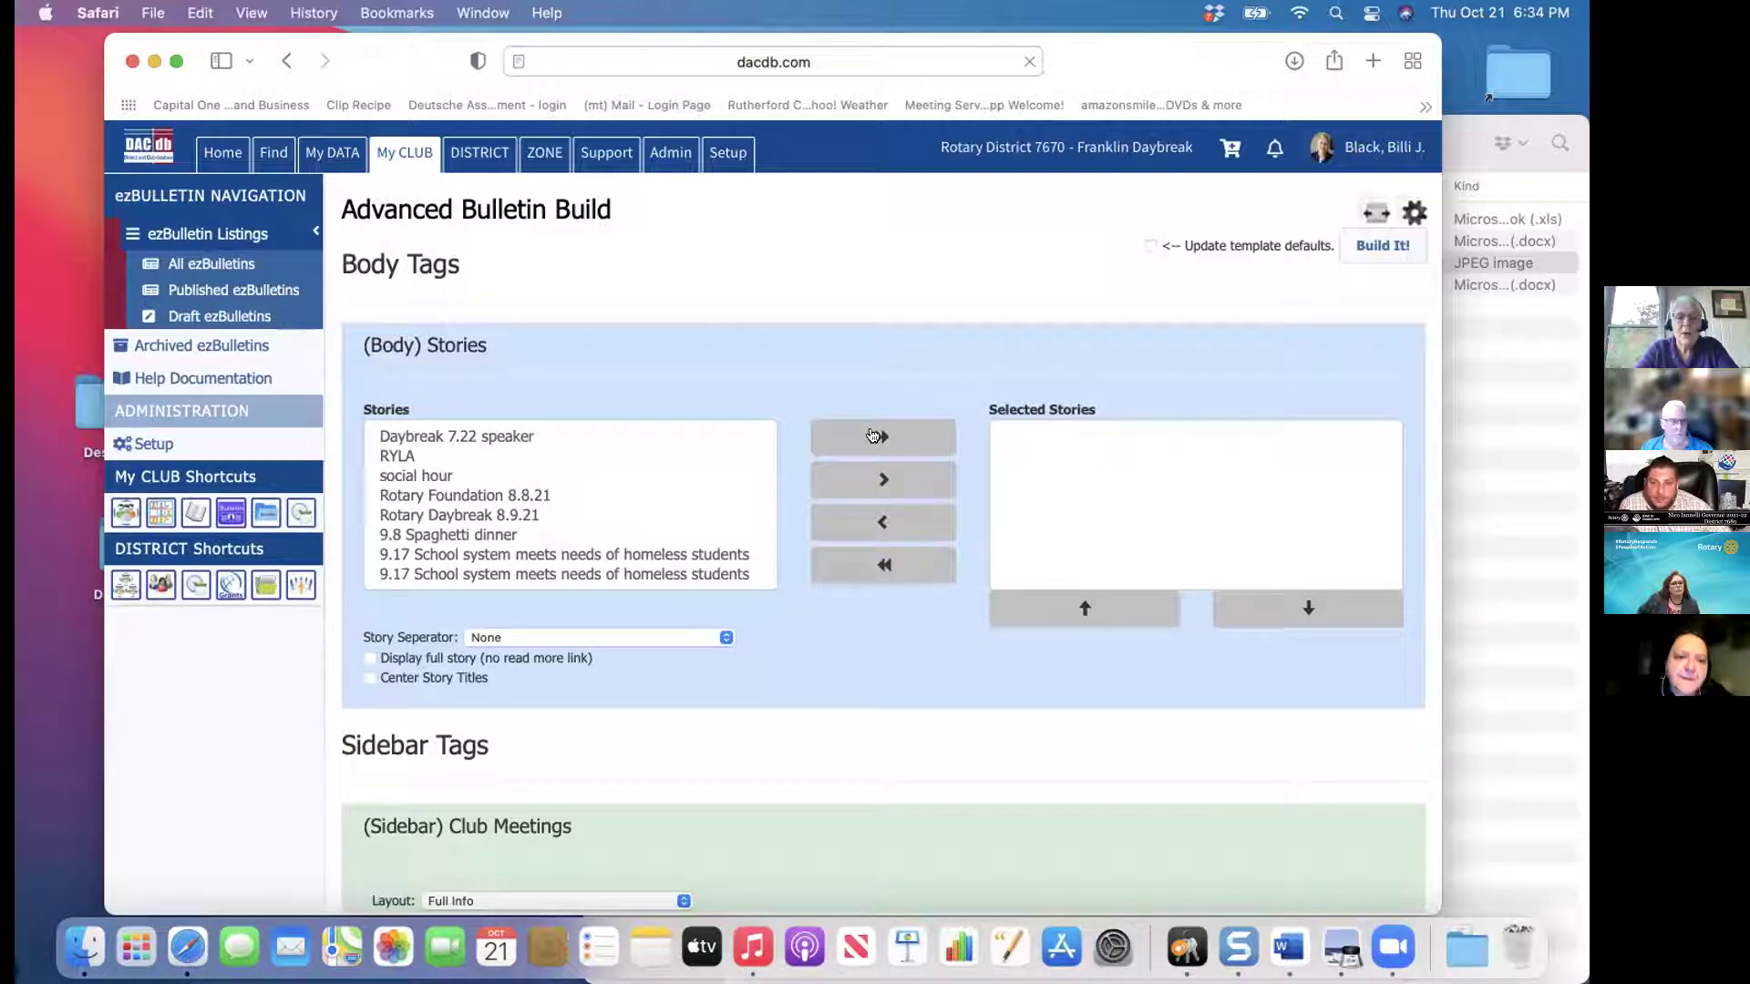
click(873, 436)
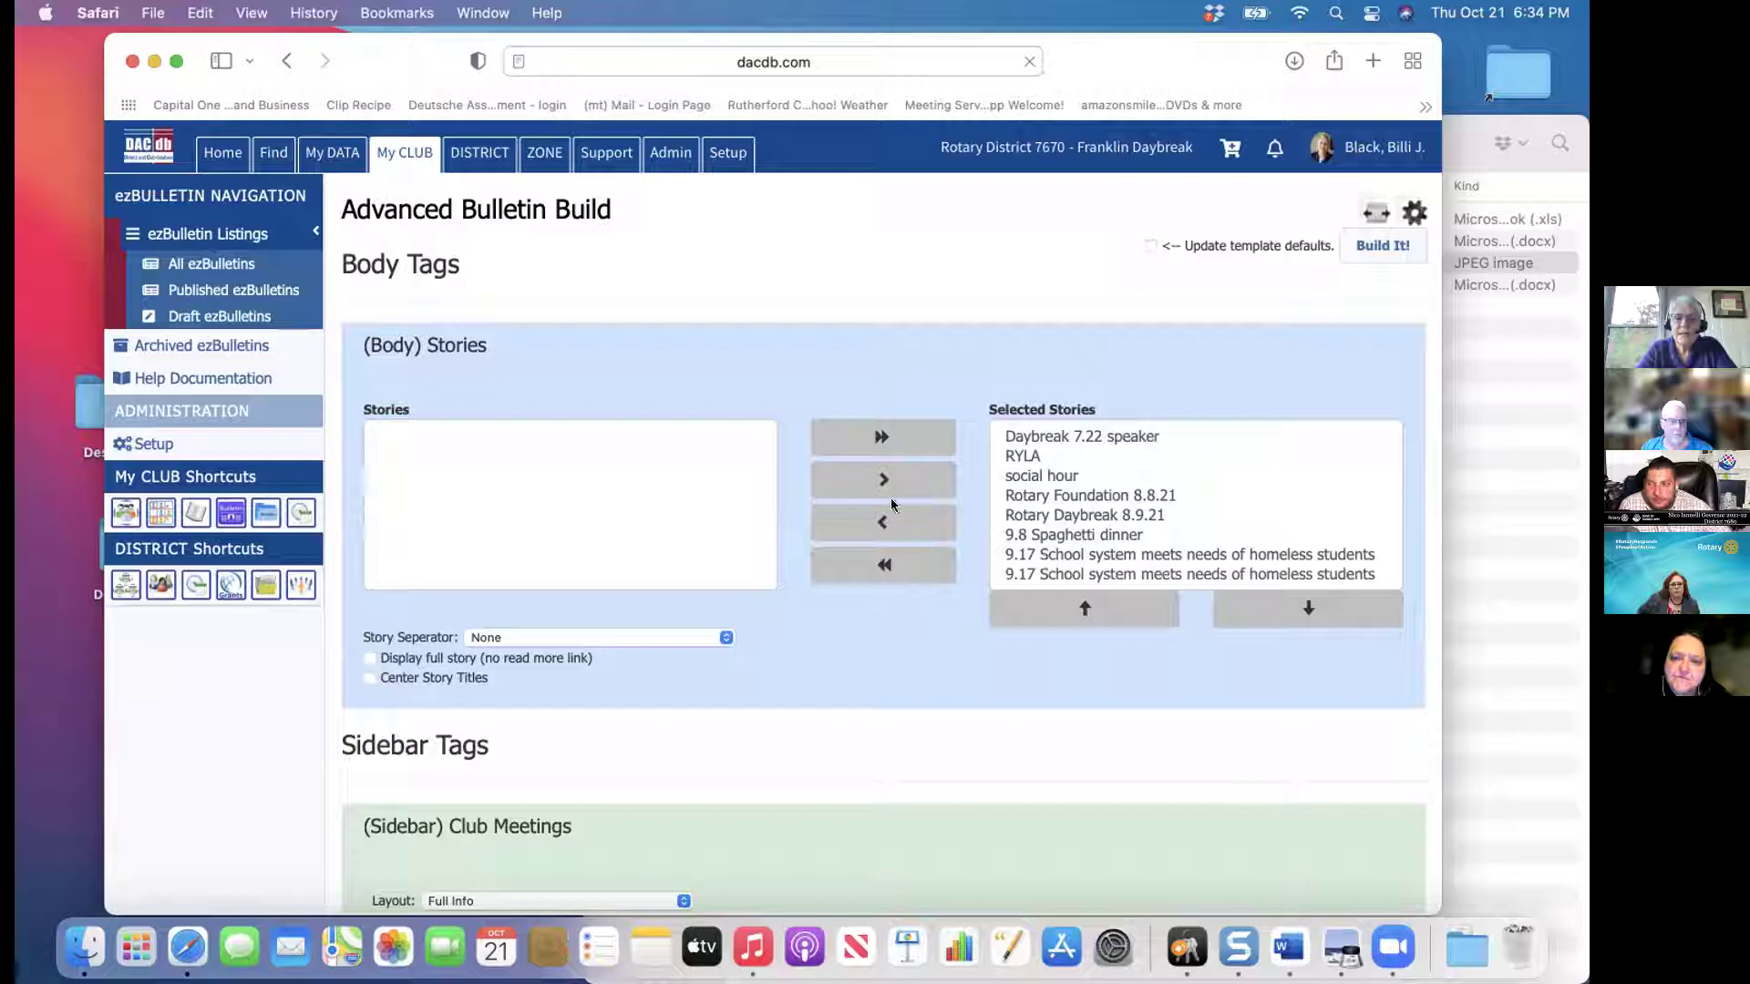
click(879, 564)
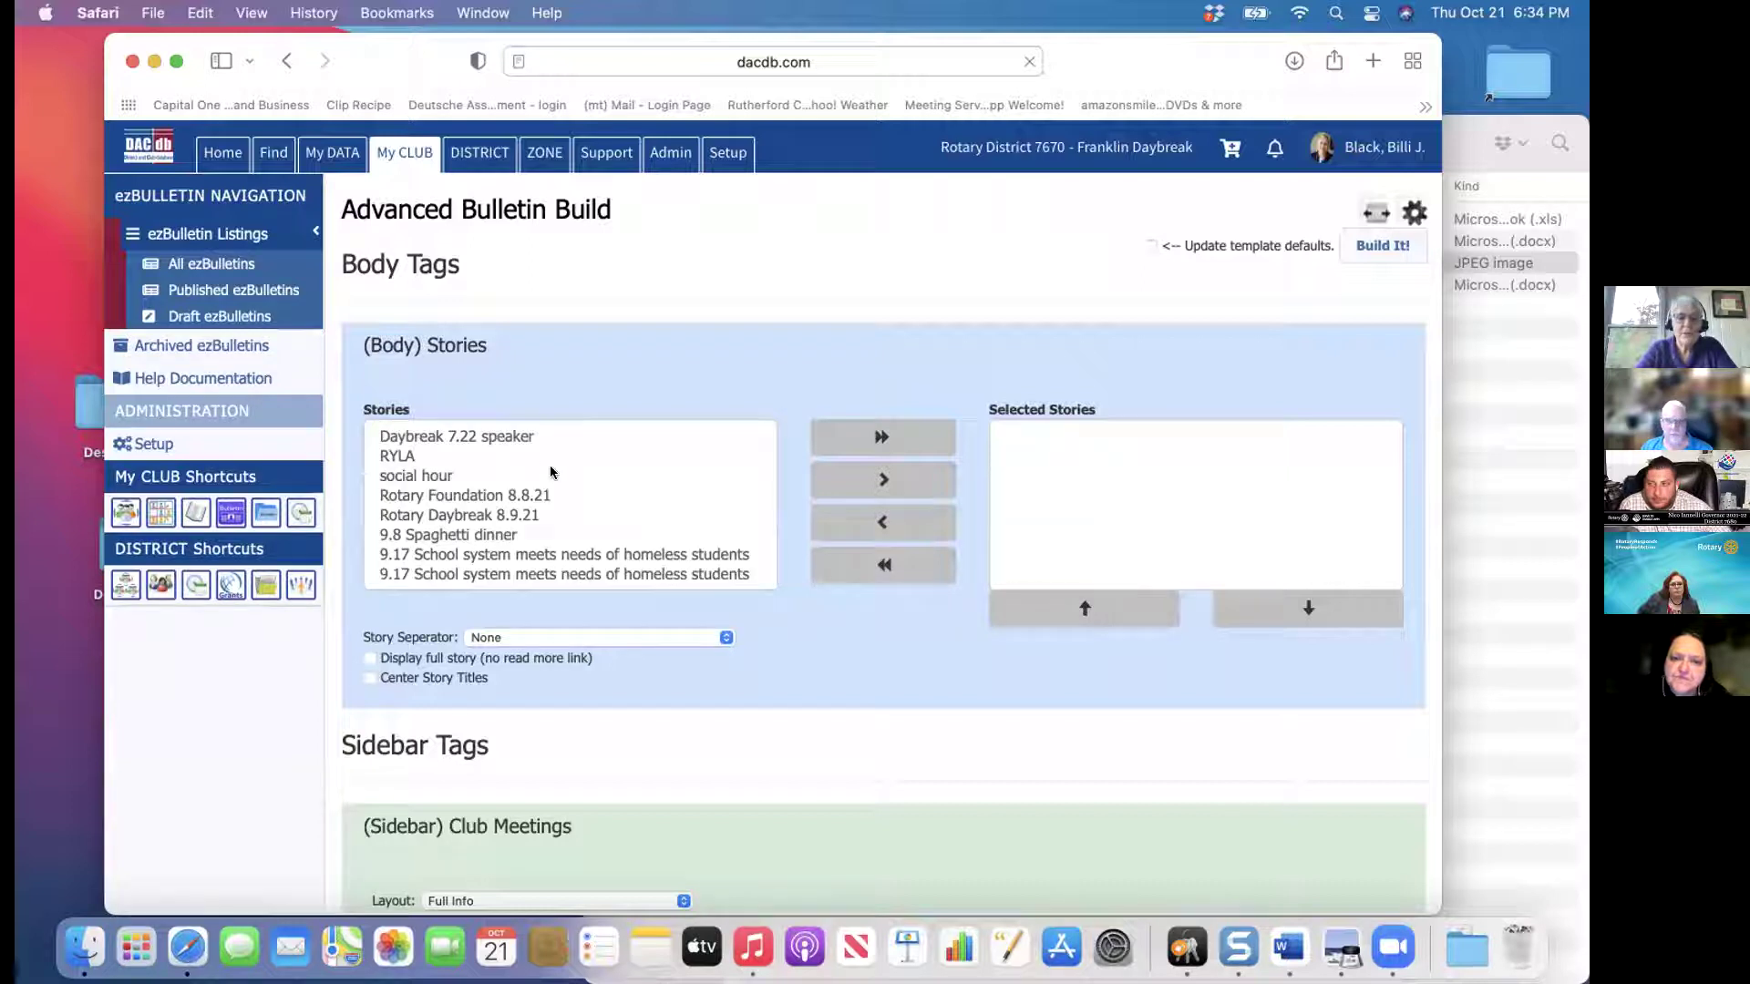
Move social hour, Rotary Daybreak 8.9.21 and RYLA into Selected Stories
click(448, 477)
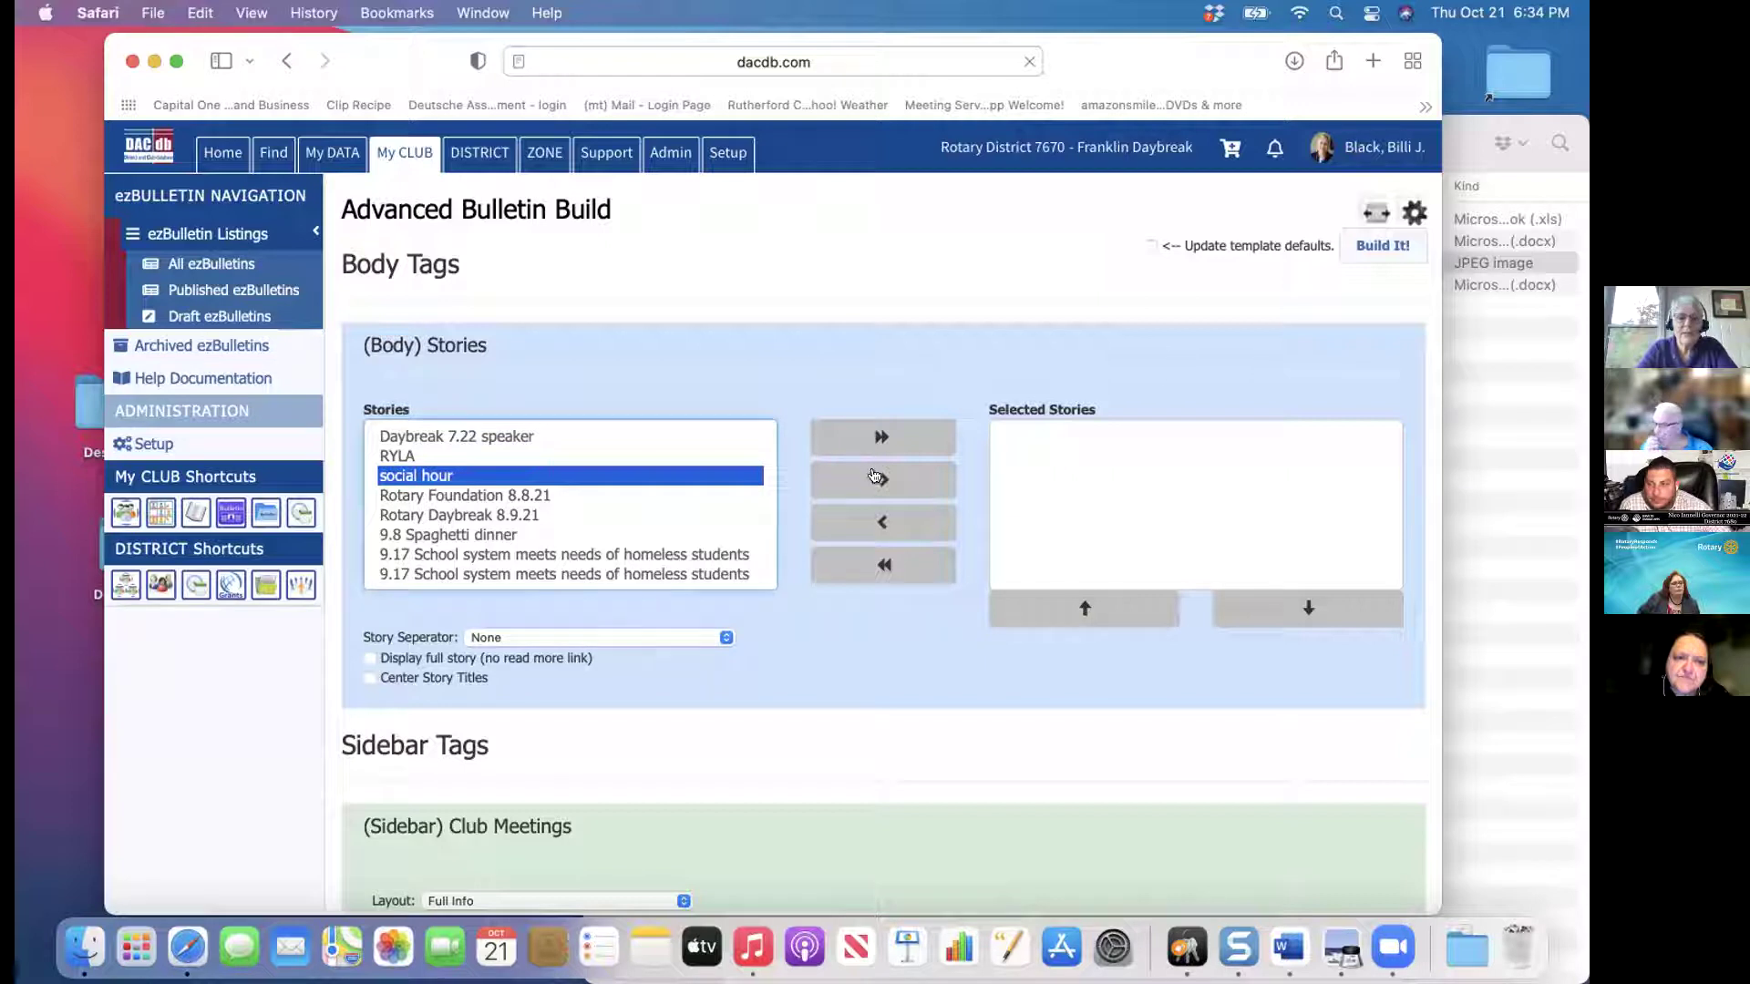
click(873, 474)
click(518, 498)
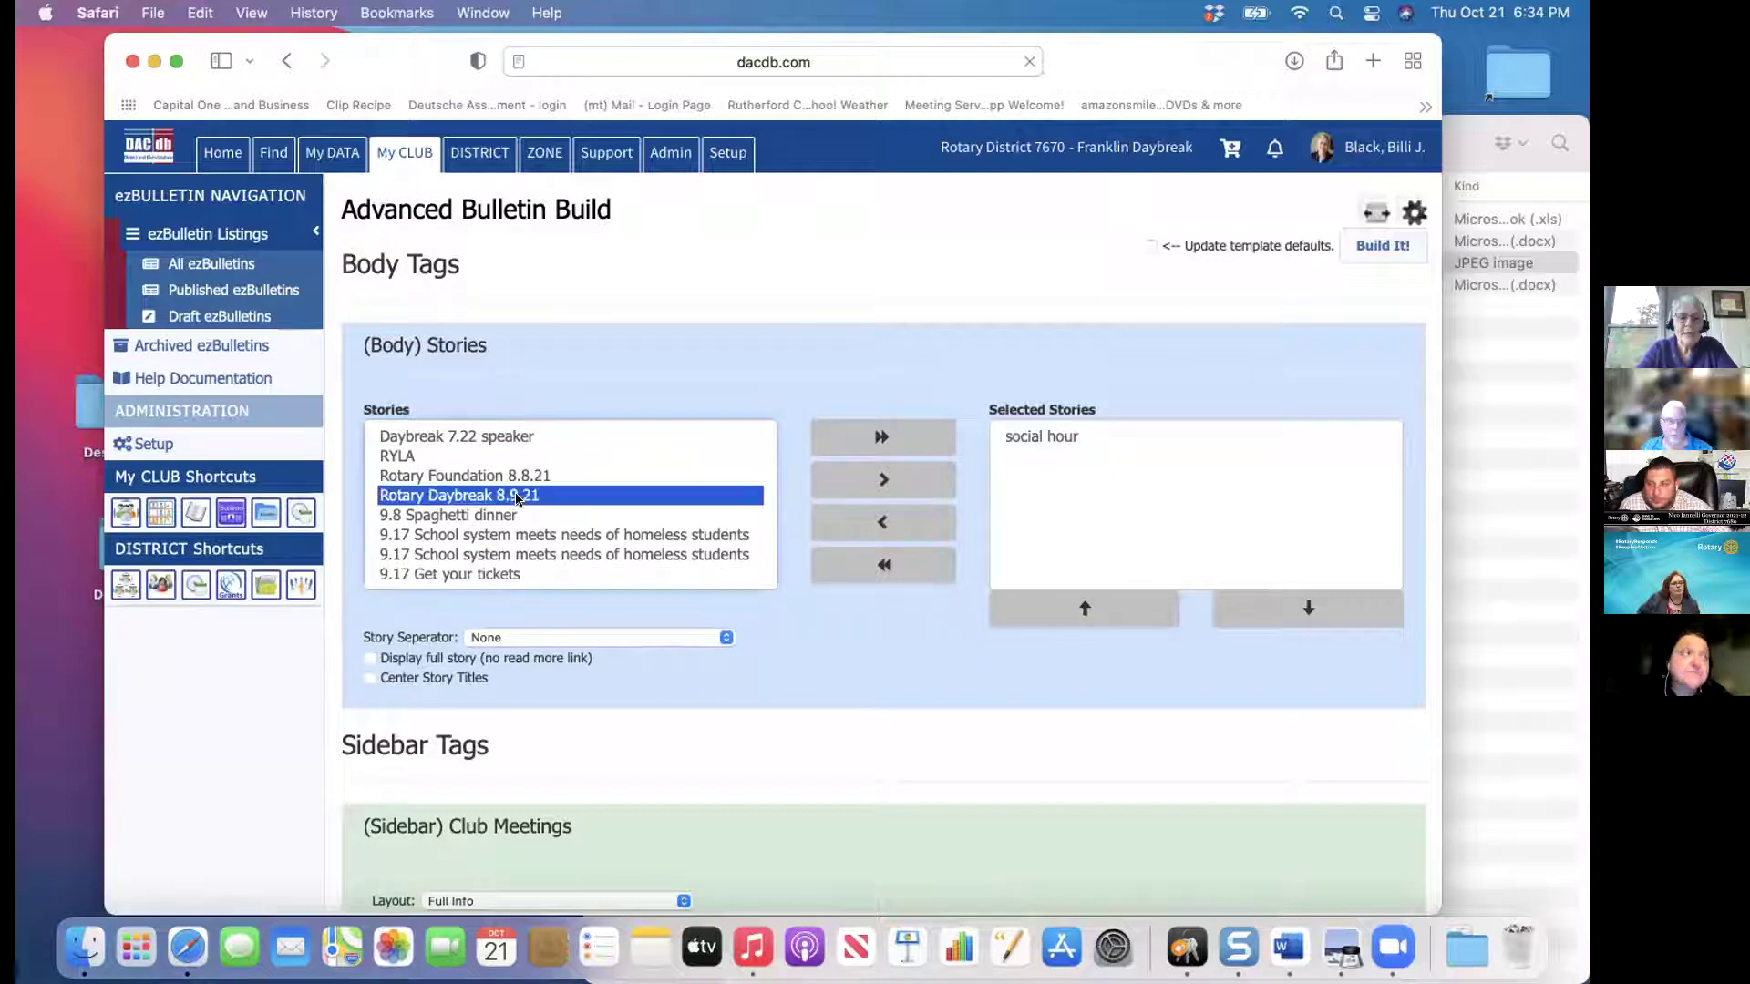
click(920, 488)
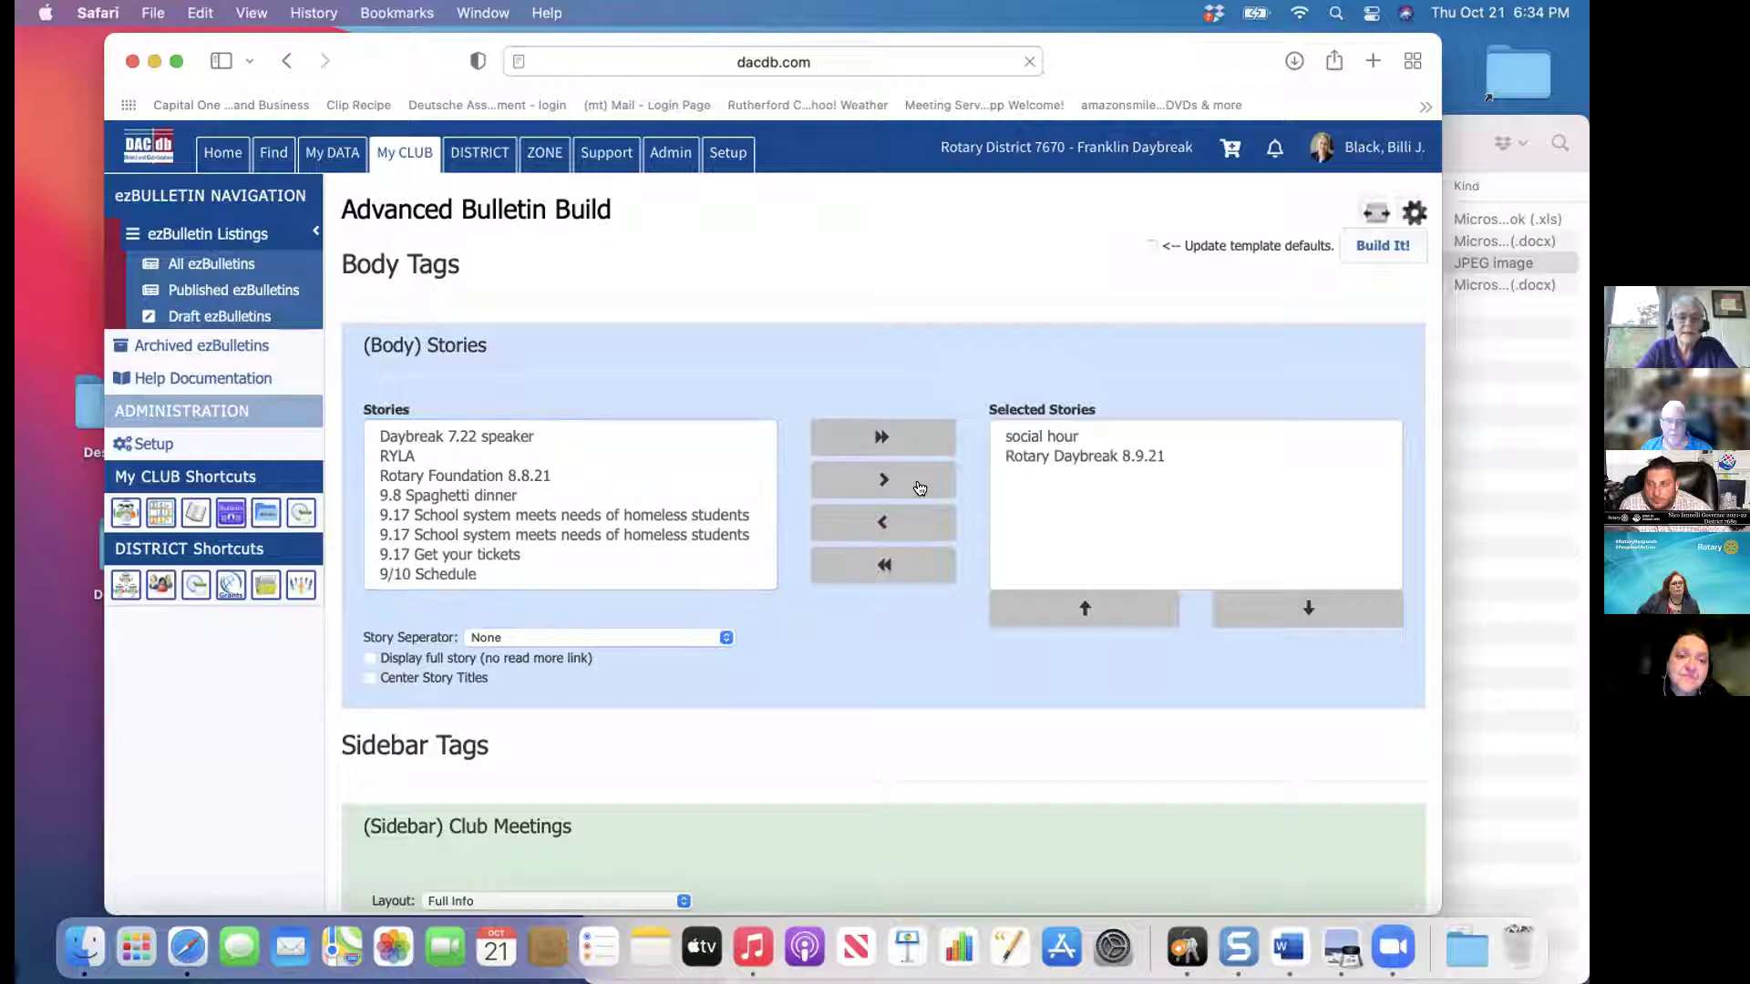
click(419, 458)
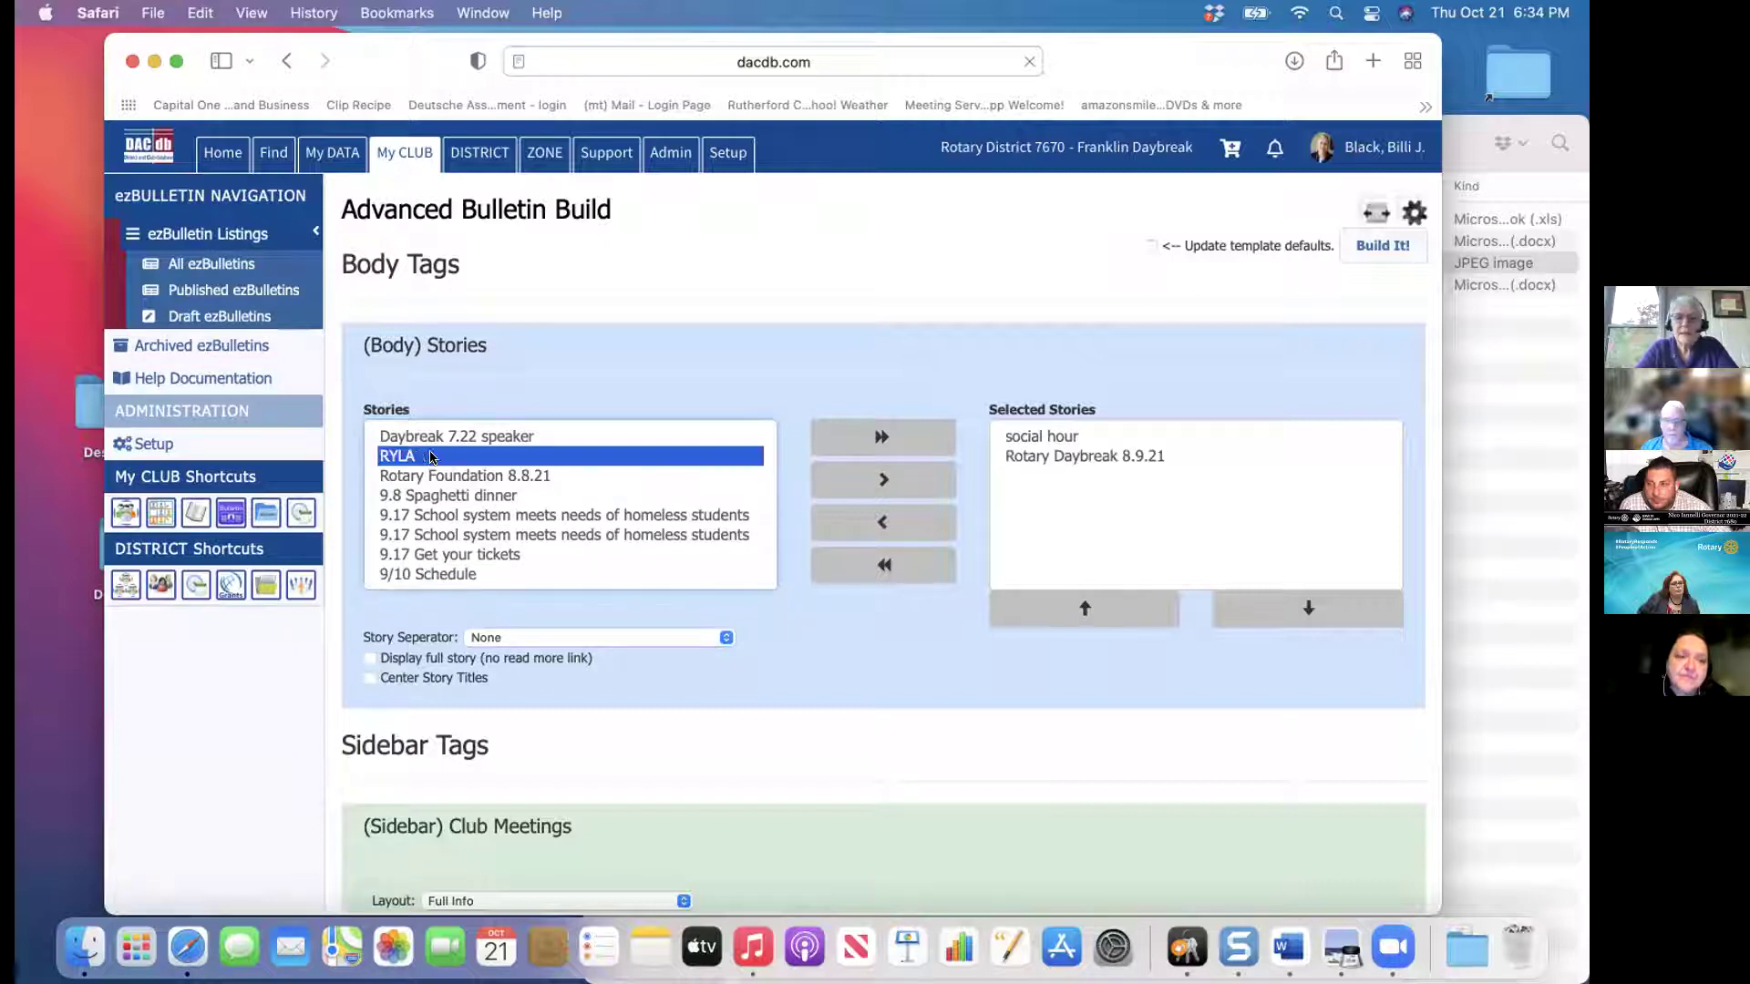
click(885, 480)
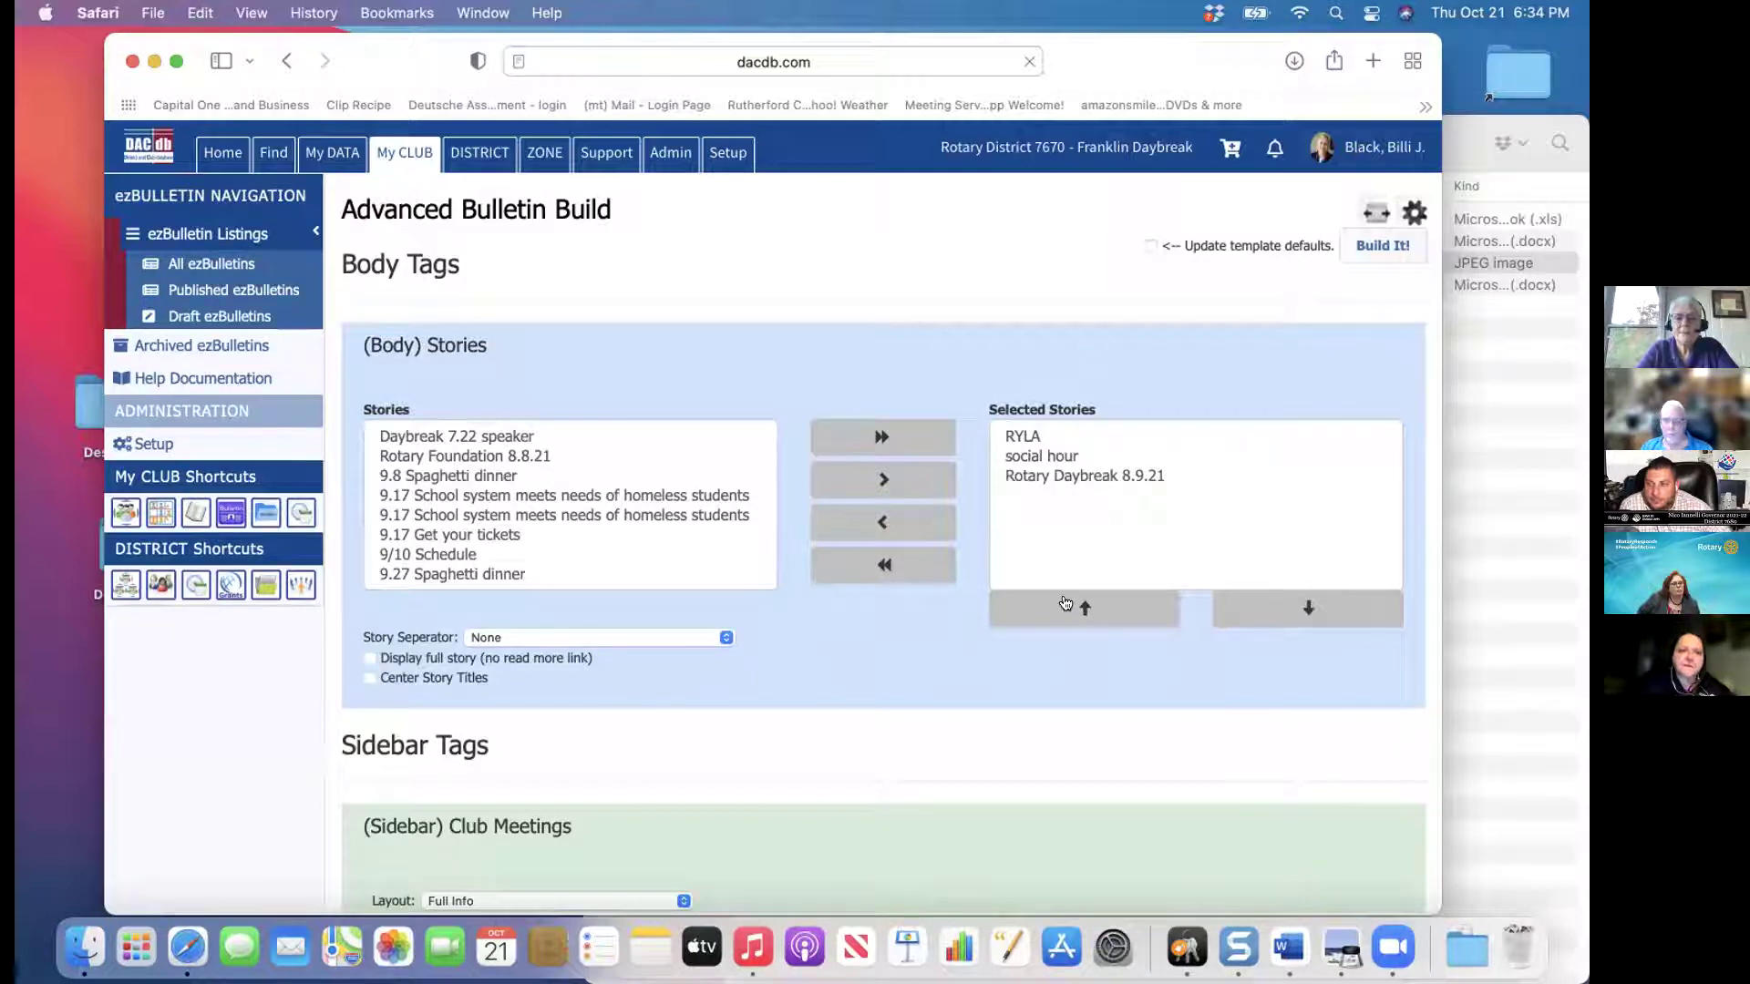
Keep the Story Separator at None and centre the story titles
click(724, 638)
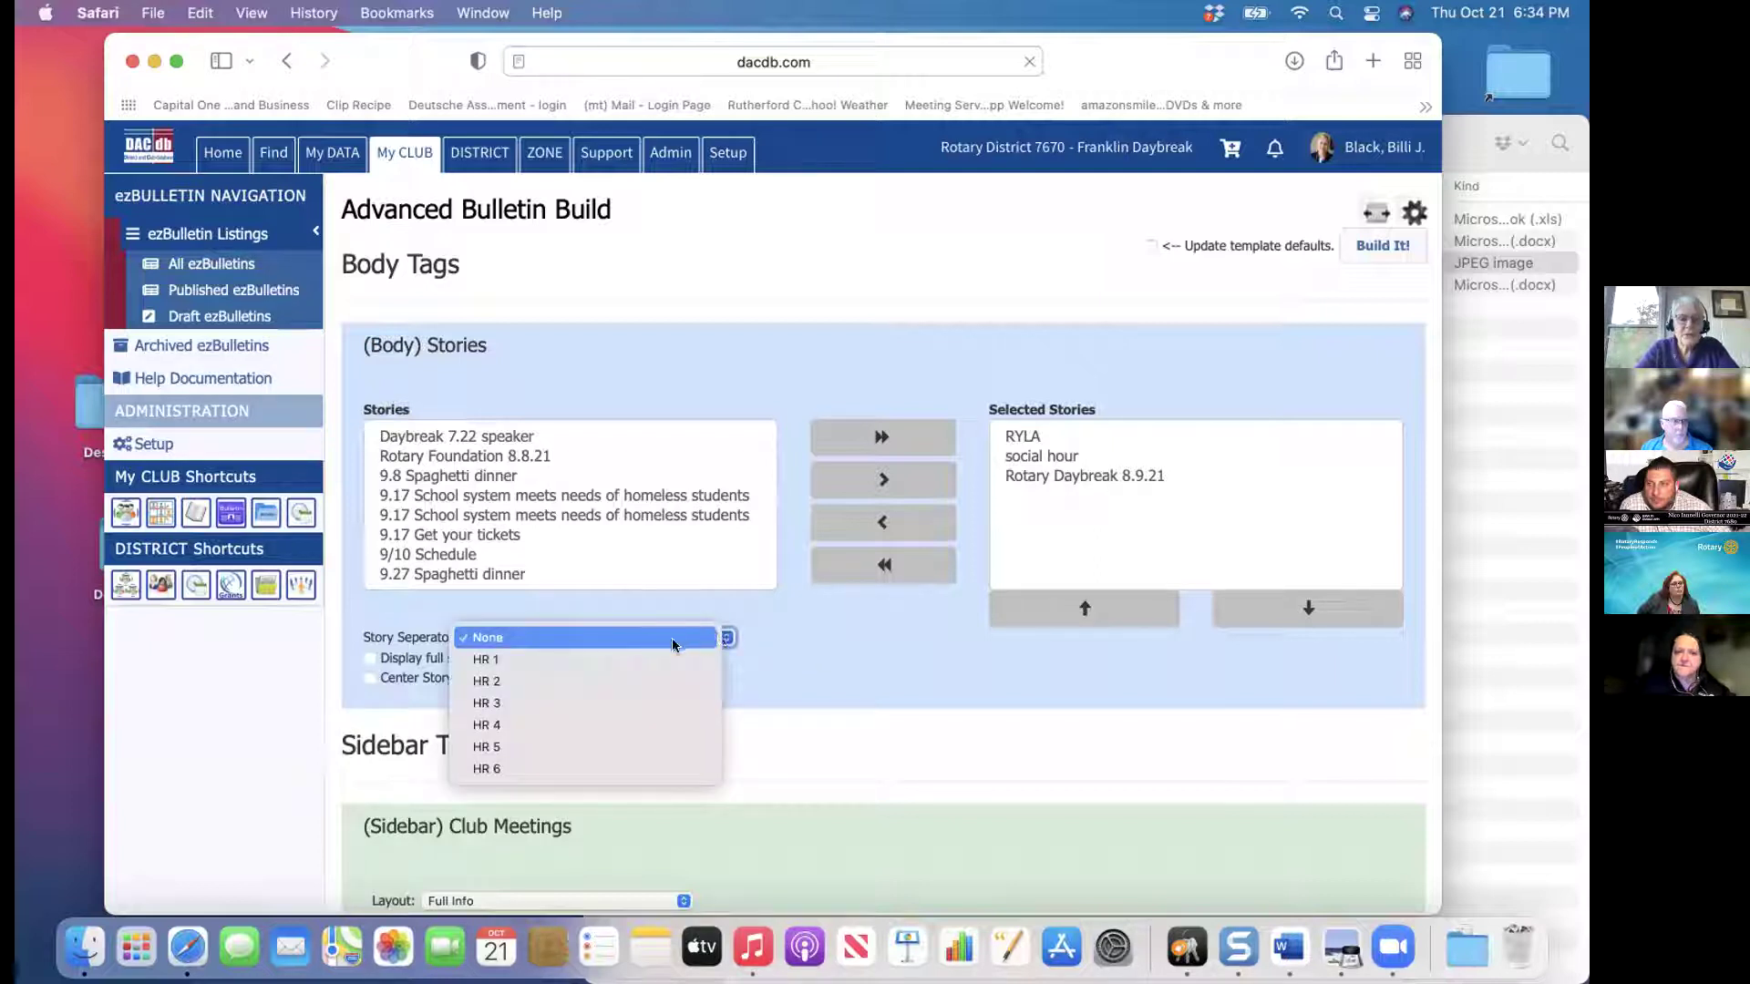
click(795, 626)
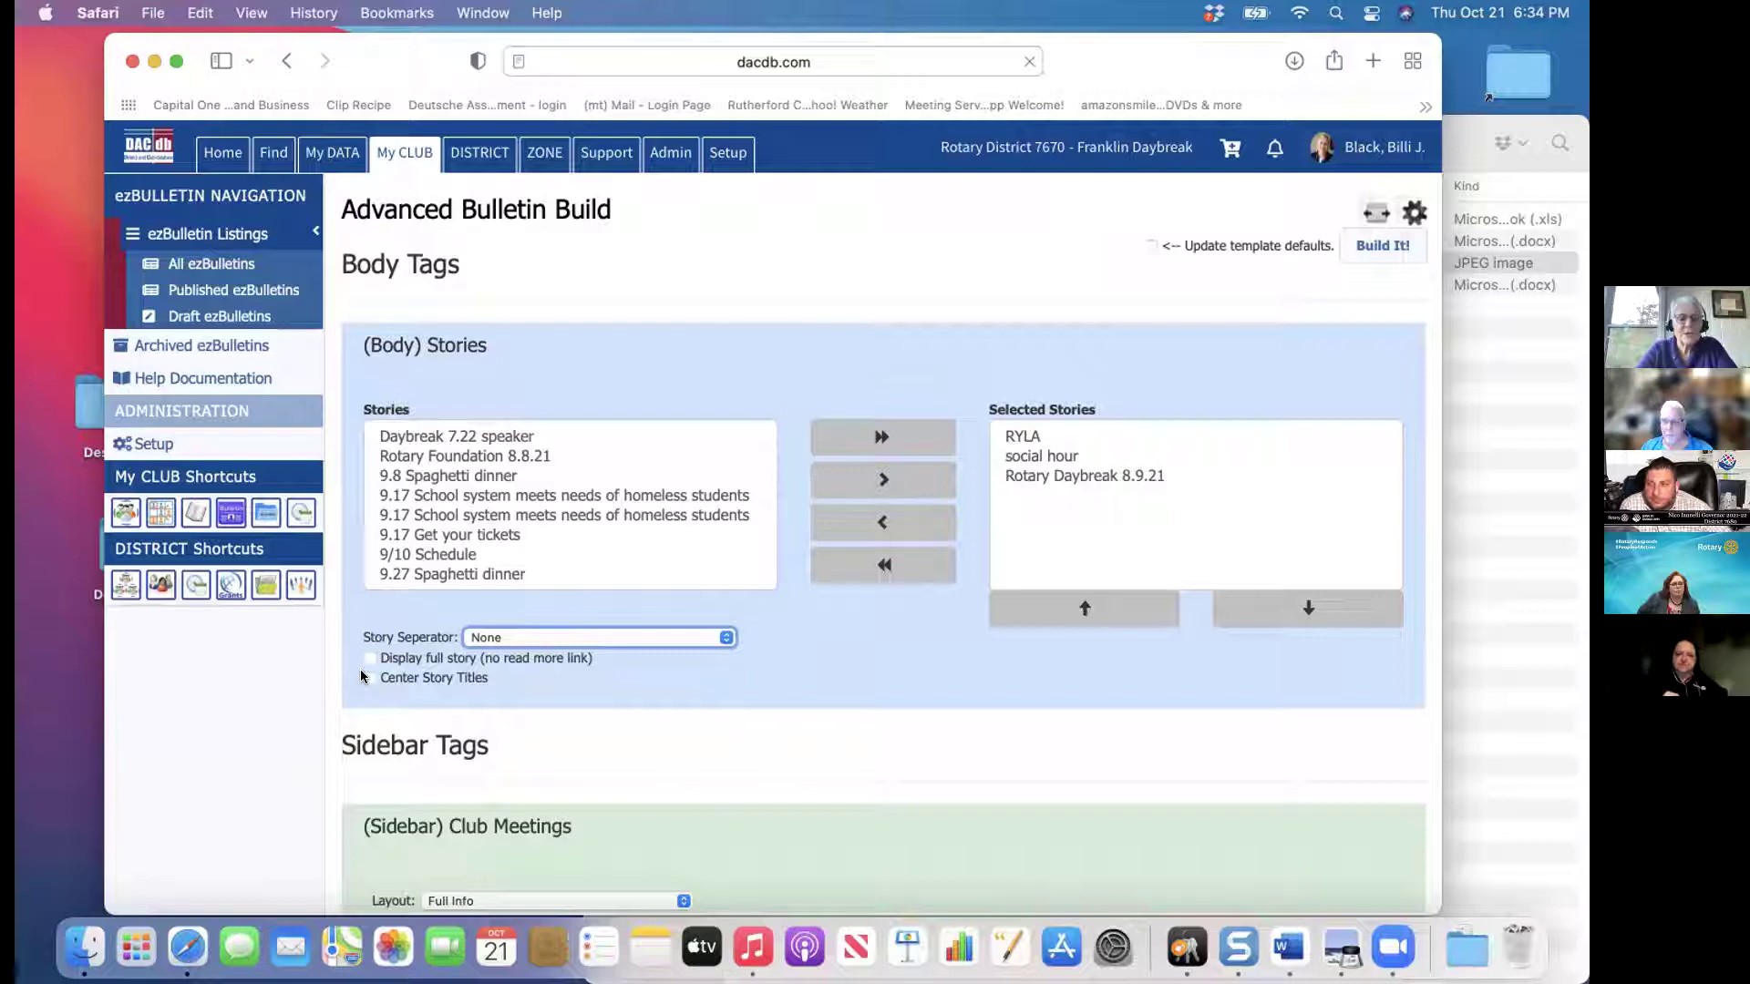
click(365, 674)
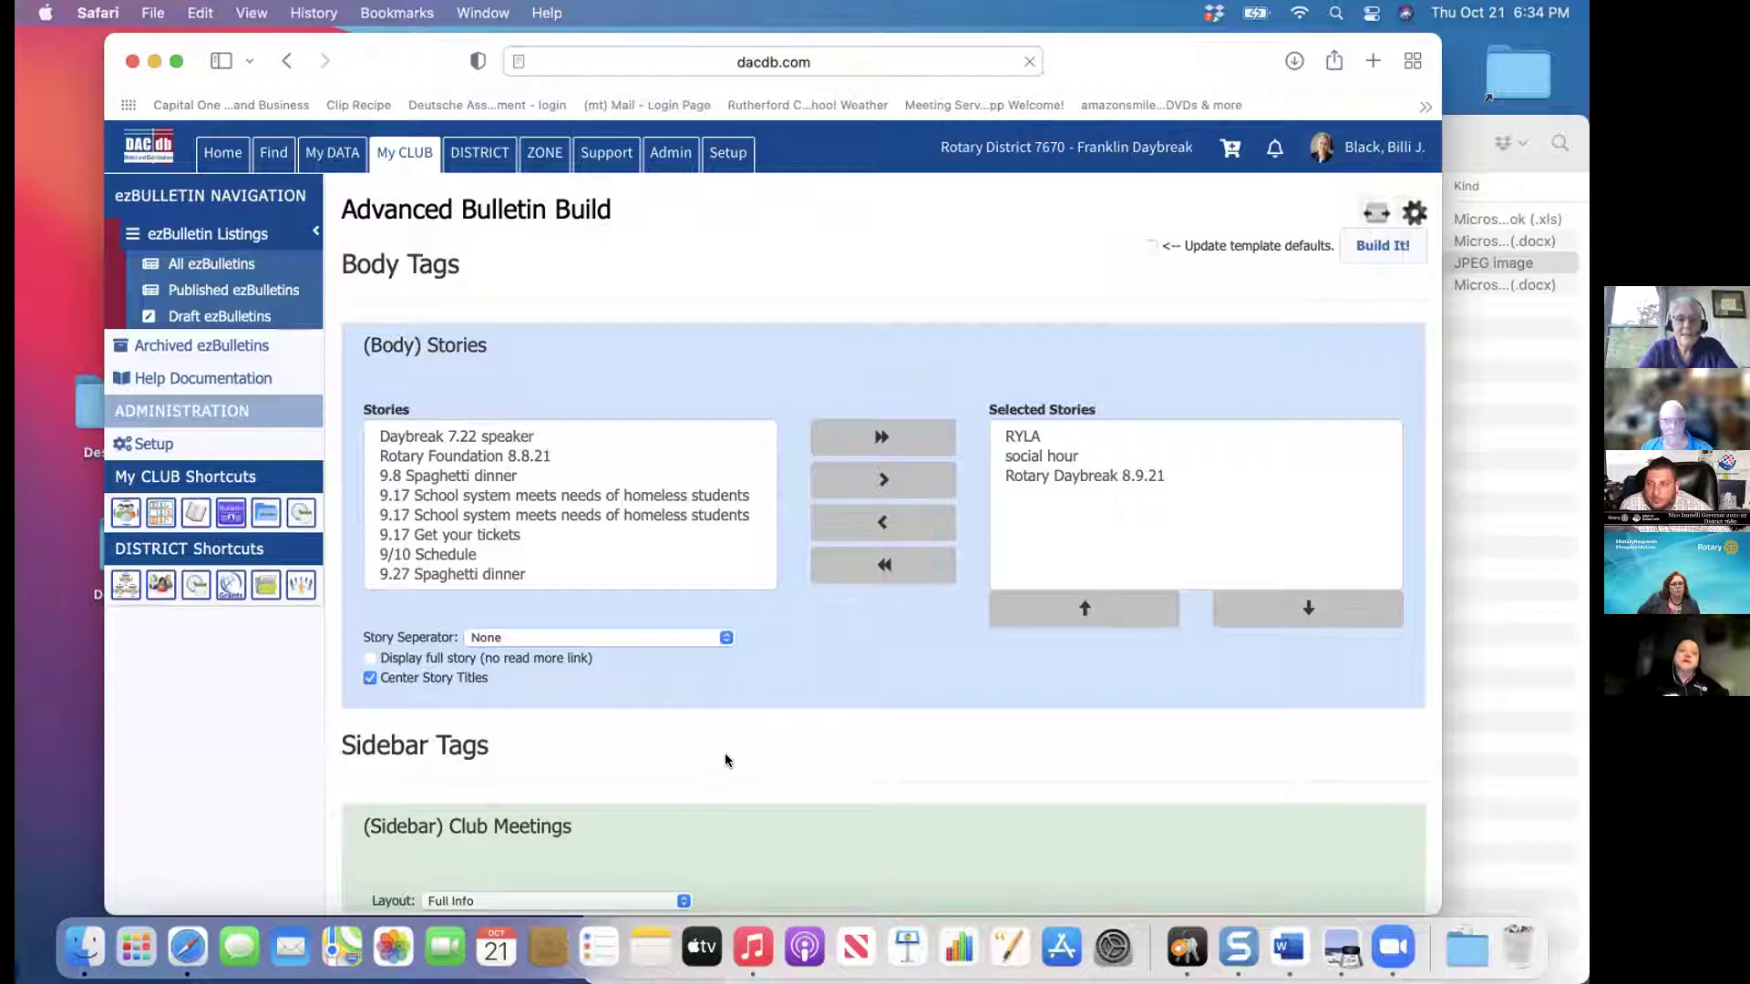
scroll(724, 759, down, 5)
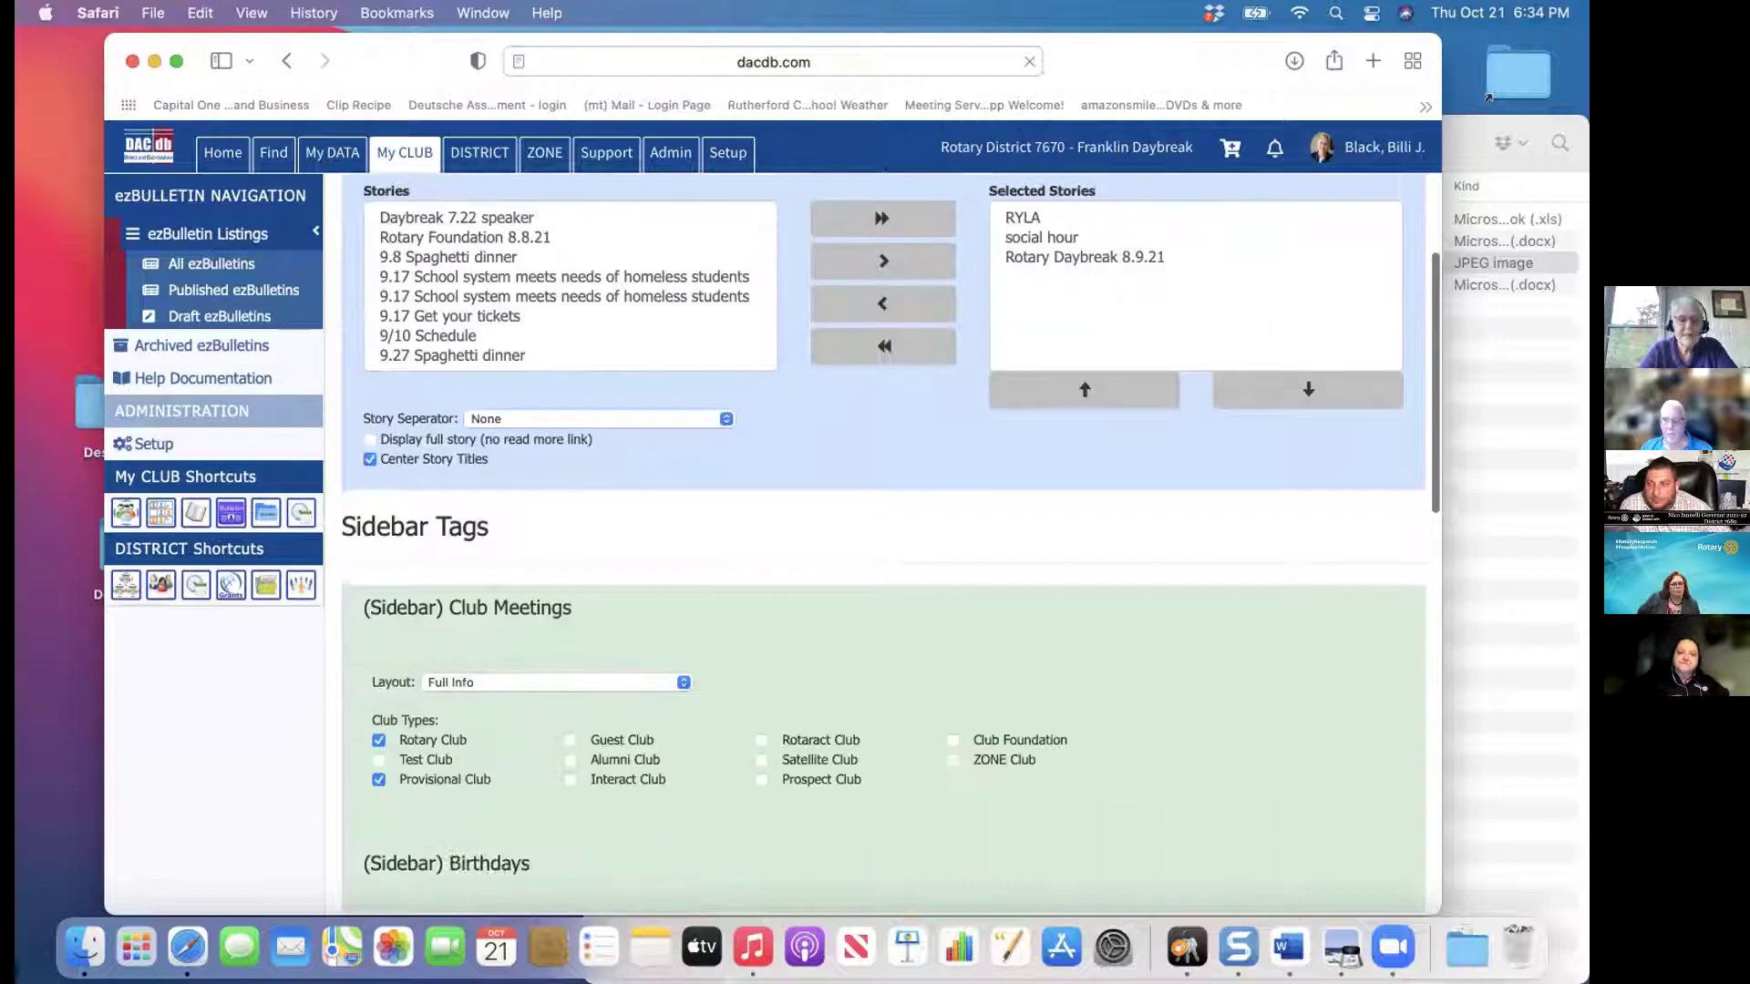
Keep the Club Meetings sidebar on Name/Location and untick Provisional Club so only Rotary clubs list
scroll(884, 542, down, 2)
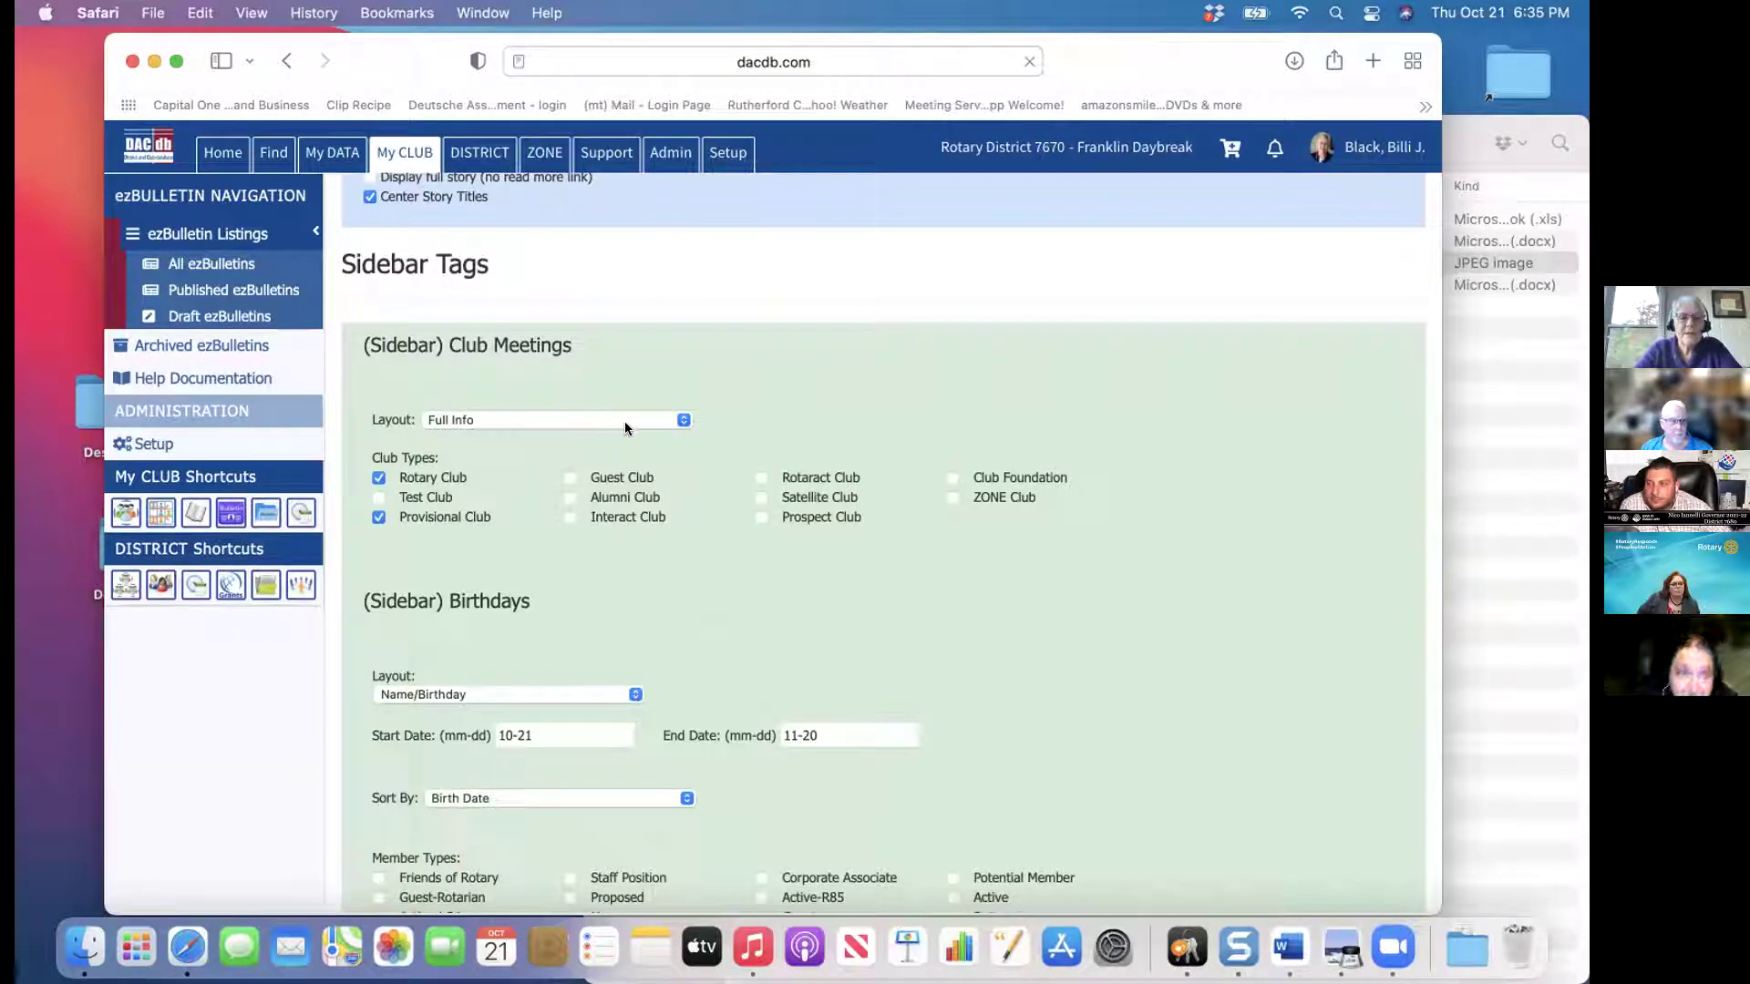
click(683, 421)
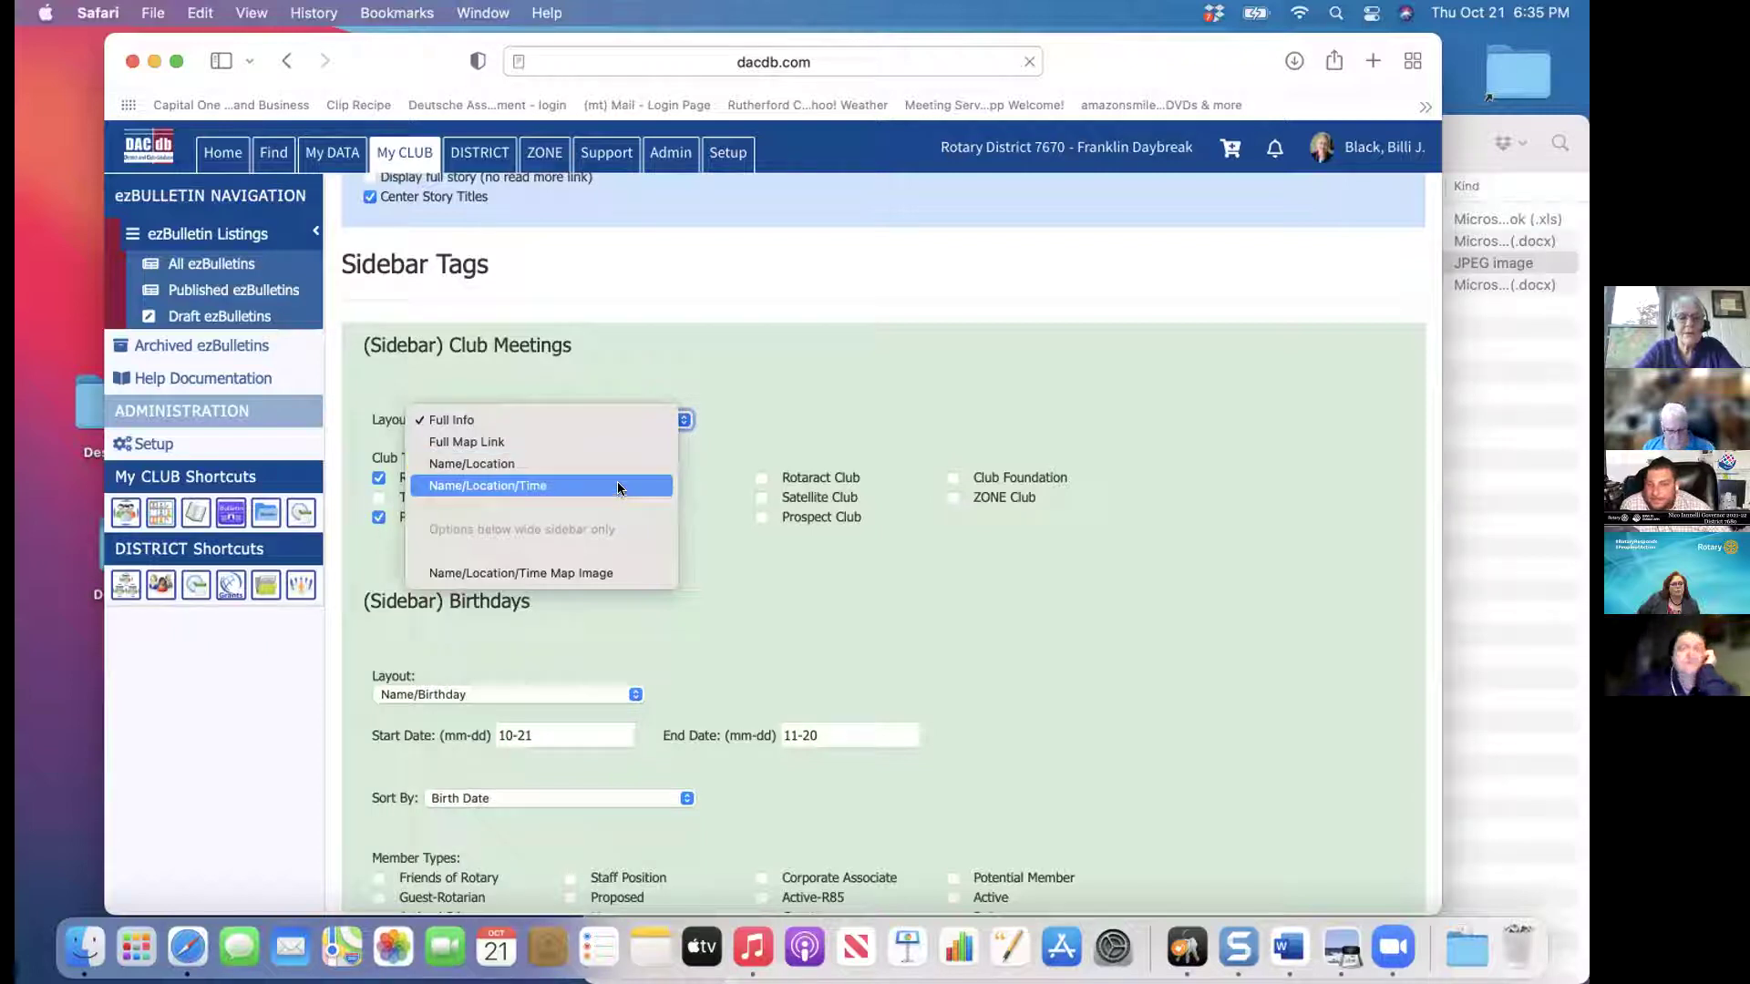
key(Escape)
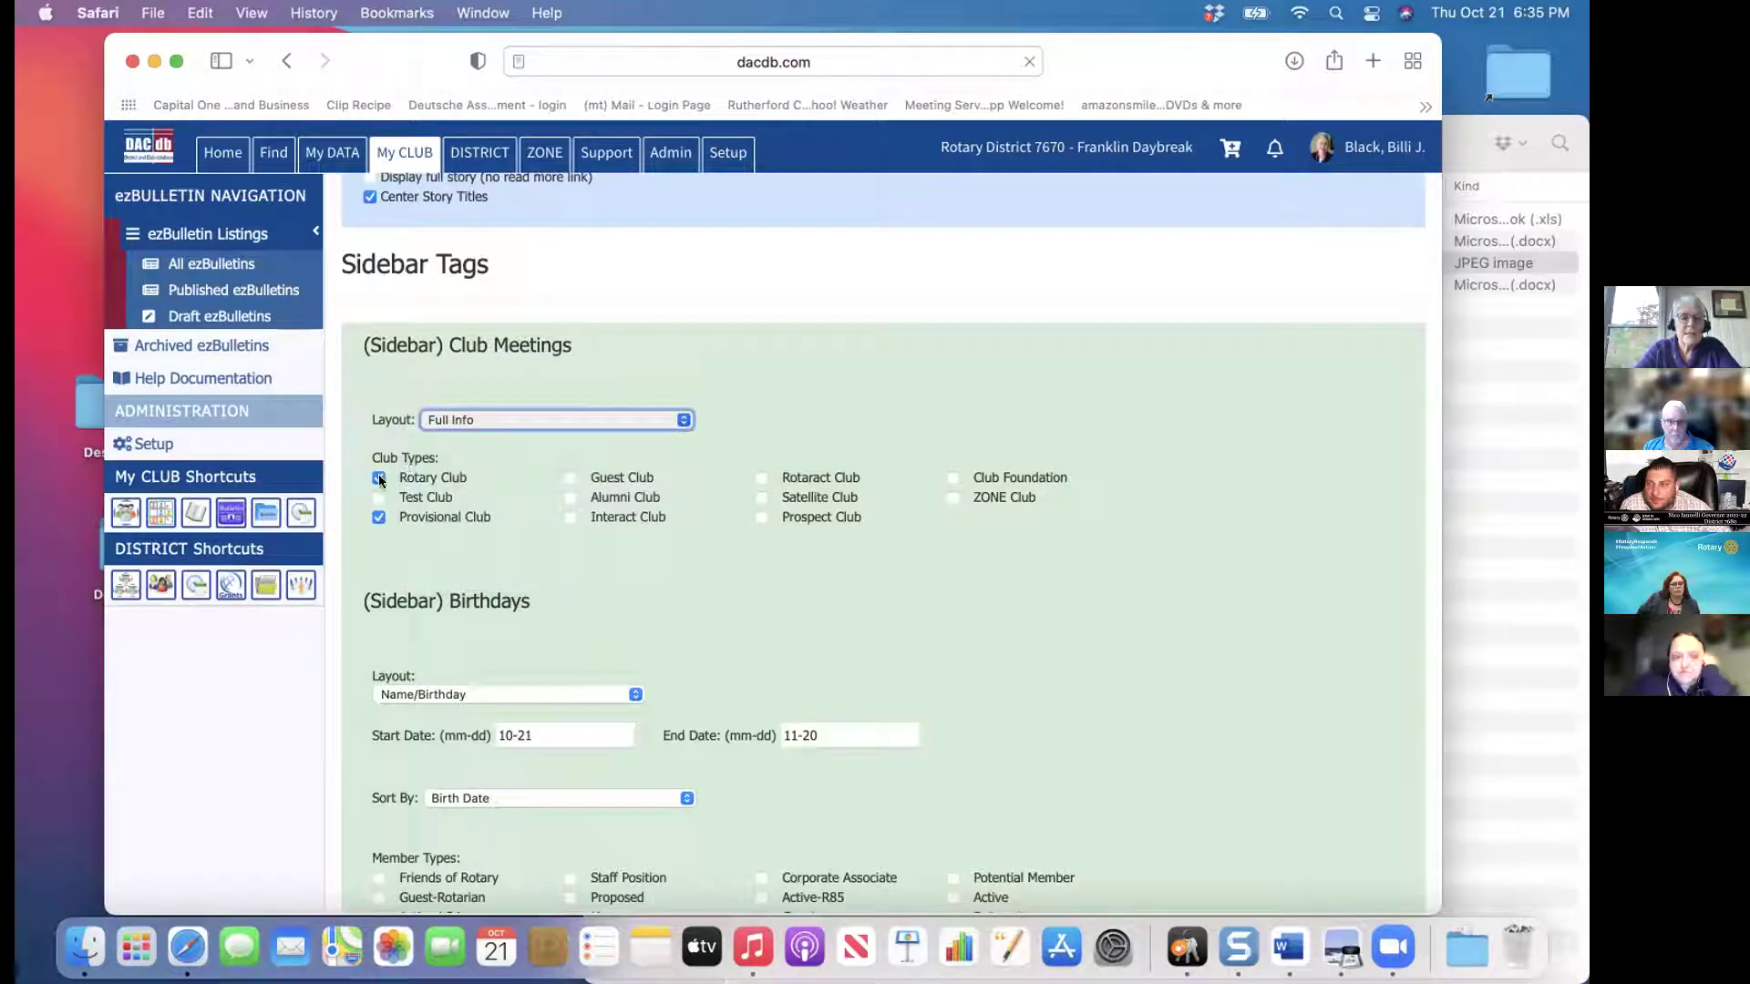
click(375, 518)
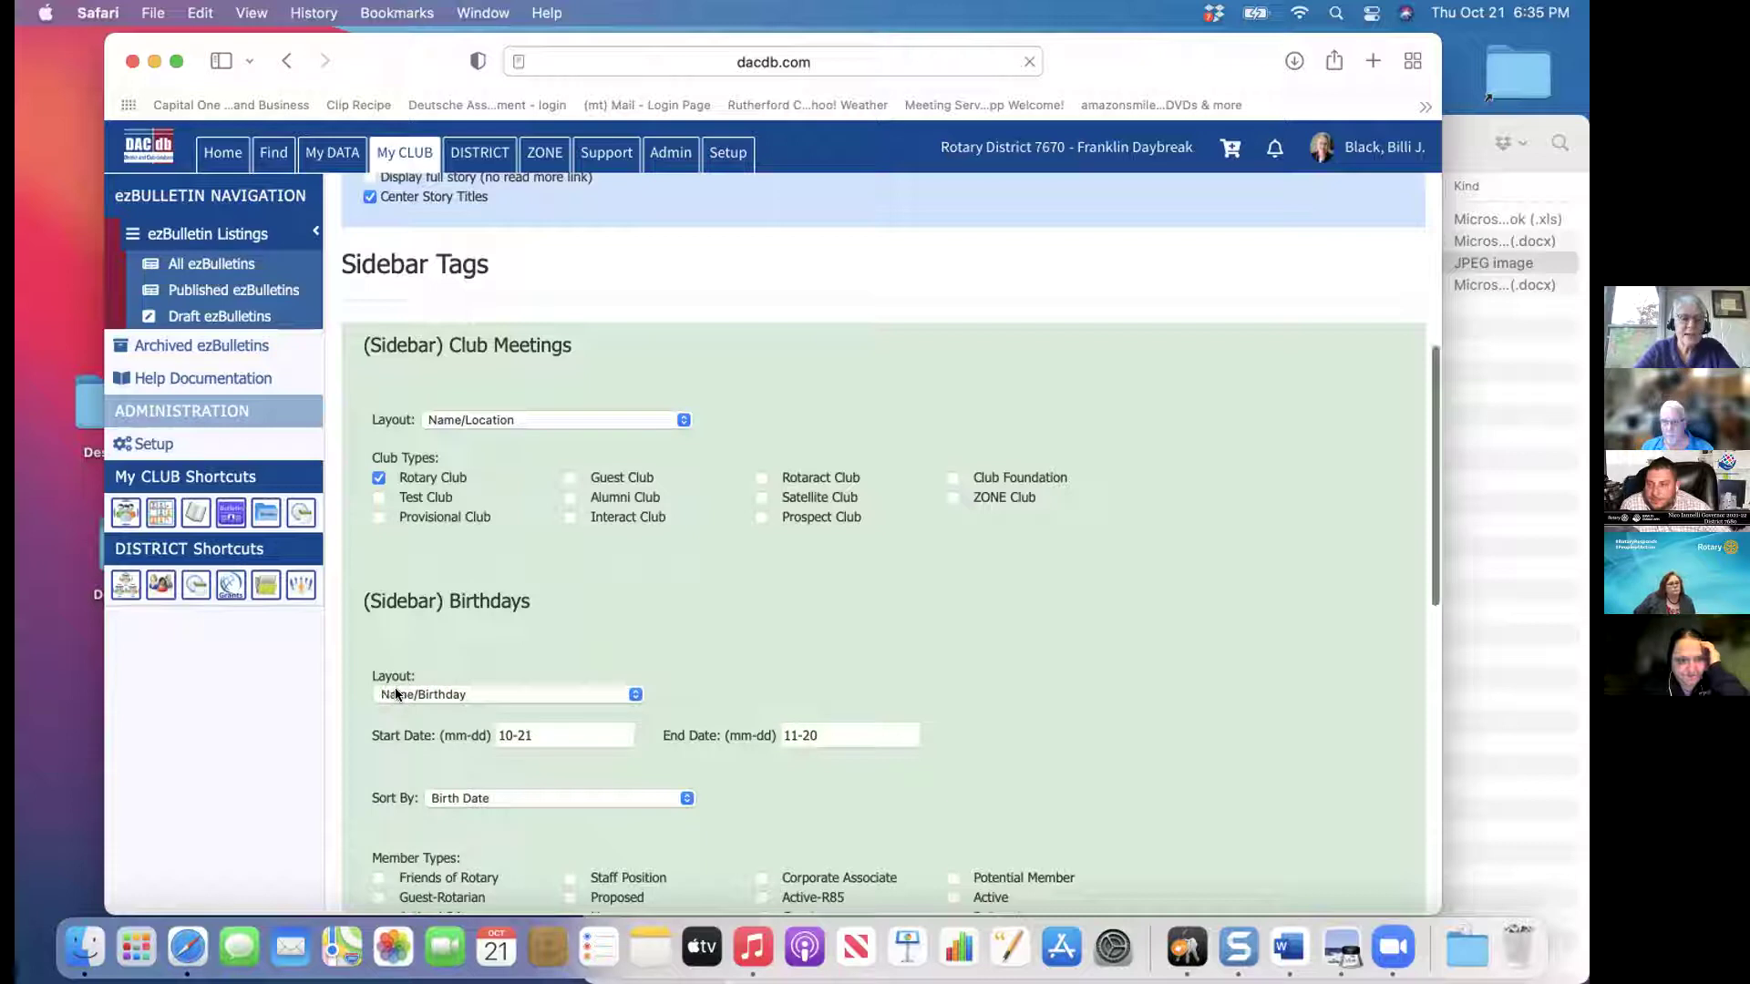
Use the Image/Name/Birthday layout for sidebar birthdays with an end date of 10/28
click(634, 694)
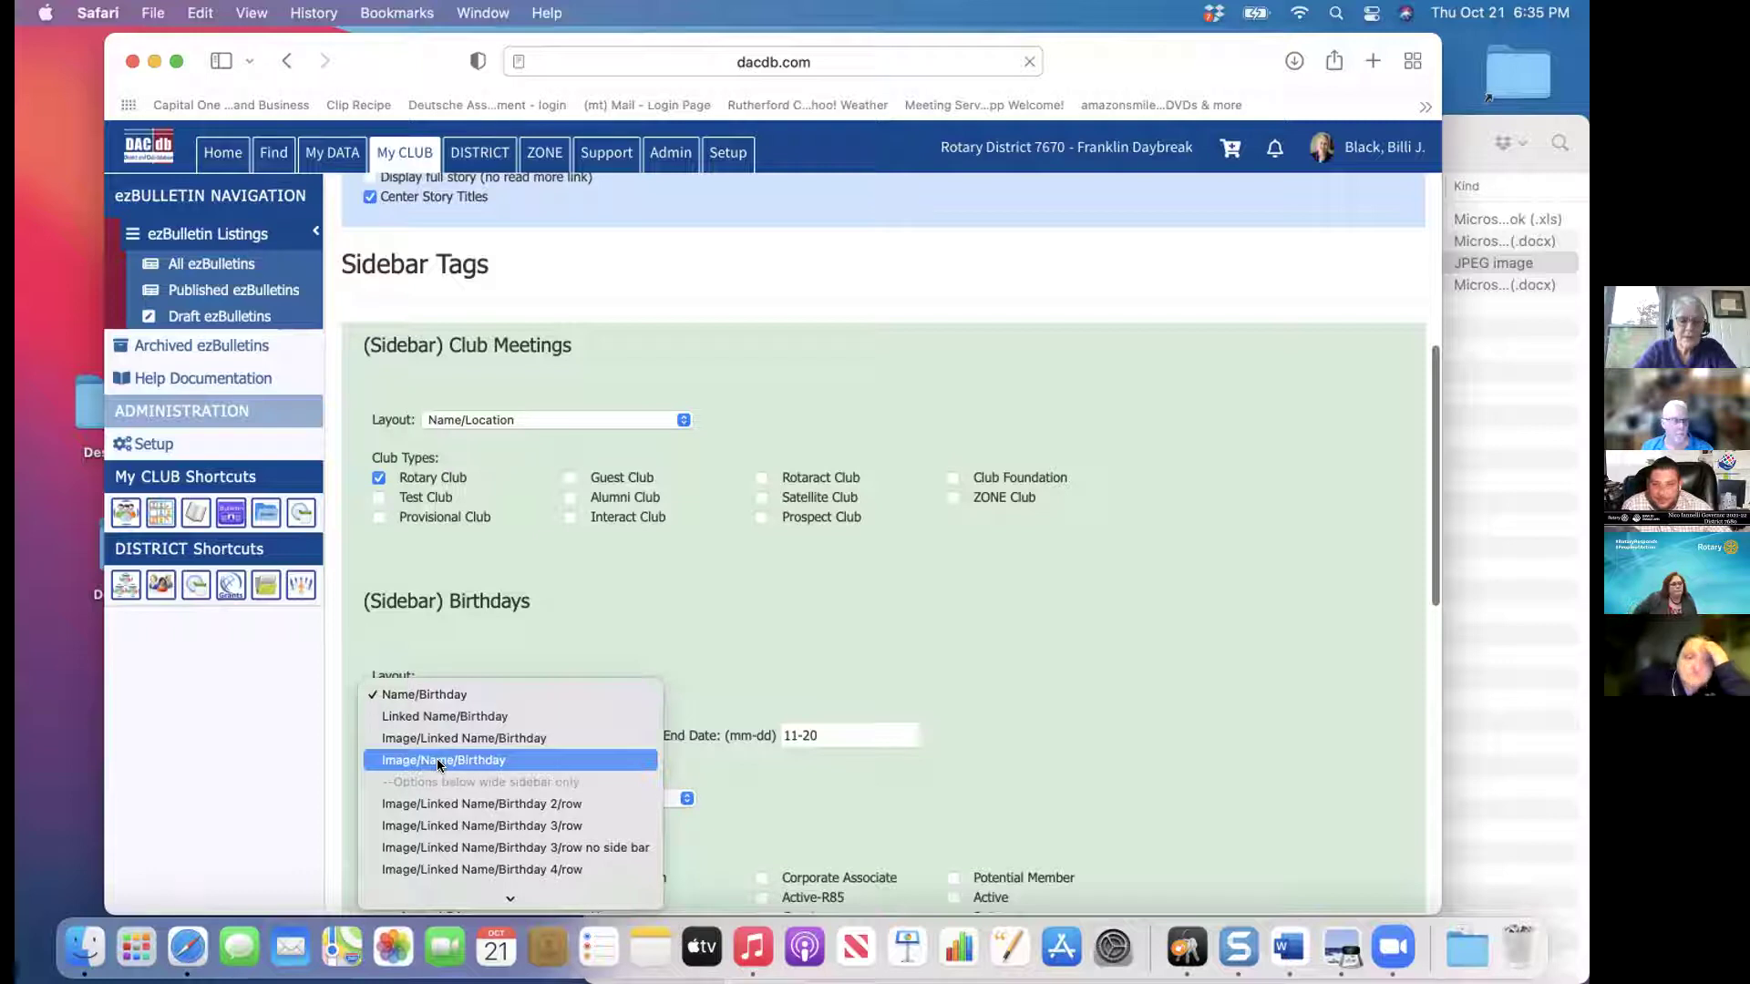
click(438, 760)
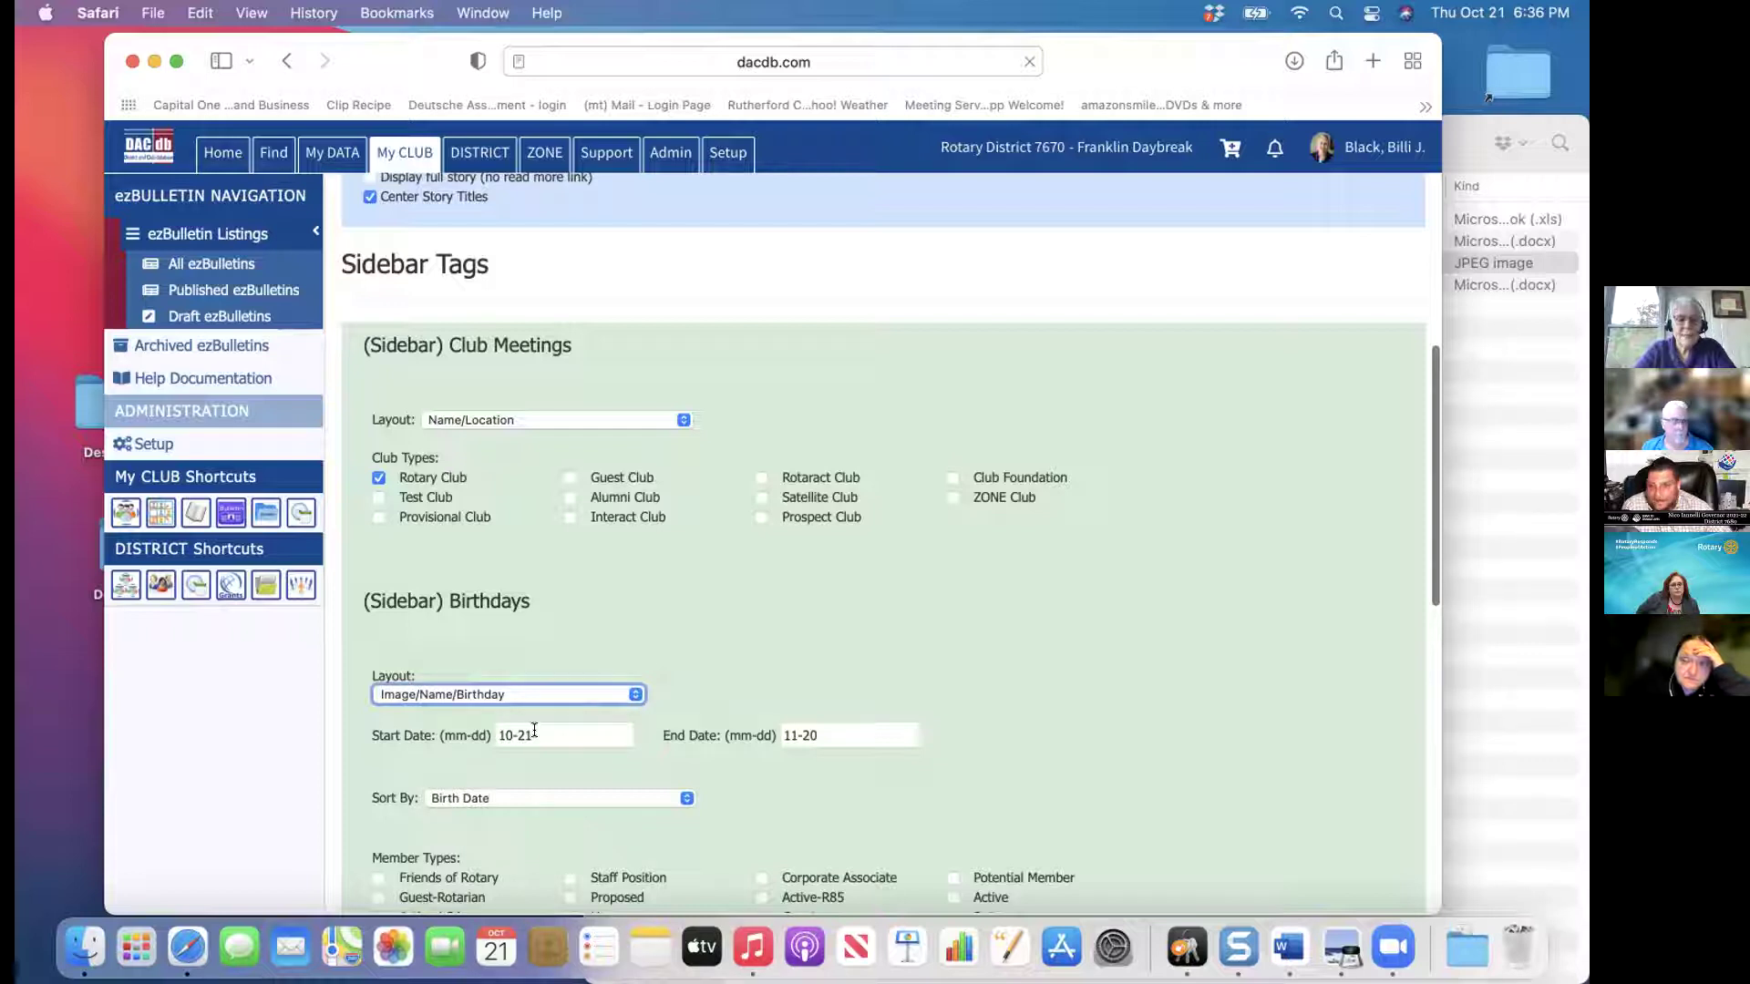
click(834, 733)
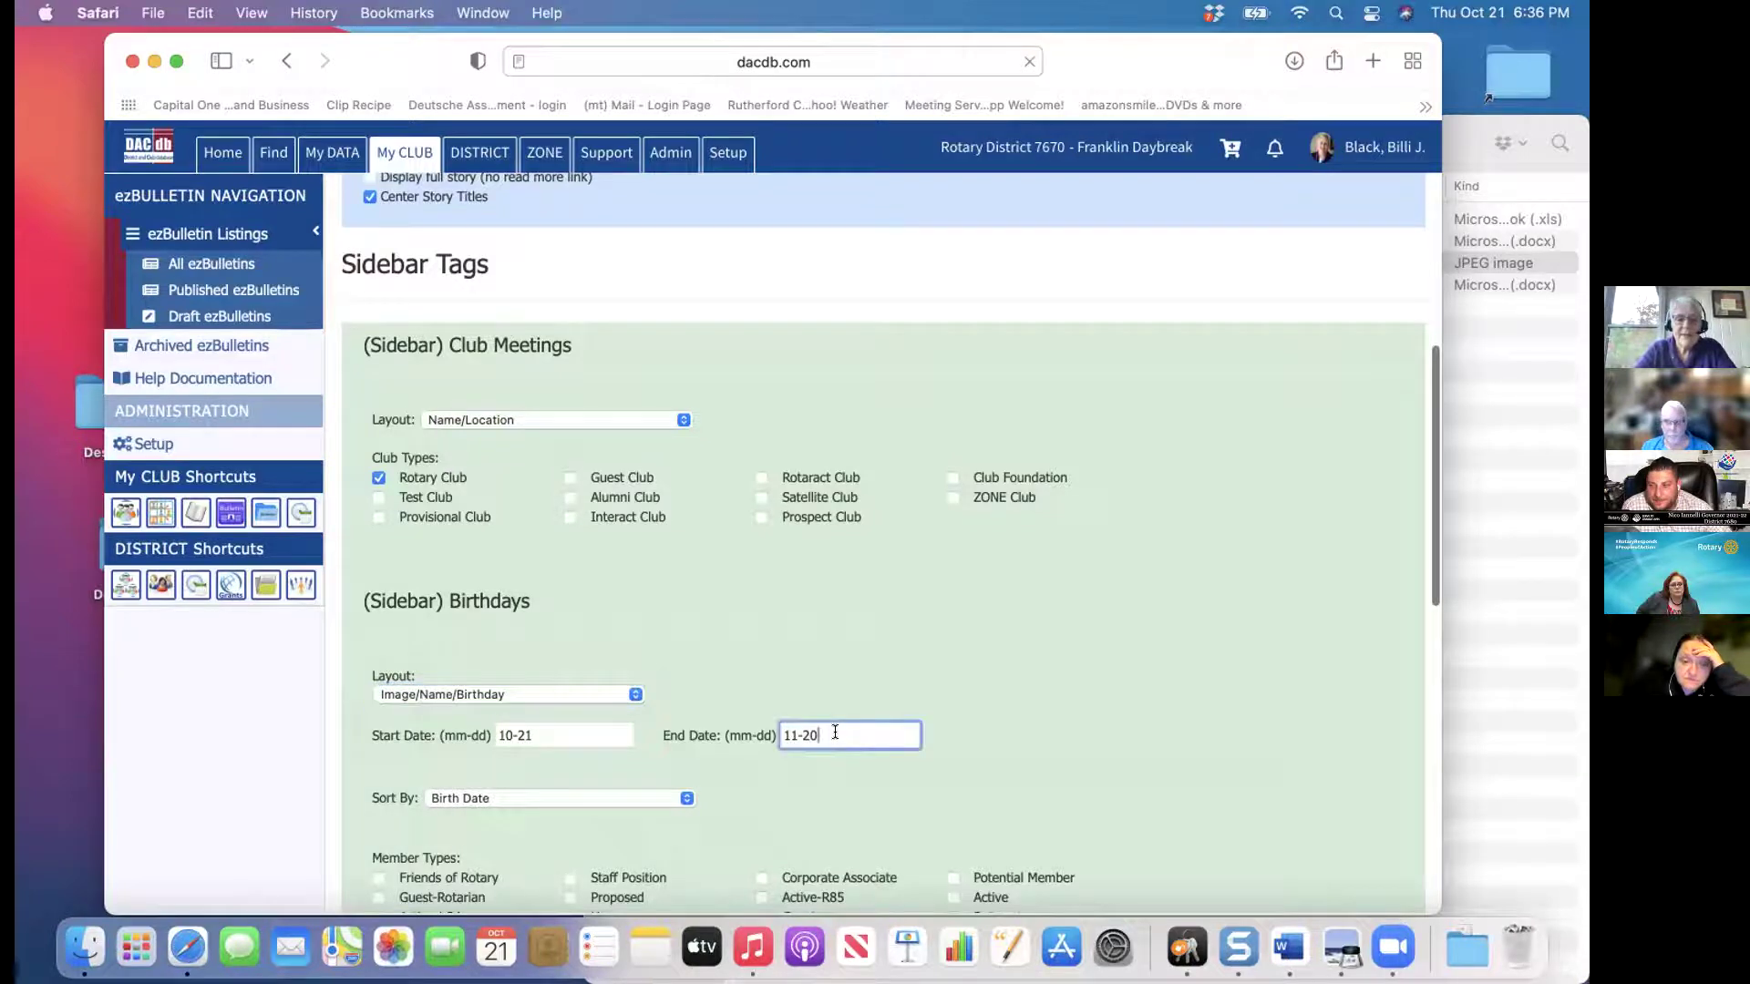
key(BackSpace)
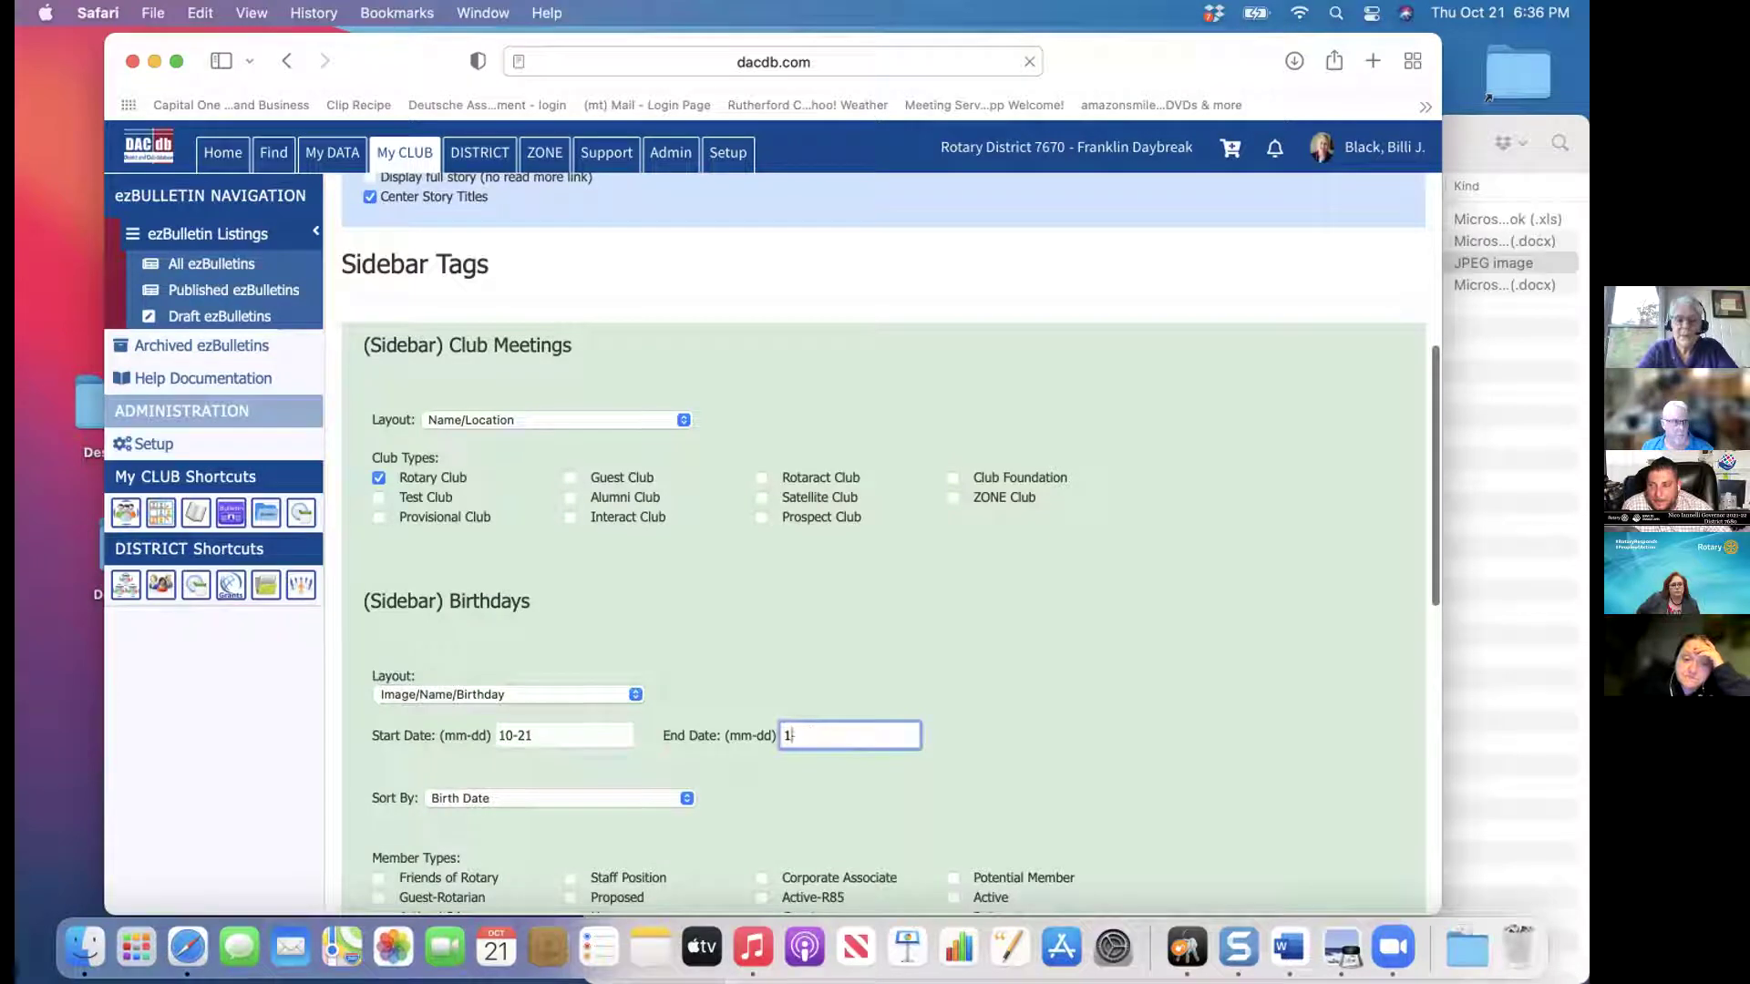
text(10/28)
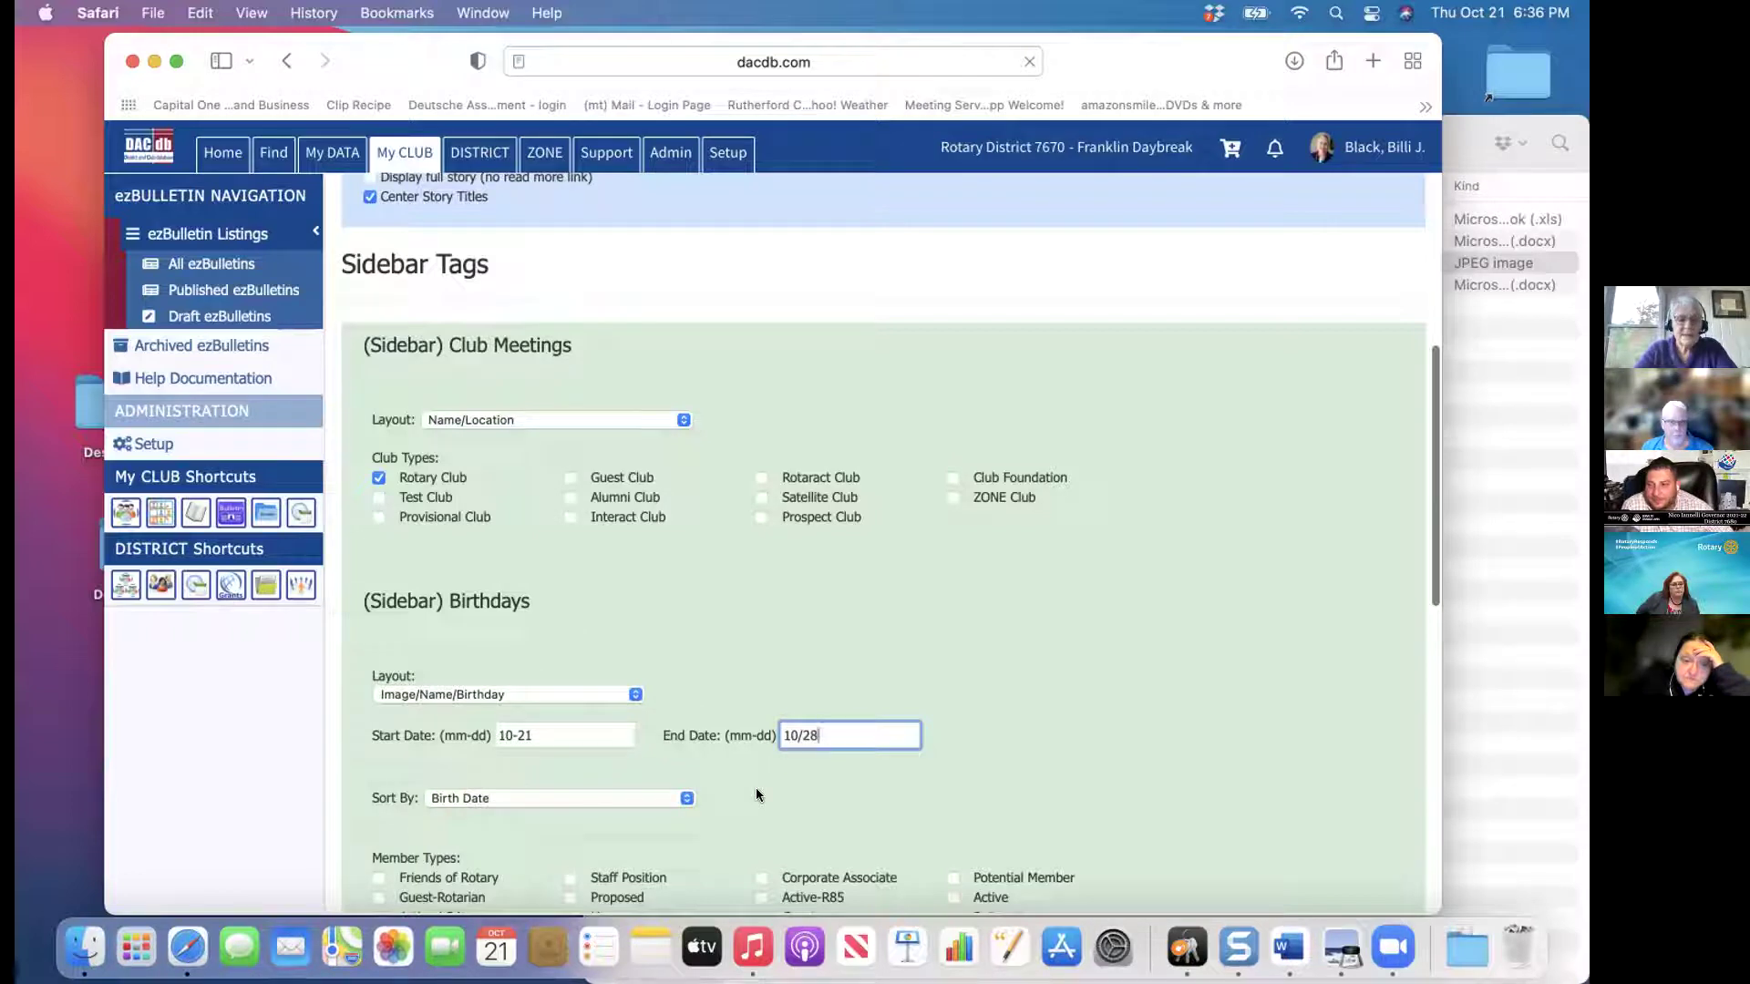
click(838, 820)
scroll(839, 820, down, 3)
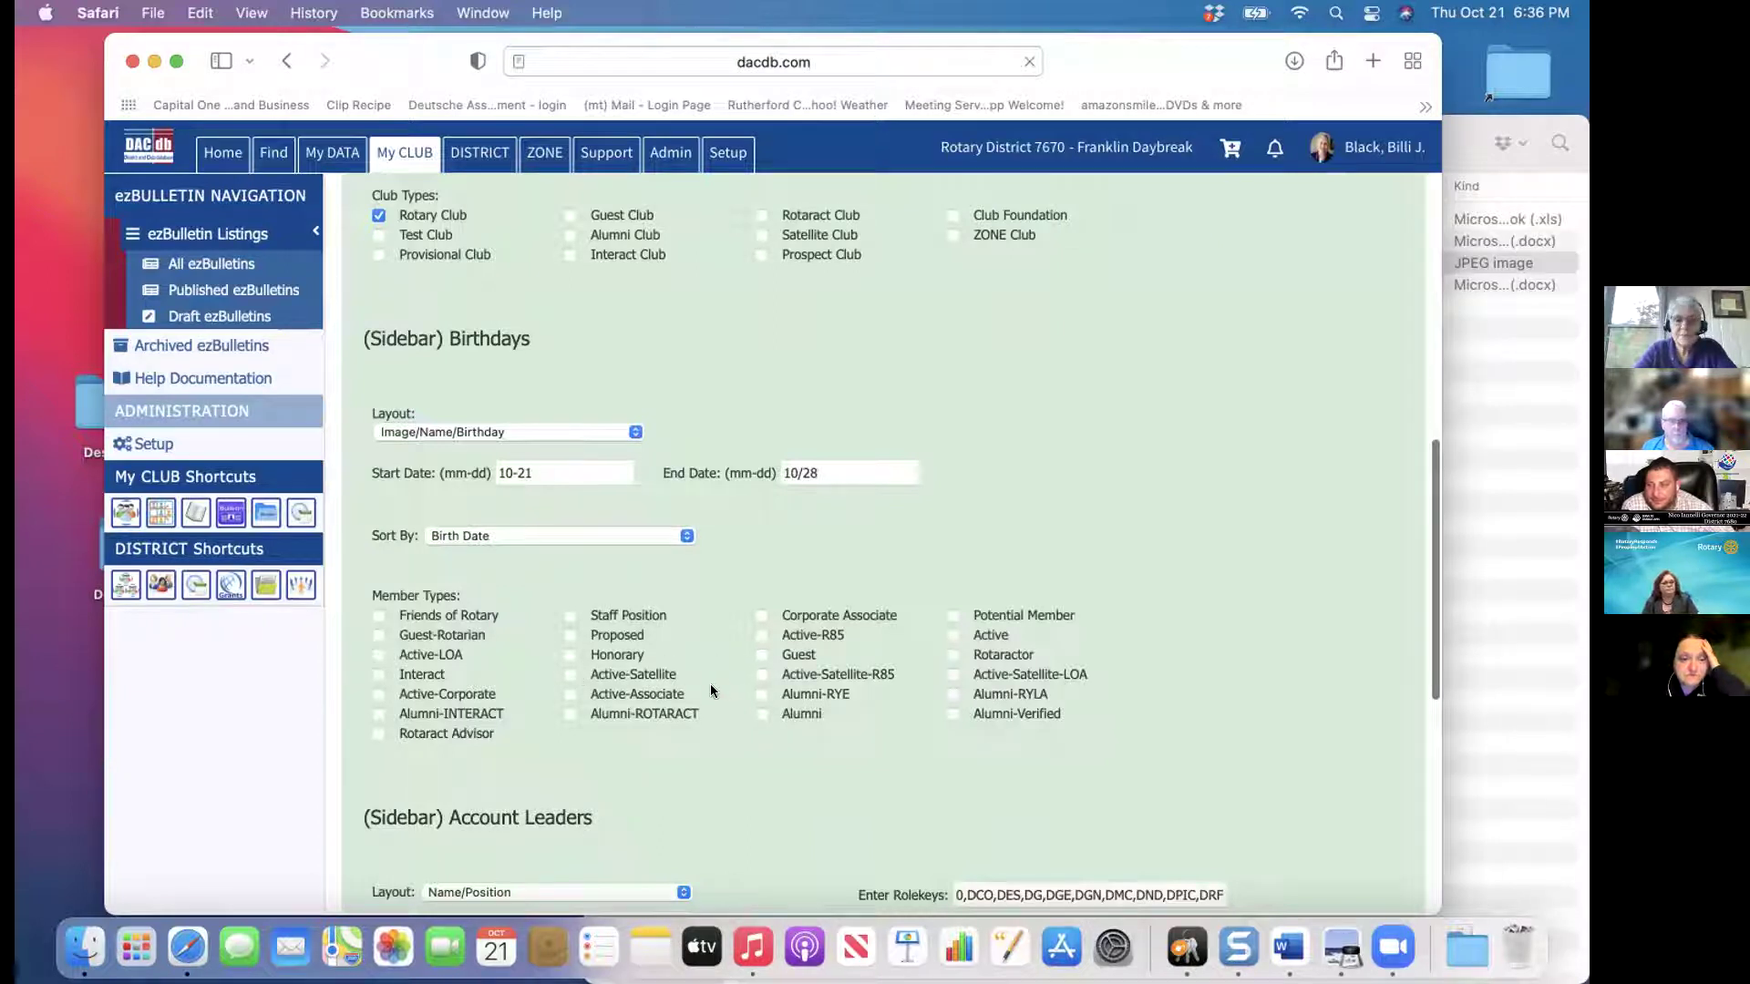
Include both Active-R85 and Active member types in the sidebar birthdays
click(760, 633)
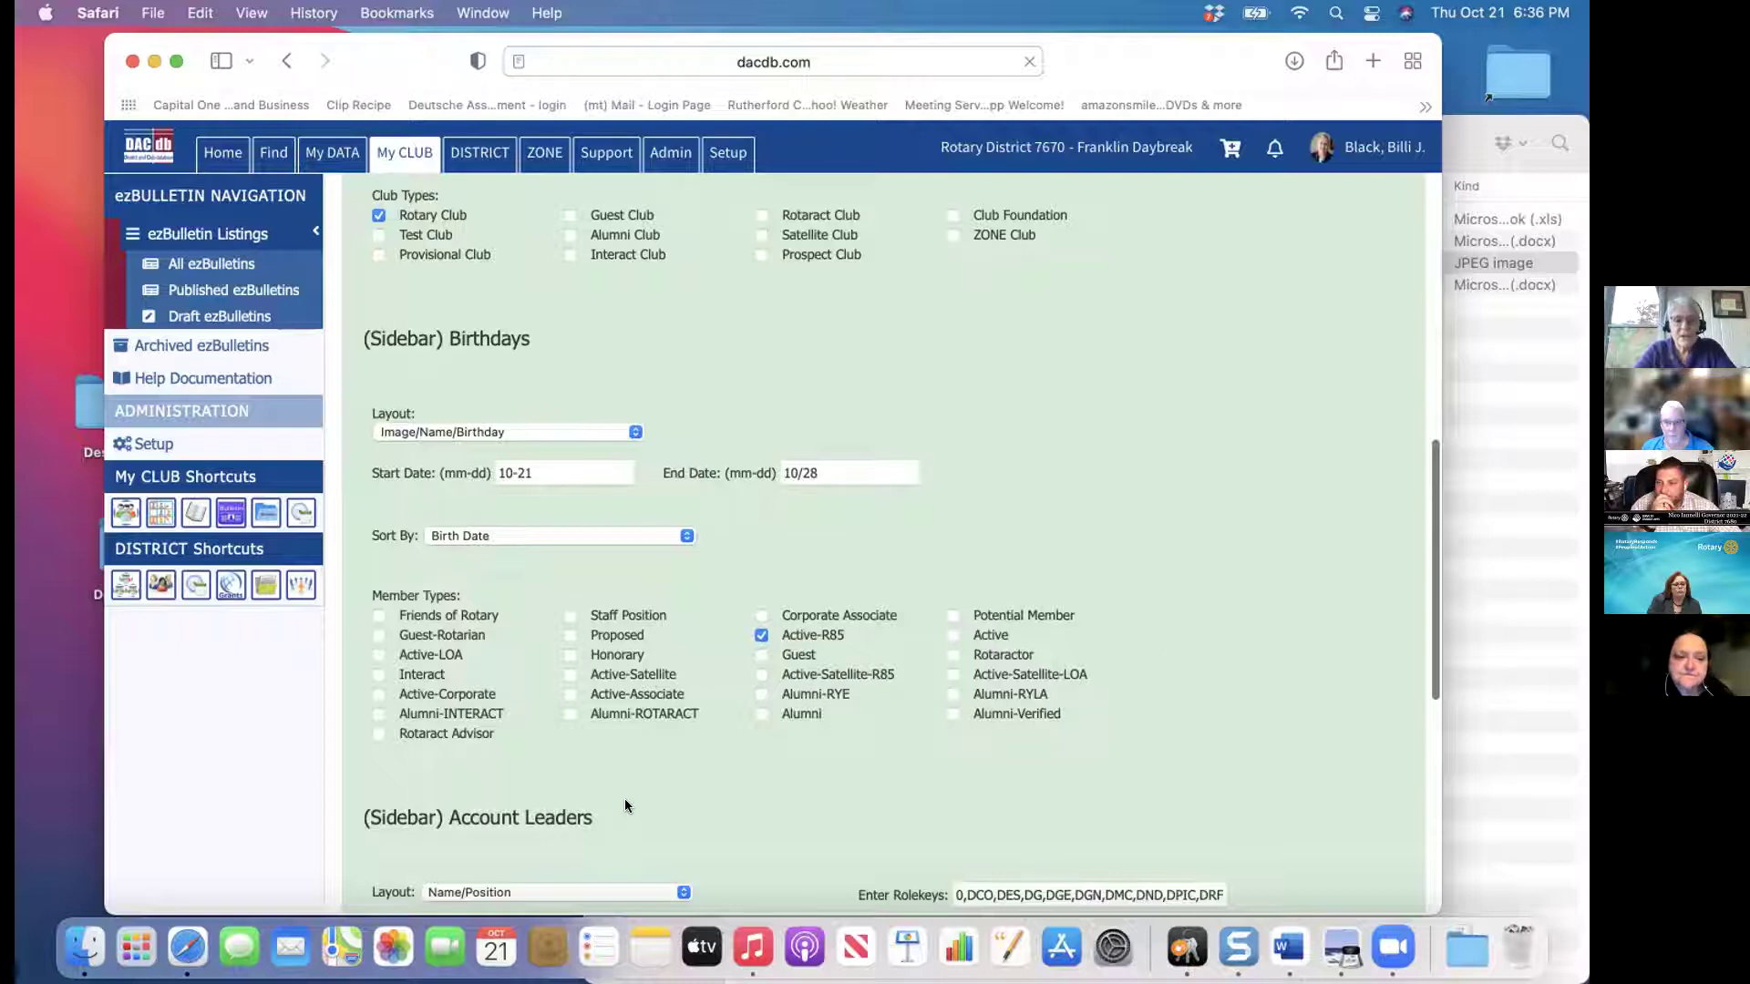
scroll(625, 799, down, 3)
click(952, 504)
scroll(882, 547, down, 5)
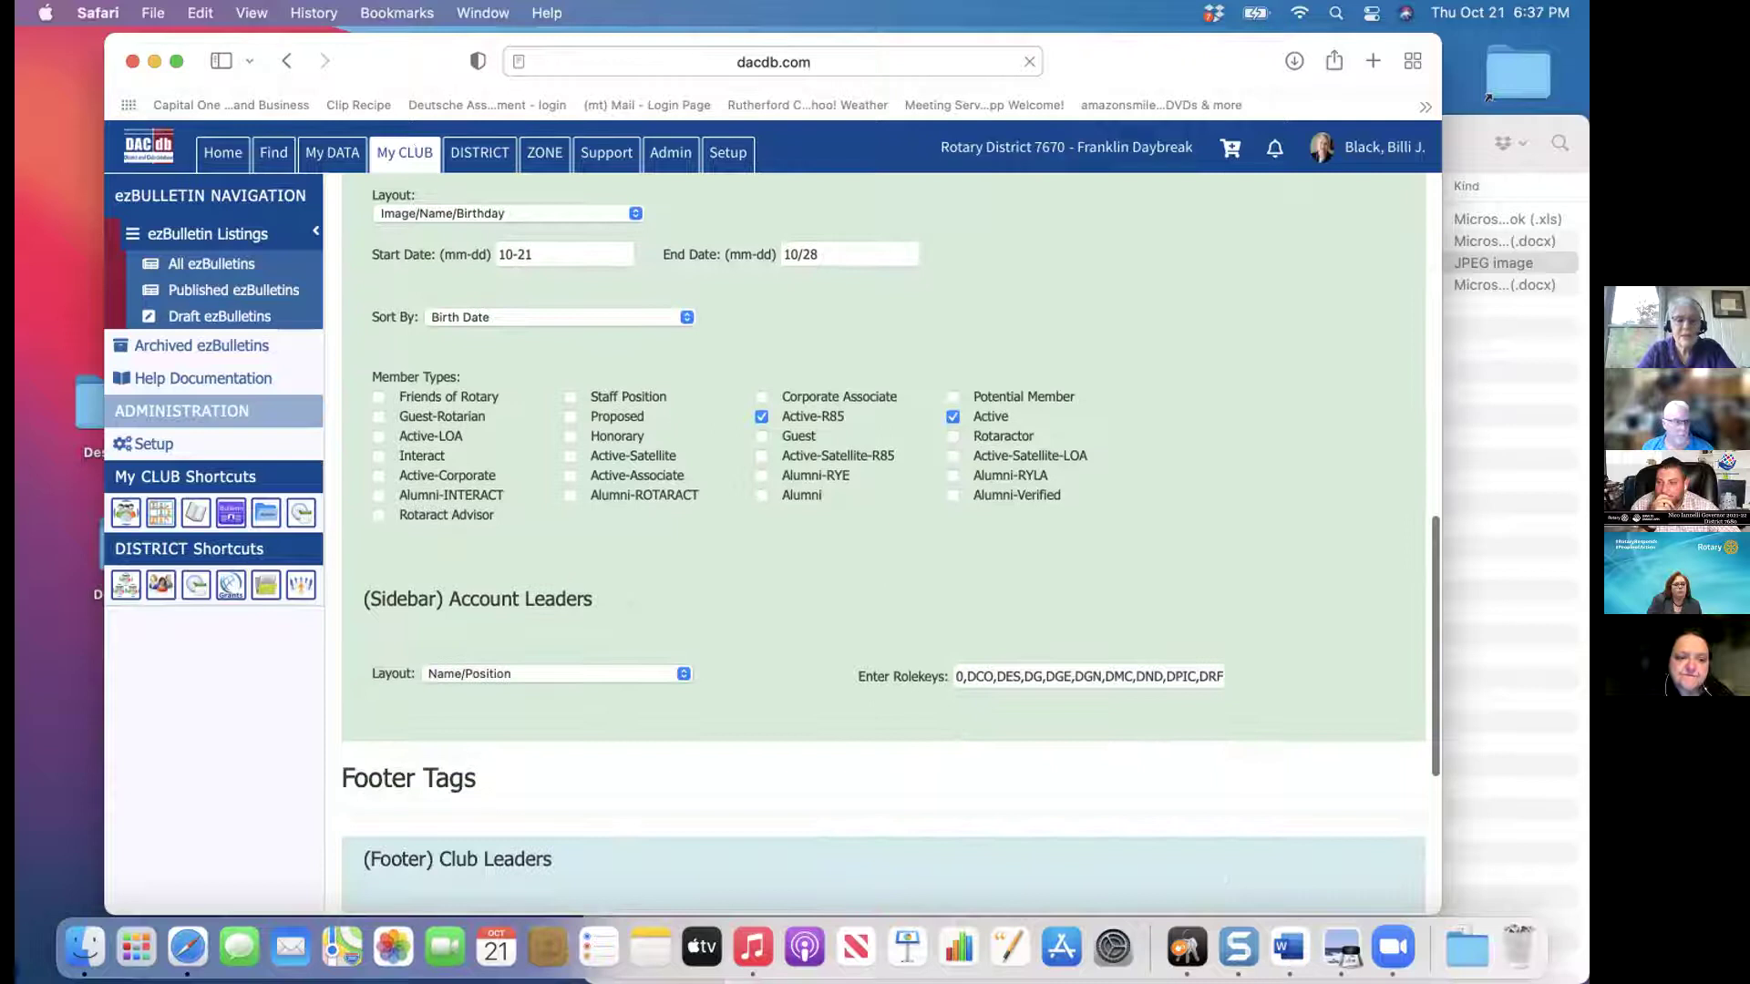
scroll(882, 547, down, 1)
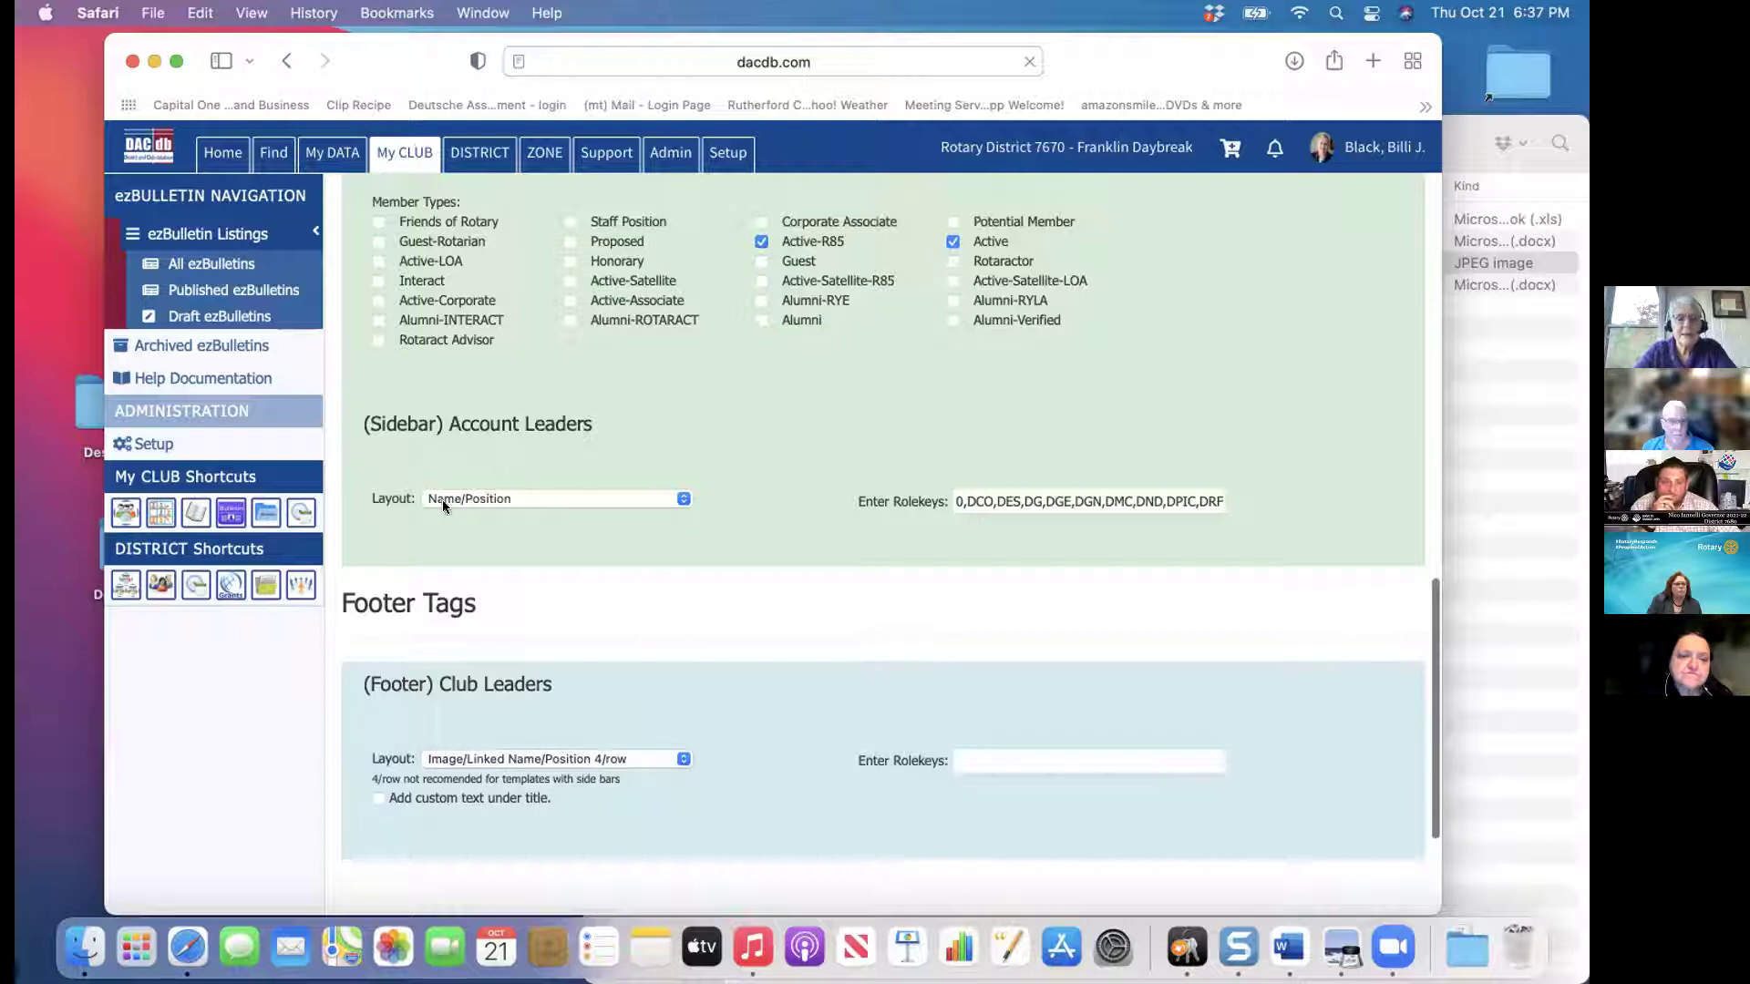
Give sidebar Account Leaders the Image/Name/Position layout with rolekeys P, PE, S, T, DG, DGE
click(682, 499)
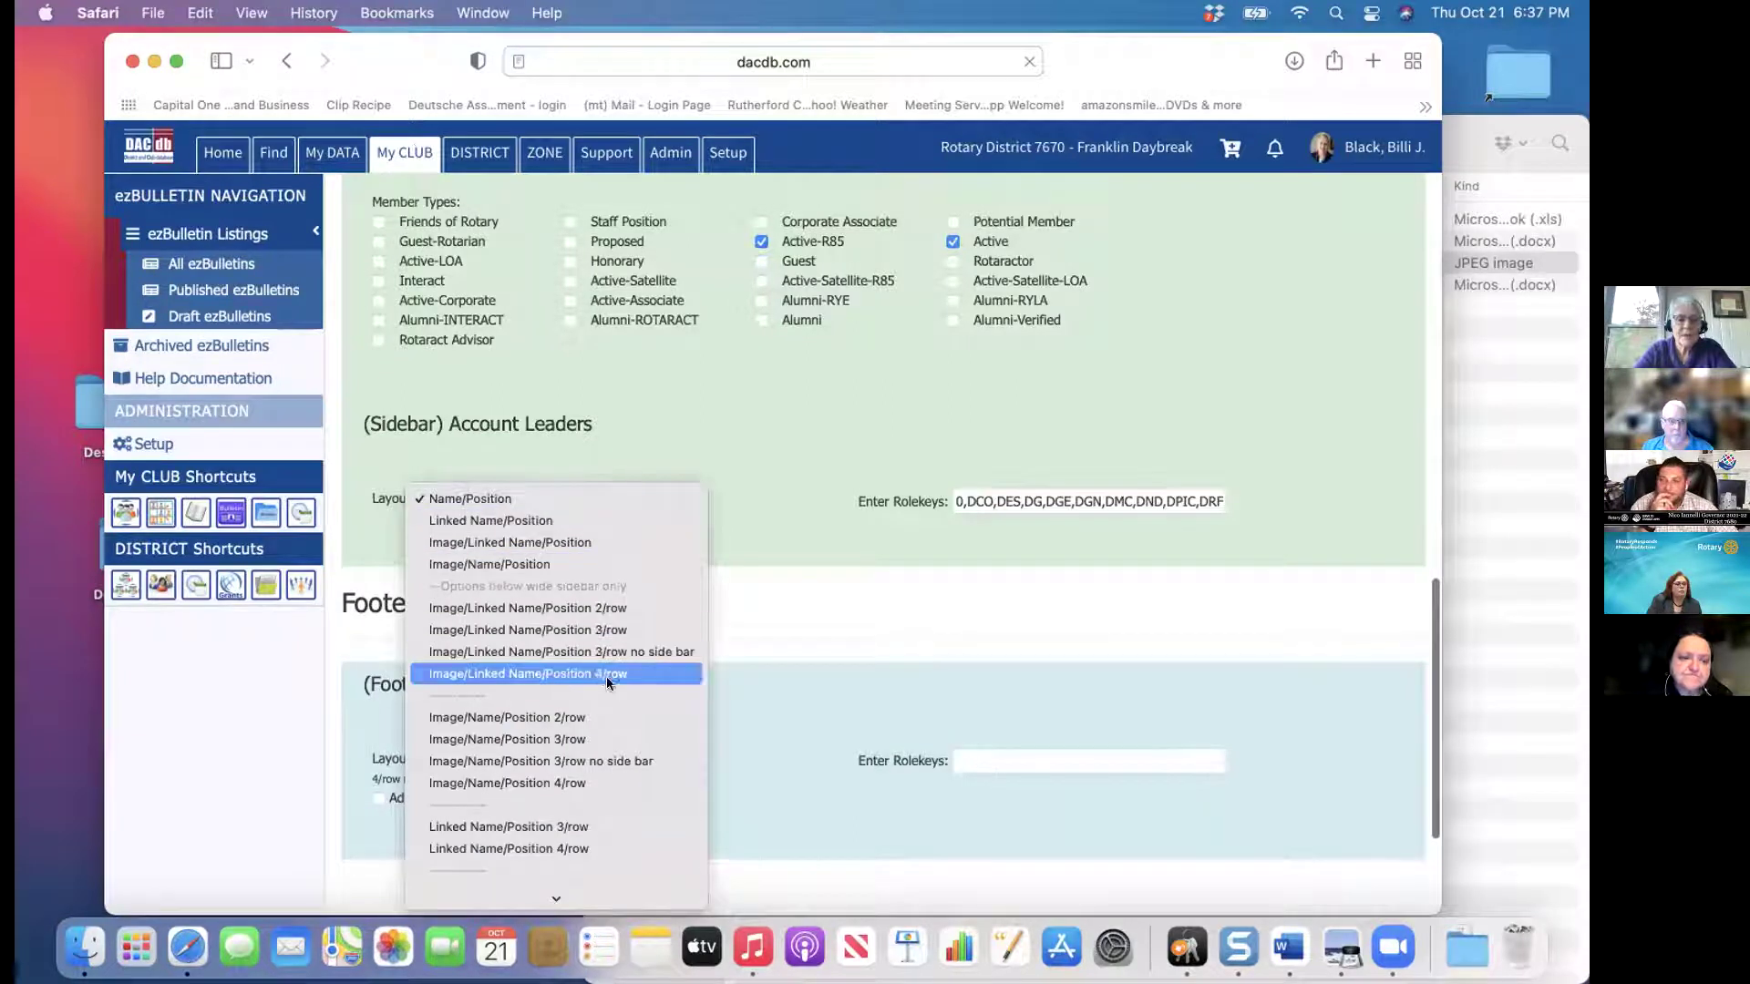
click(573, 563)
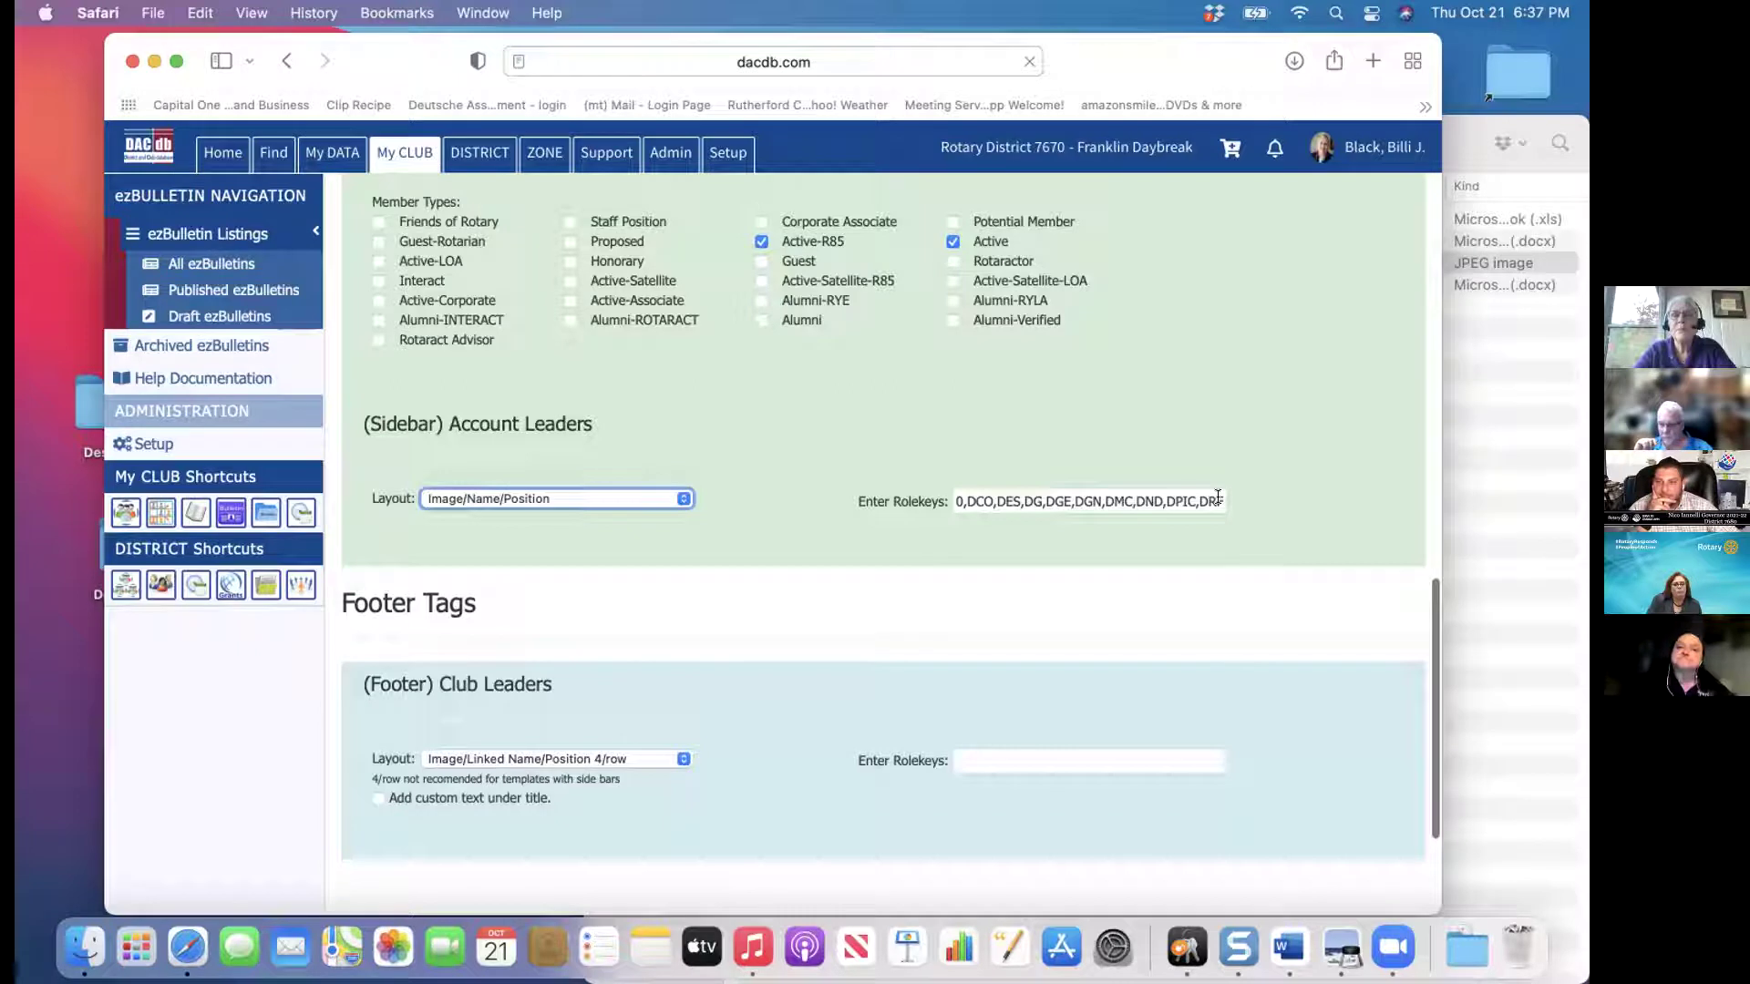
drag(1218, 496, 893, 502)
click(876, 503)
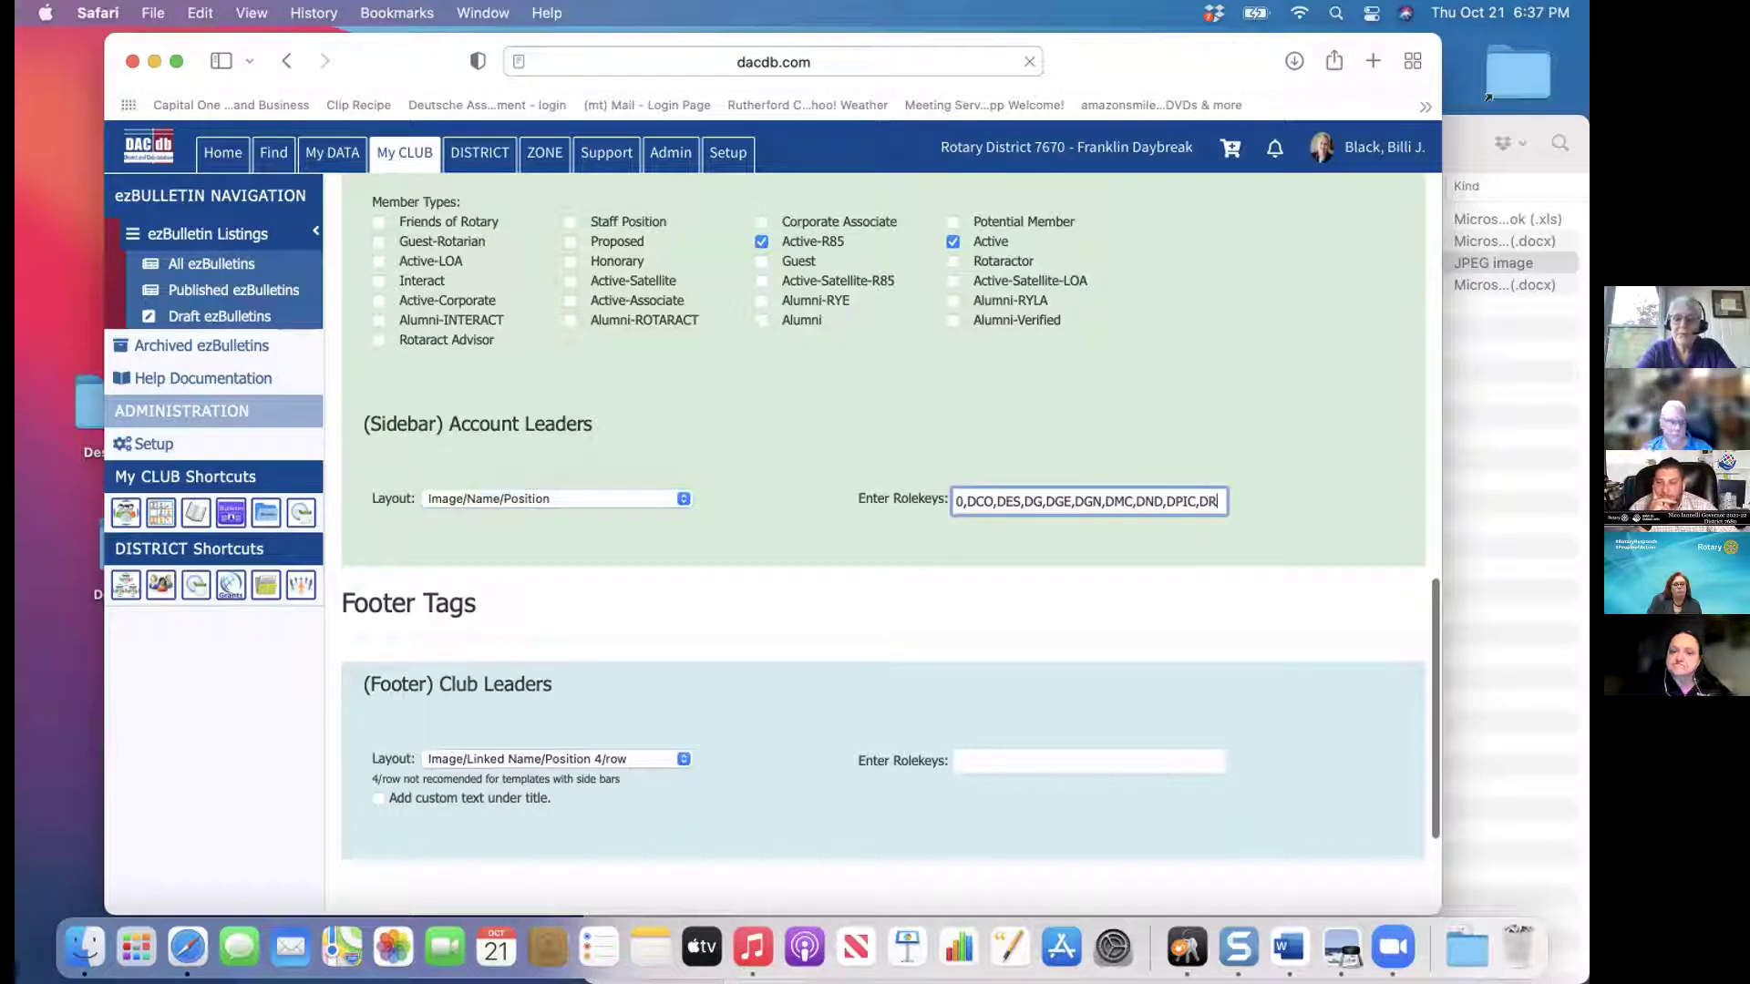
triple_click(968, 492)
key(BackSpace)
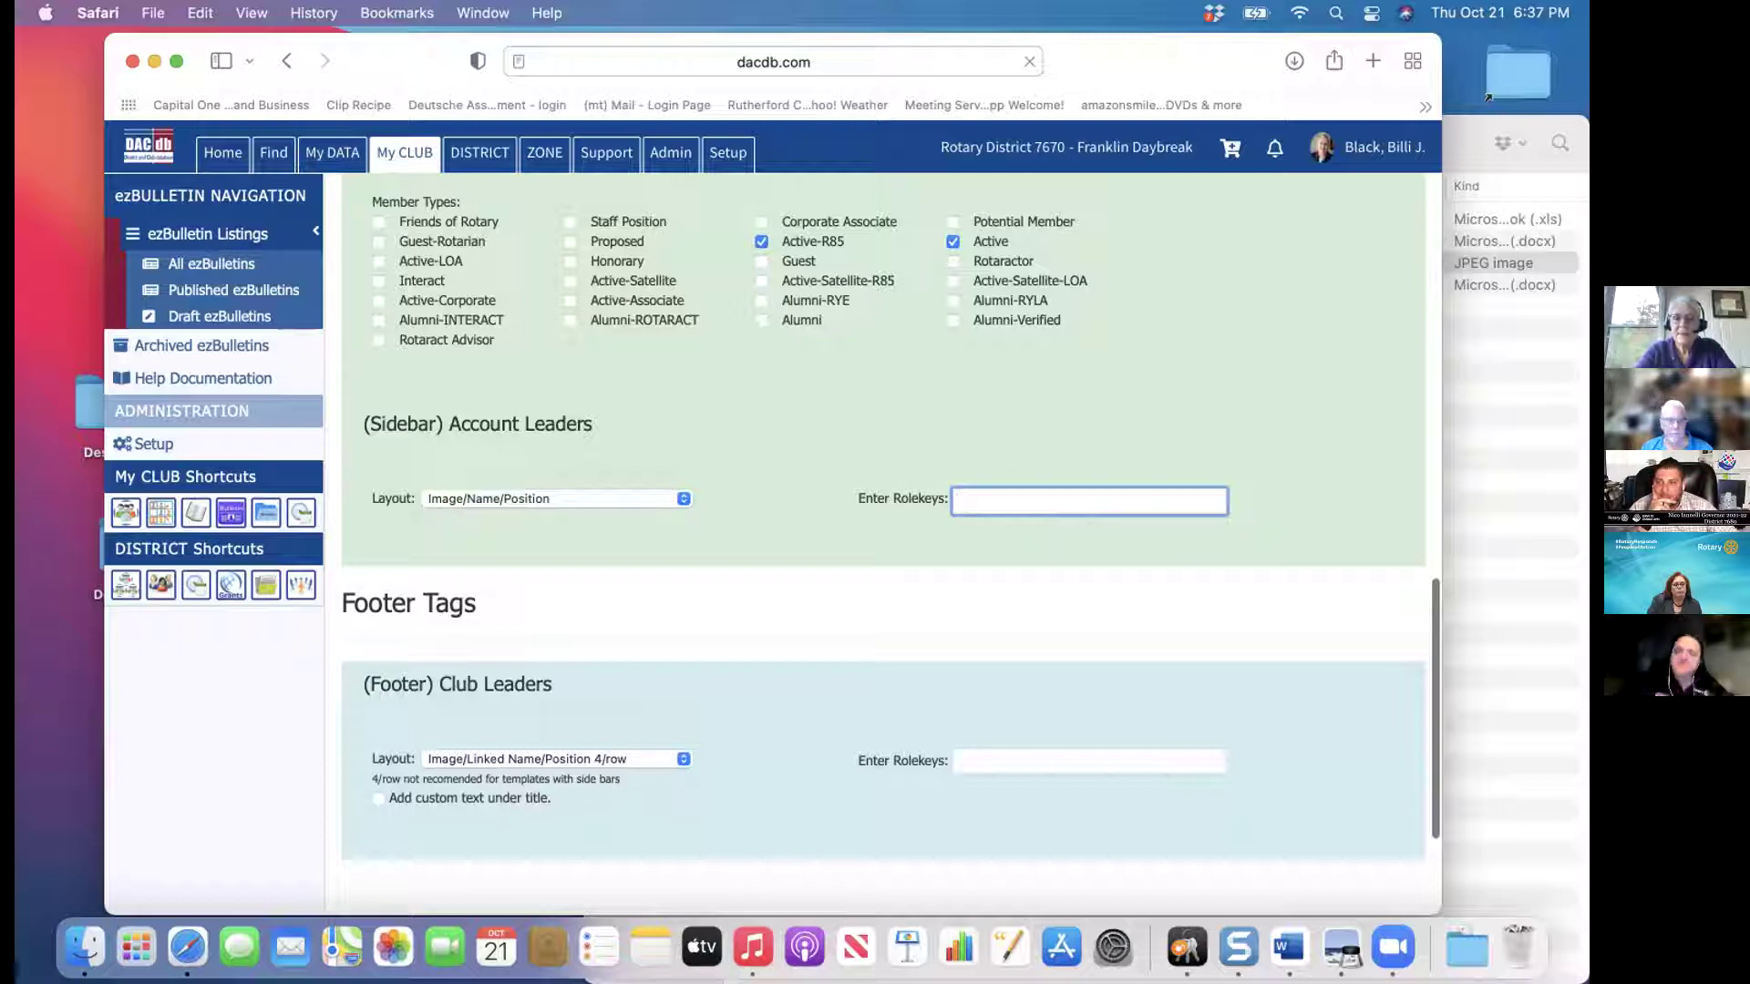
text(p)
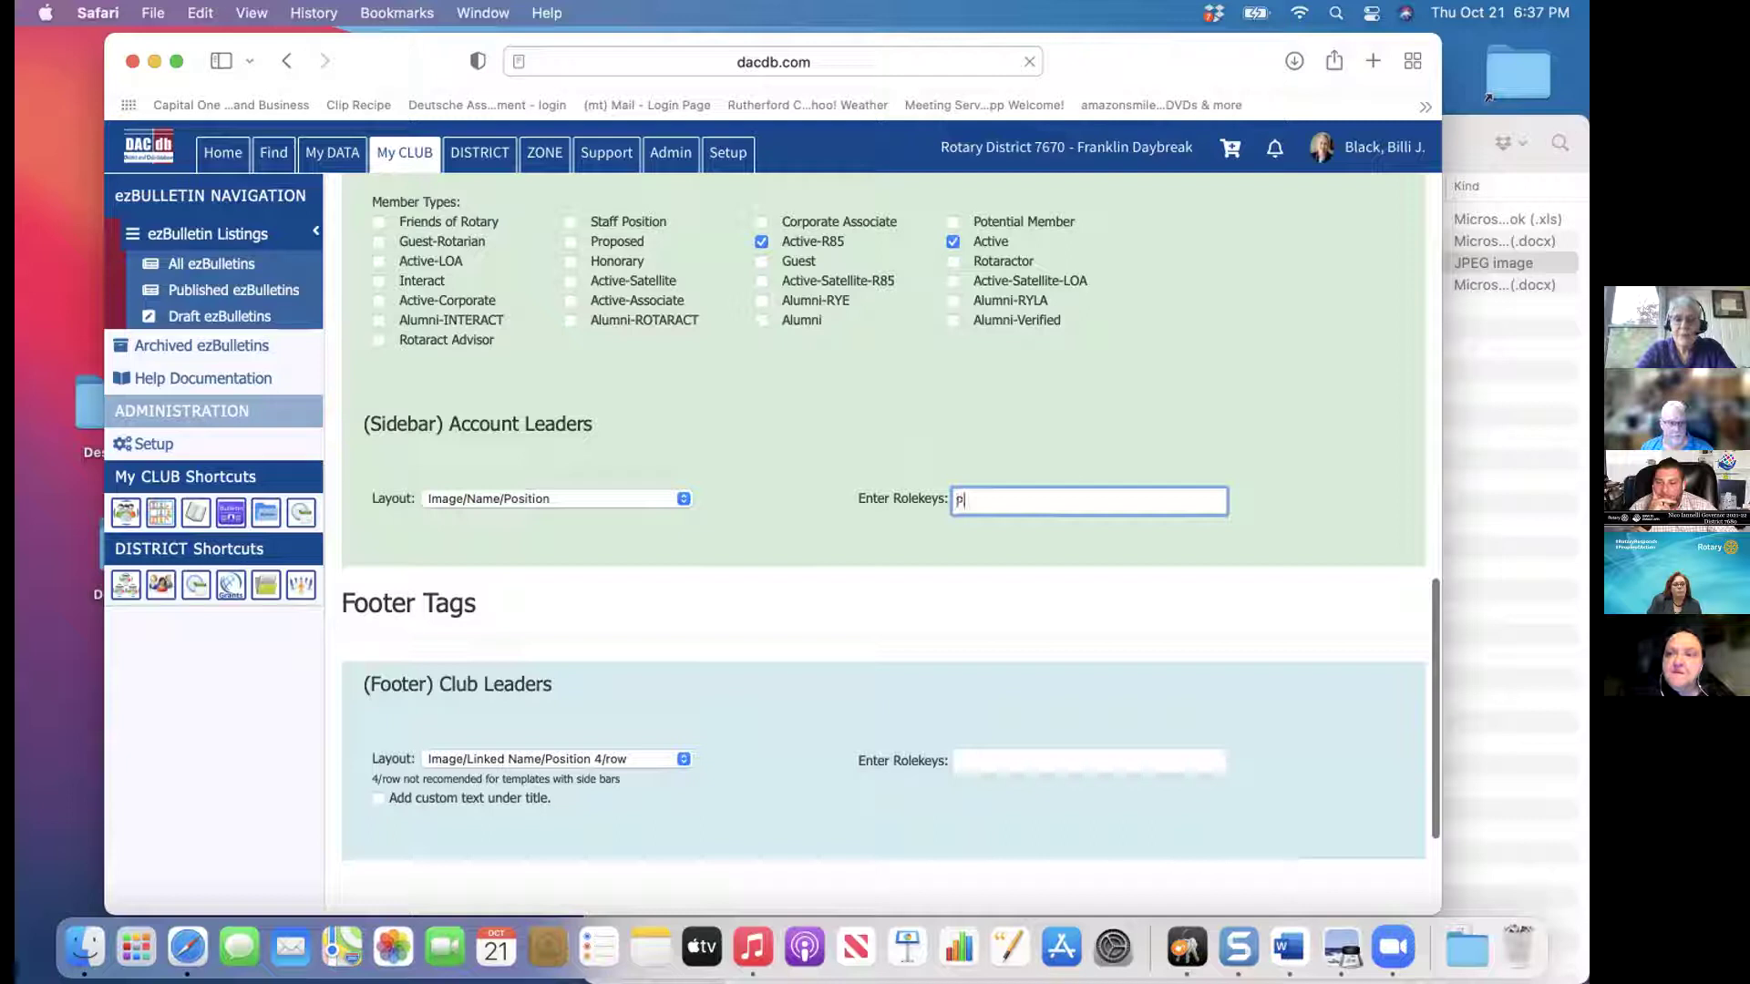
text(, )
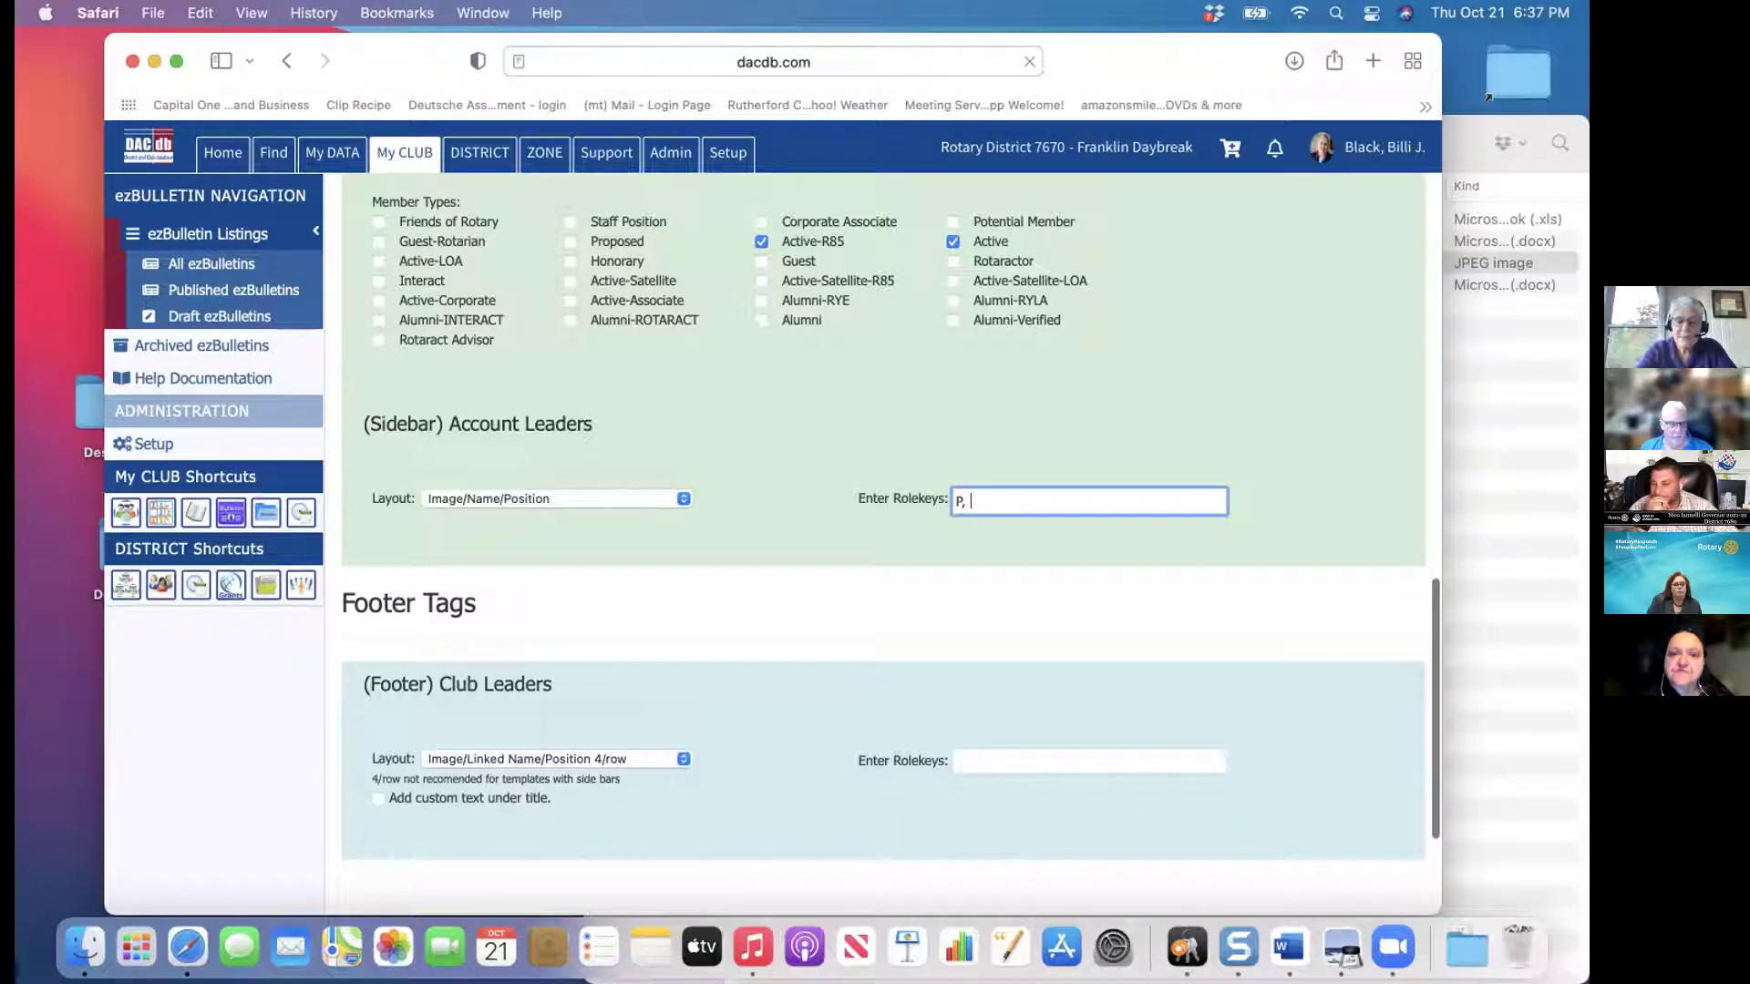
text(PE)
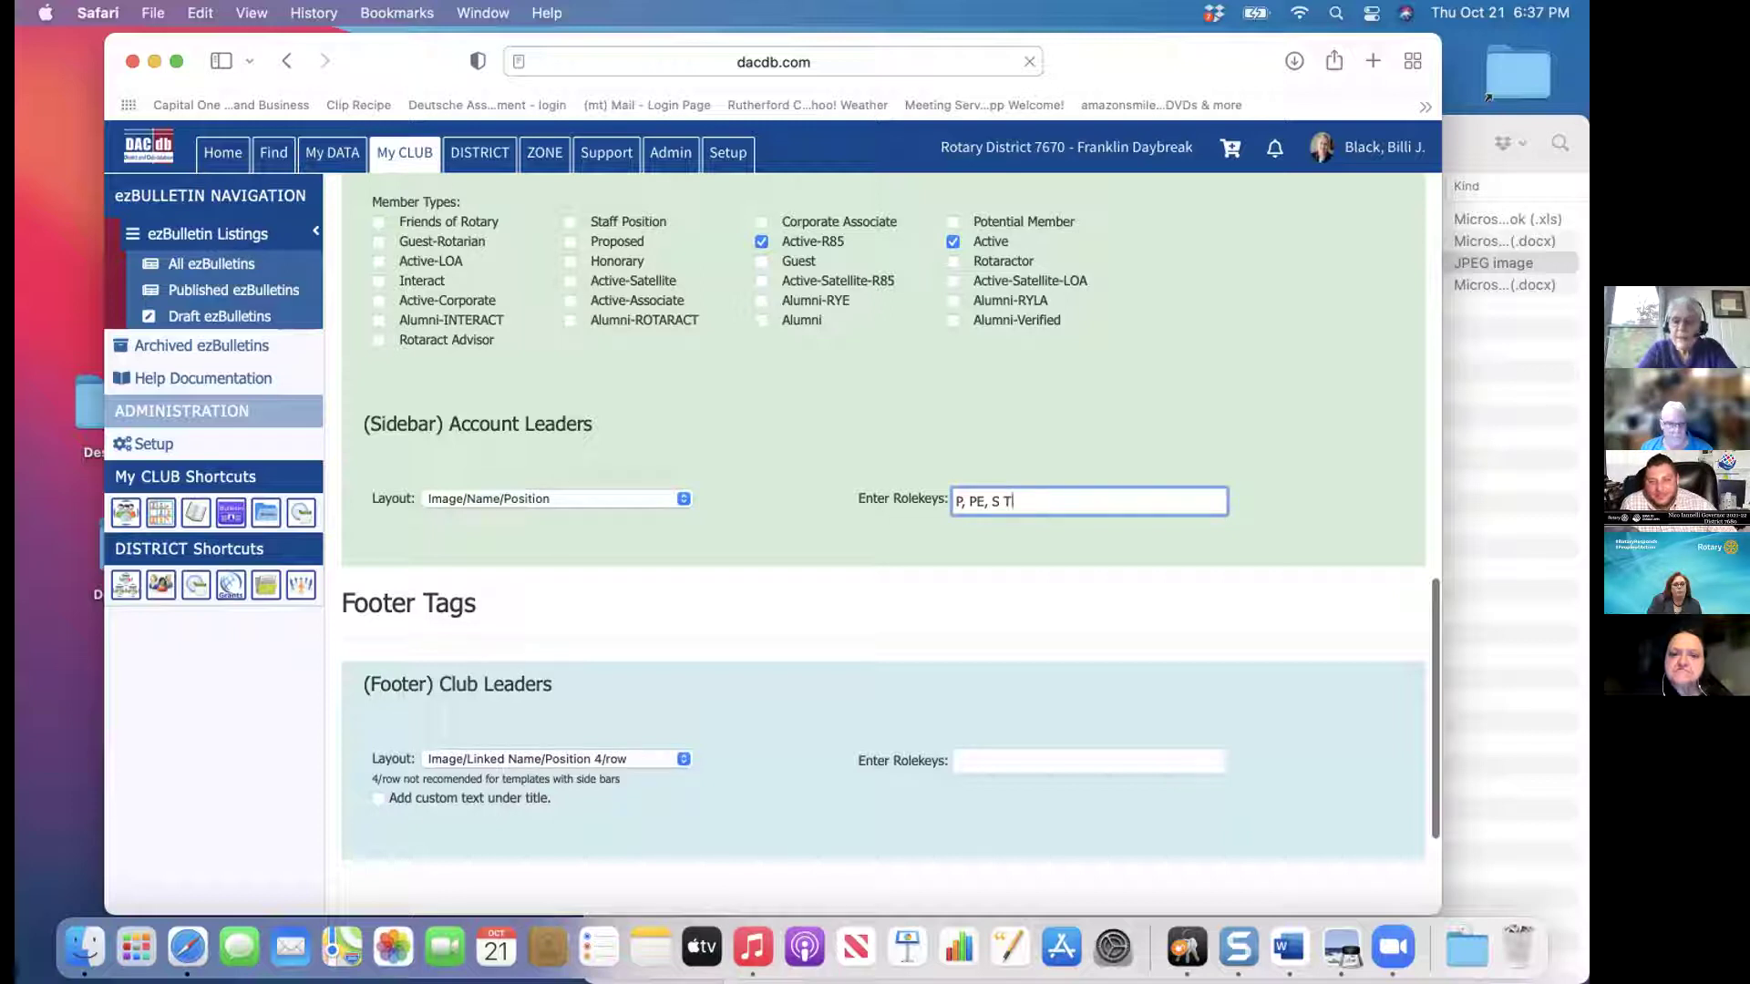
text(,)
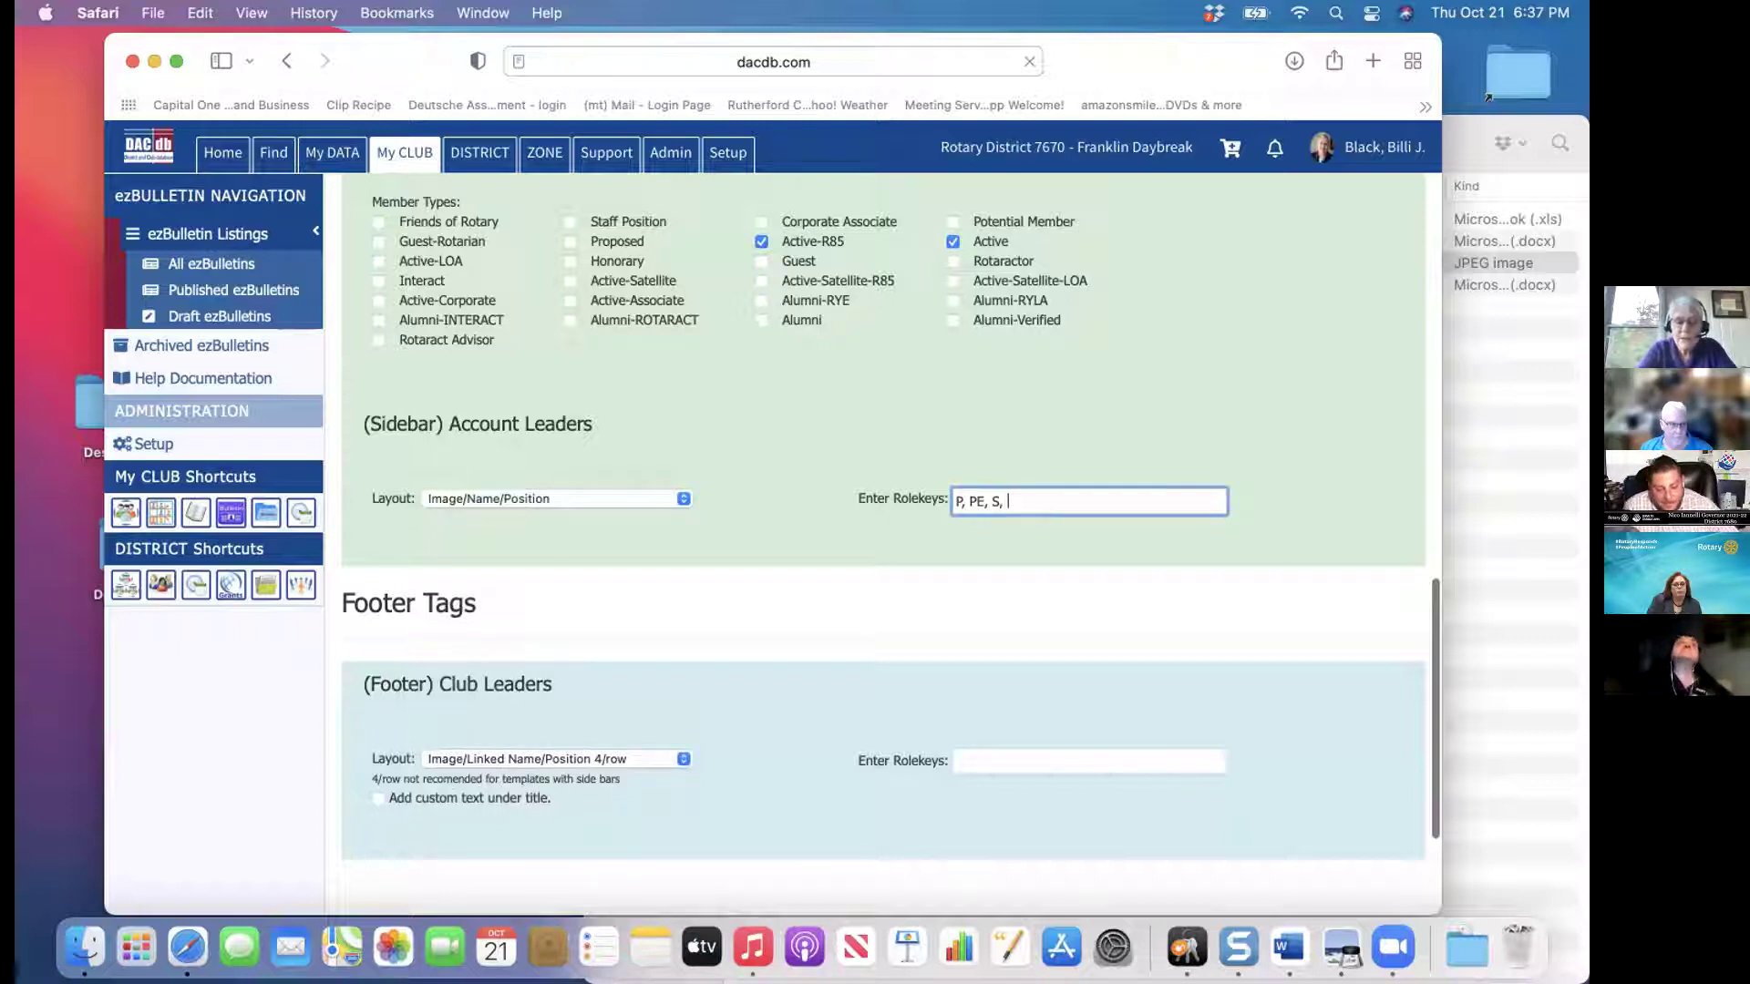
text( T)
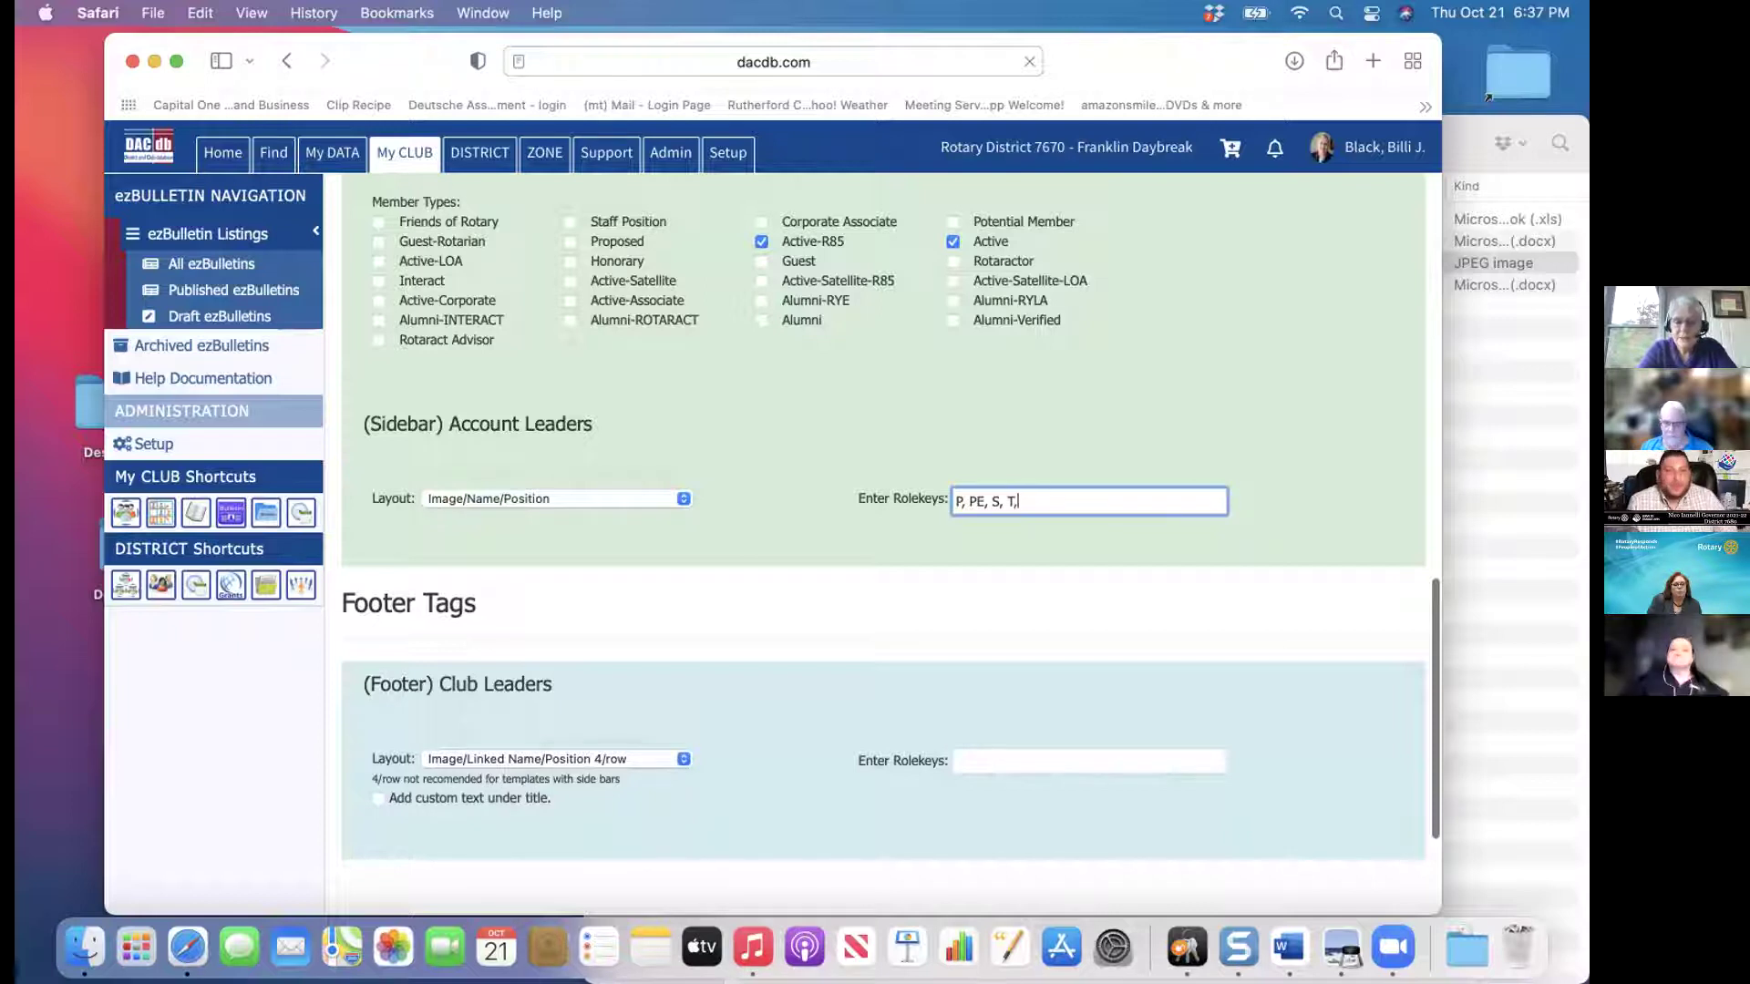
text(, DG)
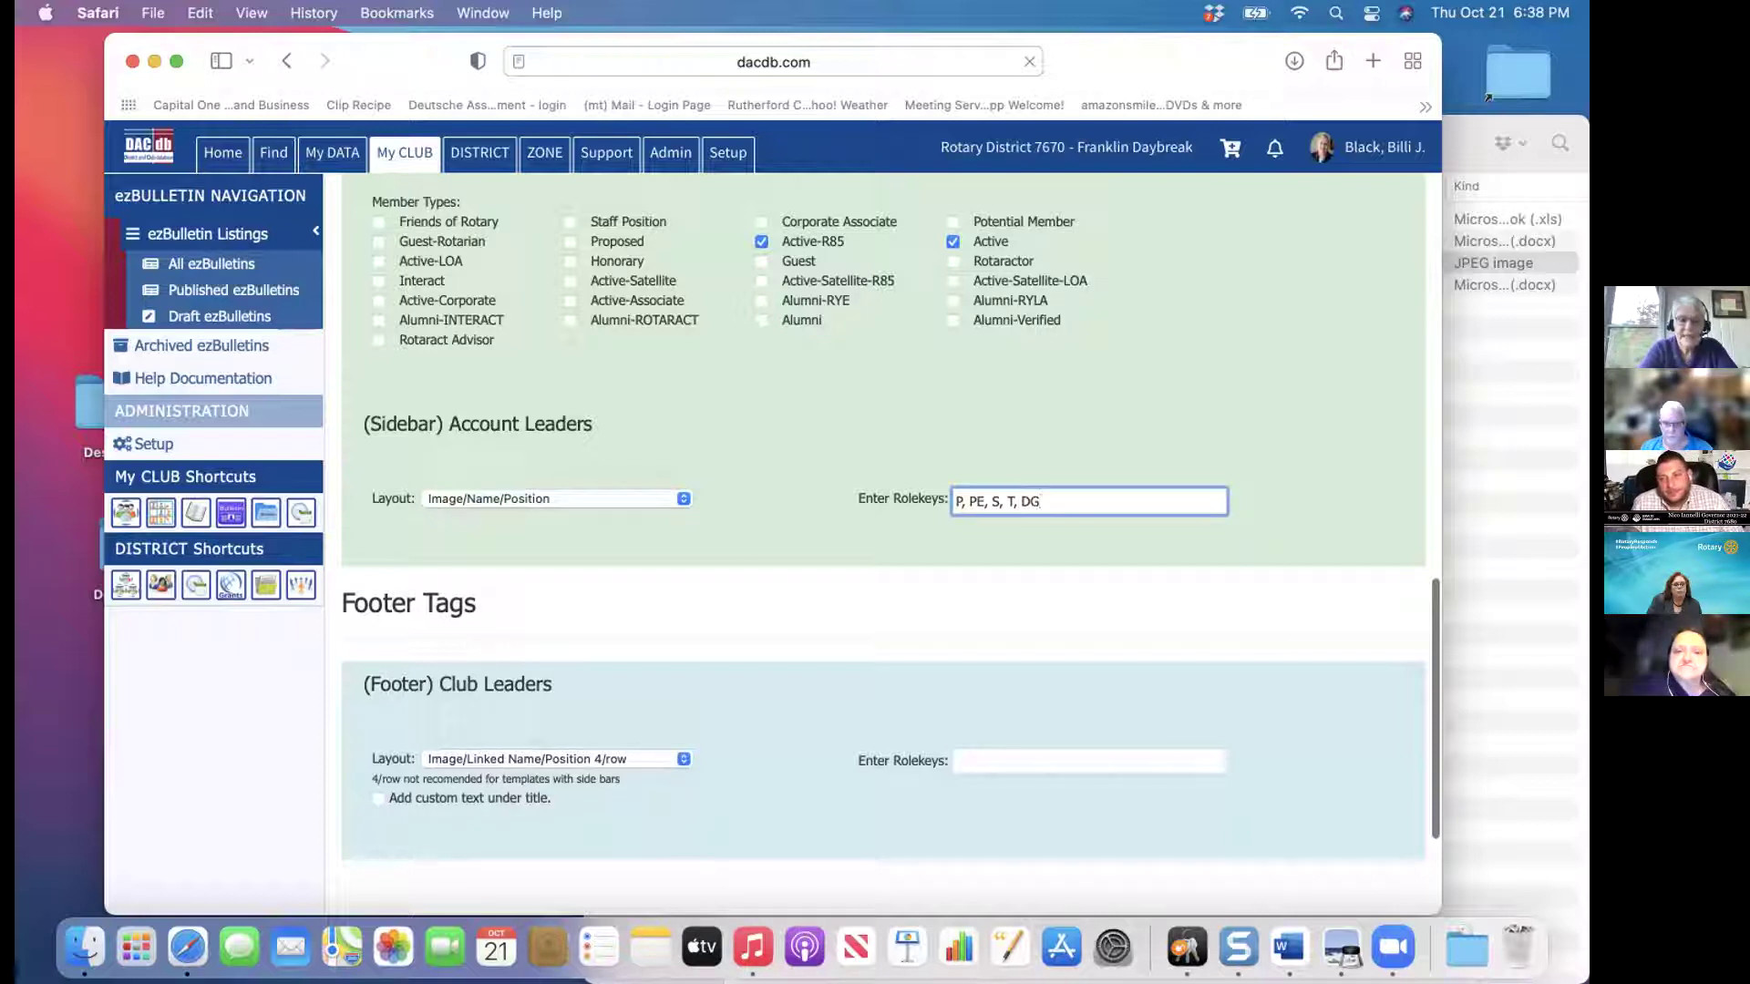
text(, DGE)
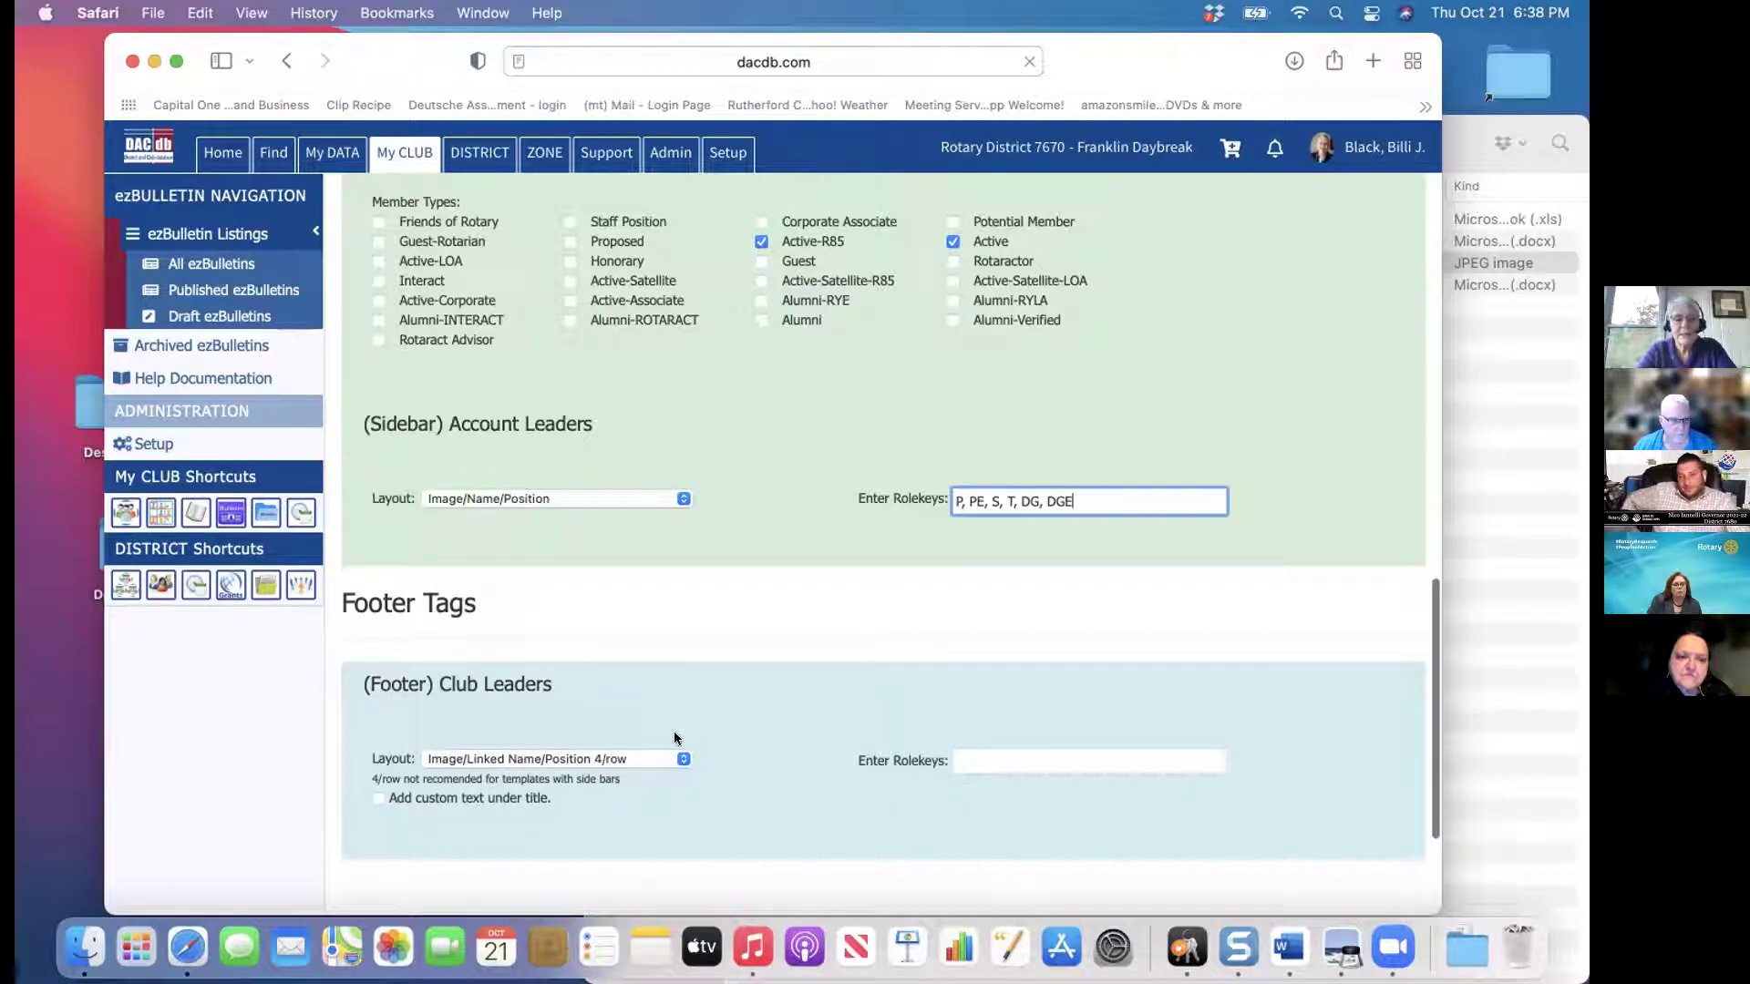
click(1298, 350)
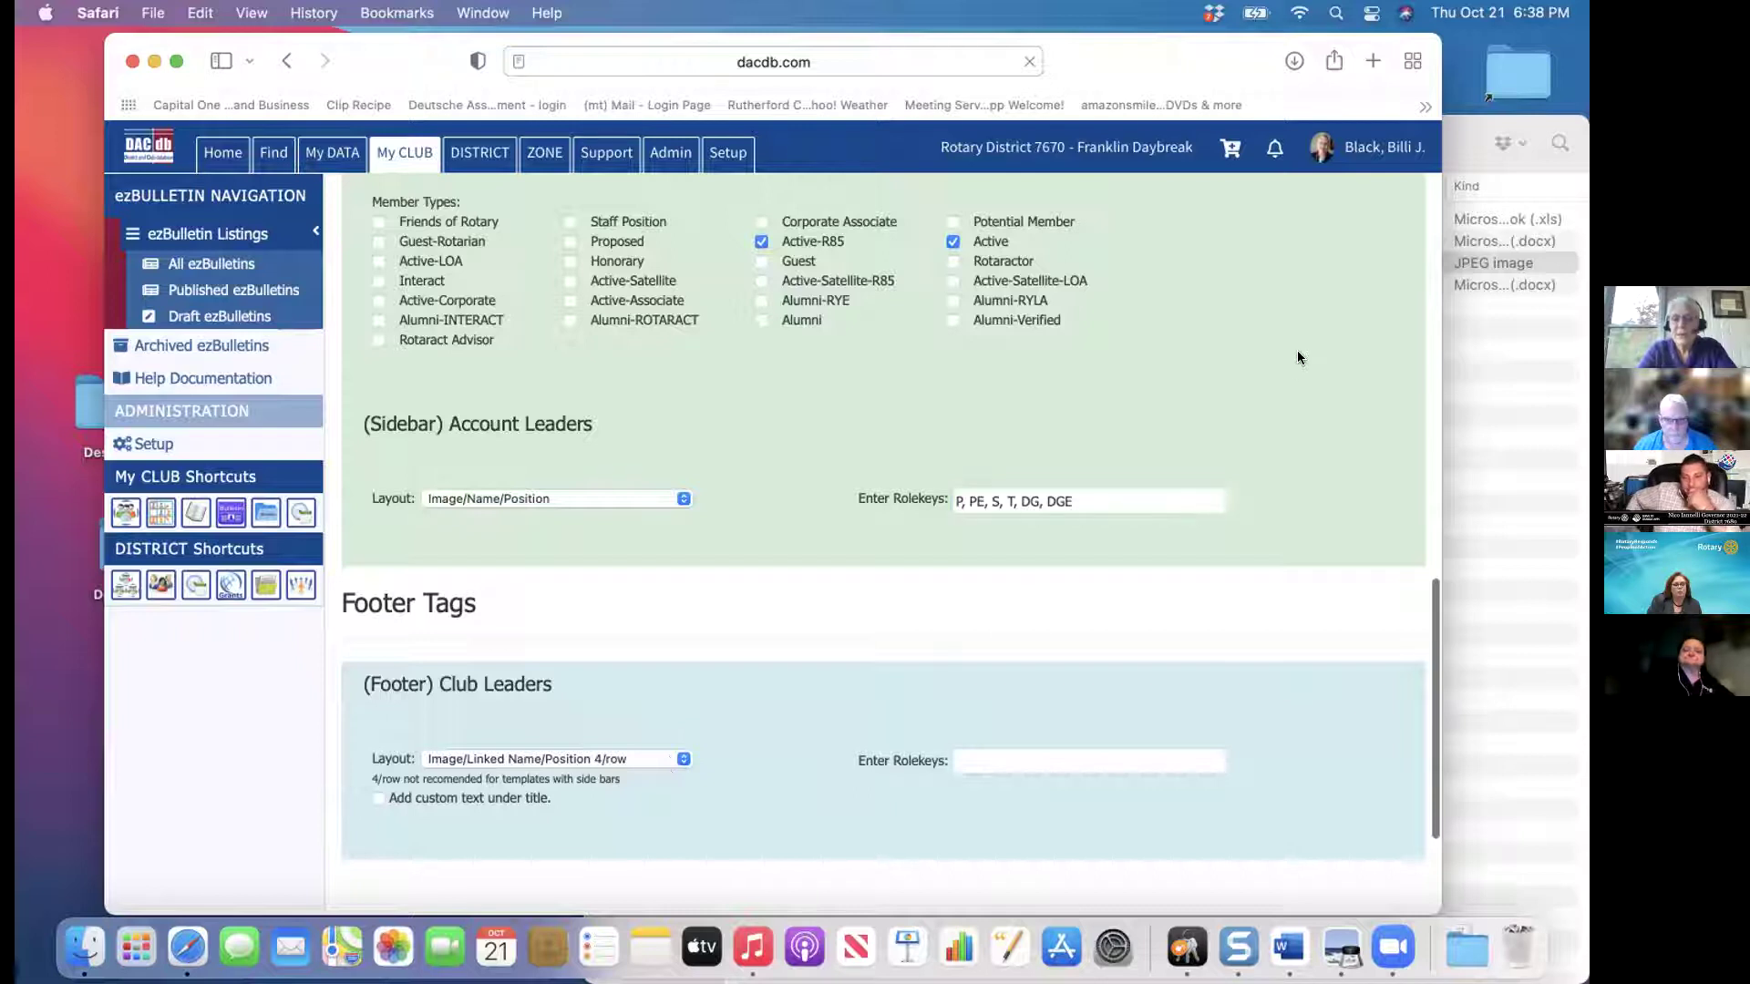
scroll(1298, 352, up, 6)
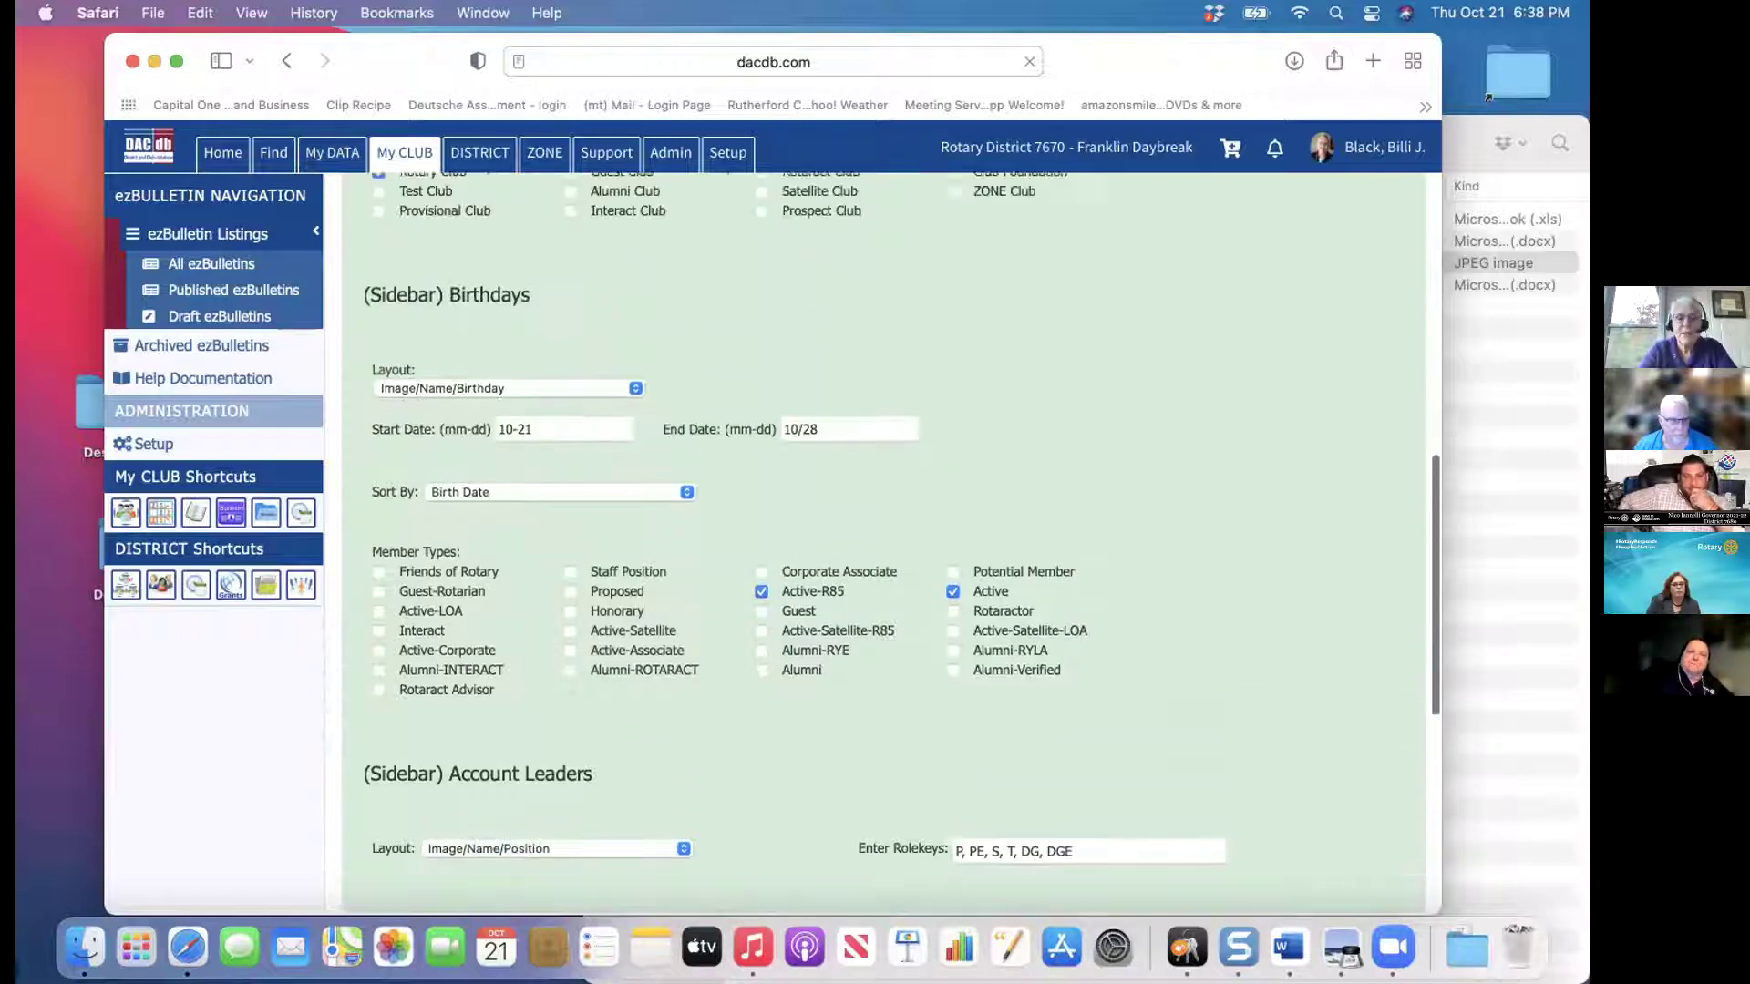
scroll(1298, 351, up, 10)
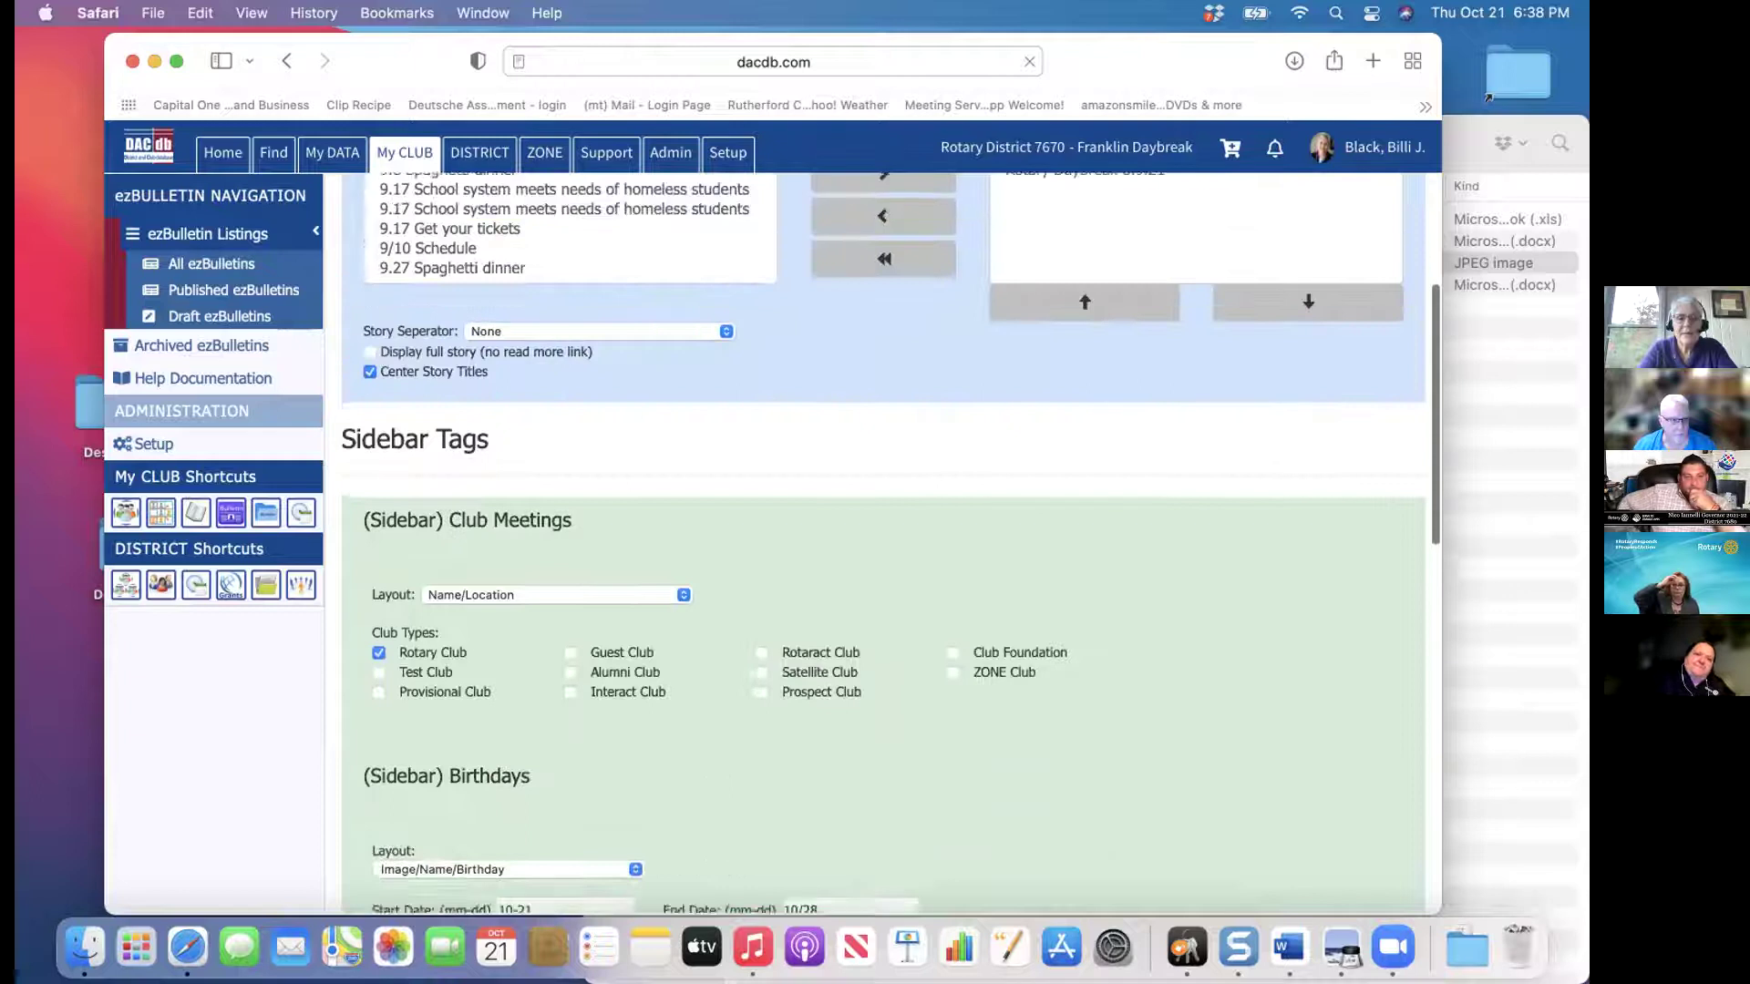
scroll(1297, 352, up, 4)
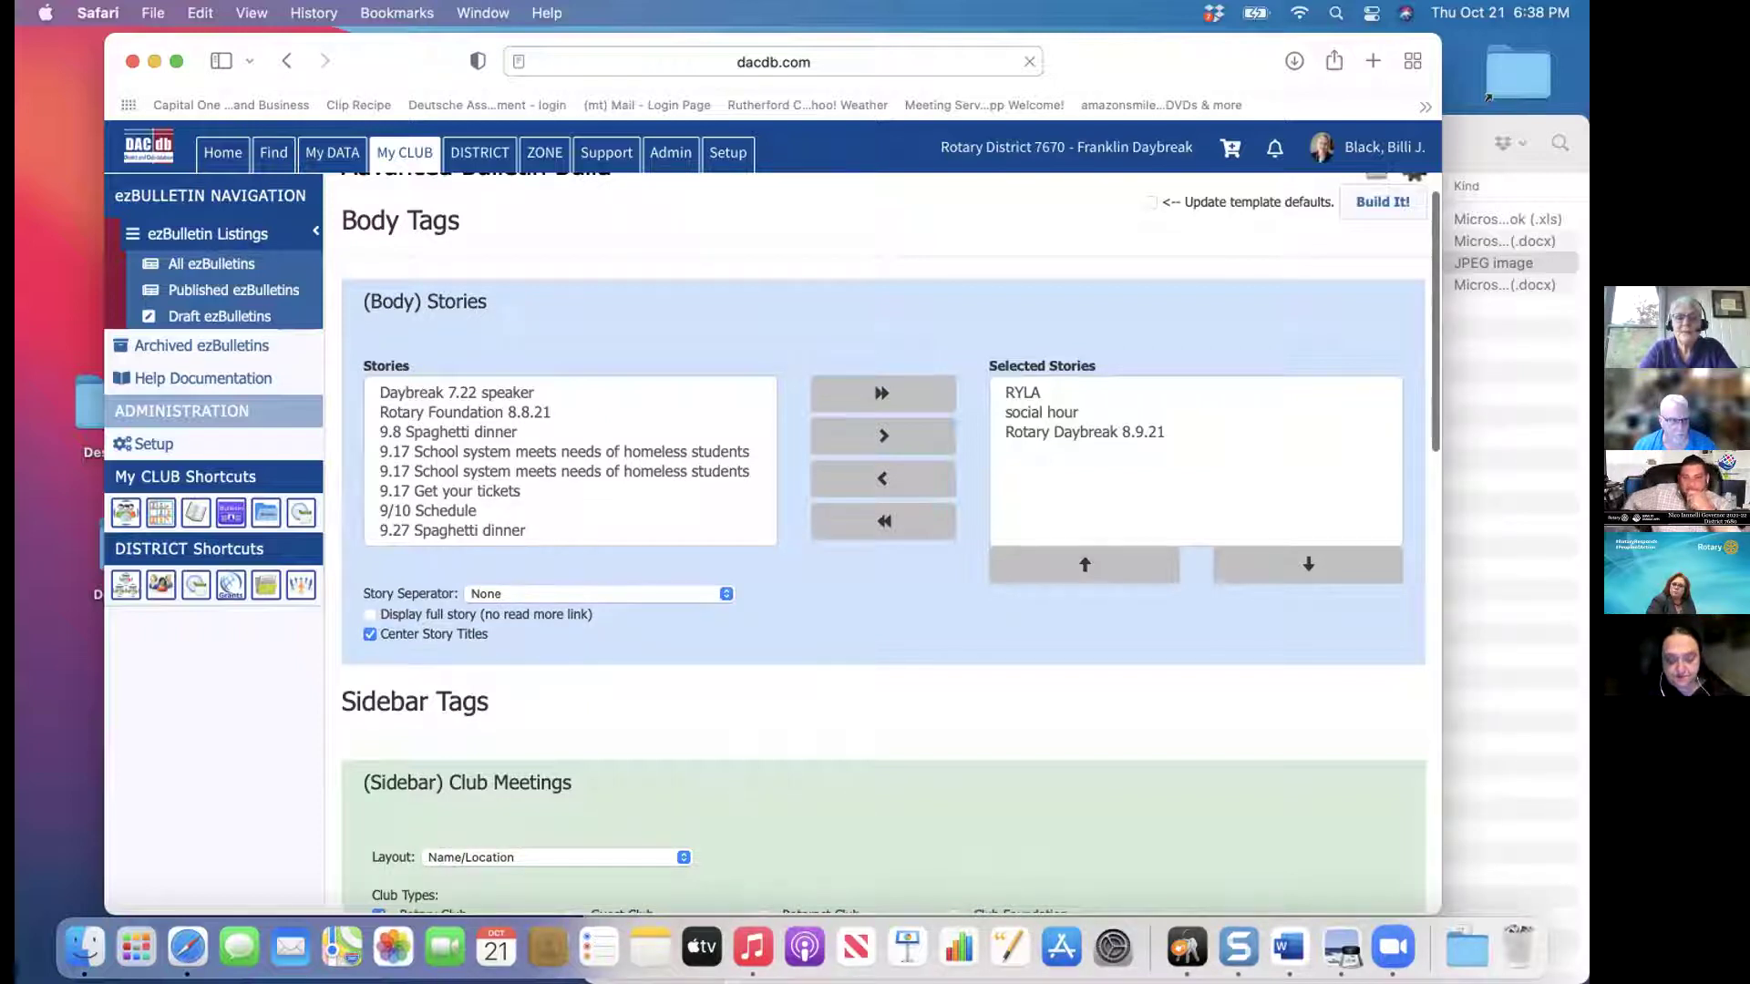
scroll(884, 547, up, 1)
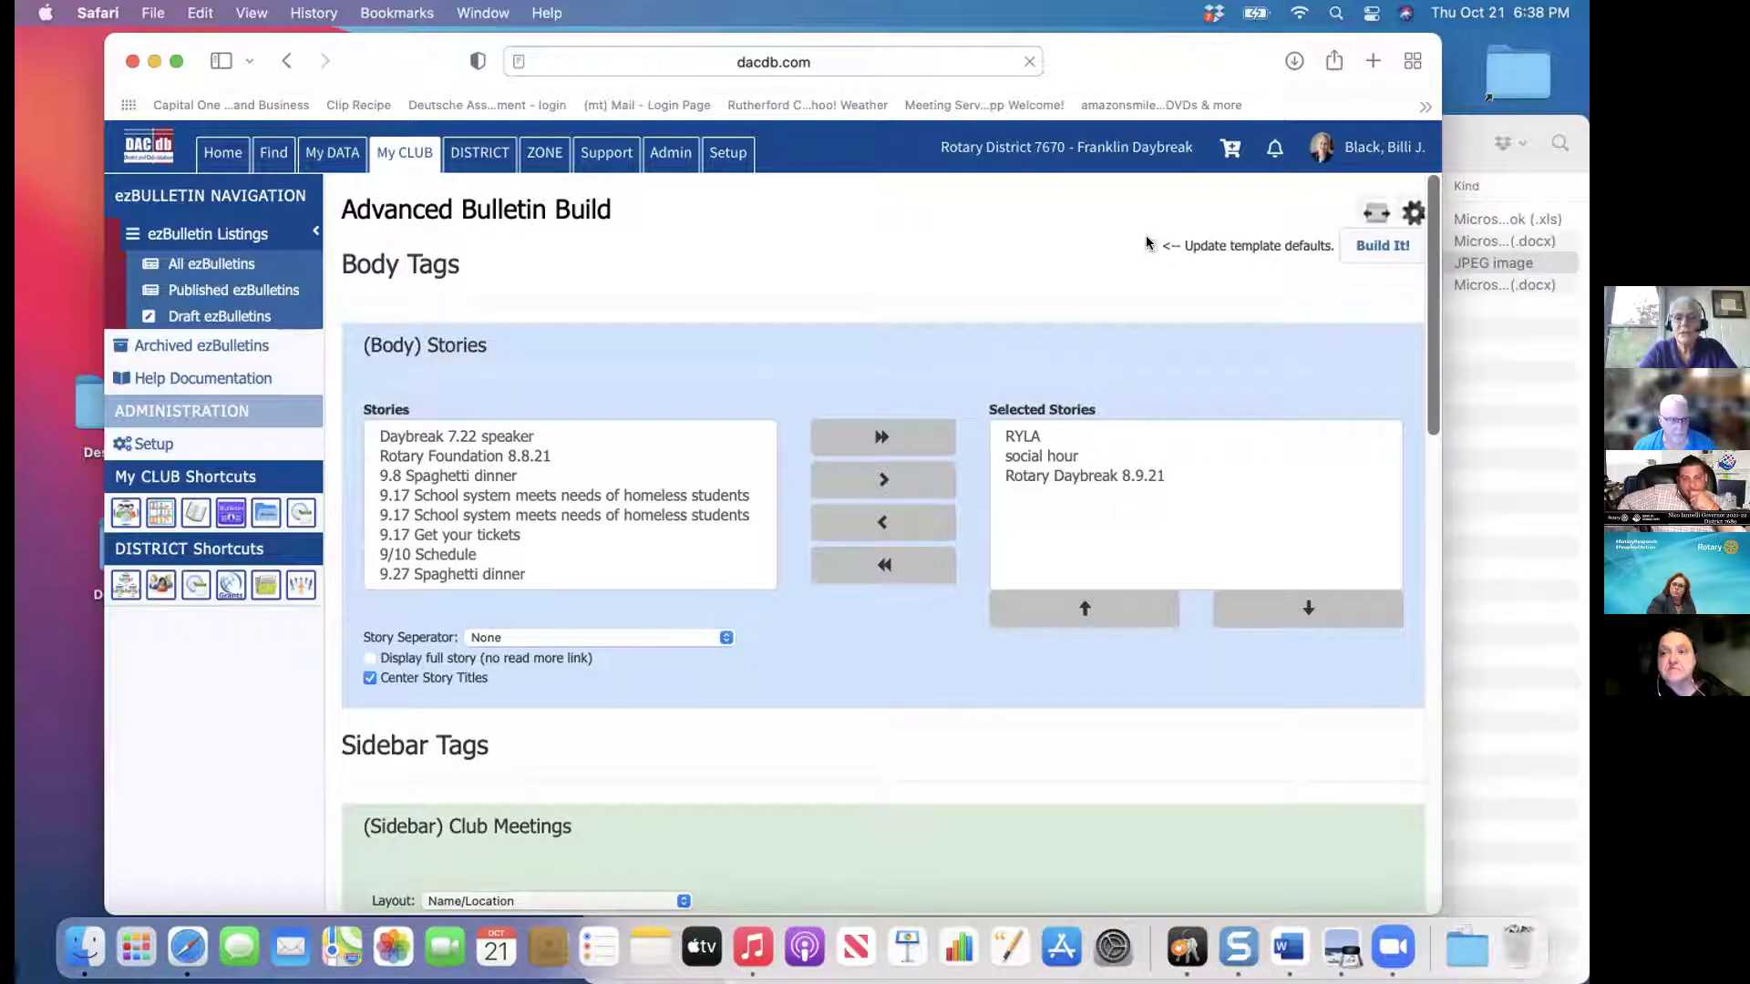
click(1361, 247)
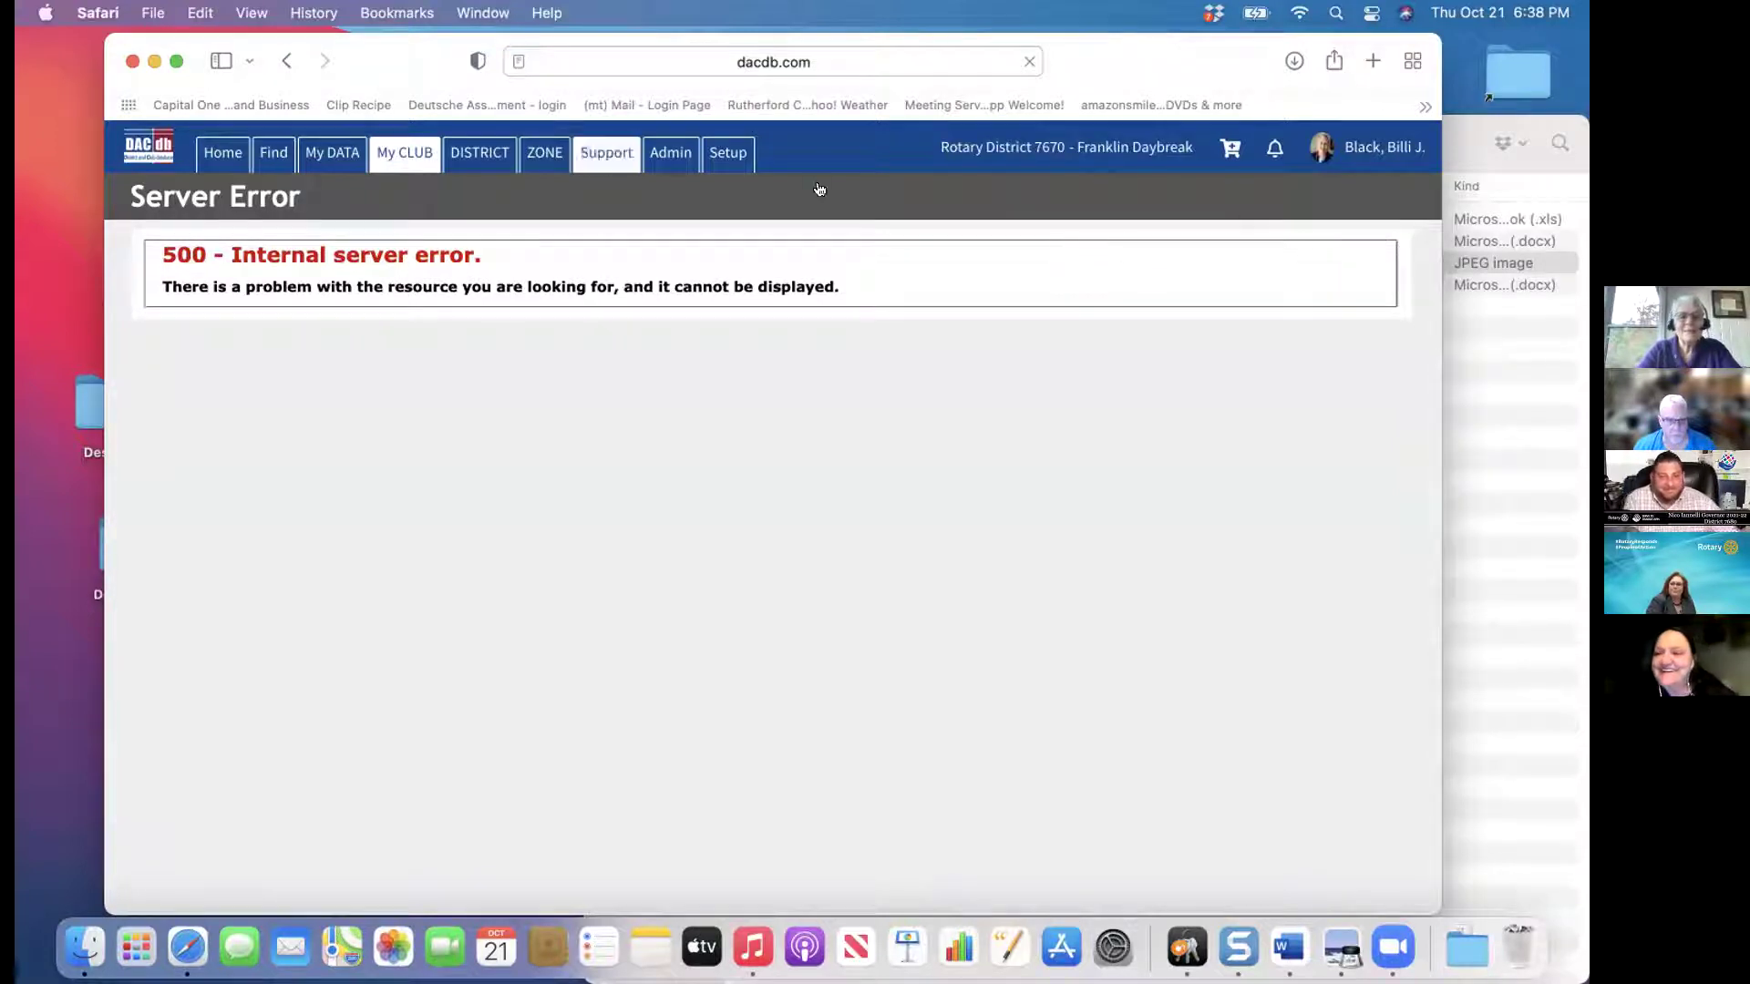
Return from the server error page to the All Club Bulletins list via My CLUB
click(390, 155)
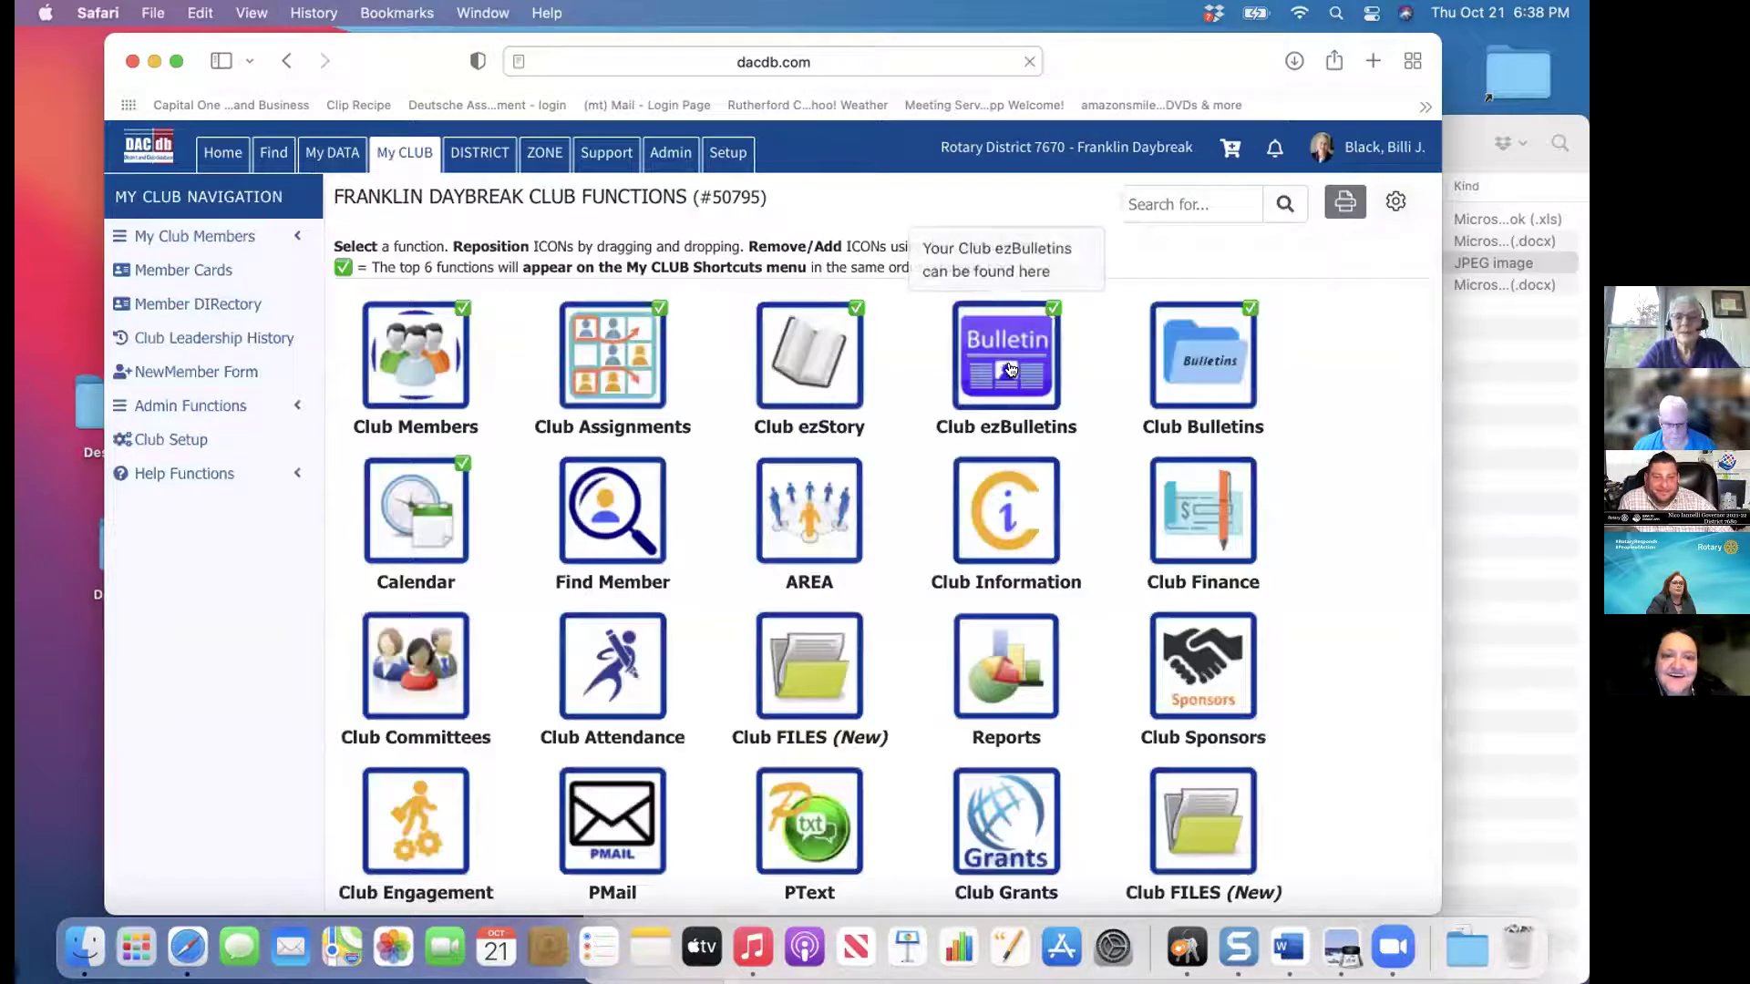
click(1008, 368)
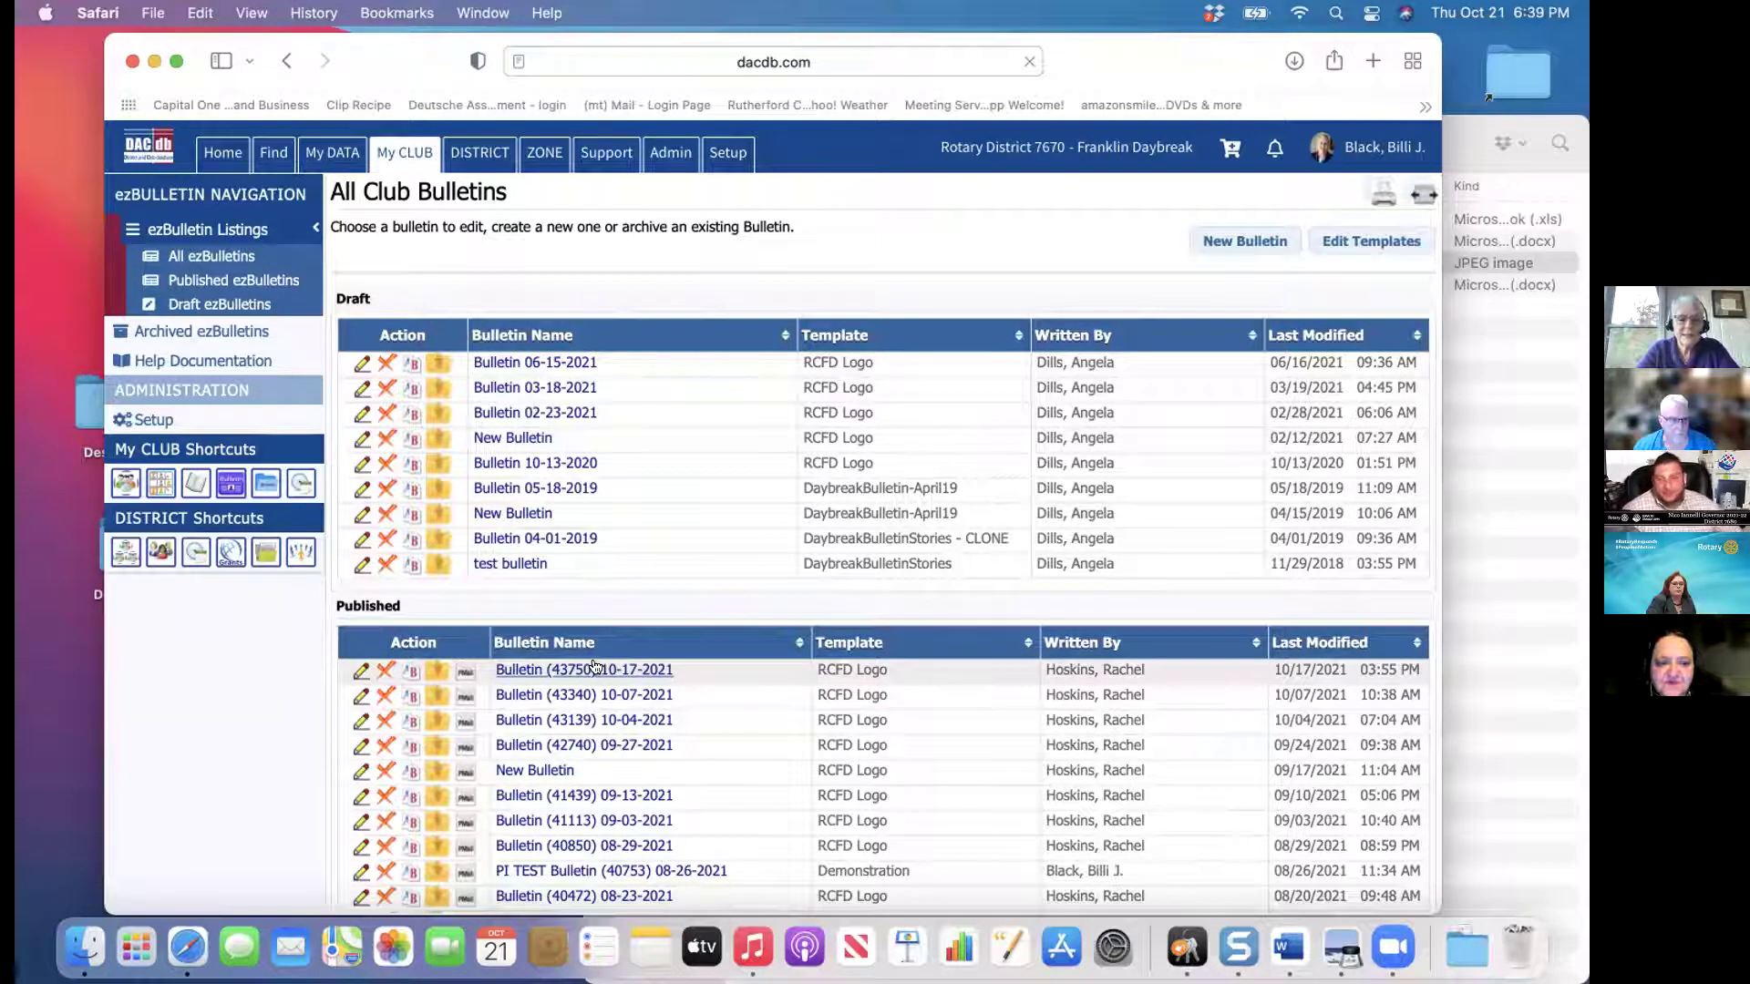
Open the published 10-17-2021 bulletin and read through it to the end
click(594, 669)
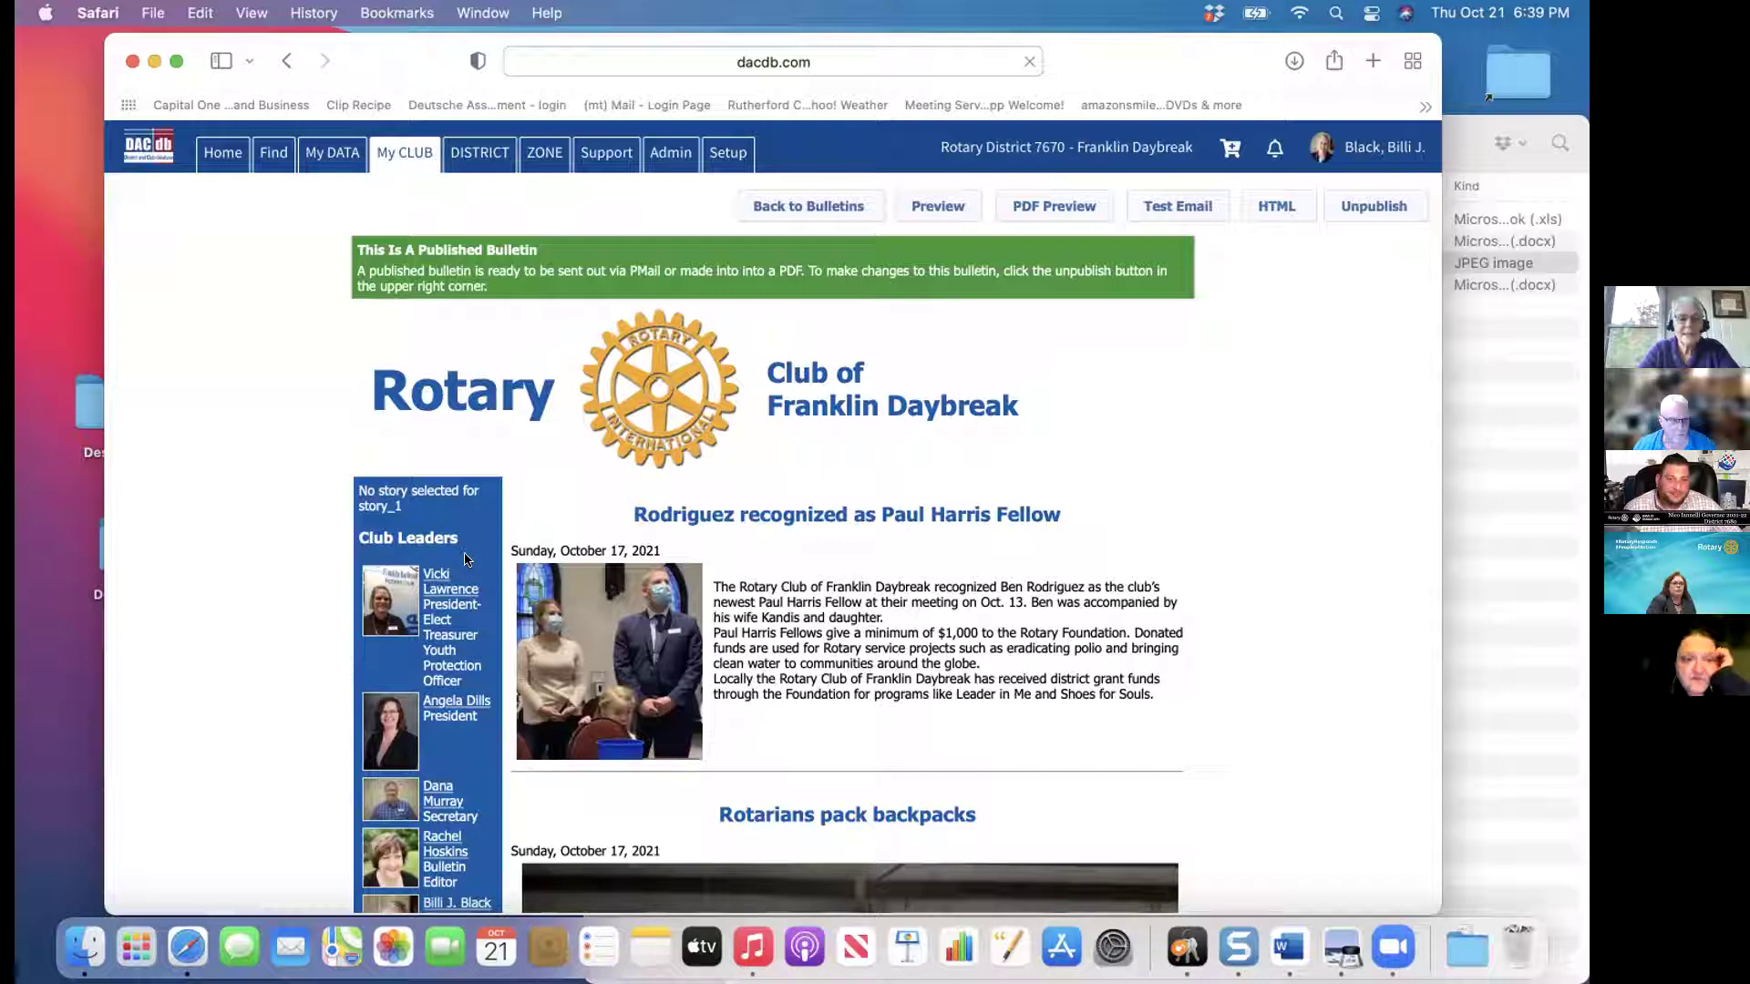
scroll(464, 560, down, 3)
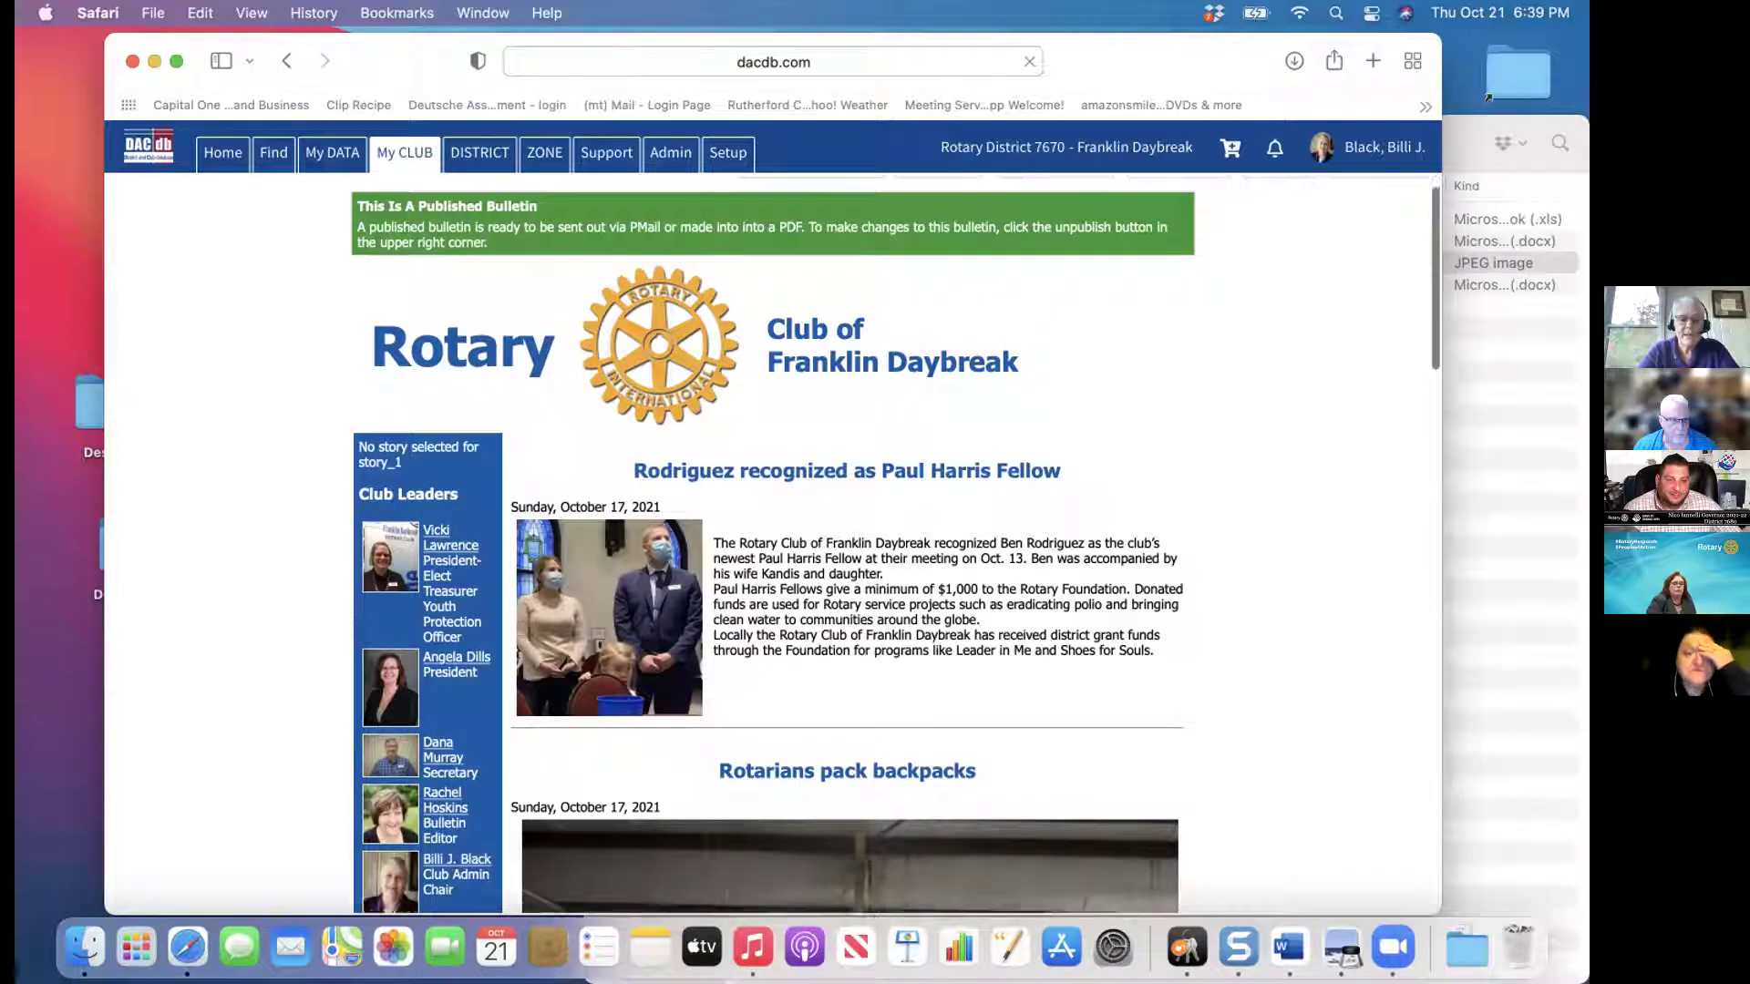
scroll(765, 547, down, 1)
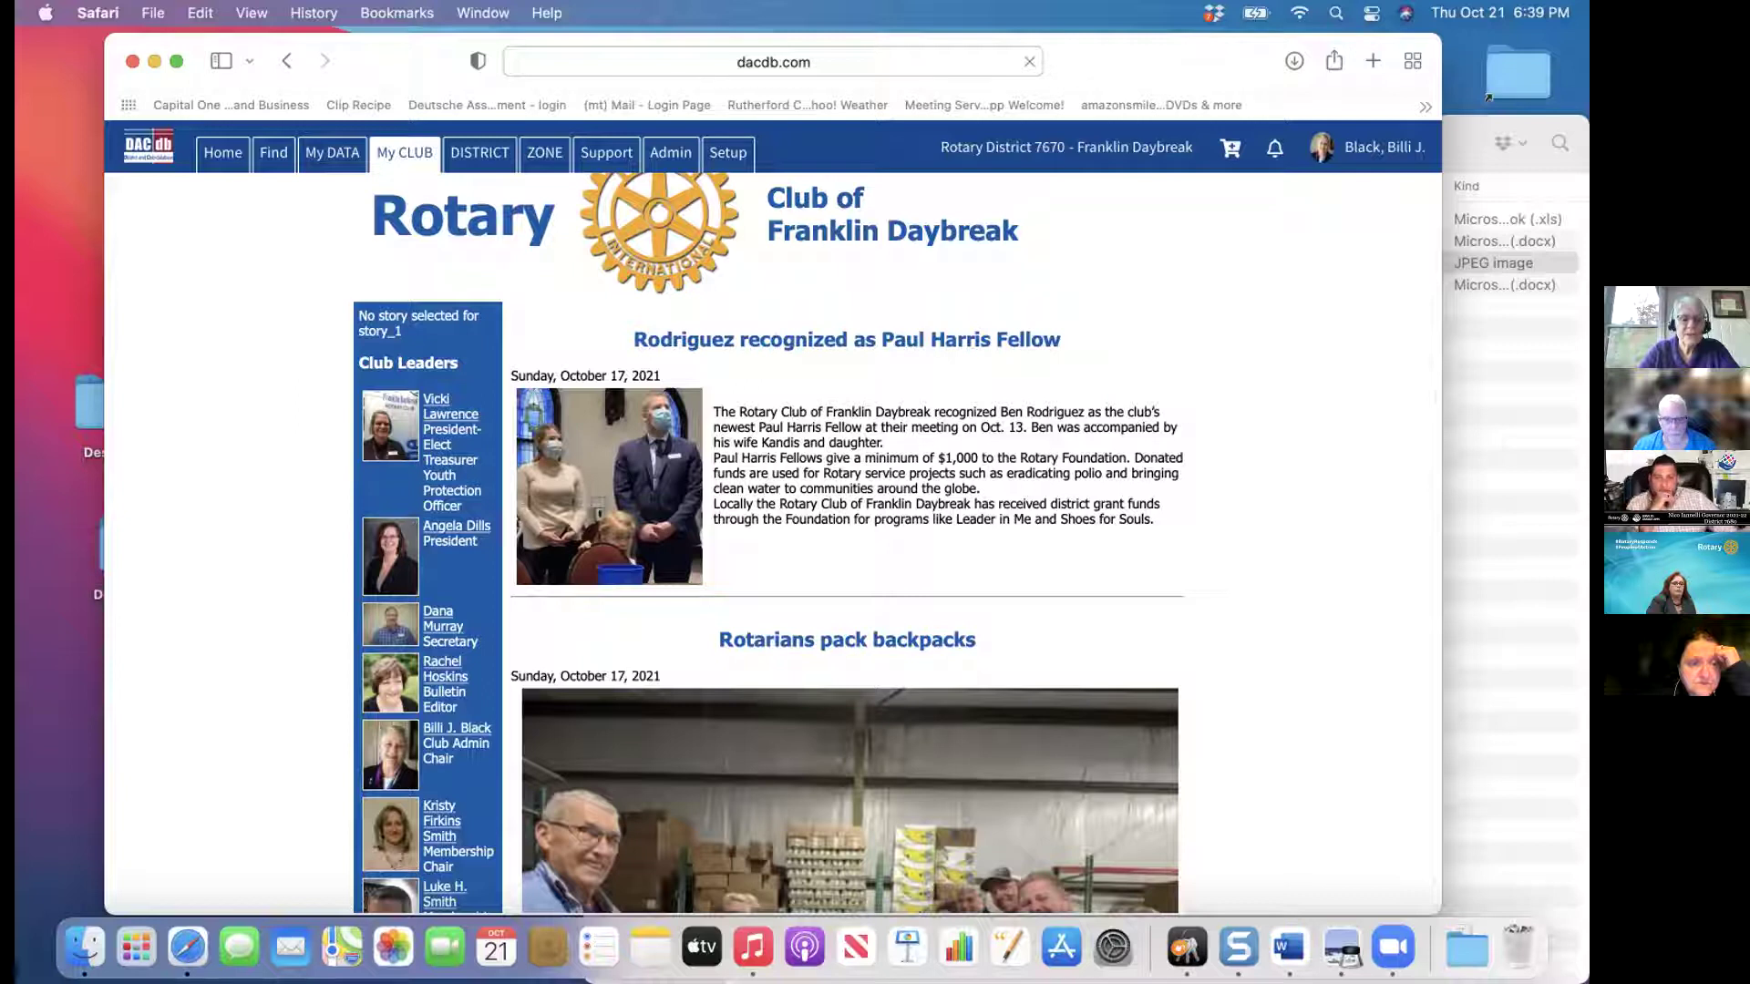
scroll(773, 542, down, 5)
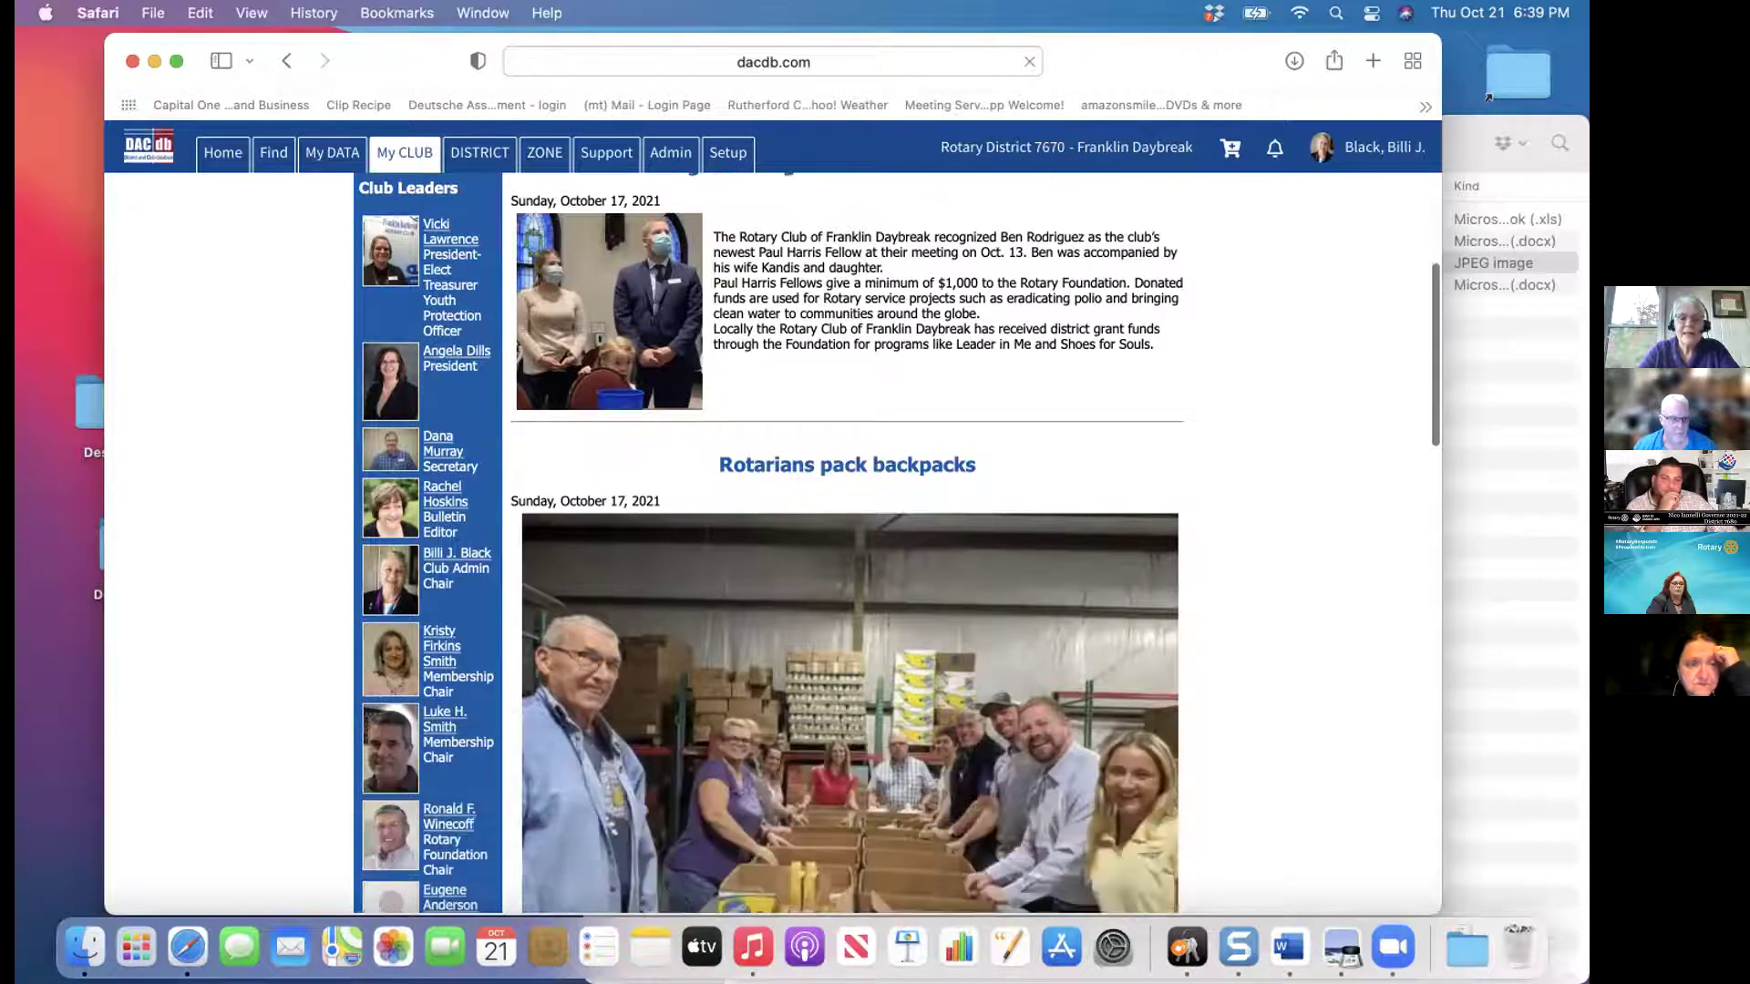
scroll(773, 542, down, 2)
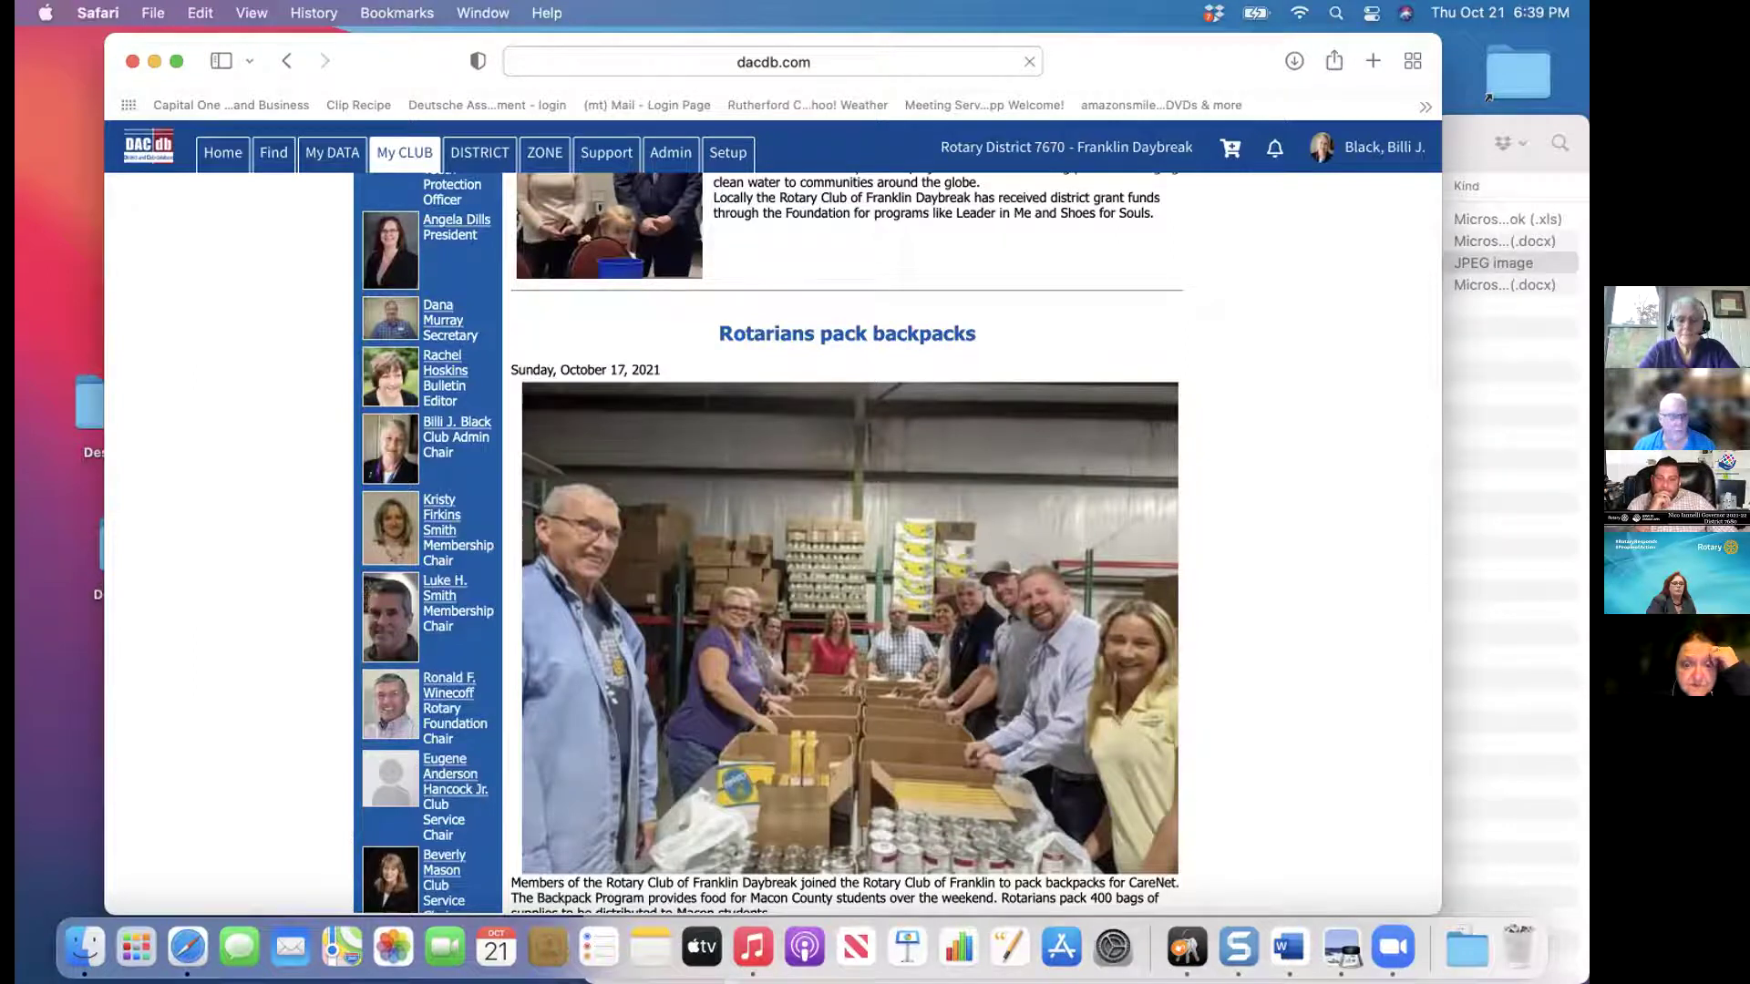
scroll(773, 542, down, 3)
scroll(773, 542, down, 9)
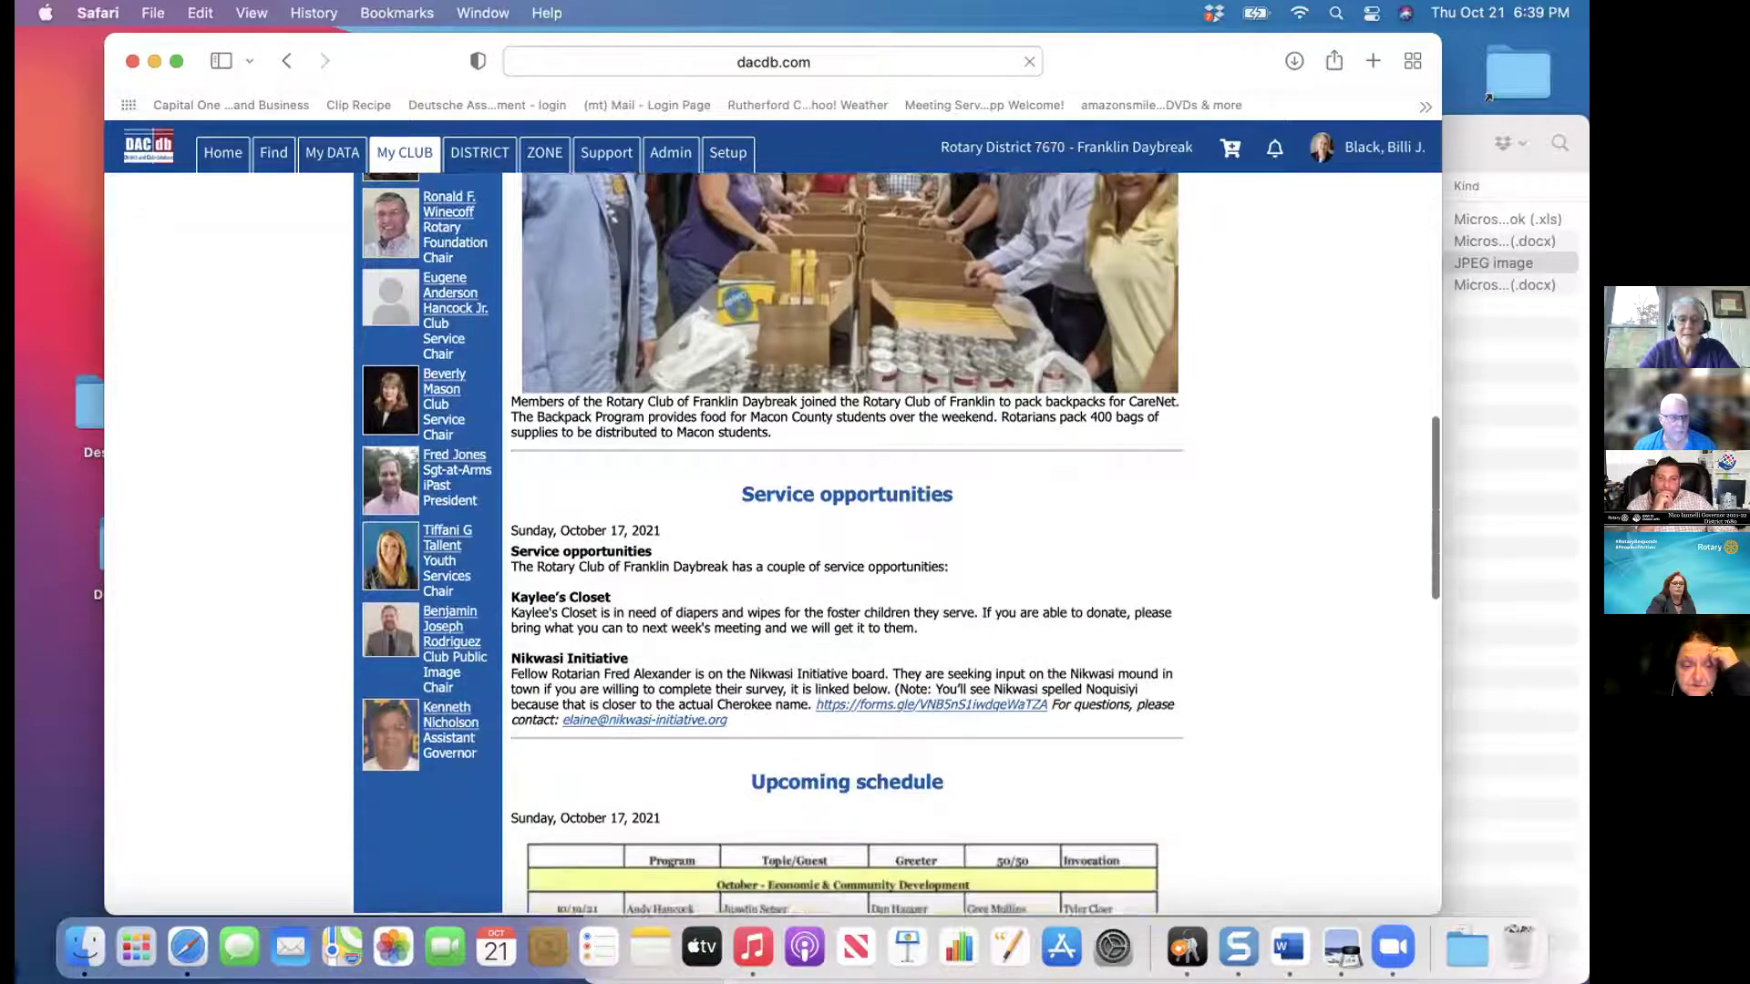
scroll(900, 542, down, 6)
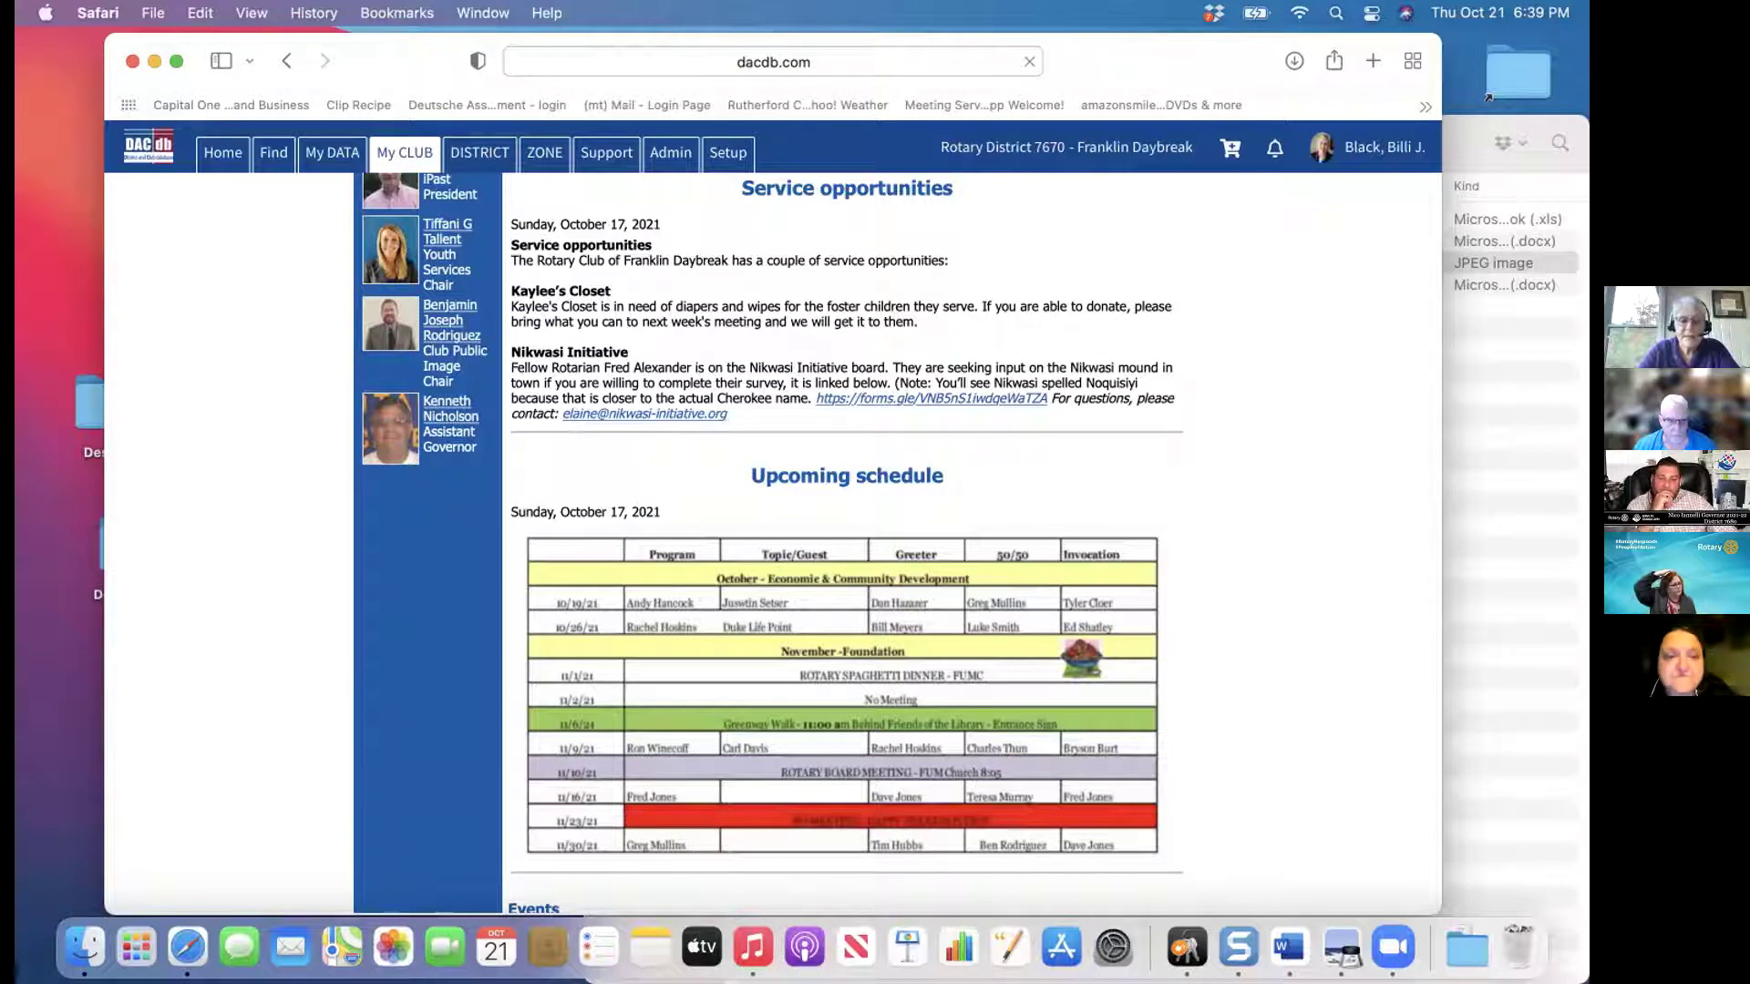
scroll(848, 542, down, 2)
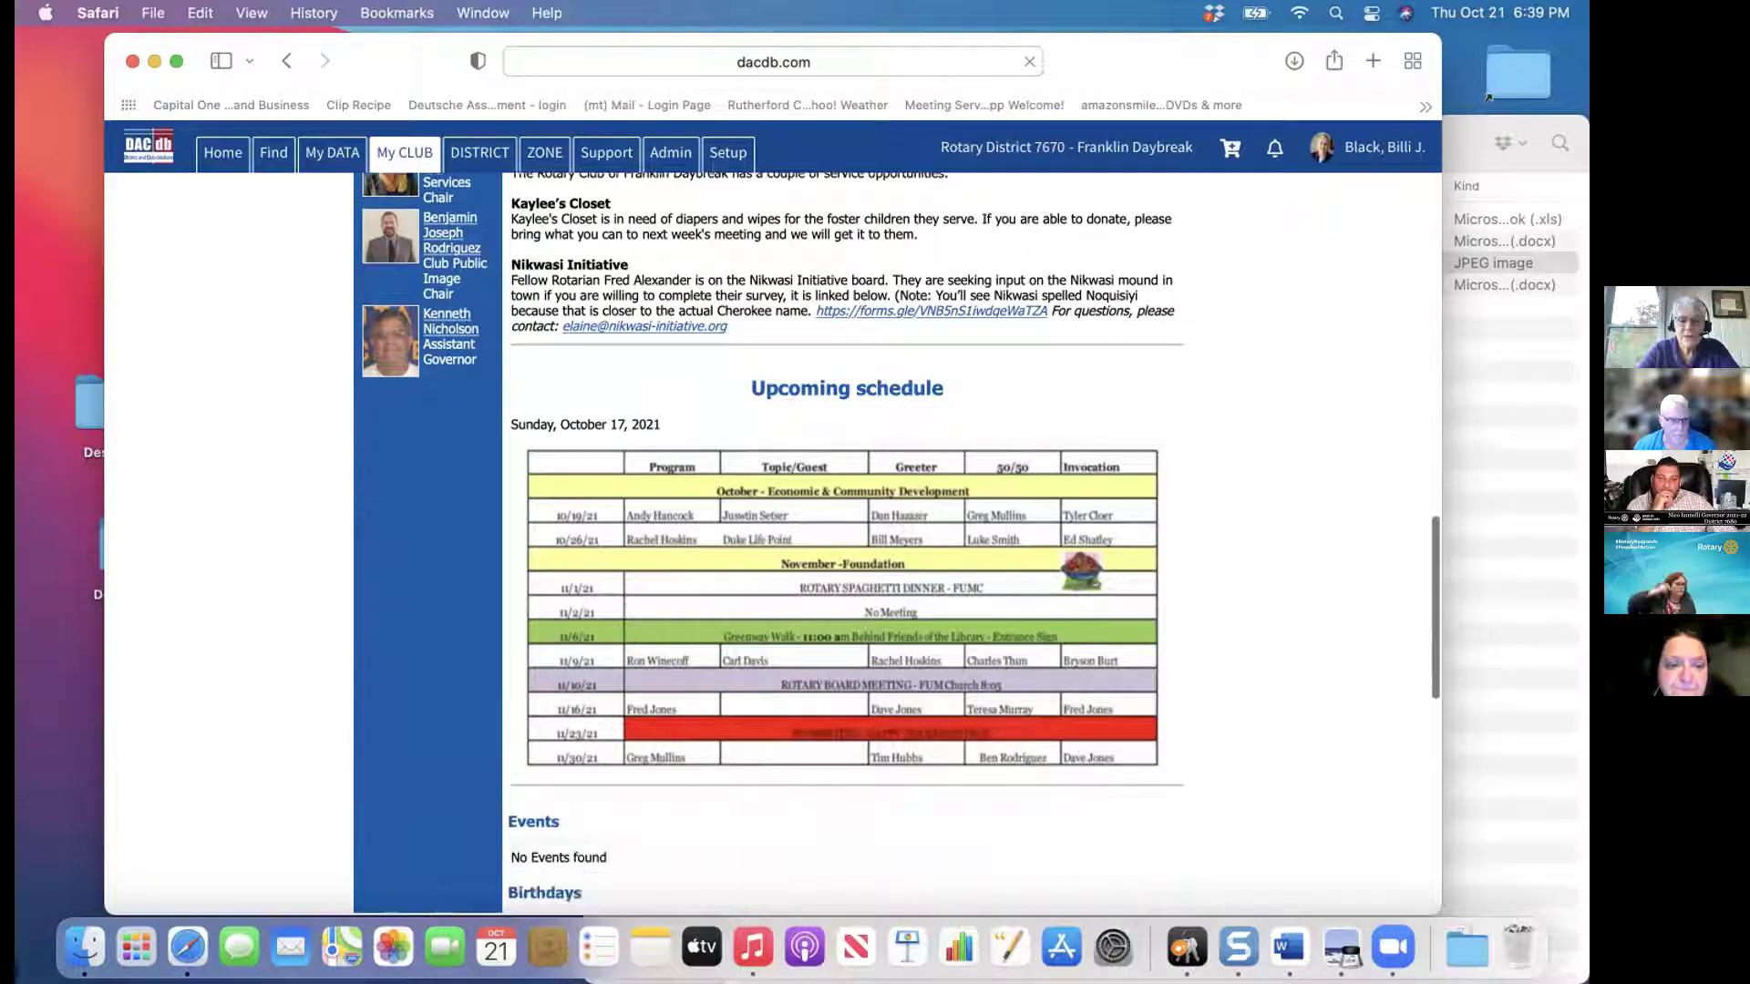
scroll(847, 542, down, 2)
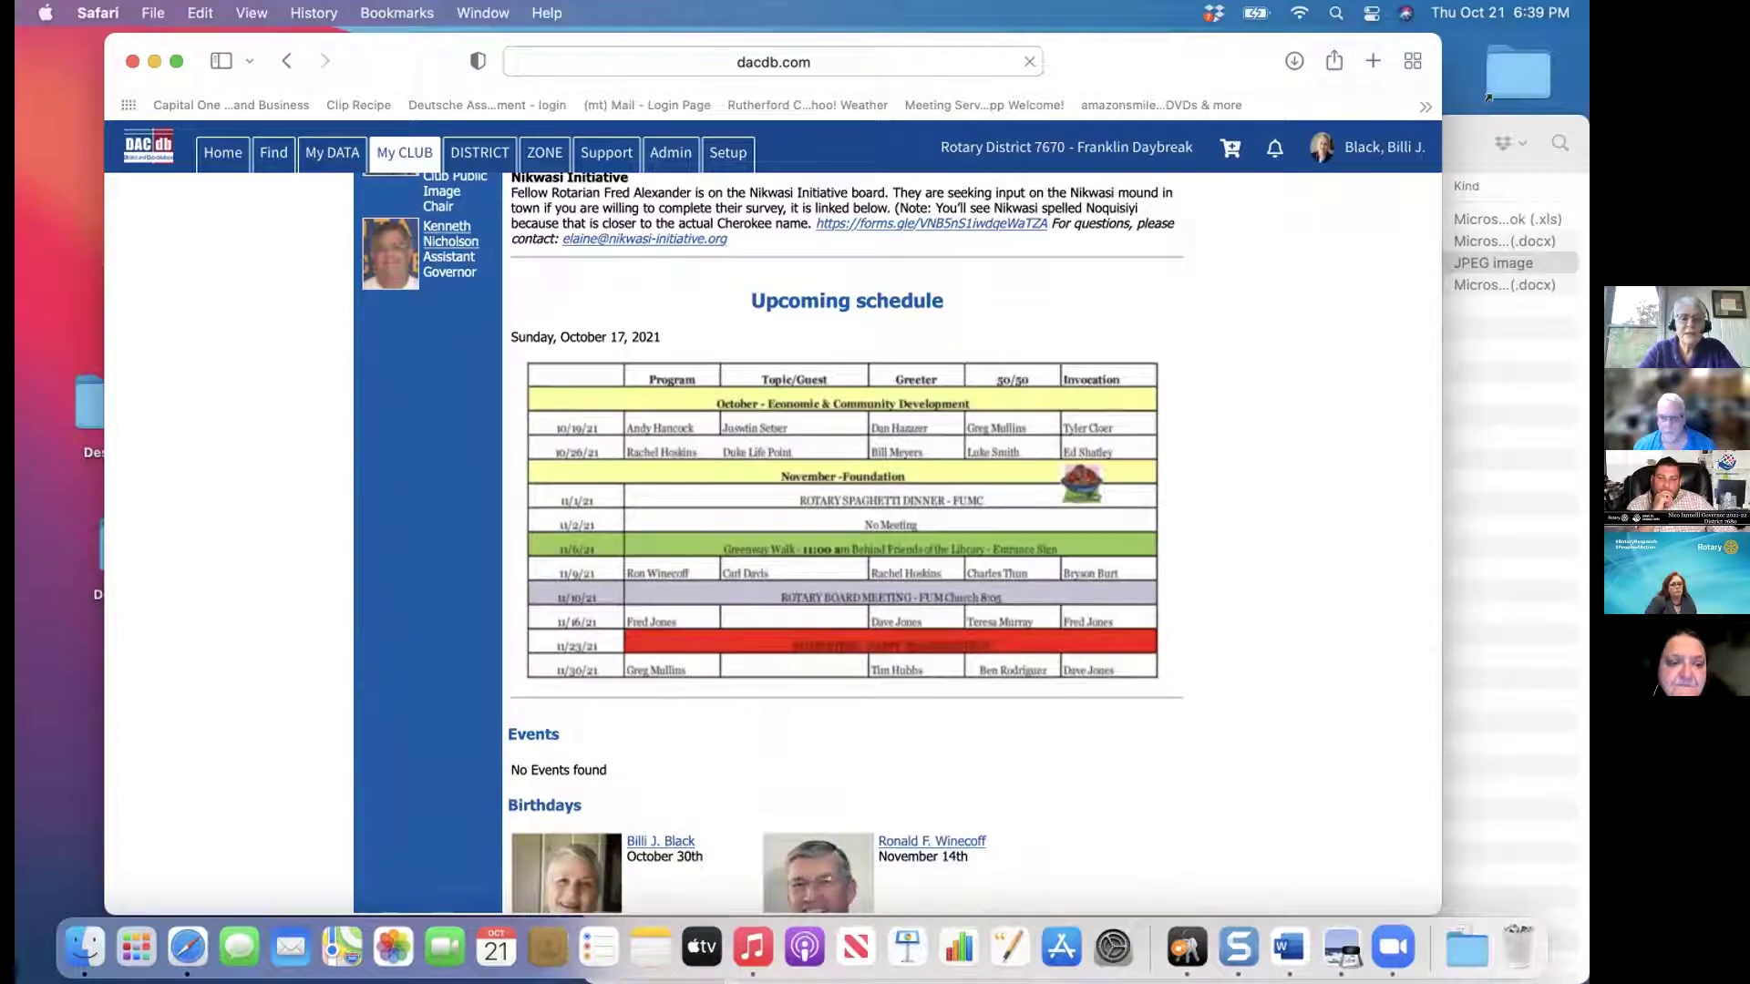
scroll(847, 542, down, 6)
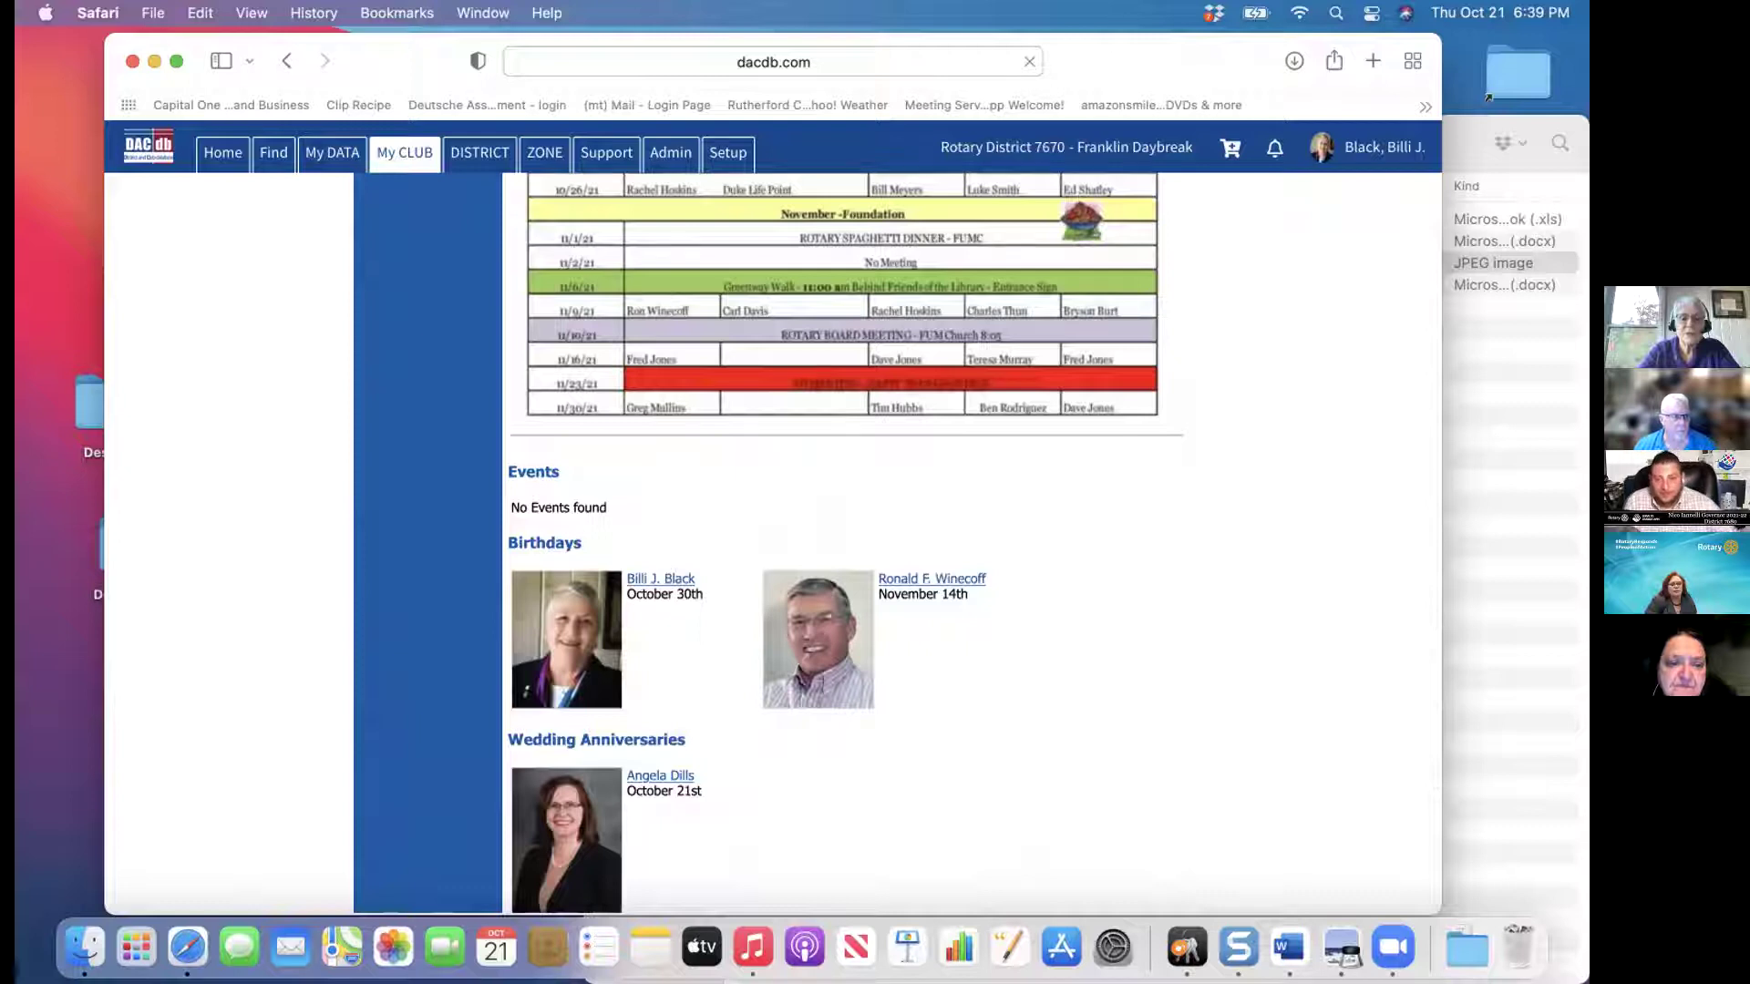
scroll(973, 542, down, 4)
scroll(974, 543, down, 8)
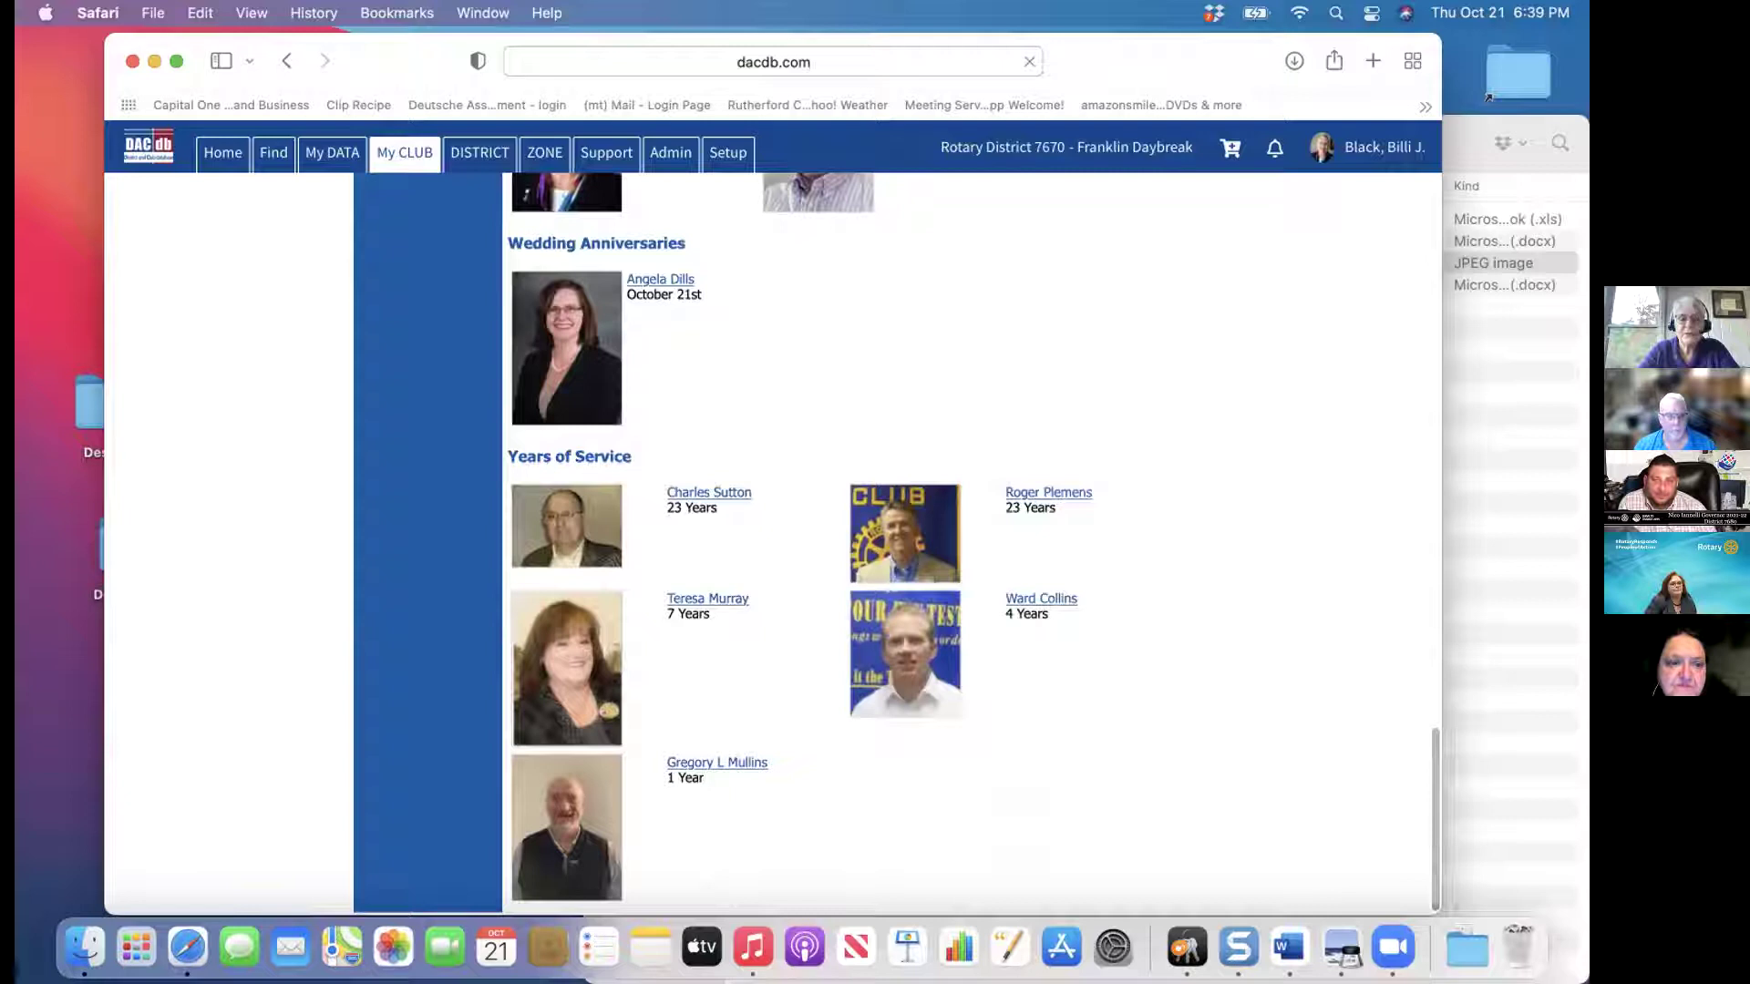
Return to the top of the bulletin and unpublish it
scroll(973, 542, up, 1)
scroll(973, 543, up, 20)
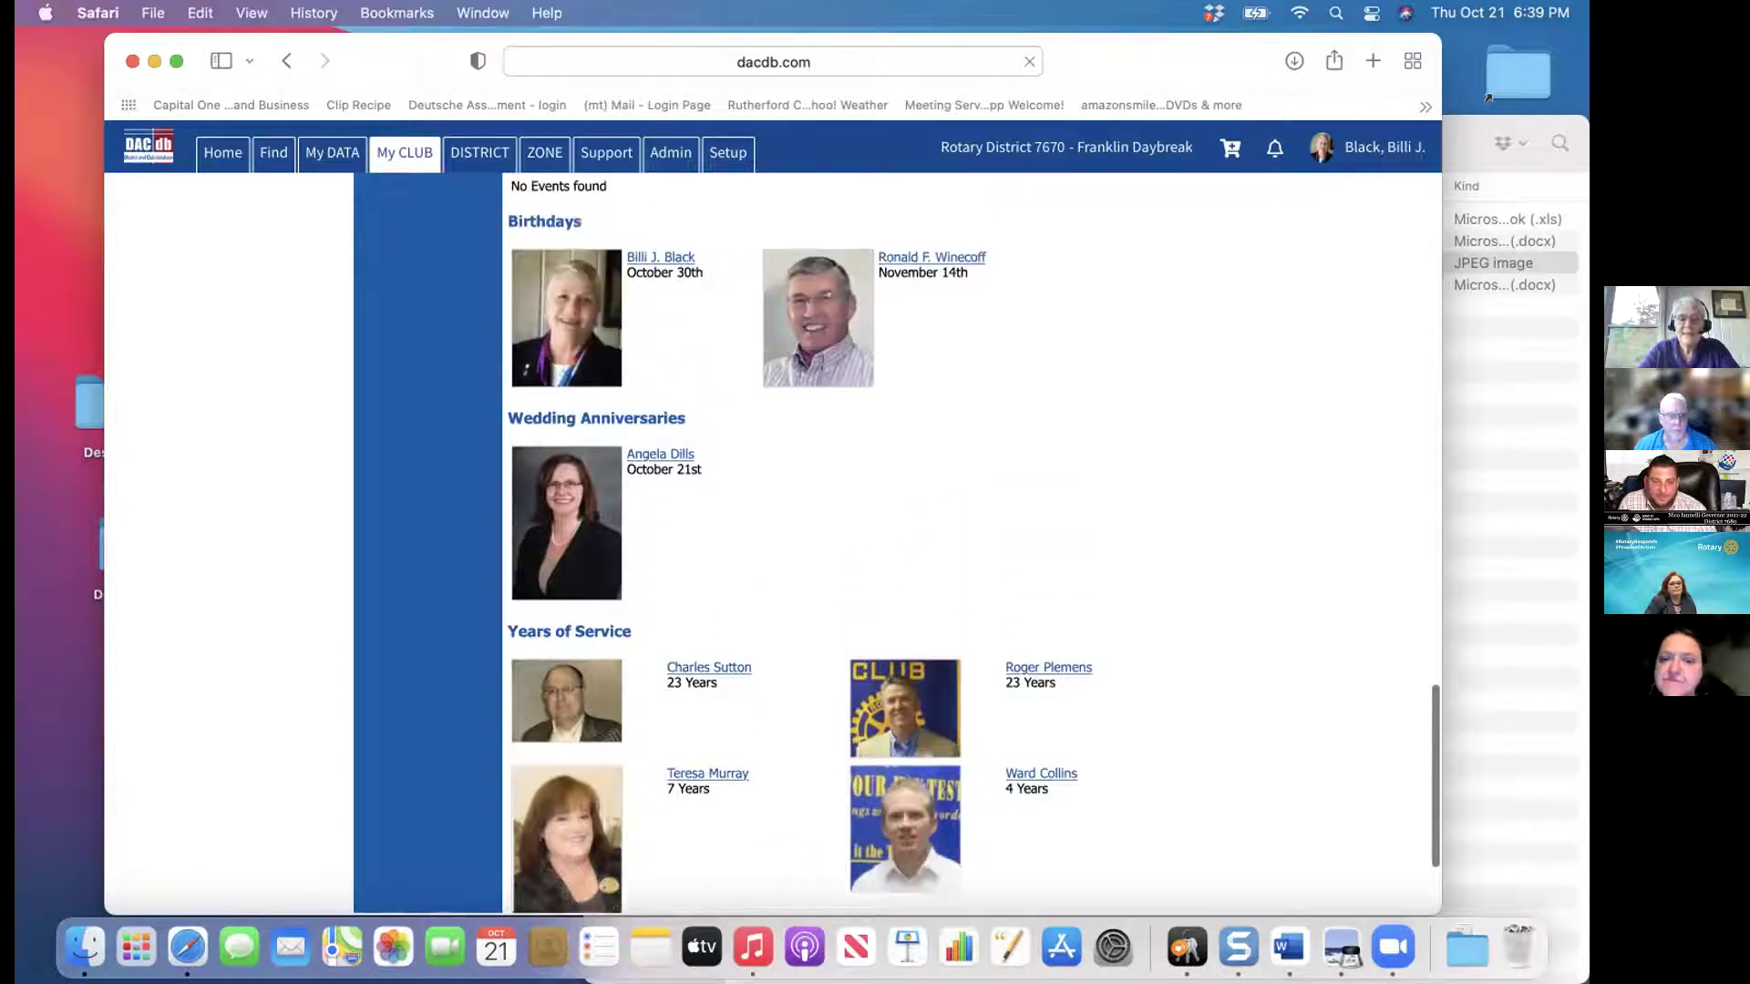
scroll(846, 542, up, 20)
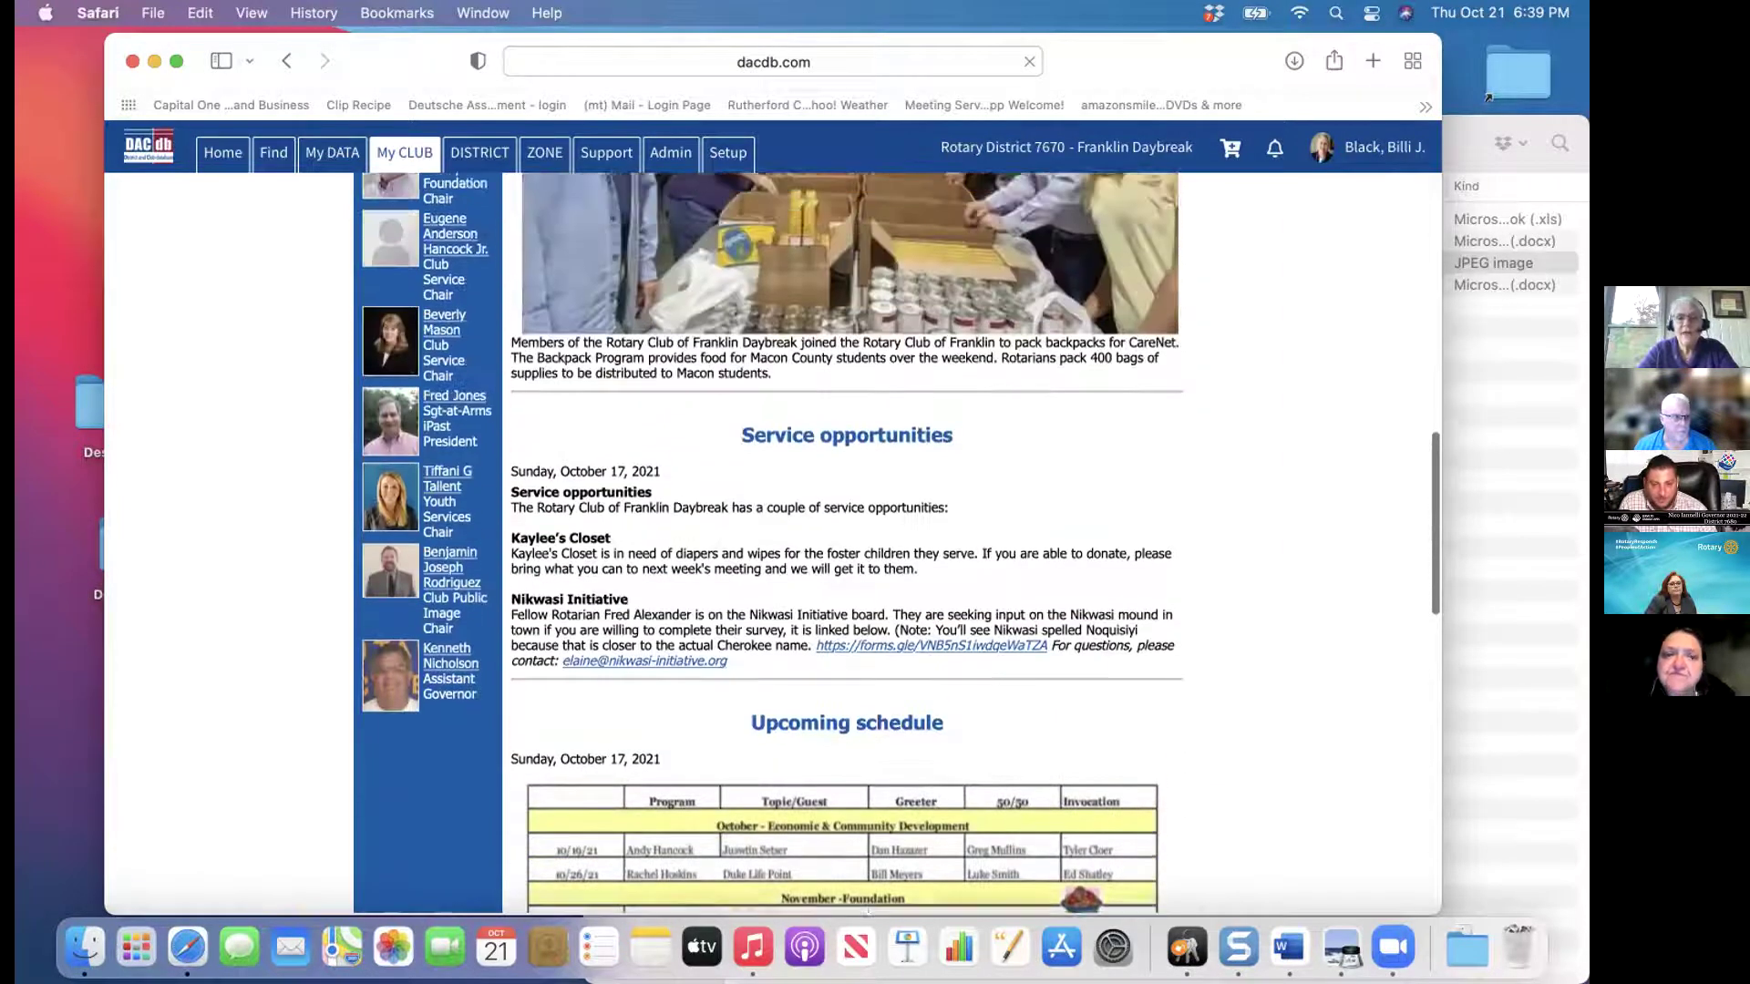
scroll(846, 542, up, 5)
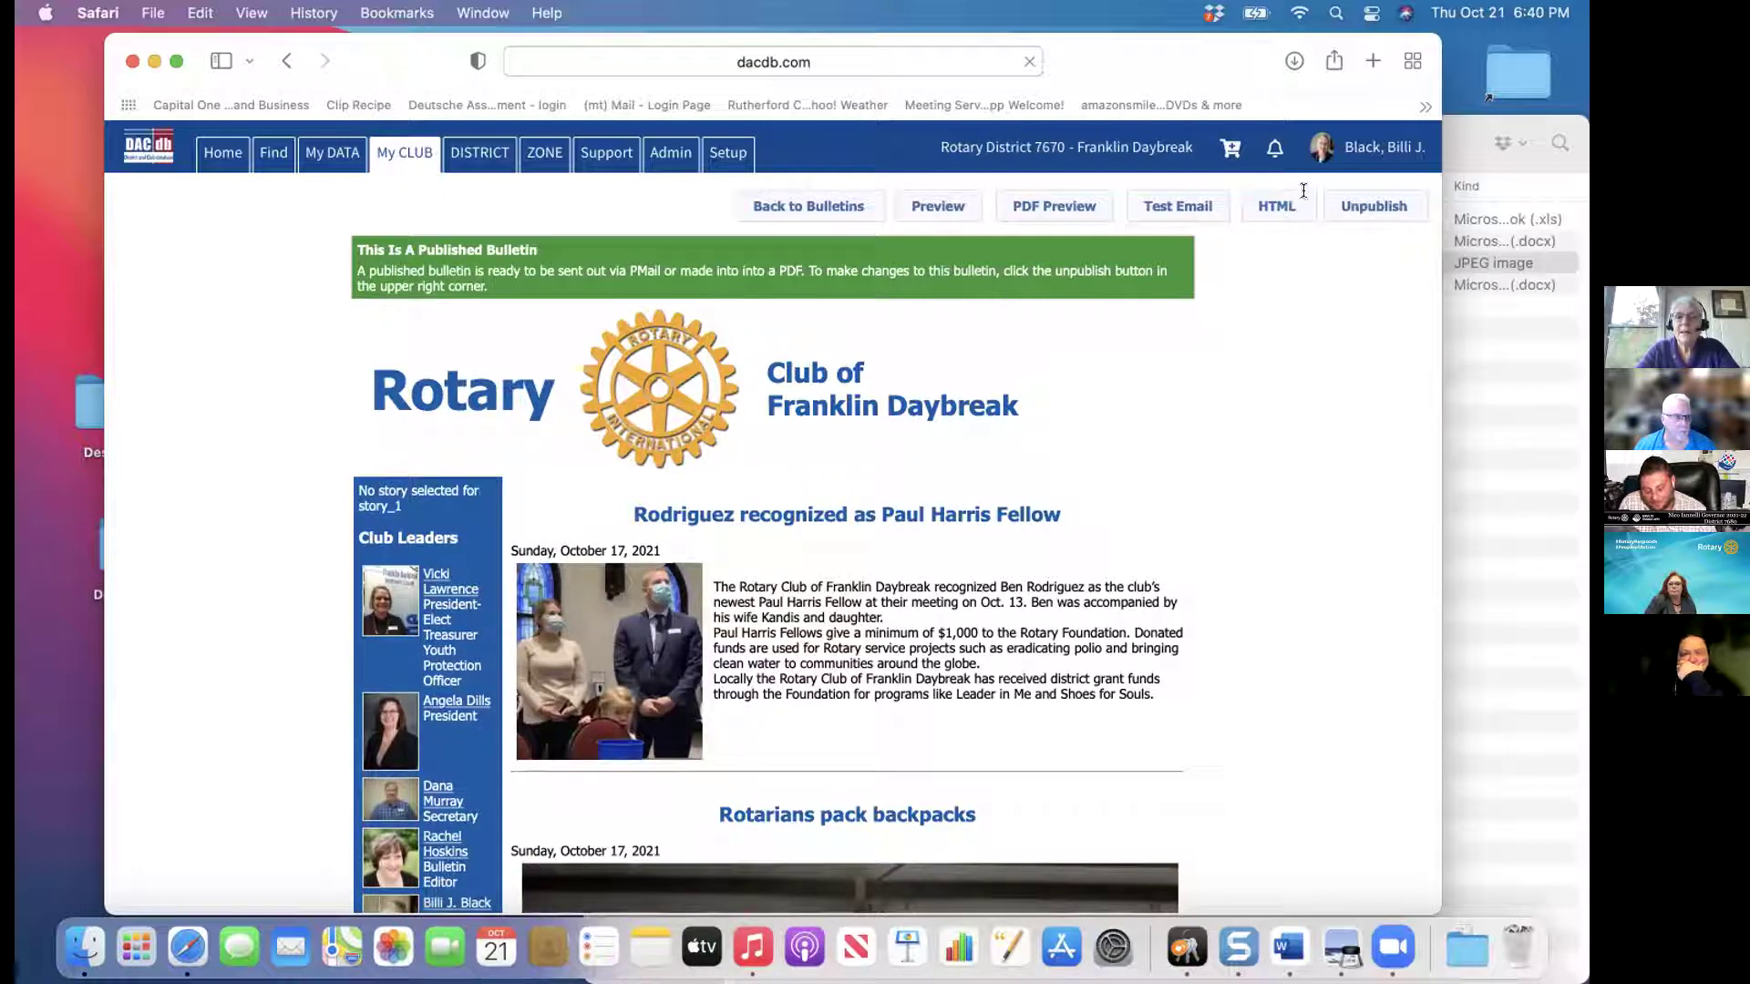
click(1362, 207)
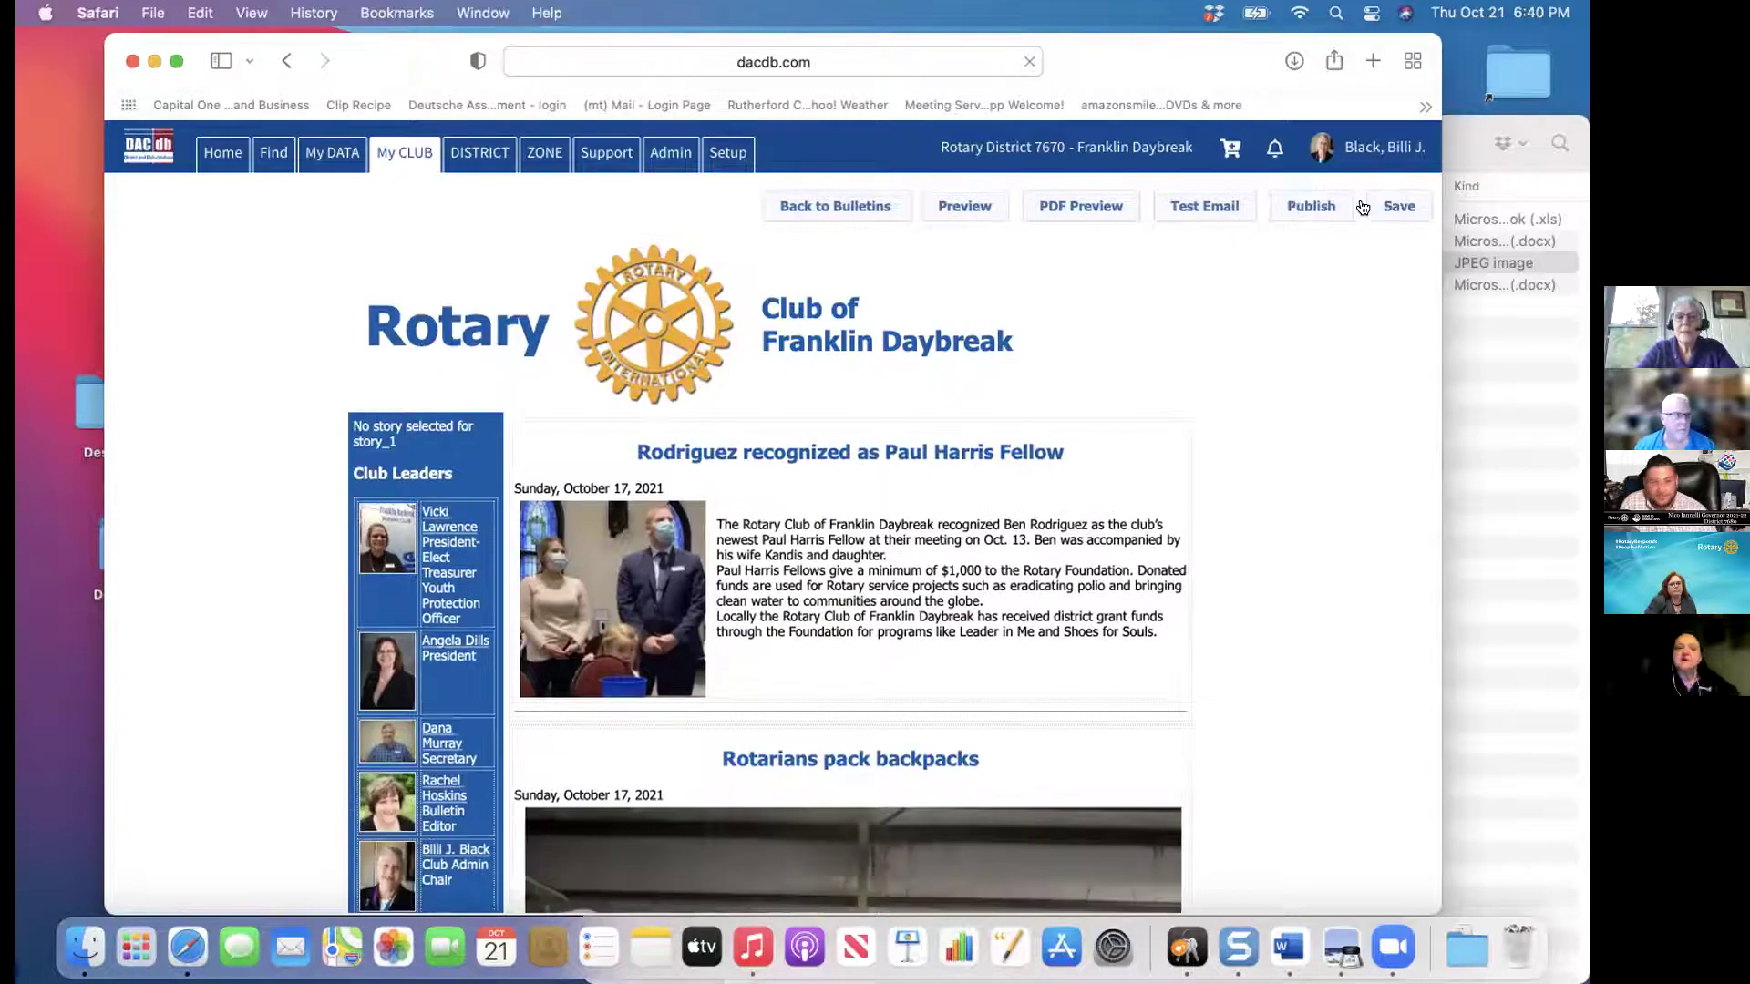
Preview the October 17 bulletin in a new tab, then return to the editor
click(966, 208)
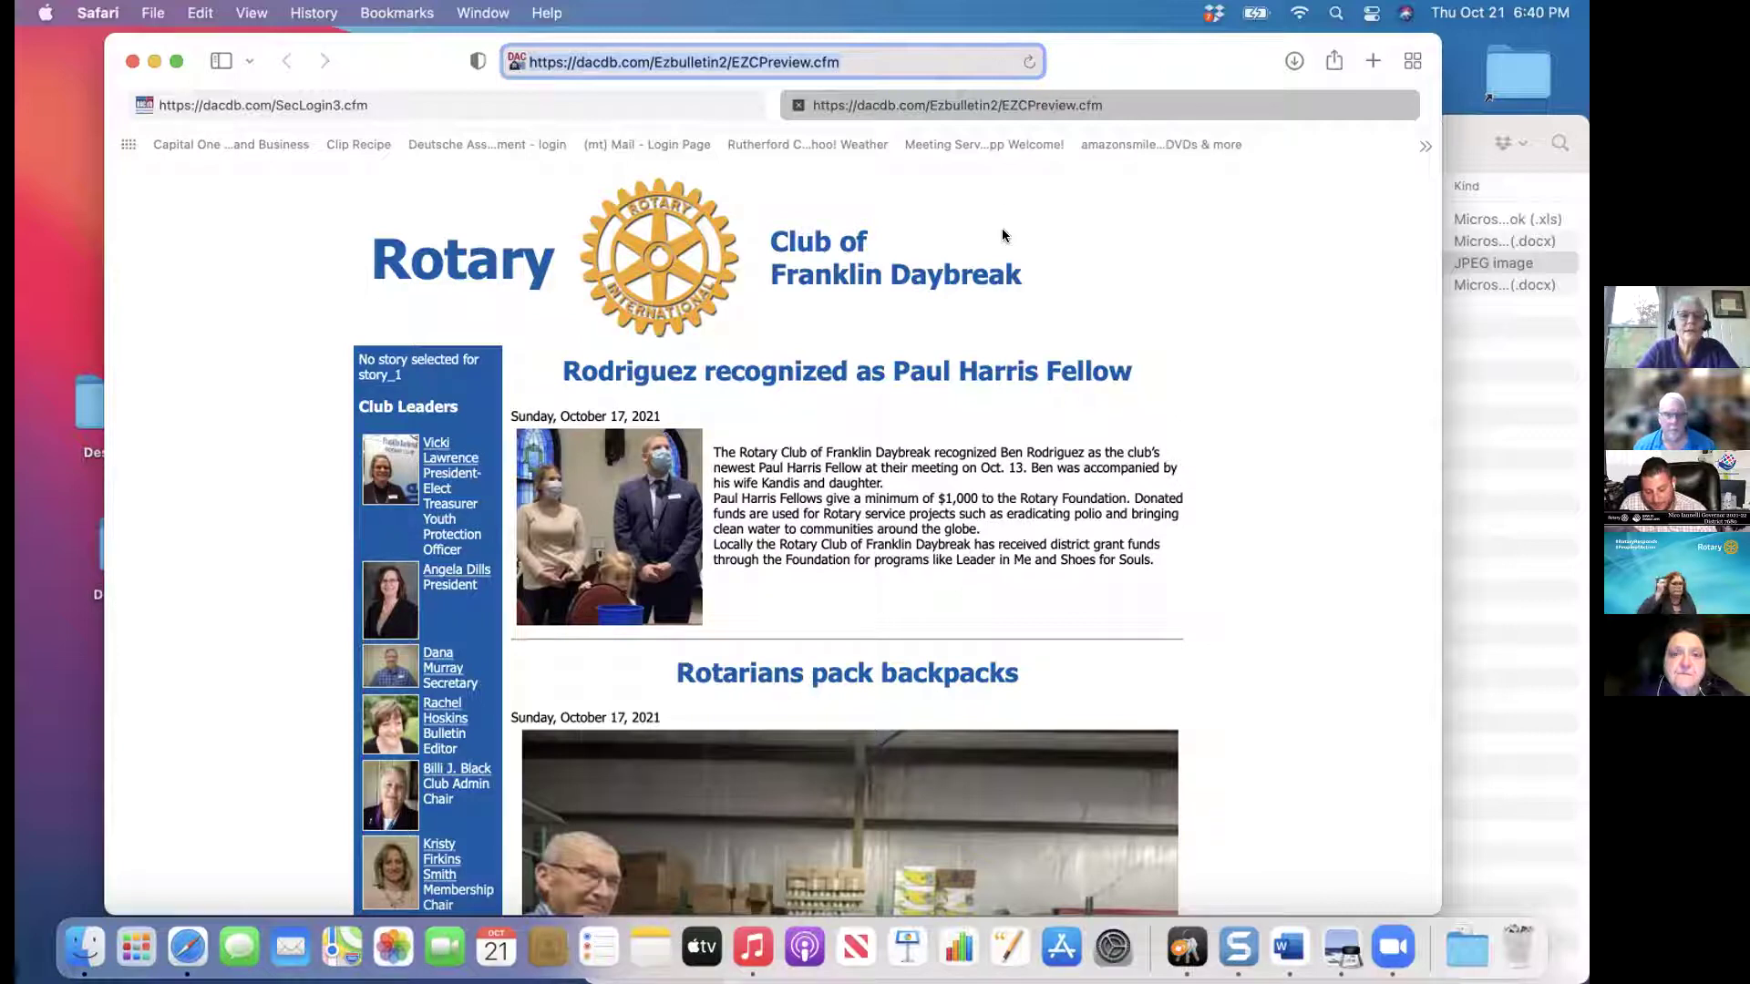
click(284, 58)
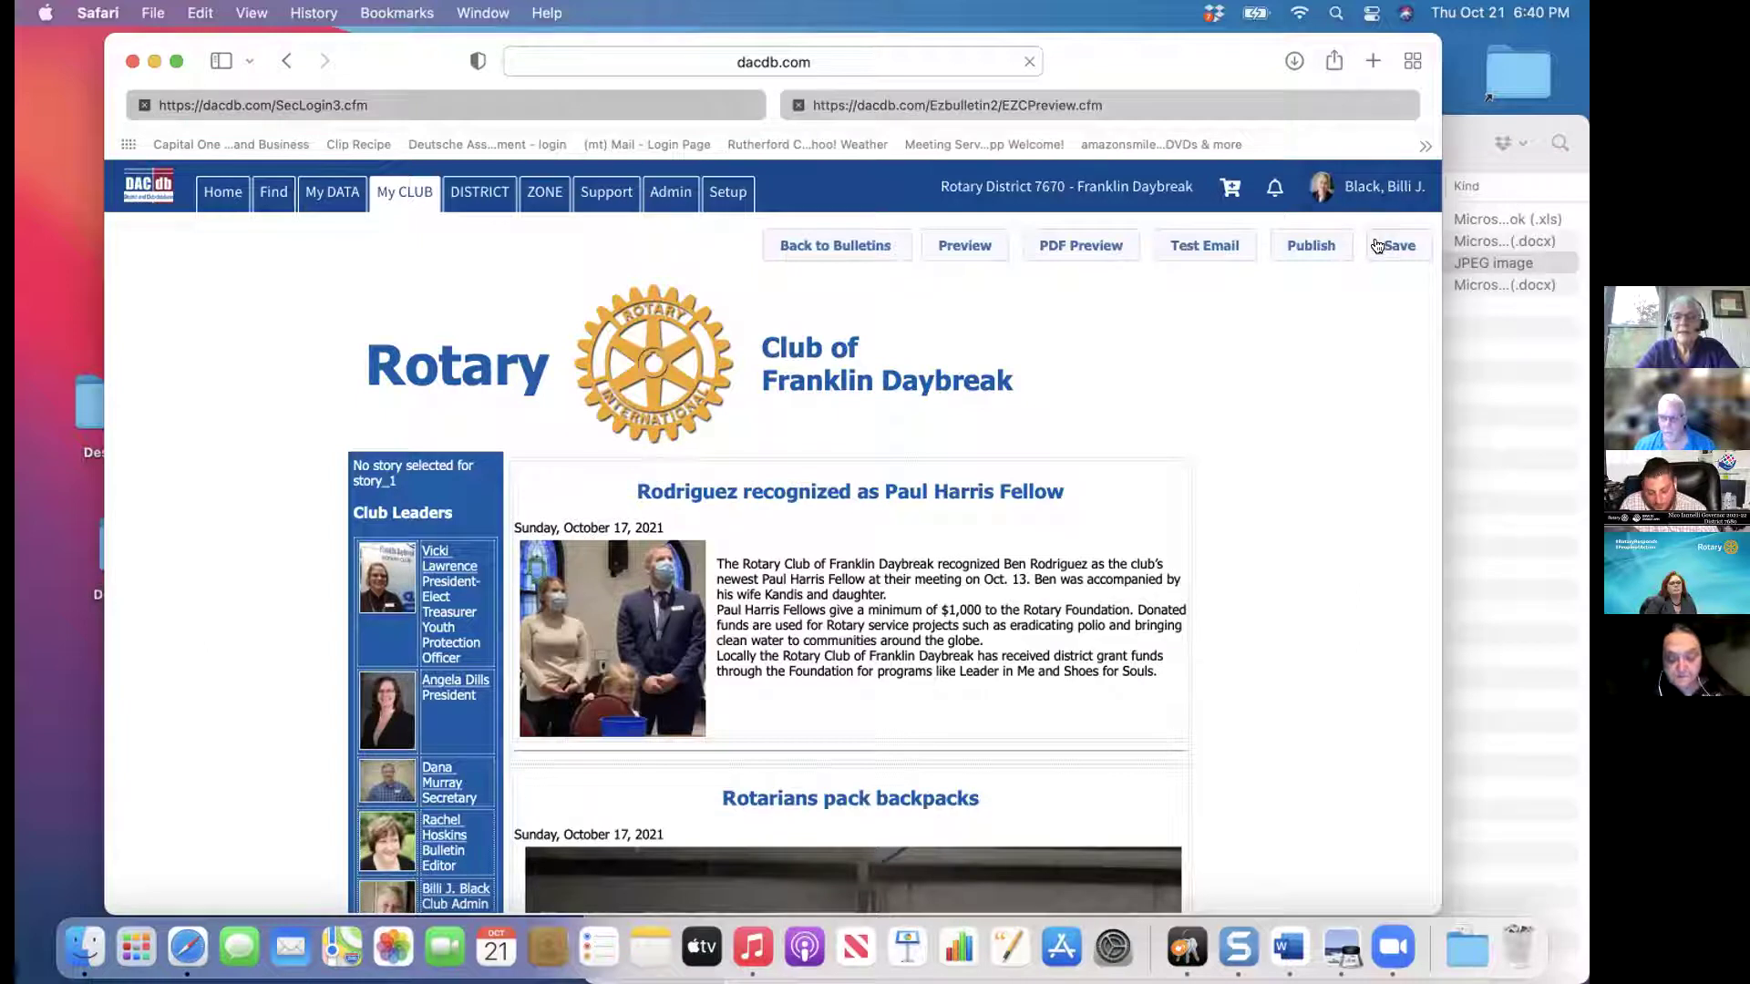
Send a bulletin test email, review the sent version, and return to the editor
click(1194, 246)
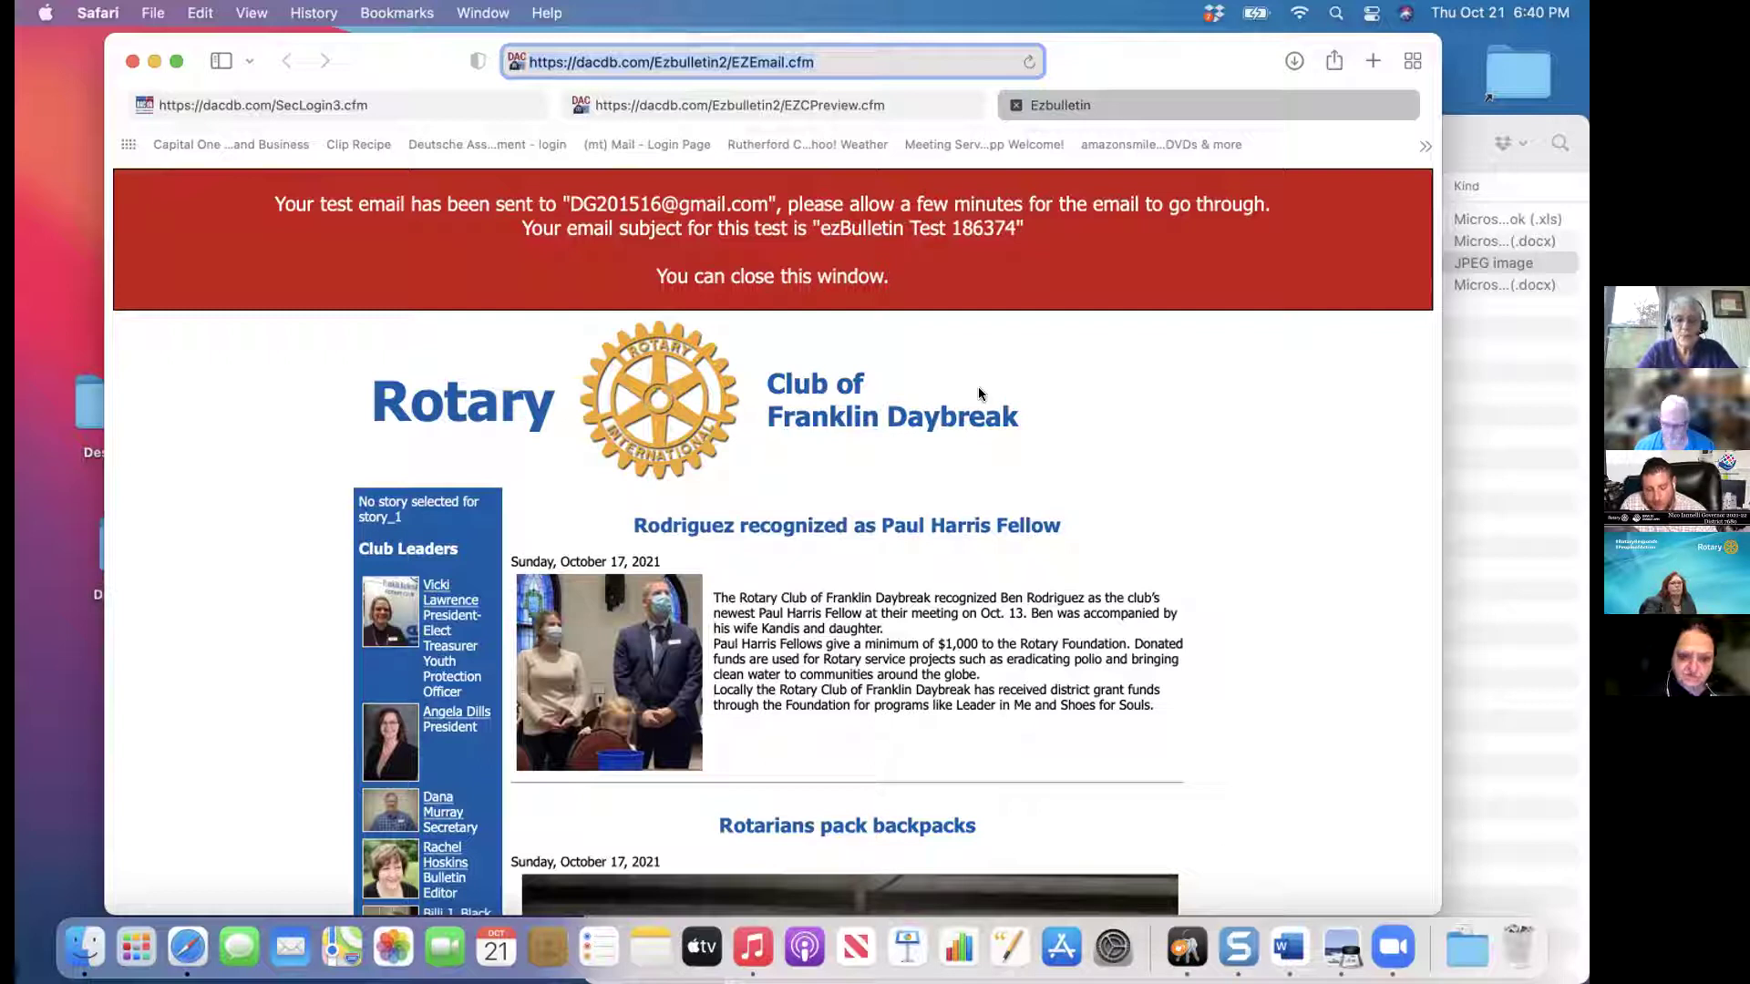
click(1233, 405)
scroll(1233, 405, down, 5)
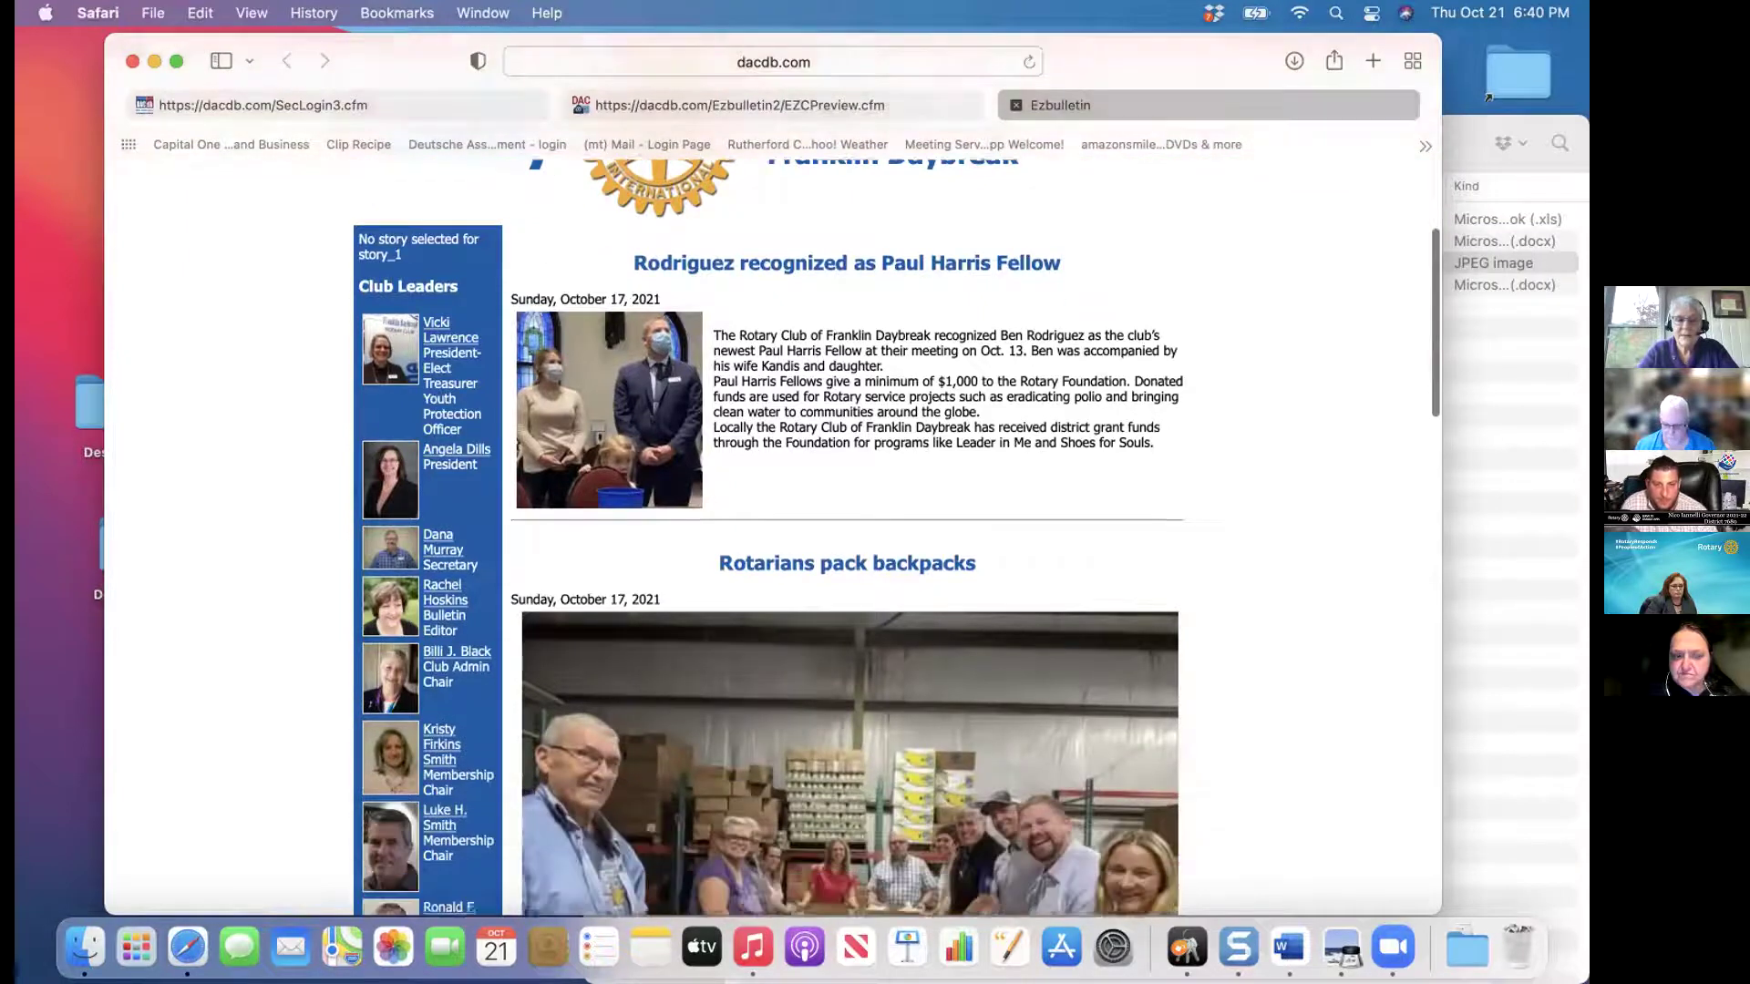
scroll(848, 547, down, 10)
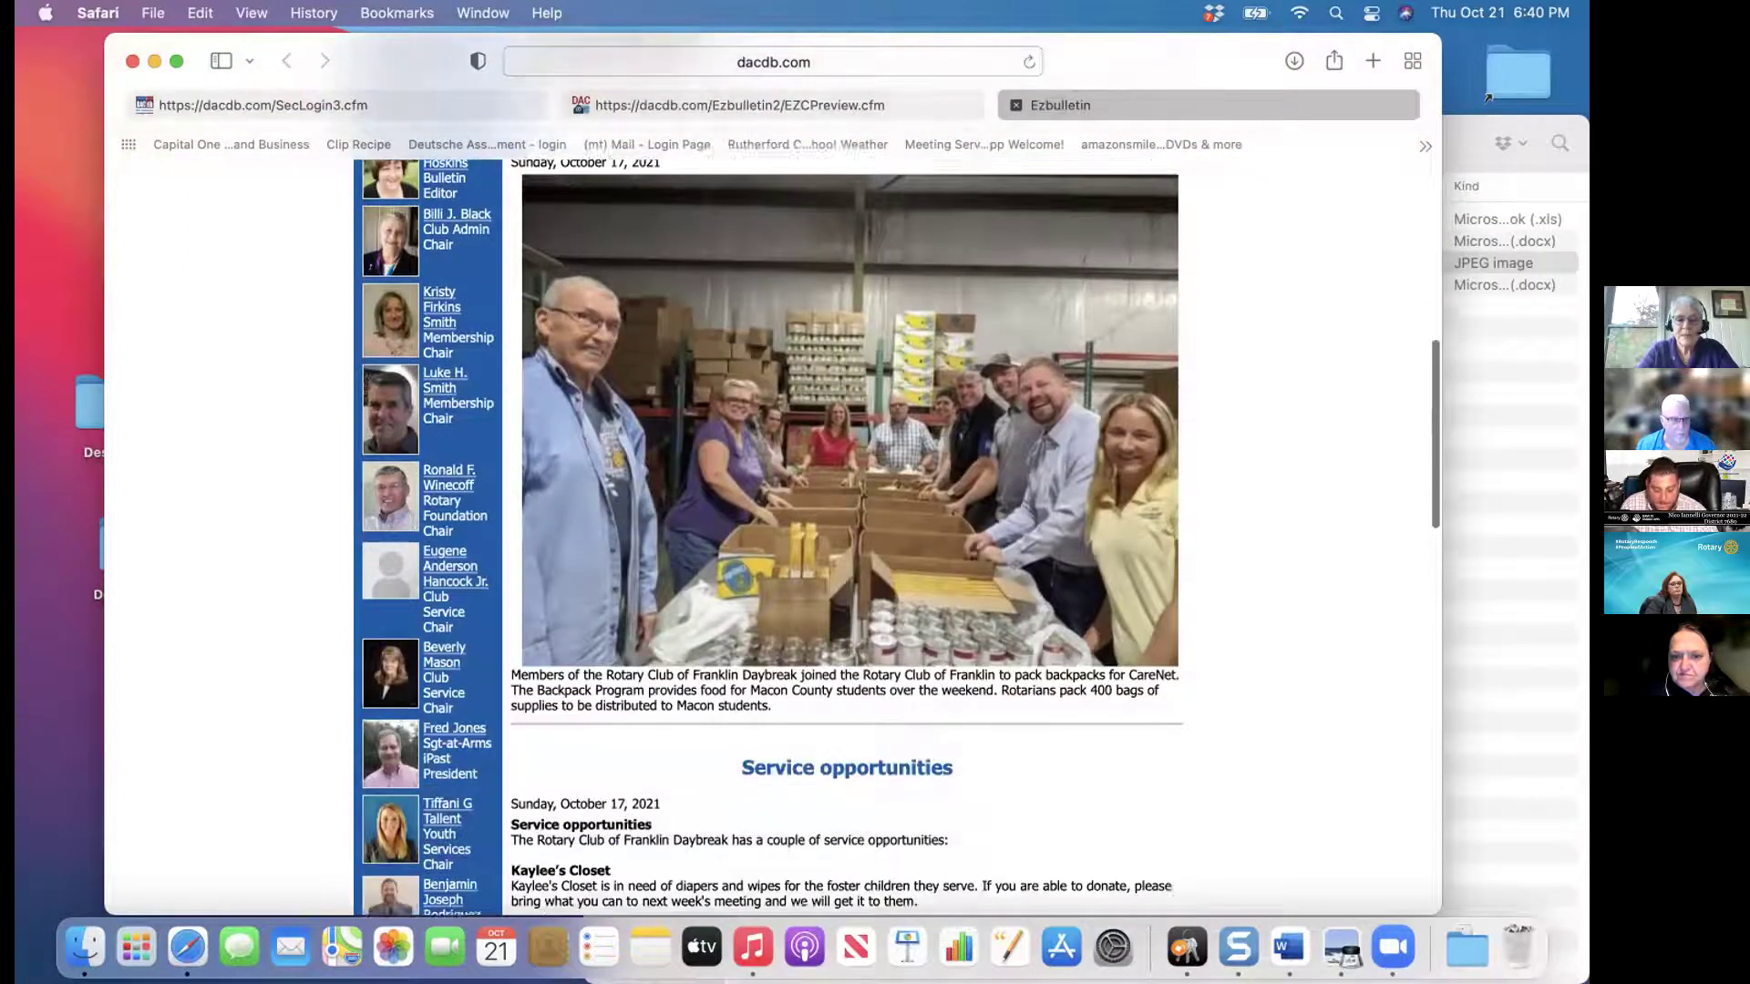
scroll(848, 538, up, 5)
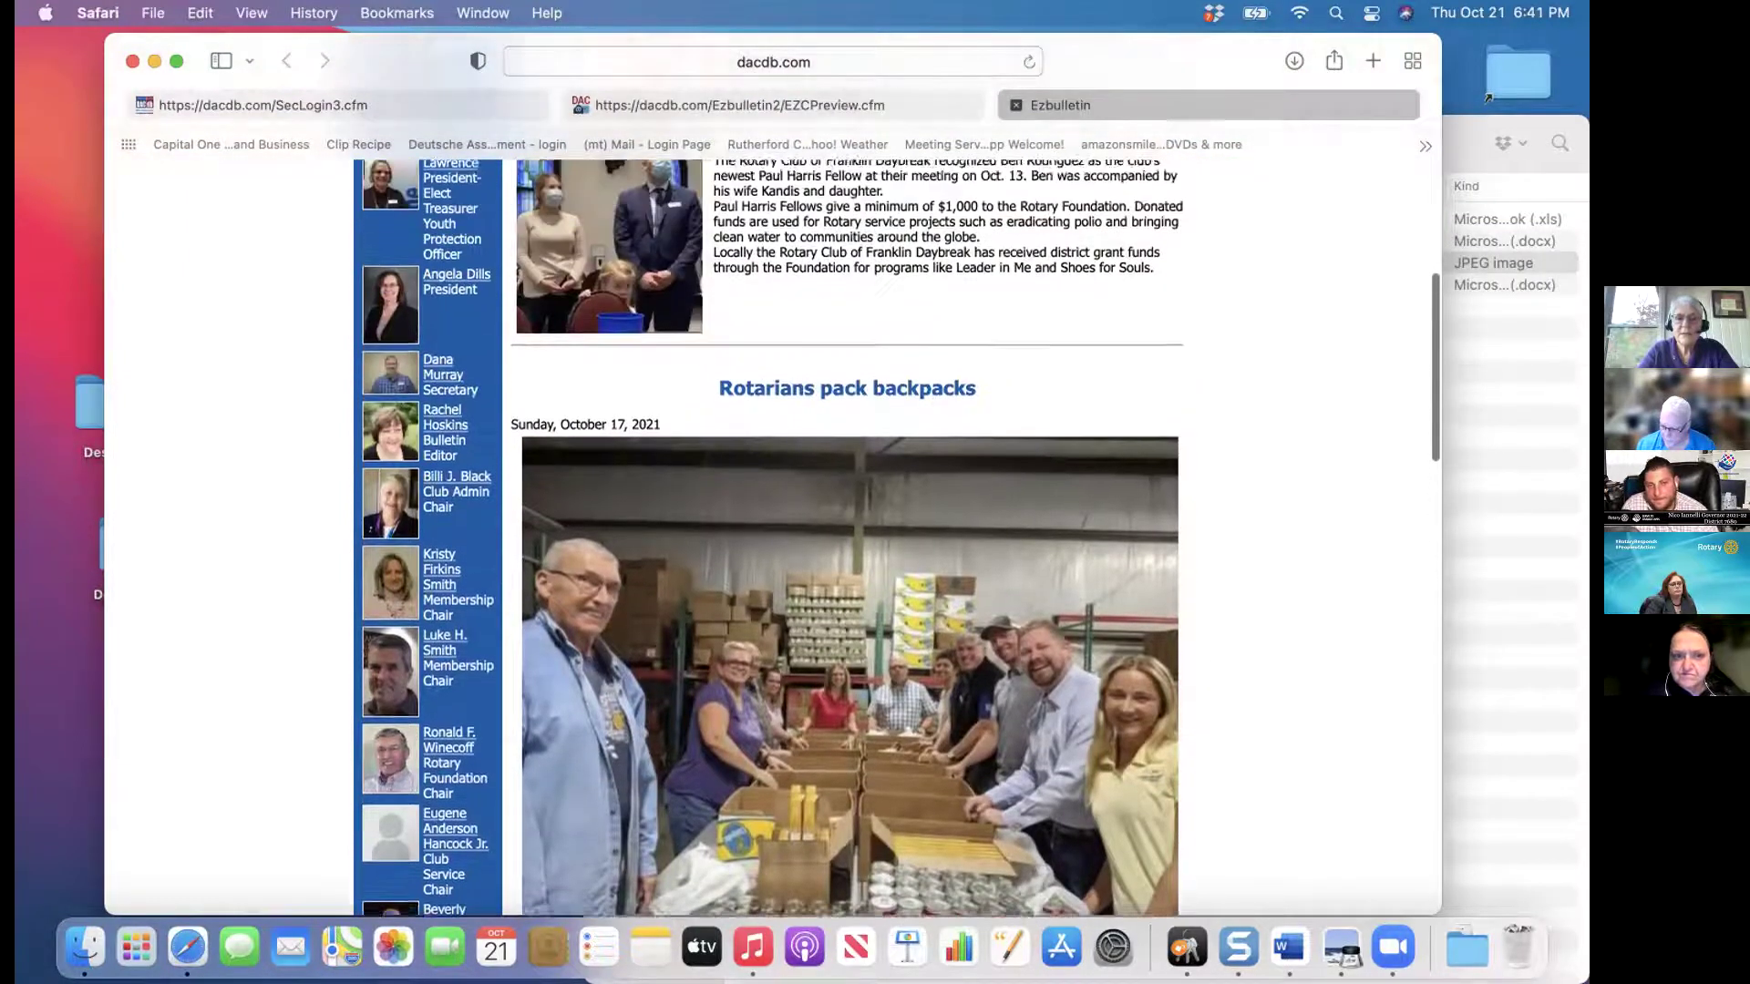
scroll(1151, 368, up, 8)
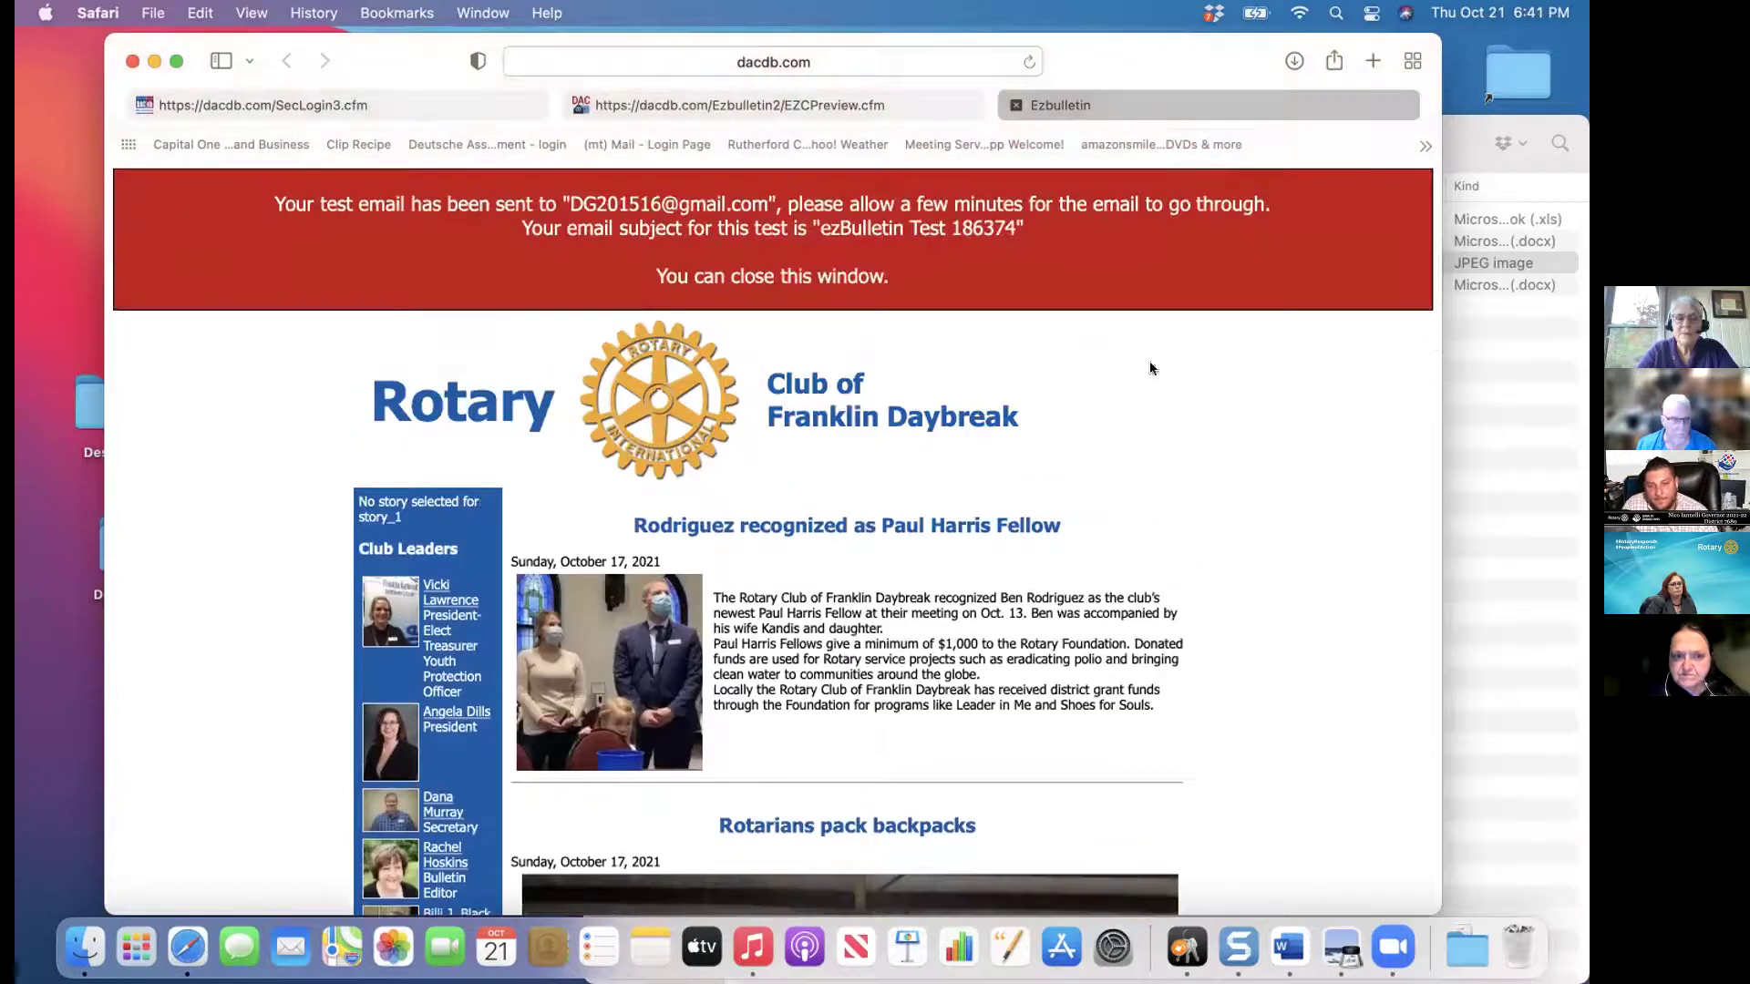
click(233, 100)
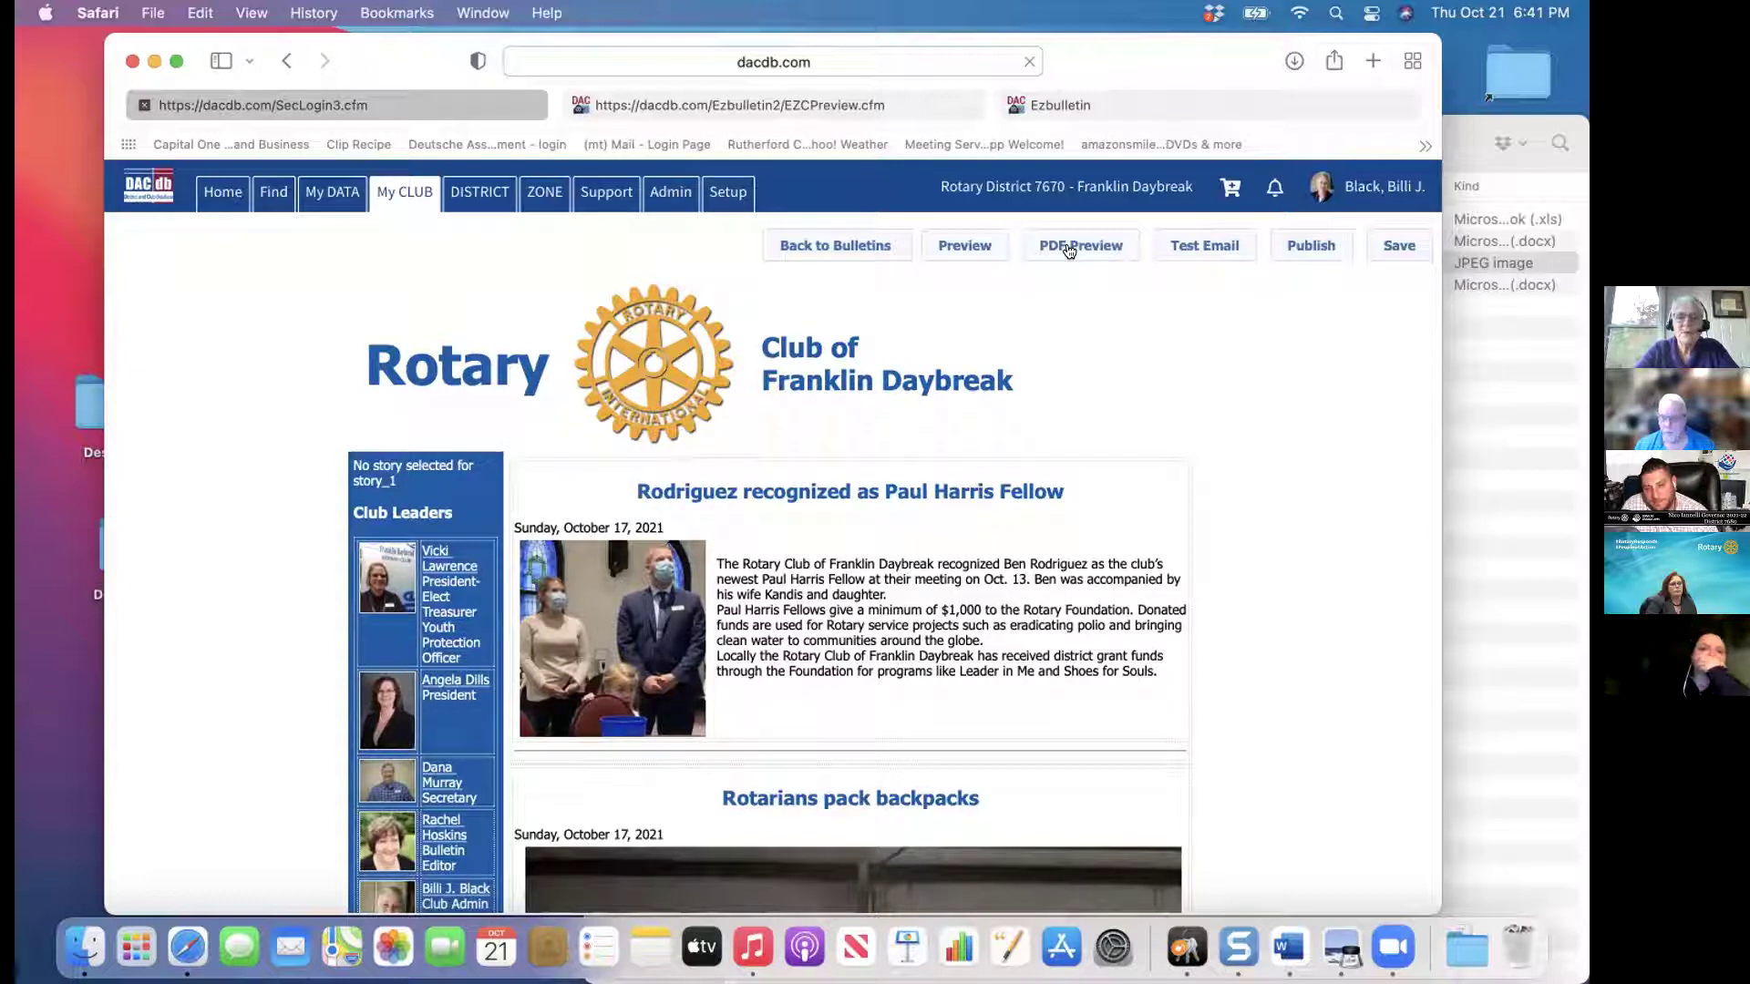
Generate the bulletin's PDF preview and view it in its tab
click(1069, 251)
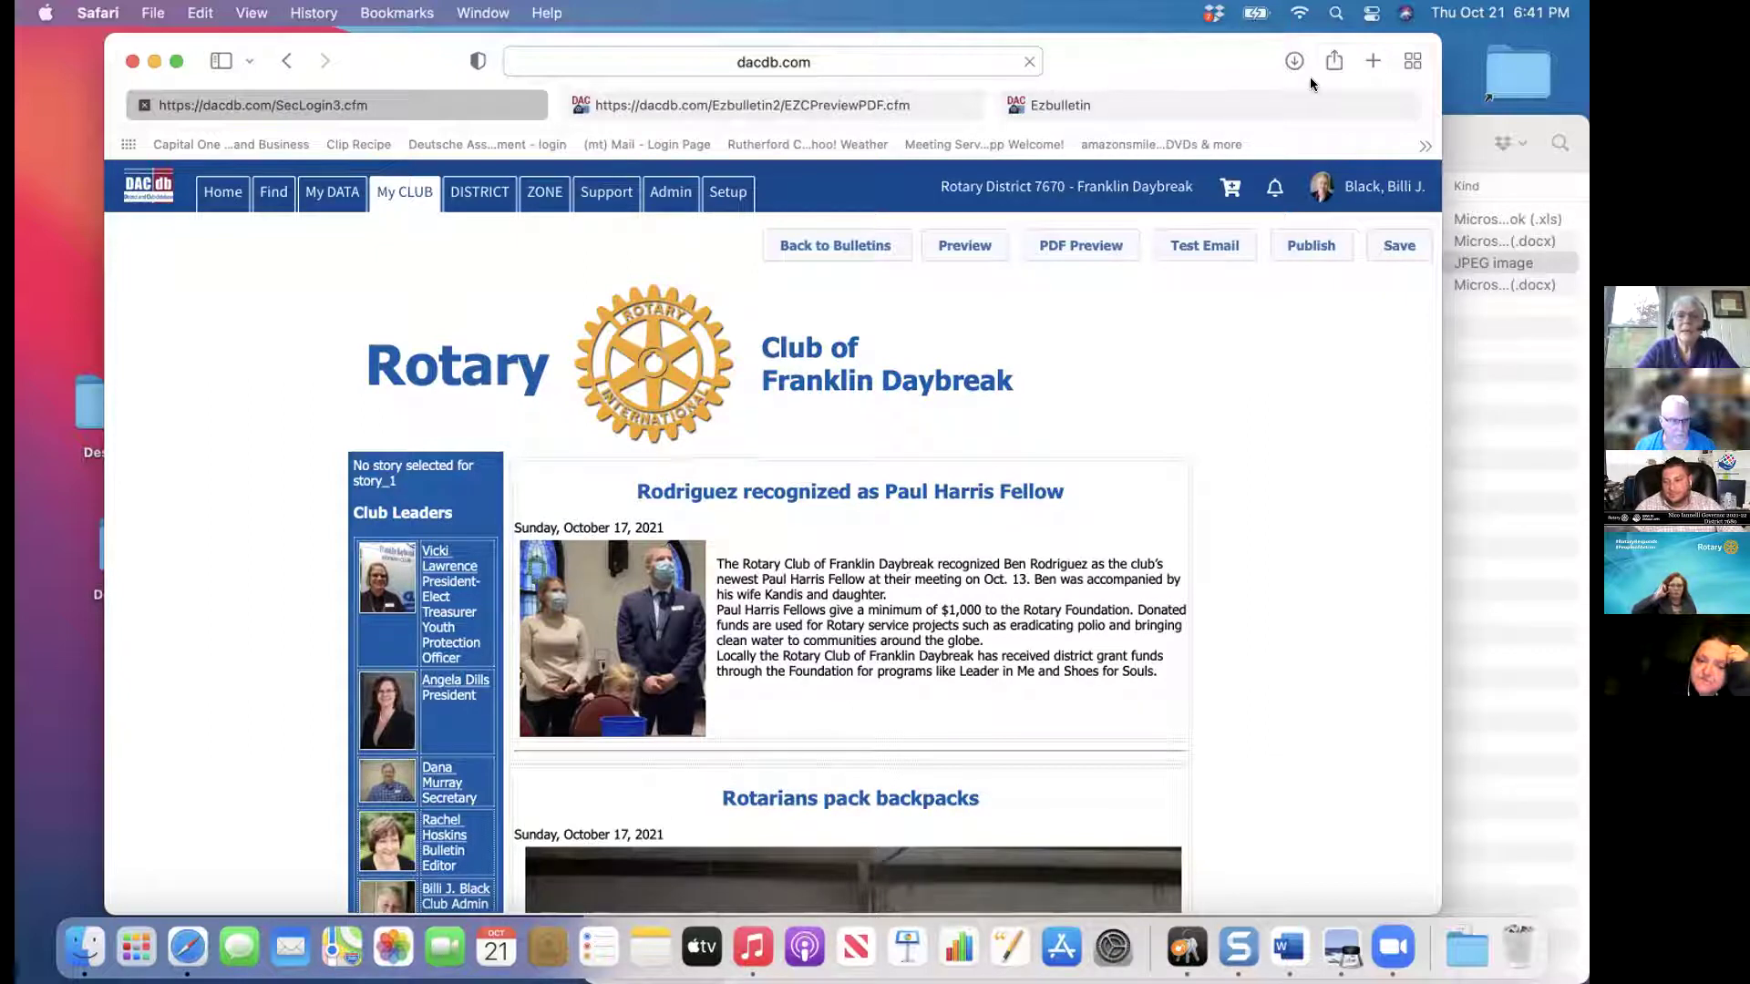
drag(1232, 73, 1232, 78)
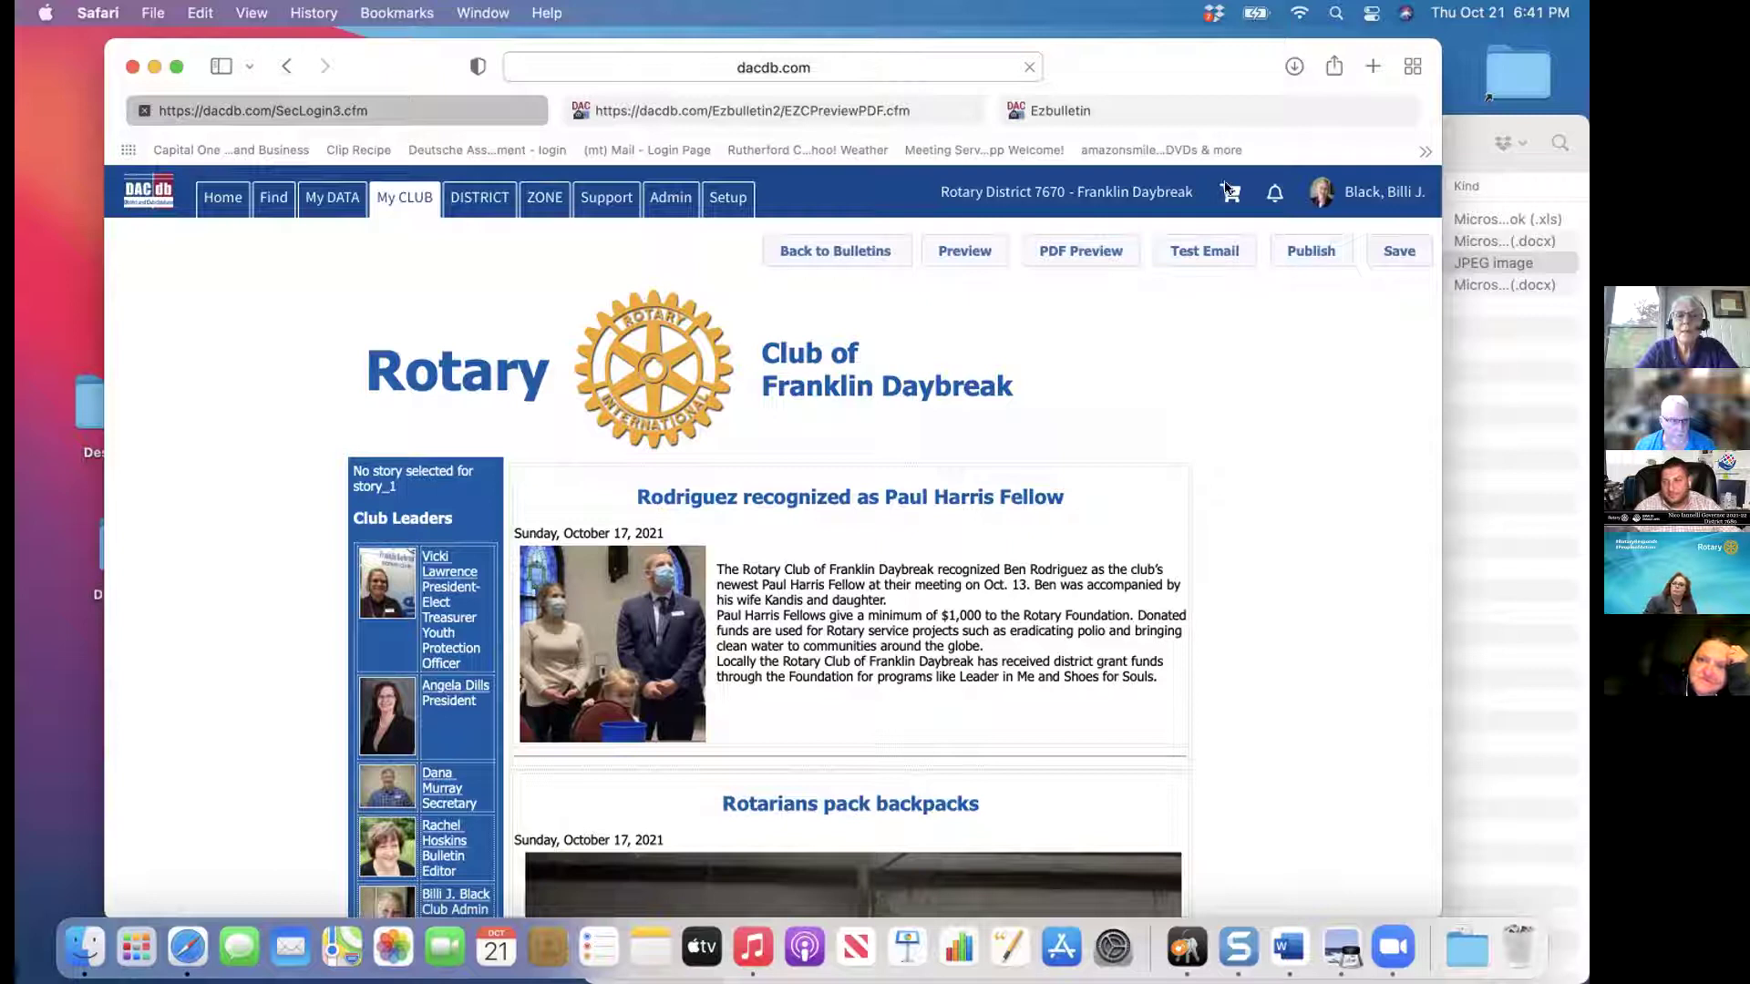
click(971, 100)
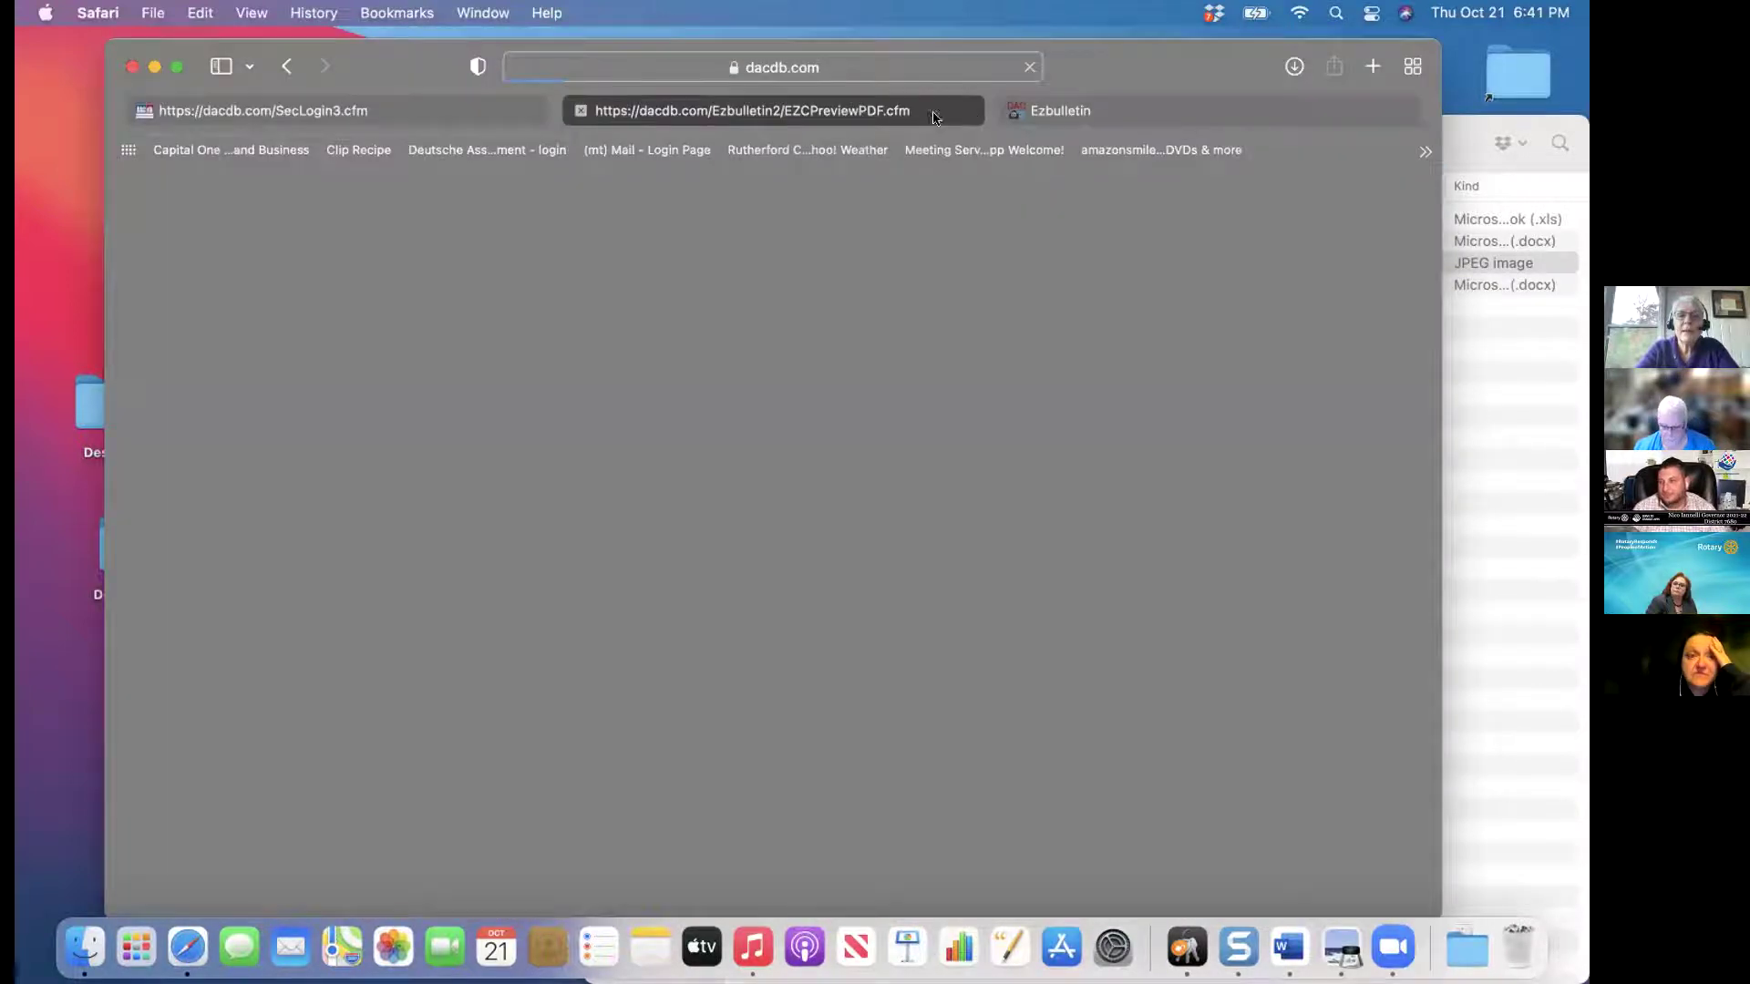
Close the blank PDF and test-email pages, then reload the unresponsive editor page
click(582, 111)
click(582, 110)
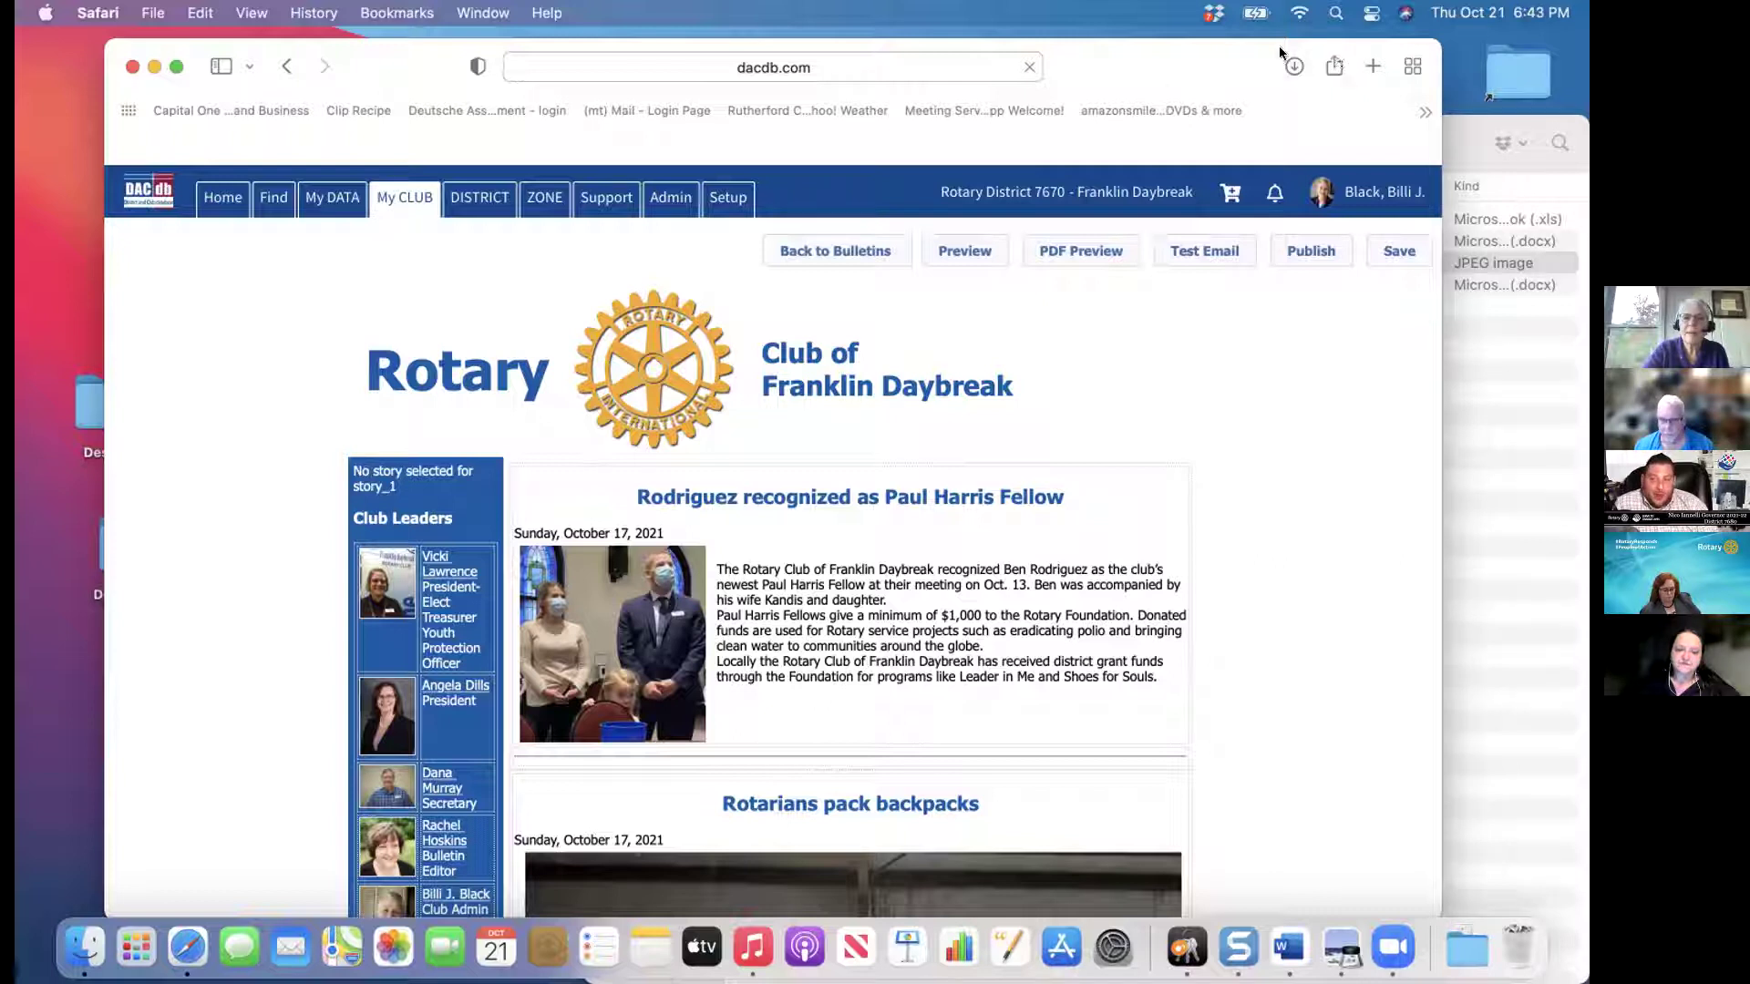
click(1025, 60)
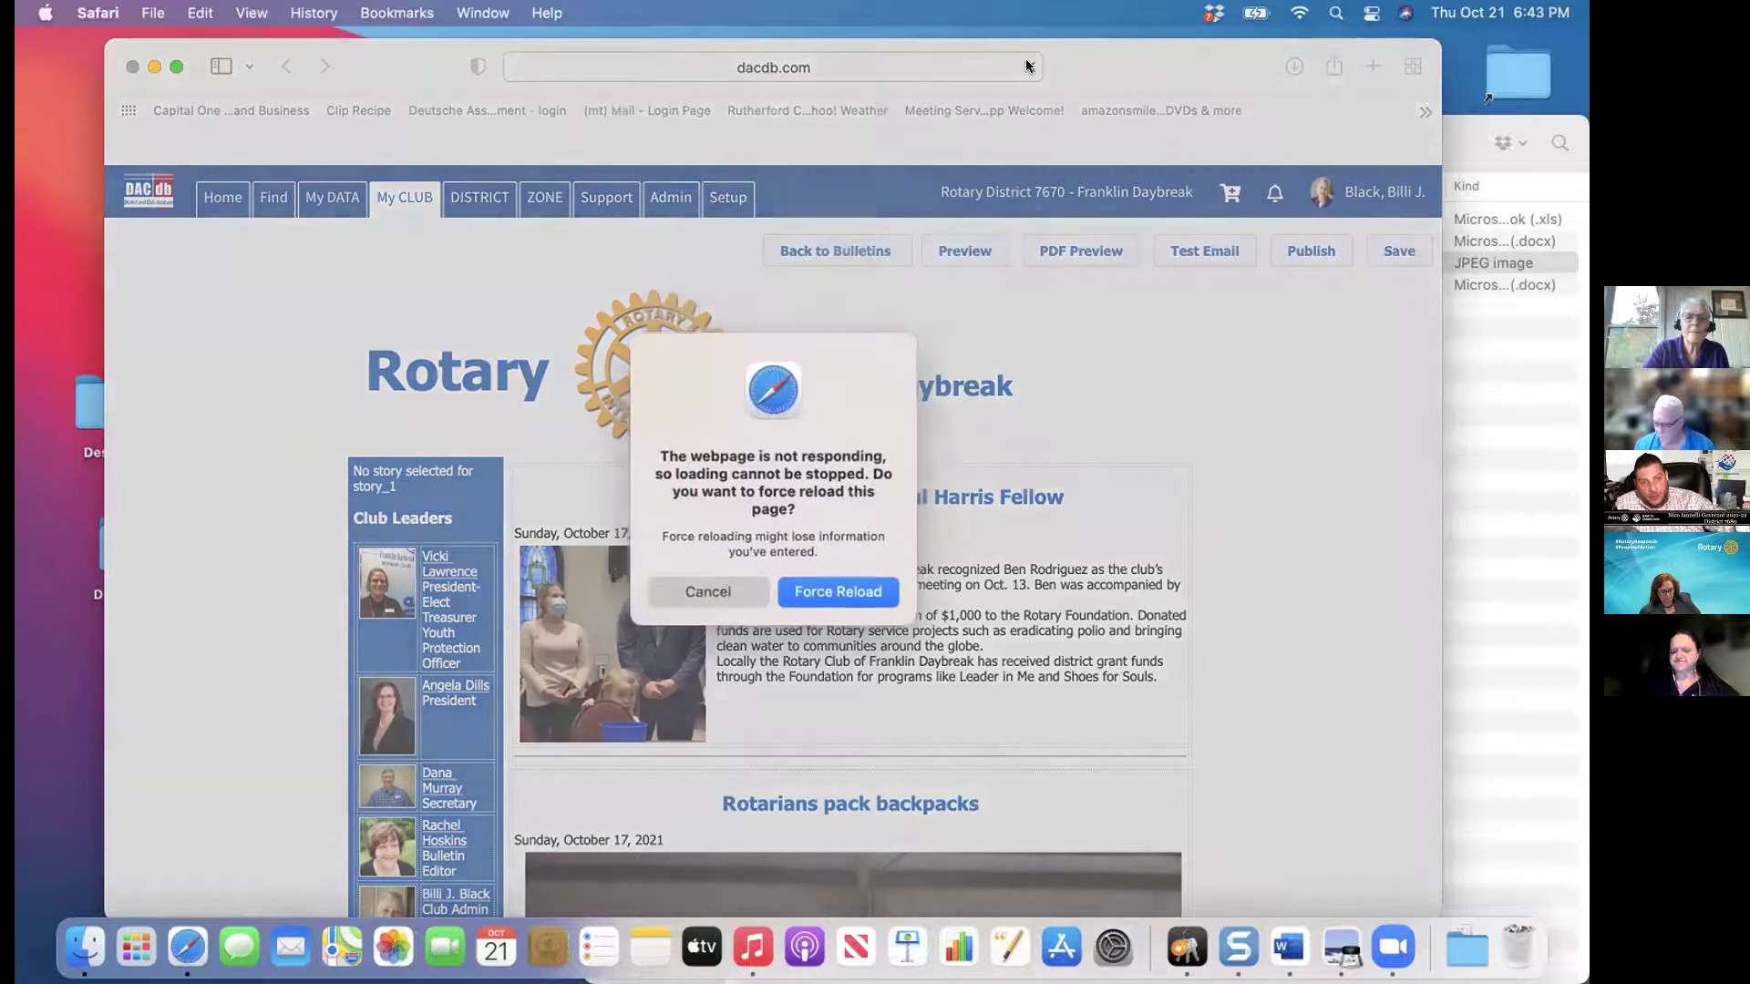